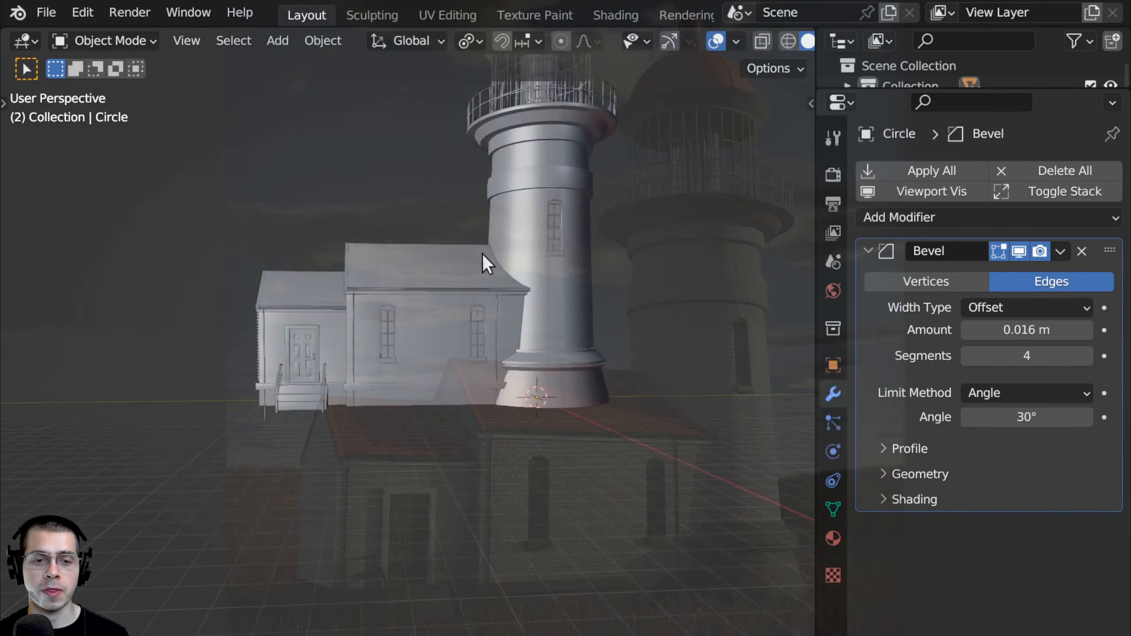
pyautogui.keyDown('shift'); pyautogui.moveTo(558, 307); pyautogui.dragTo(578, 326, button='middle'); pyautogui.keyUp('shift')
pyautogui.moveTo(334, 474); pyautogui.dragTo(392, 468, button='middle')
pyautogui.moveTo(547, 335); pyautogui.dragTo(530, 342, button='middle')
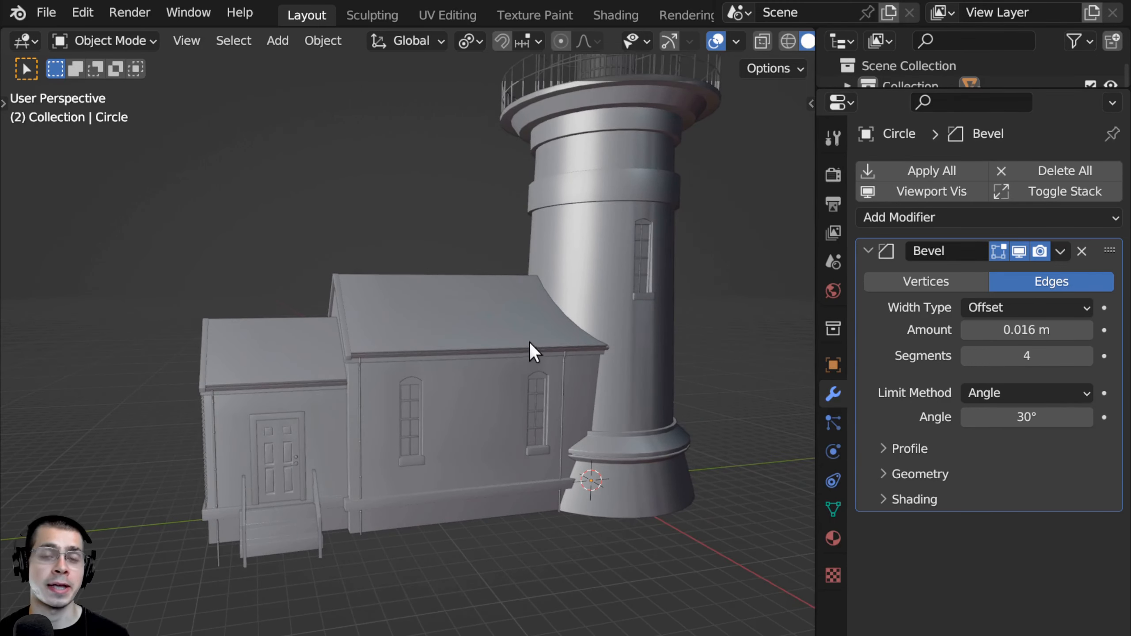
pyautogui.scroll(-2, 517, 338)
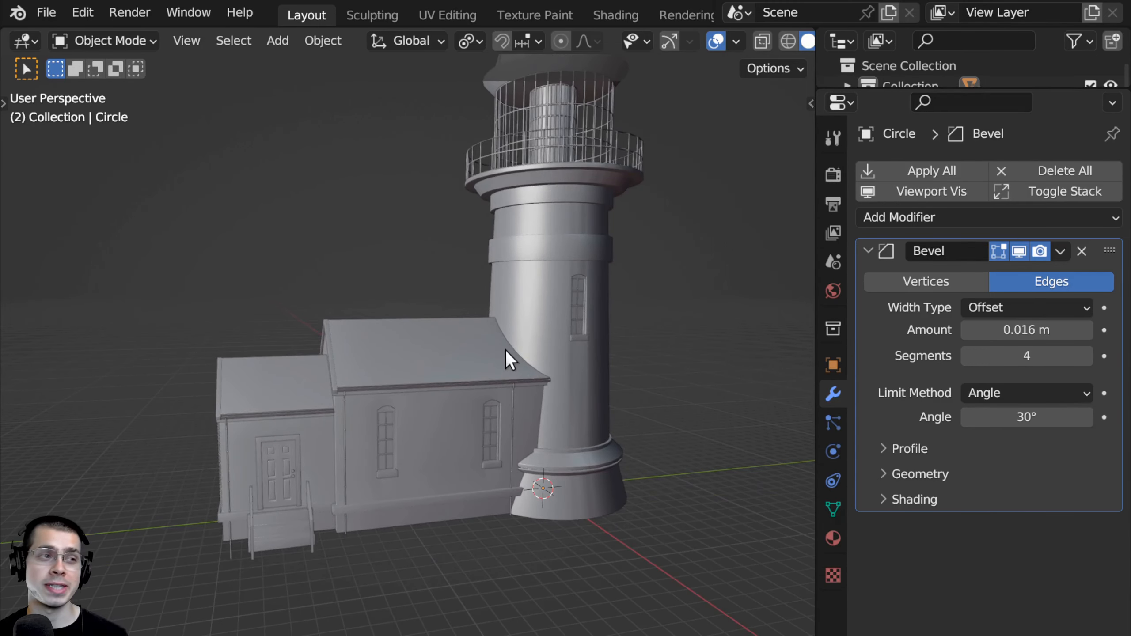
pyautogui.scroll(-2, 506, 352)
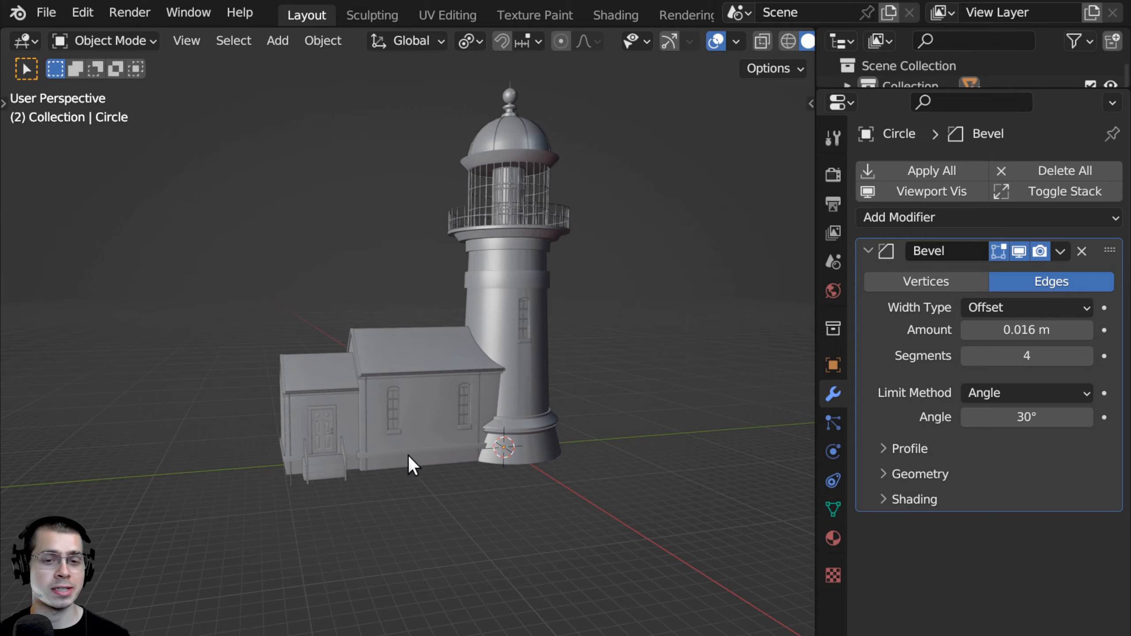
pyautogui.keyDown('shift'); pyautogui.moveTo(516, 452); pyautogui.dragTo(515, 471, button='middle'); pyautogui.keyUp('shift')
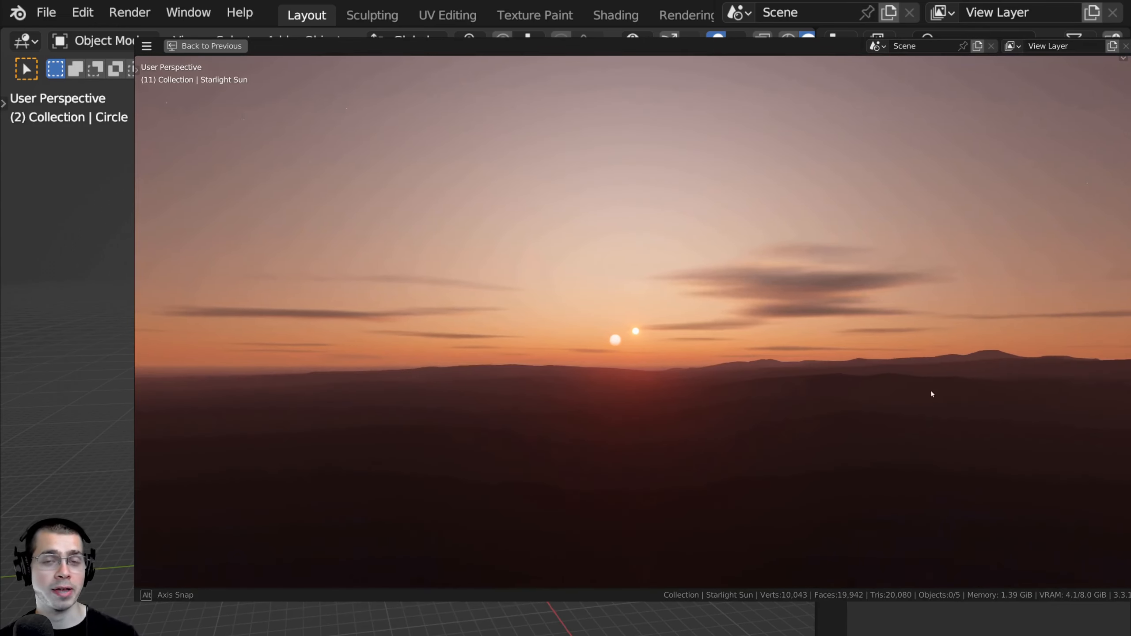
# Step: Adjust the thickness of the procedural clouds in the earth atmosphere
pyautogui.moveTo(930, 391); pyautogui.dragTo(894, 408, button='middle')
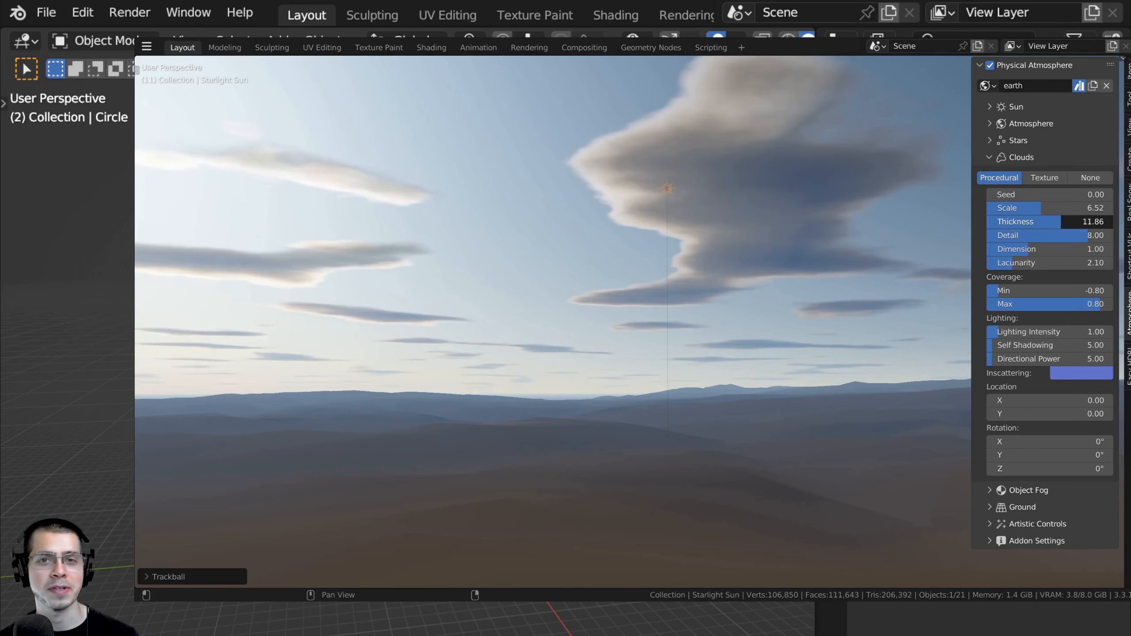
pyautogui.moveTo(1087, 222); pyautogui.dragTo(1006, 222)
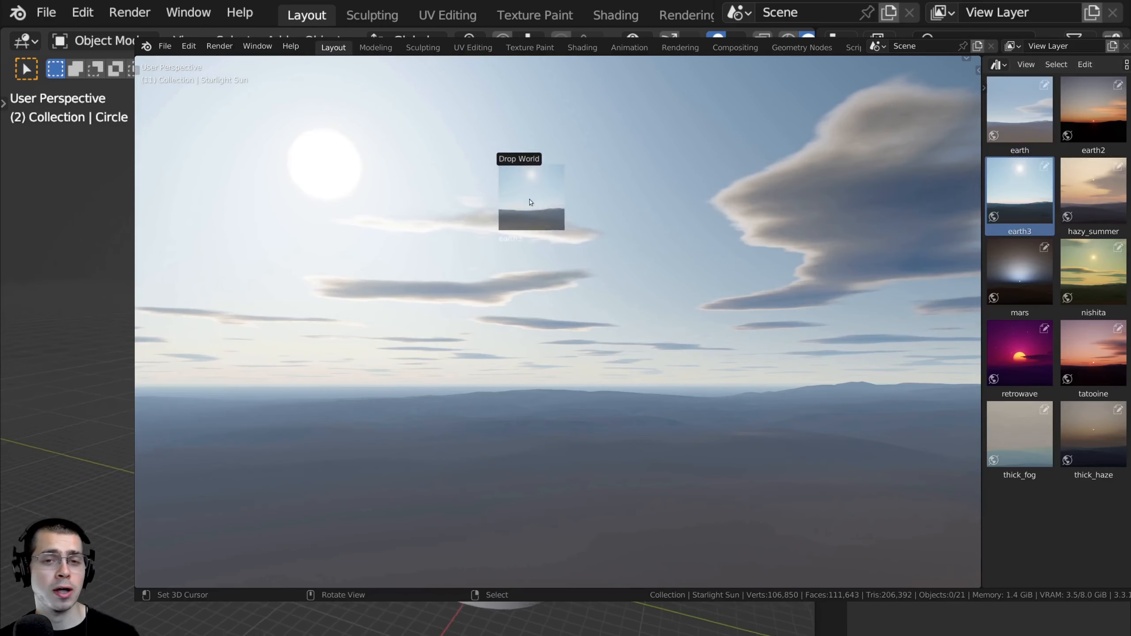
# Step: Apply the earth3, earth2, hazy_summer, mars and retrowave world presets to the scene one after another
pyautogui.moveTo(521, 191); pyautogui.dragTo(515, 243)
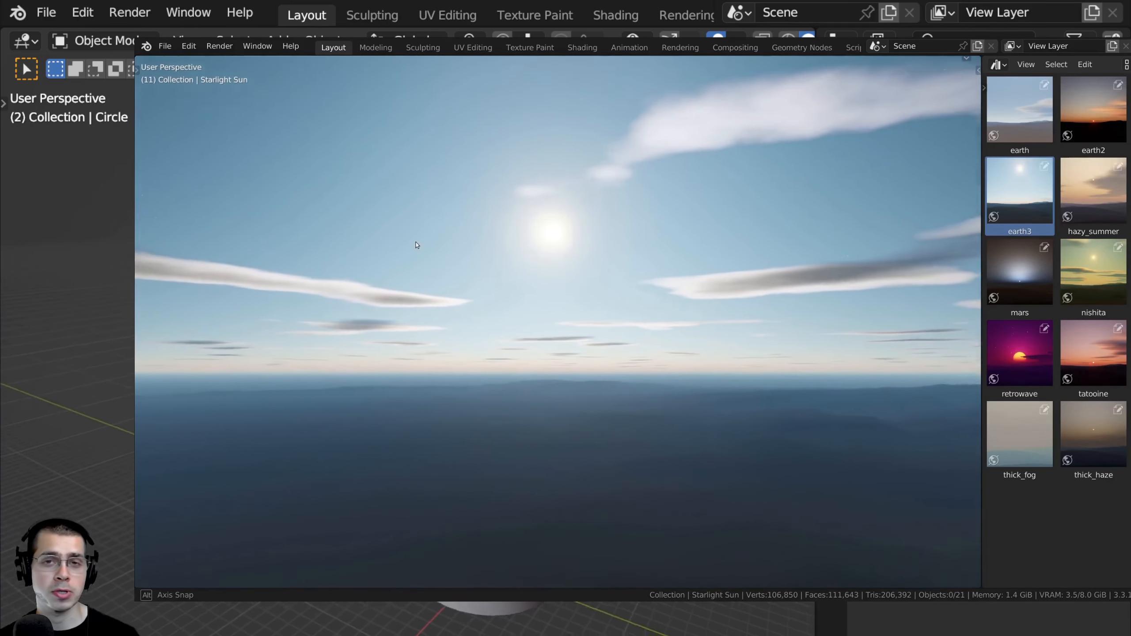
pyautogui.moveTo(1093, 112); pyautogui.dragTo(585, 361)
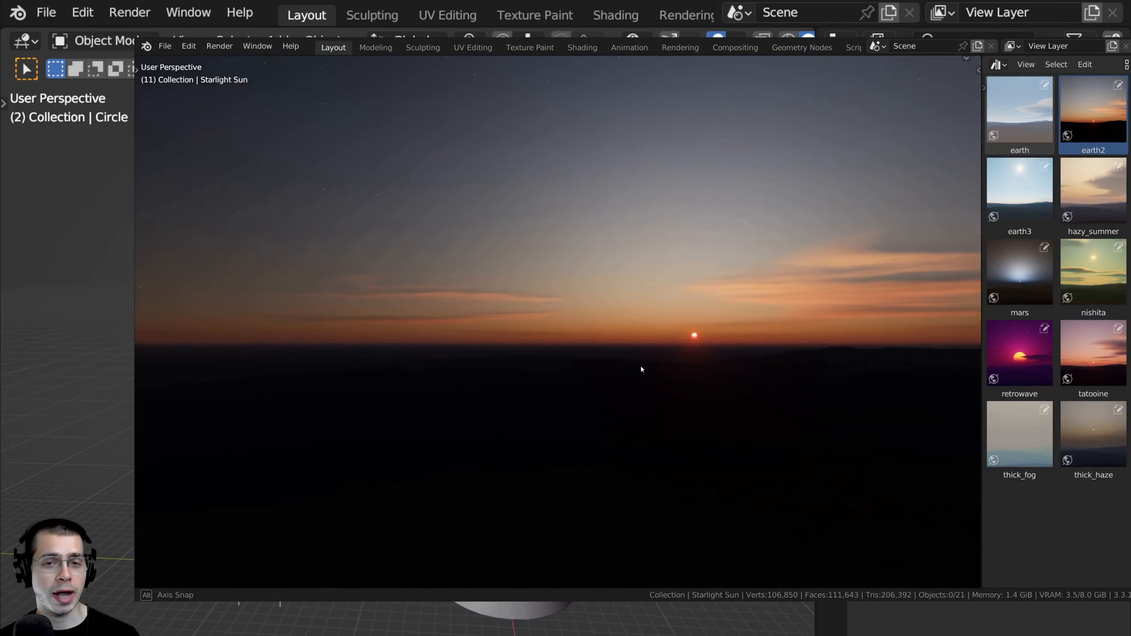
pyautogui.moveTo(1093, 191); pyautogui.dragTo(686, 284)
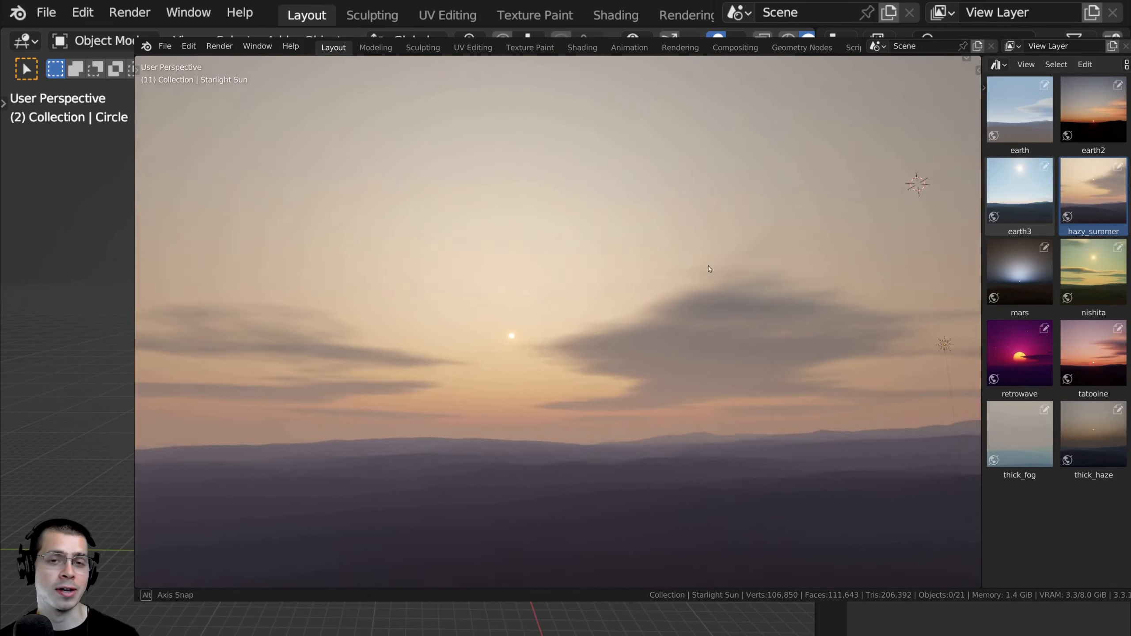
pyautogui.moveTo(1020, 272); pyautogui.dragTo(633, 316)
pyautogui.moveTo(633, 313); pyautogui.dragTo(608, 313, button='middle')
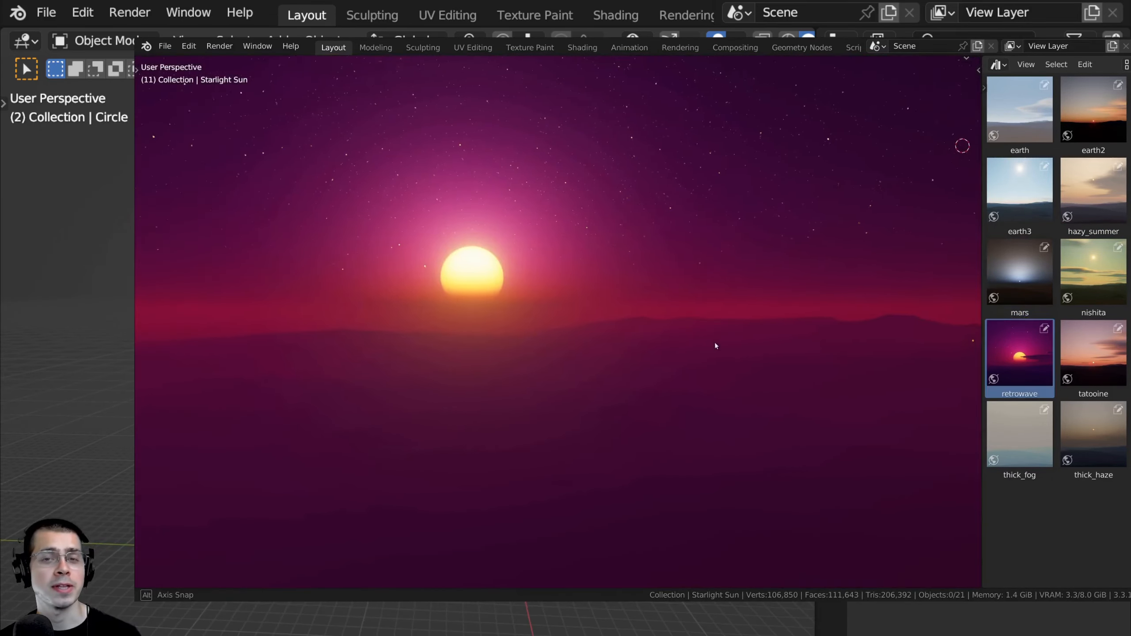
pyautogui.moveTo(714, 342)
pyautogui.mouseDown(button='middle')
pyautogui.moveTo(699, 339)
pyautogui.moveTo(710, 329)
pyautogui.moveTo(708, 346)
pyautogui.mouseUp(button='middle')
pyautogui.press('r')
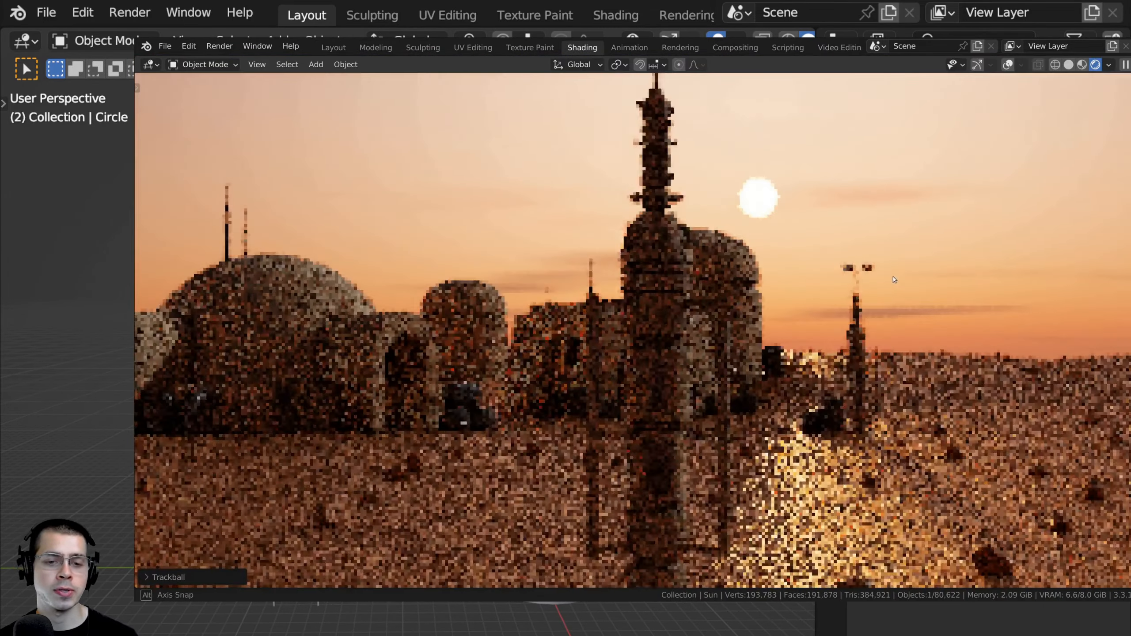
# Step: Inspect the rendered desert settlement under the sunset sky, finishing in the camera view
pyautogui.moveTo(957, 285); pyautogui.dragTo(904, 274, button='middle')
pyautogui.press('KP_0')
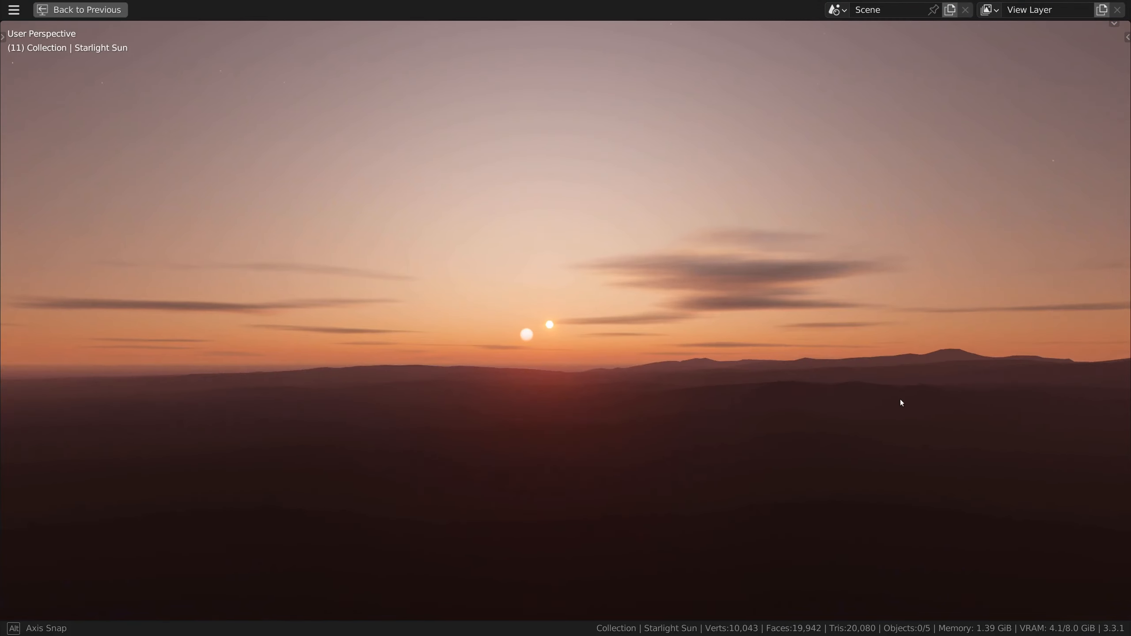
# Step: Try the earth3, earth2 and hazy_summer world presets on the scene and look around each sky
pyautogui.moveTo(901, 398); pyautogui.dragTo(856, 419, button='middle')
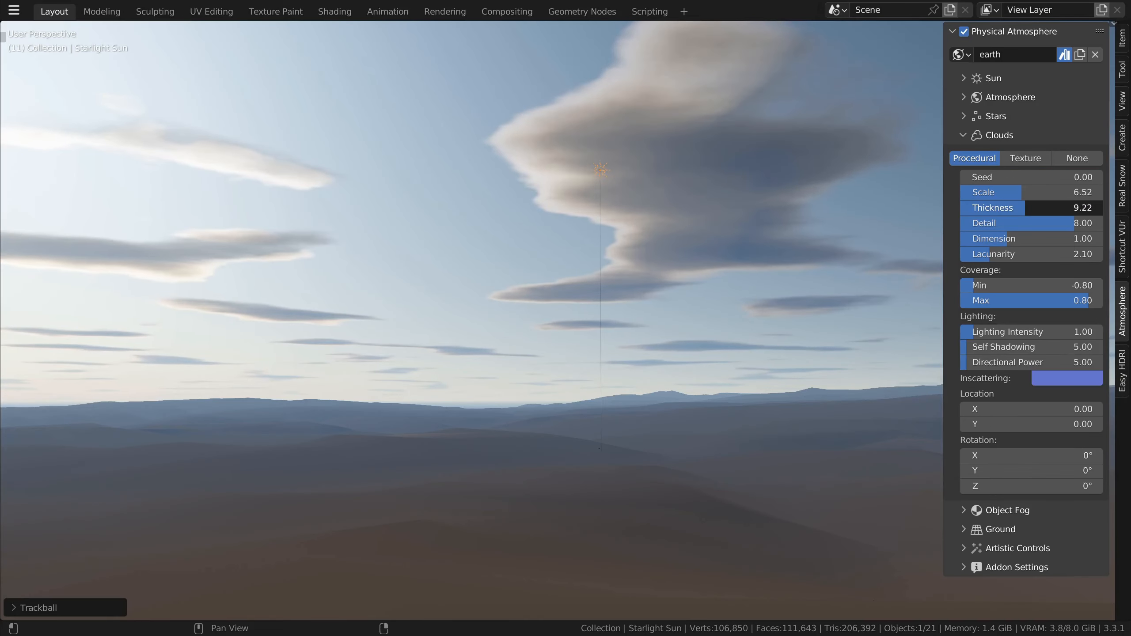
pyautogui.moveTo(997, 173); pyautogui.dragTo(414, 228)
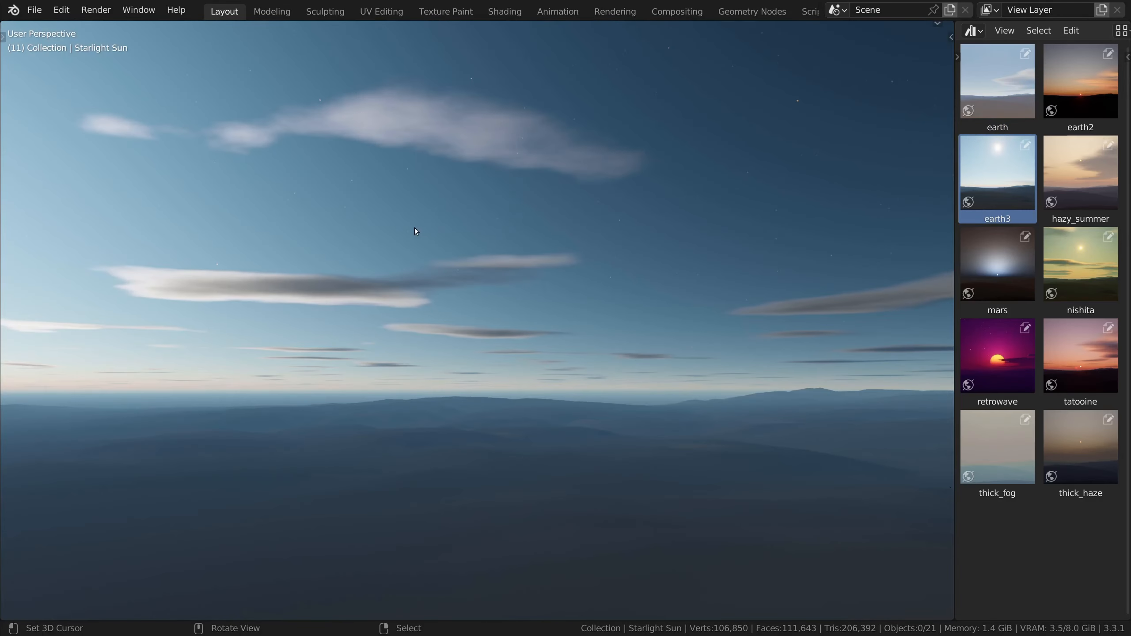
pyautogui.moveTo(414, 228); pyautogui.dragTo(374, 220, button='middle')
pyautogui.moveTo(1081, 82); pyautogui.dragTo(470, 358)
pyautogui.moveTo(470, 358); pyautogui.dragTo(573, 374, button='middle')
pyautogui.moveTo(1081, 174); pyautogui.dragTo(620, 275)
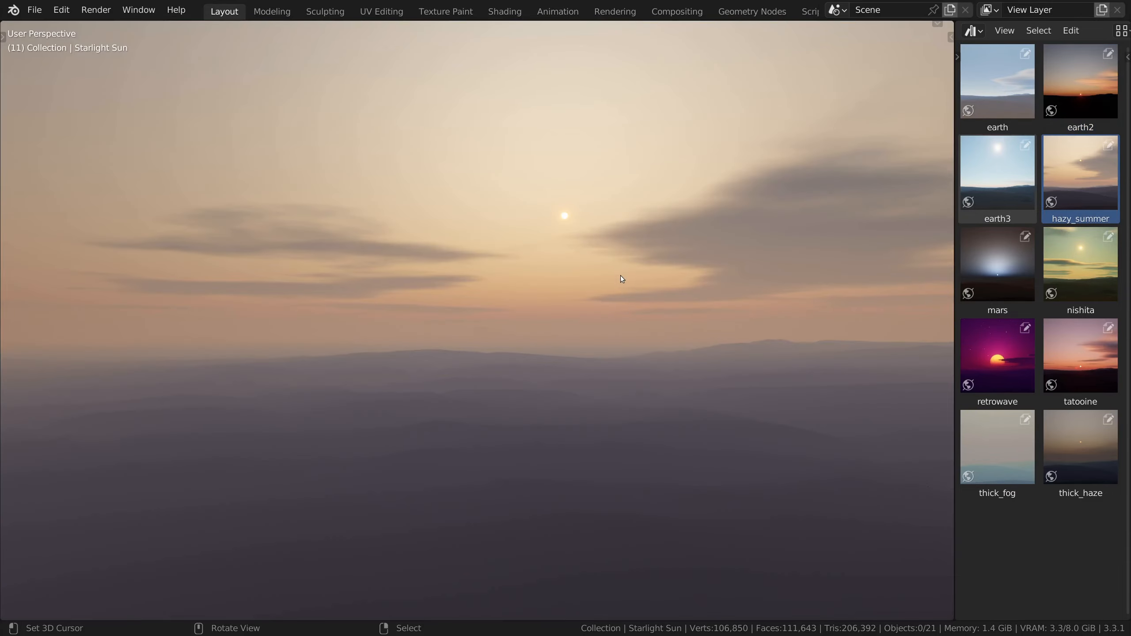
# Step: Apply the mars world preset and replace it with the retrowave preset, viewing each sky
pyautogui.moveTo(622, 278); pyautogui.dragTo(623, 255, button='middle')
pyautogui.moveTo(998, 266); pyautogui.dragTo(581, 310)
pyautogui.moveTo(582, 309); pyautogui.dragTo(533, 310, button='middle')
pyautogui.moveTo(998, 356); pyautogui.dragTo(643, 344)
pyautogui.moveTo(643, 343)
pyautogui.mouseDown(button='middle')
pyautogui.moveTo(636, 335)
pyautogui.moveTo(654, 329)
pyautogui.mouseUp(button='middle')
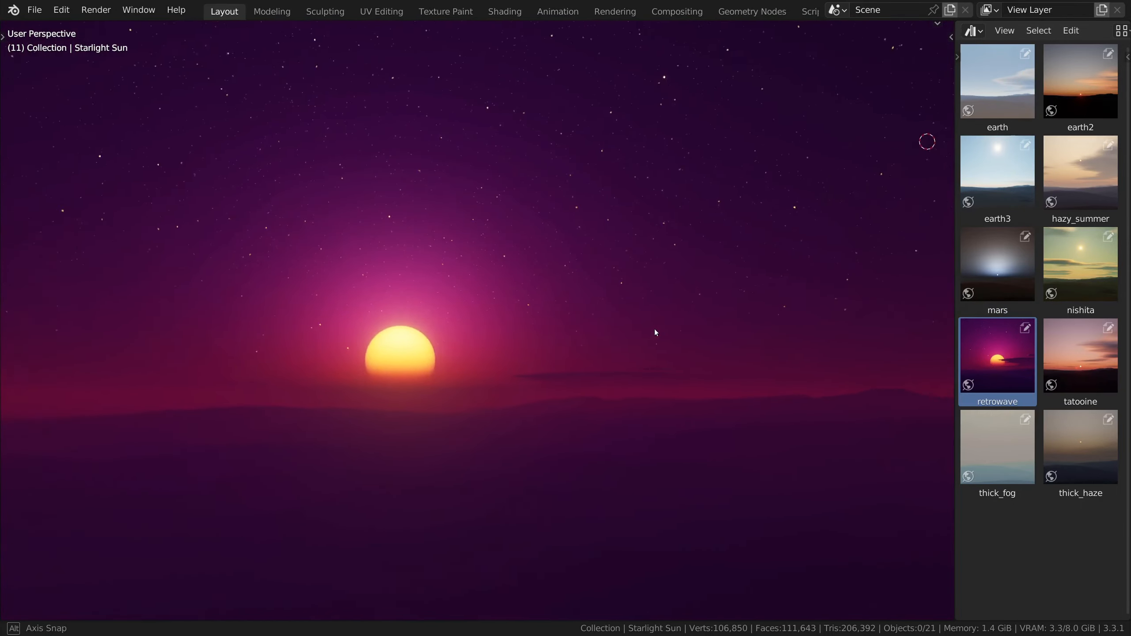
pyautogui.moveTo(655, 330); pyautogui.dragTo(663, 327, button='middle')
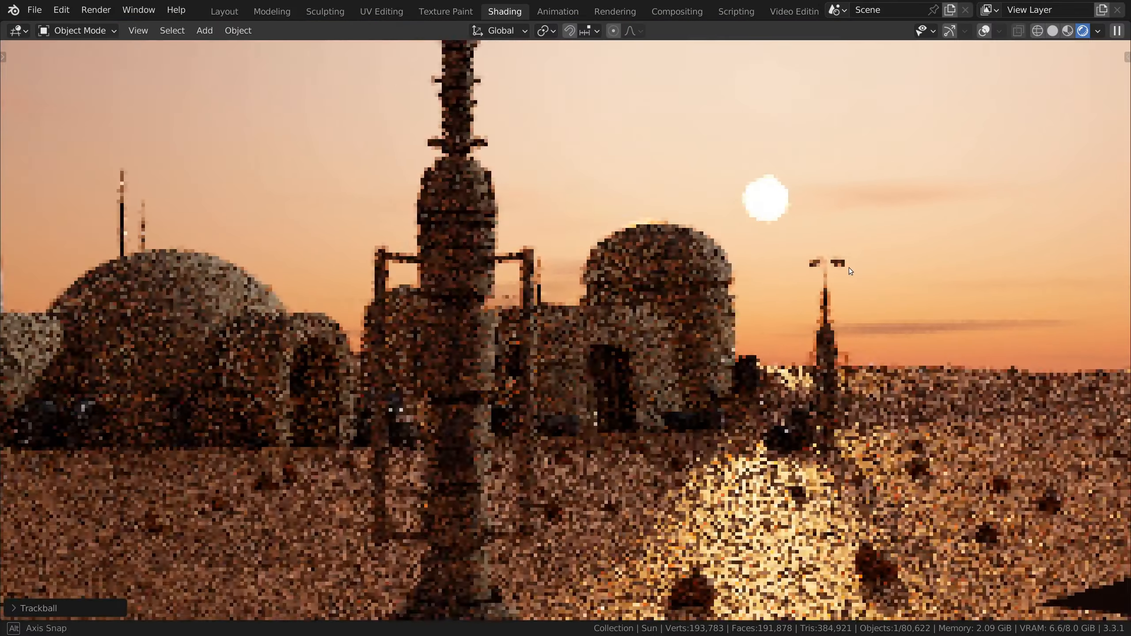
# Step: Look around the rendered desert settlement scene and switch to its camera view
pyautogui.moveTo(849, 267); pyautogui.dragTo(874, 271, button='middle')
pyautogui.scroll(-3, 874, 272)
pyautogui.press('KP_0')
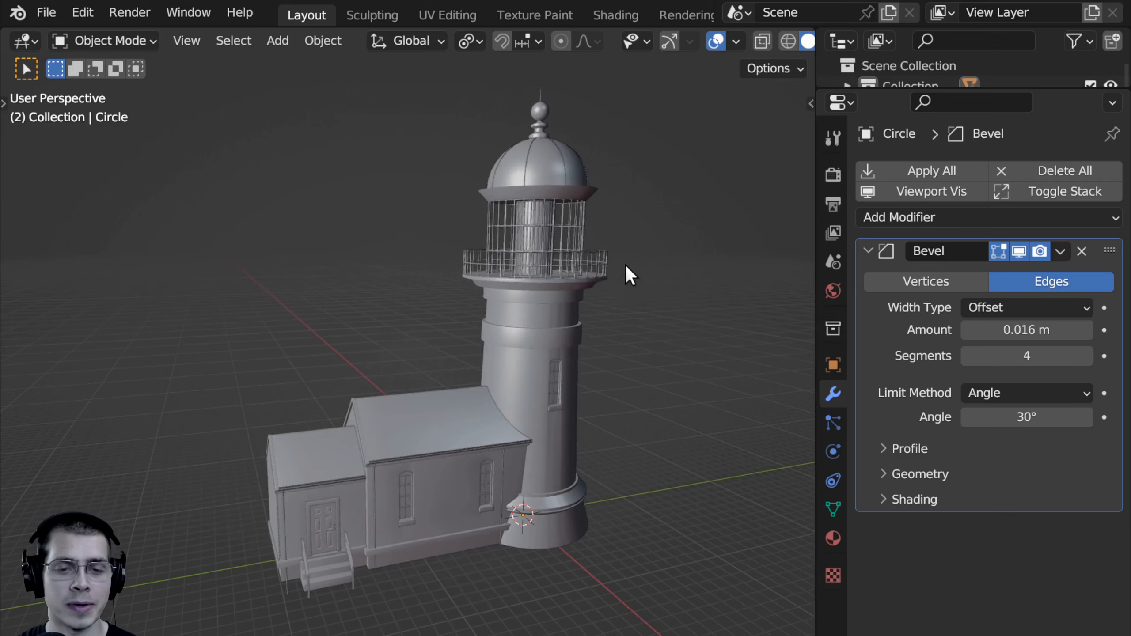
# Step: Add a mesh plane at the lighthouse's base and scale it up into a large ground surface
pyautogui.moveTo(626, 272); pyautogui.dragTo(590, 298, button='middle')
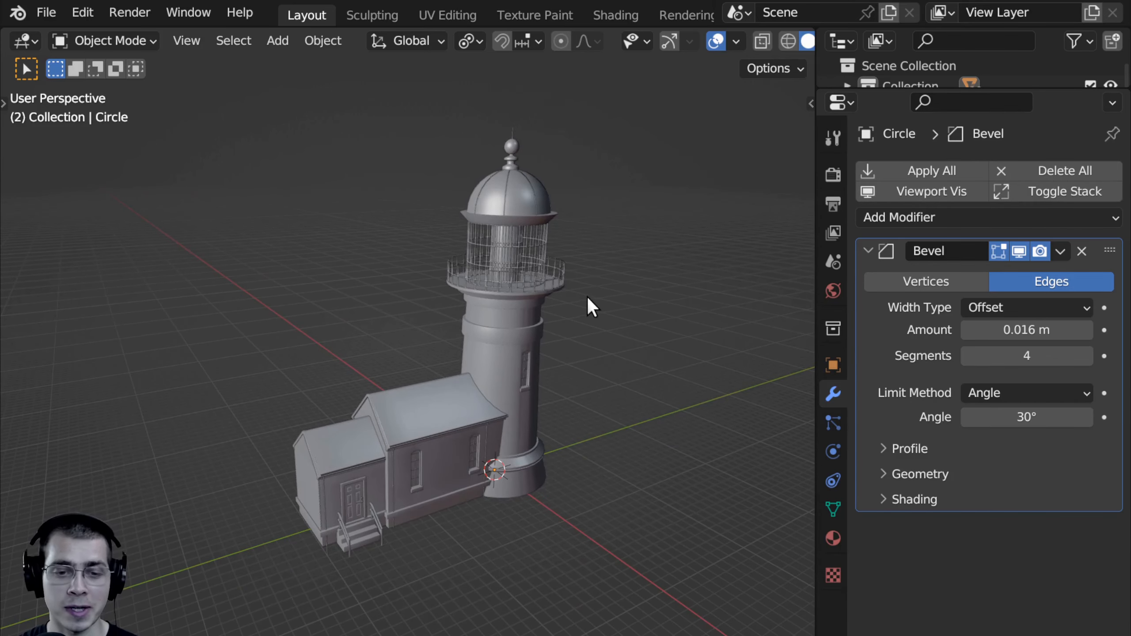
pyautogui.scroll(-2, 589, 300)
pyautogui.hotkey('shift', 'a')
pyautogui.moveTo(448, 255)
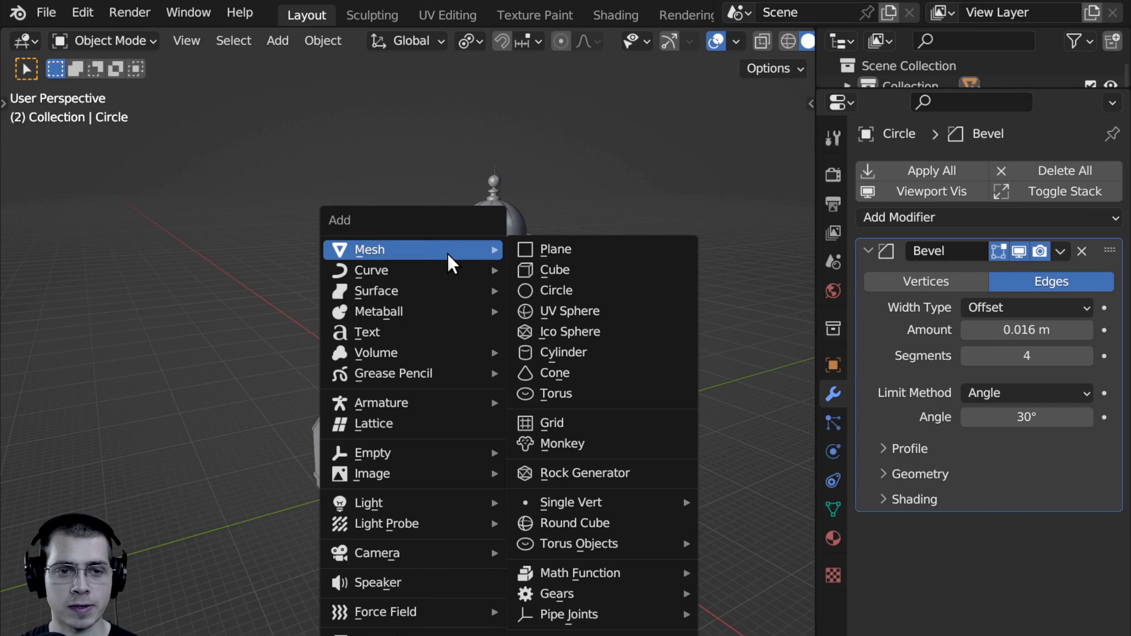
pyautogui.click(538, 253)
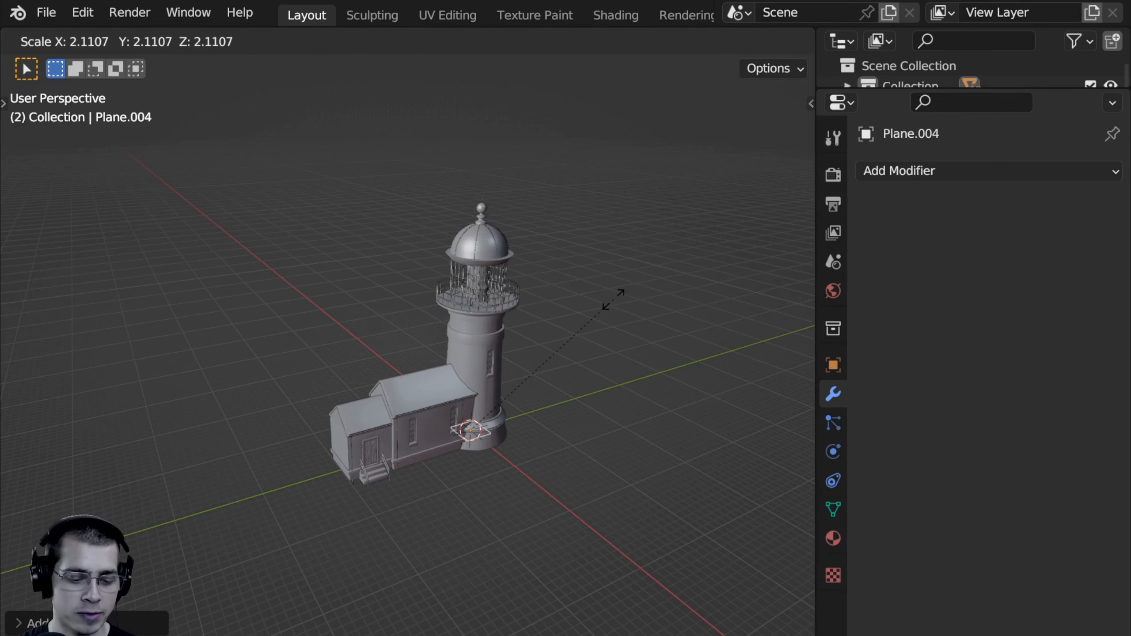
pyautogui.write('0')
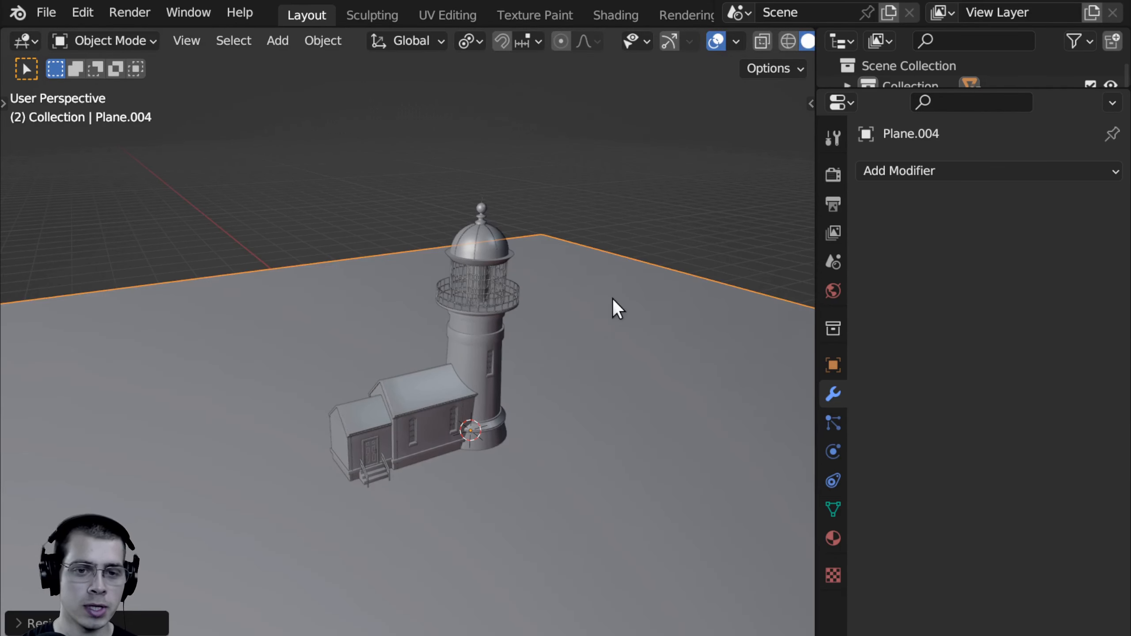
# Step: Subdivide the ground plane's mesh with 100 cuts
pyautogui.scroll(-4, 560, 320)
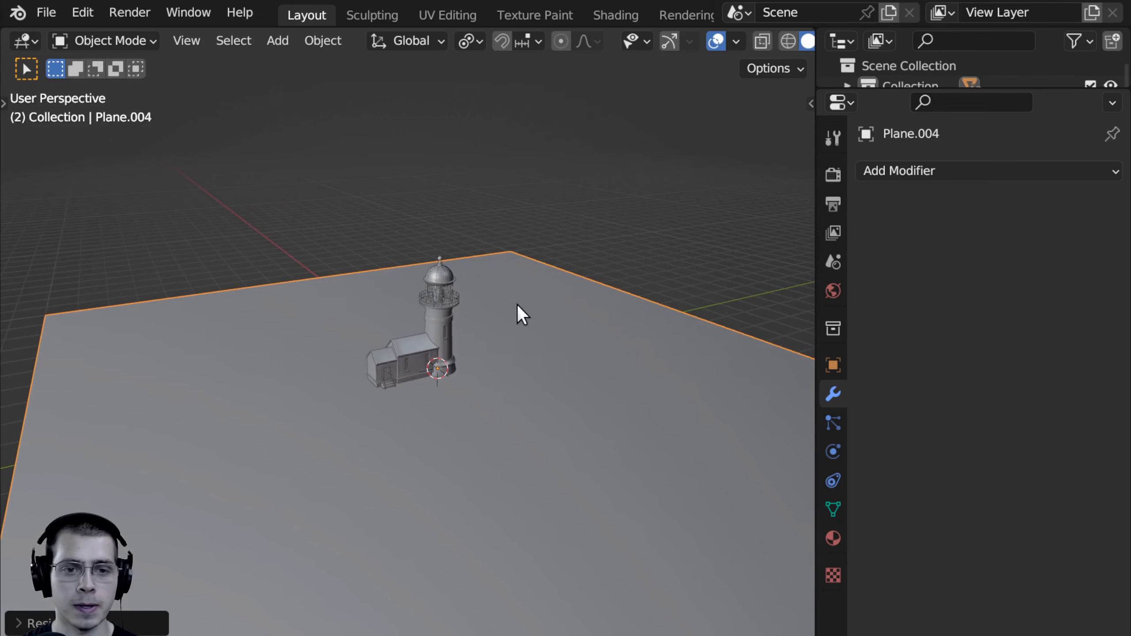
pyautogui.scroll(-2, 517, 305)
pyautogui.press('Tab')
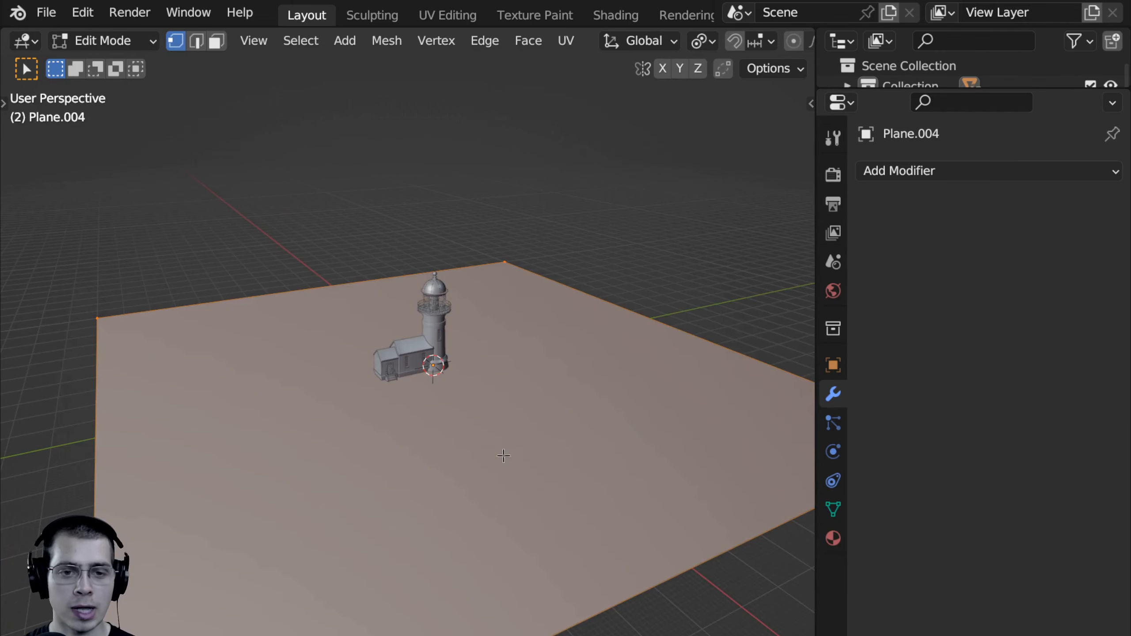
pyautogui.rightClick(454, 303)
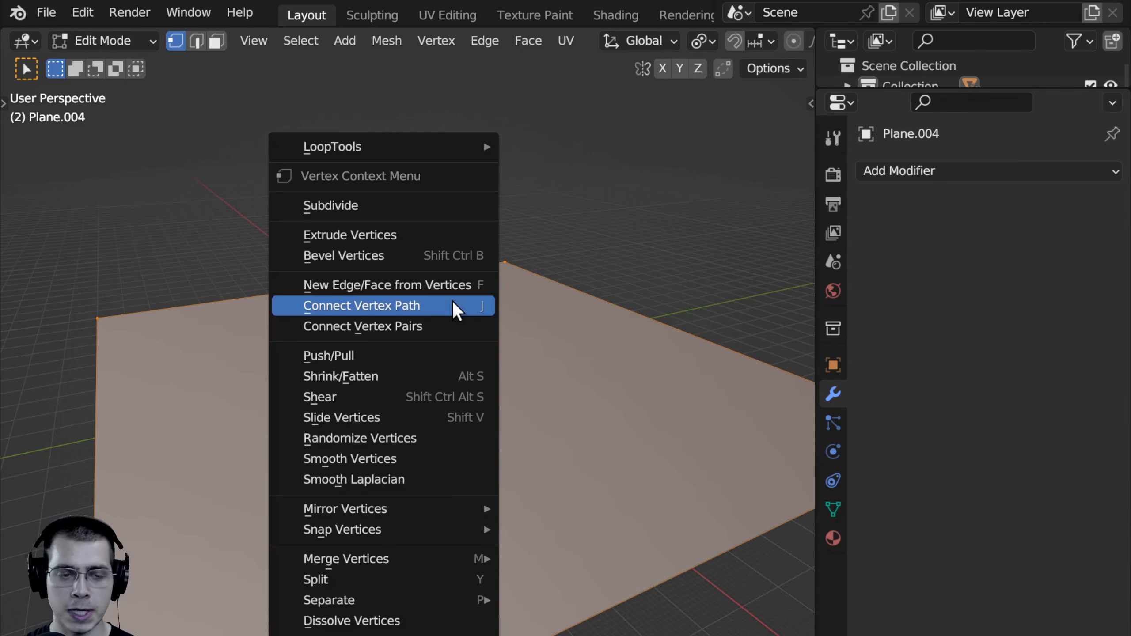
pyautogui.click(342, 206)
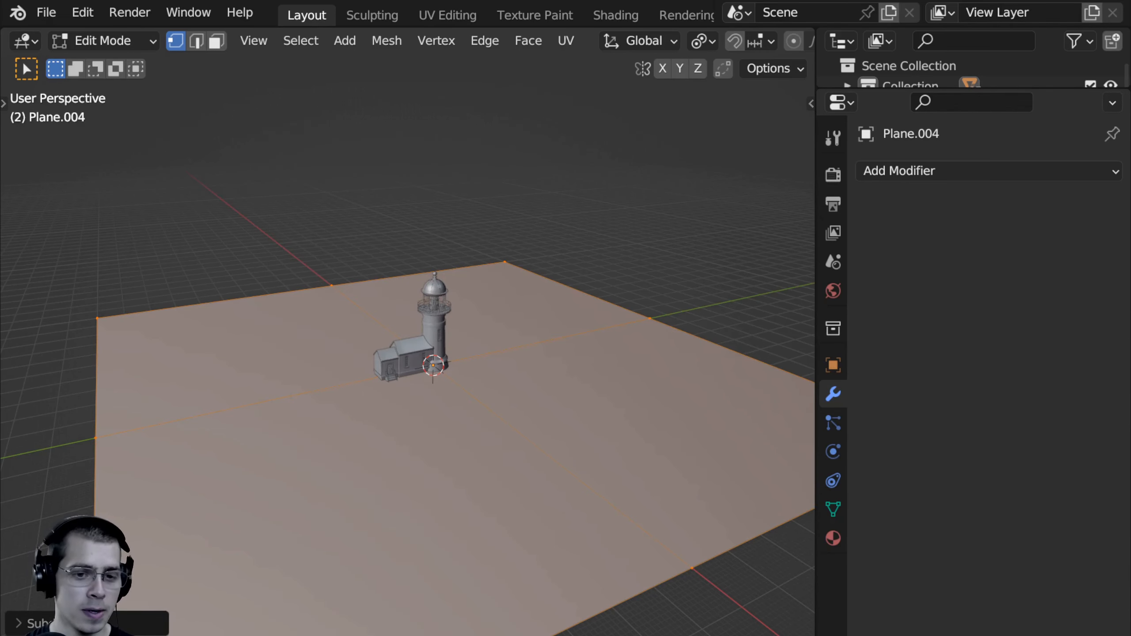
pyautogui.click(20, 623)
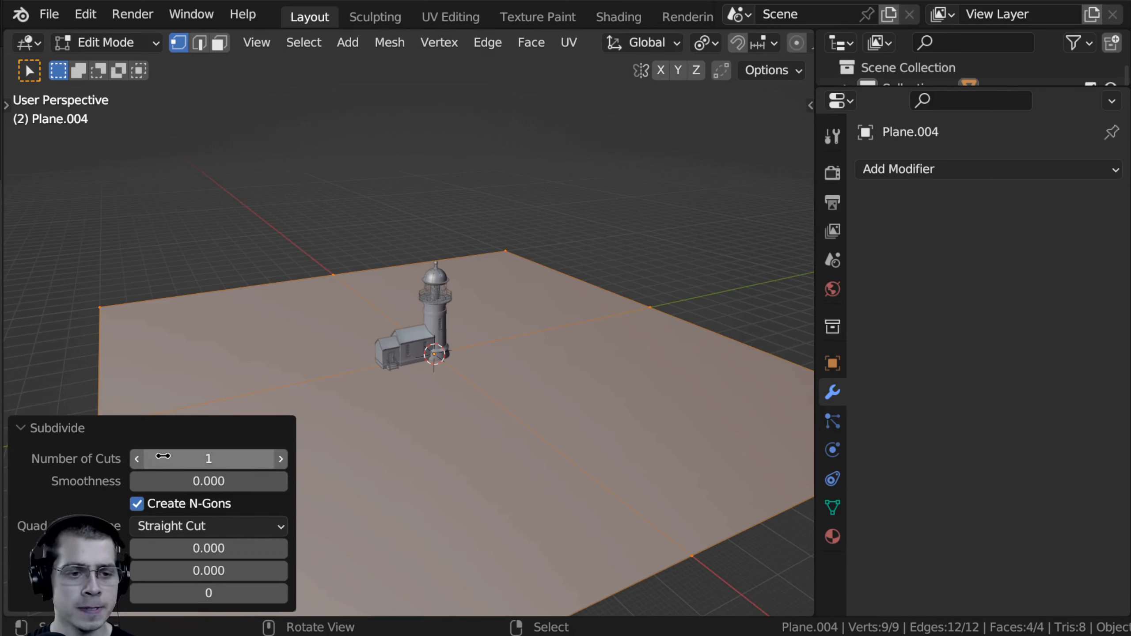
pyautogui.press('Return')
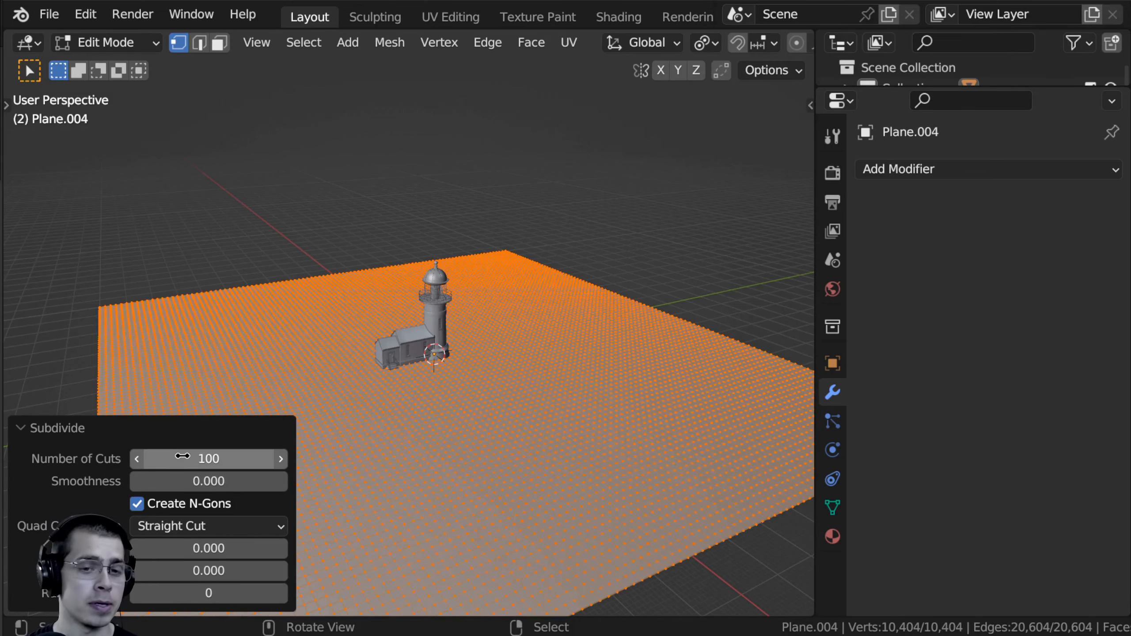
pyautogui.click(21, 425)
# Step: Enable proportional editing for the subdivided ground plane
pyautogui.moveTo(481, 335); pyautogui.dragTo(281, 319, button='middle')
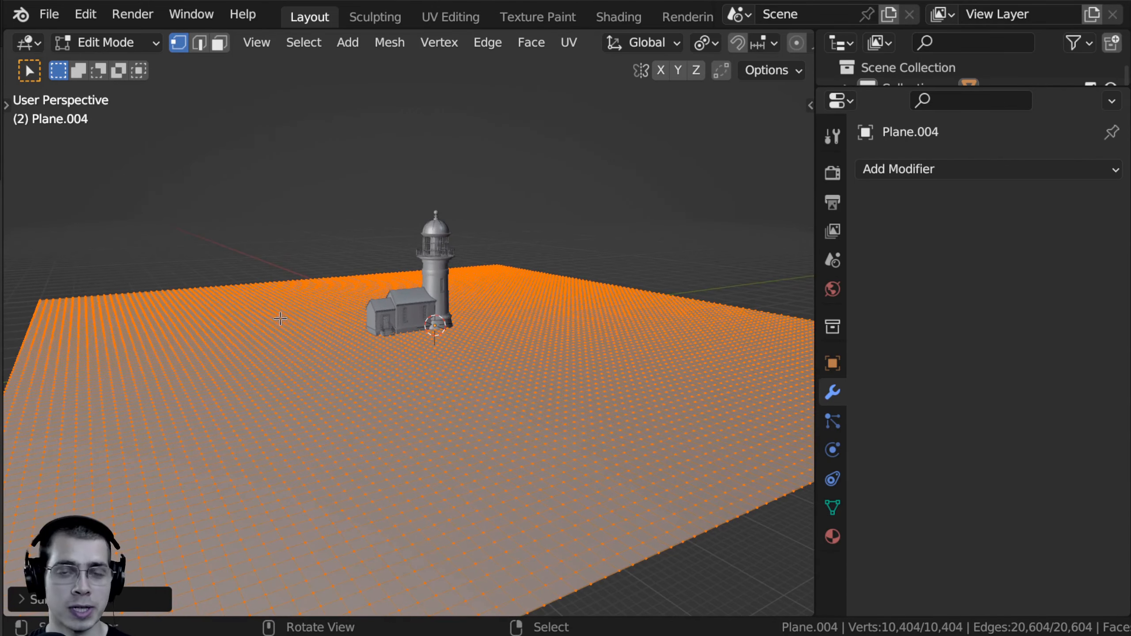
pyautogui.moveTo(201, 280); pyautogui.dragTo(690, 150, button='middle')
pyautogui.hscroll(5, 616, 52)
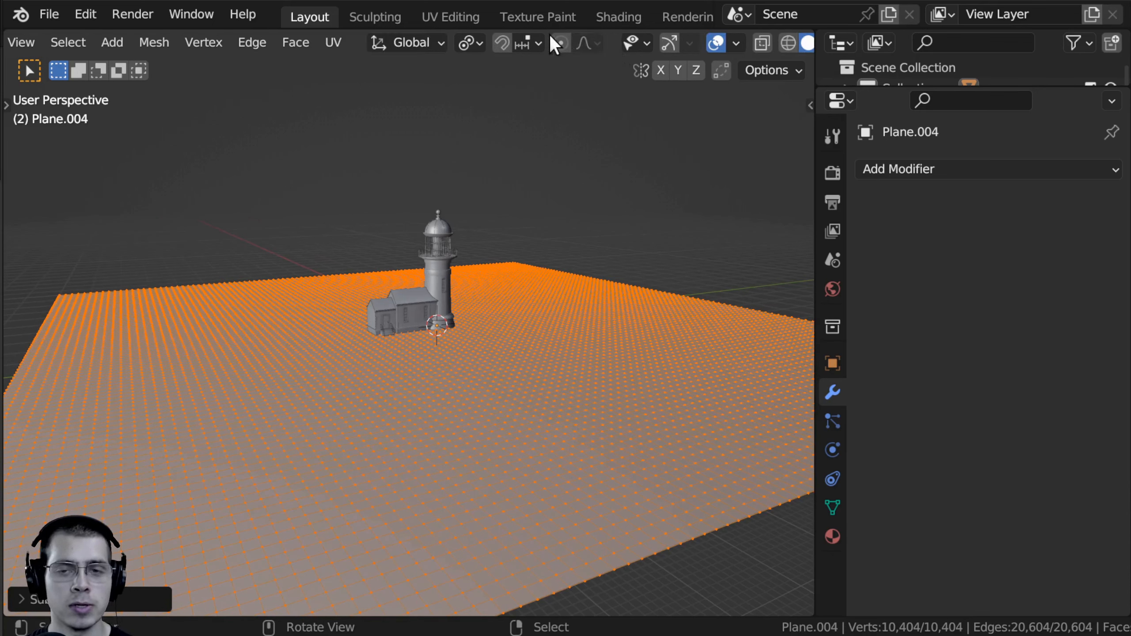
pyautogui.hscroll(-1, 550, 34)
pyautogui.hscroll(1, 580, 40)
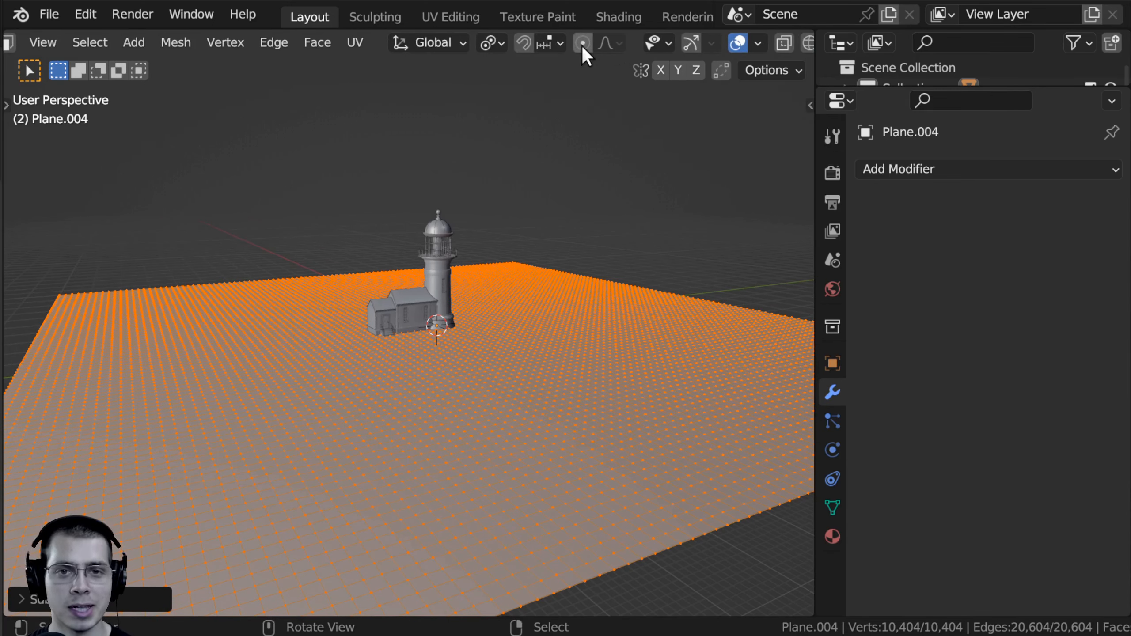
pyautogui.click(582, 45)
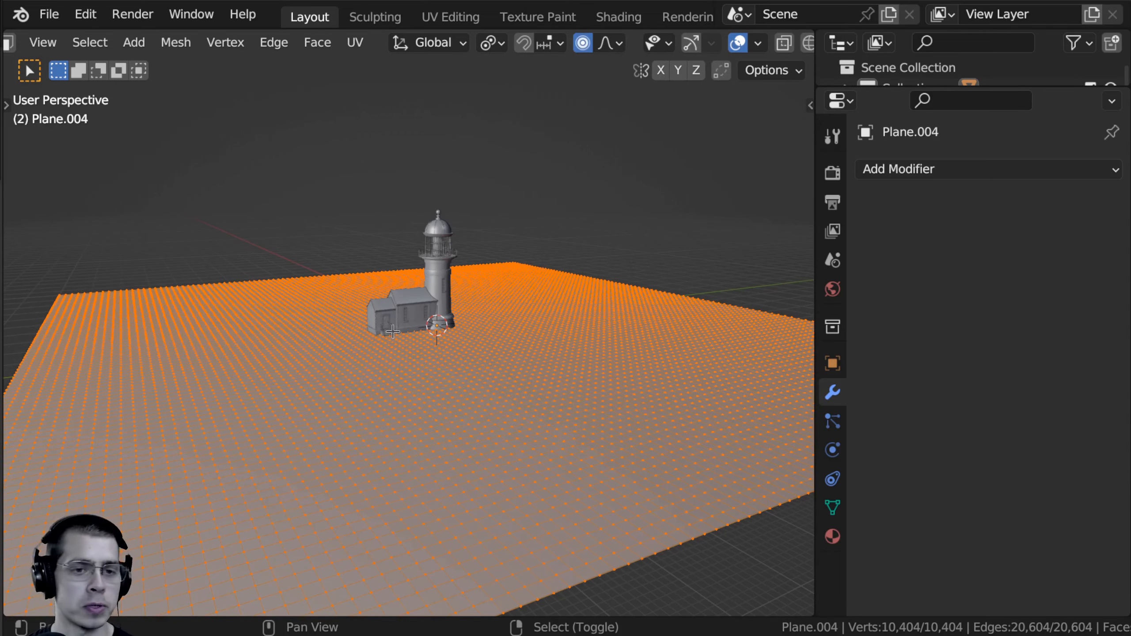
# Step: Raise a vertex near the ground plane's far edge into a broad hill, using a proportional influence of about 45 m
pyautogui.moveTo(393, 331); pyautogui.dragTo(486, 282, button='middle')
pyautogui.click(486, 283)
pyautogui.press('g')
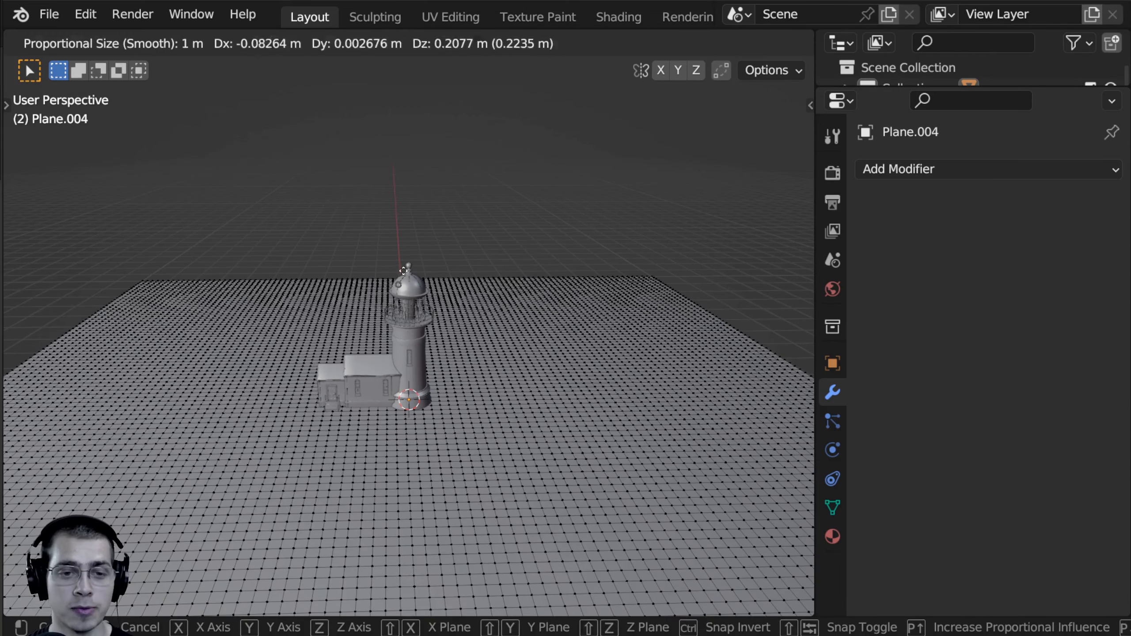
pyautogui.press('Escape')
pyautogui.moveTo(374, 271); pyautogui.dragTo(352, 276, button='middle')
pyautogui.press('g')
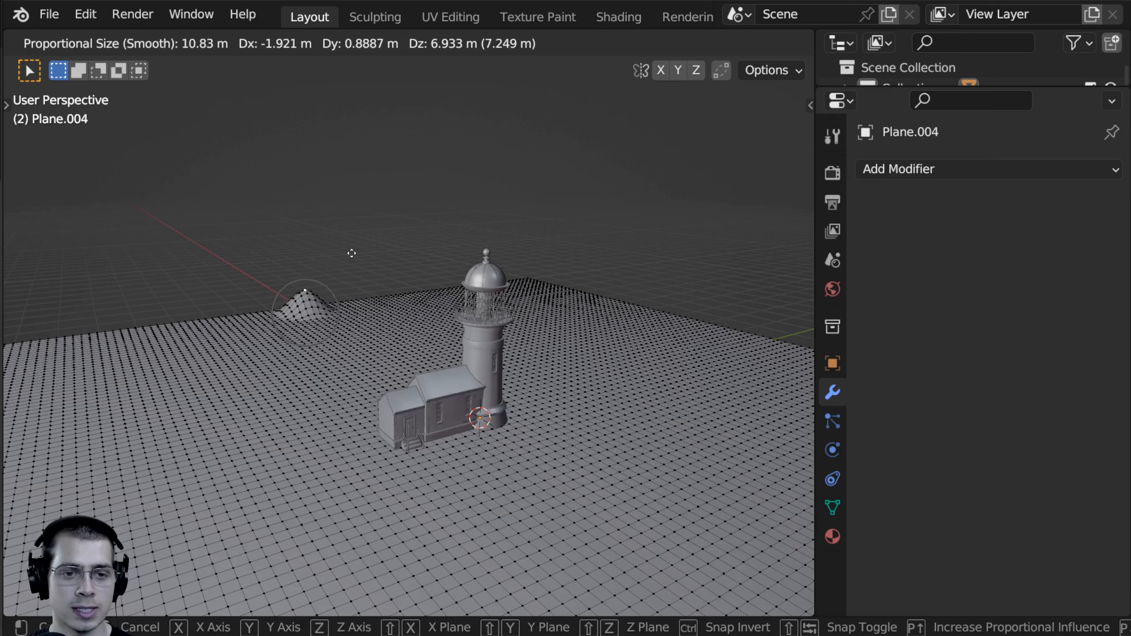
pyautogui.scroll(-4, 352, 261)
pyautogui.scroll(6, 353, 259)
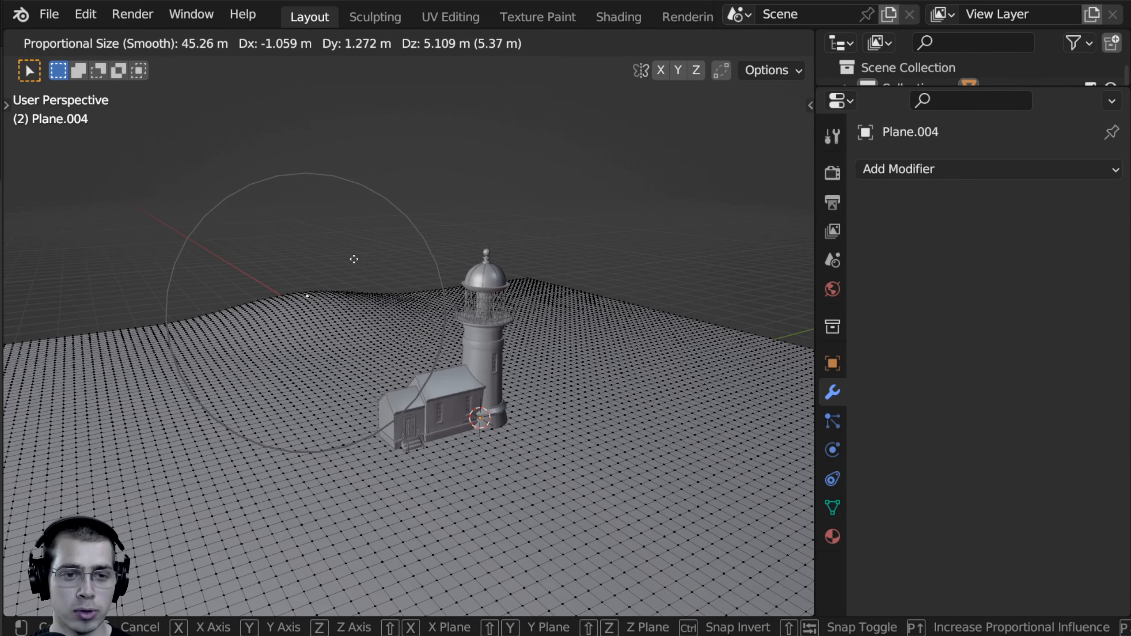
pyautogui.scroll(-1, 353, 260)
pyautogui.click(374, 274)
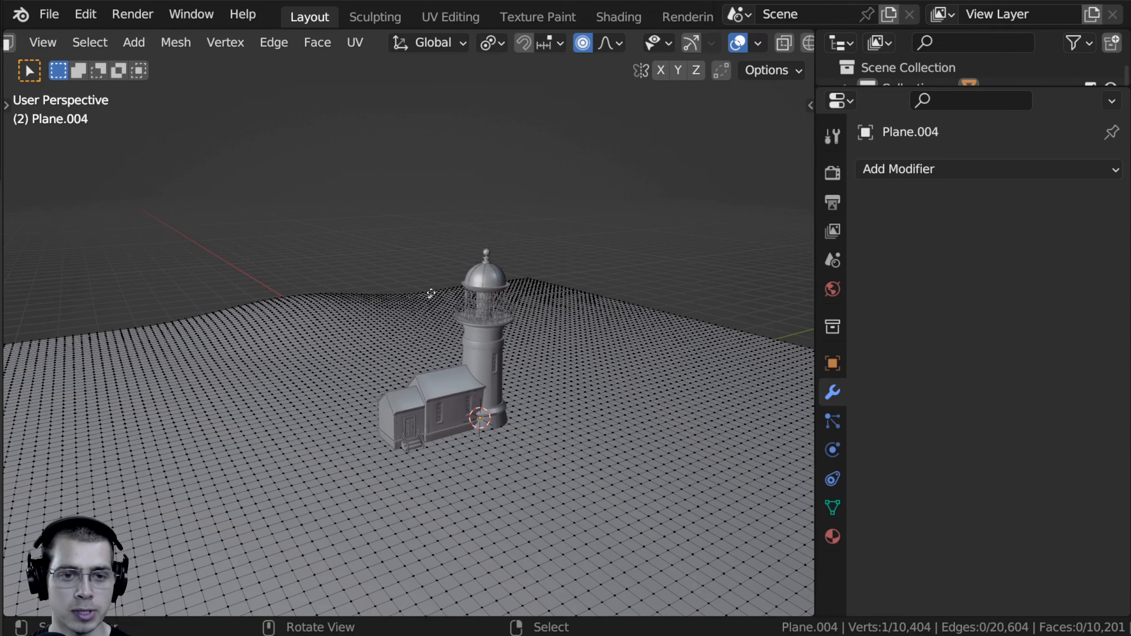
# Step: Raise several more vertices along the far side of the ground plane behind the lighthouse into gentle hills
pyautogui.press('g')
pyautogui.click(430, 285)
pyautogui.press('g')
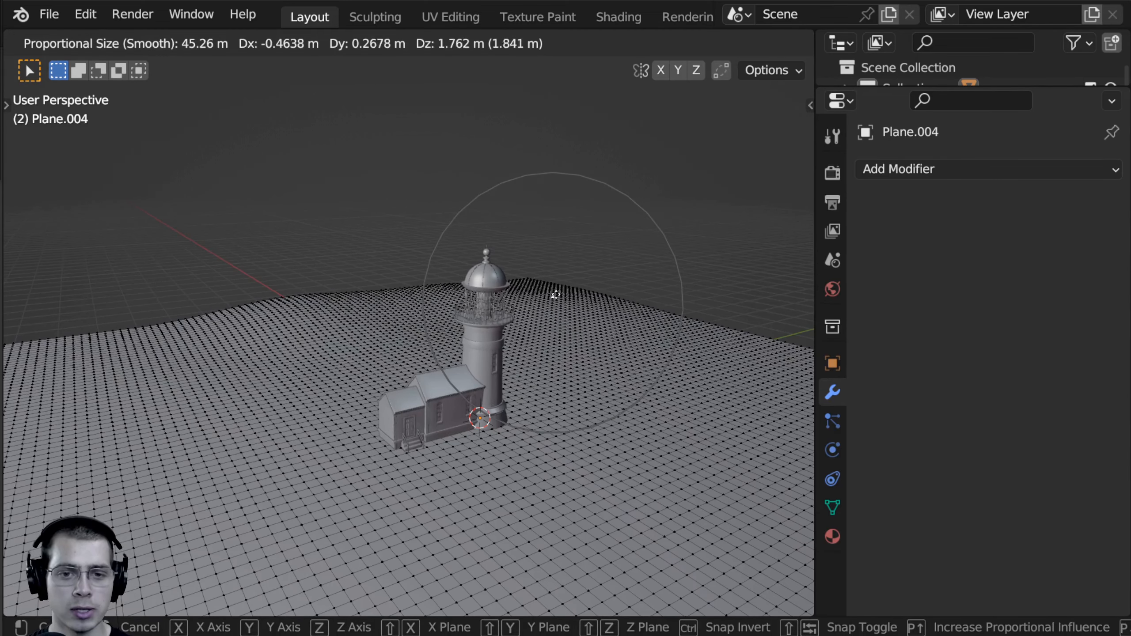
pyautogui.click(556, 293)
pyautogui.click(630, 332)
pyautogui.press('g')
pyautogui.click(634, 320)
# Step: Lift the ground on the house's side of the lighthouse into low hills with an influence size of about 55 m
pyautogui.keyDown('shift'); pyautogui.moveTo(446, 334); pyautogui.dragTo(640, 327, button='middle'); pyautogui.keyUp('shift')
pyautogui.click(290, 333)
pyautogui.press('g')
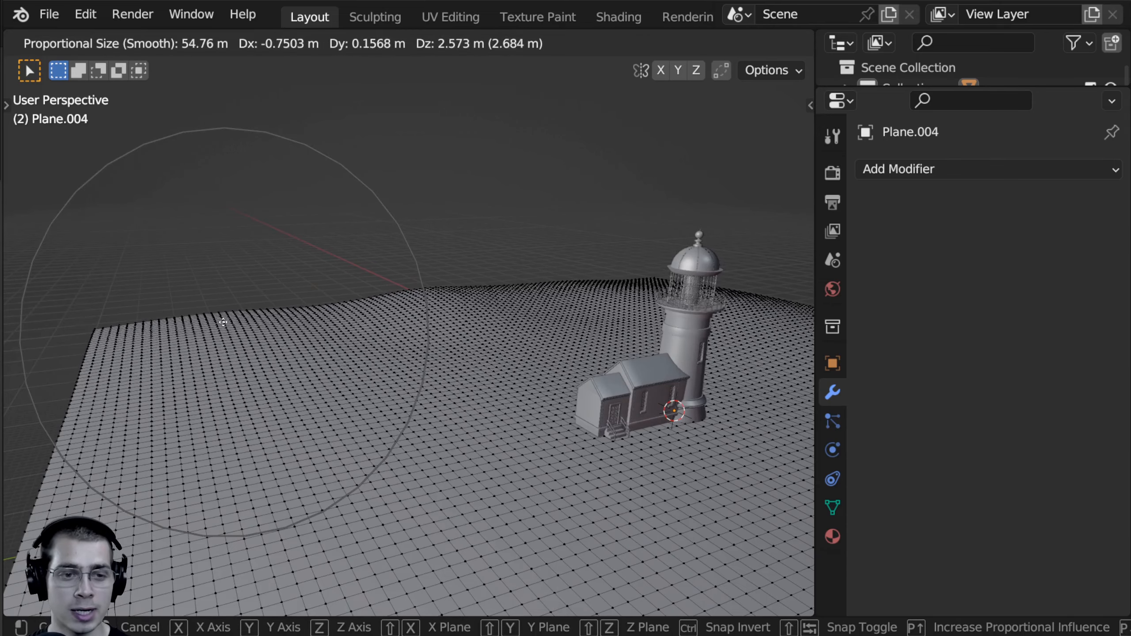
pyautogui.click(222, 319)
pyautogui.moveTo(383, 342); pyautogui.dragTo(401, 306, button='middle')
pyautogui.press('g')
pyautogui.click(465, 299)
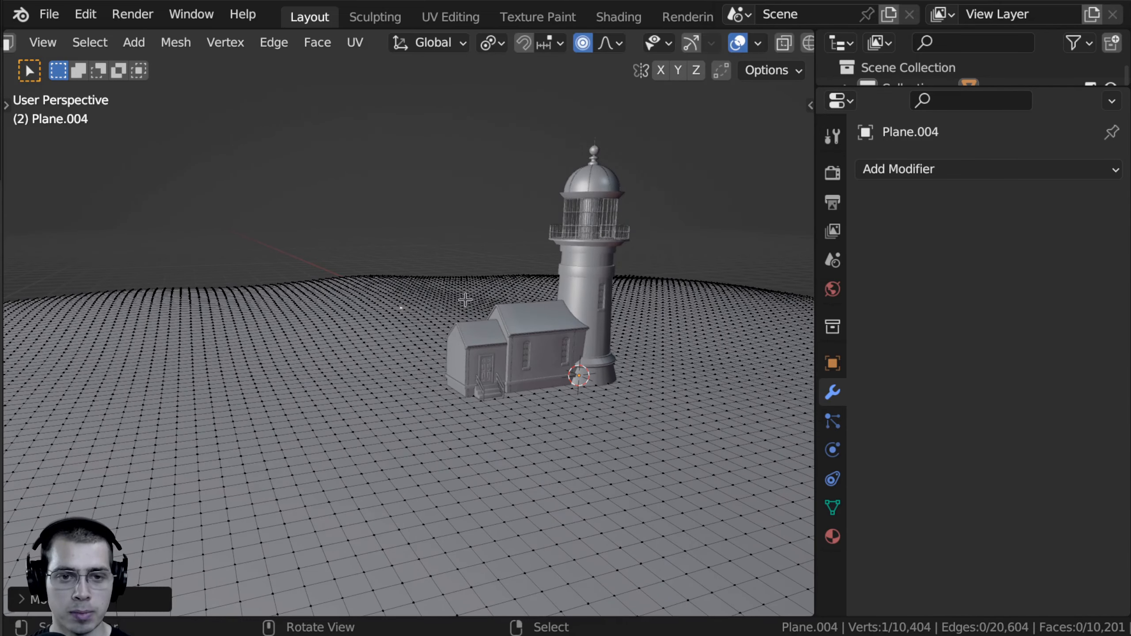
# Step: Raise two more soft mounds along the distant horizon on both sides of the lighthouse tower
pyautogui.click(483, 286)
pyautogui.press('g')
pyautogui.click(487, 278)
pyautogui.moveTo(493, 282); pyautogui.dragTo(526, 281, button='middle')
pyautogui.click(581, 283)
pyautogui.press('g')
pyautogui.click(587, 275)
# Step: Raise another hill on the horizon beside the lighthouse tower, on the side away from the house
pyautogui.moveTo(637, 282); pyautogui.dragTo(660, 270, button='middle')
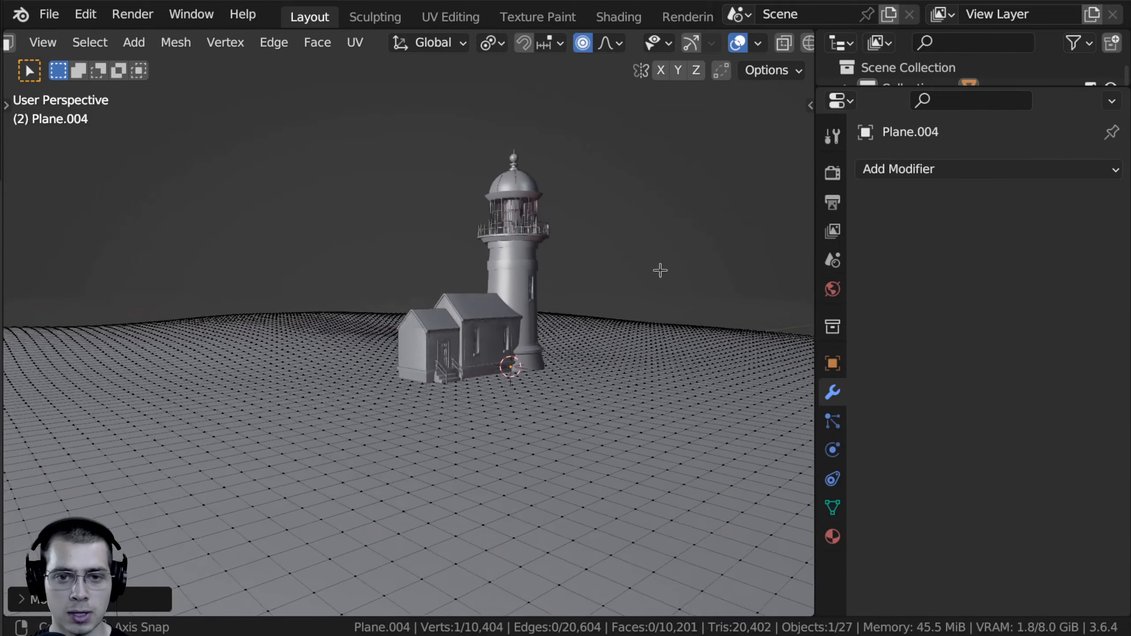
pyautogui.click(590, 321)
pyautogui.press('g')
pyautogui.click(591, 311)
# Step: Check the terrain from a low front angle and adjust a ground vertex behind the house slightly upward
pyautogui.moveTo(694, 328); pyautogui.dragTo(576, 366, button='middle')
pyautogui.scroll(2, 533, 329)
pyautogui.scroll(3, 579, 292)
pyautogui.scroll(-1, 599, 282)
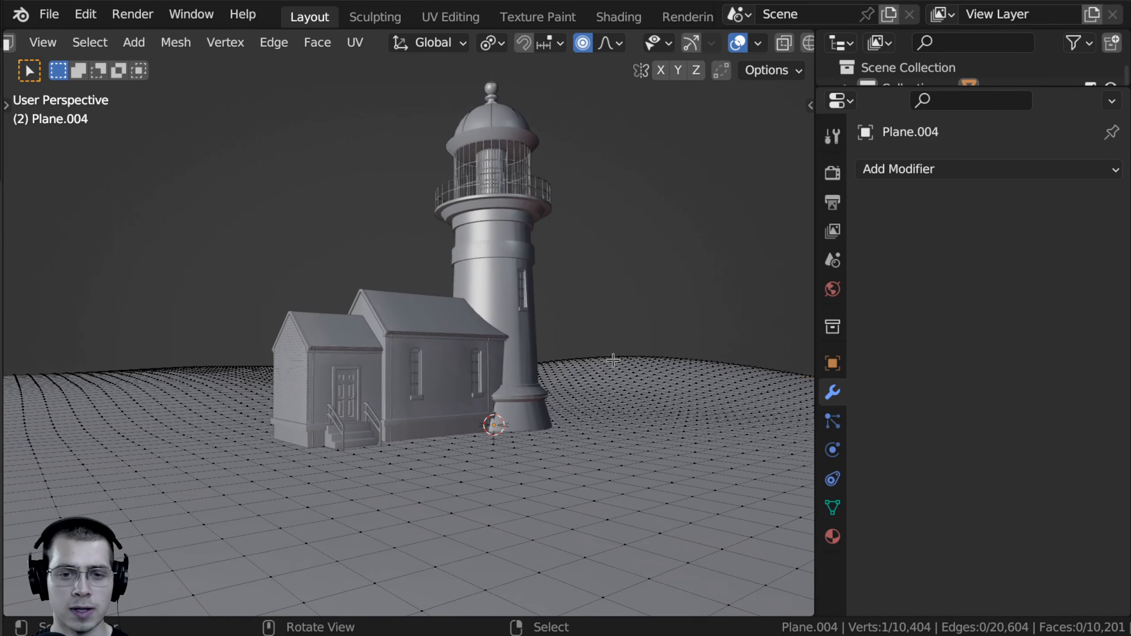
pyautogui.keyDown('shift'); pyautogui.moveTo(443, 234); pyautogui.dragTo(450, 248, button='middle'); pyautogui.keyUp('shift')
pyautogui.moveTo(250, 295); pyautogui.dragTo(413, 318, button='middle')
pyautogui.click(346, 311)
pyautogui.press('g')
pyautogui.click(346, 305)
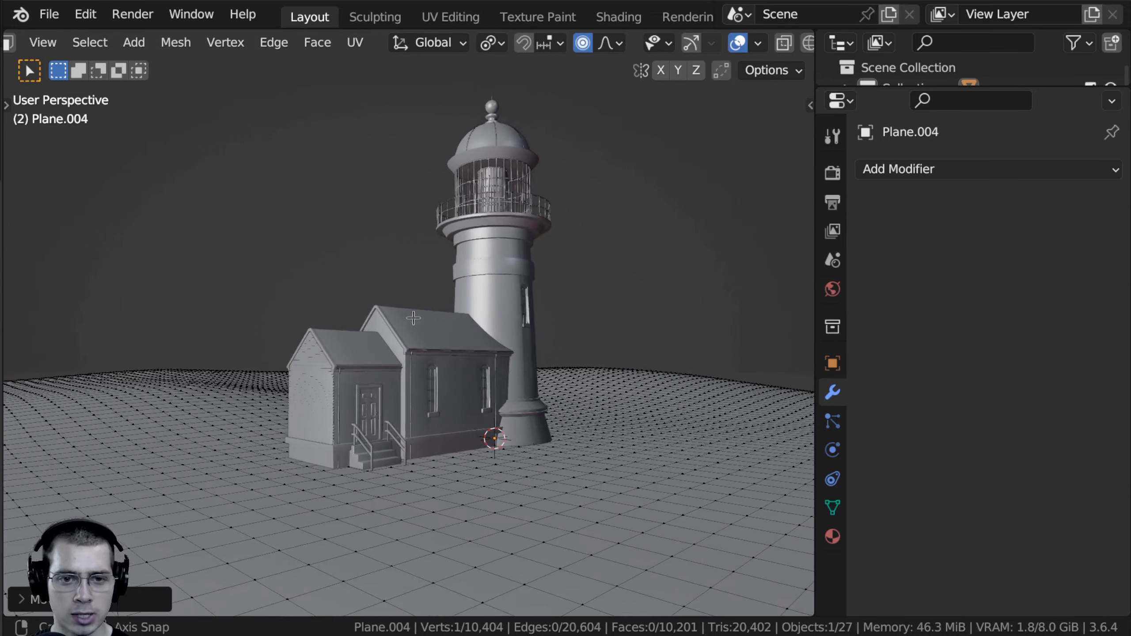
# Step: Lower single ground vertices beside the lighthouse, in the foreground and on the distant slope to form shallow dips
pyautogui.click(708, 385)
pyautogui.press('g')
pyautogui.click(710, 390)
pyautogui.scroll(-1, 715, 540)
pyautogui.click(602, 475)
pyautogui.press('g')
pyautogui.click(602, 479)
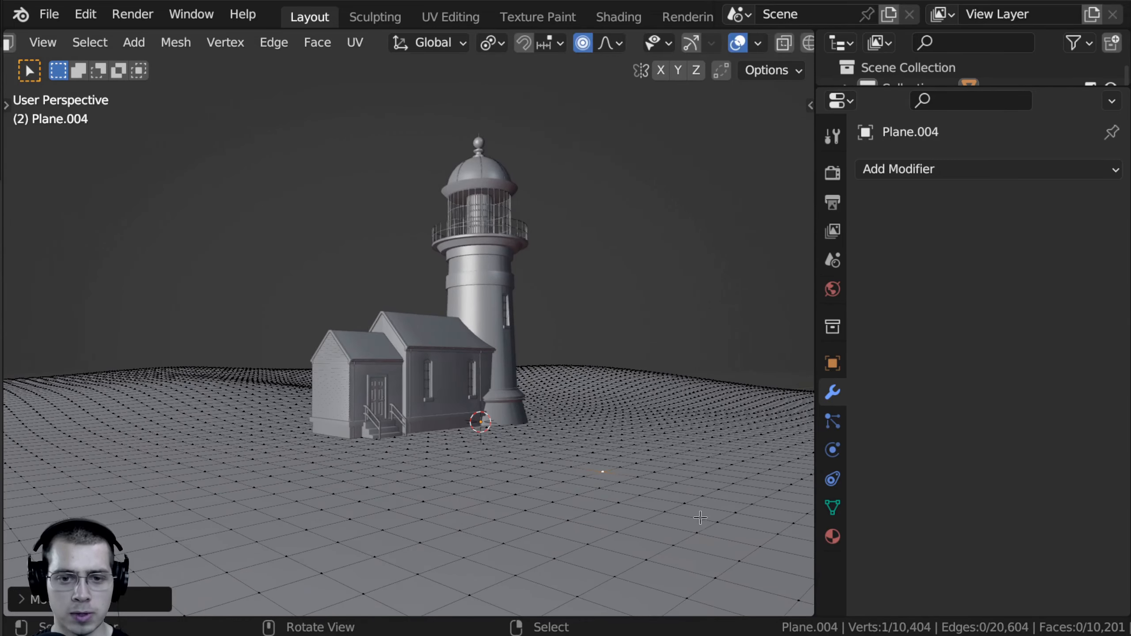
pyautogui.moveTo(699, 519); pyautogui.dragTo(670, 537, button='middle')
pyautogui.click(598, 369)
pyautogui.press('g')
pyautogui.click(598, 371)
# Step: Switch the proportional falloff to Random and move the selected vertex with an influence size of about 129 m to roughen the ground
pyautogui.moveTo(149, 286); pyautogui.dragTo(147, 320, button='middle')
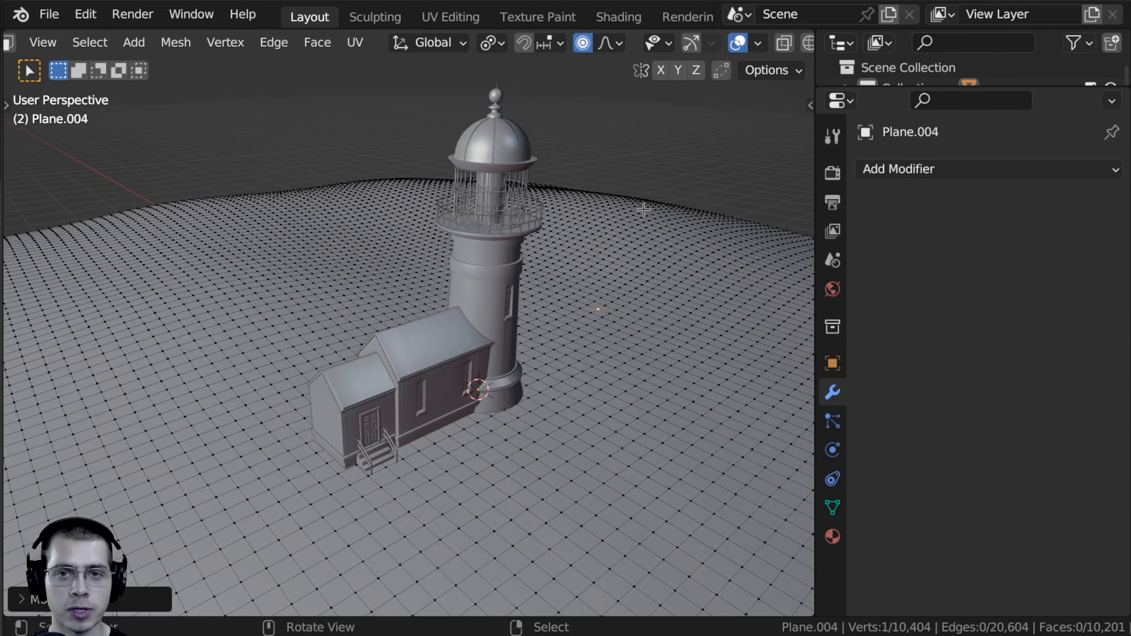
pyautogui.click(610, 43)
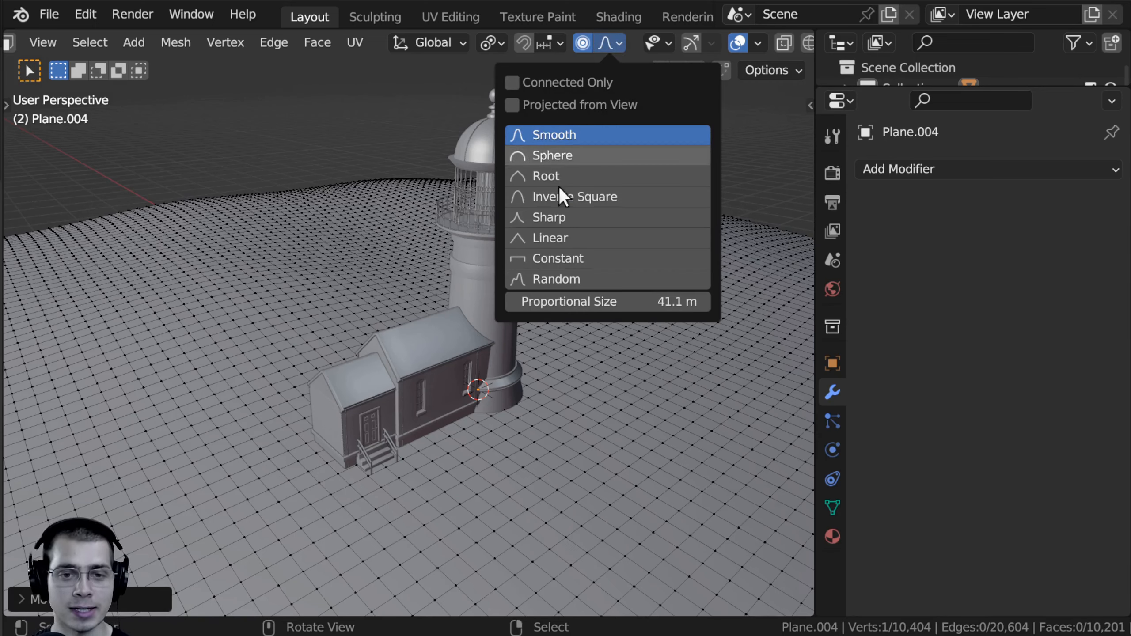
pyautogui.click(564, 279)
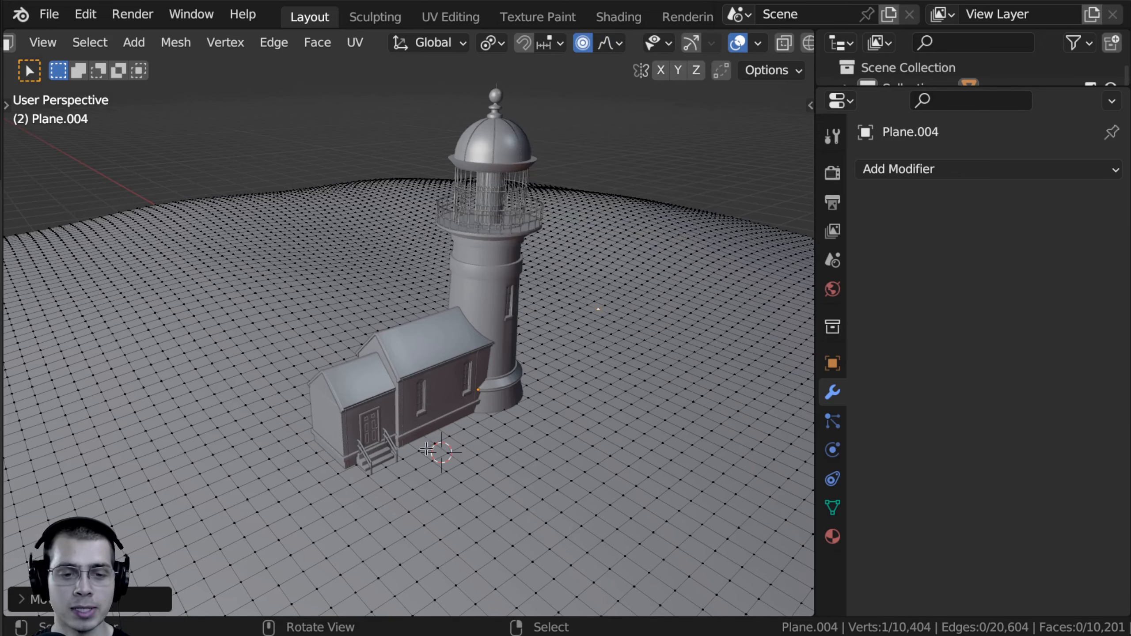
pyautogui.moveTo(426, 450); pyautogui.dragTo(447, 444, button='middle')
pyautogui.scroll(-5, 415, 431)
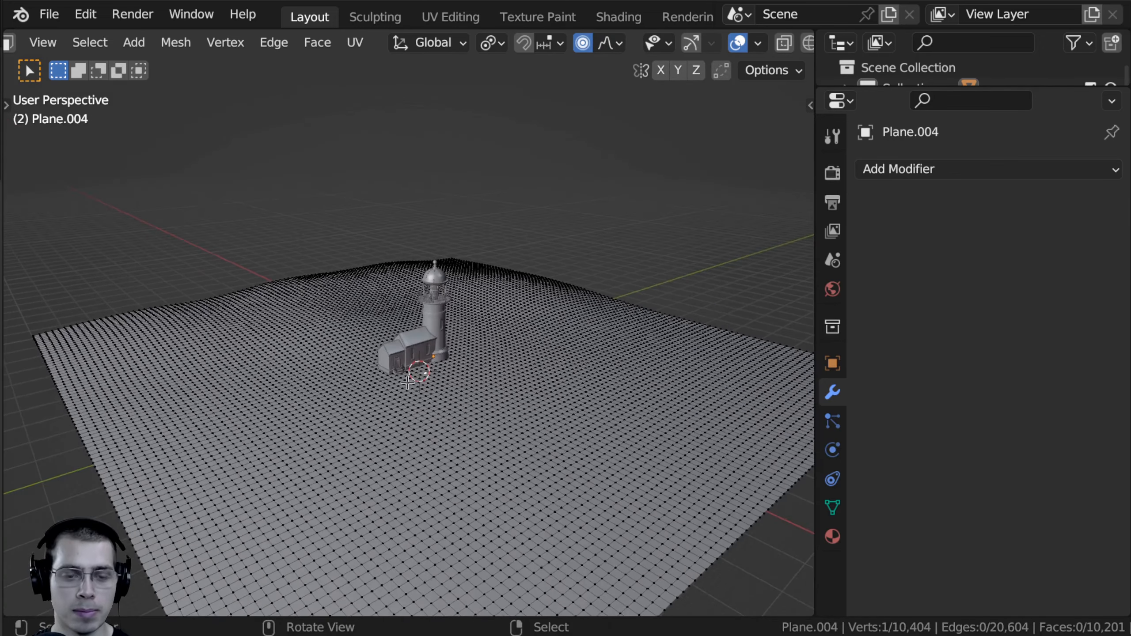
pyautogui.scroll(4, 416, 432)
pyautogui.press('g')
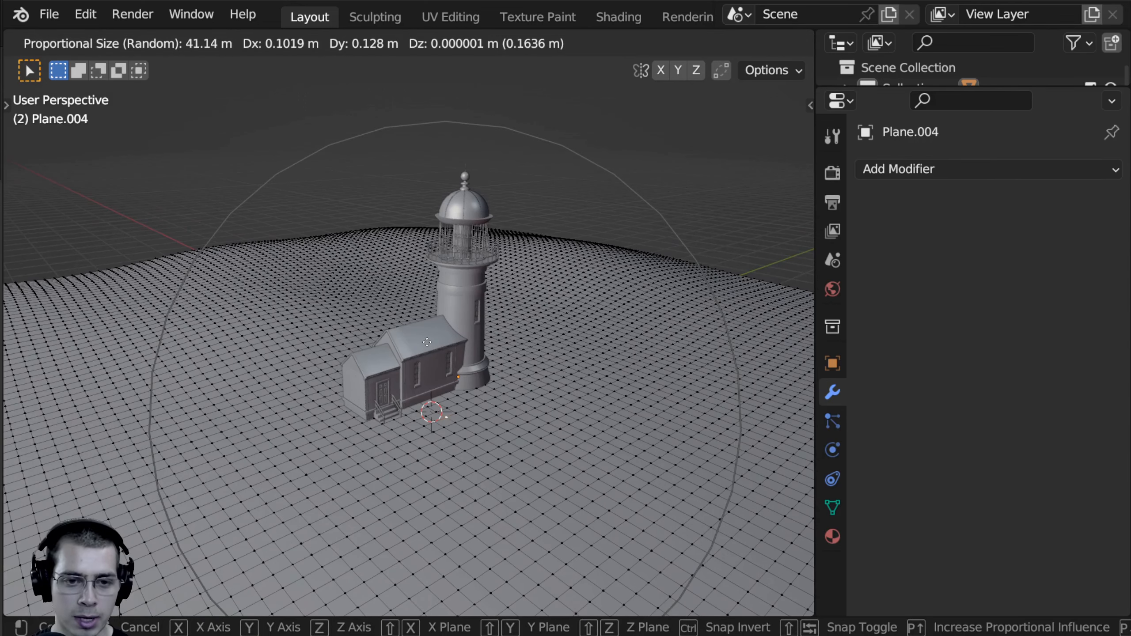
pyautogui.scroll(-5, 427, 342)
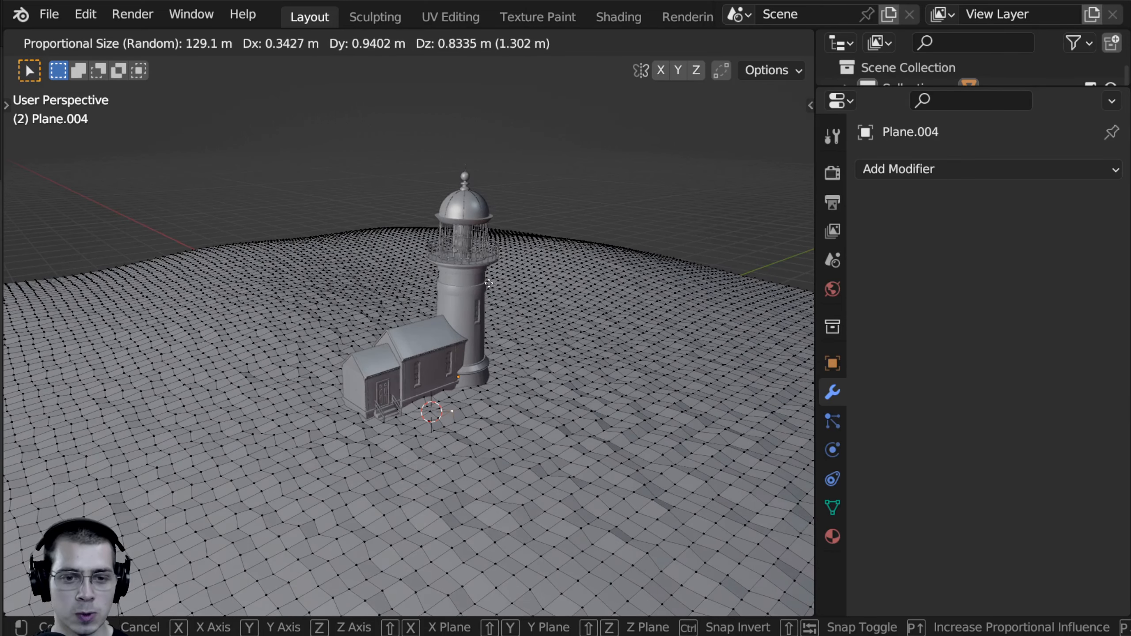
pyautogui.click(480, 305)
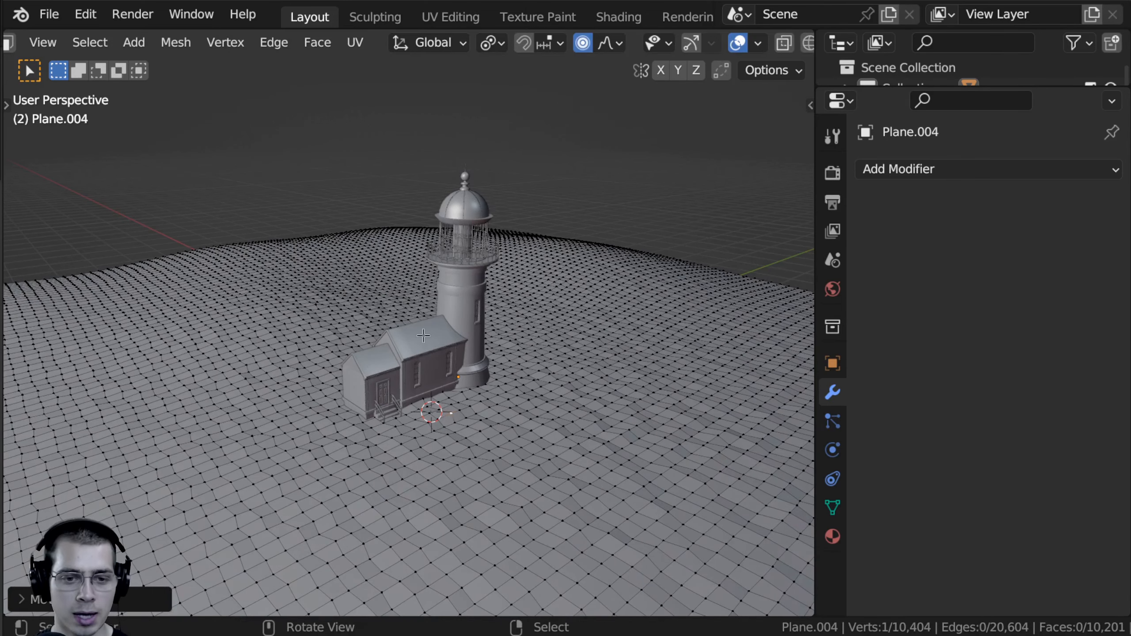
# Step: Return to Object Mode and shade the ground plane smooth
pyautogui.scroll(-1, 526, 347)
pyautogui.moveTo(553, 392); pyautogui.dragTo(477, 398, button='middle')
pyautogui.press('Tab')
pyautogui.scroll(2, 490, 321)
pyautogui.rightClick(423, 267)
pyautogui.click(356, 248)
pyautogui.scroll(2, 476, 398)
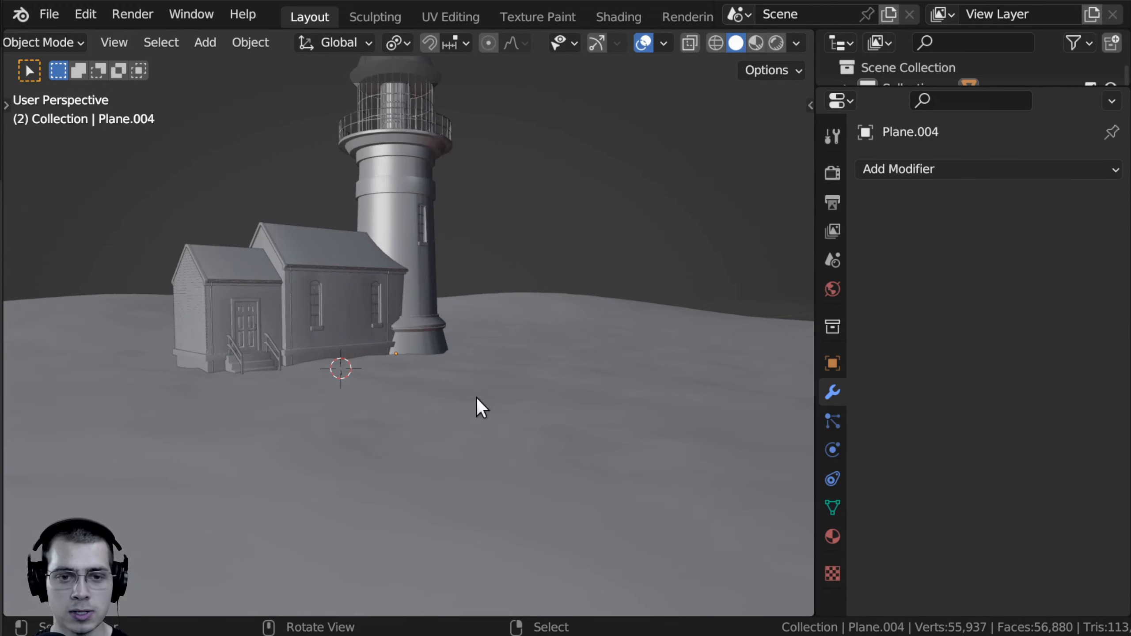
# Step: Roughen the ground mesh further in Edit Mode with repeated Random-falloff vertex moves
pyautogui.scroll(-3, 691, 370)
pyautogui.press('Tab')
pyautogui.click(478, 374)
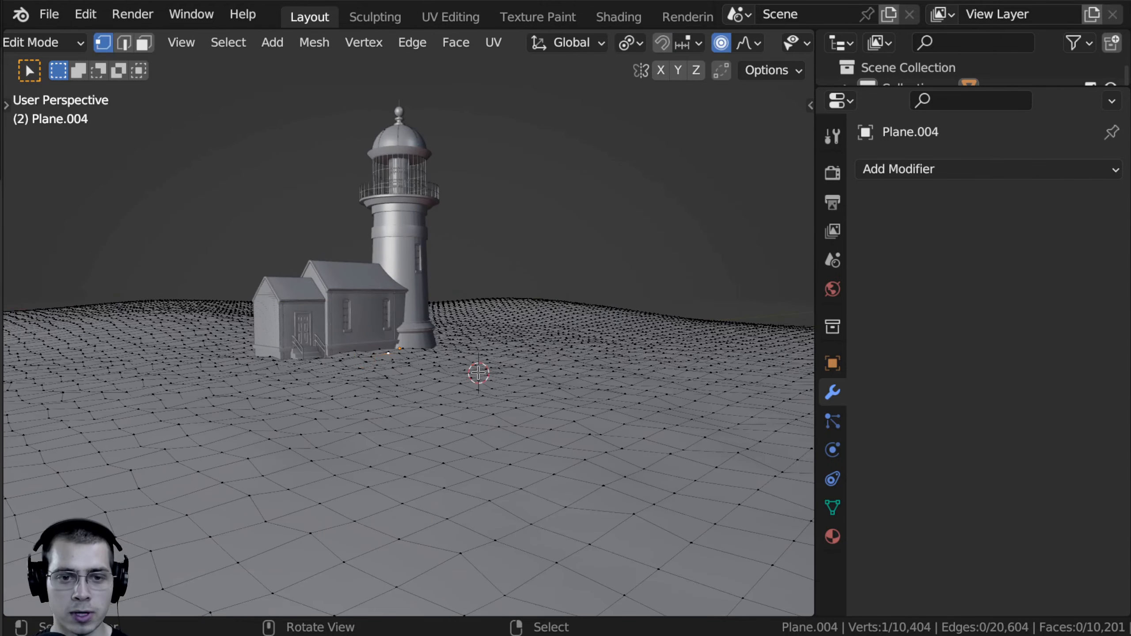
pyautogui.press('g')
pyautogui.click(533, 386)
pyautogui.press('g')
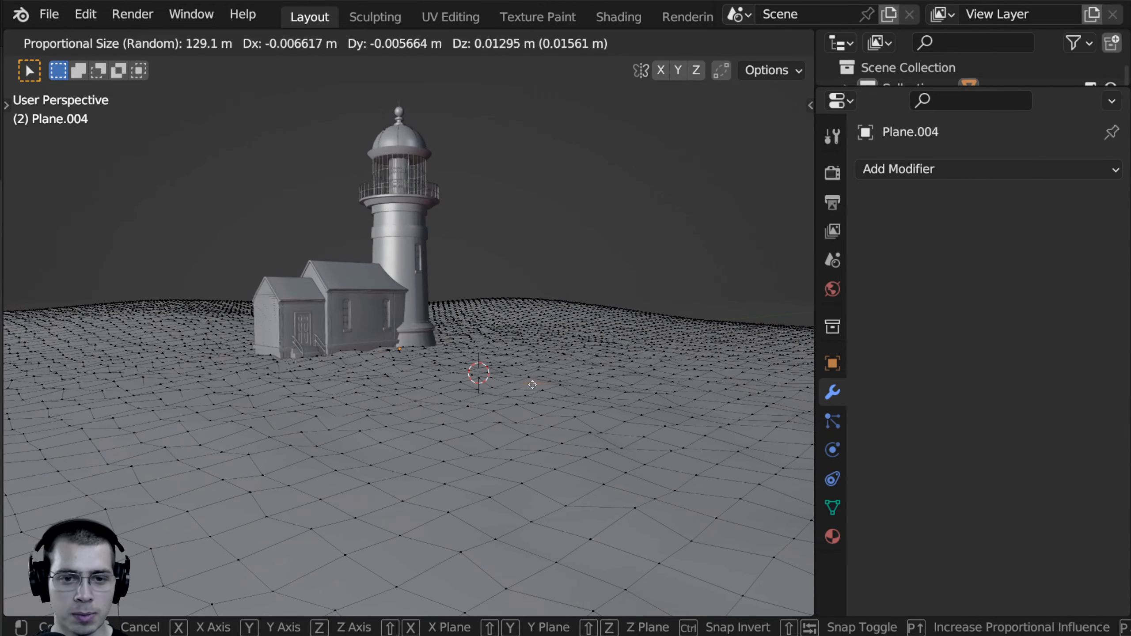
pyautogui.click(533, 383)
# Step: Inspect the smoothed terrain in Object Mode, make one more random-falloff move in Edit Mode, and return to Object Mode
pyautogui.press('Tab')
pyautogui.moveTo(534, 383); pyautogui.dragTo(451, 396, button='middle')
pyautogui.press('Tab')
pyautogui.press('g')
pyautogui.click(452, 395)
pyautogui.press('Tab')
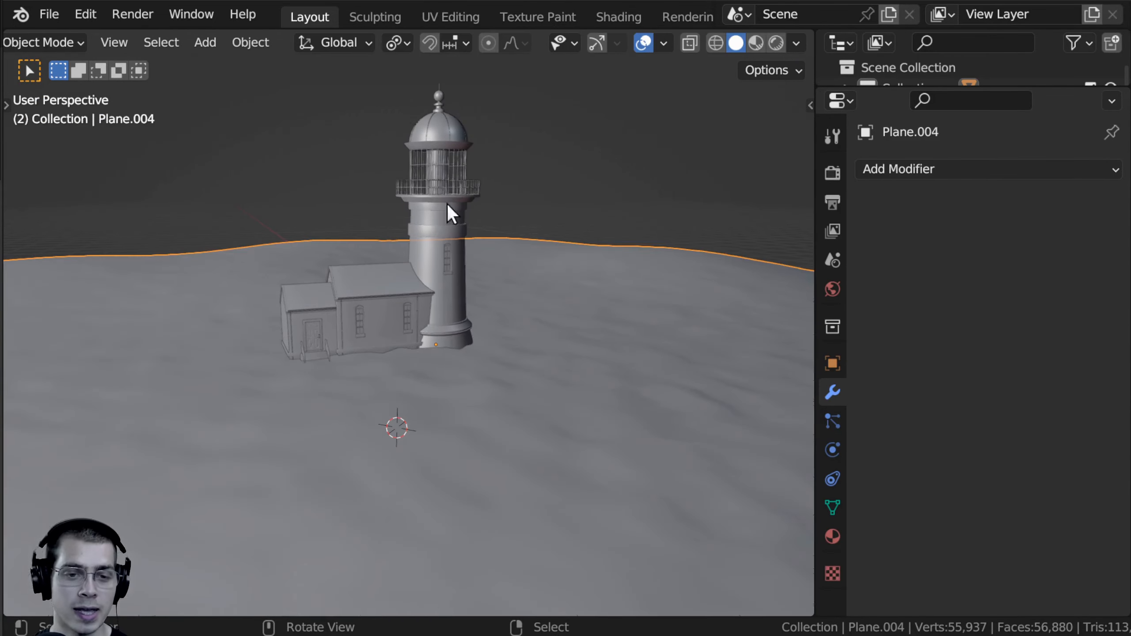
# Step: Add a camera to the lighthouse scene
pyautogui.scroll(-2, 459, 268)
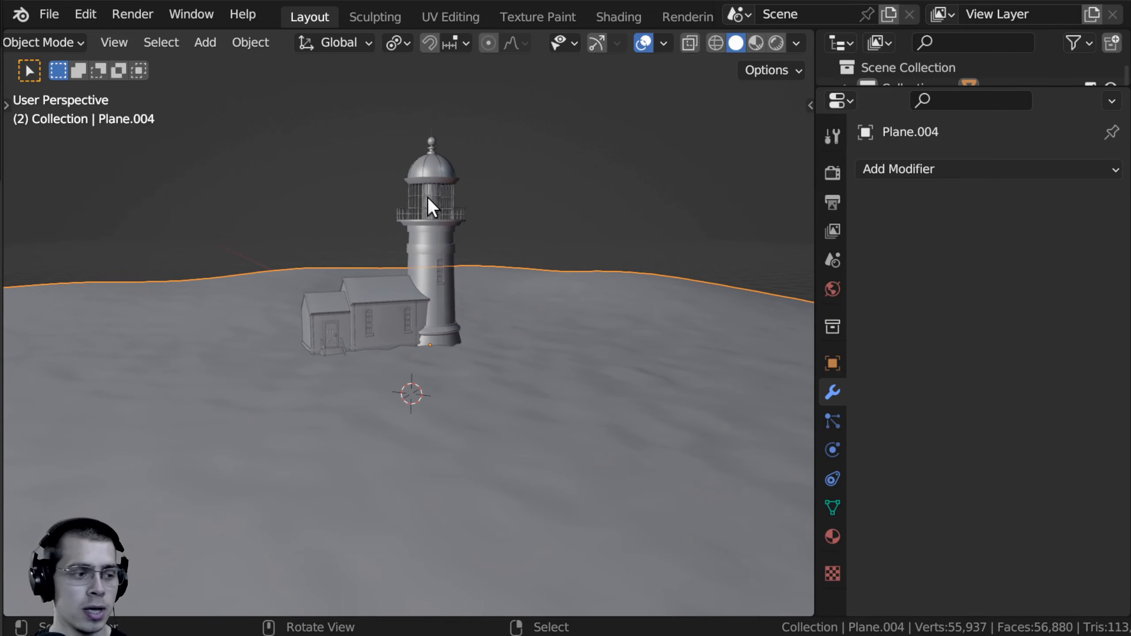
pyautogui.hotkey('shift', 'a')
pyautogui.moveTo(419, 192)
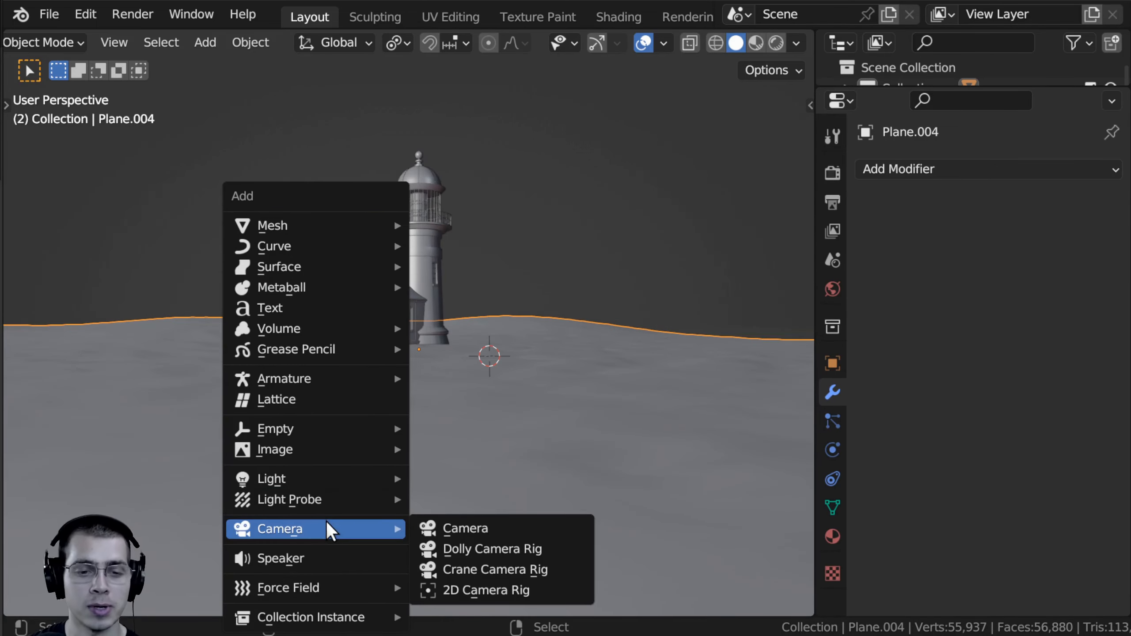
pyautogui.click(446, 529)
# Step: Frame the lighthouse and house from a low front angle and align the new camera to that view
pyautogui.moveTo(454, 498); pyautogui.dragTo(586, 448, button='middle')
pyautogui.moveTo(510, 314)
pyautogui.mouseDown(button='middle')
pyautogui.moveTo(495, 287)
pyautogui.moveTo(508, 305)
pyautogui.moveTo(509, 270)
pyautogui.moveTo(495, 275)
pyautogui.moveTo(496, 294)
pyautogui.moveTo(518, 276)
pyautogui.moveTo(518, 294)
pyautogui.mouseUp(button='middle')
pyautogui.scroll(4, 507, 305)
pyautogui.scroll(-1, 495, 274)
pyautogui.scroll(1, 517, 276)
pyautogui.scroll(-1, 512, 300)
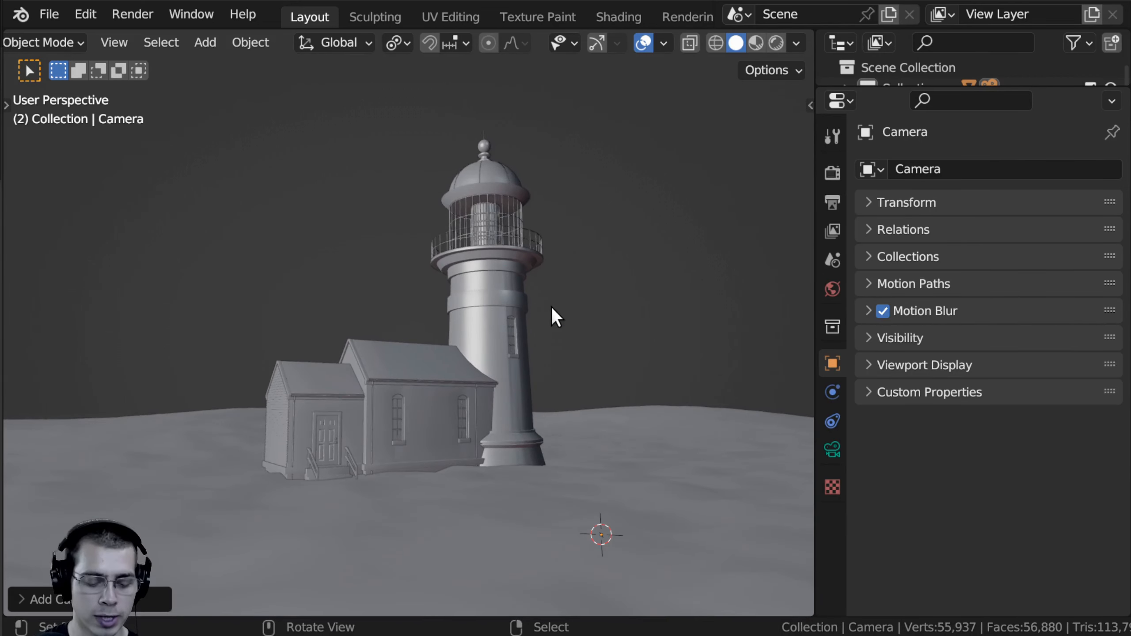
pyautogui.press('ctrl+alt+KP_0')
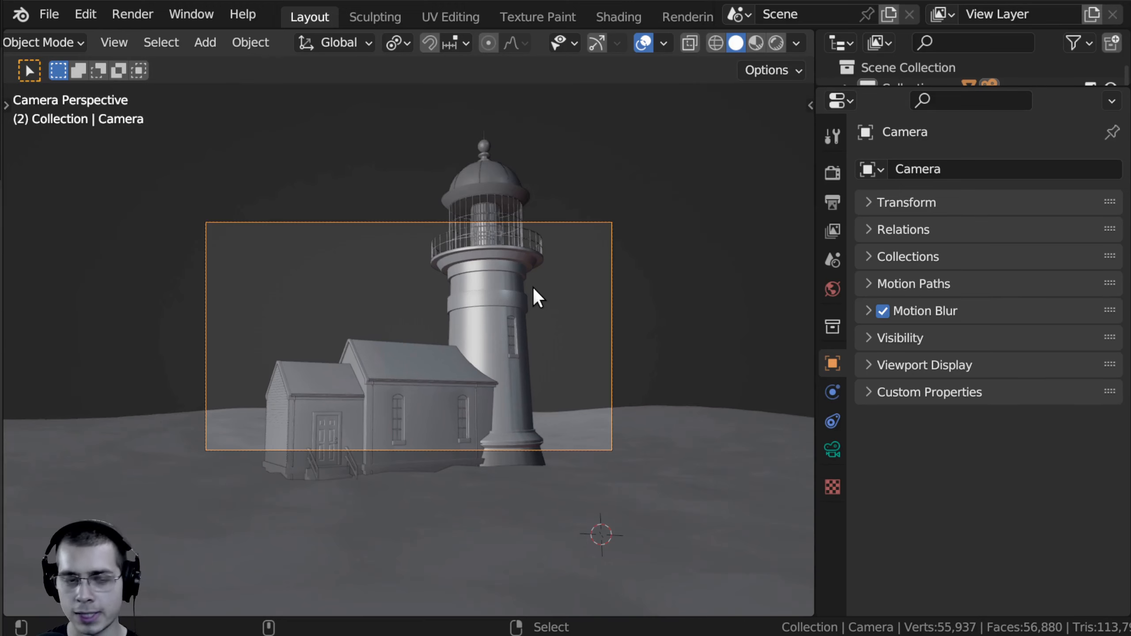
pyautogui.scroll(1, 578, 351)
pyautogui.keyDown('shift'); pyautogui.moveTo(587, 274); pyautogui.dragTo(593, 290, button='middle'); pyautogui.keyUp('shift')
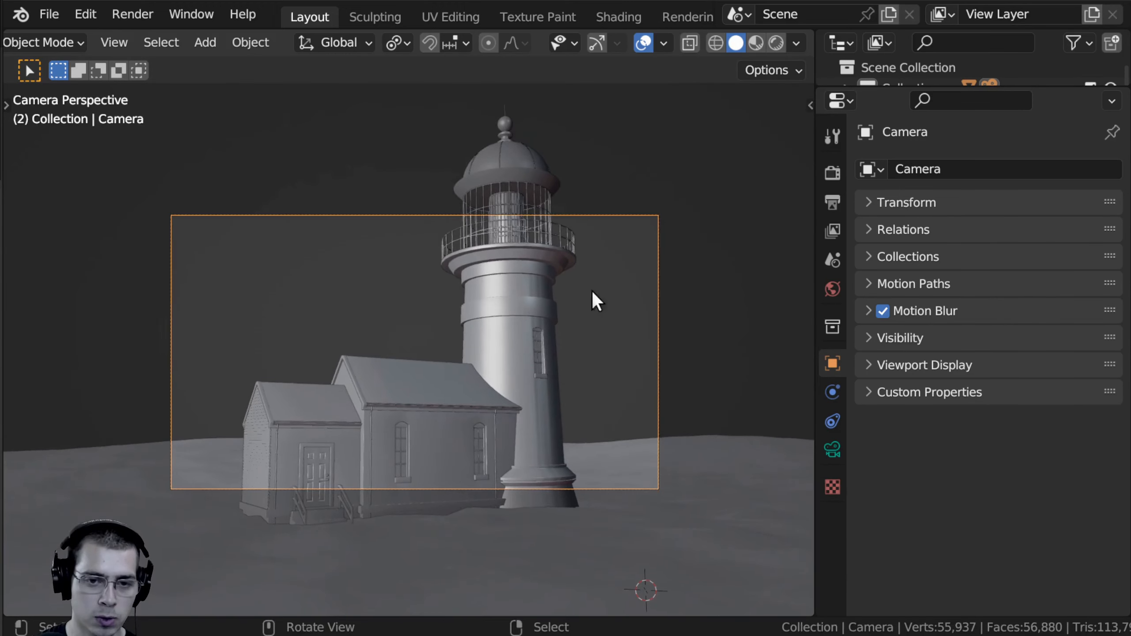
pyautogui.press('n')
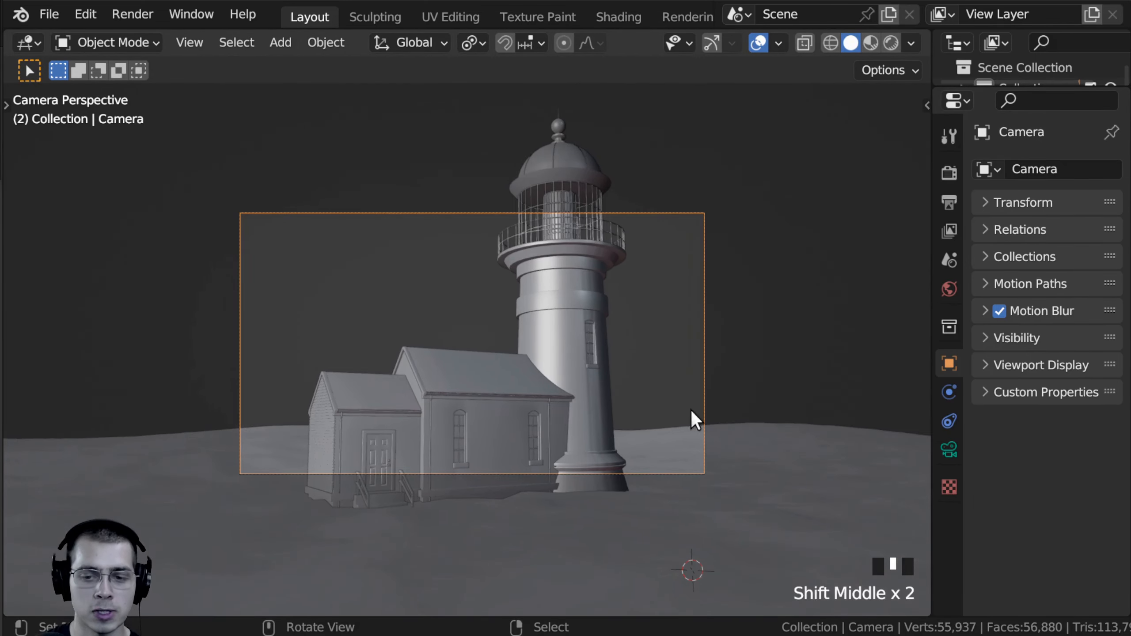
pyautogui.moveTo(691, 410); pyautogui.dragTo(574, 246, button='middle')
pyautogui.press('KP_0')
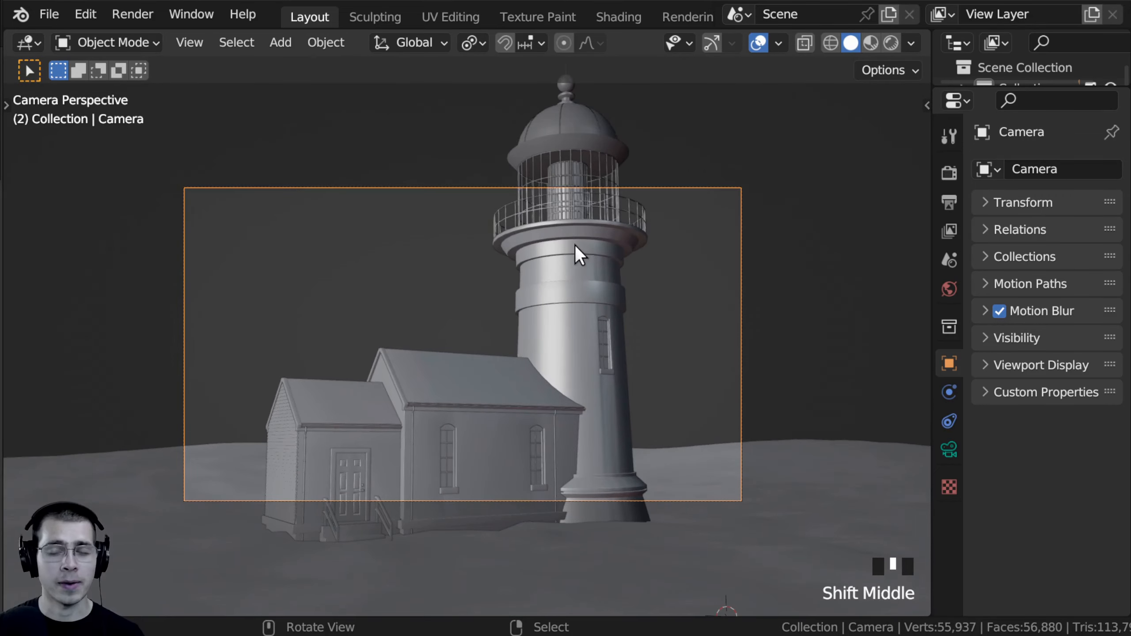
# Step: Widen the properties area and make the render output square at 2560 × 2560 px
pyautogui.click(947, 172)
pyautogui.moveTo(932, 168); pyautogui.dragTo(749, 167)
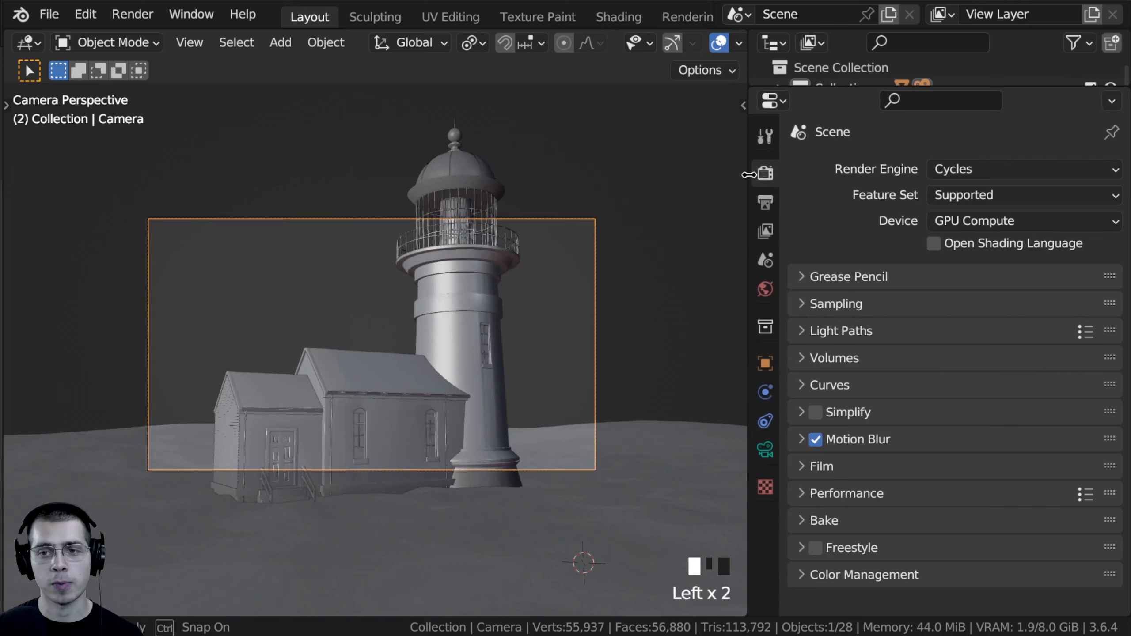
pyautogui.click(766, 208)
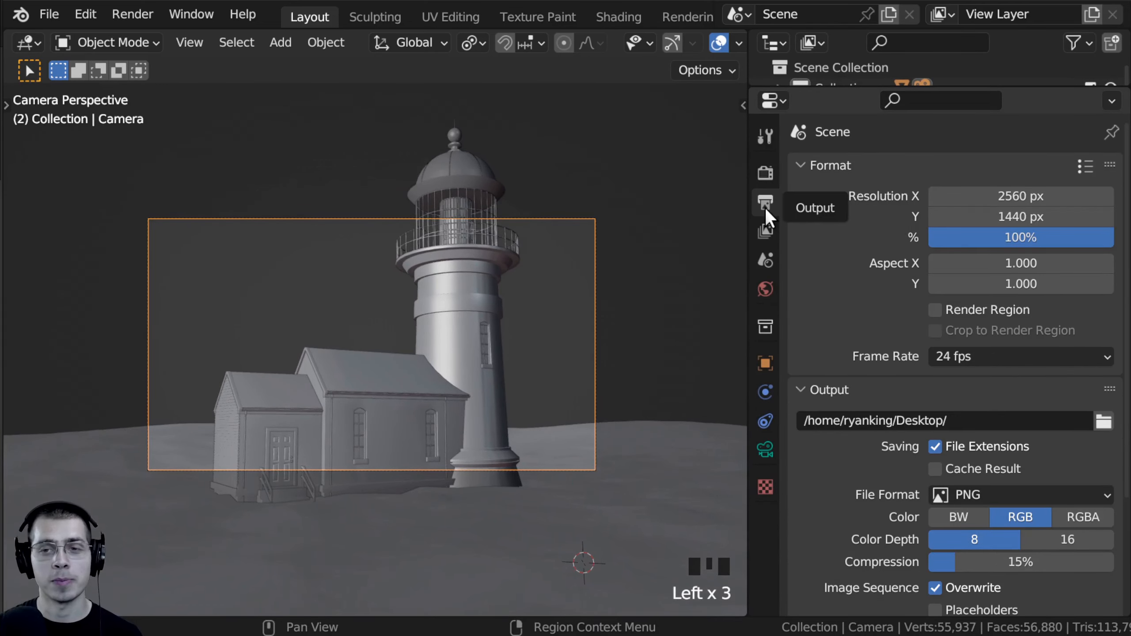
pyautogui.write('2560')
pyautogui.click(981, 211)
pyautogui.click(974, 196)
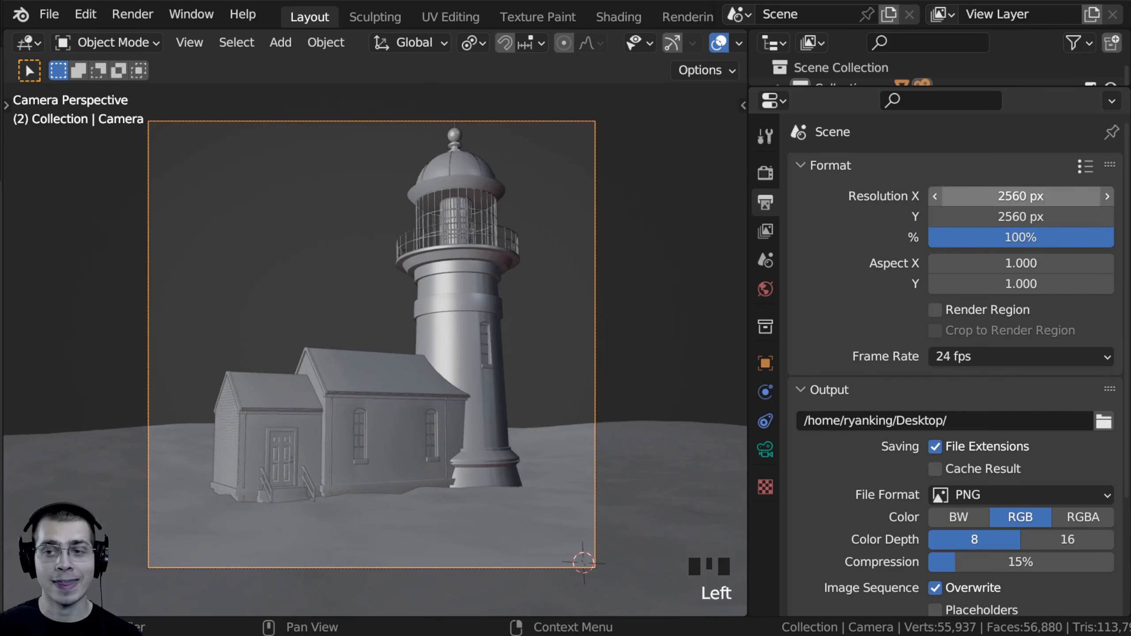
pyautogui.click(974, 195)
pyautogui.click(983, 162)
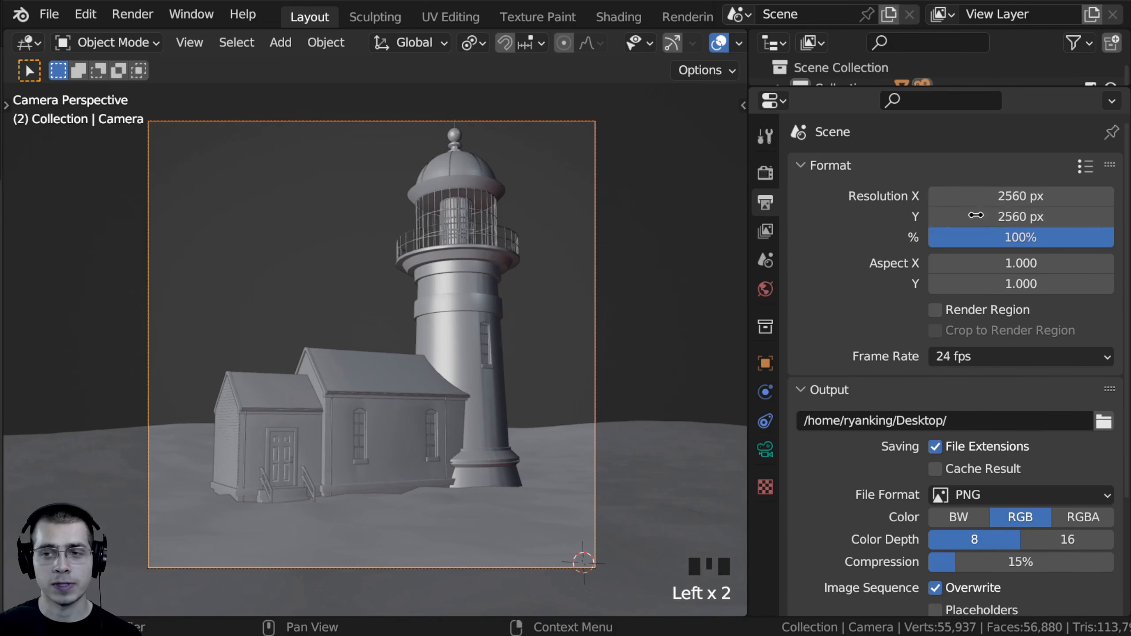
pyautogui.keyDown('shift'); pyautogui.moveTo(512, 426); pyautogui.dragTo(570, 394, button='middle'); pyautogui.keyUp('shift')
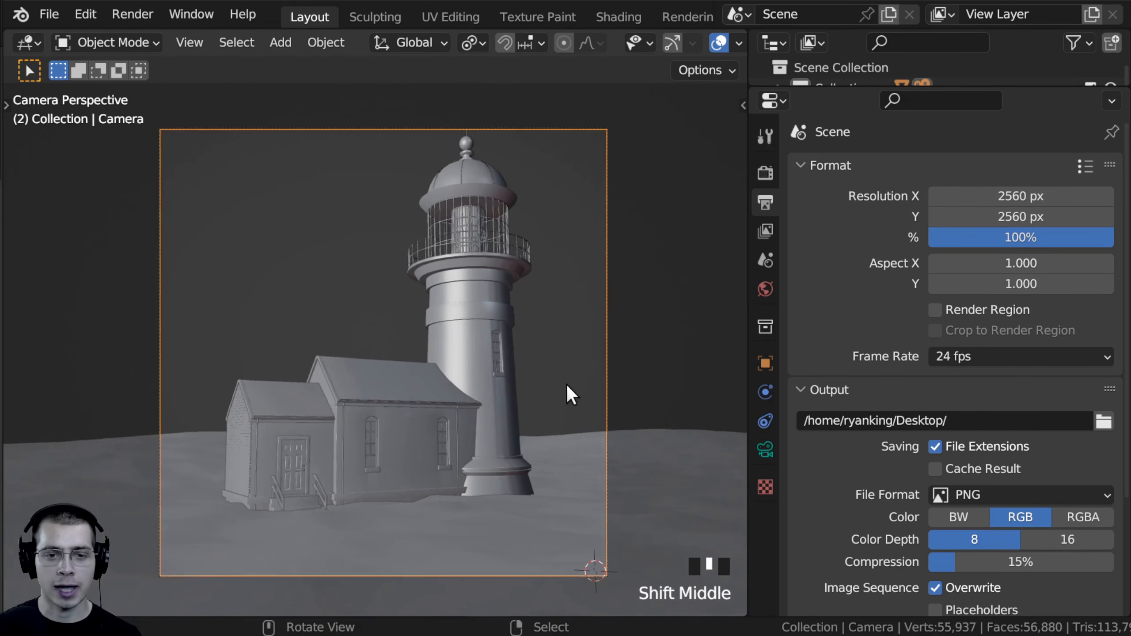
pyautogui.scroll(1, 571, 393)
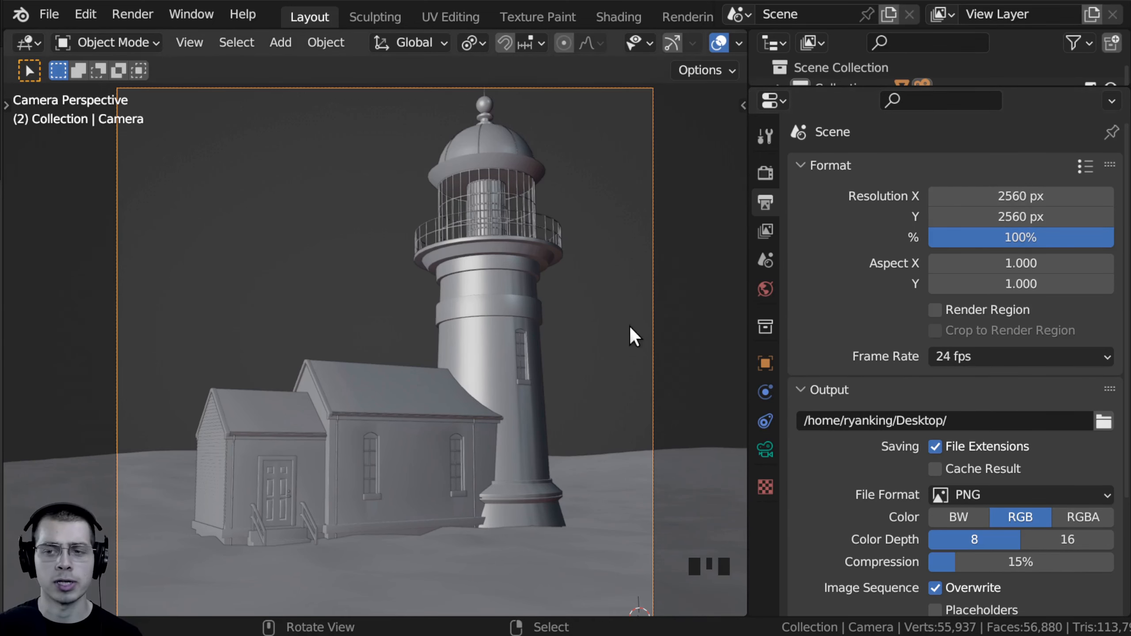
# Step: Select the camera by its frame and move it upward so the lighthouse and house sit slightly lower in the framing
pyautogui.keyDown('shift'); pyautogui.moveTo(629, 326); pyautogui.dragTo(623, 337, button='middle'); pyautogui.keyUp('shift')
pyautogui.scroll(-1, 525, 252)
pyautogui.press('a')
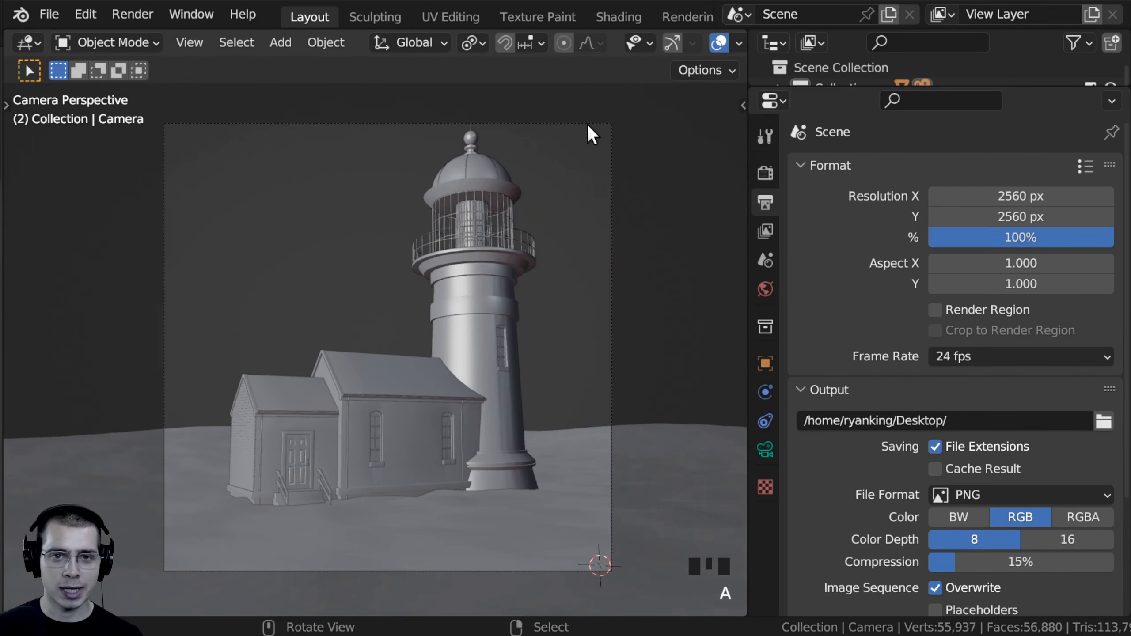
pyautogui.rightClick(587, 124)
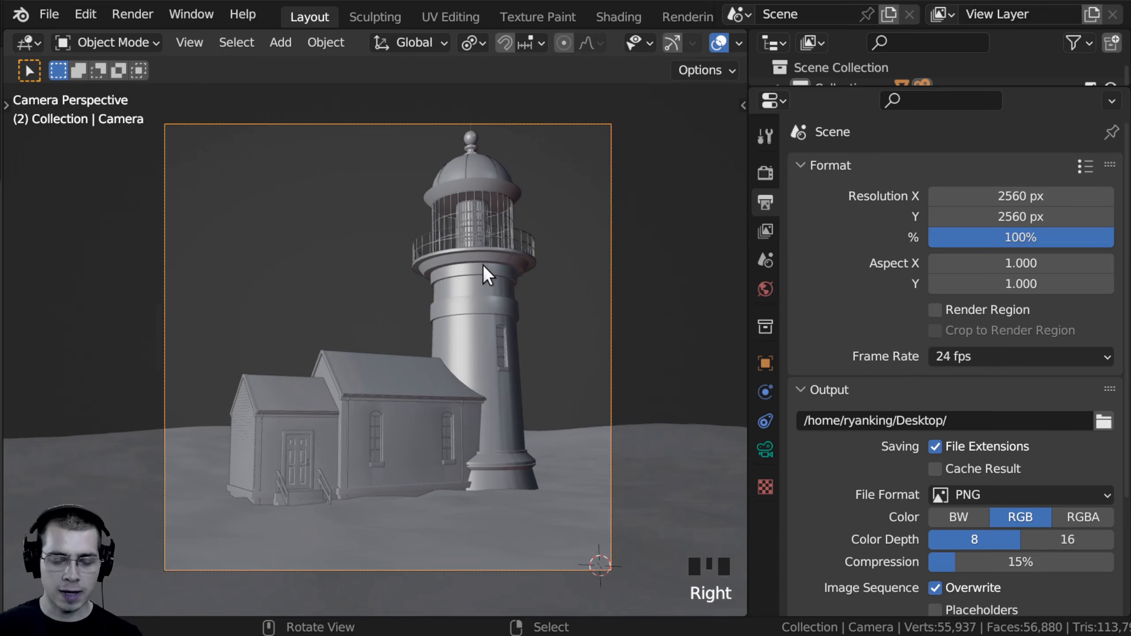
pyautogui.press('g')
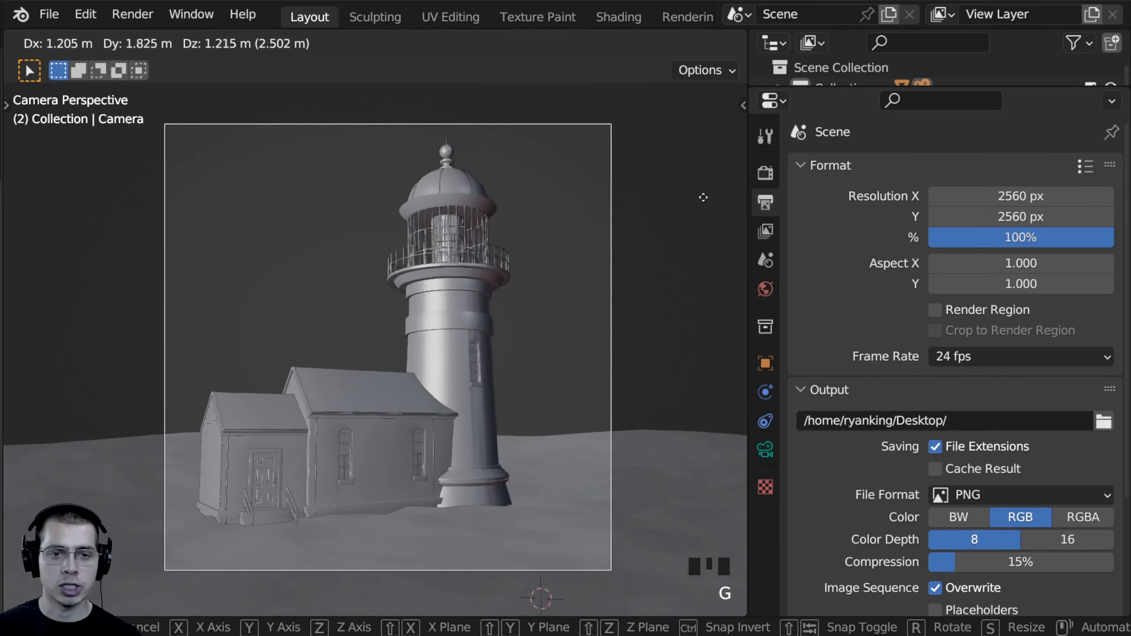
pyautogui.click(484, 180)
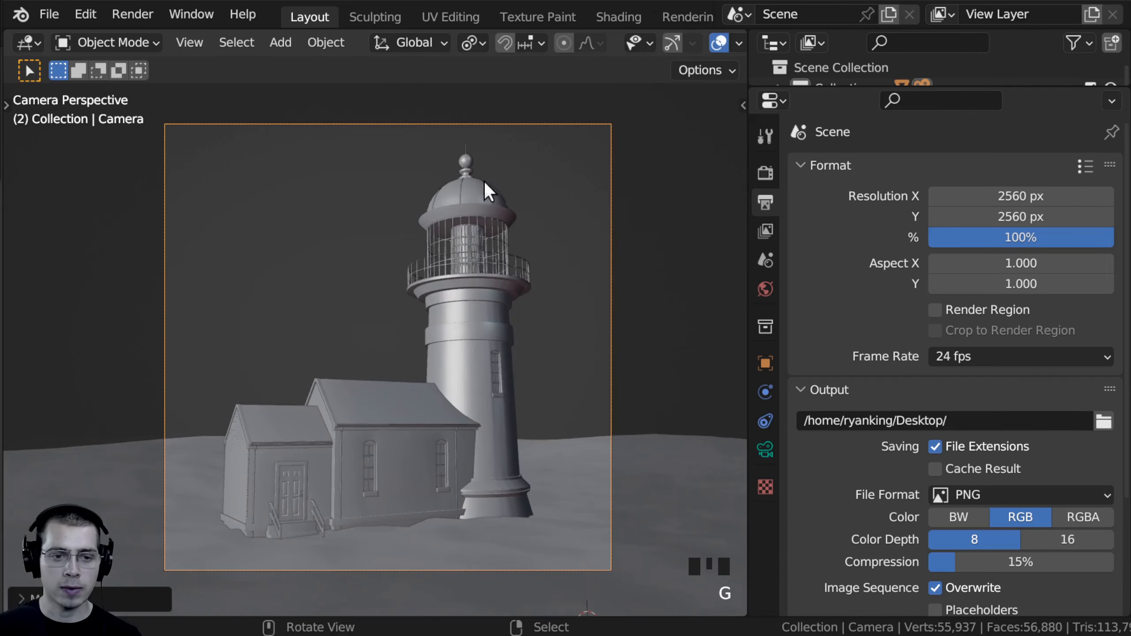
# Step: Tilt the camera upward about its local X axis and reposition it to bring the buildings back into the frame
pyautogui.press('r')
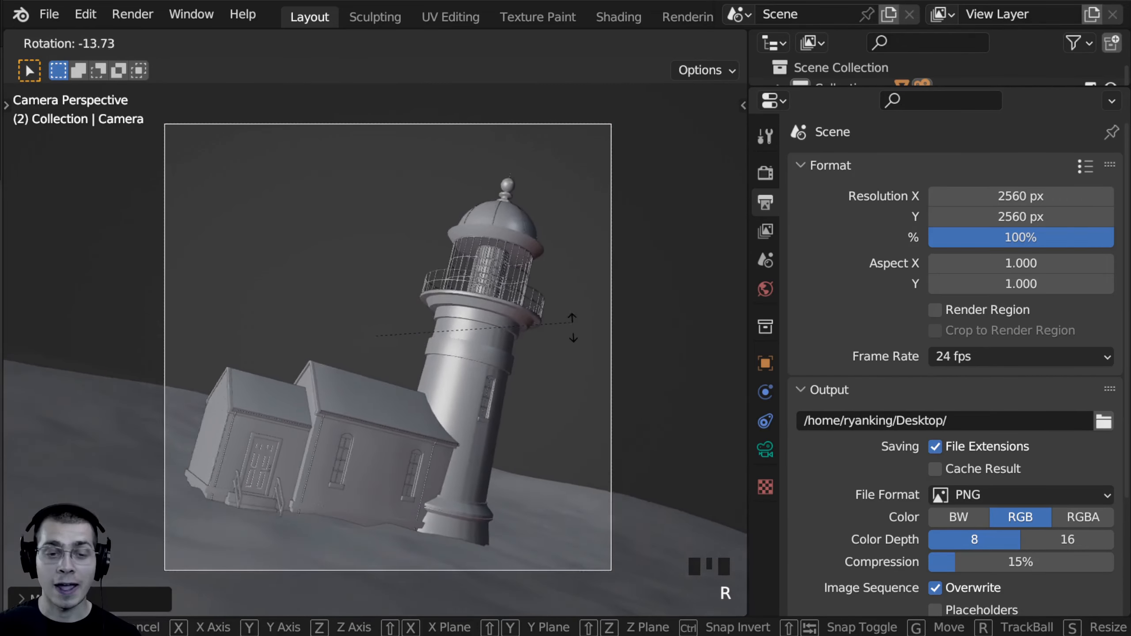
pyautogui.press('x')
pyautogui.press('x')
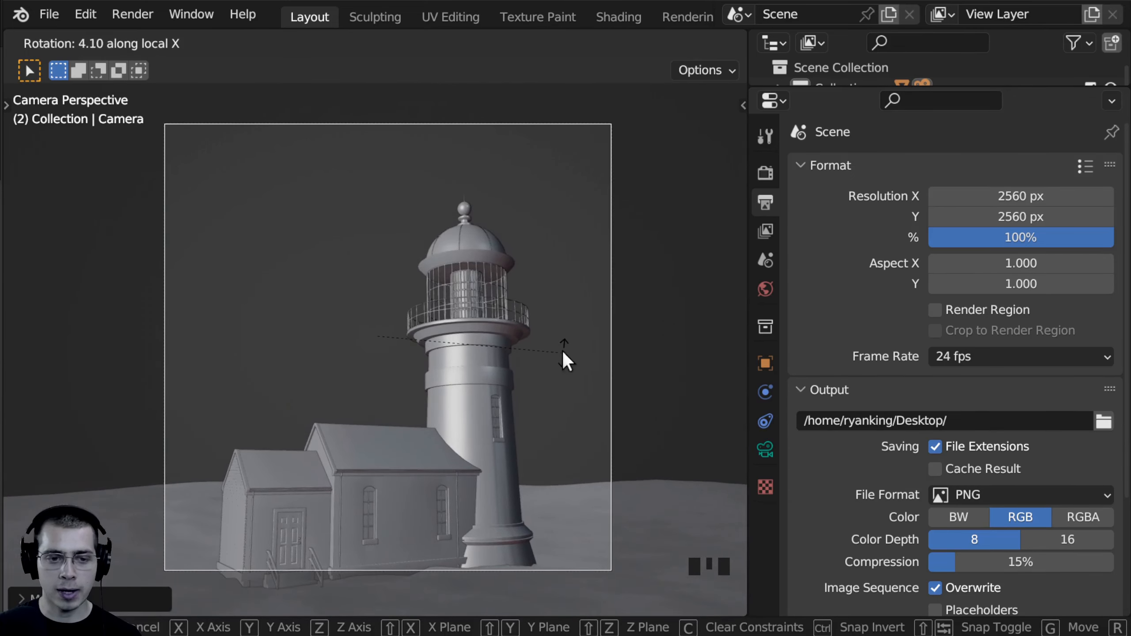
pyautogui.click(531, 309)
pyautogui.press('g')
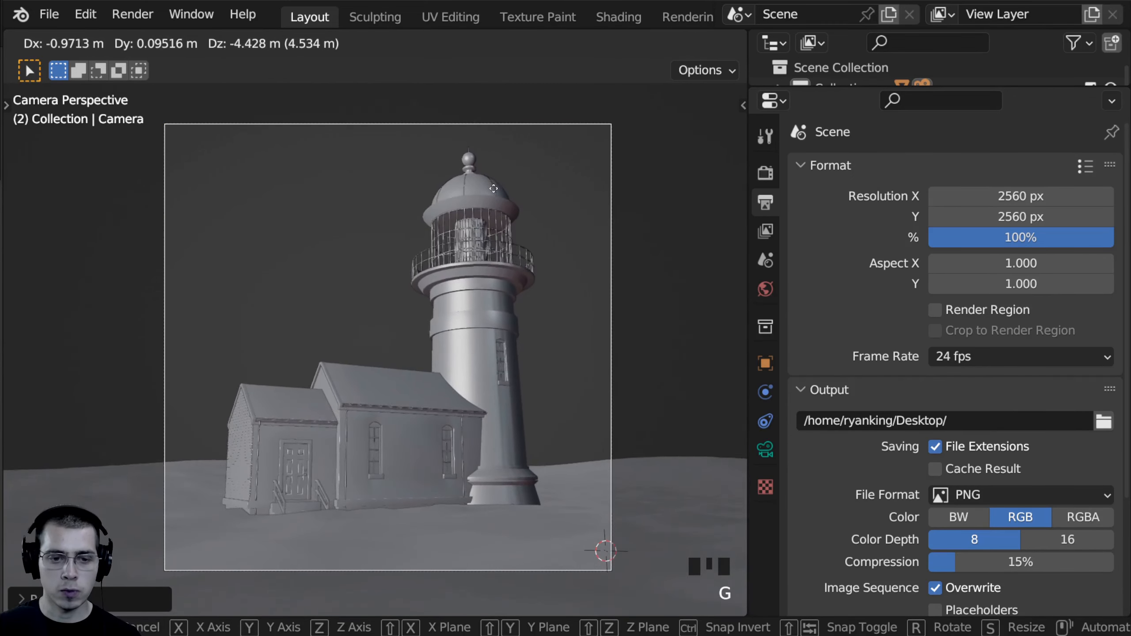
pyautogui.click(516, 178)
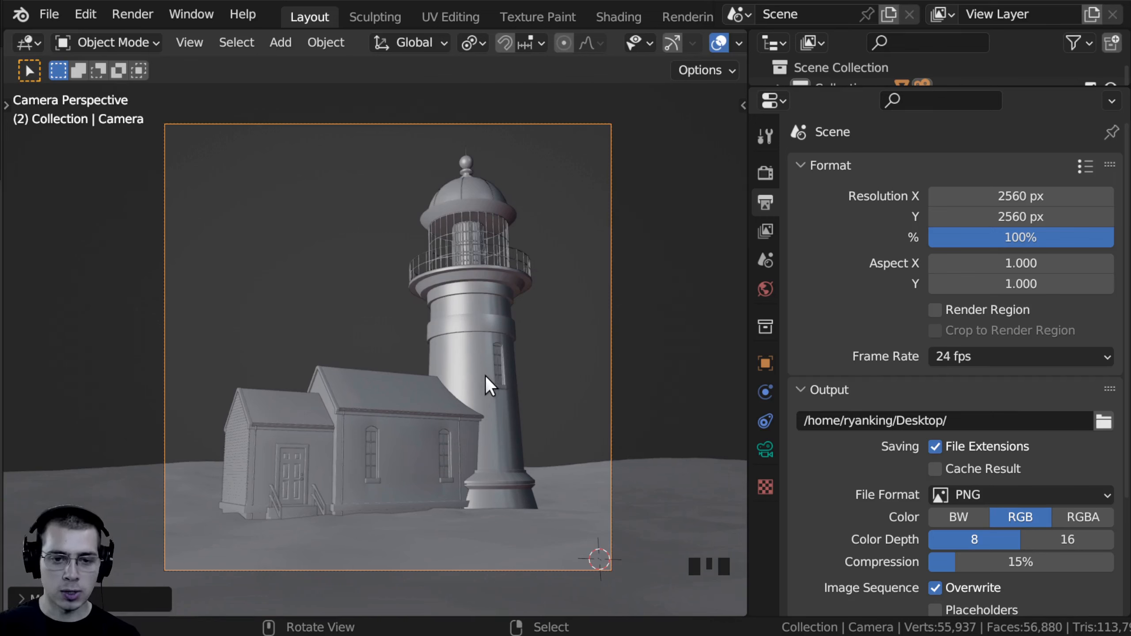
# Step: Move the camera closer to the buildings along its local Z axis and nudge it about 0.3 m to refine the framing
pyautogui.press('g')
pyautogui.press('z')
pyautogui.press('z')
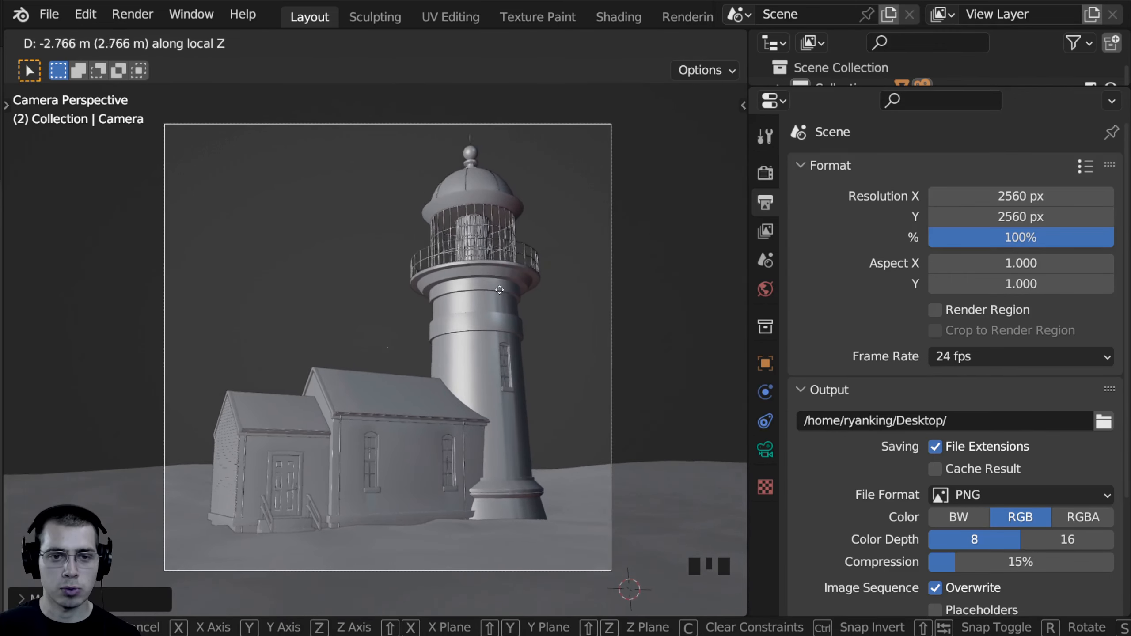
pyautogui.click(498, 267)
pyautogui.press('g')
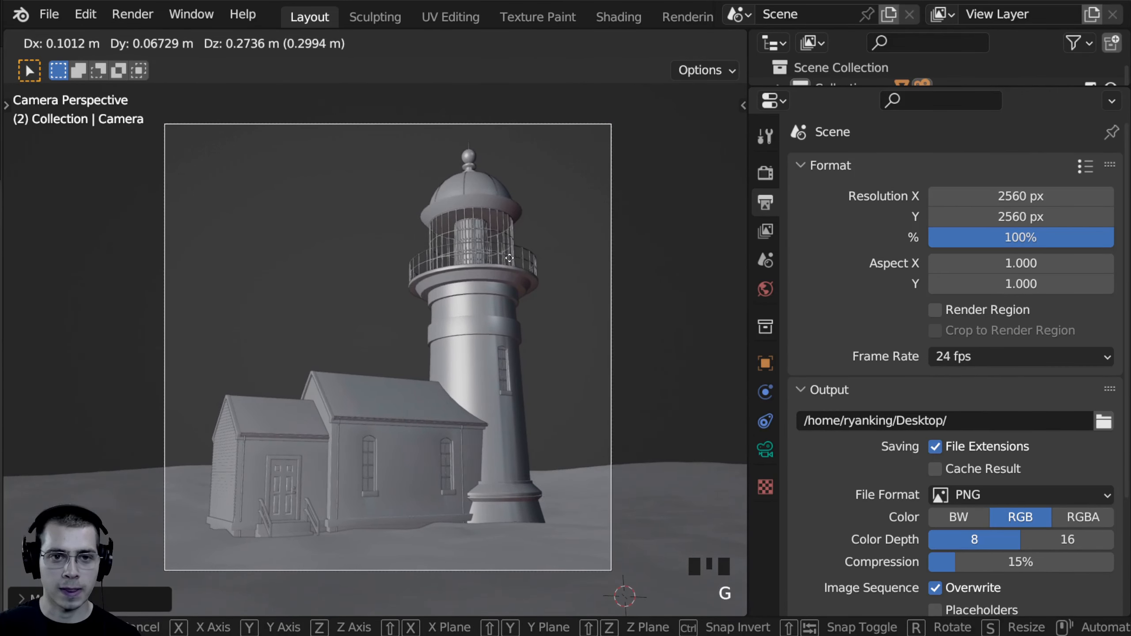
pyautogui.click(509, 258)
# Step: Select the terrain plane, enter Edit Mode and set the proportional editing falloff to Smooth
pyautogui.keyDown('shift'); pyautogui.moveTo(509, 258); pyautogui.dragTo(465, 347, button='middle'); pyautogui.keyUp('shift')
pyautogui.scroll(4, 306, 351)
pyautogui.keyDown('shift'); pyautogui.moveTo(305, 351); pyautogui.dragTo(459, 412, button='middle'); pyautogui.keyUp('shift')
pyautogui.keyDown('shift'); pyautogui.rightClick(362, 402); pyautogui.keyUp('shift')
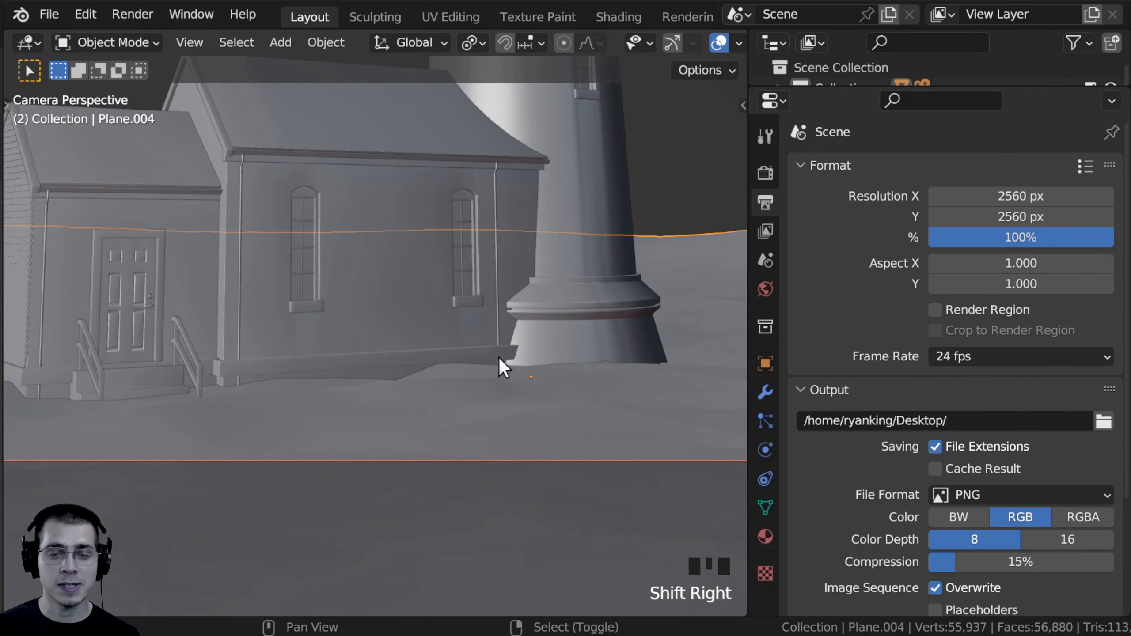
pyautogui.moveTo(553, 303); pyautogui.dragTo(681, 384, button='middle')
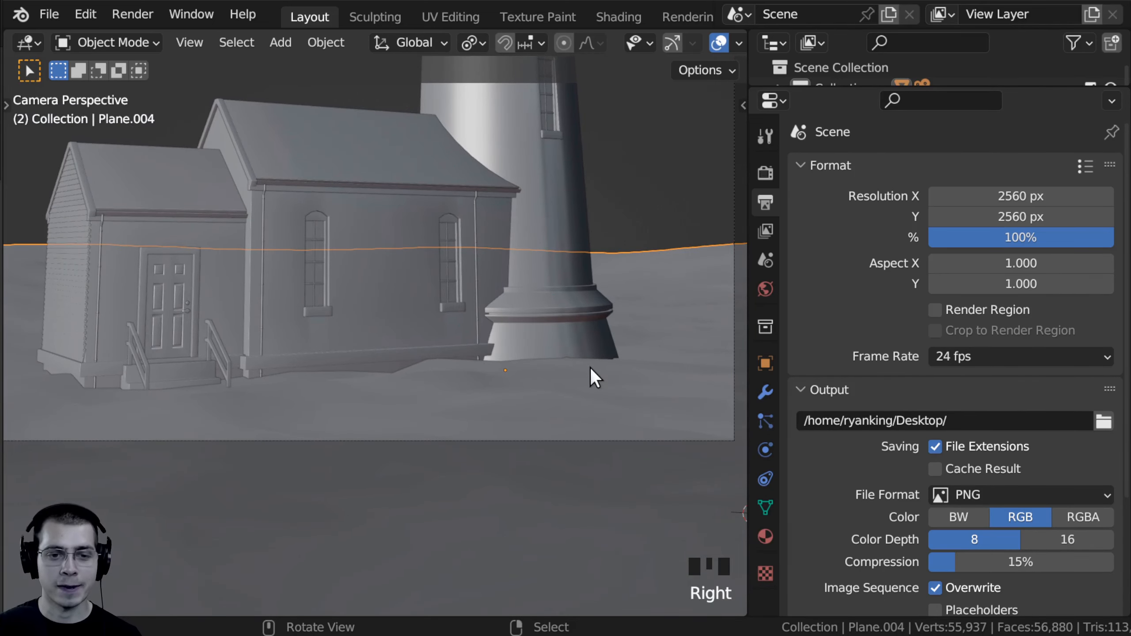
pyautogui.press('Tab')
pyautogui.scroll(-2, 474, 182)
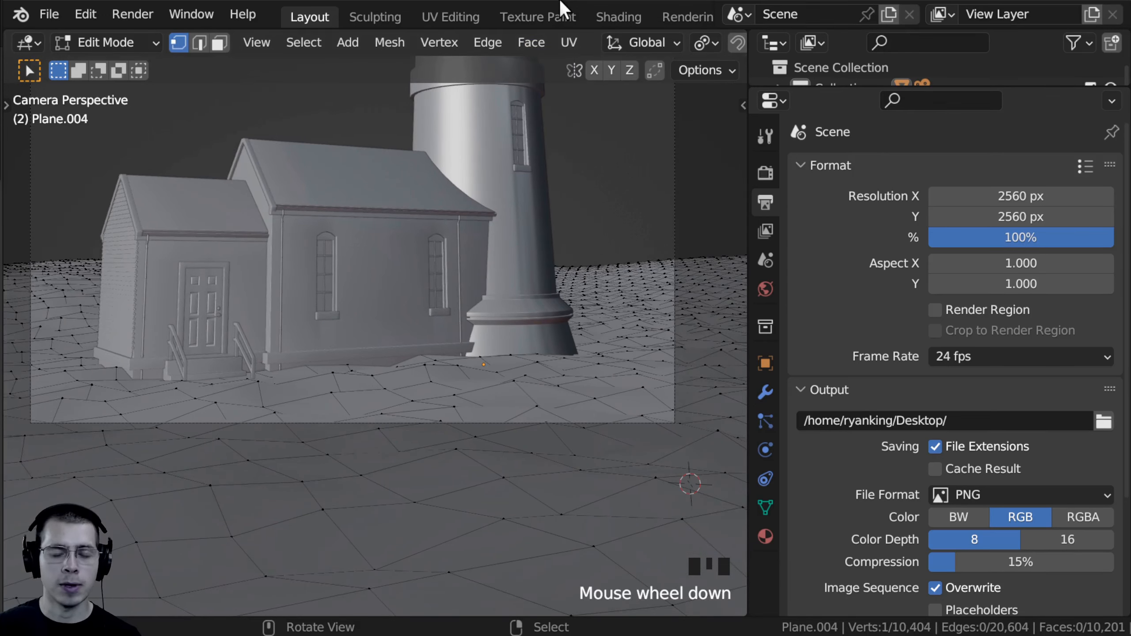
pyautogui.scroll(-10, 525, 37)
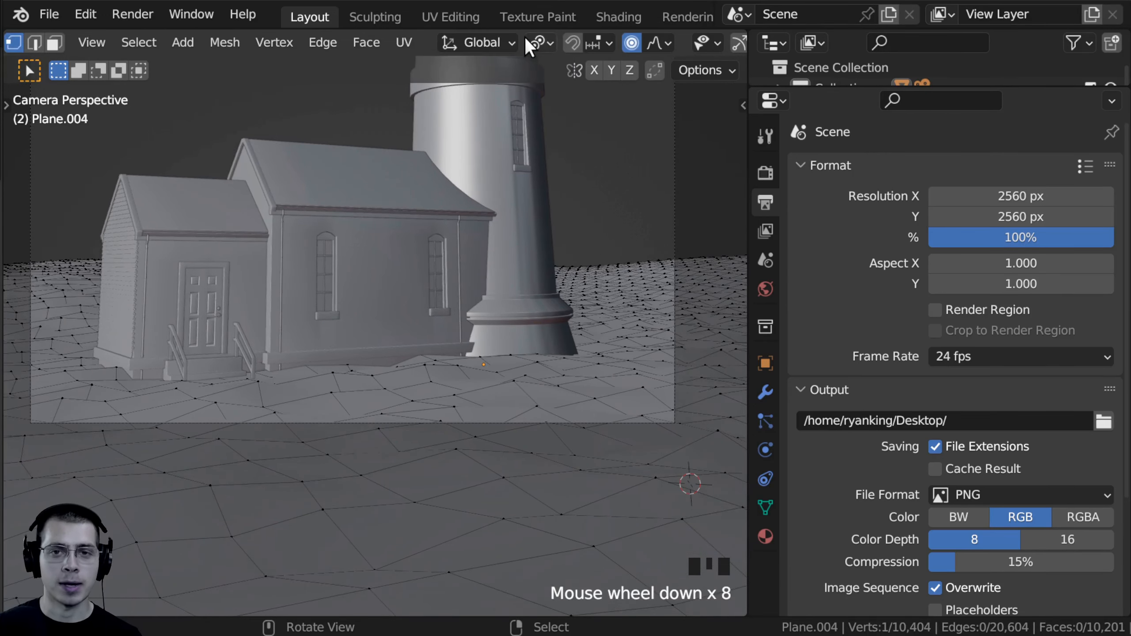
pyautogui.click(589, 44)
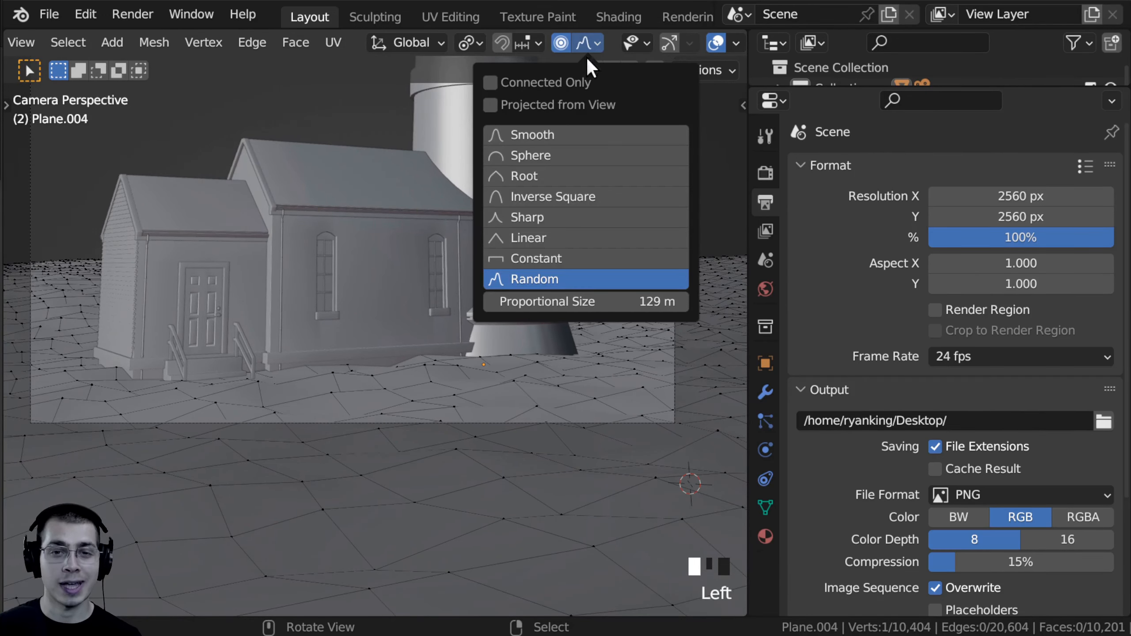
pyautogui.click(530, 134)
# Step: Scale the terrain down along Z around a vertex in front of the house, with a proportional size of about 19
pyautogui.keyDown('shift'); pyautogui.moveTo(353, 362); pyautogui.dragTo(543, 312, button='middle'); pyautogui.keyUp('shift')
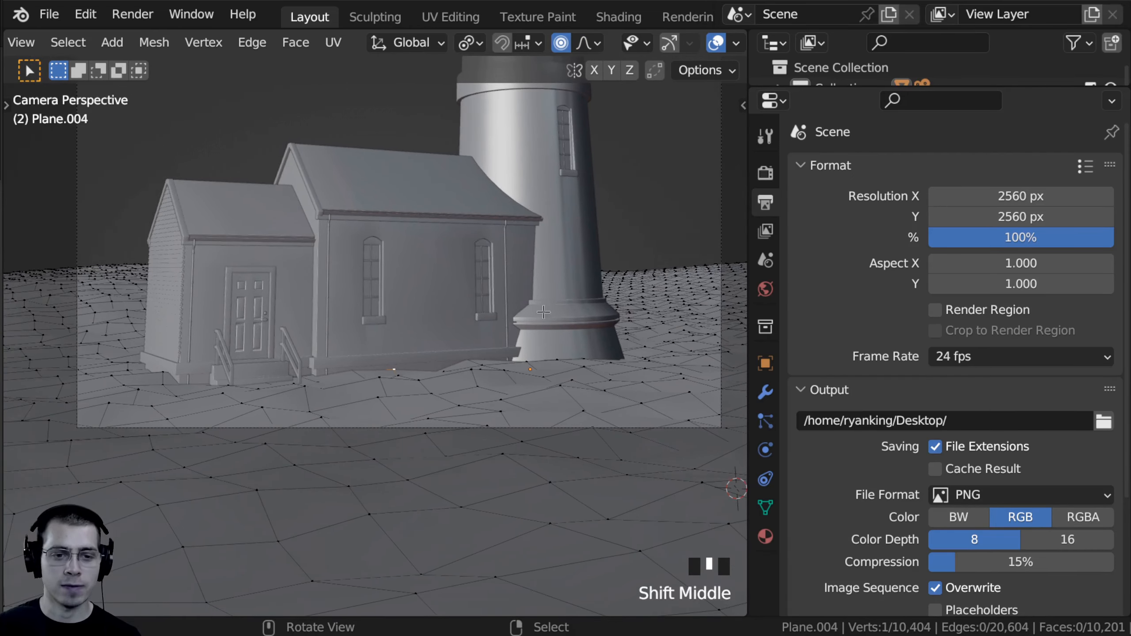
pyautogui.press('s')
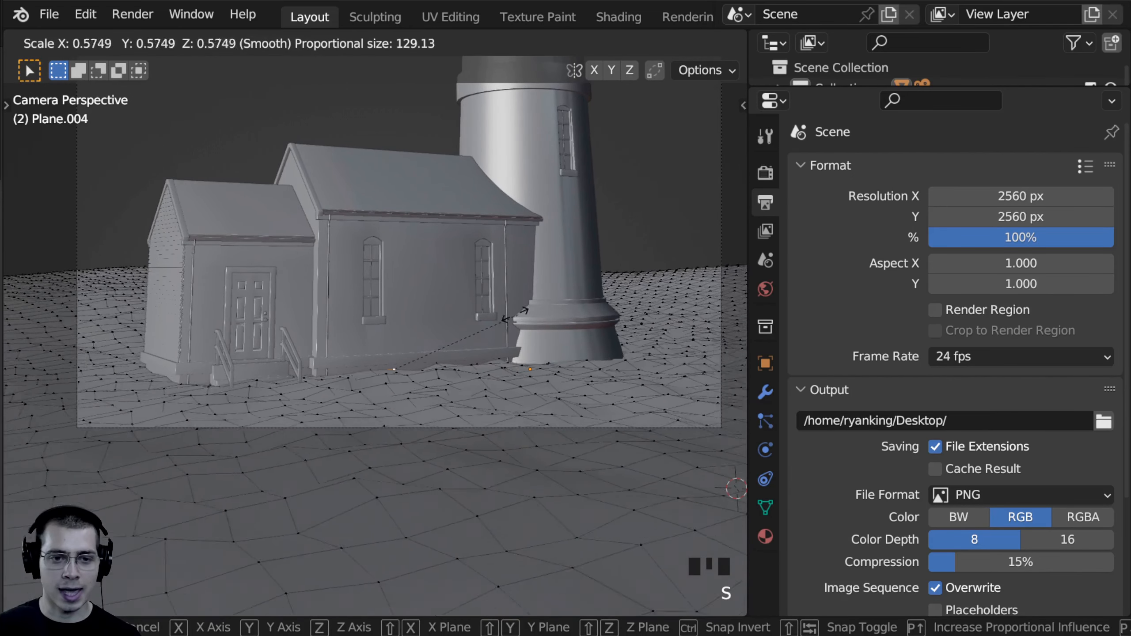
pyautogui.press('z')
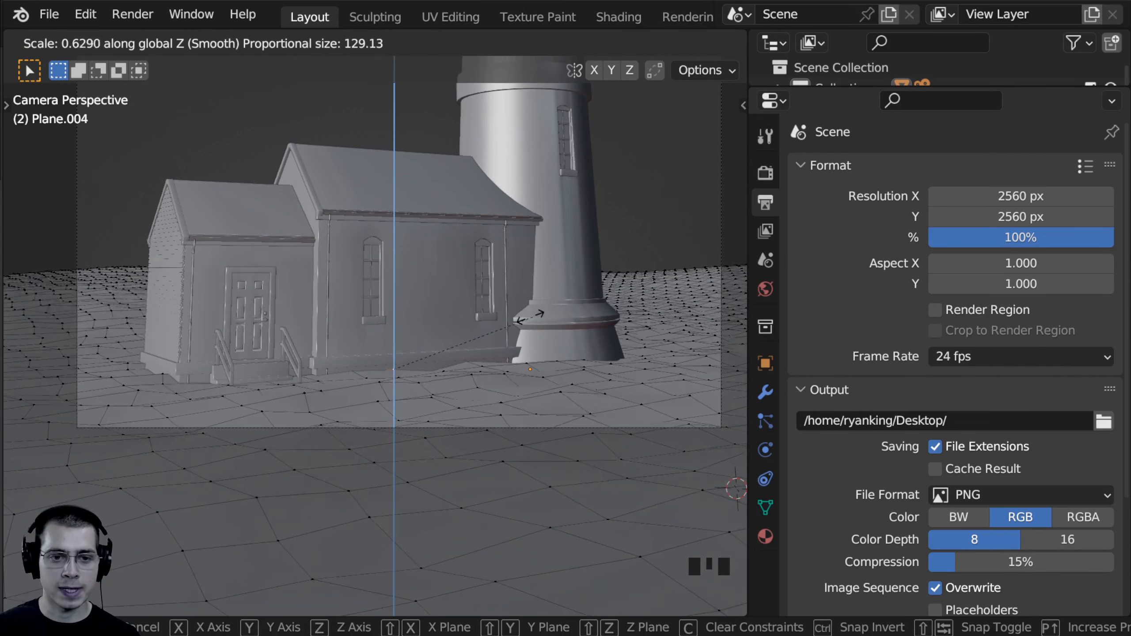
pyautogui.scroll(20, 593, 319)
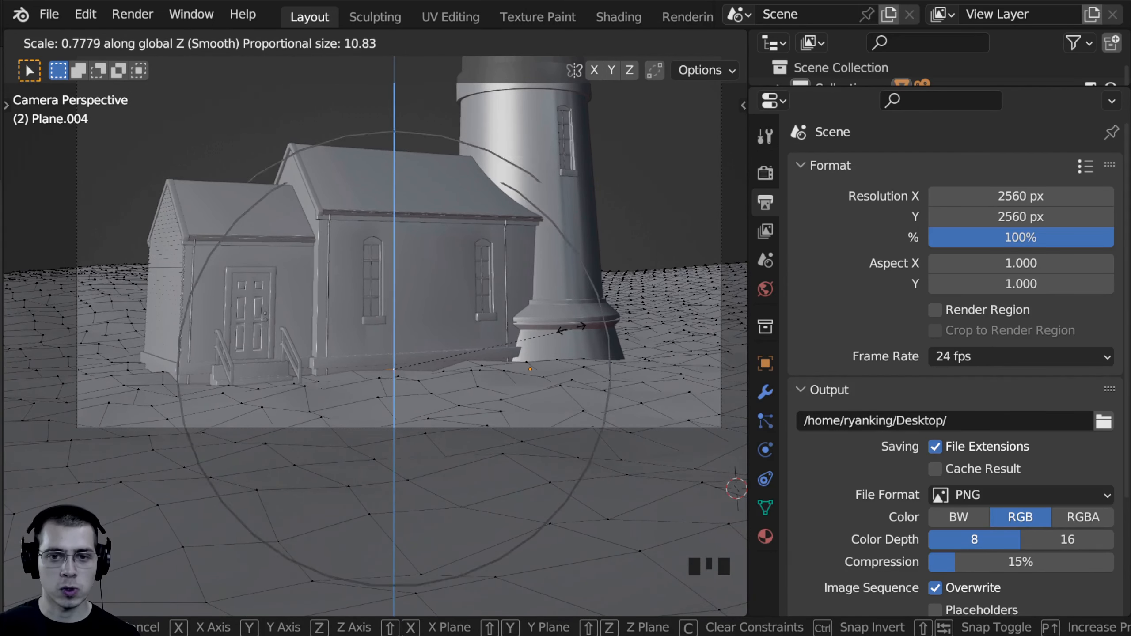
pyautogui.scroll(-6, 557, 327)
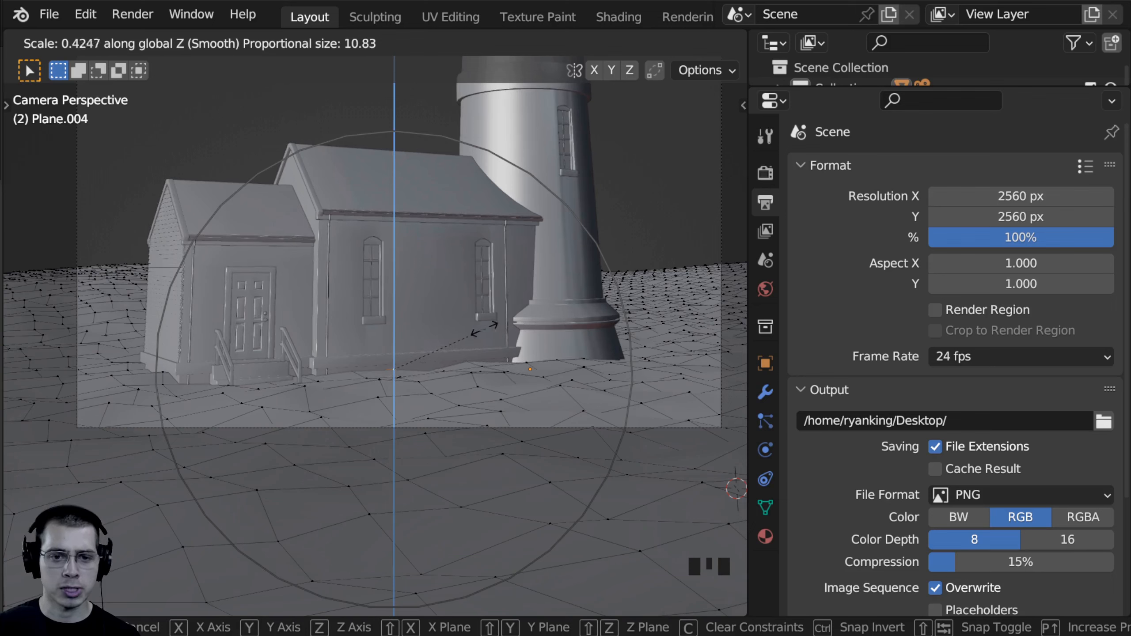
pyautogui.scroll(-4, 482, 328)
pyautogui.scroll(1, 427, 338)
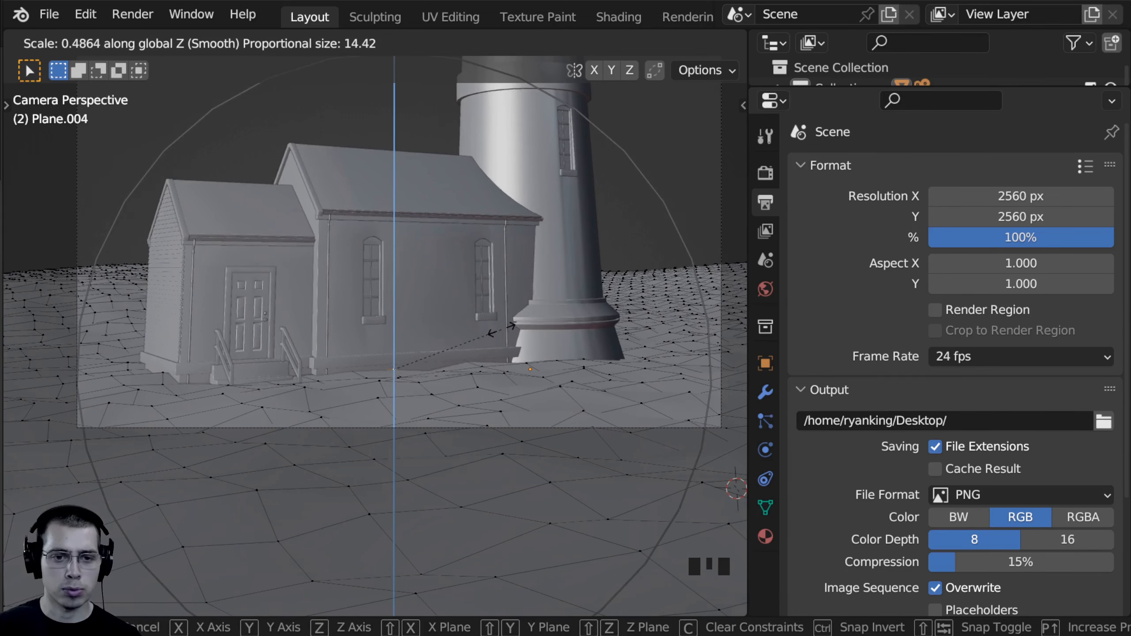
pyautogui.scroll(3, 463, 336)
pyautogui.scroll(-6, 439, 340)
pyautogui.click(439, 341)
# Step: Flatten the ground around the buildings further with repeated proportional Z scaling and return to Object Mode
pyautogui.press('s')
pyautogui.press('z')
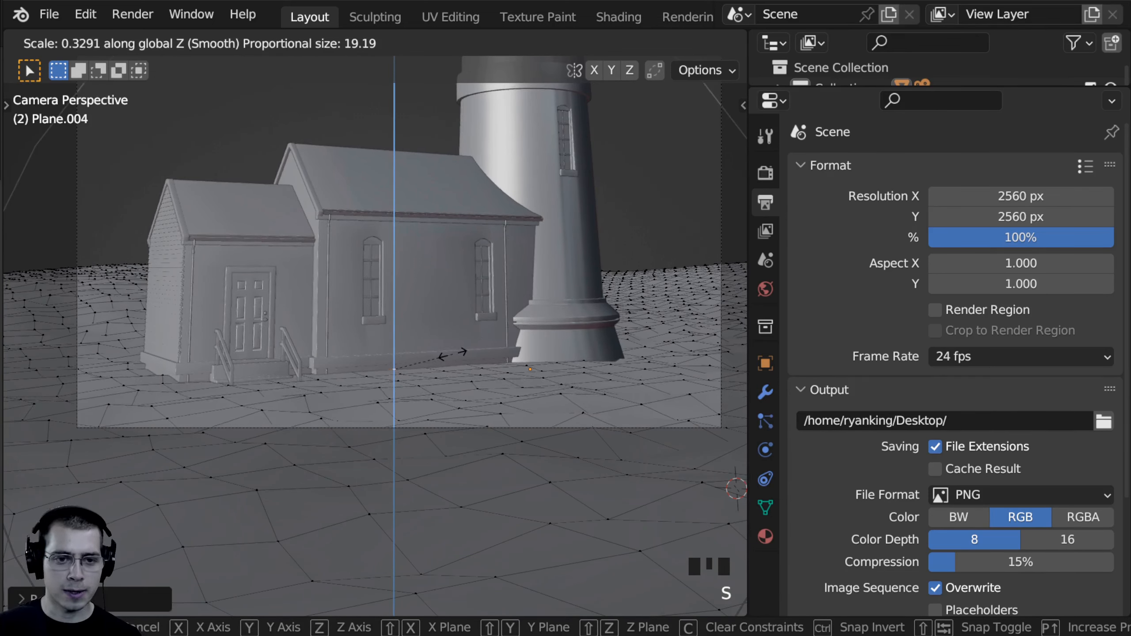
pyautogui.press('s')
pyautogui.press('z')
pyautogui.click(506, 336)
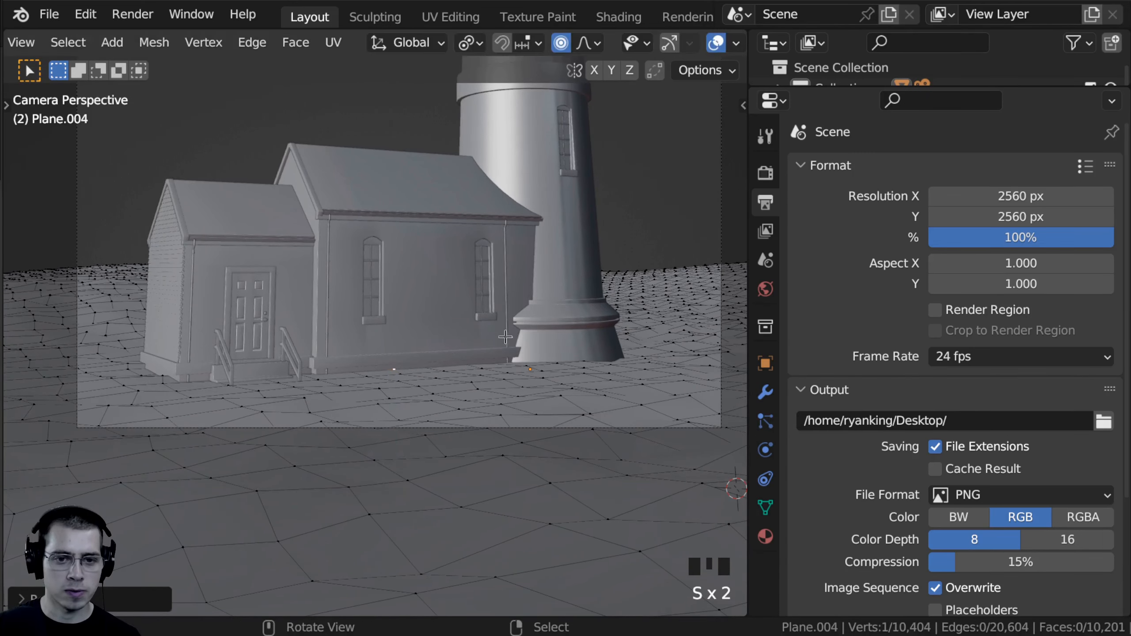
pyautogui.scroll(3, 541, 364)
pyautogui.press('Tab')
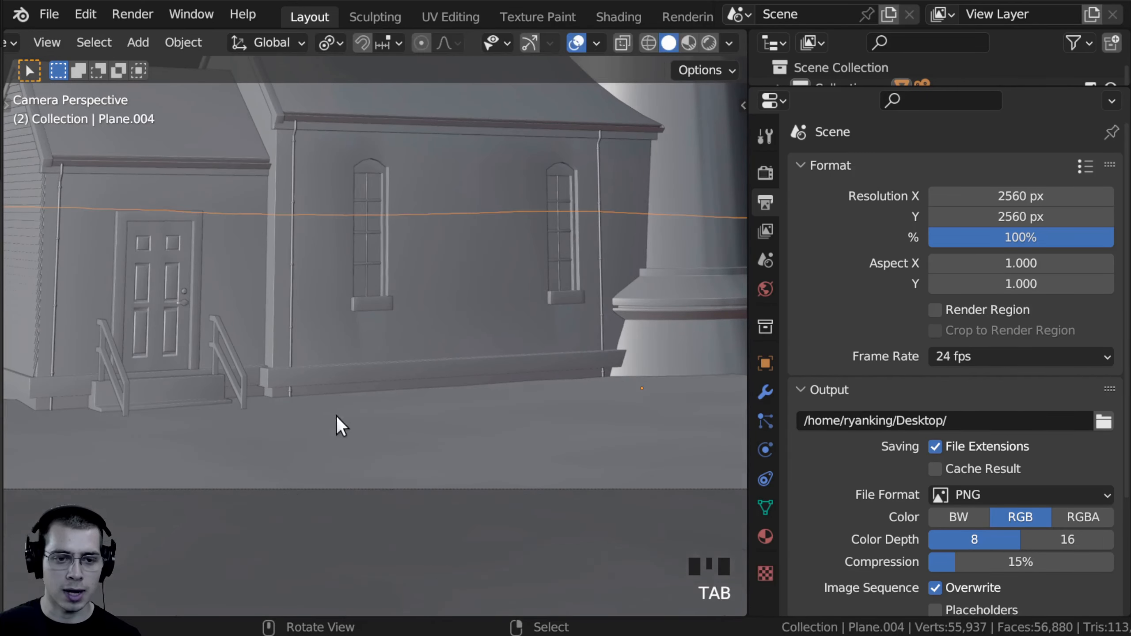
# Step: Check the ground along the base of the house, select the terrain and give it a level 1 Subdivision Surface modifier
pyautogui.keyDown('shift'); pyautogui.moveTo(339, 425); pyautogui.dragTo(425, 392, button='middle'); pyautogui.keyUp('shift')
pyautogui.scroll(3, 159, 385)
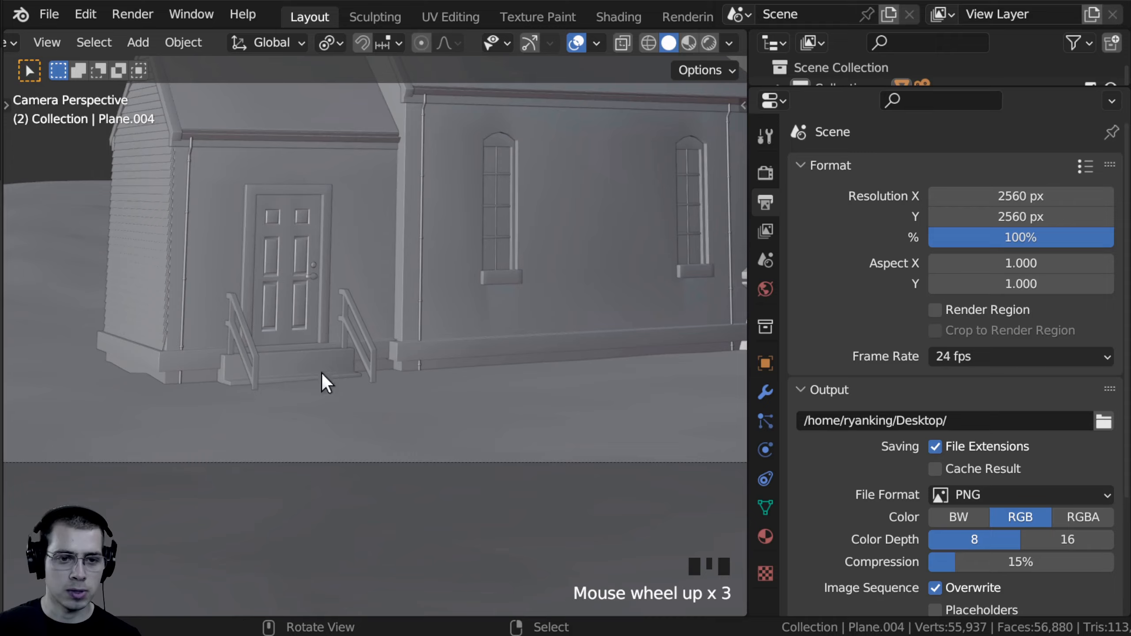
pyautogui.scroll(-3, 321, 373)
pyautogui.keyDown('shift'); pyautogui.moveTo(321, 373); pyautogui.dragTo(311, 377, button='middle'); pyautogui.keyUp('shift')
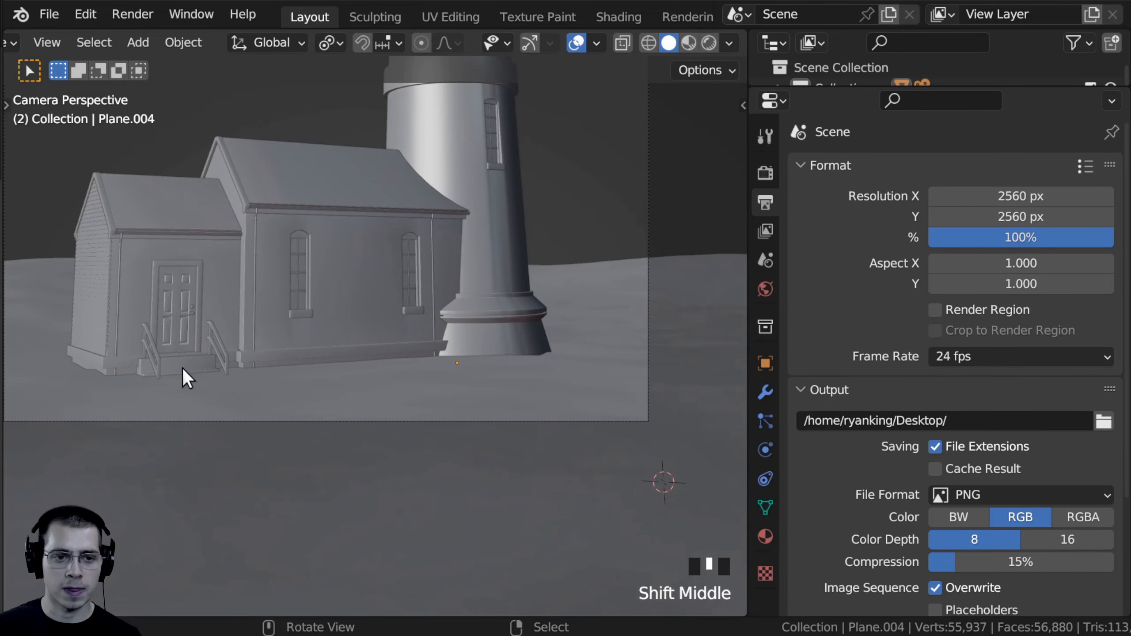
pyautogui.keyDown('shift'); pyautogui.moveTo(182, 368); pyautogui.dragTo(235, 339, button='middle'); pyautogui.keyUp('shift')
pyautogui.rightClick(212, 337)
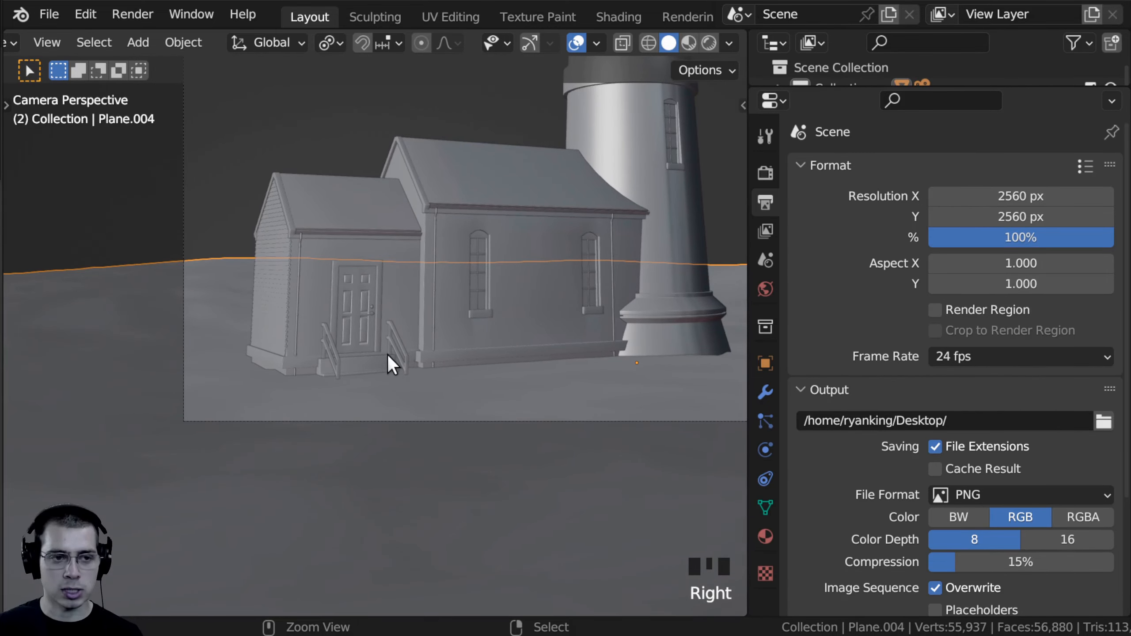
pyautogui.hotkey('ctrl', '1')
pyautogui.moveTo(321, 320); pyautogui.dragTo(439, 373, button='middle')
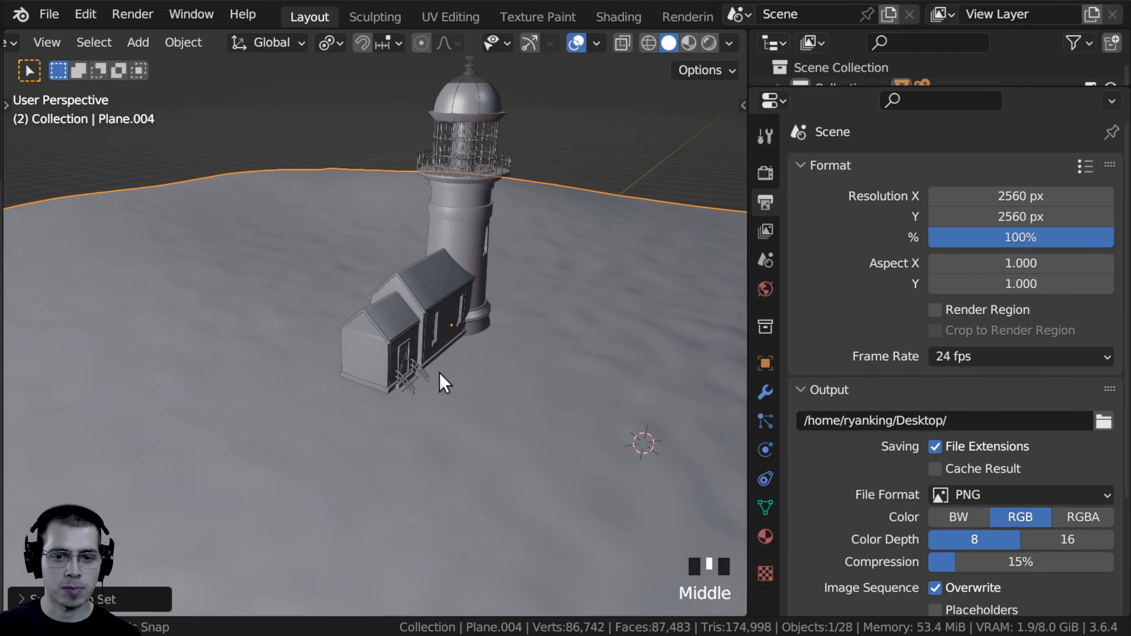
# Step: Set the terrain's Subdivision modifier to 1 render level, matching its viewport level of 1
pyautogui.click(773, 390)
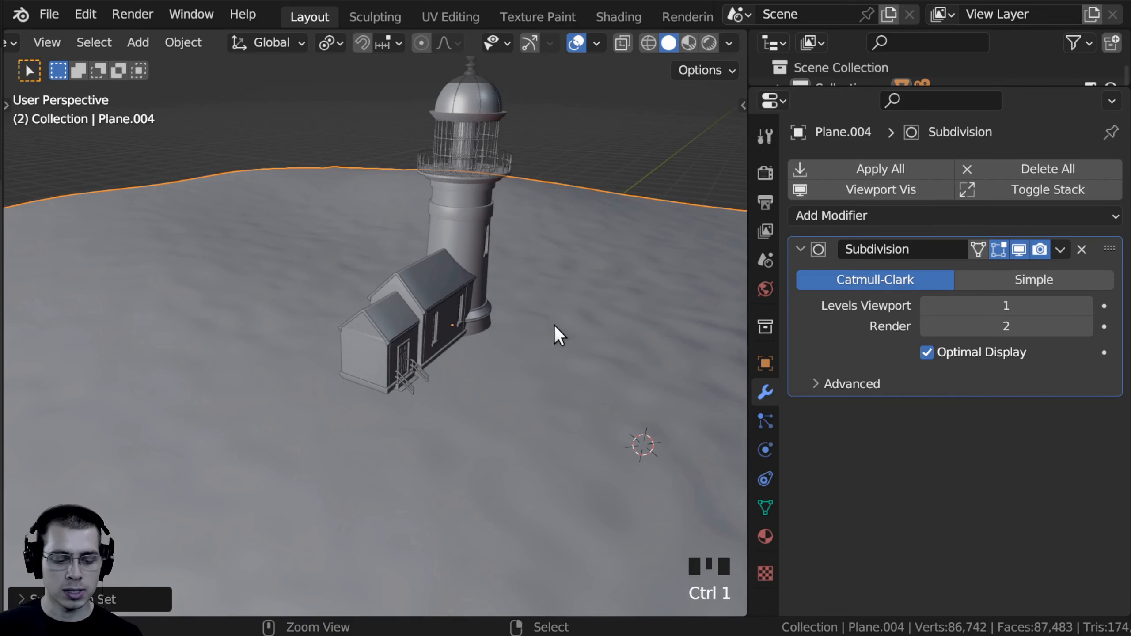
pyautogui.click(931, 329)
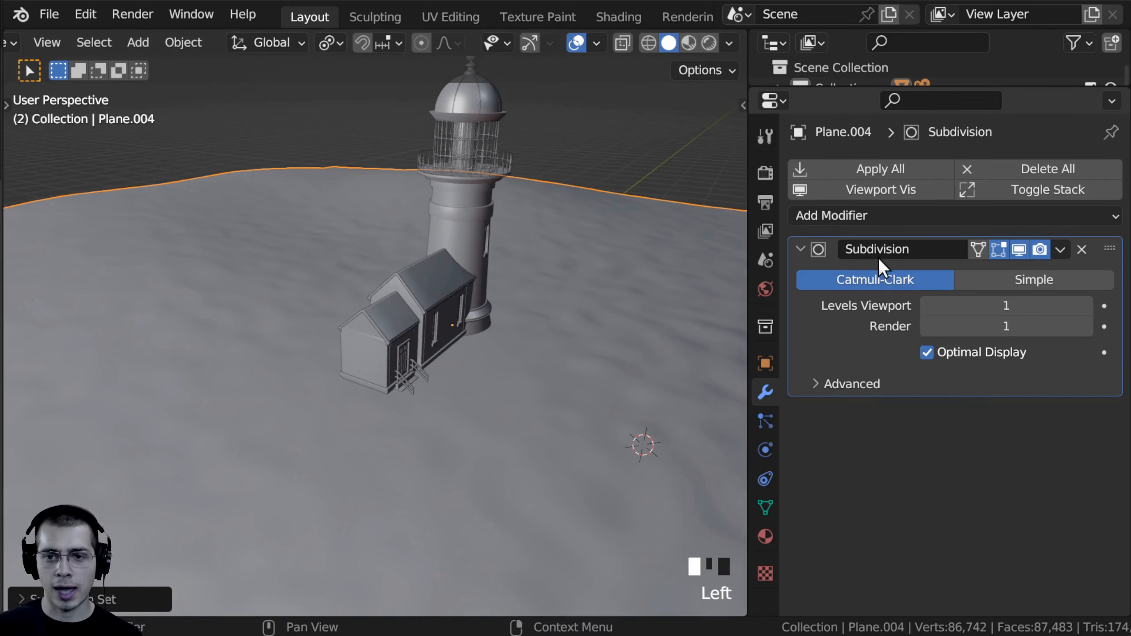
pyautogui.click(980, 314)
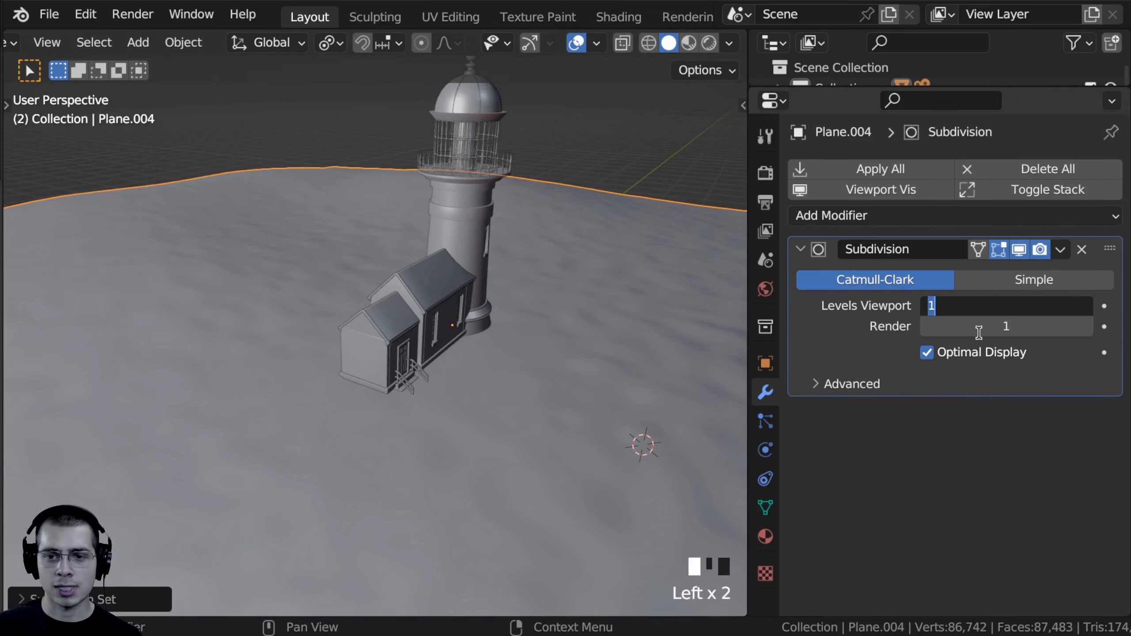
pyautogui.click(979, 333)
pyautogui.click(977, 333)
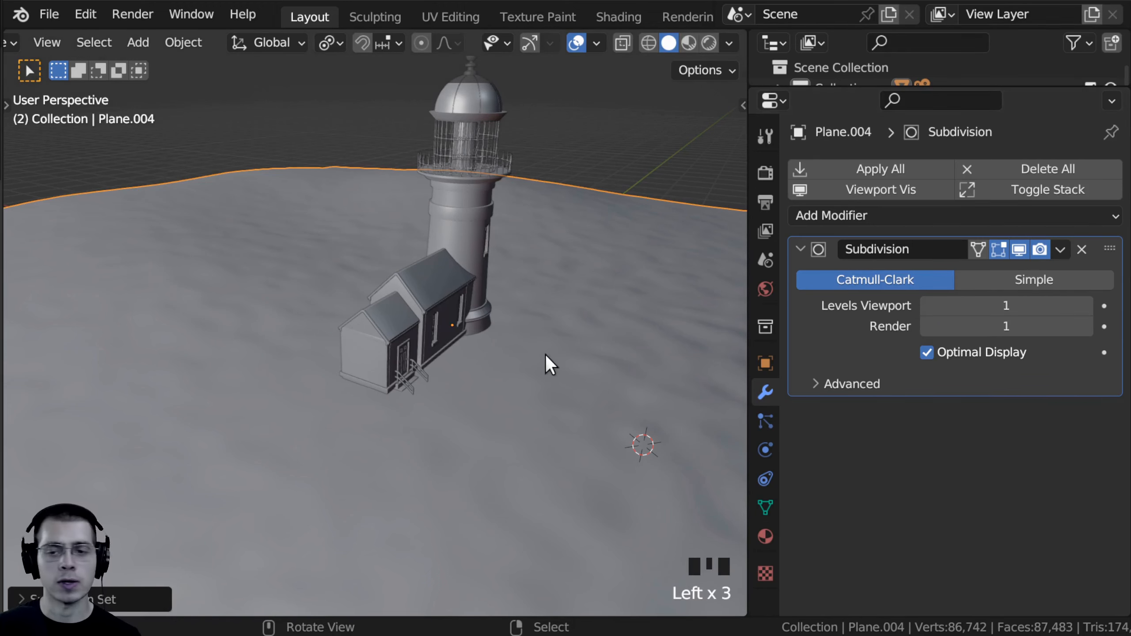
# Step: Return to the camera view and, in Edit Mode, raise the distant terrain right of the lighthouse with two smooth proportional moves
pyautogui.press('KP_0')
pyautogui.keyDown('shift'); pyautogui.moveTo(521, 276); pyautogui.dragTo(126, 389, button='middle'); pyautogui.keyUp('shift')
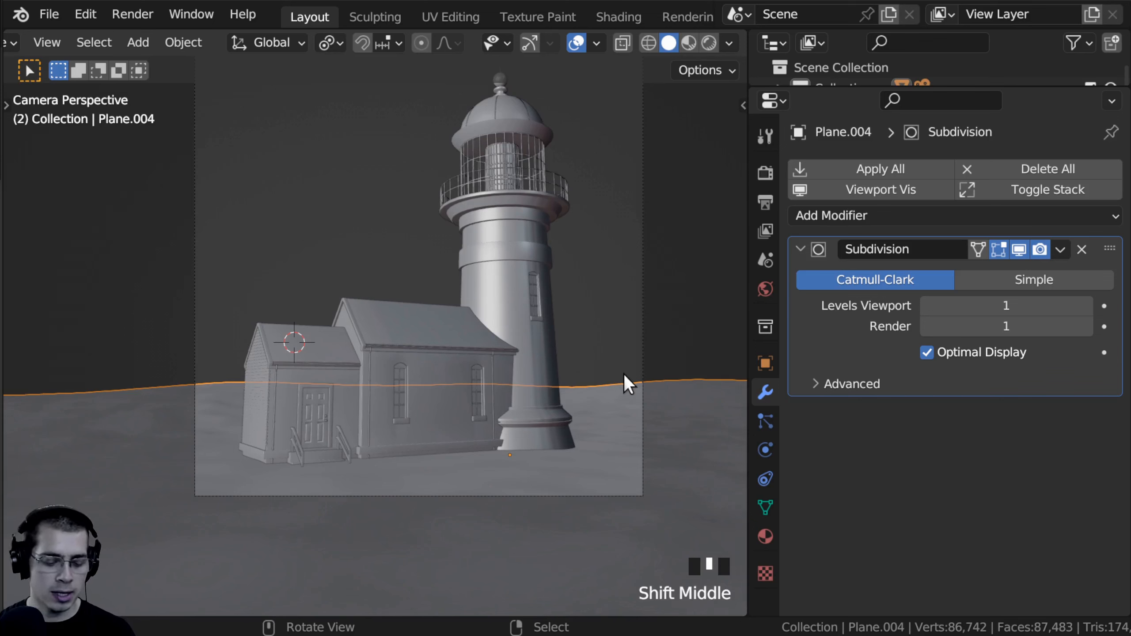
pyautogui.press('Tab')
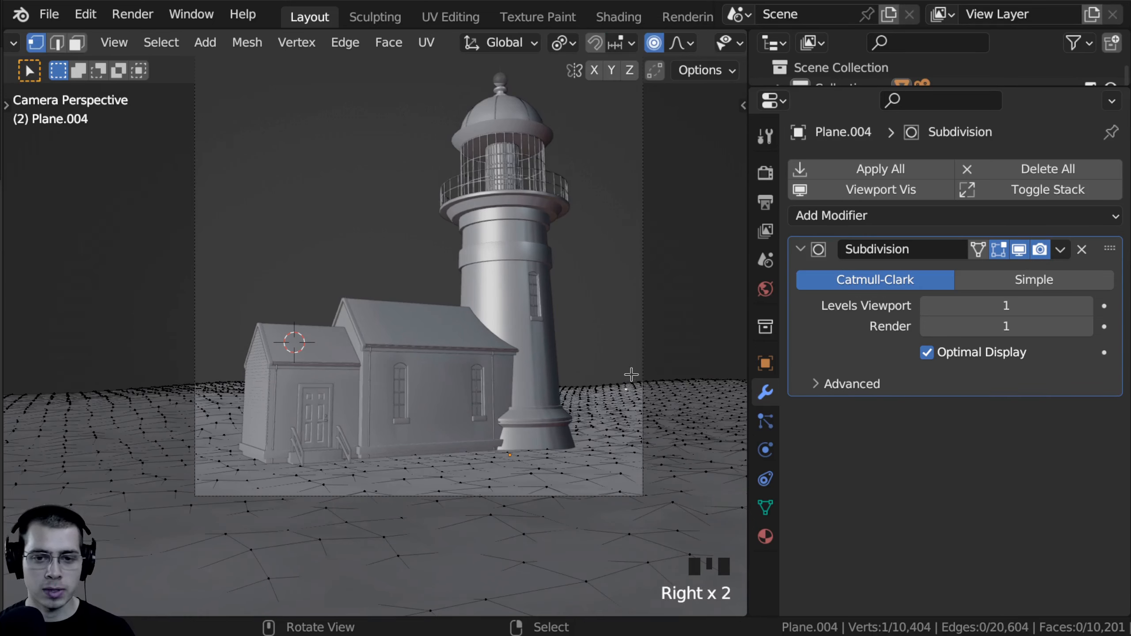
pyautogui.press('g')
pyautogui.click(627, 364)
pyautogui.rightClick(563, 387)
pyautogui.press('g')
pyautogui.click(562, 372)
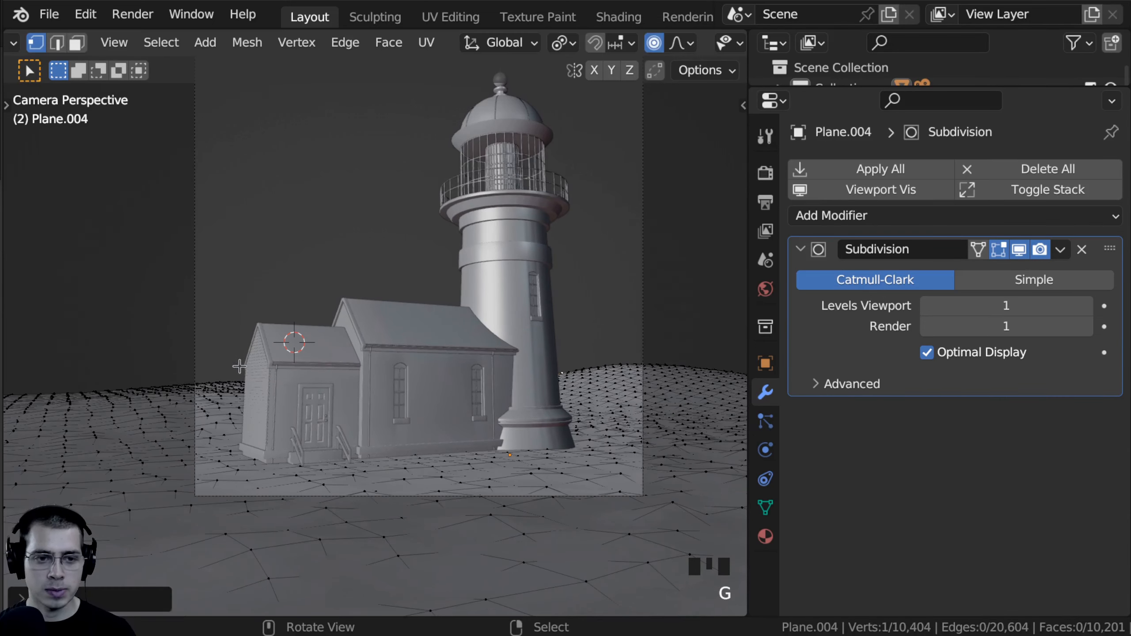
# Step: Raise the distant terrain beside and behind the small house with three smooth proportional moves
pyautogui.rightClick(217, 384)
pyautogui.press('g')
pyautogui.click(214, 372)
pyautogui.rightClick(227, 372)
pyautogui.press('g')
pyautogui.click(231, 367)
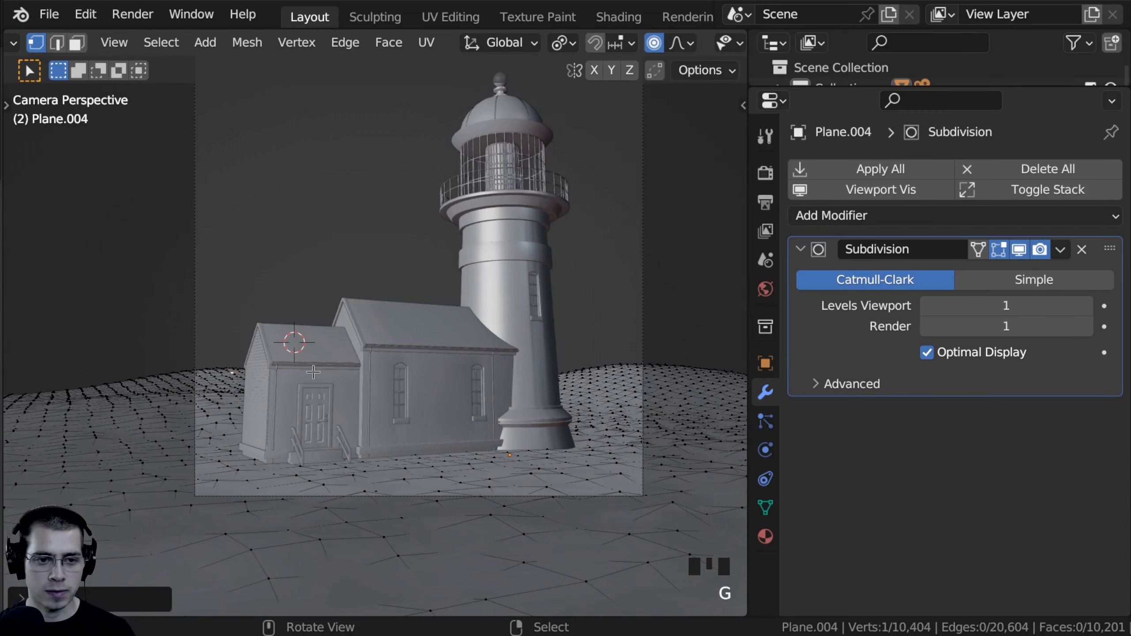
pyautogui.rightClick(313, 374)
pyautogui.press('g')
pyautogui.click(314, 368)
# Step: Using a proportional size of 28.1 m, raise the horizon beyond the camera frame on the house side and lower it beside the lighthouse
pyautogui.rightClick(170, 375)
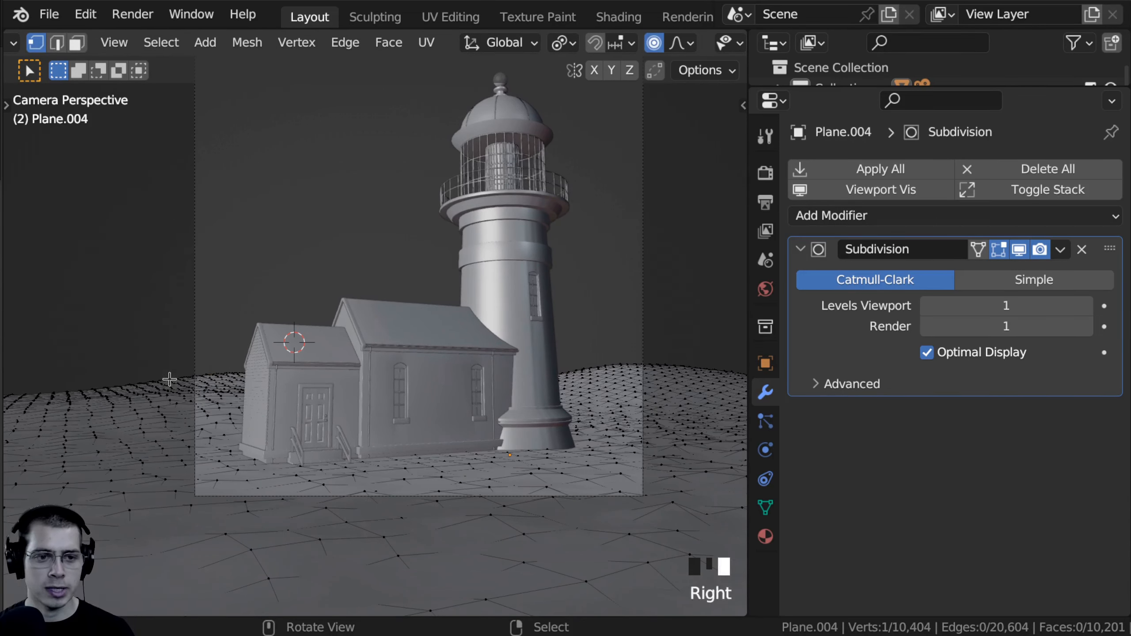
pyautogui.press('g')
pyautogui.scroll(3, 168, 372)
pyautogui.click(167, 371)
pyautogui.rightClick(625, 368)
pyautogui.press('g')
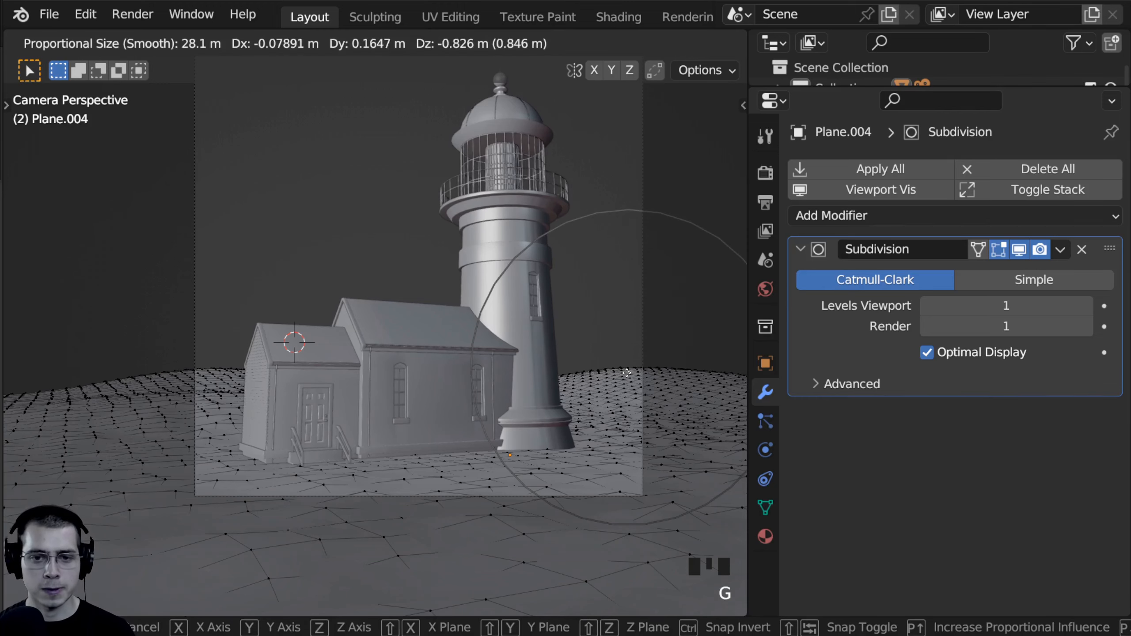
pyautogui.click(628, 374)
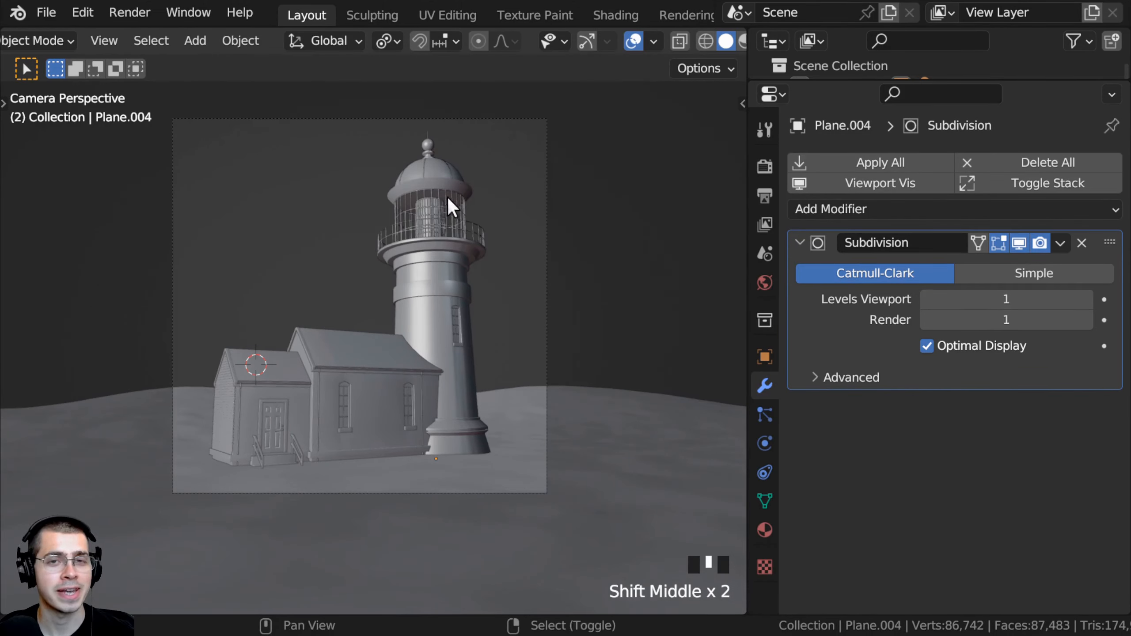
# Step: Examine the terrain's horizon and the ground around the buildings from the camera and from free views, with the terrain selected
pyautogui.keyDown('shift'); pyautogui.moveTo(448, 199); pyautogui.dragTo(484, 200, button='middle'); pyautogui.keyUp('shift')
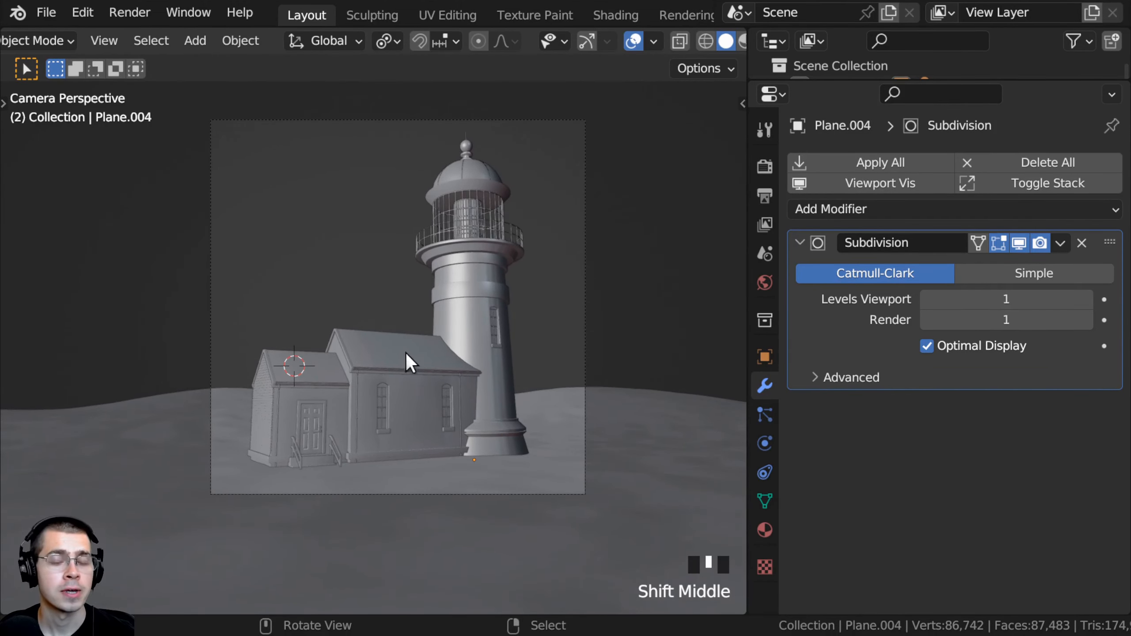
pyautogui.scroll(2, 396, 391)
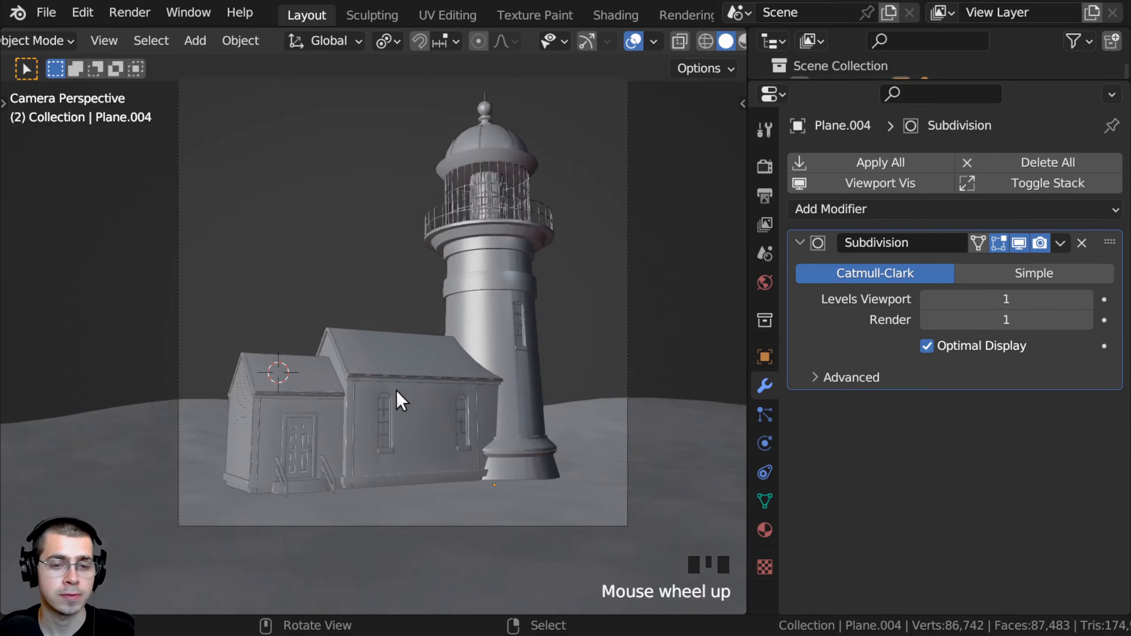
pyautogui.keyDown('shift'); pyautogui.moveTo(396, 391); pyautogui.dragTo(403, 338, button='middle'); pyautogui.keyUp('shift')
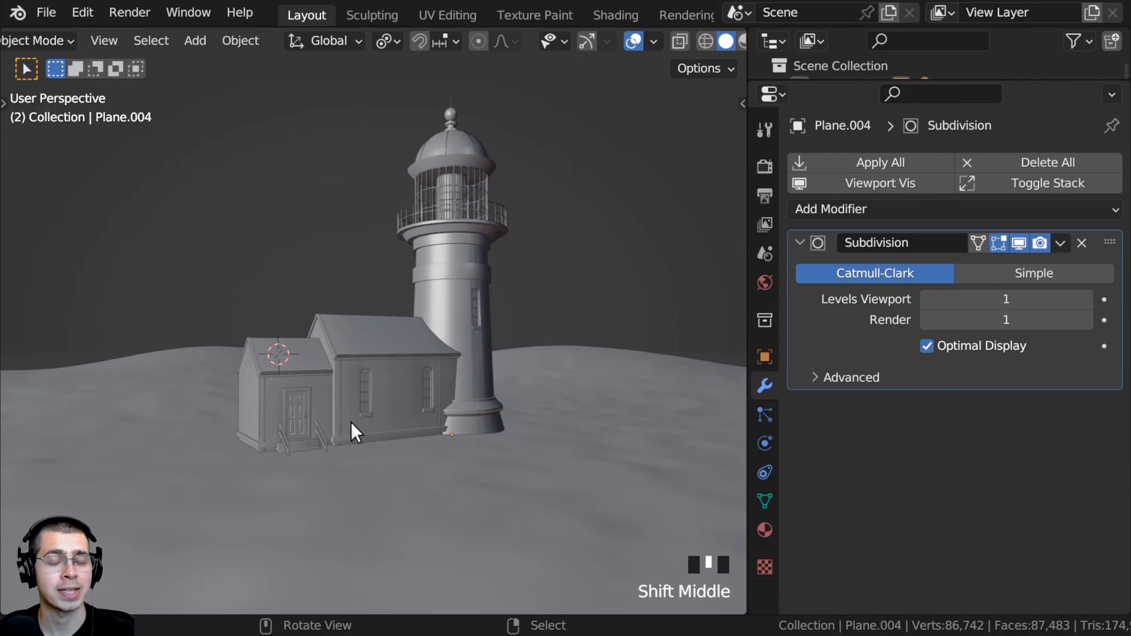
pyautogui.keyDown('shift'); pyautogui.moveTo(351, 423); pyautogui.dragTo(159, 351, button='middle'); pyautogui.keyUp('shift')
pyautogui.scroll(-1, 275, 376)
pyautogui.rightClick(159, 350)
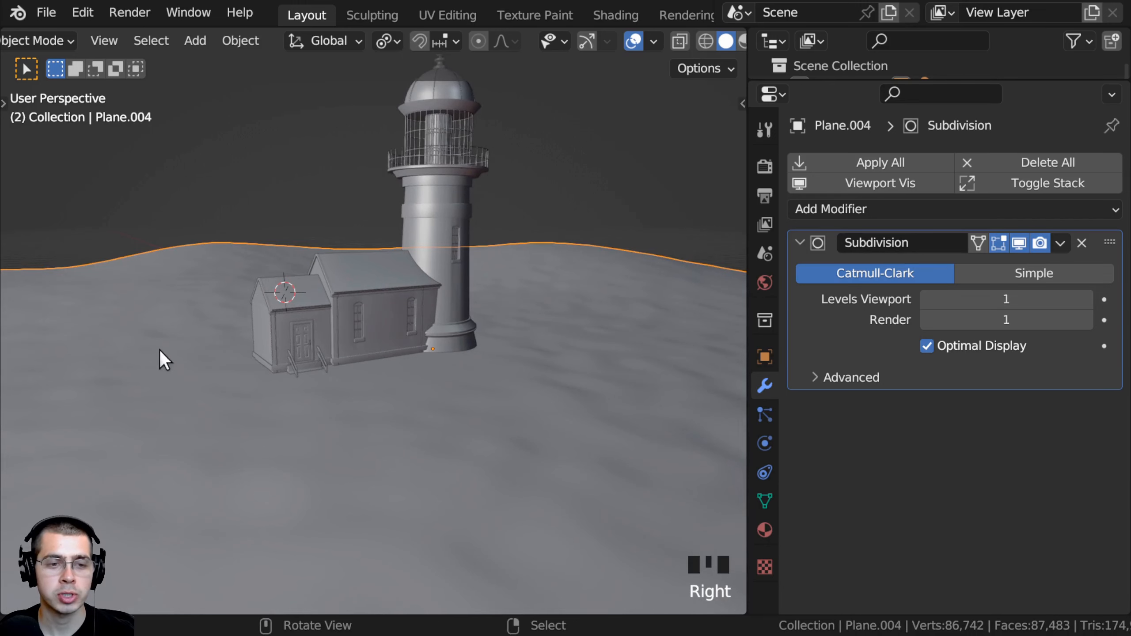
pyautogui.scroll(-3, 217, 402)
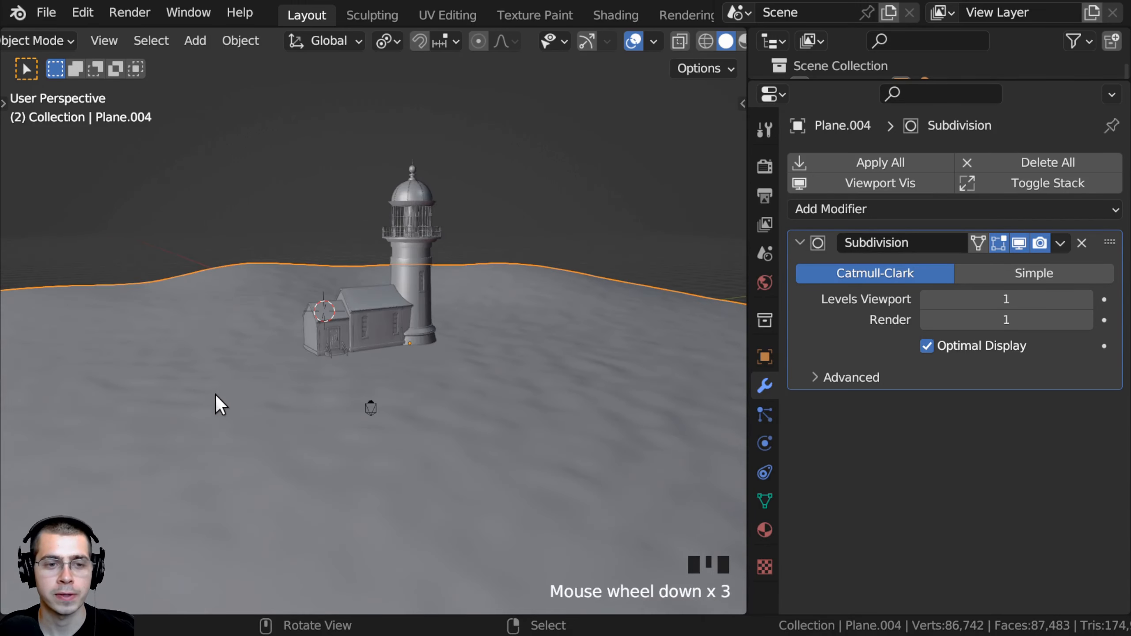
pyautogui.keyDown('shift'); pyautogui.moveTo(217, 402); pyautogui.dragTo(270, 396, button='middle'); pyautogui.keyUp('shift')
# Step: Add a plane mesh and move it onto the open terrain away from the house
pyautogui.hotkey('shift', 'a')
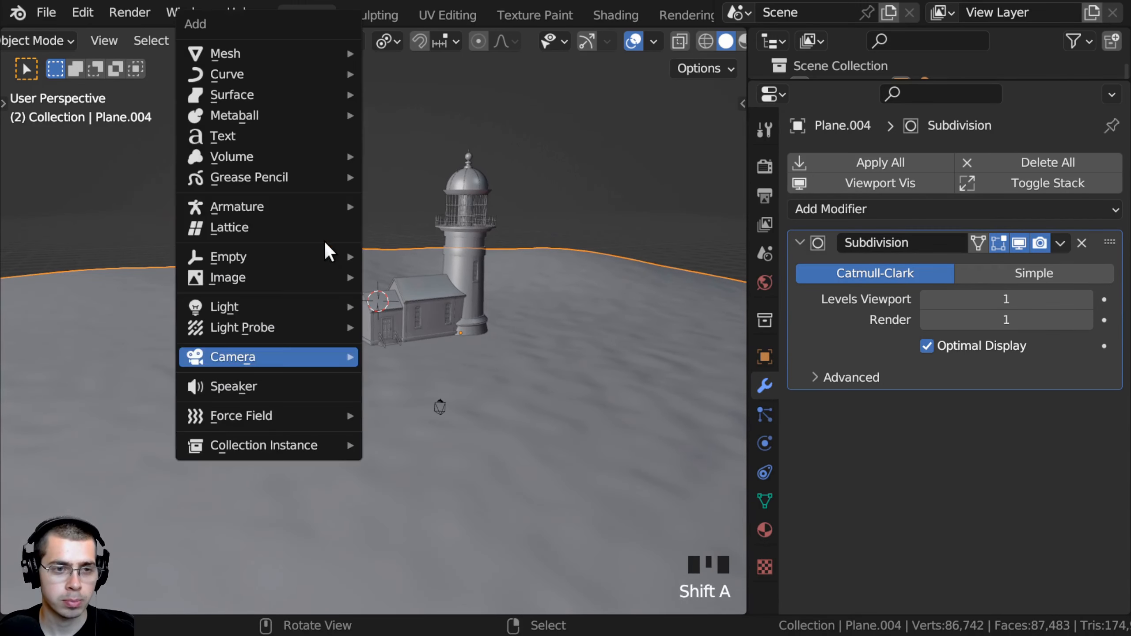
pyautogui.moveTo(259, 59)
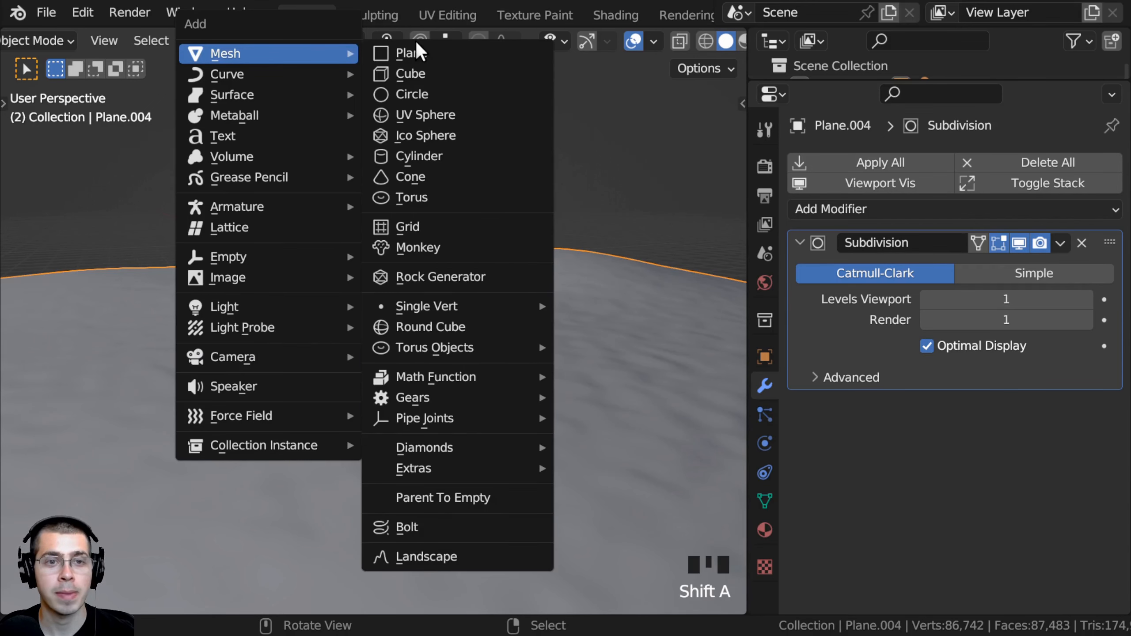
pyautogui.click(416, 53)
pyautogui.press('g')
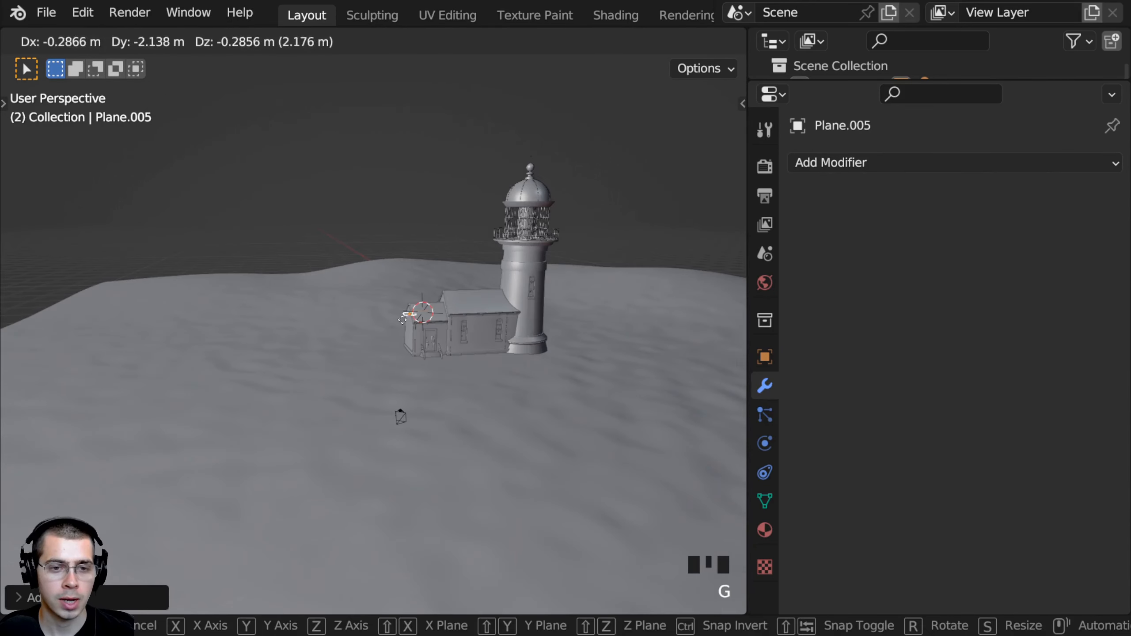
pyautogui.click(212, 361)
pyautogui.keyDown('shift'); pyautogui.moveTo(212, 361); pyautogui.dragTo(235, 352, button='middle'); pyautogui.keyUp('shift')
pyautogui.press('KP_Decimal')
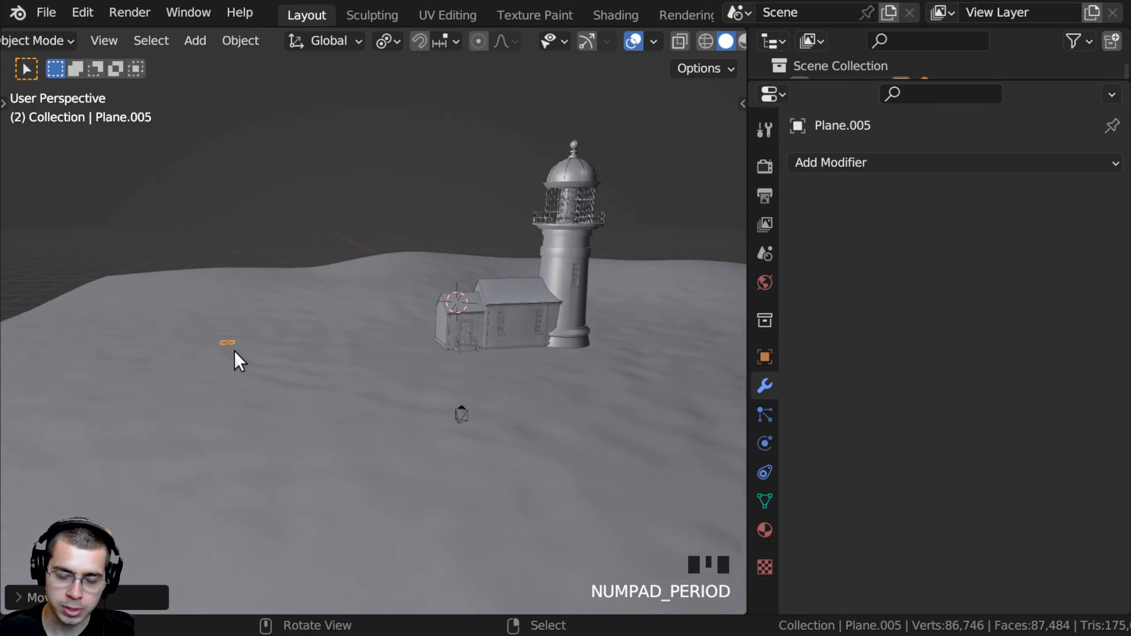
pyautogui.moveTo(306, 371); pyautogui.dragTo(316, 272, button='middle')
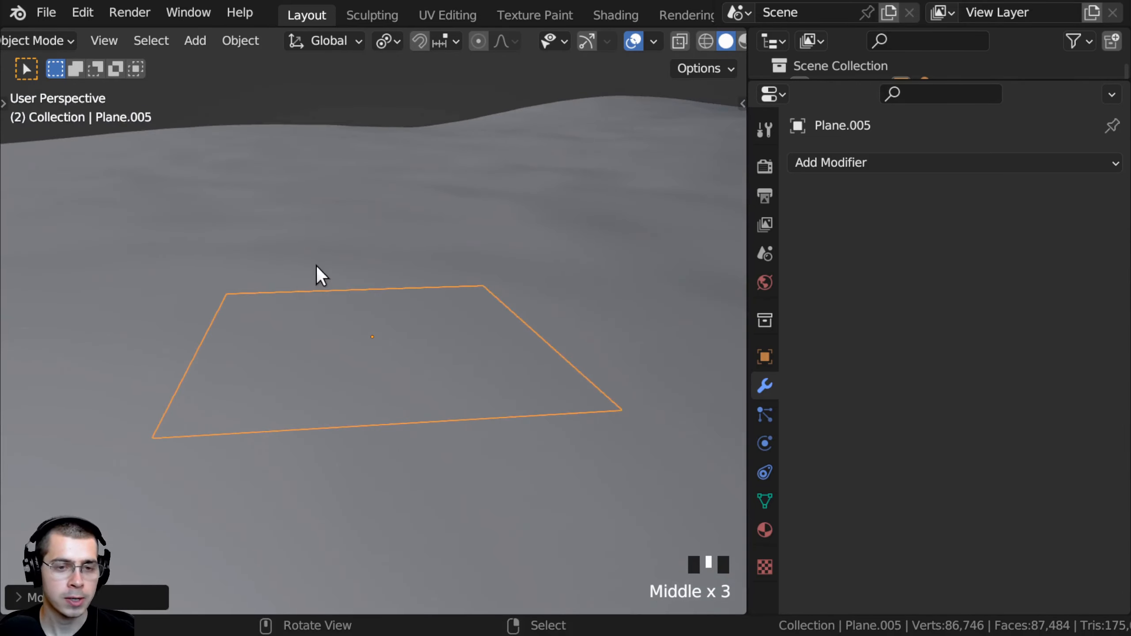
# Step: In Edit Mode, scale the plane down to a tiny square and rotate it 90 degrees around the global Y axis
pyautogui.press('Tab')
pyautogui.moveTo(356, 343); pyautogui.dragTo(415, 373, button='middle')
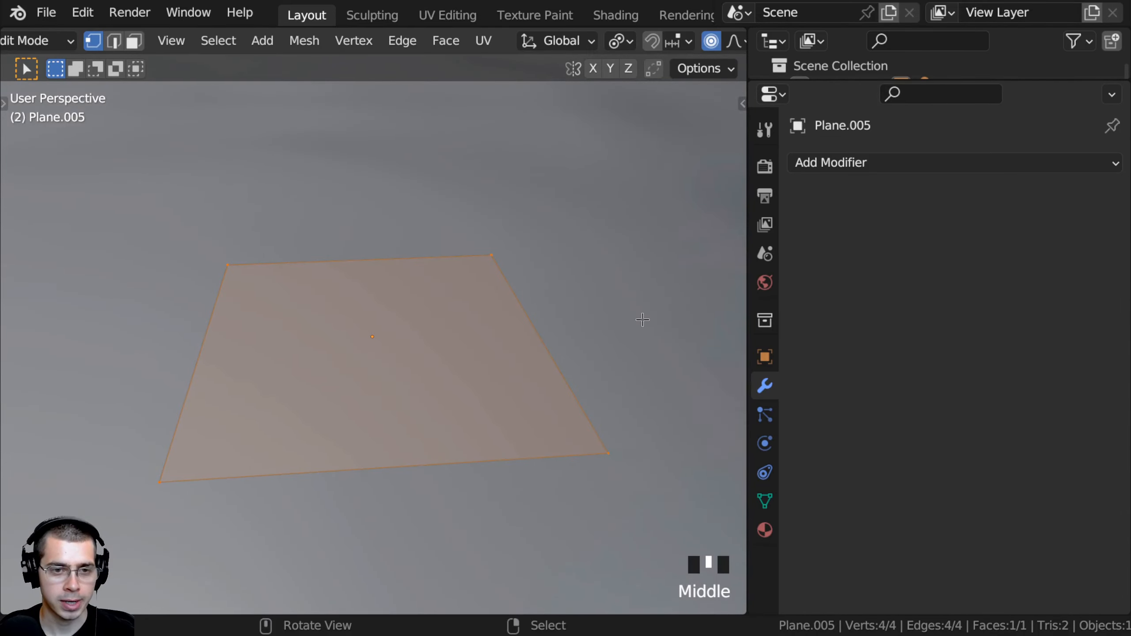
pyautogui.press('s')
pyautogui.click(395, 331)
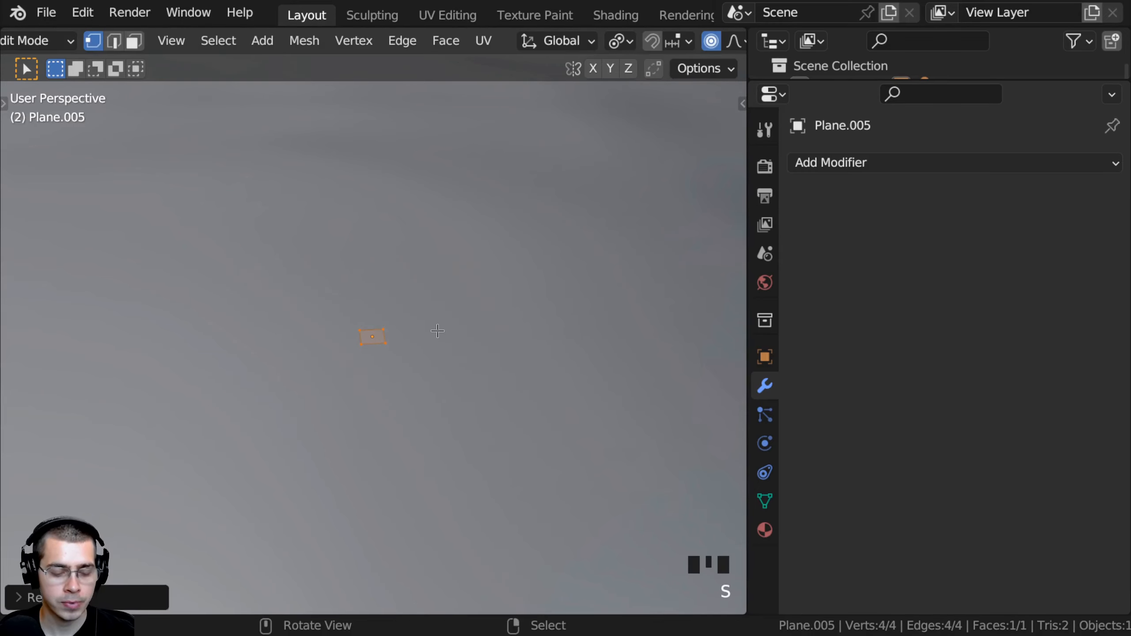
pyautogui.press('r')
pyautogui.press('x')
pyautogui.write('y')
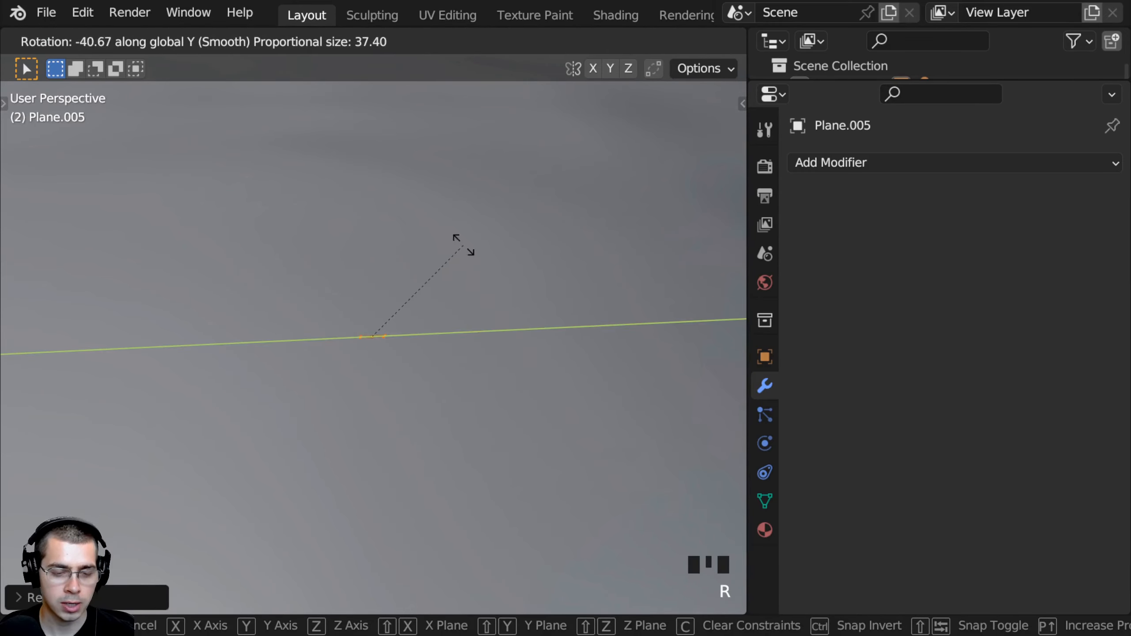
pyautogui.write('90')
pyautogui.moveTo(385, 396); pyautogui.dragTo(389, 308, button='middle')
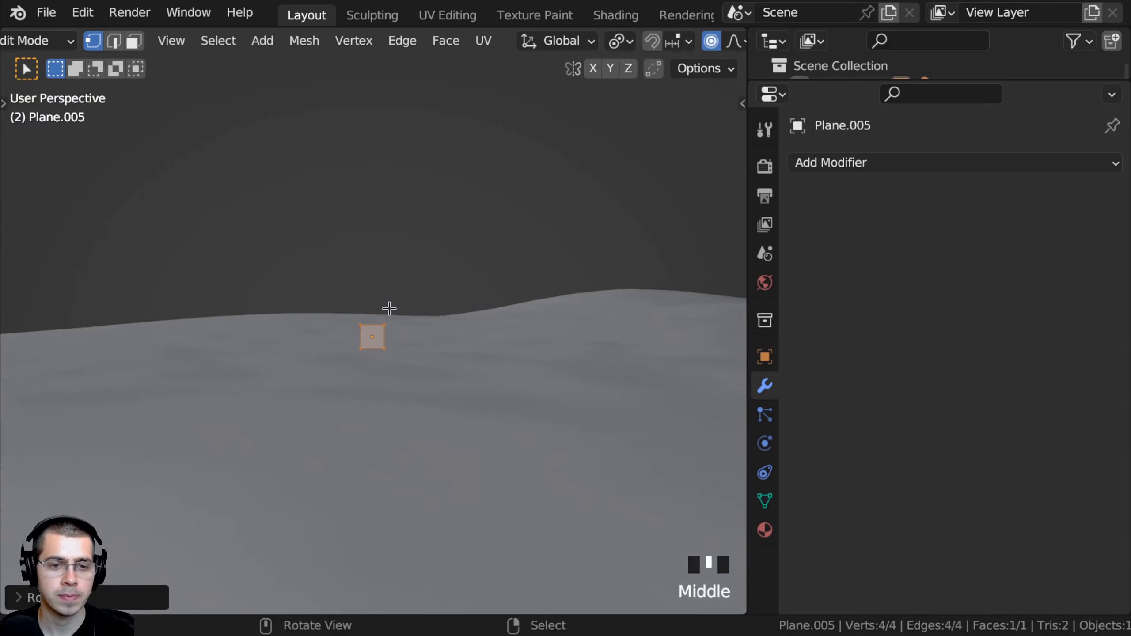
# Step: Stretch the small upright square along the Z axis into a tall, thin strip
pyautogui.press('s')
pyautogui.press('z')
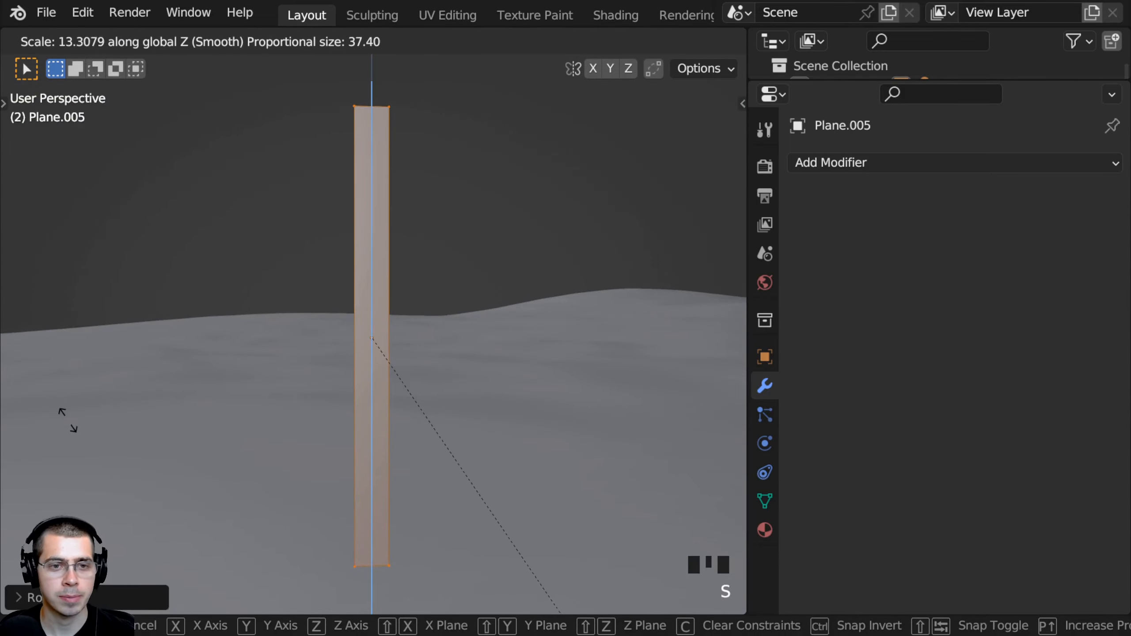
pyautogui.scroll(-3, 391, 281)
pyautogui.click(390, 281)
pyautogui.press('s')
pyautogui.press('z')
pyautogui.click(475, 308)
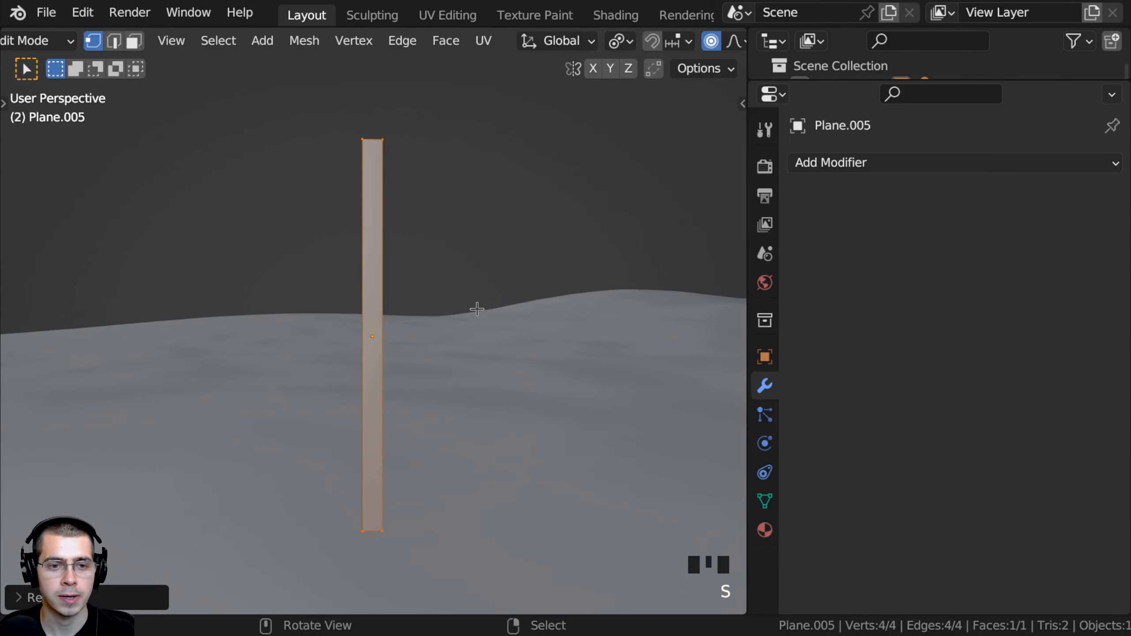
# Step: Move the strip's geometry up along Z by about 1.38 m so its base sits at the object origin
pyautogui.moveTo(475, 308); pyautogui.dragTo(354, 341, button='middle')
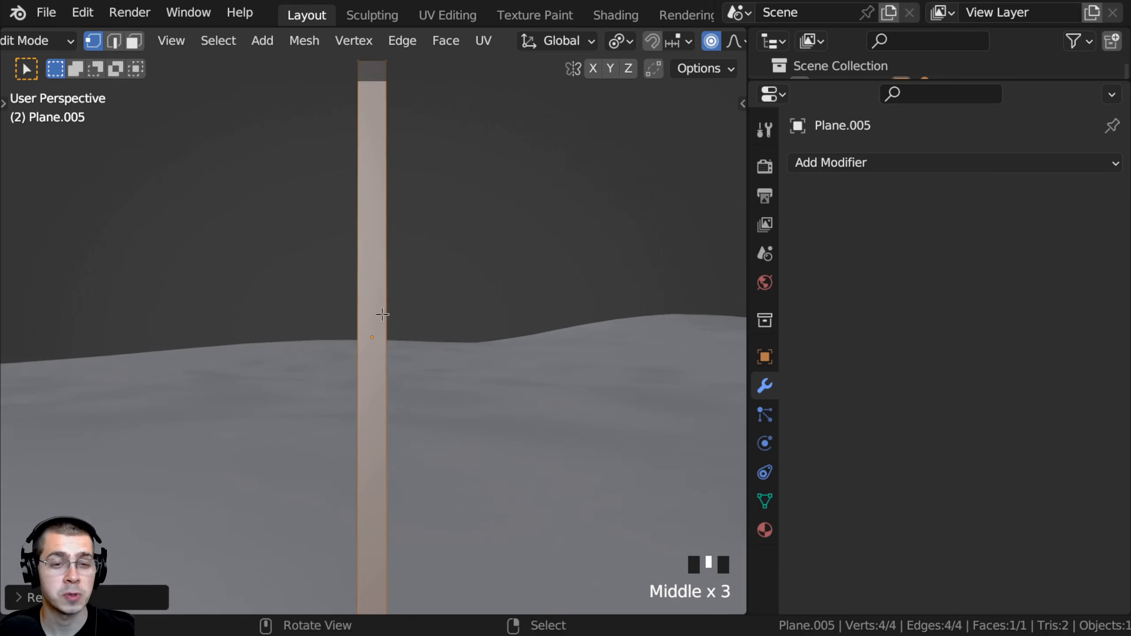
pyautogui.scroll(-3, 371, 327)
pyautogui.press('g')
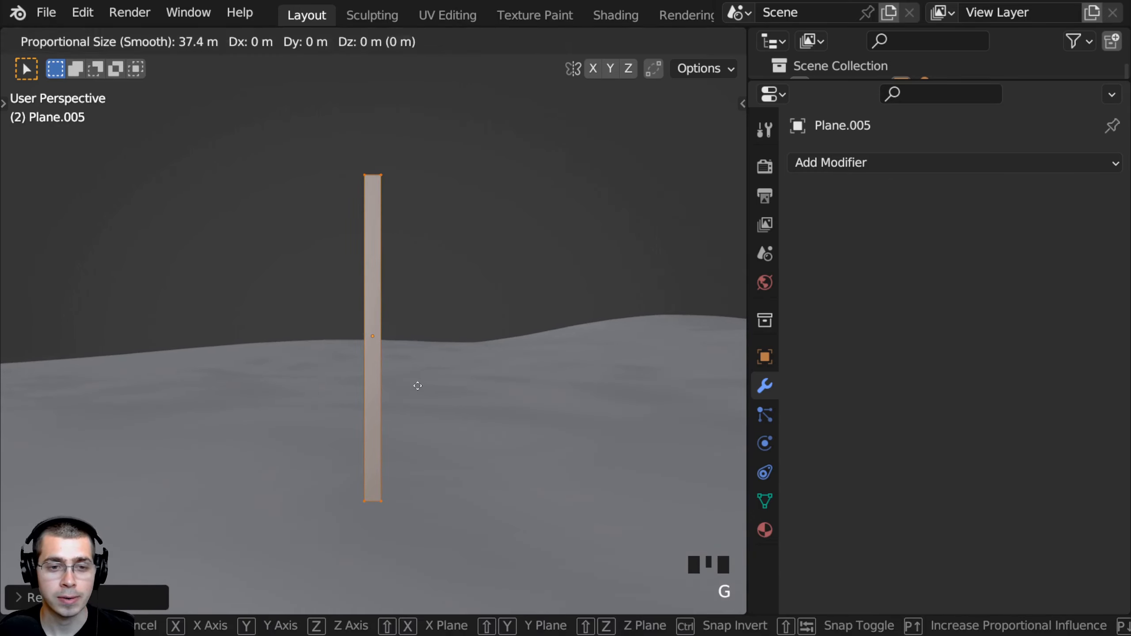
pyautogui.press('z')
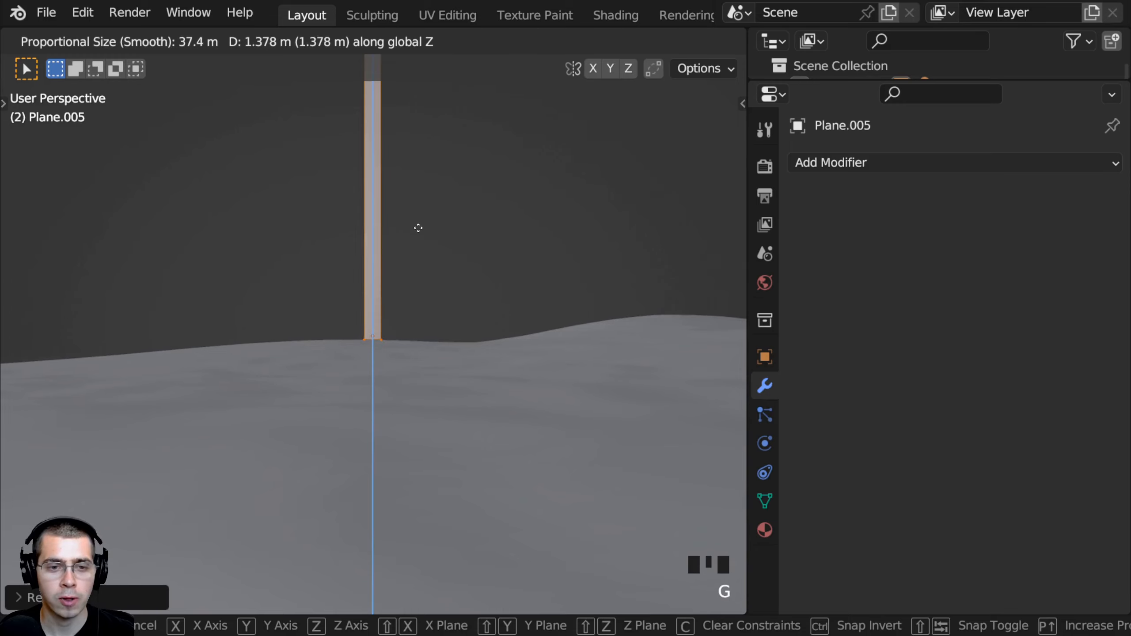
pyautogui.click(418, 228)
pyautogui.scroll(3, 418, 228)
pyautogui.scroll(-5, 399, 296)
pyautogui.moveTo(399, 295); pyautogui.dragTo(472, 331, button='middle')
pyautogui.scroll(3, 363, 392)
pyautogui.press('Tab')
pyautogui.press('g')
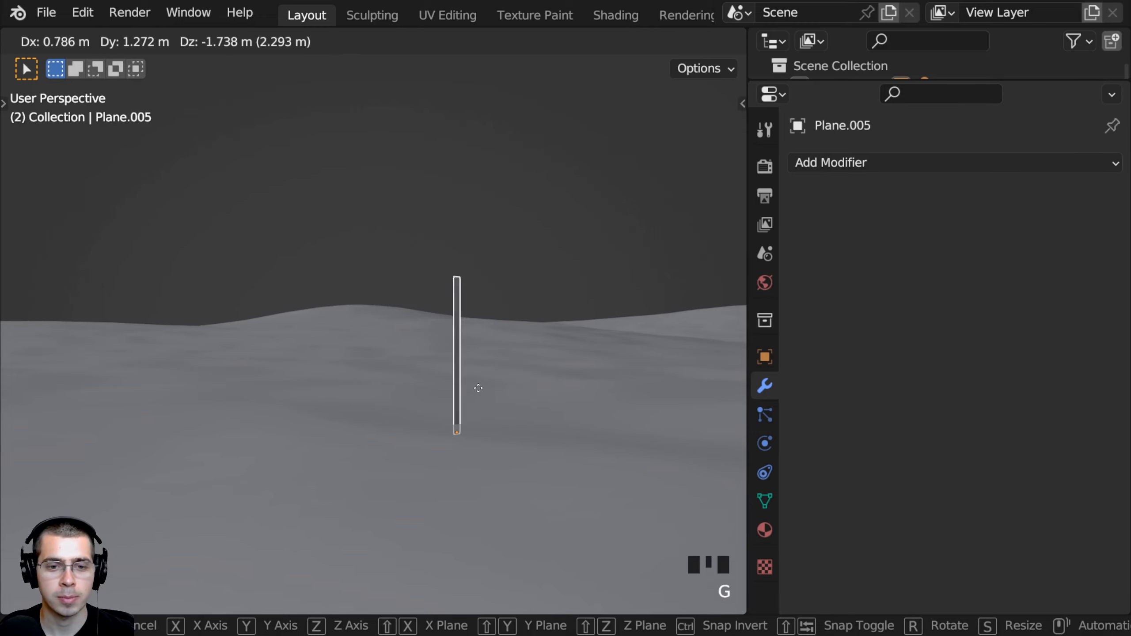
pyautogui.rightClick(479, 388)
pyautogui.moveTo(357, 351); pyautogui.dragTo(369, 347, button='middle')
pyautogui.scroll(3, 369, 230)
# Step: In Edit Mode, shift the whole strip slightly down so its base extends just below the origin
pyautogui.press('Tab')
pyautogui.press('g')
pyautogui.click(391, 273)
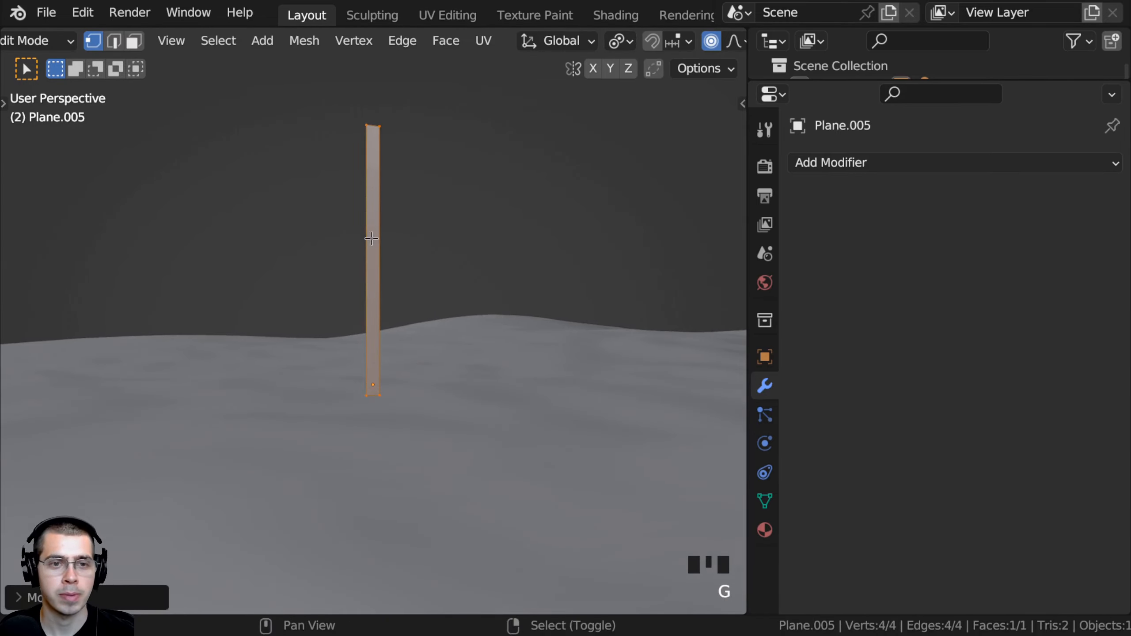
pyautogui.keyDown('shift'); pyautogui.moveTo(372, 238); pyautogui.dragTo(371, 338, button='middle'); pyautogui.keyUp('shift')
# Step: Select only the strip's two top vertices and scale them down with proportional editing on
pyautogui.press('a')
pyautogui.moveTo(324, 242); pyautogui.dragTo(295, 240, button='middle')
pyautogui.moveTo(191, 231); pyautogui.dragTo(195, 230, button='middle')
pyautogui.scroll(1, 267, 240)
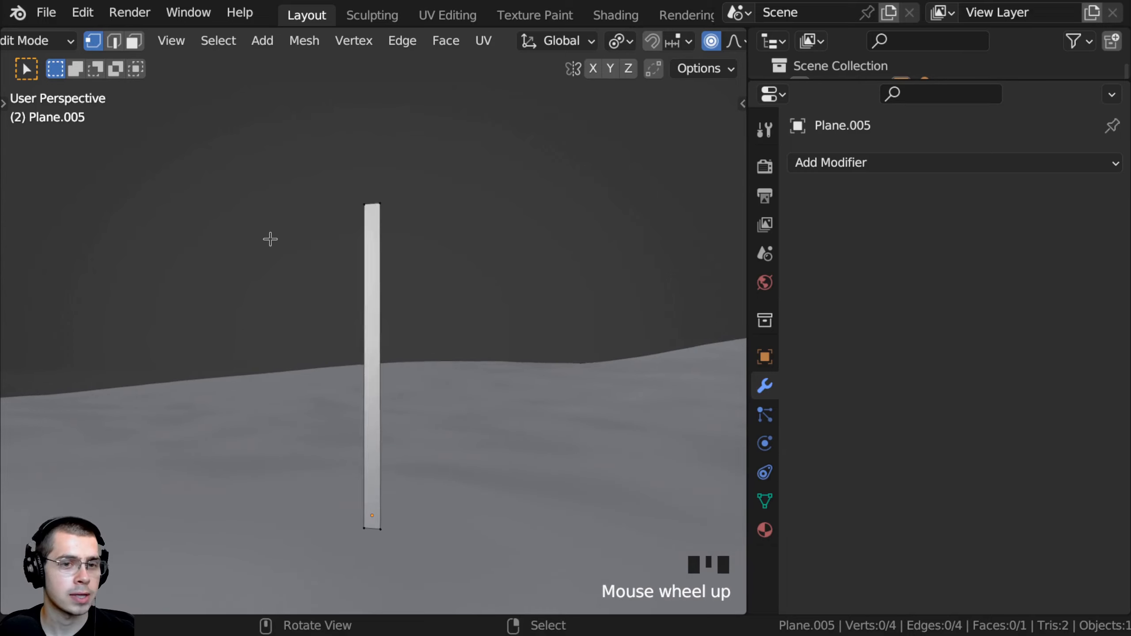
pyautogui.moveTo(305, 211); pyautogui.dragTo(311, 217, button='middle')
pyautogui.scroll(1, 311, 216)
pyautogui.press('b')
pyautogui.moveTo(285, 113); pyautogui.dragTo(472, 243)
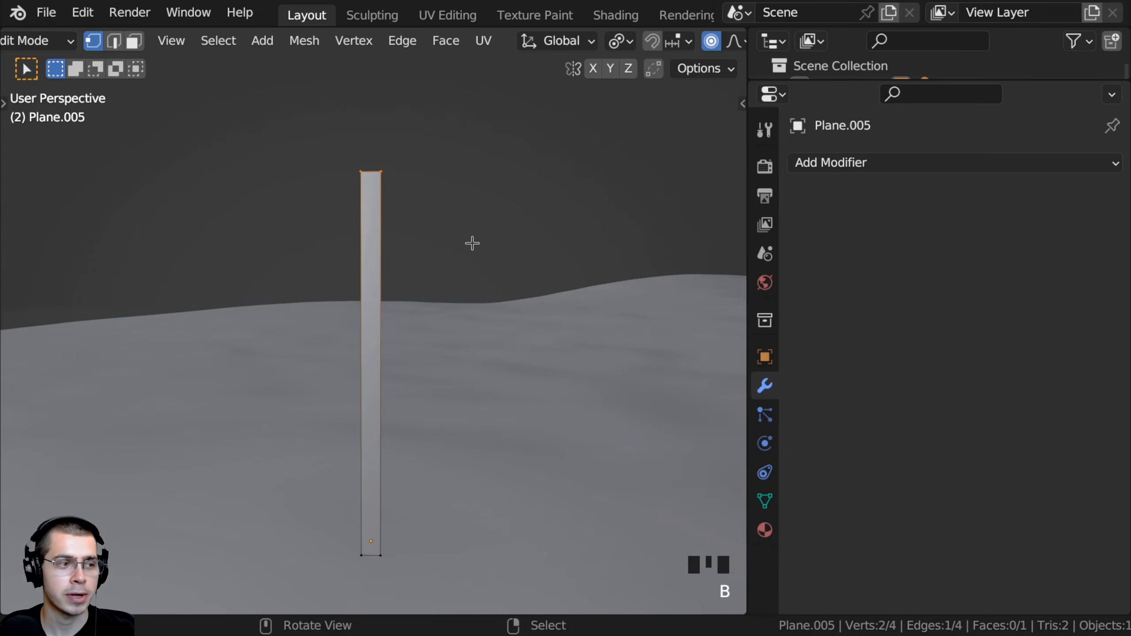
pyautogui.press('s')
pyautogui.click(557, 349)
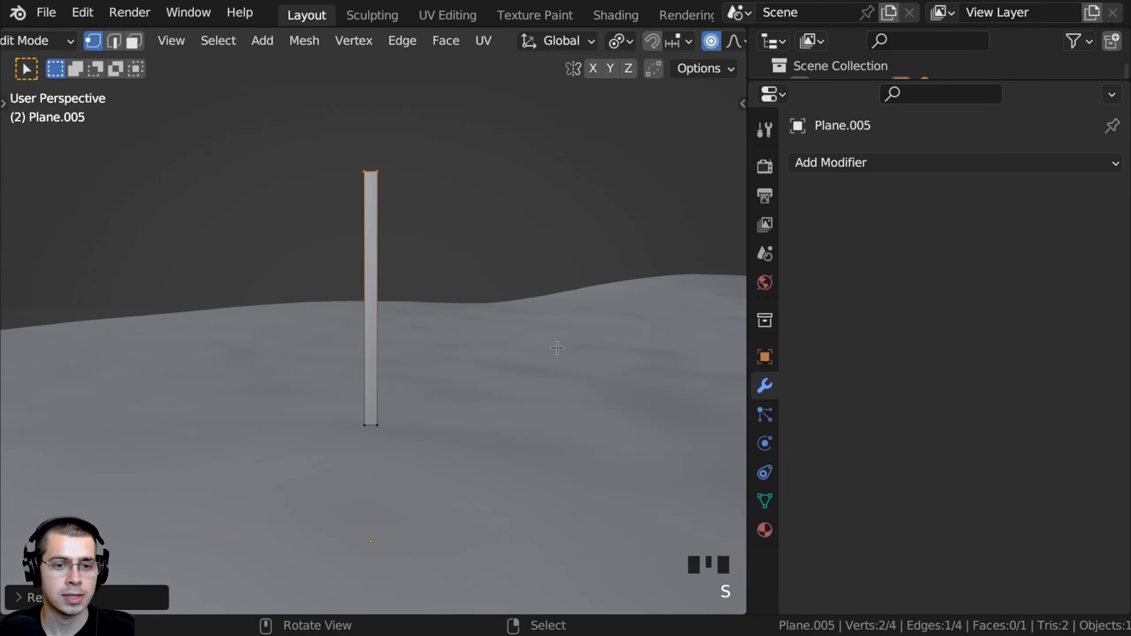
pyautogui.press('s')
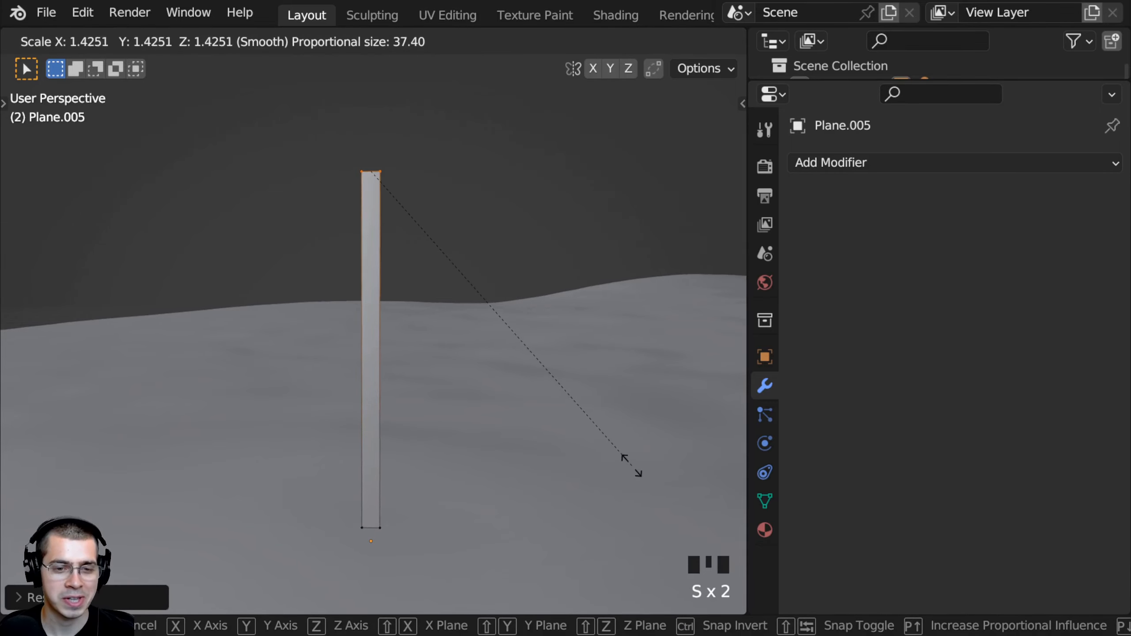
pyautogui.rightClick(446, 515)
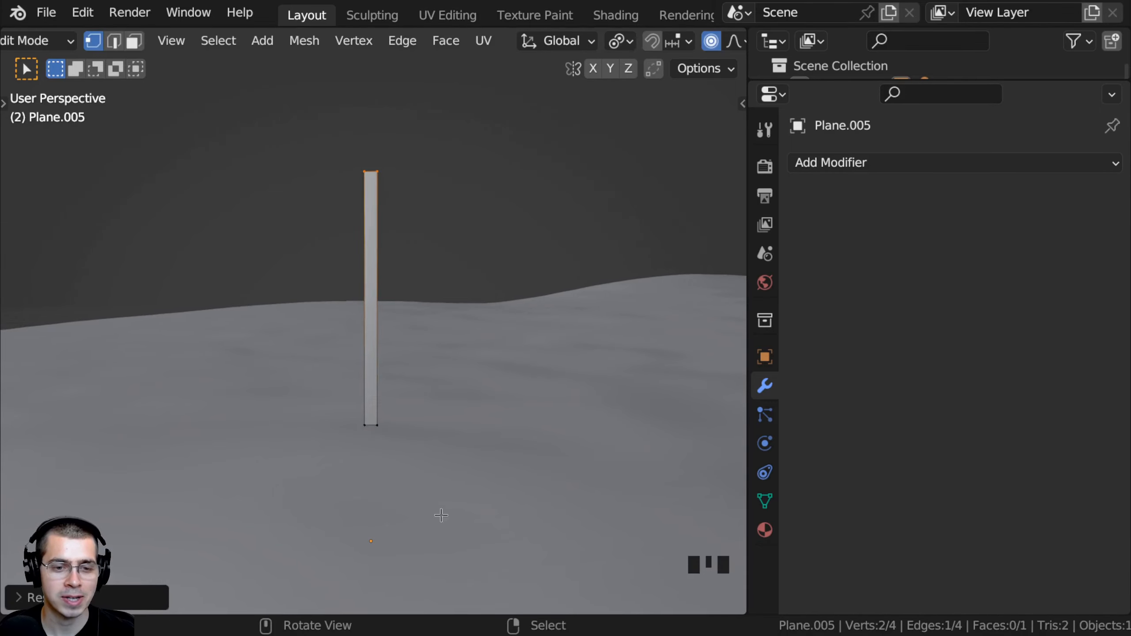
pyautogui.press('s')
pyautogui.rightClick(458, 488)
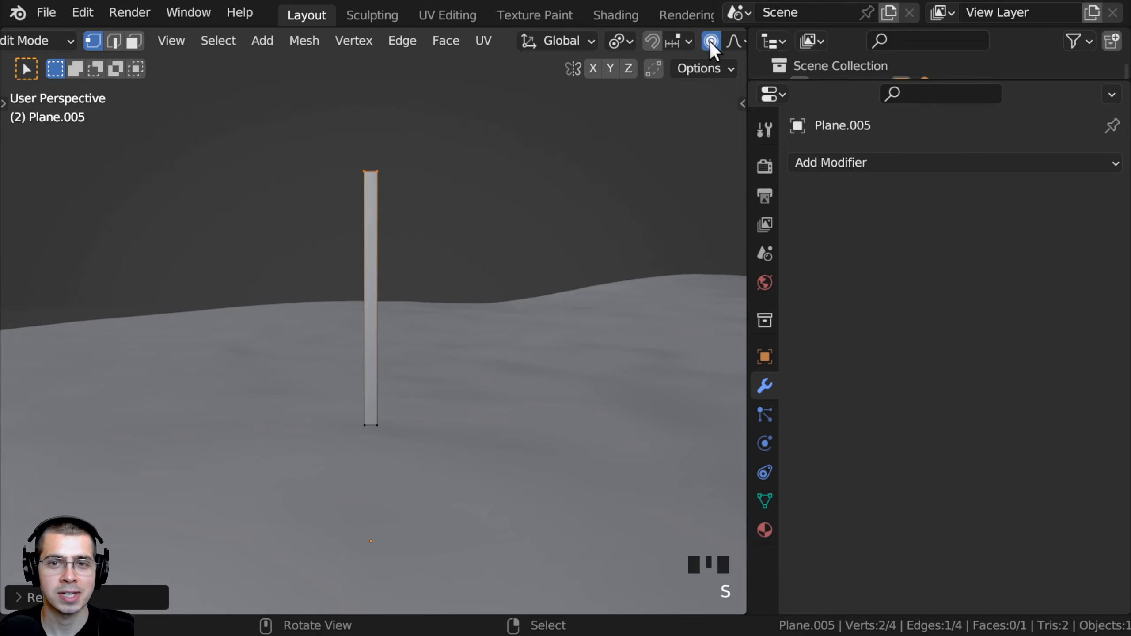
# Step: With proportional editing off, taper the strip by scaling its two top vertices to about half their width
pyautogui.scroll(-2, 712, 49)
pyautogui.press('s')
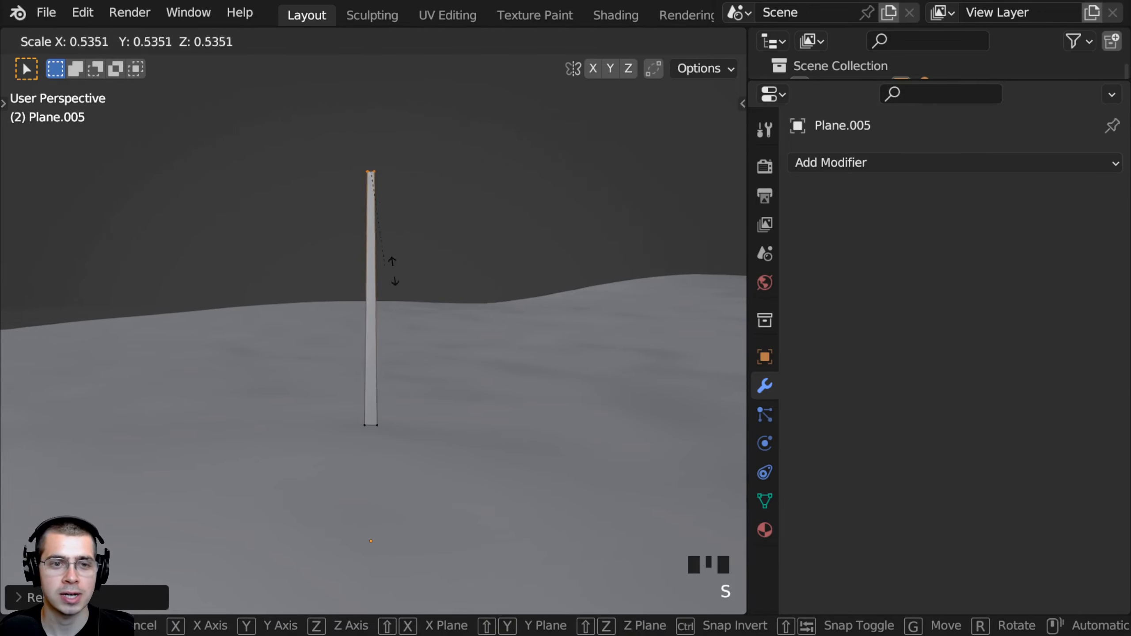
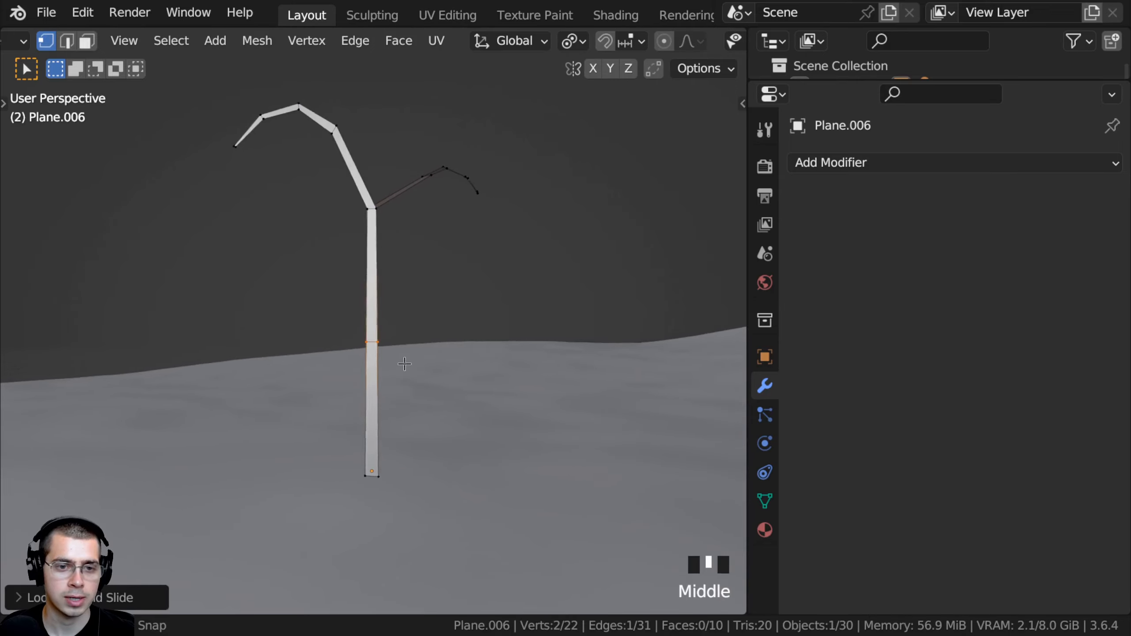
# Step: Curve the plant stem by shifting its middle edge loop outward and adding a second loop below it, moved outward and slightly rotated
pyautogui.press('g')
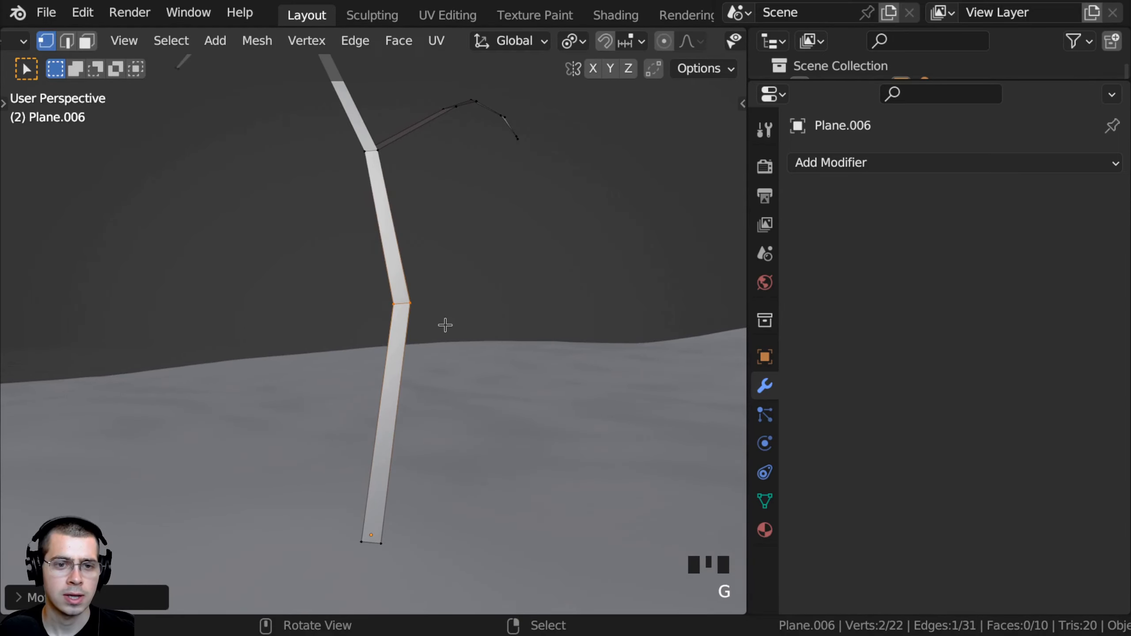
pyautogui.scroll(-2, 445, 325)
pyautogui.doubleClick(385, 379)
pyautogui.press('g')
pyautogui.click(421, 397)
pyautogui.press('r')
pyautogui.click(424, 397)
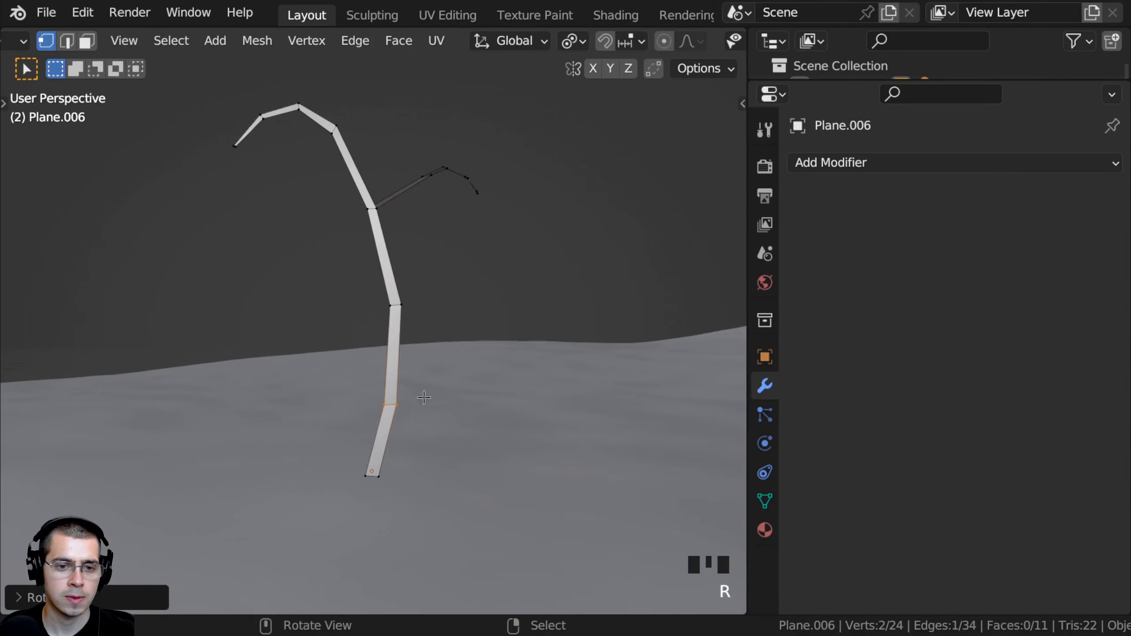
# Step: Adjust the stem's lower edge loops, and move the whole stem sideways so it sits over its origin
pyautogui.moveTo(321, 456); pyautogui.dragTo(416, 496)
pyautogui.press('g')
pyautogui.click(437, 497)
pyautogui.click(437, 428)
pyautogui.press('a')
pyautogui.press('g')
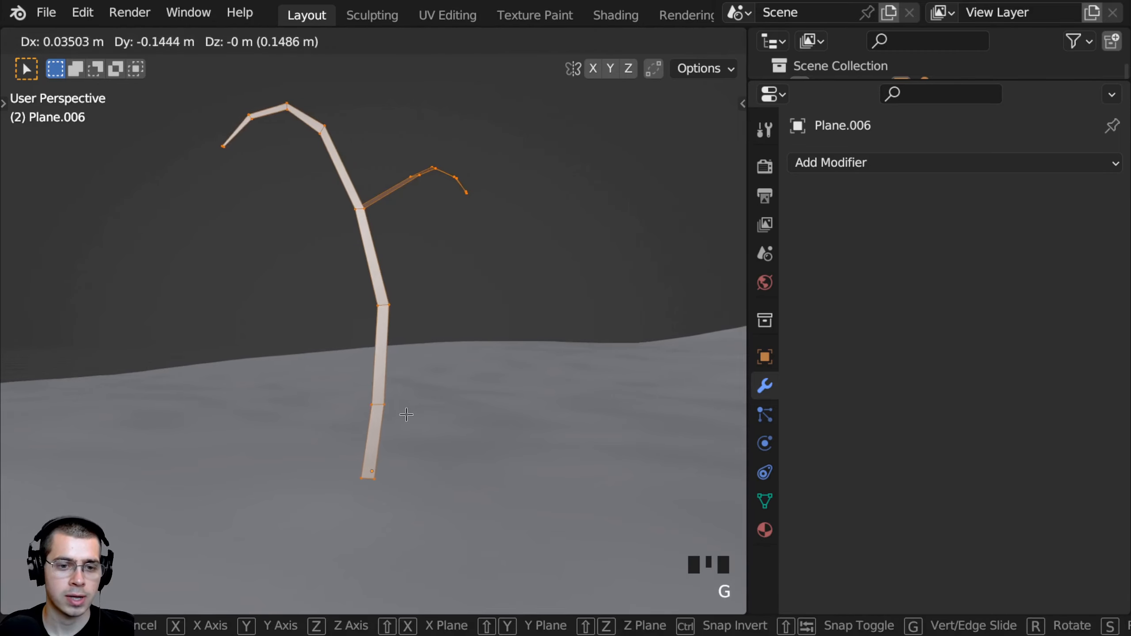
pyautogui.click(424, 413)
# Step: Rotate the whole stem roughly a quarter turn about the Z axis and move its base back onto the origin
pyautogui.moveTo(421, 415); pyautogui.dragTo(468, 446, button='middle')
pyautogui.press('r')
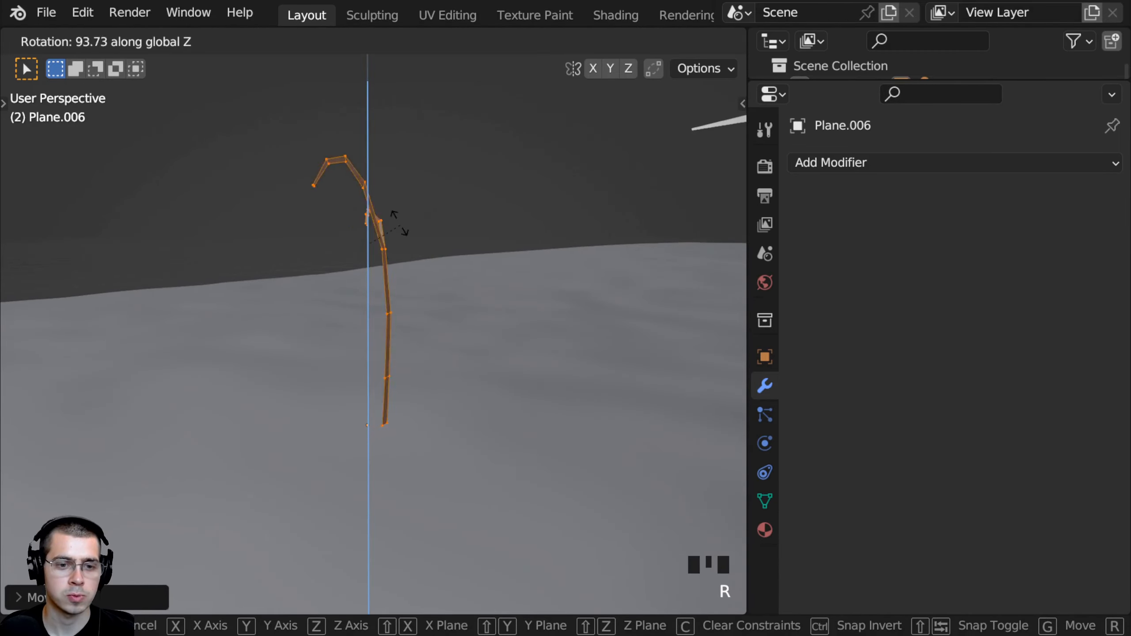
pyautogui.click(399, 222)
pyautogui.press('g')
pyautogui.click(484, 350)
# Step: Turn the stem slightly about Z, scale it down a little and tilt it a few degrees
pyautogui.press('r')
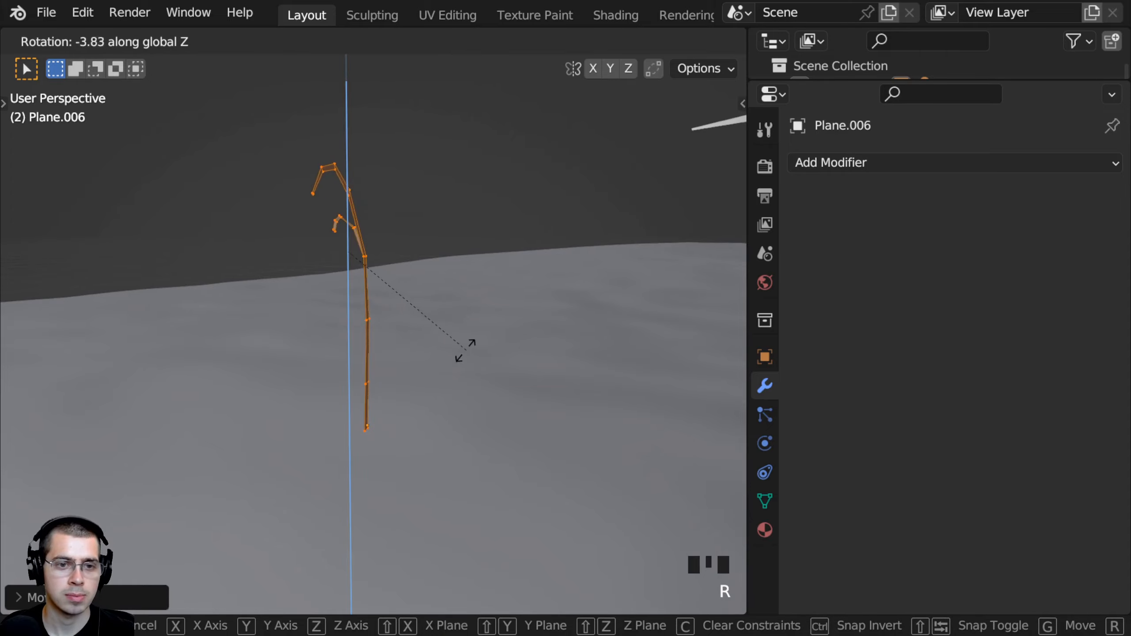
pyautogui.click(466, 351)
pyautogui.press('s')
pyautogui.click(471, 383)
pyautogui.press('r')
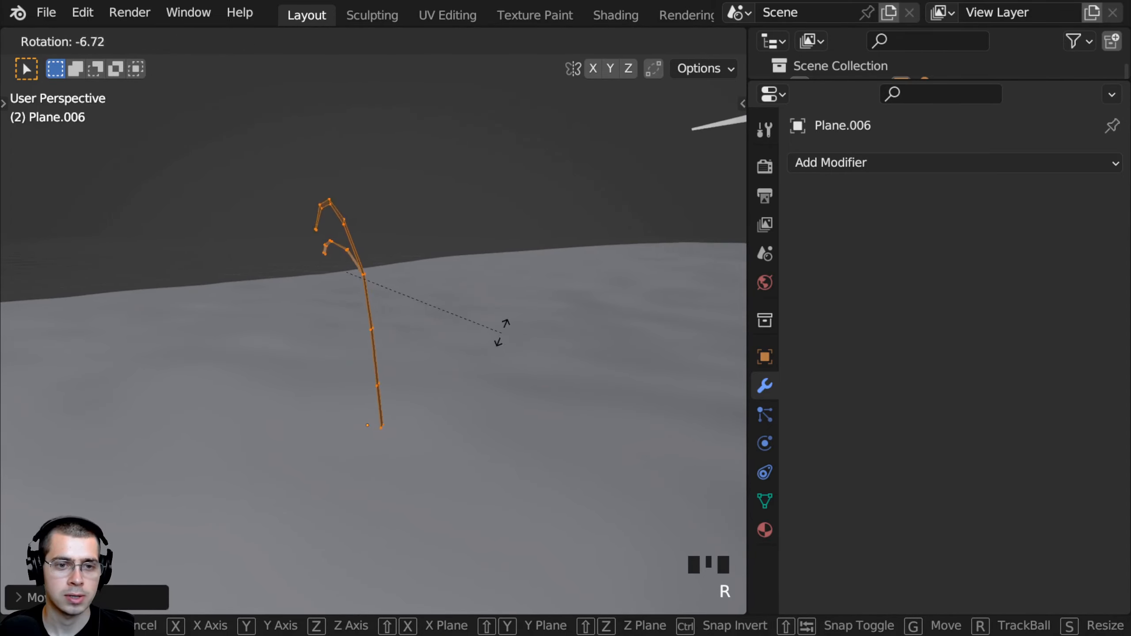
pyautogui.click(481, 334)
# Step: Duplicate the stem beside the original and freely rotate the copy with trackball rotation so it faces another direction
pyautogui.moveTo(480, 333); pyautogui.dragTo(437, 312, button='middle')
pyautogui.scroll(2, 437, 311)
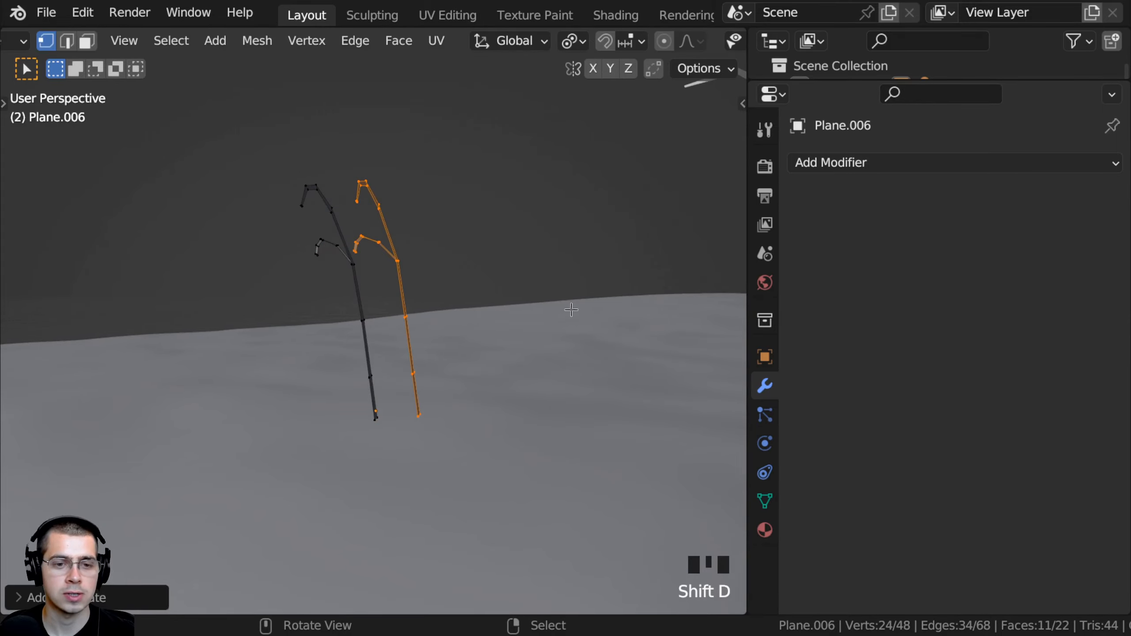
pyautogui.moveTo(581, 309); pyautogui.dragTo(597, 325, button='middle')
pyautogui.press('r')
pyautogui.moveTo(613, 374); pyautogui.dragTo(648, 357, button='middle')
pyautogui.press('r')
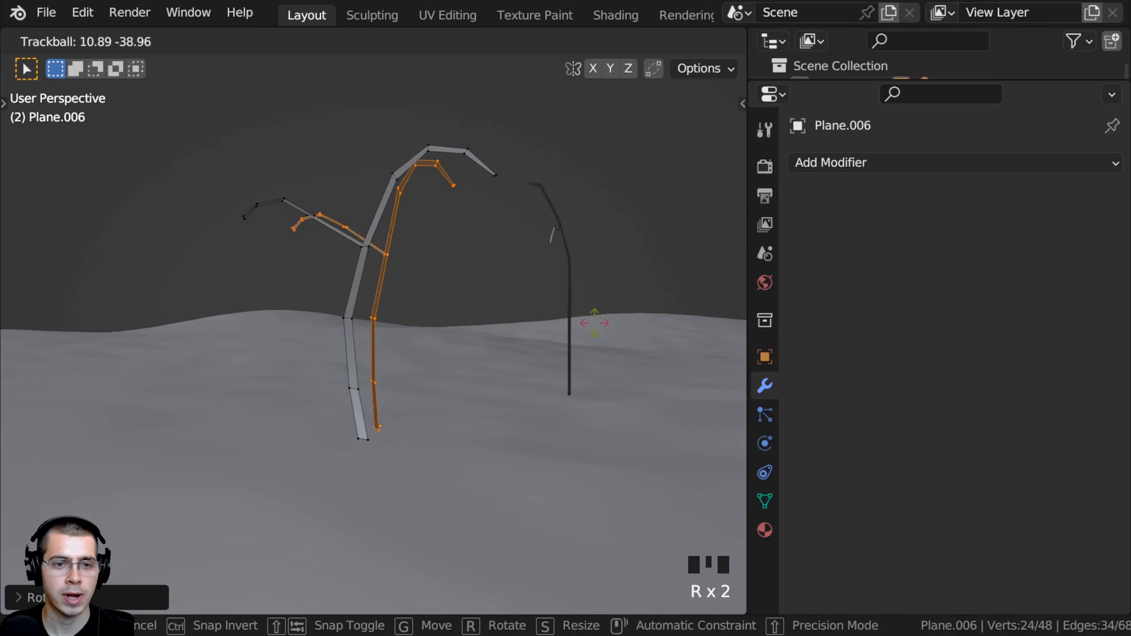
pyautogui.click(621, 322)
pyautogui.moveTo(635, 266); pyautogui.dragTo(616, 262, button='middle')
pyautogui.press('r')
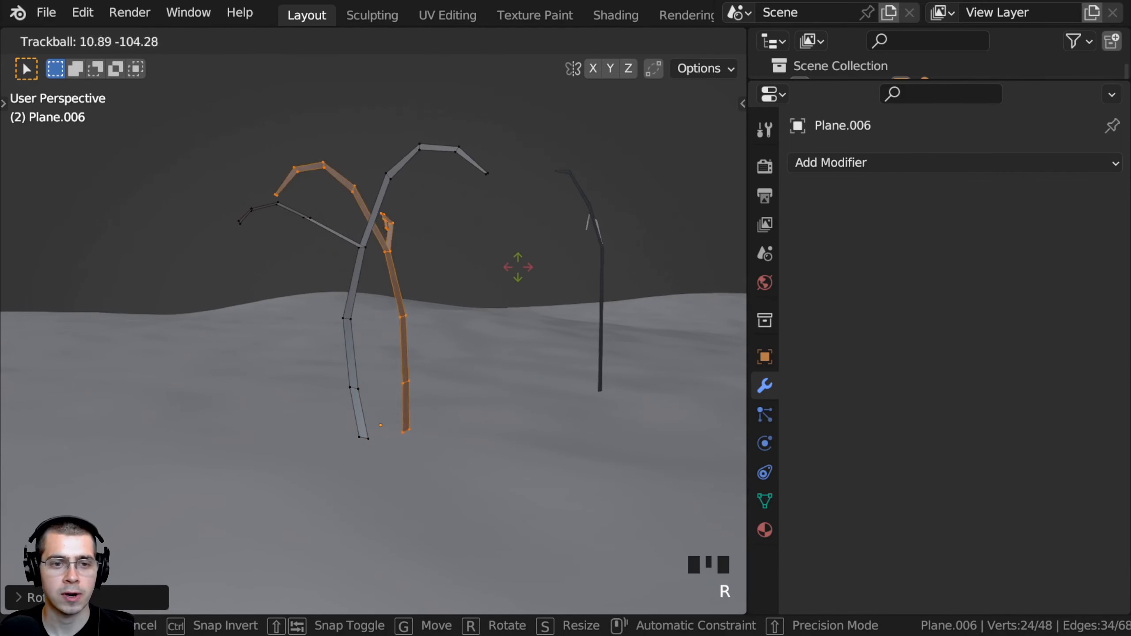
pyautogui.click(483, 245)
# Step: Move the copied stem up against the original's base and tilt it slightly
pyautogui.moveTo(472, 252); pyautogui.dragTo(458, 285, button='middle')
pyautogui.press('g')
pyautogui.click(345, 292)
pyautogui.press('r')
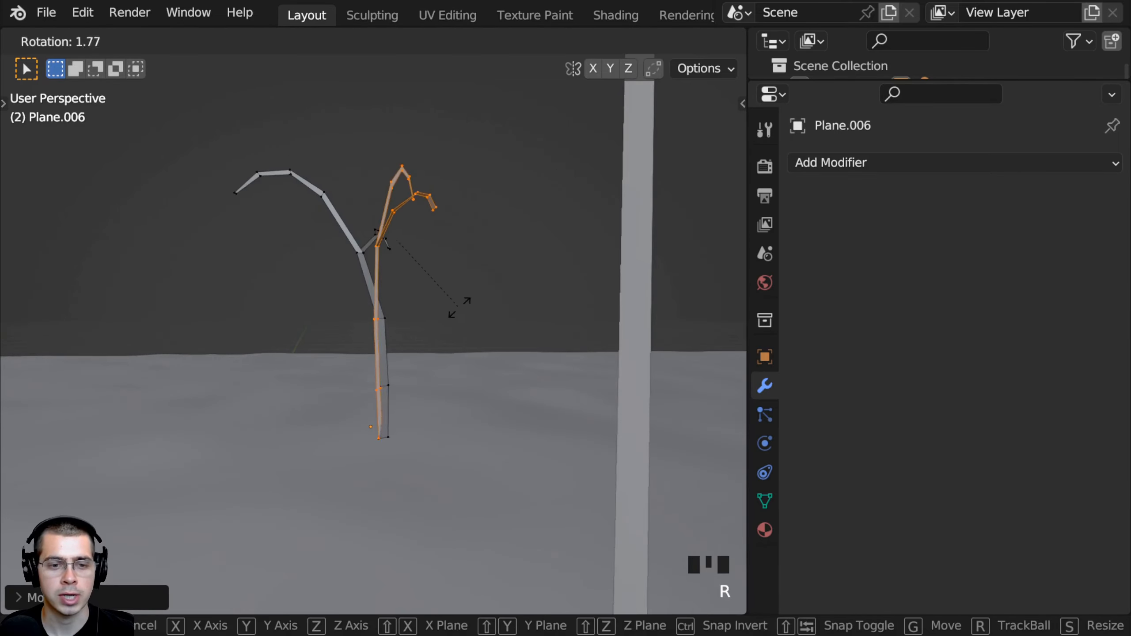
pyautogui.click(463, 311)
pyautogui.press('g')
# Step: Shorten the copied stem along Z and move its base back beside the original's base
pyautogui.moveTo(579, 366); pyautogui.dragTo(585, 343, button='middle')
pyautogui.press('s')
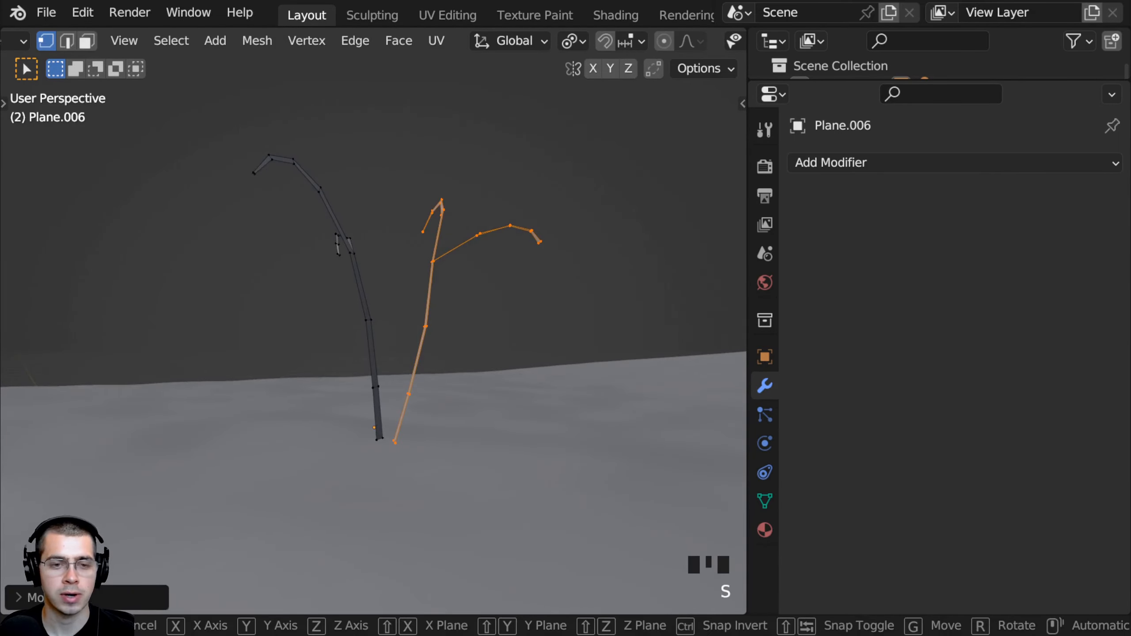
pyautogui.press('z')
pyautogui.click(584, 335)
pyautogui.press('g')
pyautogui.click(569, 380)
pyautogui.moveTo(502, 353); pyautogui.dragTo(444, 239, button='middle')
# Step: Select only the copied stem's side branch, then rotate and move it so it points more steeply upward
pyautogui.hotkey('alt', 'a')
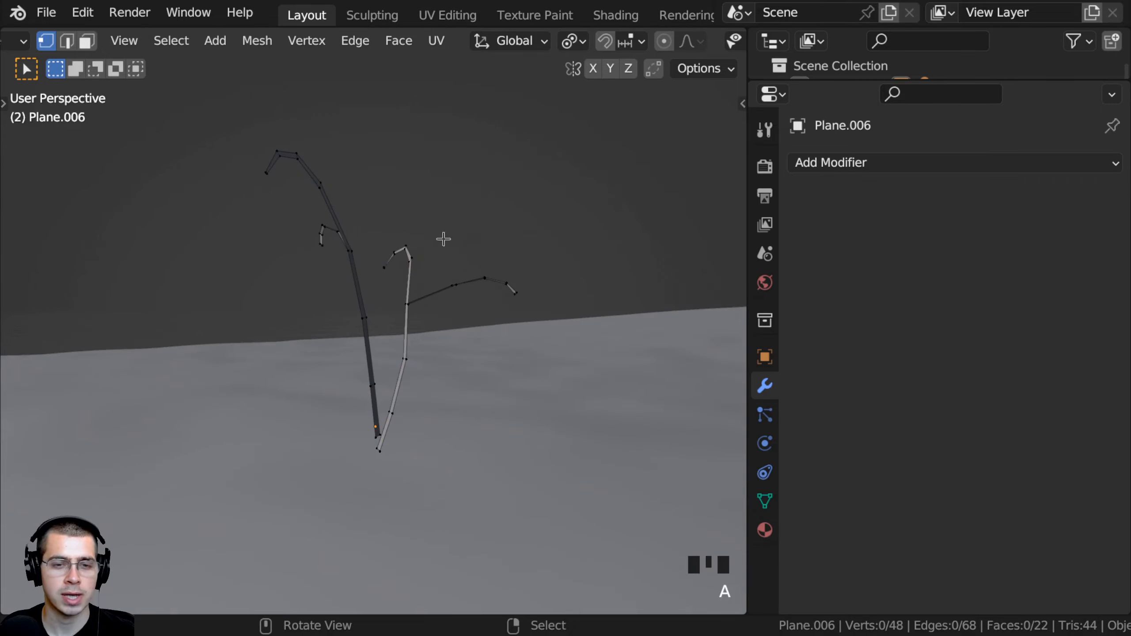
pyautogui.moveTo(537, 362); pyautogui.dragTo(556, 374, button='middle')
pyautogui.press('r')
pyautogui.press('g')
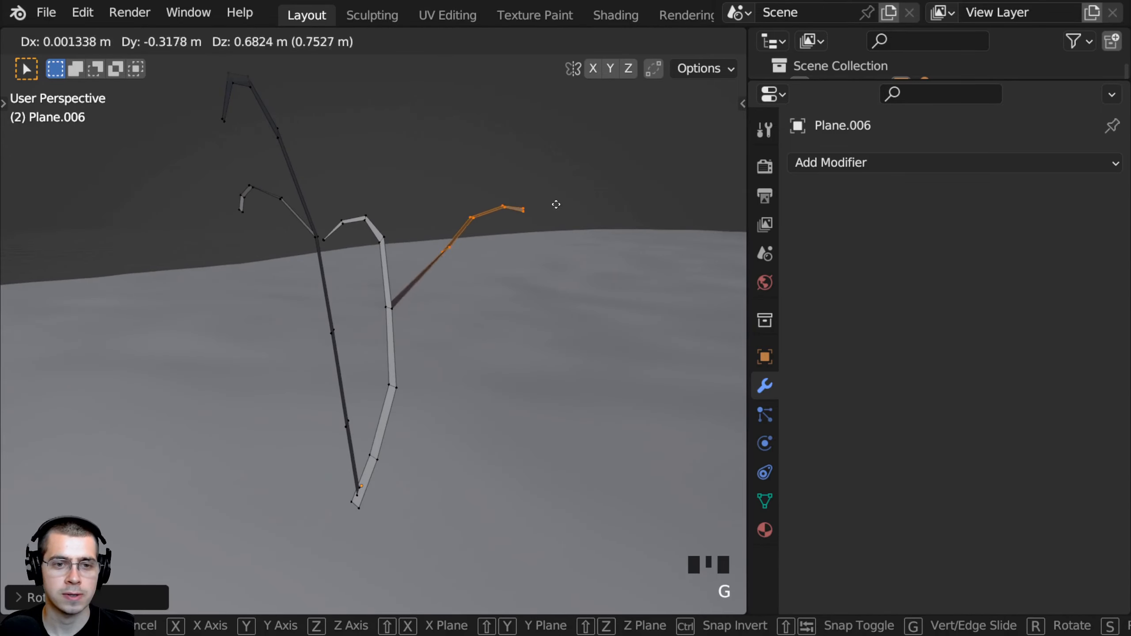
pyautogui.press('r')
pyautogui.click(562, 191)
pyautogui.press('g')
pyautogui.click(469, 253)
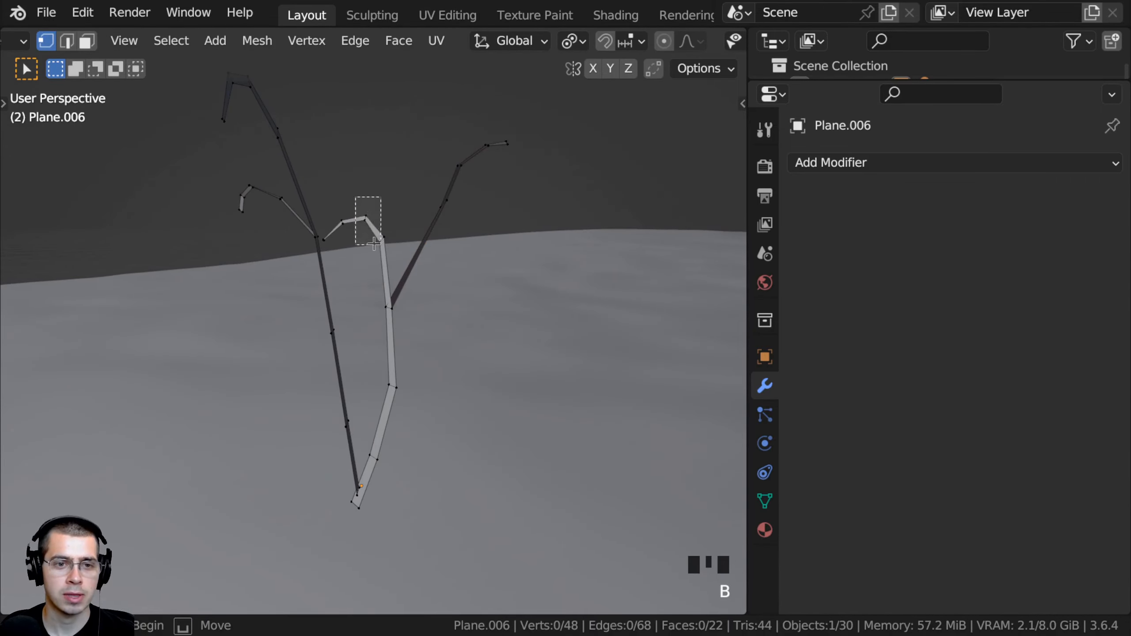
# Step: Box-select the upper vertices of the copied stem's curled tip and move them to reshape it into an upward, outward bend
pyautogui.moveTo(374, 244); pyautogui.dragTo(381, 245)
pyautogui.moveTo(381, 247); pyautogui.dragTo(468, 265, button='middle')
pyautogui.press('g')
pyautogui.rightClick(231, 232)
pyautogui.keyDown('shift'); pyautogui.moveTo(231, 232); pyautogui.dragTo(319, 291, button='middle'); pyautogui.keyUp('shift')
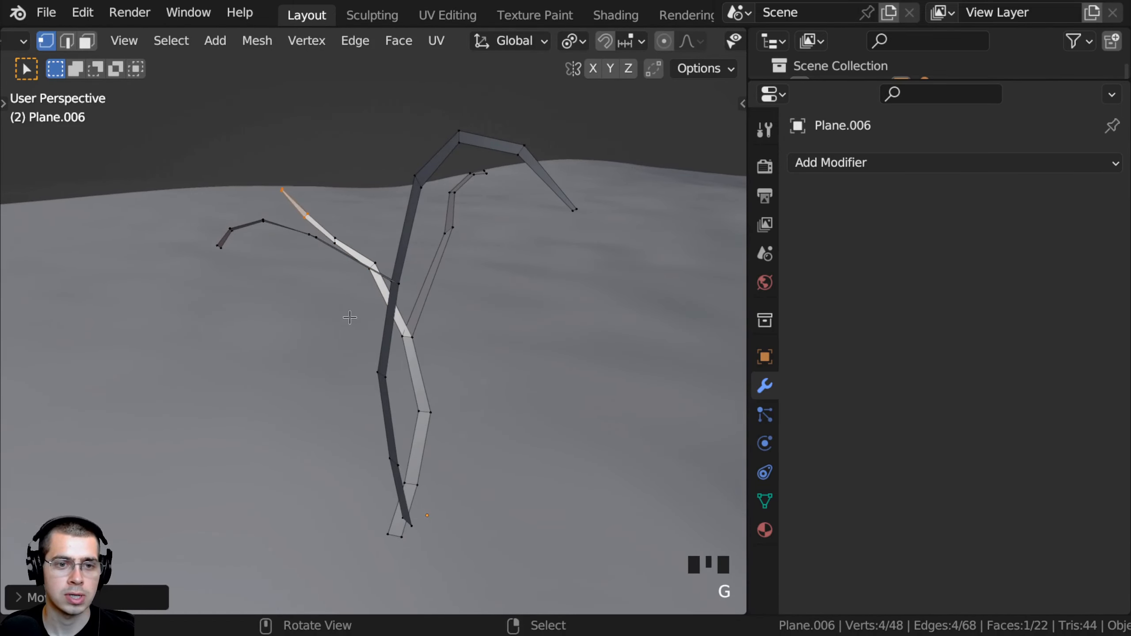
pyautogui.moveTo(350, 318); pyautogui.dragTo(384, 363, button='middle')
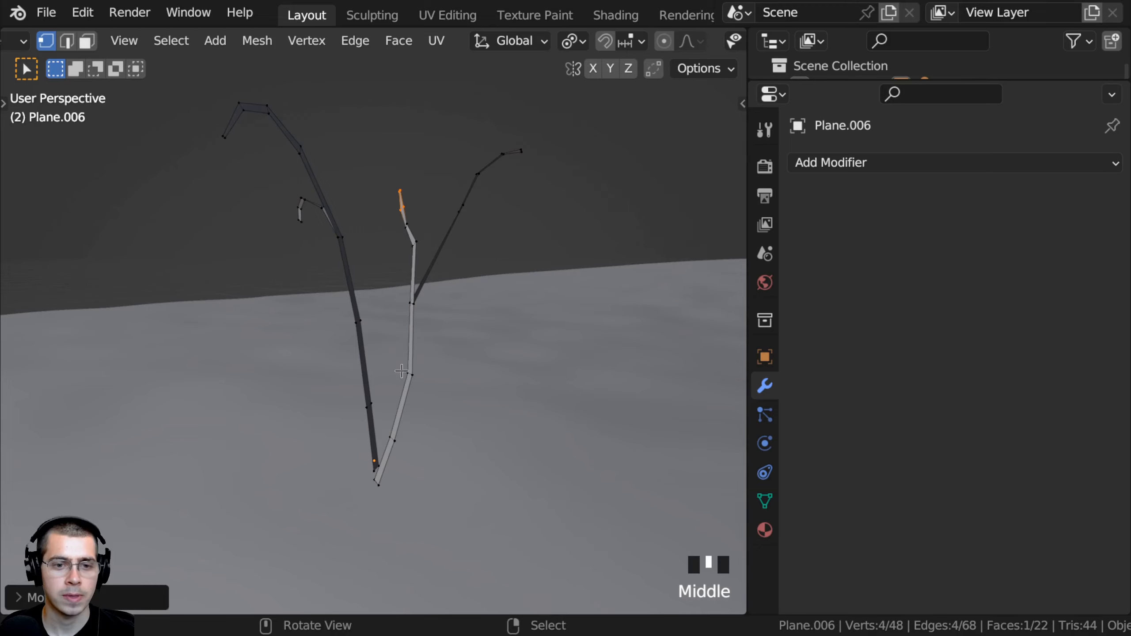
# Step: Start a new side branch by extruding and narrowing the edge at the copied stem's middle joint
pyautogui.click(401, 371)
pyautogui.scroll(2, 446, 429)
pyautogui.moveTo(447, 414); pyautogui.dragTo(405, 384, button='middle')
pyautogui.scroll(-1, 413, 399)
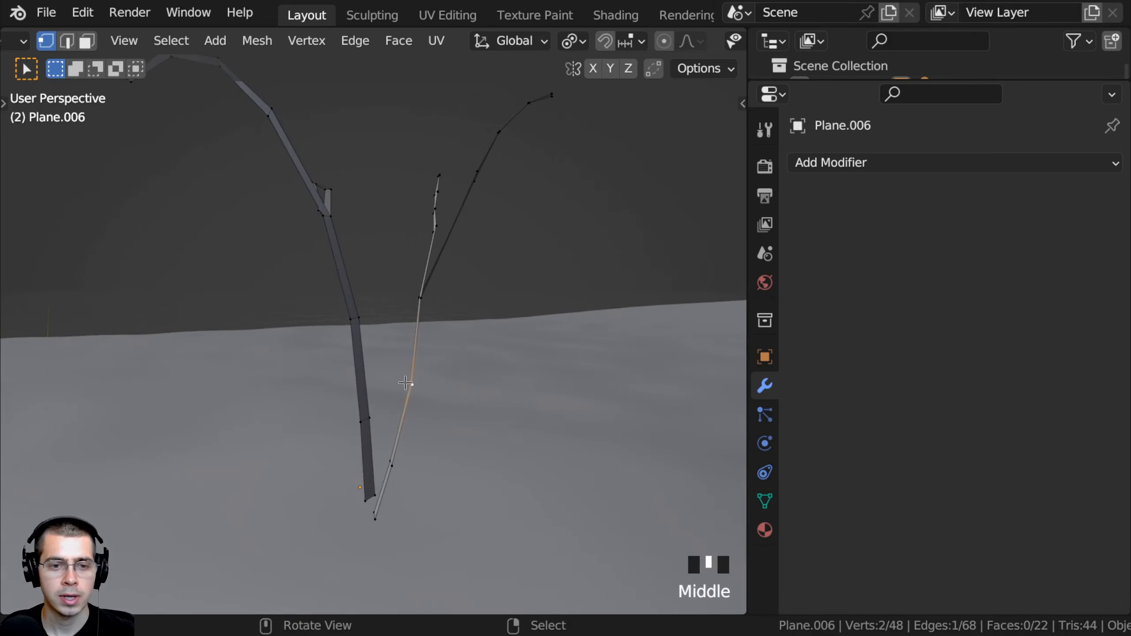
pyautogui.press('s')
pyautogui.moveTo(353, 308); pyautogui.dragTo(396, 312, button='middle')
pyautogui.click(387, 308)
# Step: Extrude further segments to lengthen the new side branch, narrowing it and rotating its tip edge
pyautogui.scroll(-2, 387, 309)
pyautogui.press('e')
pyautogui.click(346, 266)
pyautogui.press('s')
pyautogui.press('g')
pyautogui.press('e')
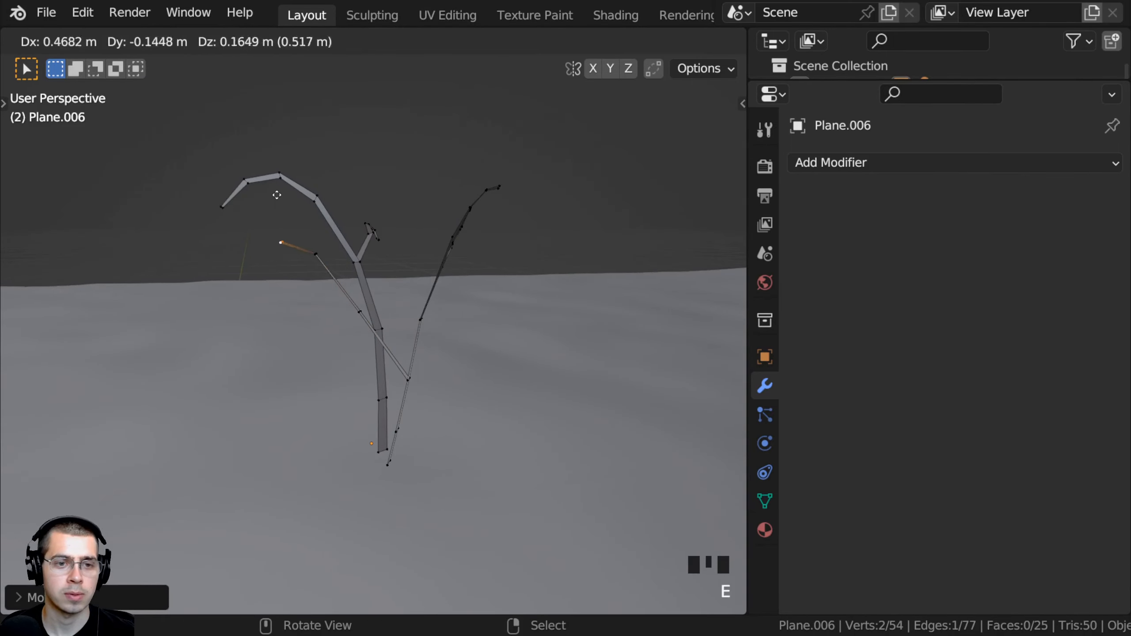
pyautogui.click(260, 191)
pyautogui.press('r')
pyautogui.click(334, 250)
# Step: Reposition the new side branch's joints to give it a smoother arch
pyautogui.press('g')
pyautogui.click(325, 251)
pyautogui.moveTo(326, 280); pyautogui.dragTo(329, 281)
pyautogui.press('g')
pyautogui.click(341, 288)
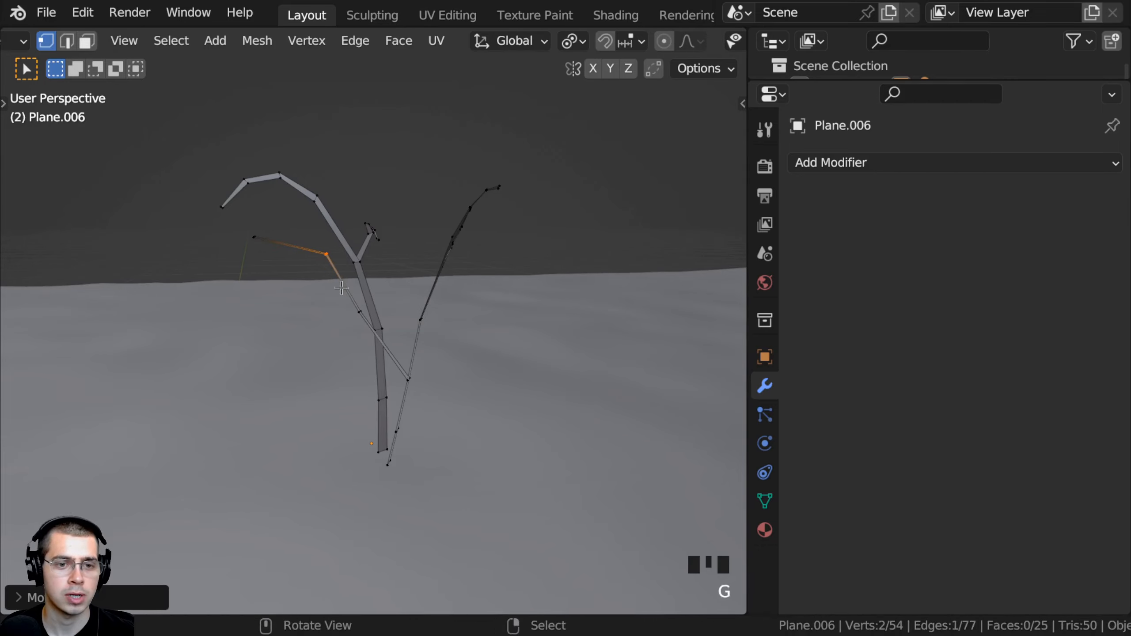
pyautogui.press('g')
pyautogui.click(365, 322)
# Step: Duplicate one lower face of the original stem, rotate it and place it beside the stems as a new stem base
pyautogui.moveTo(365, 321); pyautogui.dragTo(414, 227, button='middle')
pyautogui.click(370, 401)
pyautogui.keyDown('shift'); pyautogui.scroll(2, 370, 401); pyautogui.keyUp('shift')
pyautogui.scroll(3, 370, 401)
pyautogui.hotkey('shift', 'd')
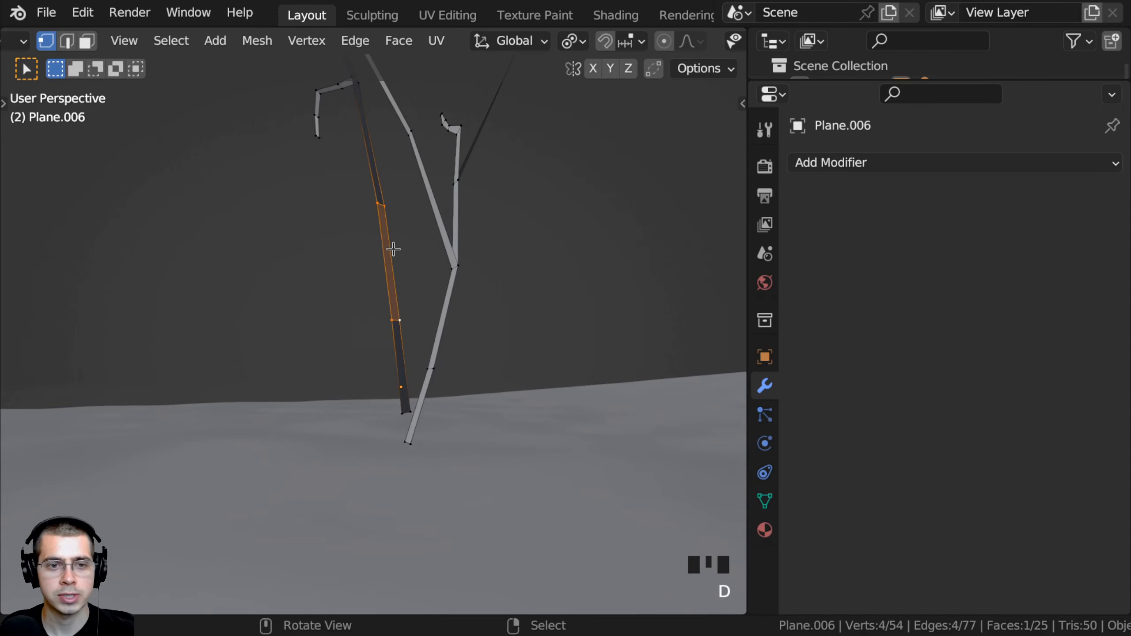
pyautogui.press('r')
pyautogui.press('g')
pyautogui.click(440, 381)
# Step: Select the new base's top edge and extrude it upward in narrowing segments to form a third stem
pyautogui.hotkey('alt', 'a')
pyautogui.press('b')
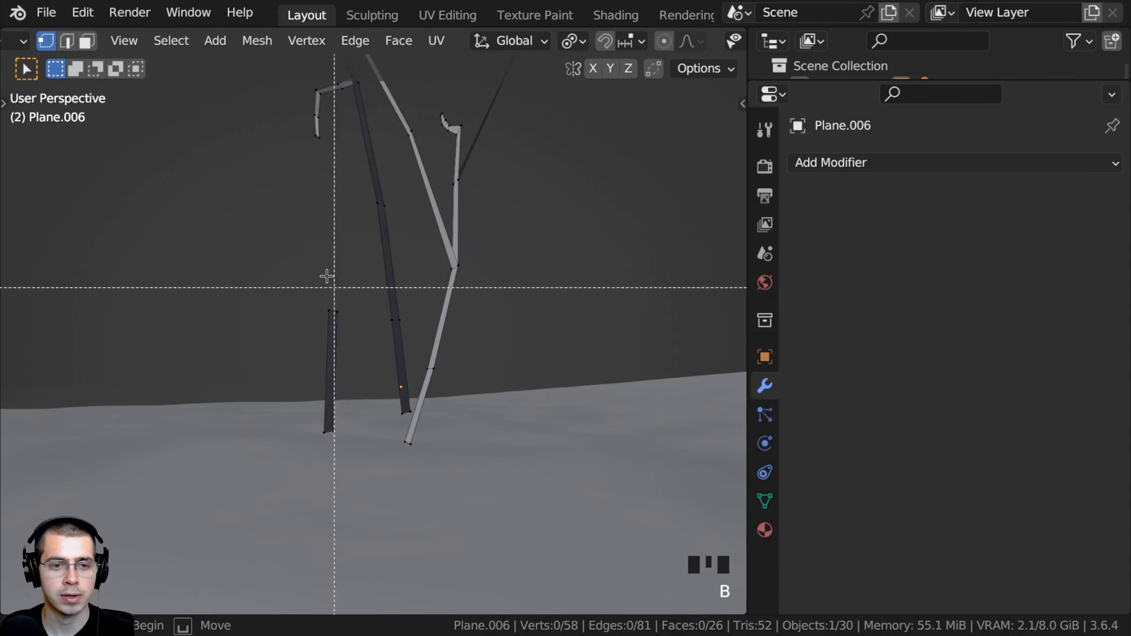
pyautogui.moveTo(379, 336); pyautogui.dragTo(374, 374, button='middle')
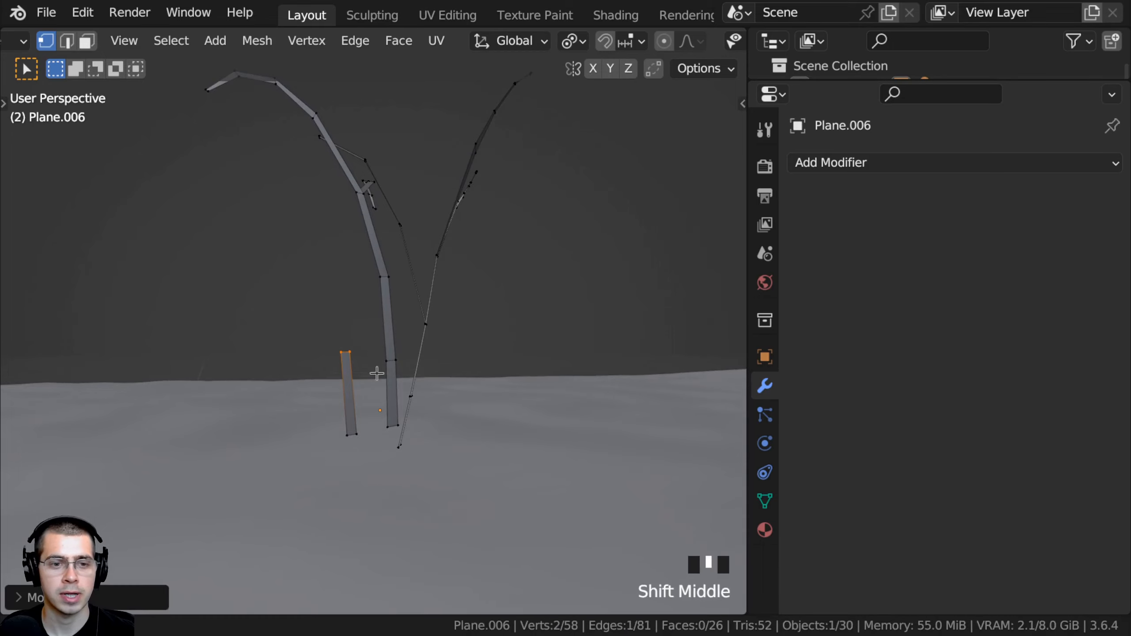
pyautogui.press('e')
pyautogui.press('s')
pyautogui.press('g')
pyautogui.keyDown('shift'); pyautogui.moveTo(366, 319); pyautogui.dragTo(381, 439, button='middle'); pyautogui.keyUp('shift')
pyautogui.press('e')
pyautogui.click(374, 274)
# Step: Extrude a slanted end segment on the third stem and scale its top edge down to a thin tip
pyautogui.moveTo(374, 275); pyautogui.dragTo(418, 287, button='middle')
pyautogui.press('e')
pyautogui.click(435, 249)
pyautogui.moveTo(435, 250); pyautogui.dragTo(443, 248, button='middle')
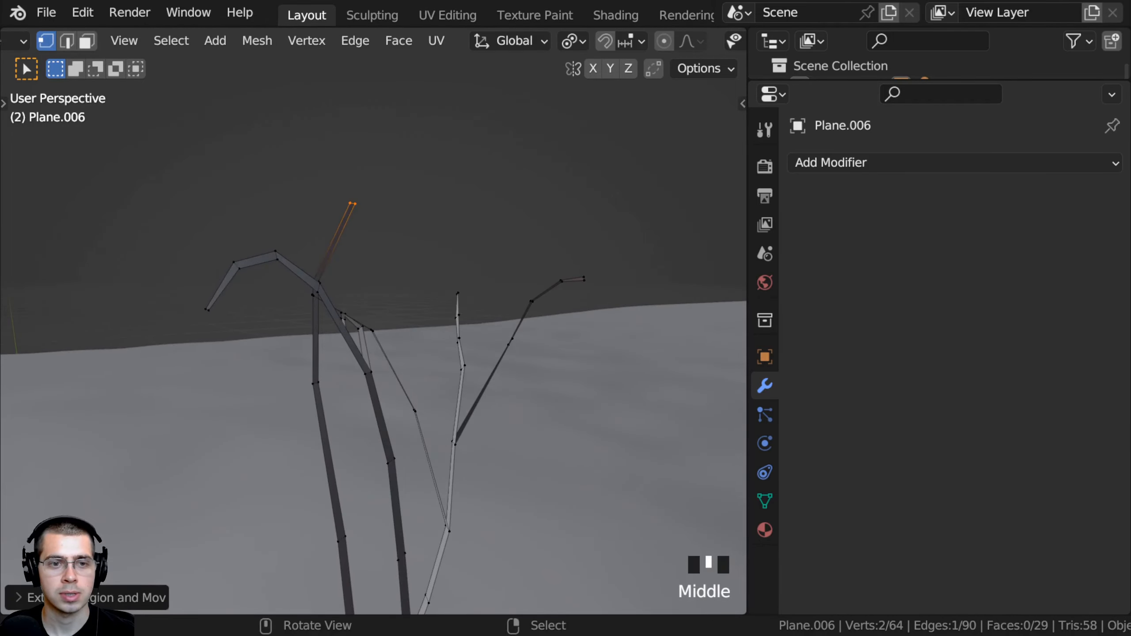
pyautogui.press('s')
pyautogui.click(407, 231)
pyautogui.moveTo(466, 191); pyautogui.dragTo(308, 259, button='middle')
# Step: Select all the stems, duplicate them slightly to the side and rotate the copied cluster about the Z axis
pyautogui.press('a')
pyautogui.keyDown('shift'); pyautogui.moveTo(344, 420); pyautogui.dragTo(347, 392, button='middle'); pyautogui.keyUp('shift')
pyautogui.keyDown('shift'); pyautogui.moveTo(347, 392); pyautogui.dragTo(401, 365, button='middle'); pyautogui.keyUp('shift')
pyautogui.hotkey('shift', 'd')
pyautogui.click(448, 390)
pyautogui.press('r')
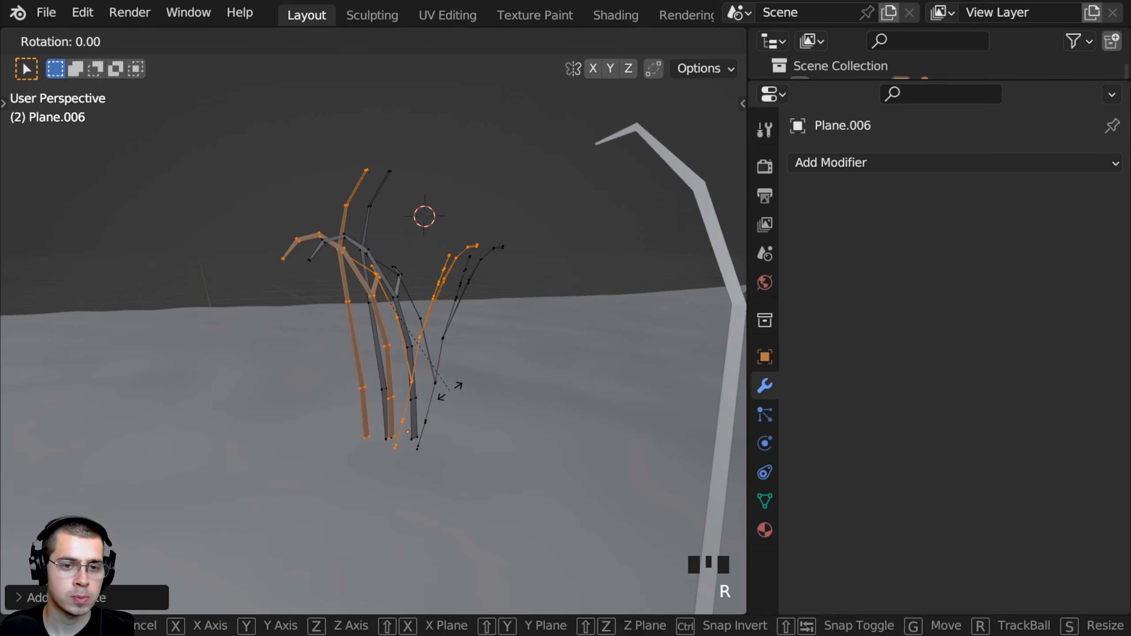
pyautogui.press('z')
pyautogui.click(556, 290)
# Step: Shorten the copied cluster along Z, scale it down overall, tilt it and move it next to the original stems
pyautogui.press('s')
pyautogui.press('z')
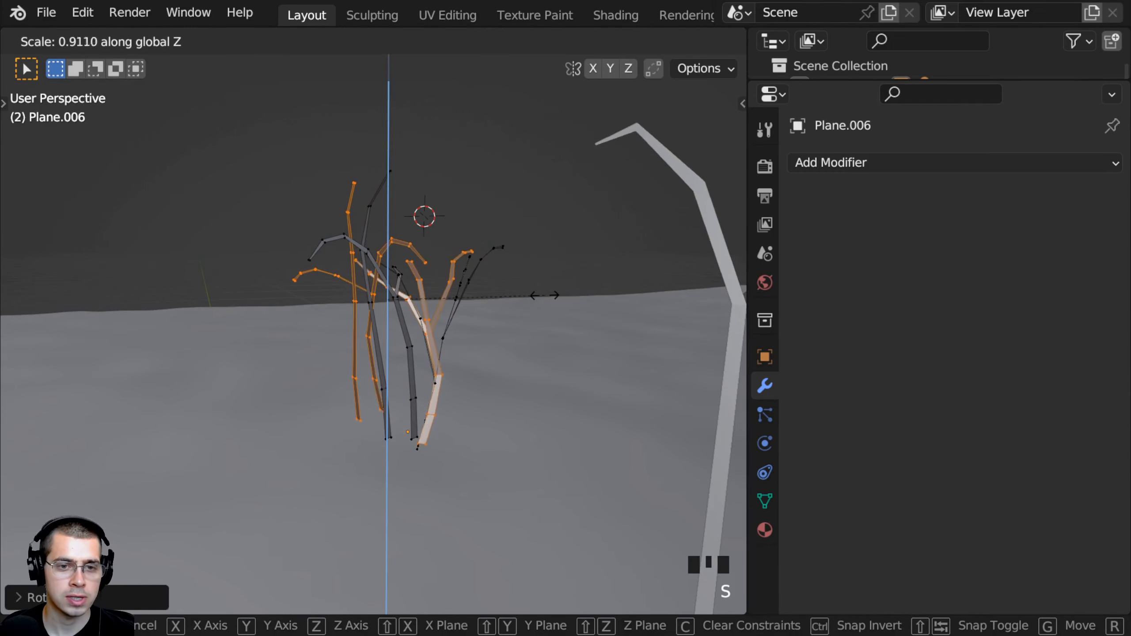
pyautogui.click(495, 309)
pyautogui.press('s')
pyautogui.click(477, 344)
pyautogui.press('r')
pyautogui.click(469, 350)
pyautogui.press('g')
pyautogui.click(467, 369)
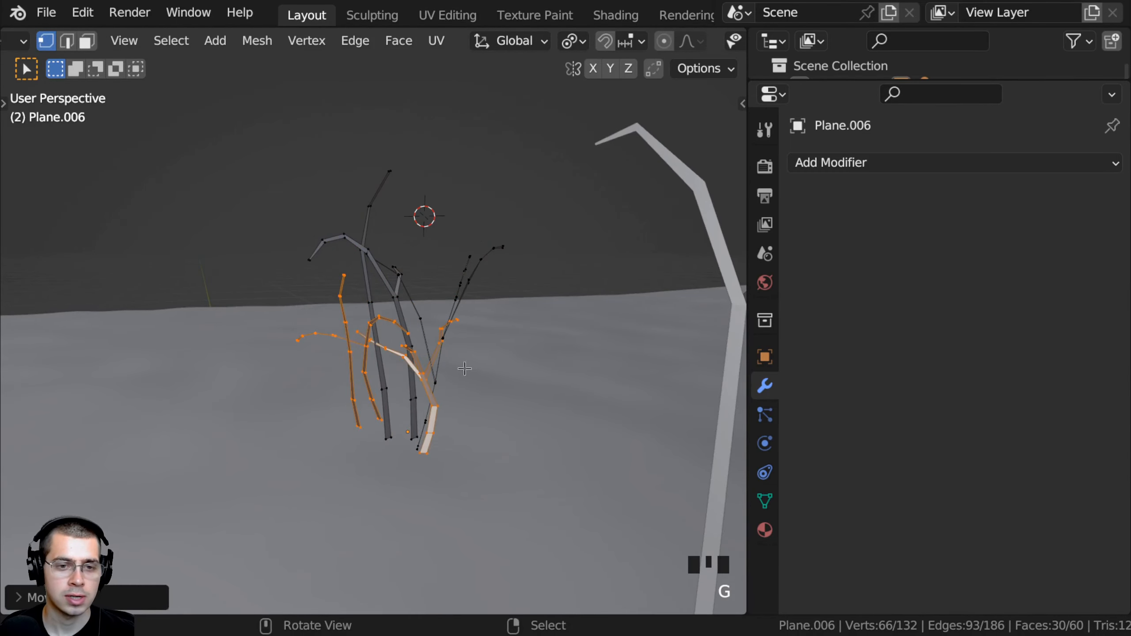
# Step: Move the copied cluster closer to the original stems and rotate it to a more upright angle
pyautogui.press('g')
pyautogui.moveTo(467, 369); pyautogui.dragTo(462, 345, button='middle')
pyautogui.click(460, 378)
pyautogui.press('r')
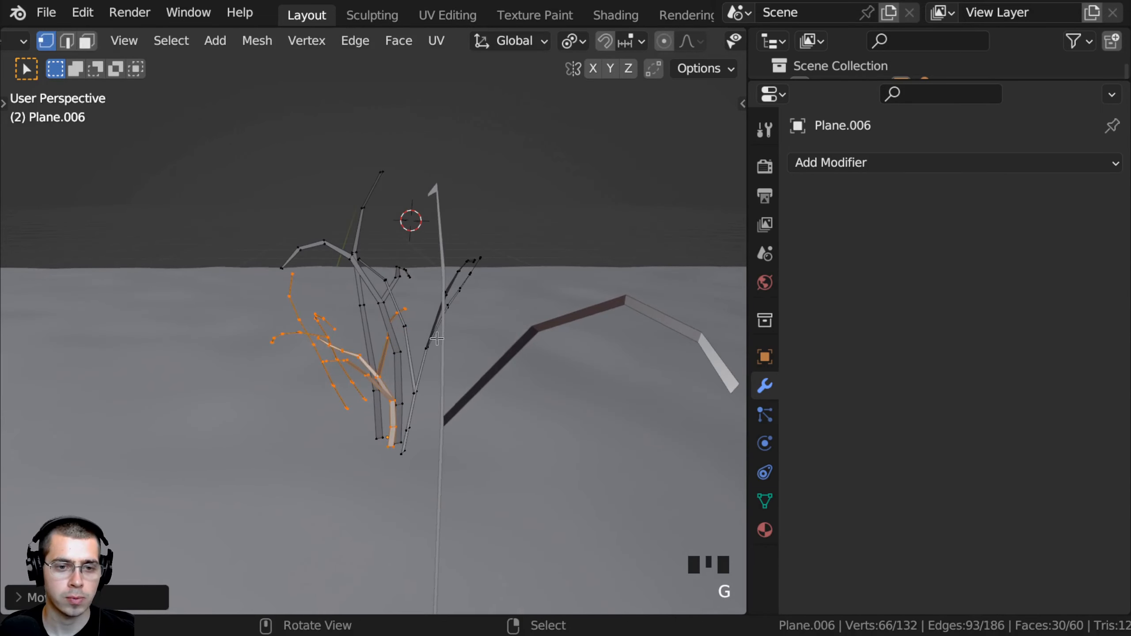
pyautogui.scroll(2, 437, 338)
pyautogui.press('r')
pyautogui.click(499, 381)
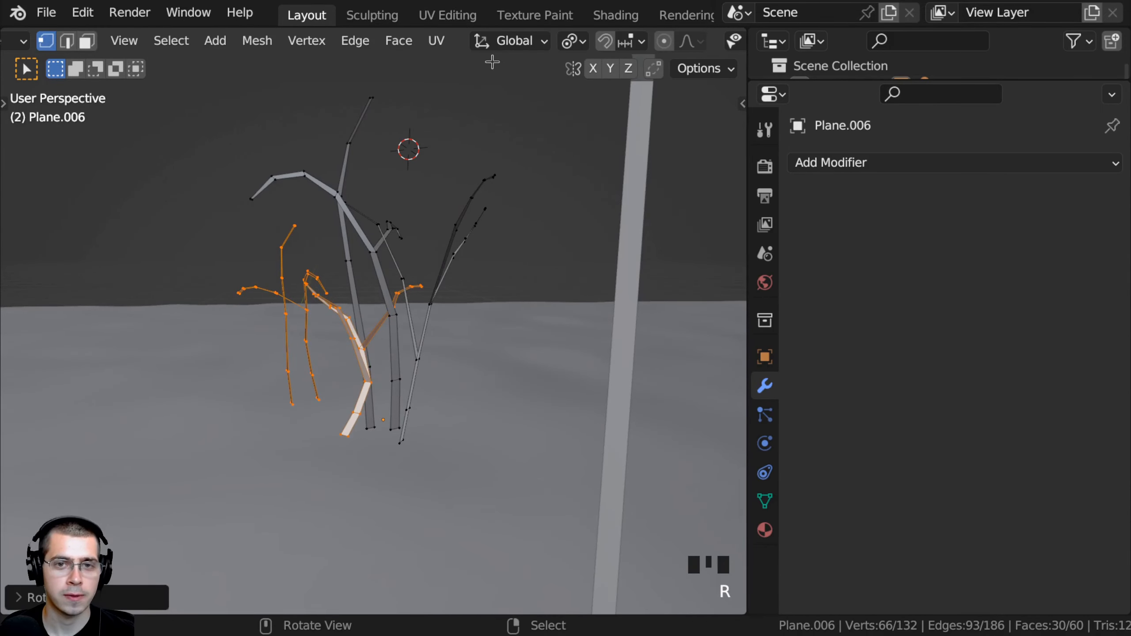
# Step: Set the transform pivot point to Median Point and rotate the copied cluster as a whole
pyautogui.click(570, 42)
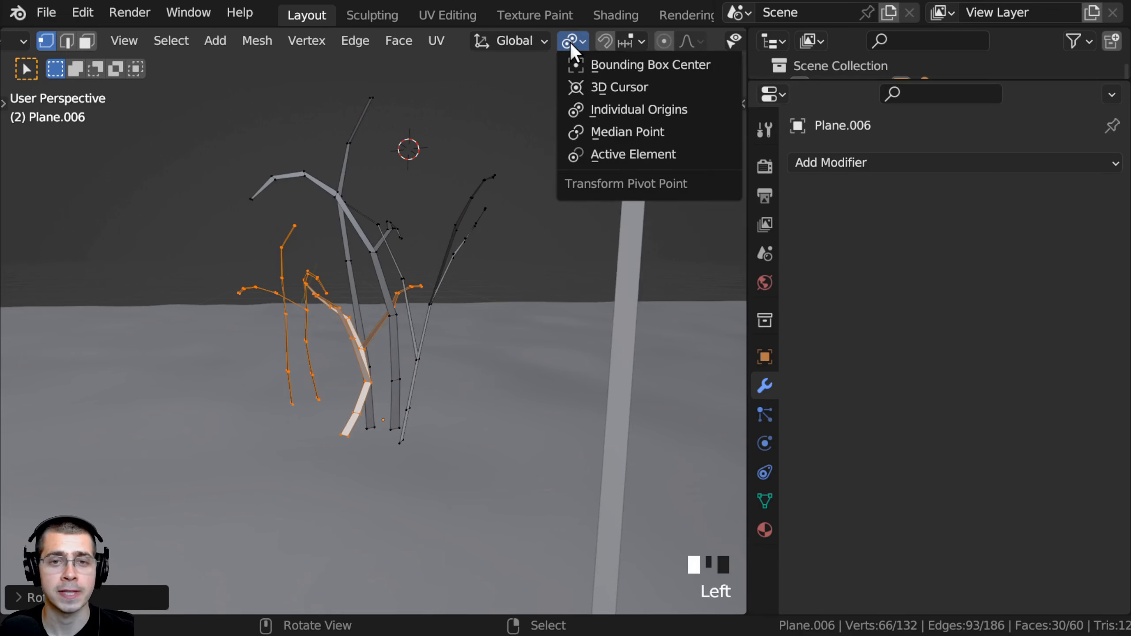
pyautogui.click(607, 131)
pyautogui.press('r')
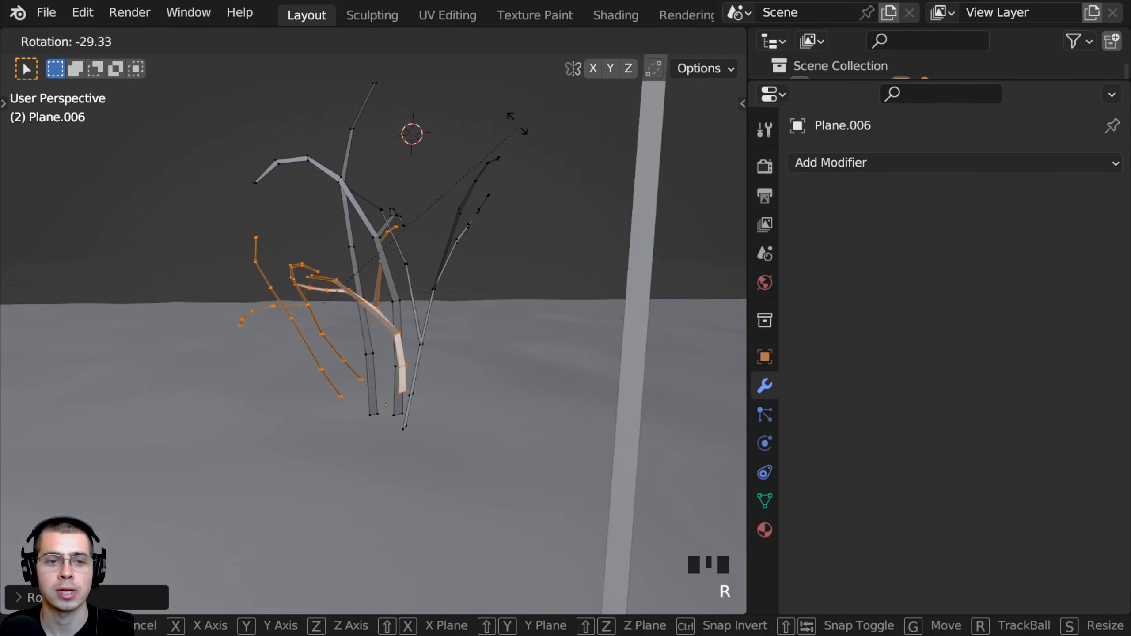
pyautogui.click(497, 274)
pyautogui.press('r')
pyautogui.click(539, 337)
# Step: Adjust the copied cluster's overall scale and move it lower beside the original stems
pyautogui.press('g')
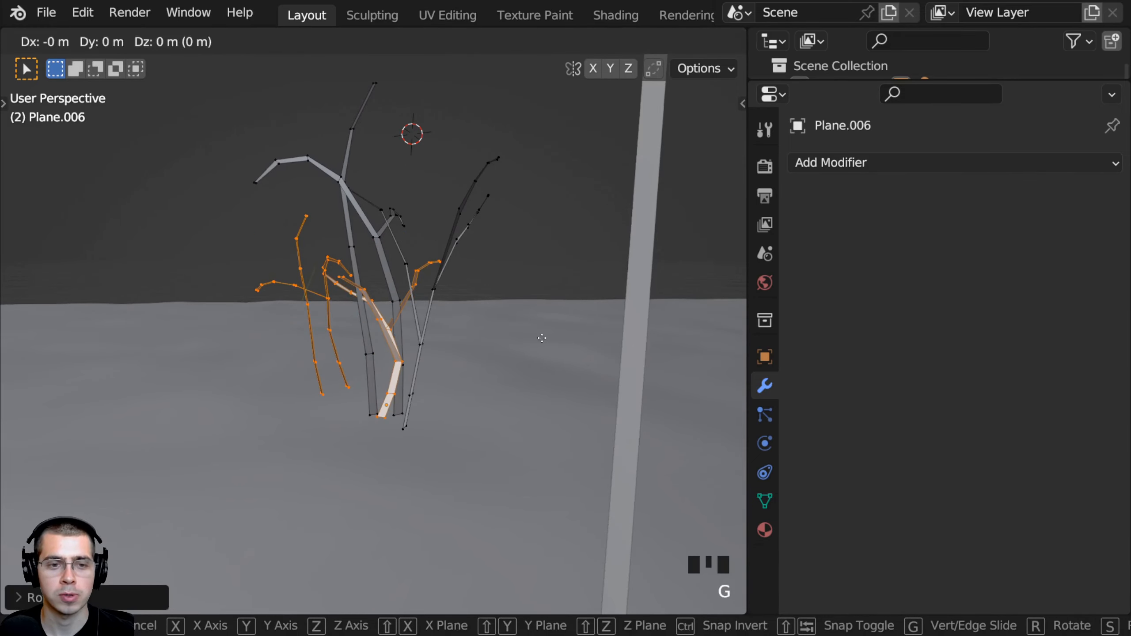
pyautogui.click(540, 339)
pyautogui.press('s')
pyautogui.press('g')
pyautogui.click(557, 386)
# Step: Tilt the copied cluster slightly from another viewing angle and shift it toward the original stems
pyautogui.moveTo(555, 384); pyautogui.dragTo(469, 356, button='middle')
pyautogui.press('r')
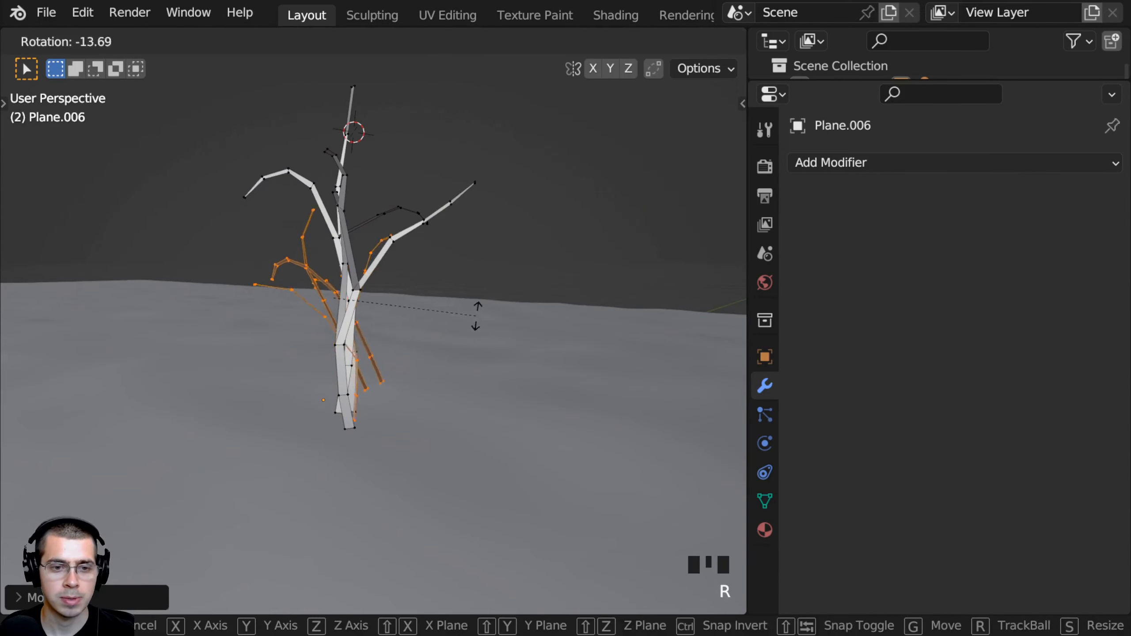
pyautogui.click(475, 314)
pyautogui.press('g')
pyautogui.click(435, 316)
# Step: Rotate the copied cluster about the Z axis and move it so its stems surround the originals
pyautogui.press('r')
pyautogui.press('z')
pyautogui.click(392, 176)
pyautogui.moveTo(392, 176); pyautogui.dragTo(423, 267, button='middle')
pyautogui.press('g')
pyautogui.click(408, 277)
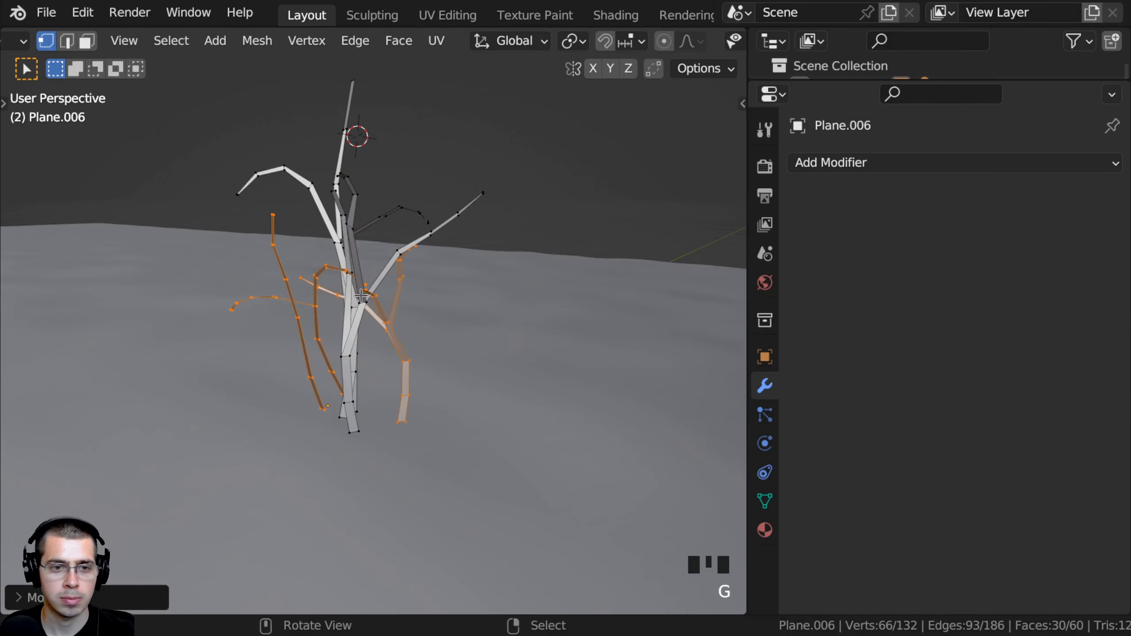
# Step: Box-select the upper part of the copied cluster's outermost stem and rotate it to bend the stem outward
pyautogui.moveTo(351, 267); pyautogui.dragTo(365, 243, button='middle')
pyautogui.press('a')
pyautogui.press('b')
pyautogui.moveTo(296, 201); pyautogui.dragTo(178, 391)
pyautogui.press('r')
pyautogui.click(280, 193)
# Step: Box-select the end of the cluster's low side branch, rotate it to bend the branch, and return to Object Mode
pyautogui.press('a')
pyautogui.press('b')
pyautogui.moveTo(191, 379); pyautogui.dragTo(249, 378, button='middle')
pyautogui.scroll(2, 285, 383)
pyautogui.moveTo(366, 414); pyautogui.dragTo(383, 370, button='middle')
pyautogui.press('r')
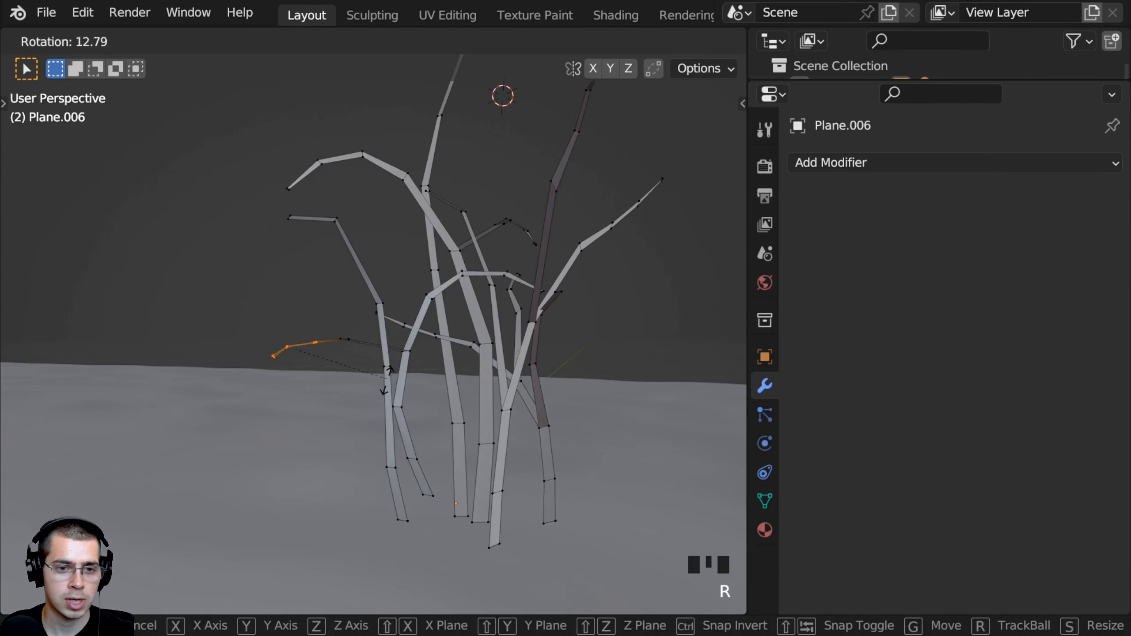
pyautogui.click(375, 362)
pyautogui.scroll(5, 370, 366)
pyautogui.press('r')
pyautogui.click(352, 379)
pyautogui.press('b')
pyautogui.press('Tab')
pyautogui.scroll(-8, 468, 343)
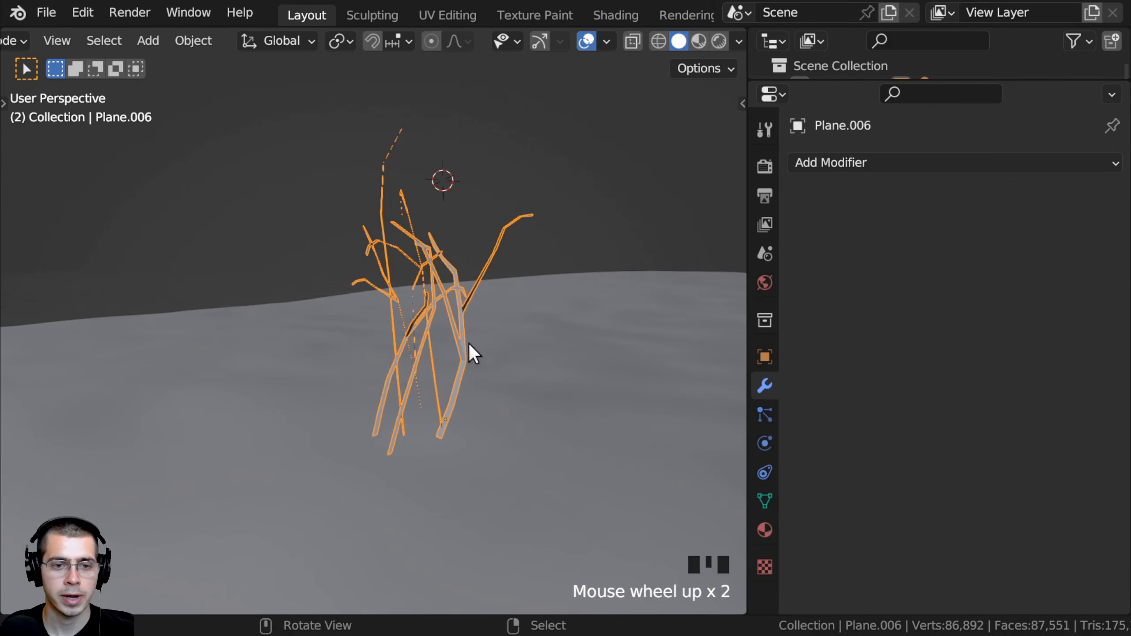
# Step: Duplicate the single forked stem and place the copy farther out beside it, away from the stem cluster
pyautogui.press('a')
pyautogui.moveTo(440, 270); pyautogui.dragTo(449, 352, button='middle')
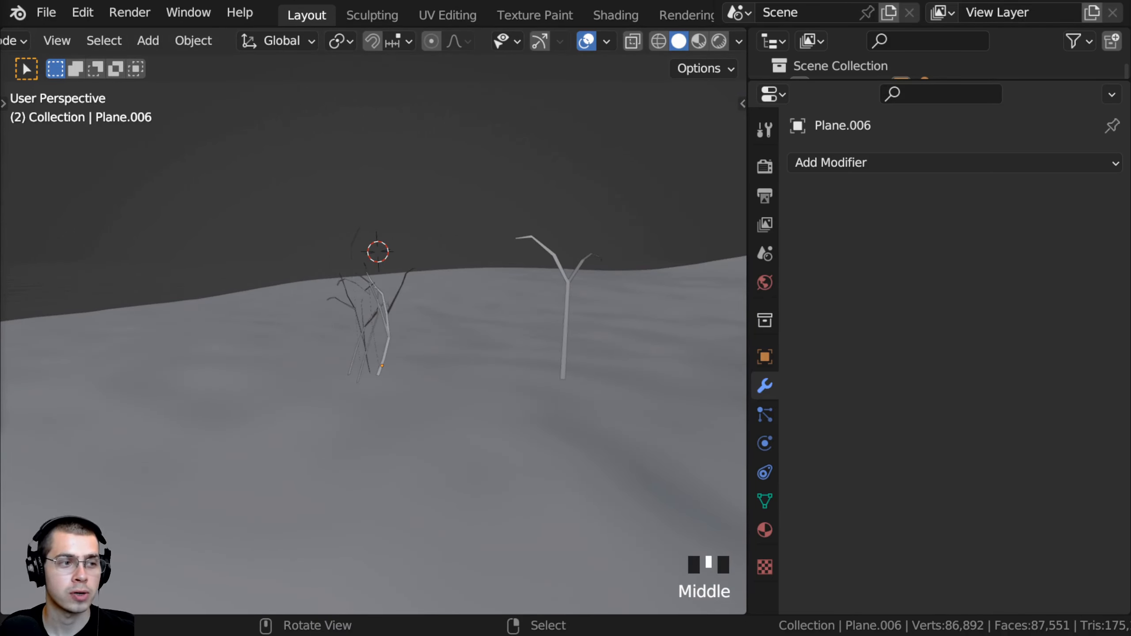
pyautogui.moveTo(143, 295); pyautogui.dragTo(260, 285, button='middle')
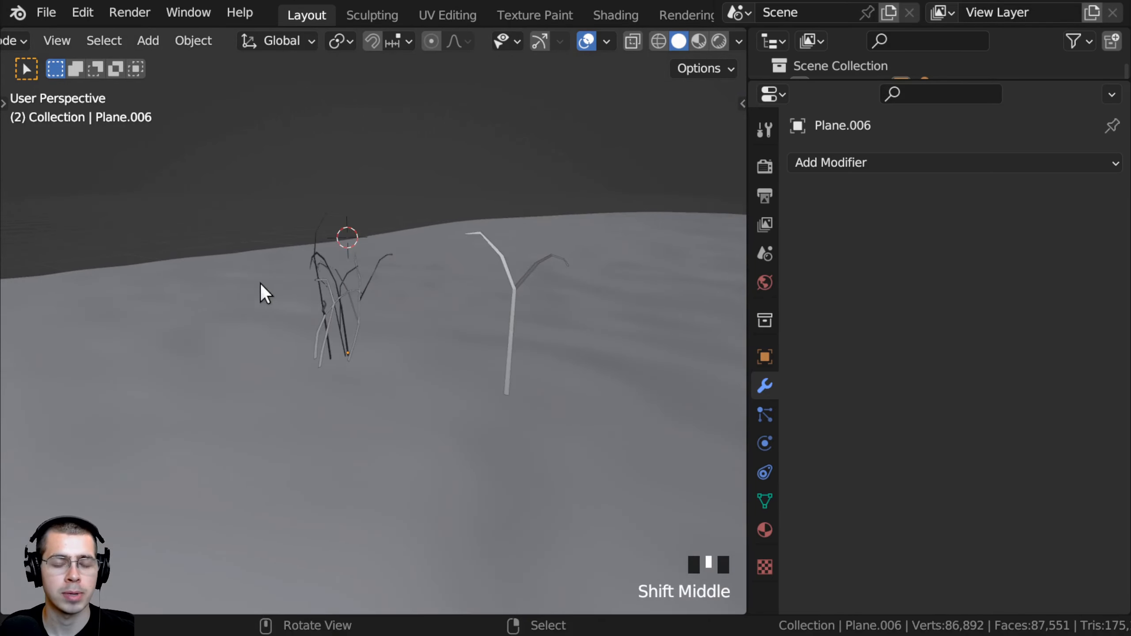
pyautogui.moveTo(365, 302); pyautogui.dragTo(379, 287, button='middle')
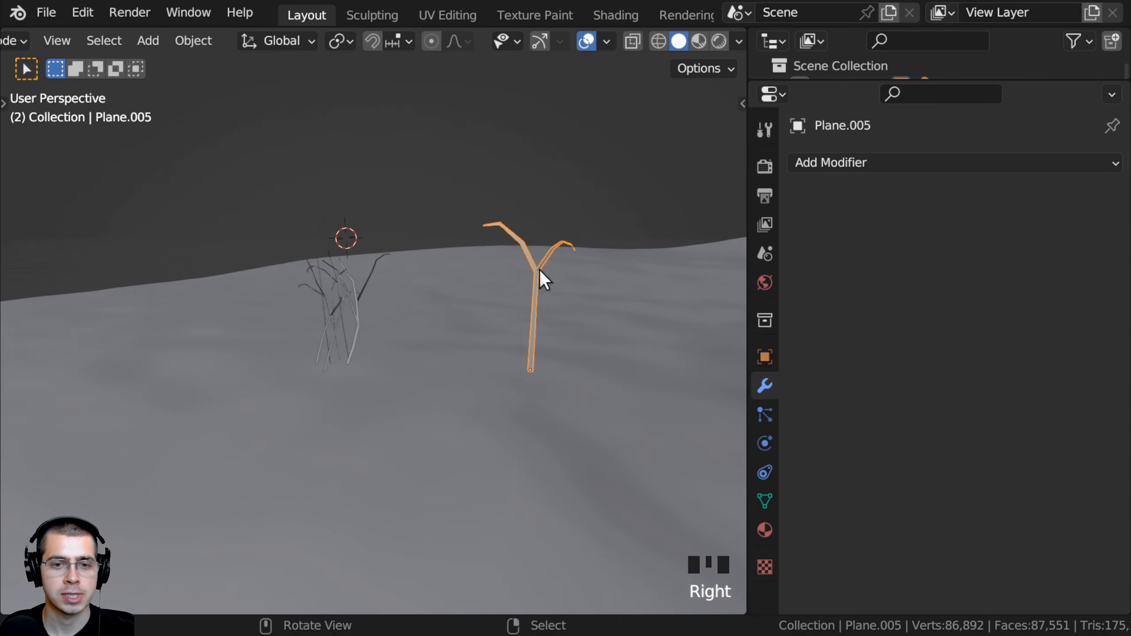
pyautogui.keyDown('shift'); pyautogui.moveTo(541, 278); pyautogui.dragTo(358, 330, button='middle'); pyautogui.keyUp('shift')
pyautogui.hotkey('shift', 'd')
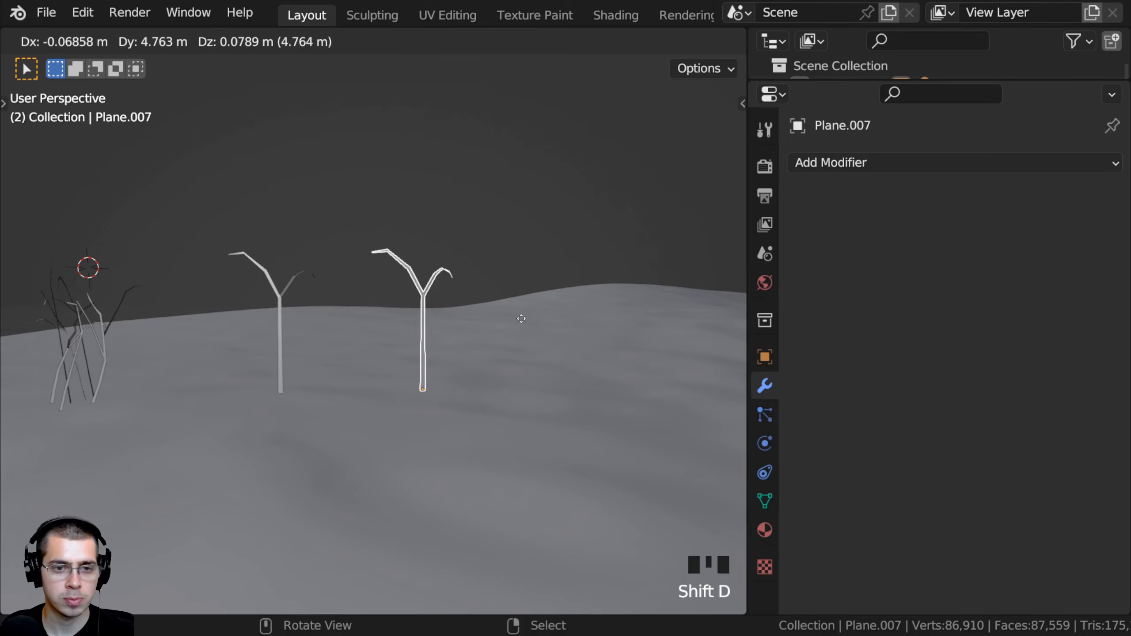
pyautogui.click(556, 311)
pyautogui.moveTo(556, 311); pyautogui.dragTo(649, 321, button='middle')
# Step: Move the copied forked stem to the opposite side of the cluster and bring the original forked stem closer
pyautogui.press('g')
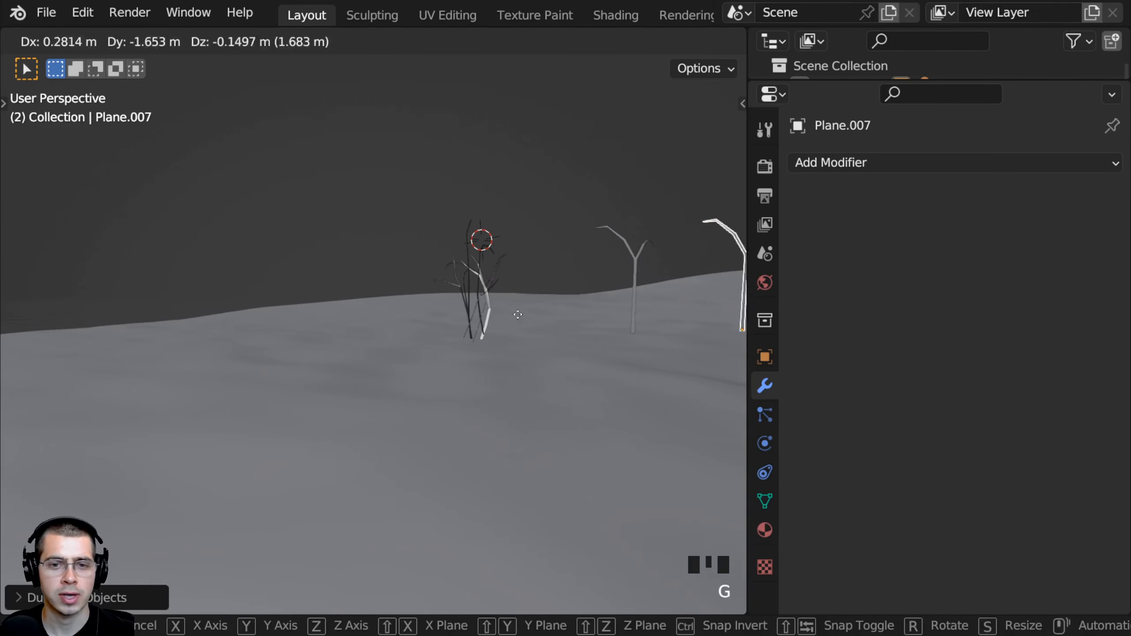
pyautogui.click(289, 323)
pyautogui.keyDown('shift'); pyautogui.moveTo(613, 270); pyautogui.dragTo(532, 287, button='middle'); pyautogui.keyUp('shift')
pyautogui.press('g')
pyautogui.click(460, 279)
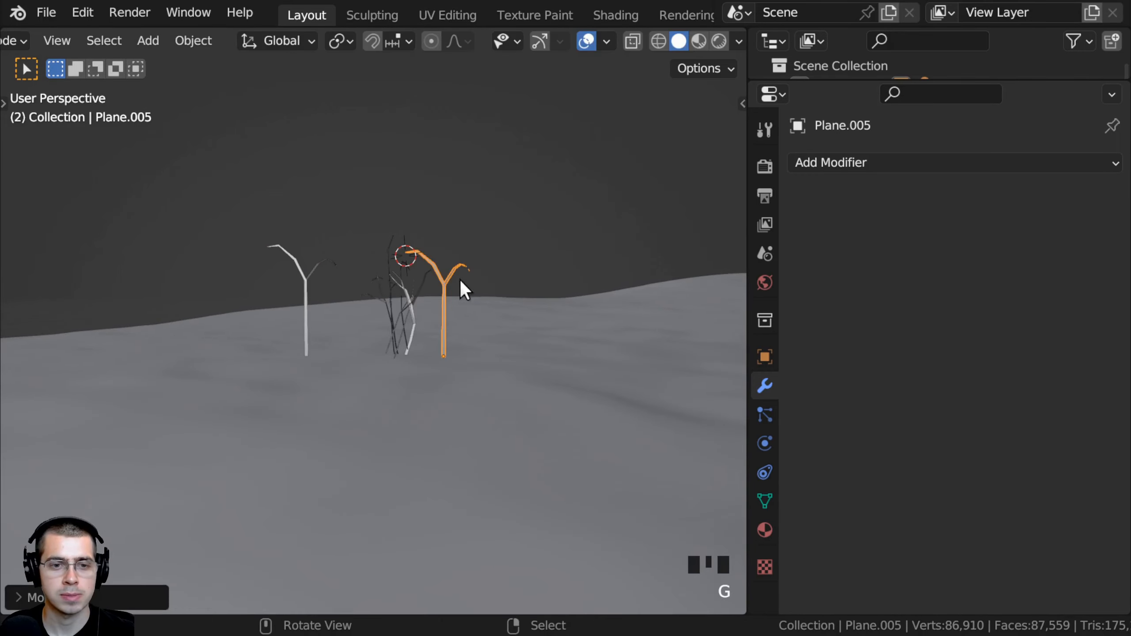
# Step: Scale down the original forked stem and move it slightly away from the cluster
pyautogui.scroll(4, 459, 280)
pyautogui.press('s')
pyautogui.click(518, 287)
pyautogui.press('g')
pyautogui.click(539, 288)
# Step: Enlarge the stem cluster slightly and shift it toward the copied forked stem
pyautogui.click(456, 279)
pyautogui.press('s')
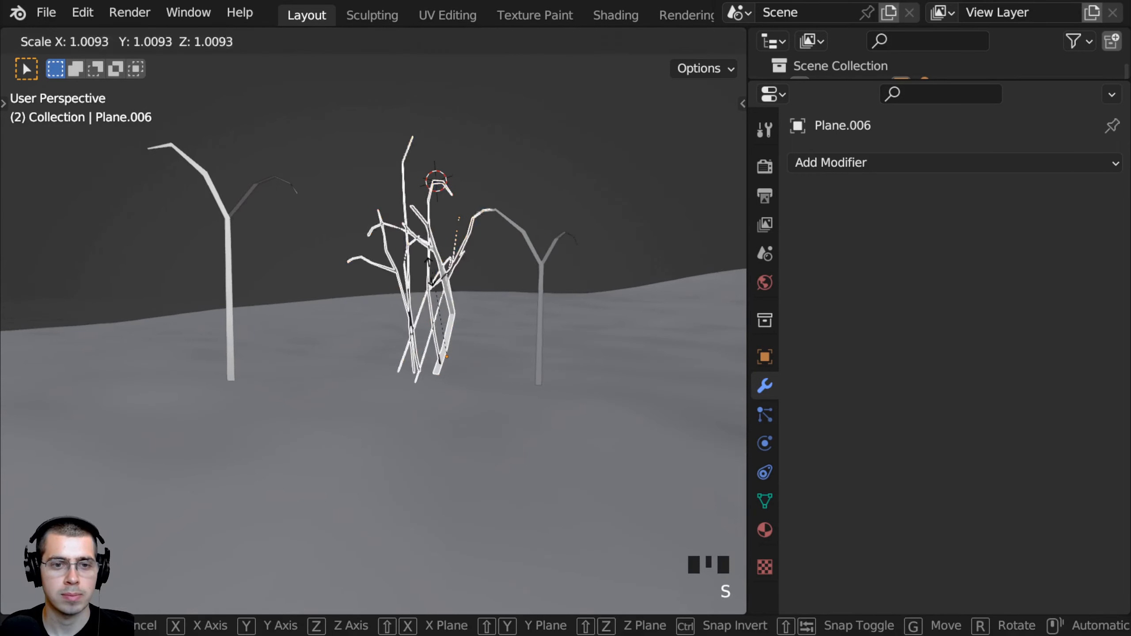
pyautogui.click(233, 245)
pyautogui.press('g')
pyautogui.click(259, 243)
# Step: Adjust the copied forked stem's scale and reposition it beside the cluster
pyautogui.press('s')
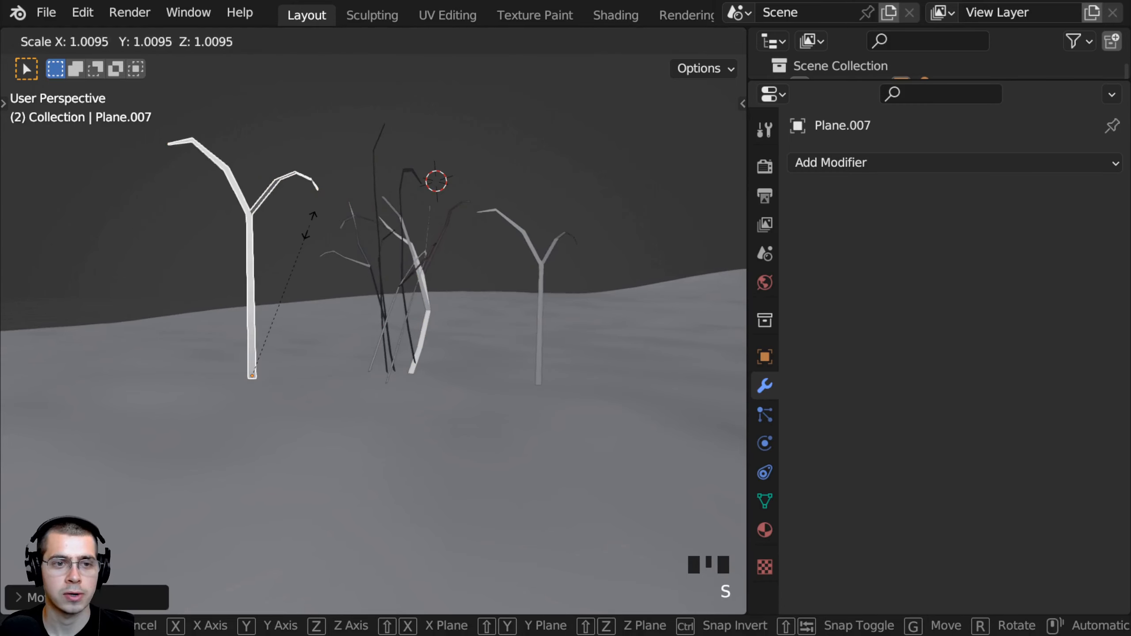
pyautogui.moveTo(312, 229); pyautogui.dragTo(400, 277, button='middle')
pyautogui.rightClick(374, 258)
pyautogui.press('g')
pyautogui.click(400, 277)
# Step: Edit the copied forked stem's mesh and delete the vertices of the branch facing away from the cluster
pyautogui.press('Tab')
pyautogui.keyDown('shift'); pyautogui.moveTo(324, 257); pyautogui.dragTo(339, 299, button='middle'); pyautogui.keyUp('shift')
pyautogui.press('a')
pyautogui.press('a')
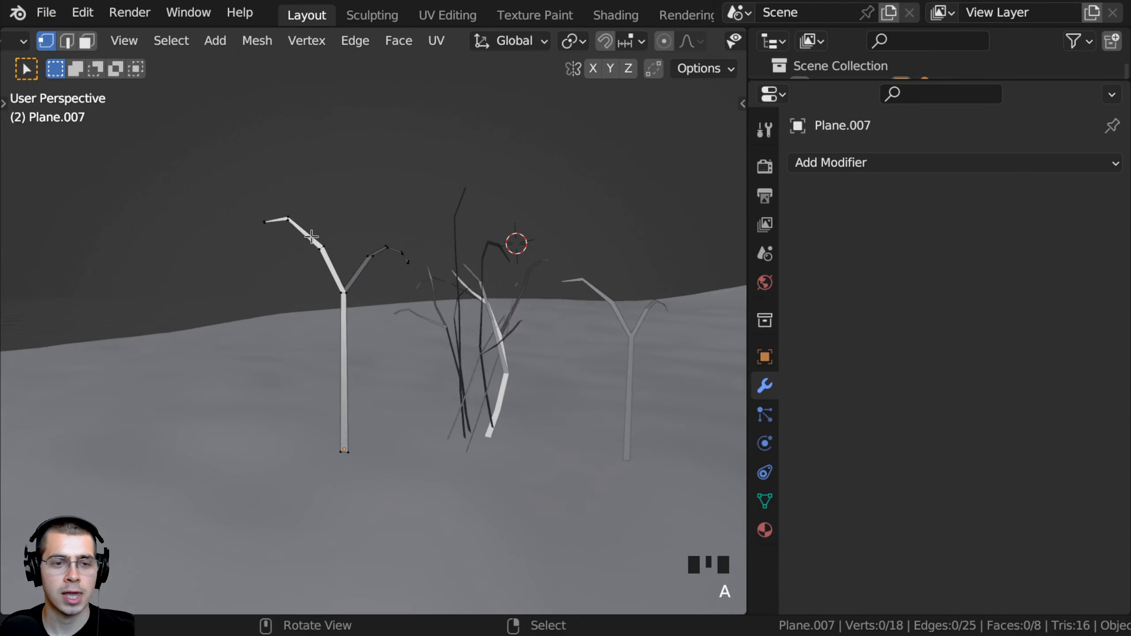
pyautogui.moveTo(326, 283); pyautogui.dragTo(326, 282)
pyautogui.keyDown('shift'); pyautogui.moveTo(326, 283); pyautogui.dragTo(238, 199, button='middle'); pyautogui.keyUp('shift')
pyautogui.press('x')
pyautogui.click(266, 174)
# Step: Box-select the copied stem's remaining branch, rotate it, and move it upward to make a taller curved stem
pyautogui.press('b')
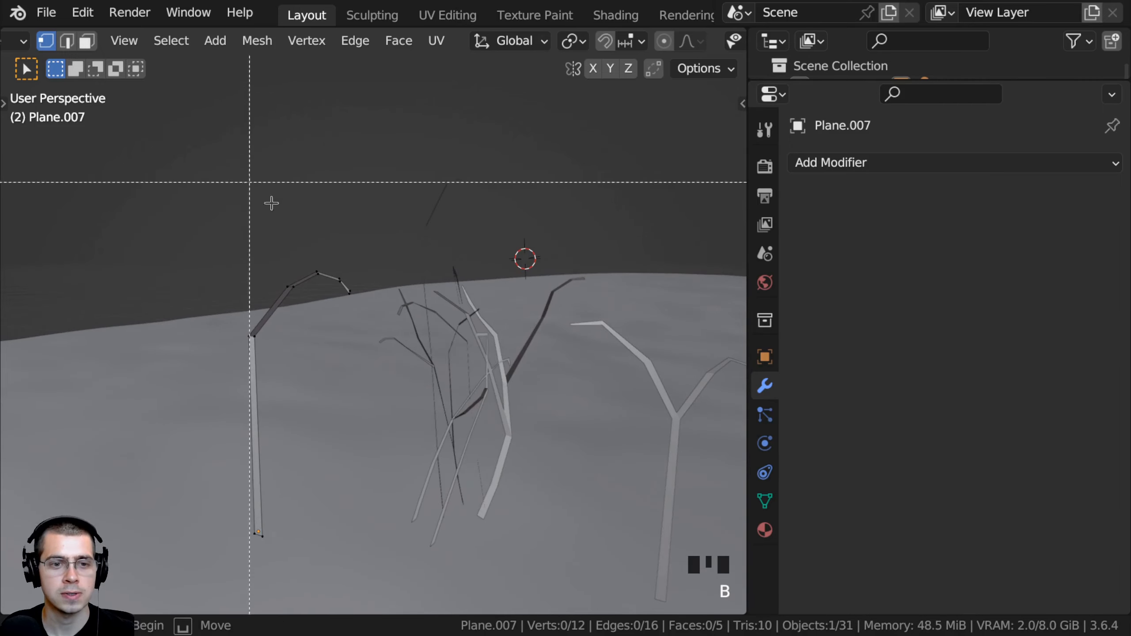
pyautogui.moveTo(257, 189); pyautogui.dragTo(386, 310)
pyautogui.moveTo(386, 308); pyautogui.dragTo(449, 307, button='middle')
pyautogui.press('r')
pyautogui.click(498, 272)
pyautogui.press('g')
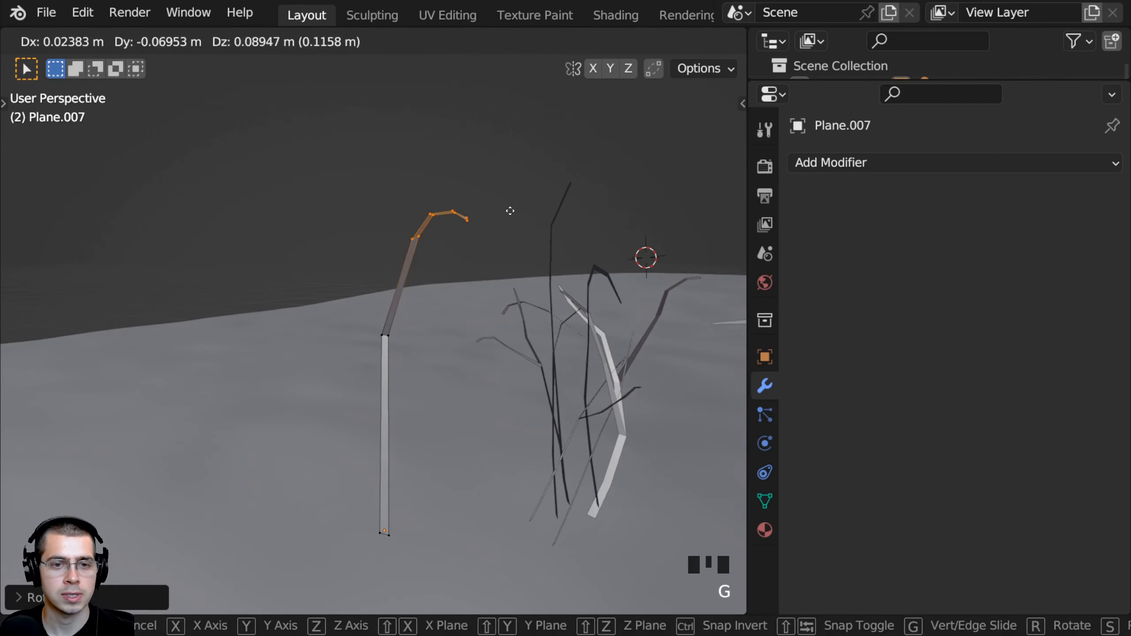
pyautogui.click(510, 209)
# Step: Extrude a new branch upward from the edge where the tall stem starts to curve, and scale its end edge
pyautogui.keyDown('shift'); pyautogui.click(407, 231); pyautogui.keyUp('shift')
pyautogui.keyDown('shift'); pyautogui.moveTo(406, 231); pyautogui.dragTo(400, 314, button='middle'); pyautogui.keyUp('shift')
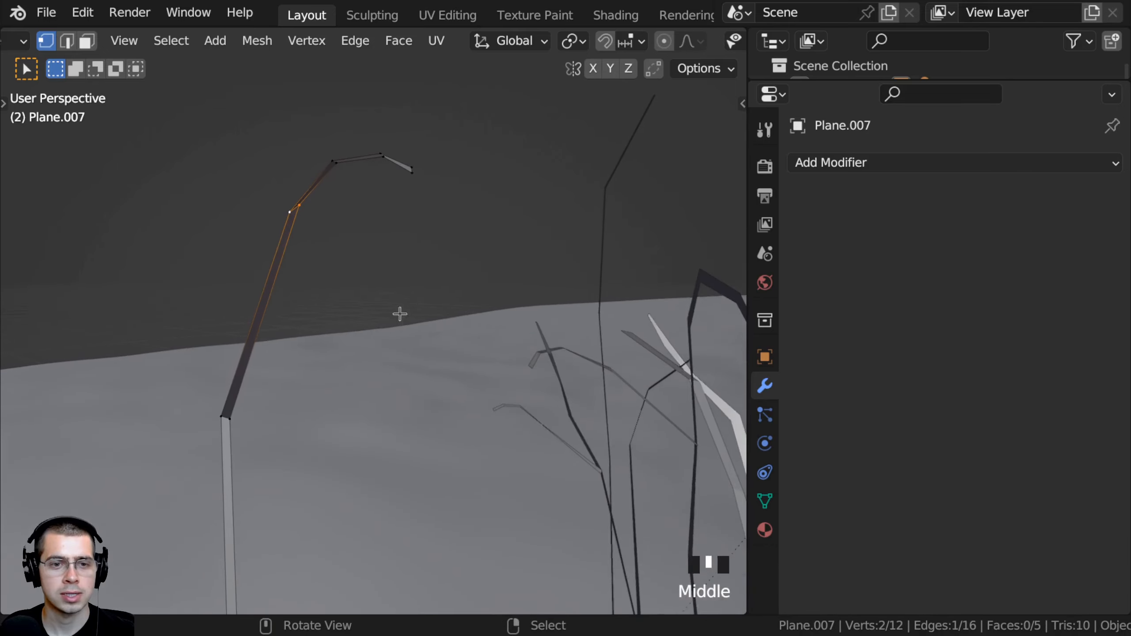
pyautogui.click(317, 147)
pyautogui.keyDown('shift'); pyautogui.moveTo(332, 111); pyautogui.dragTo(452, 242, button='middle'); pyautogui.keyUp('shift')
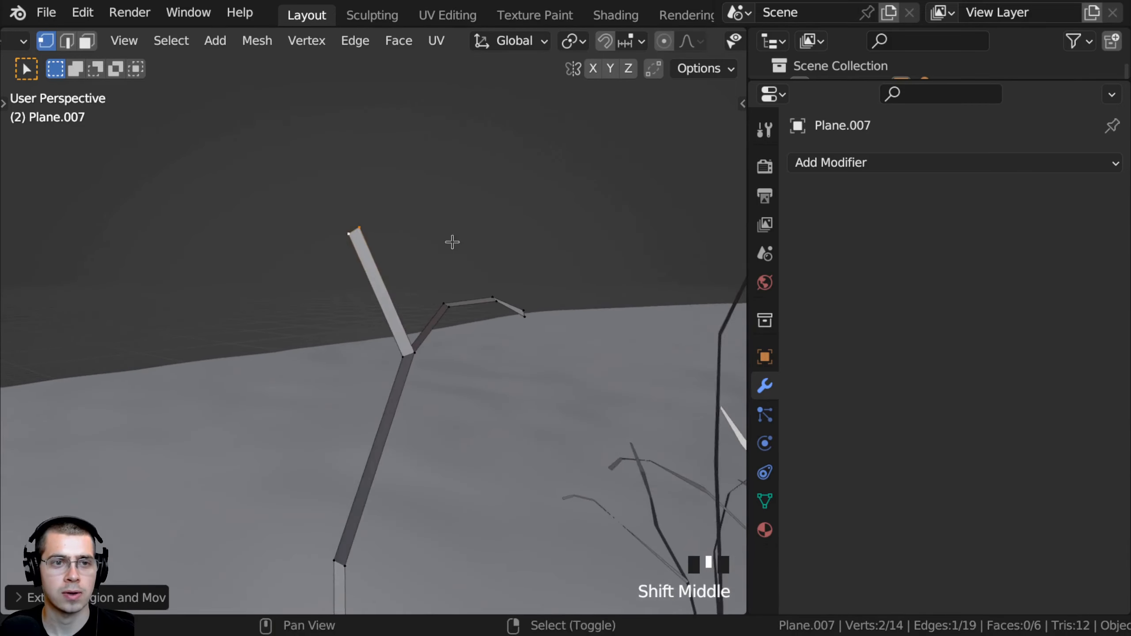
pyautogui.press('s')
pyautogui.click(396, 234)
# Step: Extrude a second segment from the new branch's end, then rotate and move its end edge to bend it outward
pyautogui.press('e')
pyautogui.click(320, 198)
pyautogui.press('r')
pyautogui.click(337, 162)
pyautogui.moveTo(349, 157); pyautogui.dragTo(331, 172, button='middle')
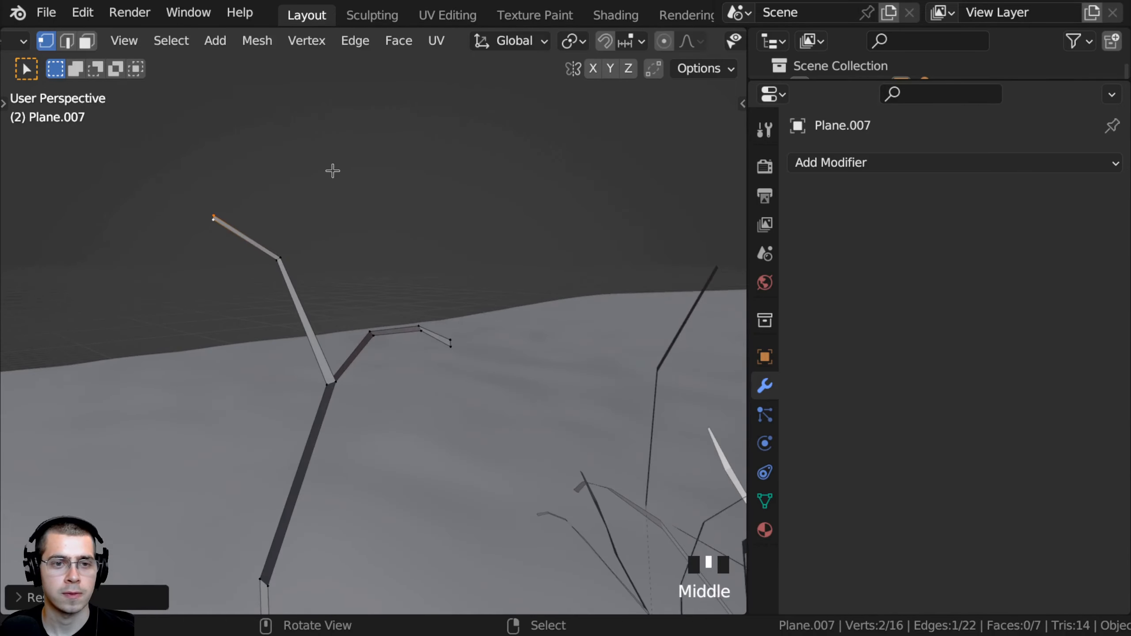
pyautogui.press('g')
pyautogui.click(319, 159)
# Step: Extrude a short tip segment from the branch, scale its end narrower, and move it into a drooping position
pyautogui.press('e')
pyautogui.click(245, 176)
pyautogui.press('s')
pyautogui.click(224, 191)
pyautogui.press('g')
pyautogui.click(185, 195)
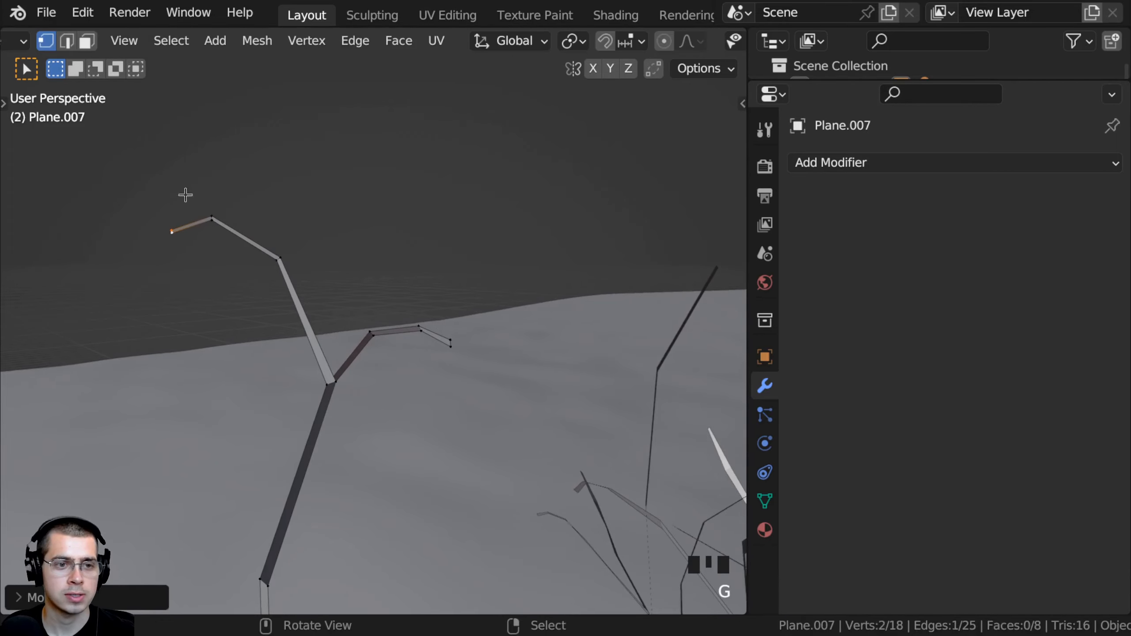
# Step: Duplicate the whole branched stem within its mesh from the top view and rotate the copy freely to lean another way
pyautogui.press('a')
pyautogui.moveTo(243, 226); pyautogui.dragTo(457, 296, button='middle')
pyautogui.press('KP_7')
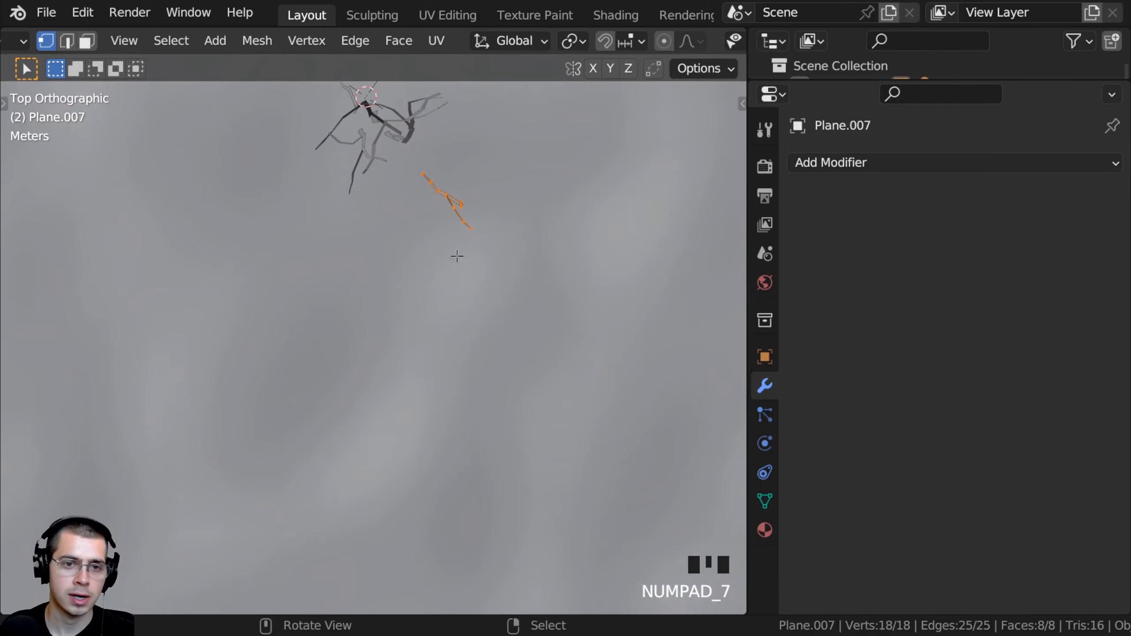
pyautogui.scroll(3, 457, 256)
pyautogui.scroll(2, 419, 358)
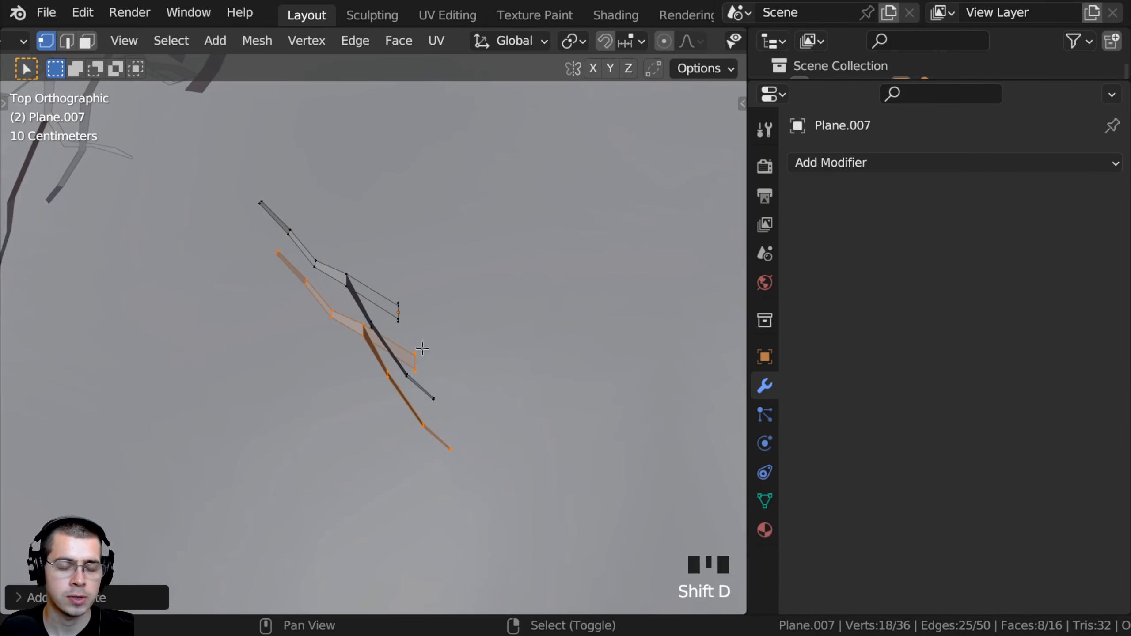
pyautogui.keyDown('shift'); pyautogui.moveTo(422, 349); pyautogui.dragTo(432, 399, button='middle'); pyautogui.keyUp('shift')
pyautogui.press('r')
pyautogui.press('r')
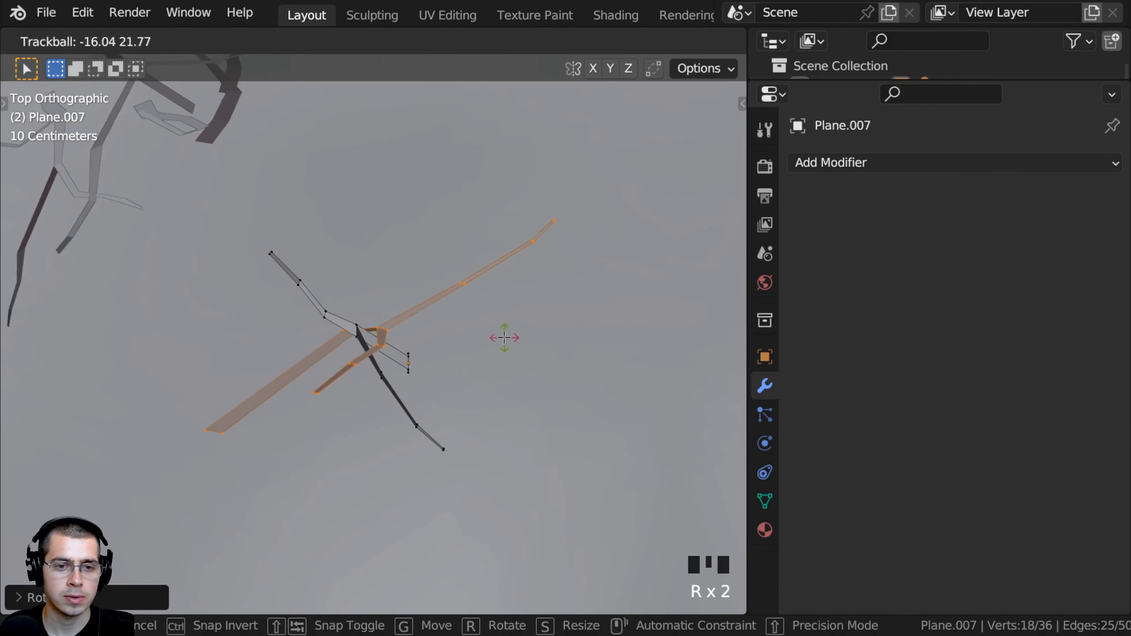
pyautogui.click(504, 337)
# Step: Reposition the leaning copy so its base sits next to the first stem's base
pyautogui.scroll(-4, 438, 334)
pyautogui.moveTo(485, 370); pyautogui.dragTo(448, 285, button='middle')
pyautogui.press('g')
pyautogui.press('r')
pyautogui.press('g')
pyautogui.click(527, 308)
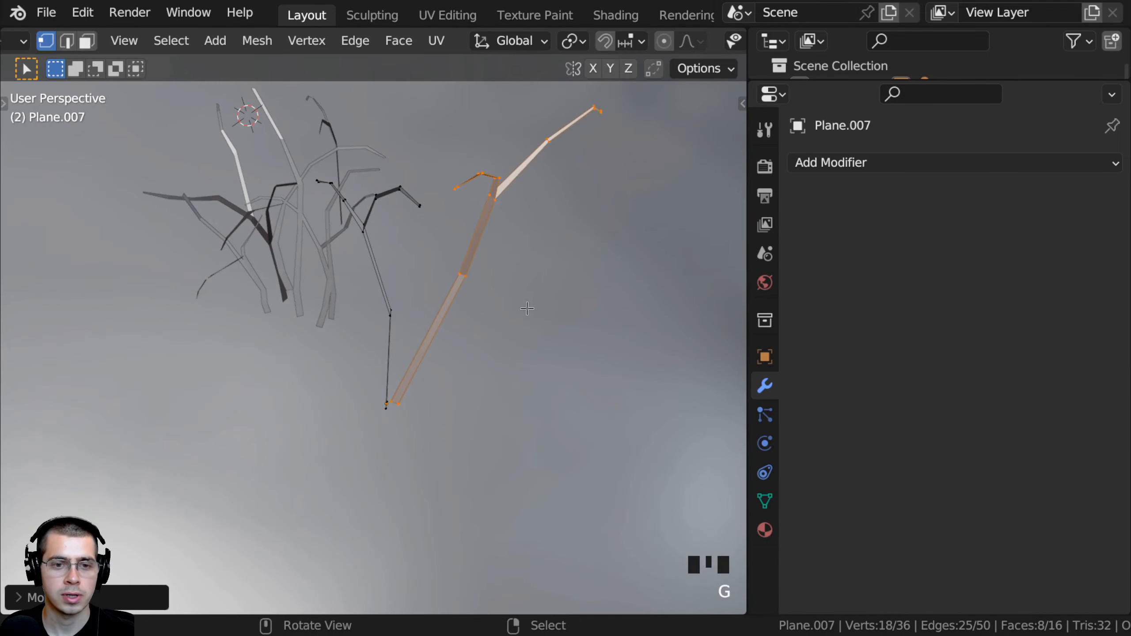
pyautogui.moveTo(527, 308); pyautogui.dragTo(562, 214, button='middle')
pyautogui.press('g')
pyautogui.click(546, 230)
# Step: Select everything above the leaning copy's base segment and move it to reshape the stem's bend
pyautogui.moveTo(515, 258)
pyautogui.keyDown('shift'); pyautogui.mouseDown(button='middle')
pyautogui.moveTo(498, 288)
pyautogui.moveTo(415, 271)
pyautogui.moveTo(534, 260)
pyautogui.mouseUp(button='middle'); pyautogui.keyUp('shift')
pyautogui.scroll(-2, 490, 289)
pyautogui.press('g')
pyautogui.press('g')
pyautogui.click(548, 316)
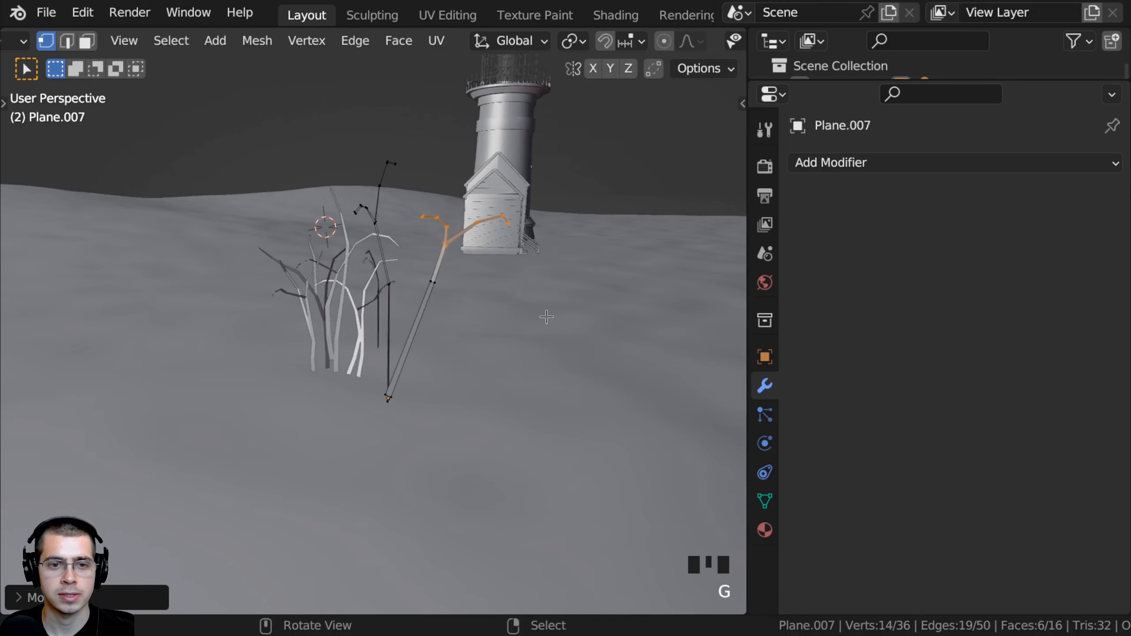
# Step: Extrude a thin multi-segment side branch upward from the leaning stem's lower bend
pyautogui.scroll(3, 490, 312)
pyautogui.moveTo(466, 314); pyautogui.dragTo(464, 299, button='middle')
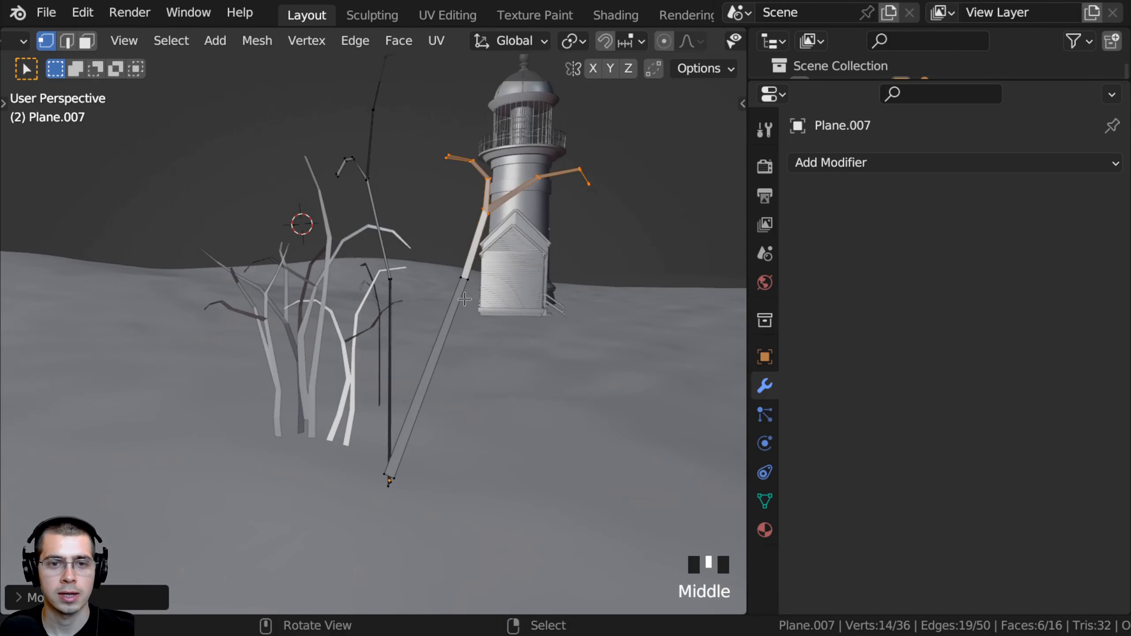
pyautogui.click(462, 245)
pyautogui.keyDown('shift'); pyautogui.moveTo(462, 244); pyautogui.dragTo(384, 246, button='middle'); pyautogui.keyUp('shift')
pyautogui.scroll(2, 486, 303)
pyautogui.press('e')
pyautogui.click(493, 286)
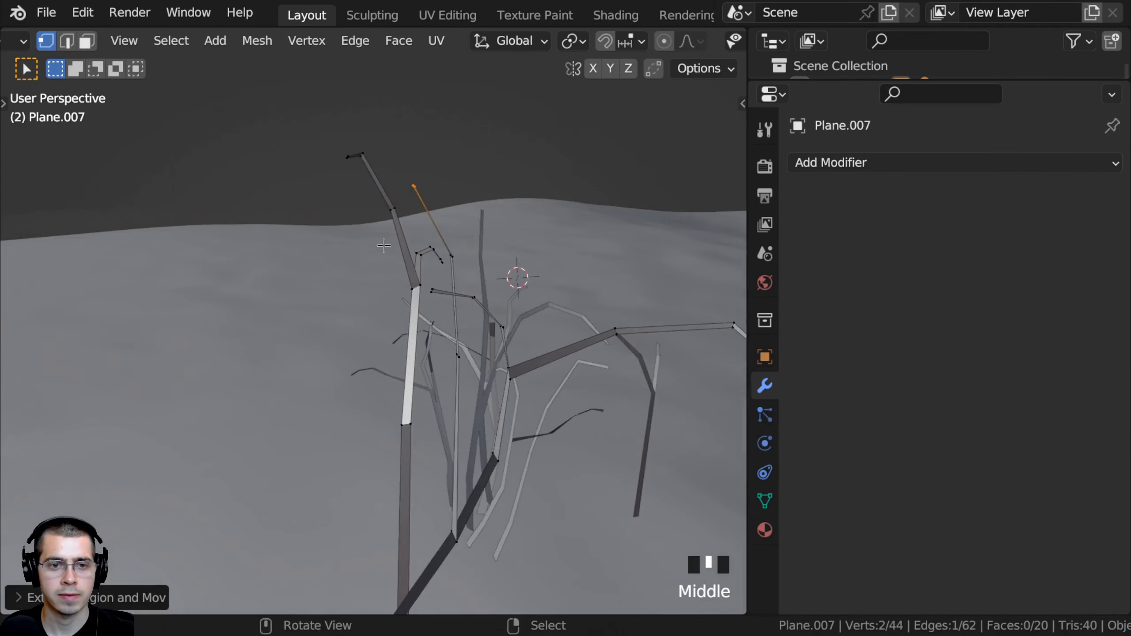
pyautogui.click(457, 207)
# Step: Duplicate both branched stems together, rotate the copies about the Z axis, and move them beside the originals
pyautogui.moveTo(457, 208); pyautogui.dragTo(505, 339, button='middle')
pyautogui.scroll(-3, 556, 230)
pyautogui.press('a')
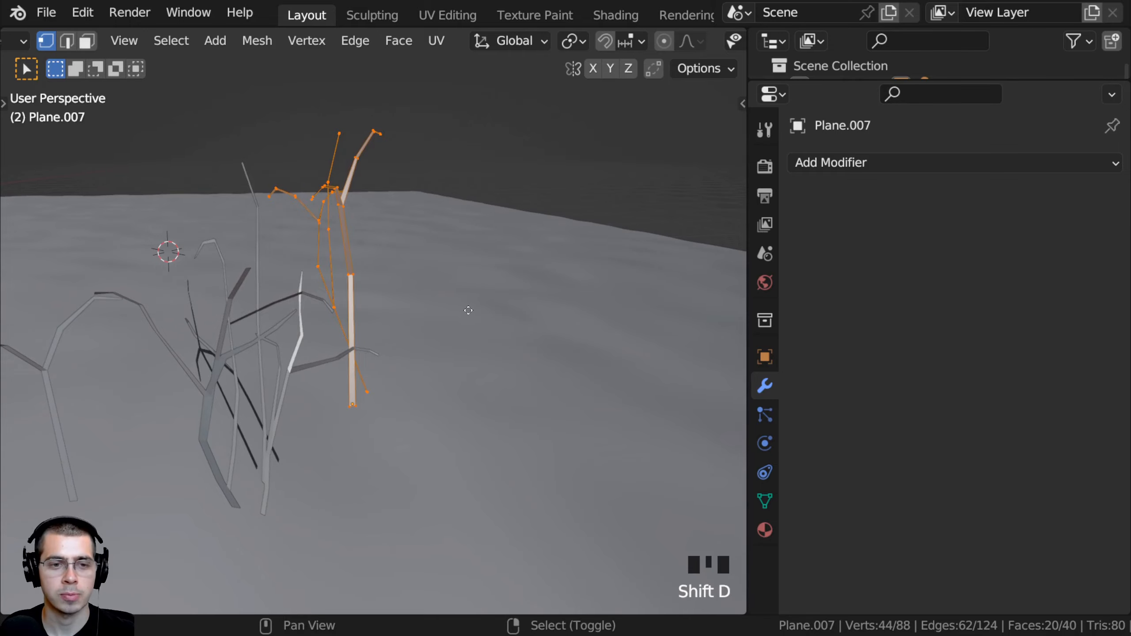
pyautogui.press('r')
pyautogui.press('z')
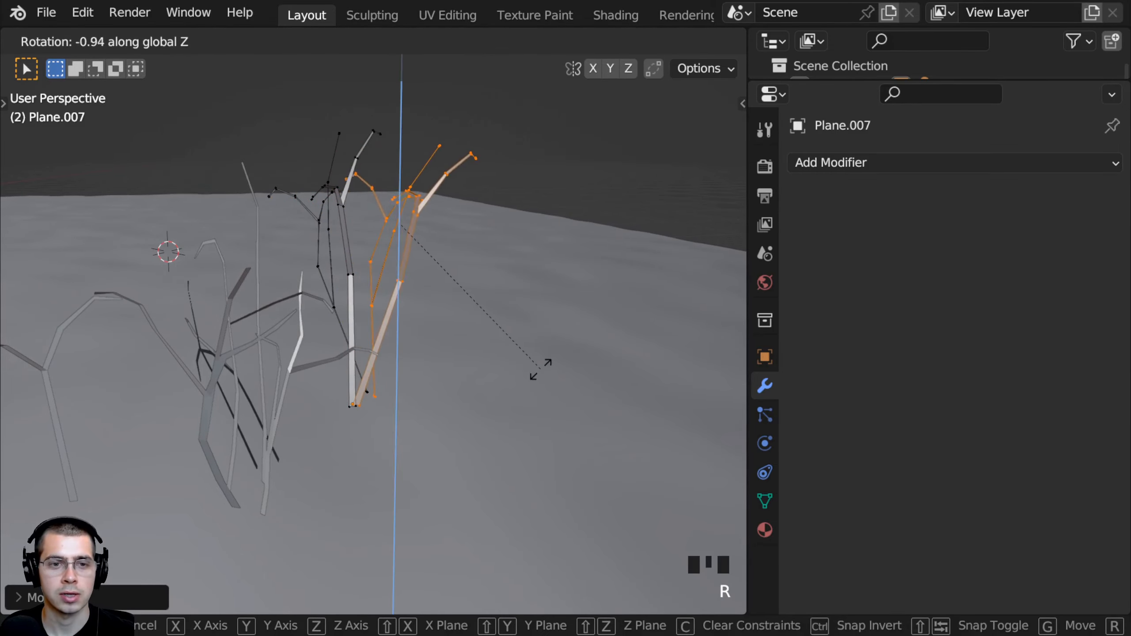
pyautogui.click(392, 483)
pyautogui.press('g')
pyautogui.click(435, 434)
# Step: Move the duplicated pair of stems so their bases gather with the originals from several viewing angles
pyautogui.moveTo(434, 434); pyautogui.dragTo(261, 448, button='middle')
pyautogui.press('g')
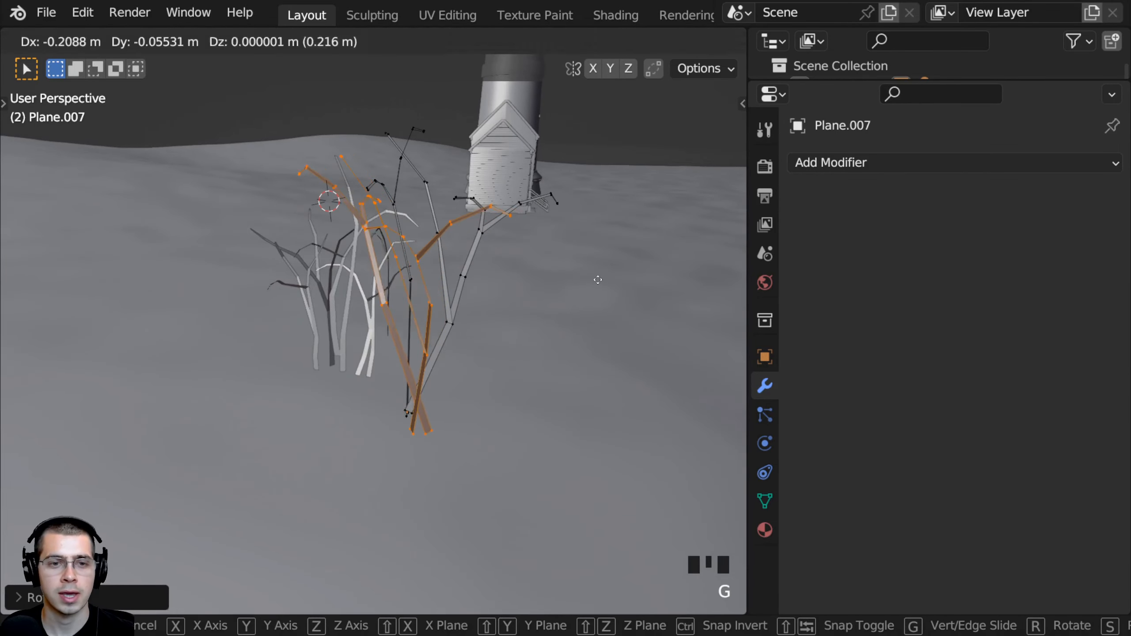
pyautogui.click(596, 280)
pyautogui.moveTo(596, 280); pyautogui.dragTo(365, 295, button='middle')
pyautogui.press('g')
pyautogui.press('g')
pyautogui.click(426, 234)
# Step: Select one linked stem in the clump, duplicate it, and rotate the copy freely
pyautogui.press('l')
pyautogui.hotkey('shift', 'd')
pyautogui.click(283, 318)
pyautogui.press('r')
pyautogui.press('r')
pyautogui.click(252, 322)
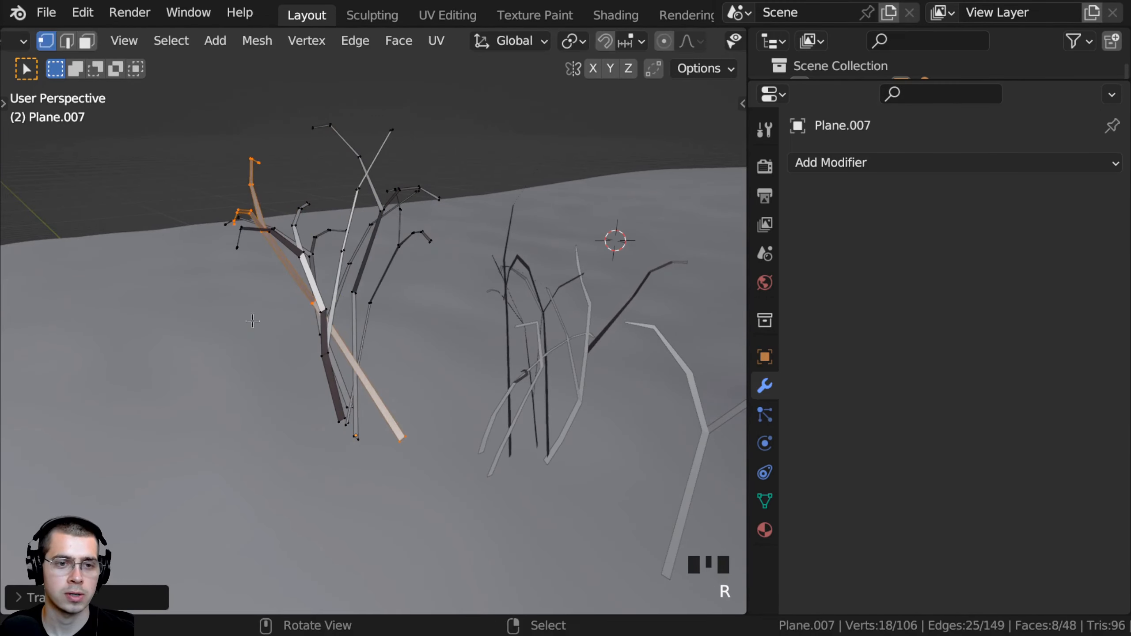
# Step: Rotate the extra stem further, move its base into the clump, and return to Object Mode
pyautogui.press('r')
pyautogui.click(422, 426)
pyautogui.press('g')
pyautogui.click(408, 406)
pyautogui.moveTo(408, 406); pyautogui.dragTo(446, 363, button='middle')
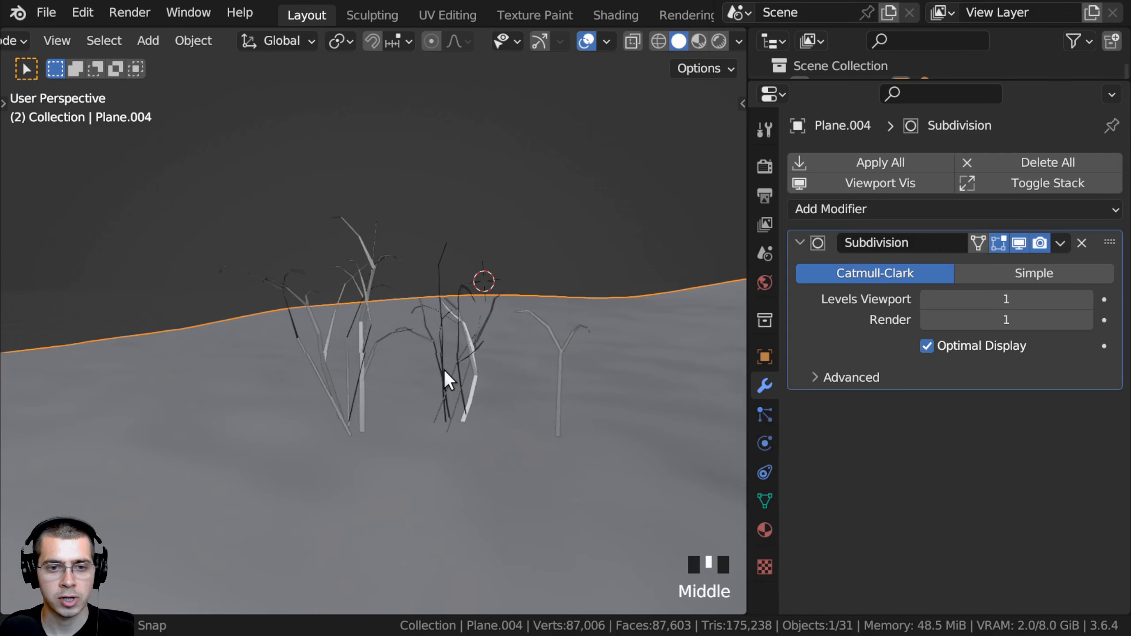
# Step: Scale down the whole mesh of the single forked stem in Edit Mode, then return to Object Mode
pyautogui.moveTo(443, 369); pyautogui.dragTo(380, 327, button='middle')
pyautogui.rightClick(441, 327)
pyautogui.press('Tab')
pyautogui.press('a')
pyautogui.press('a')
pyautogui.press('a')
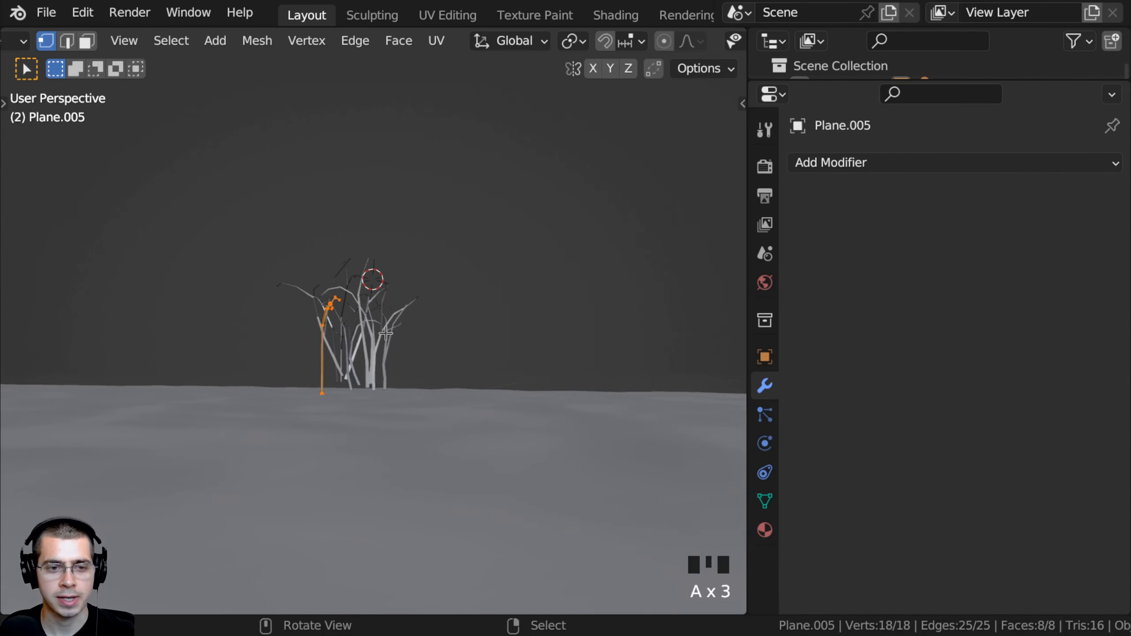
pyautogui.press('s')
pyautogui.click(373, 369)
pyautogui.press('Tab')
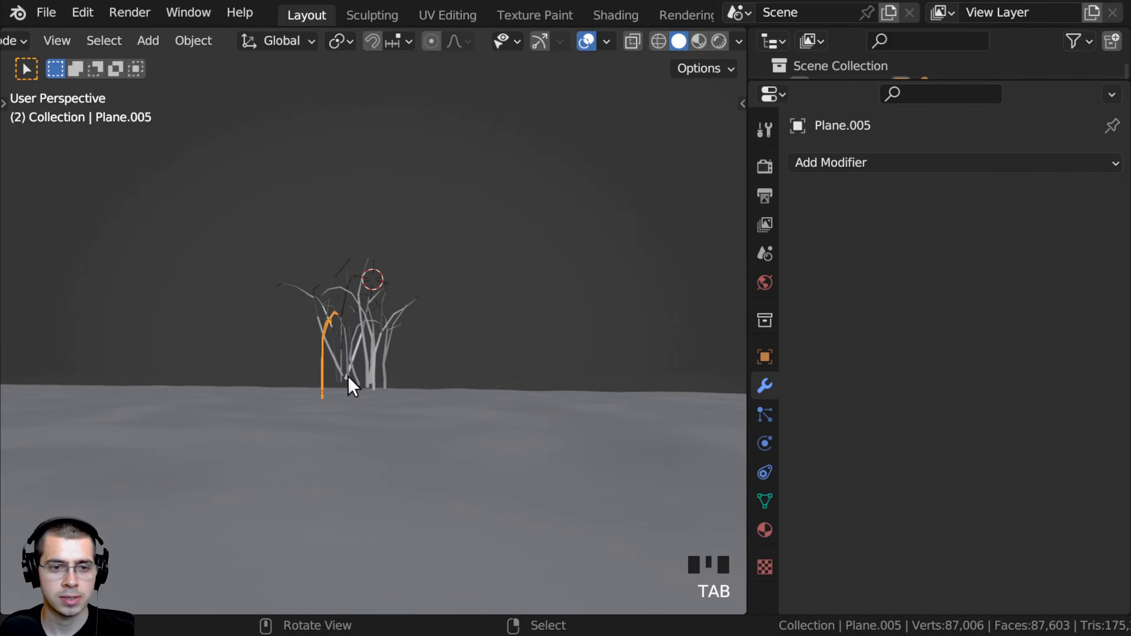
# Step: Move the small forked stem beside the middle cluster, adjust its object scale, and refine its position
pyautogui.press('g')
pyautogui.click(401, 378)
pyautogui.moveTo(427, 377)
pyautogui.mouseDown(button='middle')
pyautogui.moveTo(452, 367)
pyautogui.moveTo(438, 364)
pyautogui.mouseUp(button='middle')
pyautogui.press('s')
pyautogui.click(451, 366)
pyautogui.press('g')
pyautogui.click(448, 362)
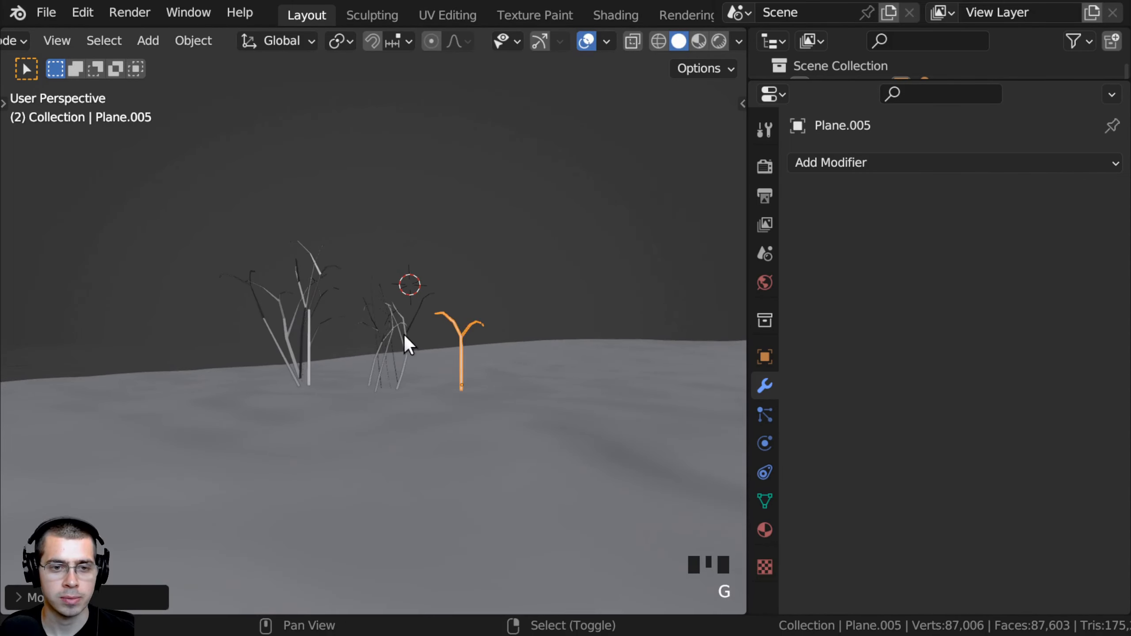
# Step: Select all three plant clumps, scale them down together, and reposition them on the terrain
pyautogui.keyDown('shift'); pyautogui.rightClick(296, 313); pyautogui.keyUp('shift')
pyautogui.scroll(3, 311, 312)
pyautogui.moveTo(293, 284); pyautogui.dragTo(355, 309, button='middle')
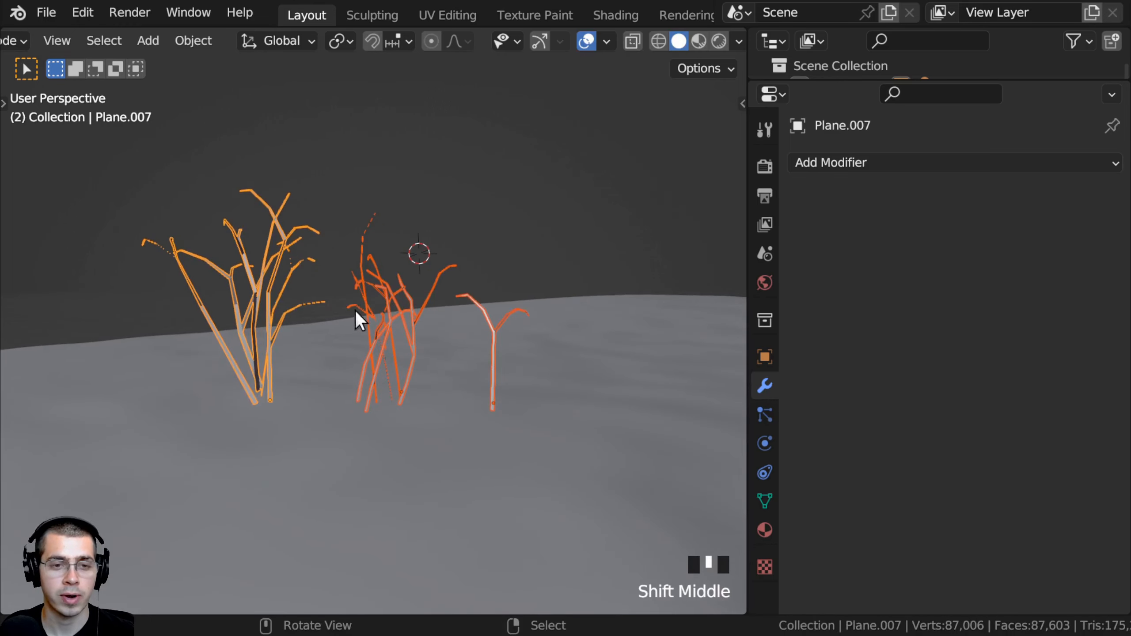
pyautogui.keyDown('shift'); pyautogui.rightClick(472, 299); pyautogui.keyUp('shift')
pyautogui.keyDown('shift'); pyautogui.rightClick(277, 267); pyautogui.keyUp('shift')
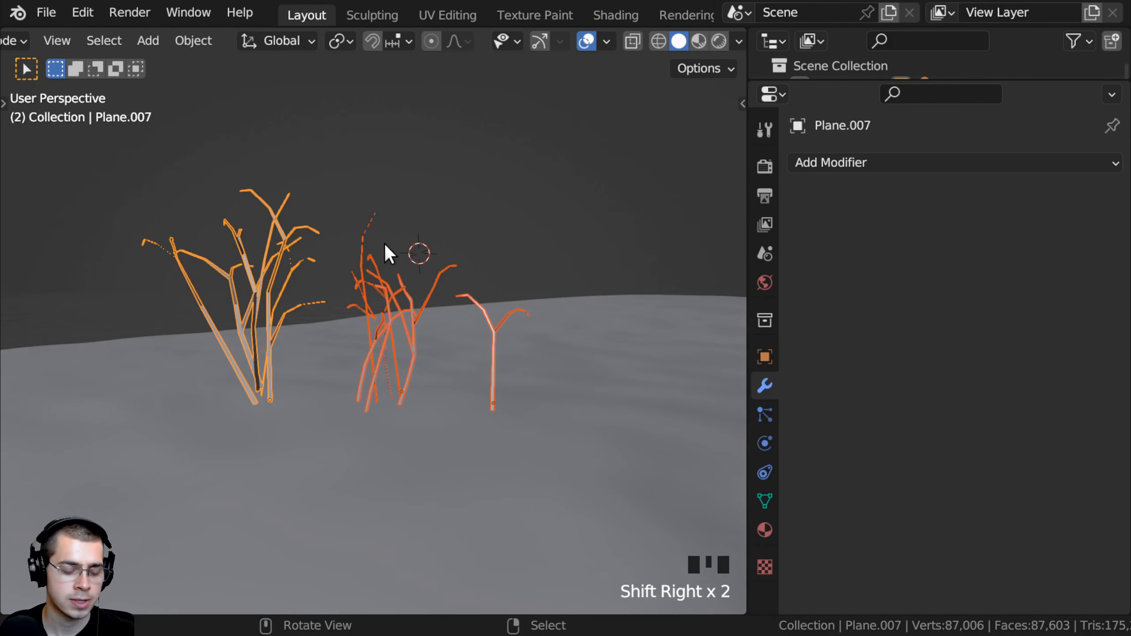
pyautogui.press('s')
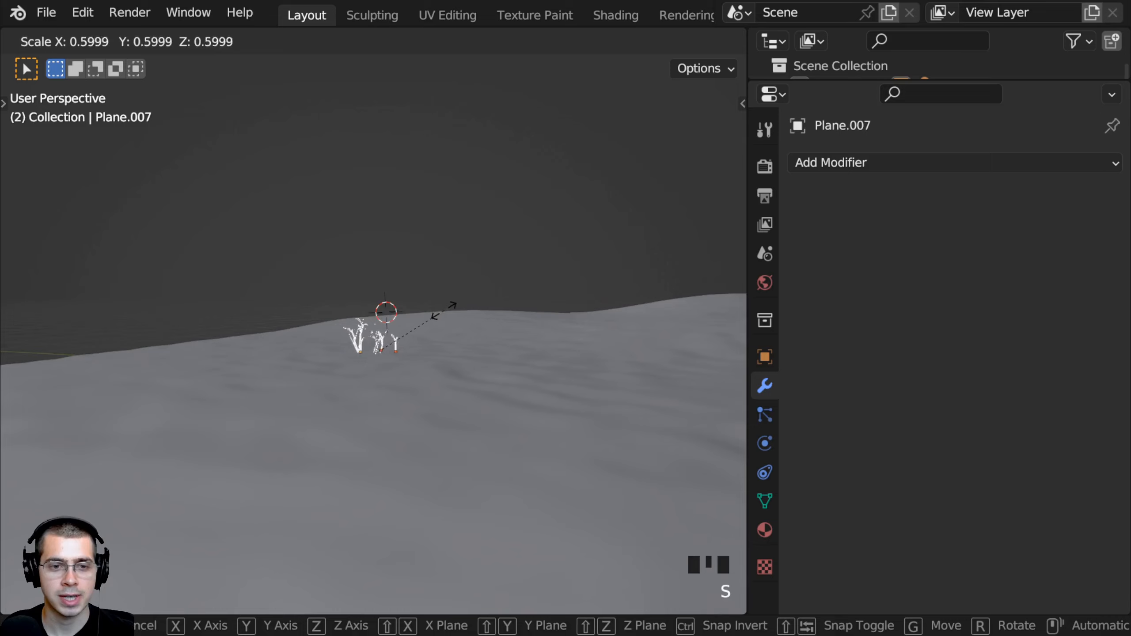
pyautogui.click(442, 312)
pyautogui.press('g')
pyautogui.click(434, 343)
# Step: Apply the scale of the three selected plant clumps
pyautogui.moveTo(433, 344); pyautogui.dragTo(309, 186, button='middle')
pyautogui.scroll(4, 525, 351)
pyautogui.scroll(3, 399, 367)
pyautogui.scroll(-4, 544, 352)
pyautogui.keyDown('shift'); pyautogui.scroll(2, 384, 343); pyautogui.keyUp('shift')
pyautogui.scroll(2, 366, 272)
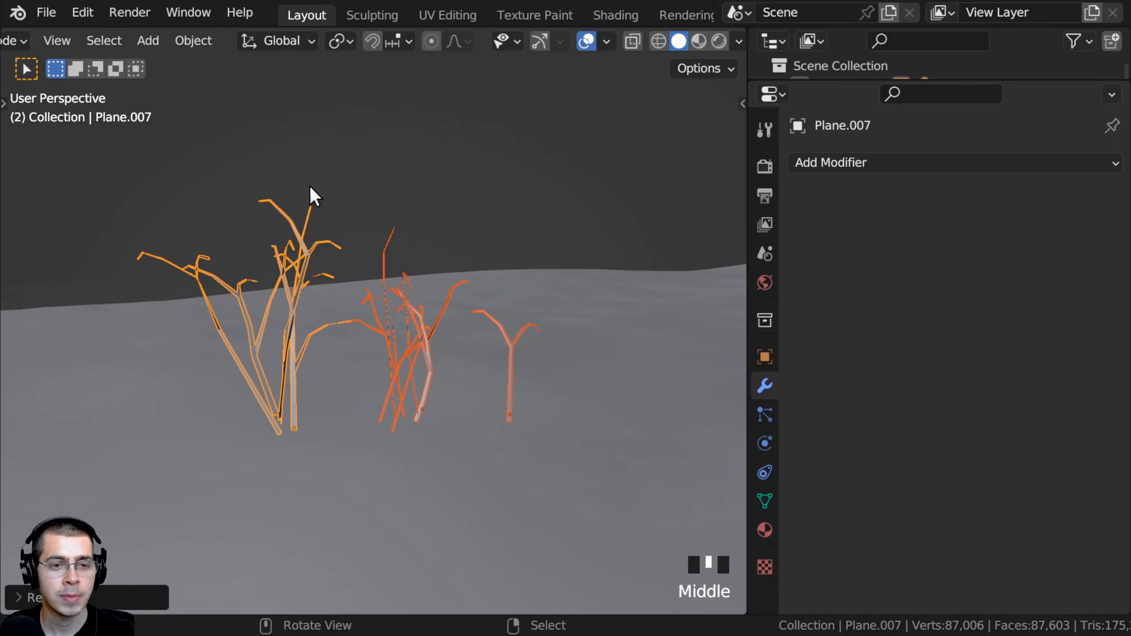
pyautogui.hotkey('ctrl', 'a')
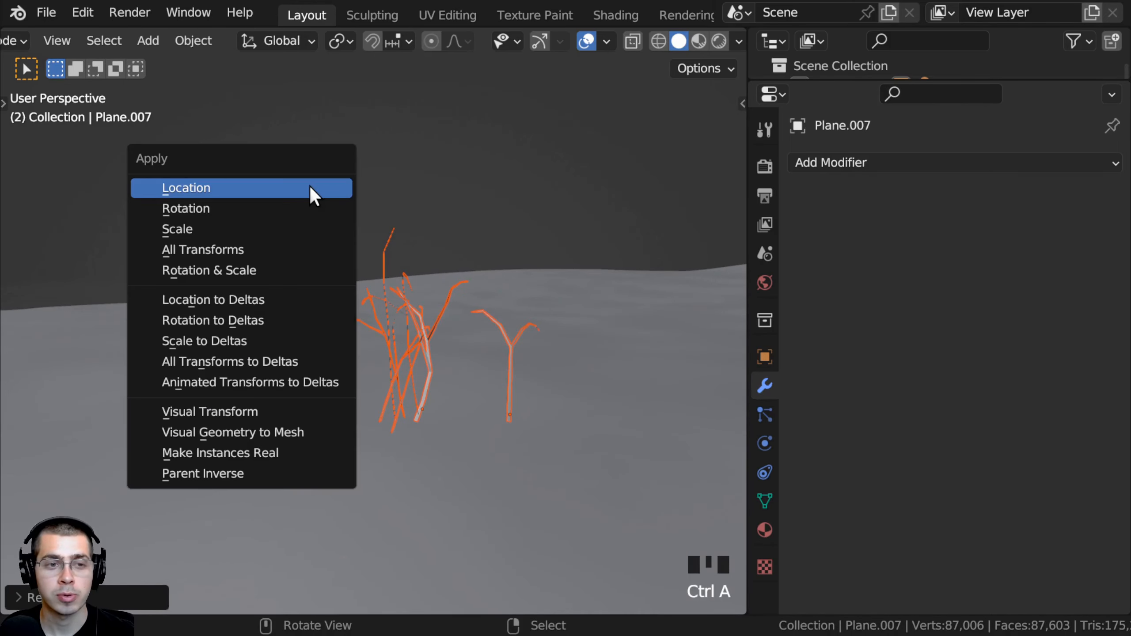
pyautogui.click(202, 229)
# Step: Clear the plant selection and select the terrain plane as the active object
pyautogui.rightClick(285, 299)
pyautogui.rightClick(505, 335)
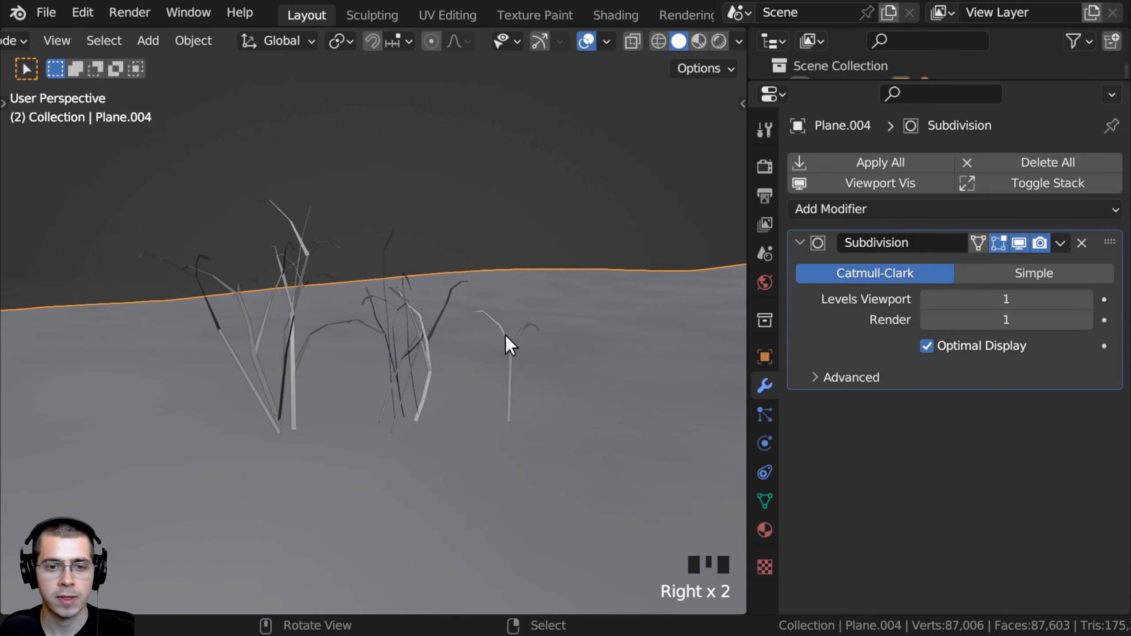
pyautogui.rightClick(316, 327)
pyautogui.rightClick(390, 329)
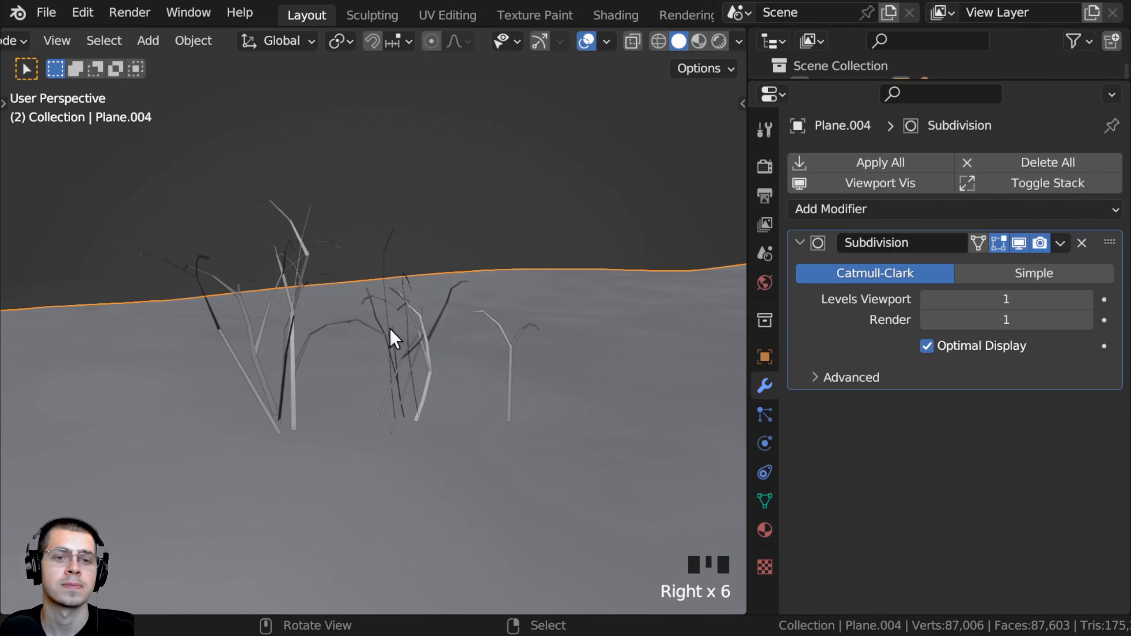
pyautogui.hotkey('alt', 'a')
pyautogui.keyDown('shift'); pyautogui.moveTo(523, 267); pyautogui.dragTo(397, 324, button='middle'); pyautogui.keyUp('shift')
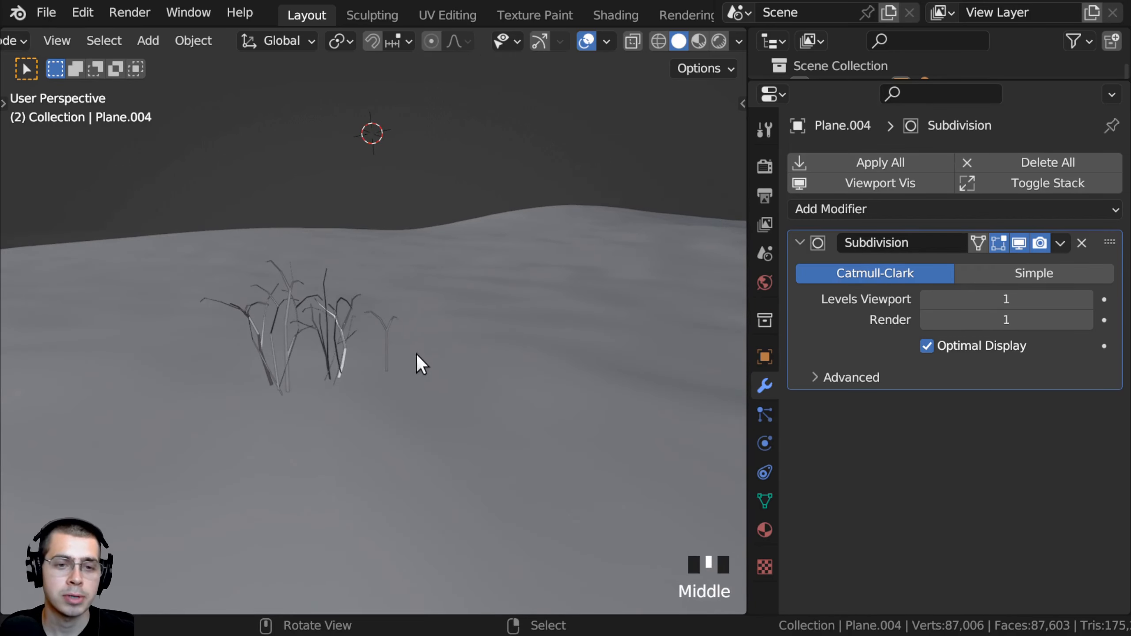
pyautogui.rightClick(431, 302)
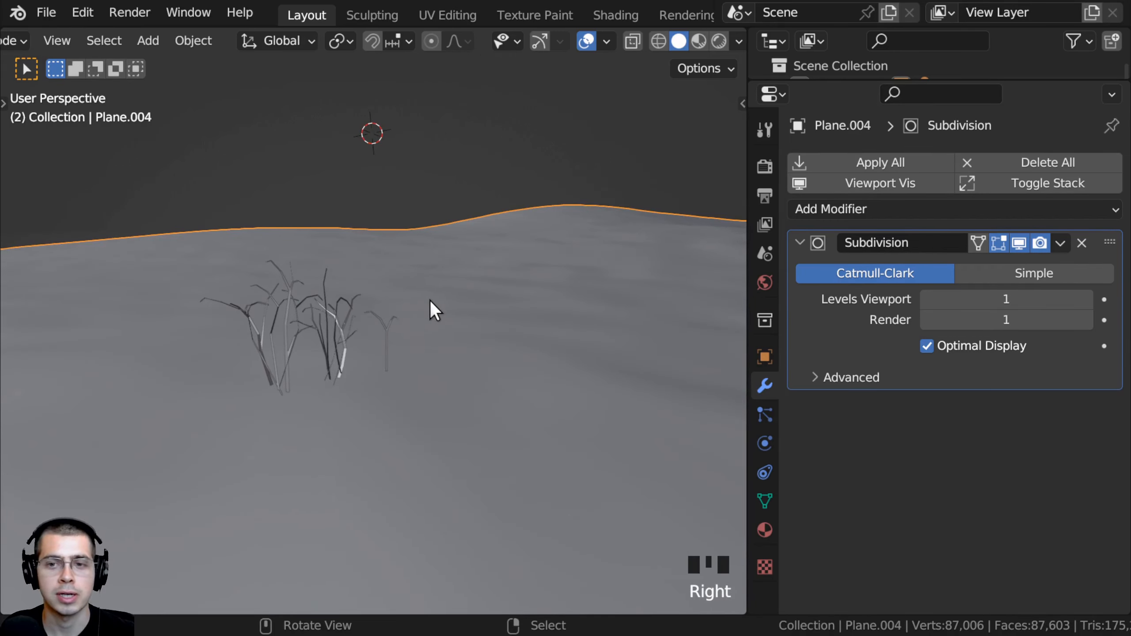
pyautogui.scroll(-4, 429, 301)
pyautogui.moveTo(432, 305); pyautogui.dragTo(498, 250, button='middle')
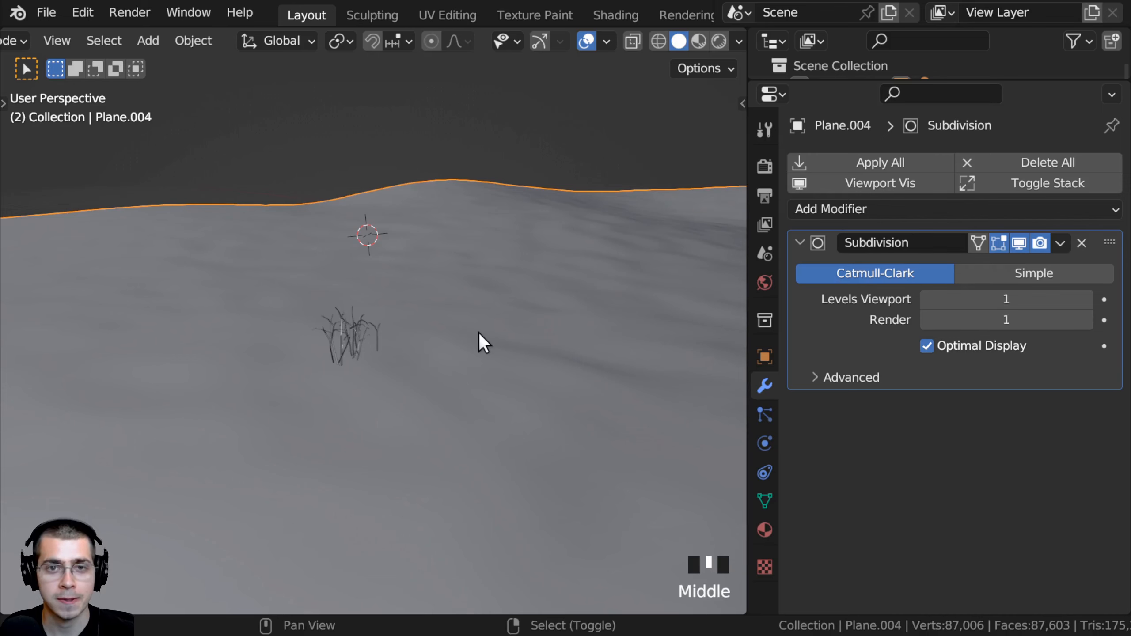
pyautogui.keyDown('shift'); pyautogui.moveTo(480, 339); pyautogui.dragTo(483, 381, button='middle'); pyautogui.keyUp('shift')
# Step: Add another Geometry Nodes workspace from the General workspace templates
pyautogui.scroll(-11, 481, 21)
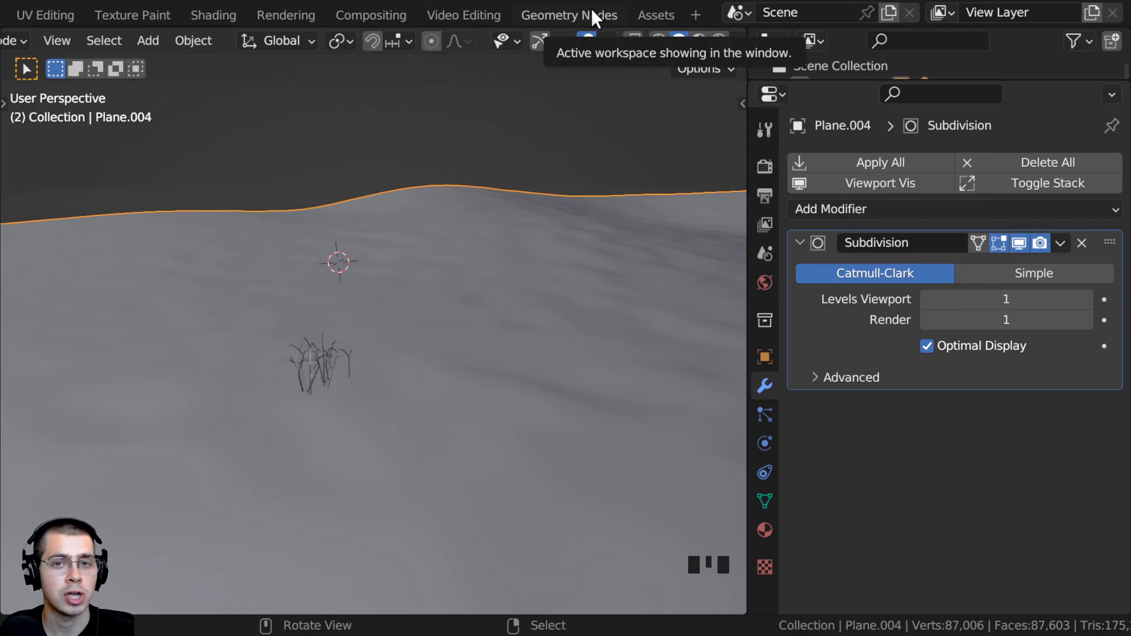
pyautogui.click(696, 17)
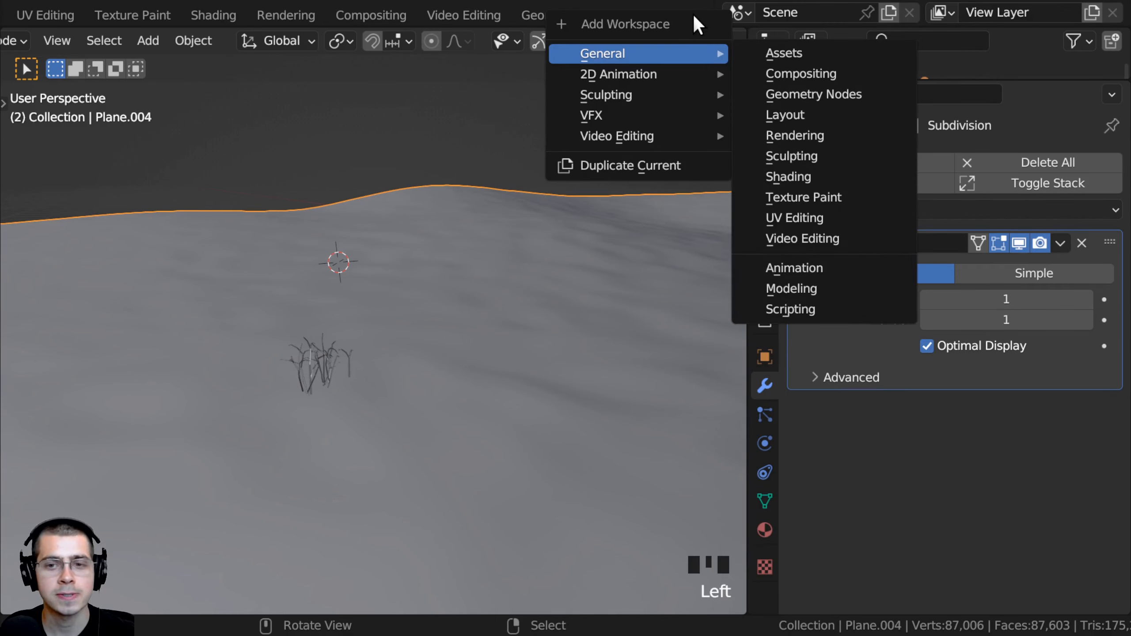
pyautogui.click(799, 92)
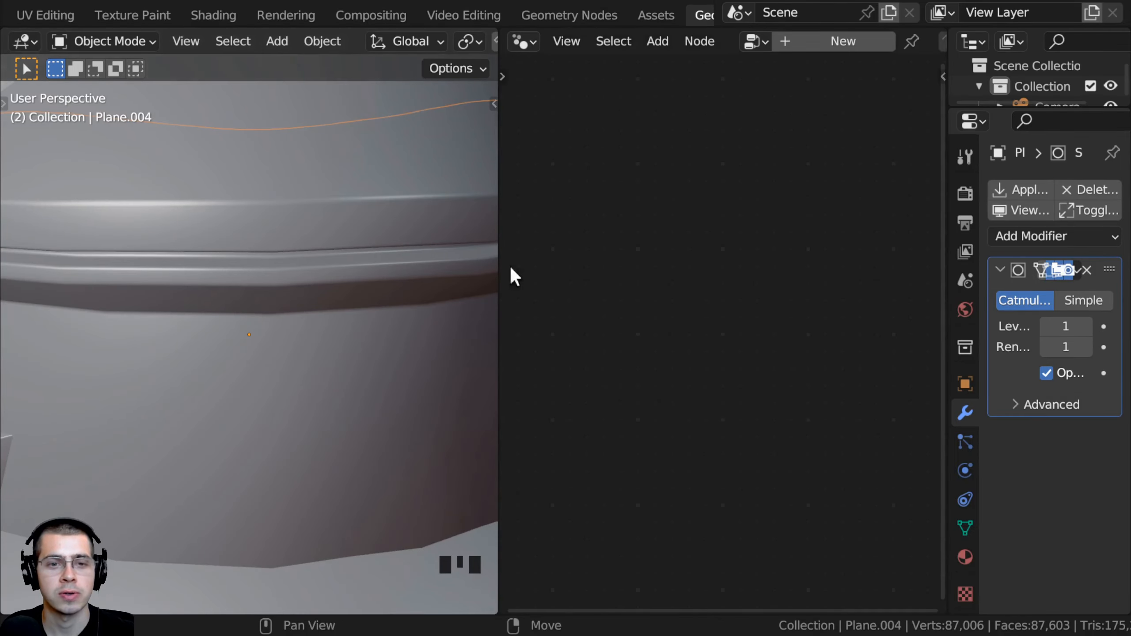
pyautogui.scroll(-9, 406, 356)
pyautogui.moveTo(370, 298); pyautogui.dragTo(357, 410, button='middle')
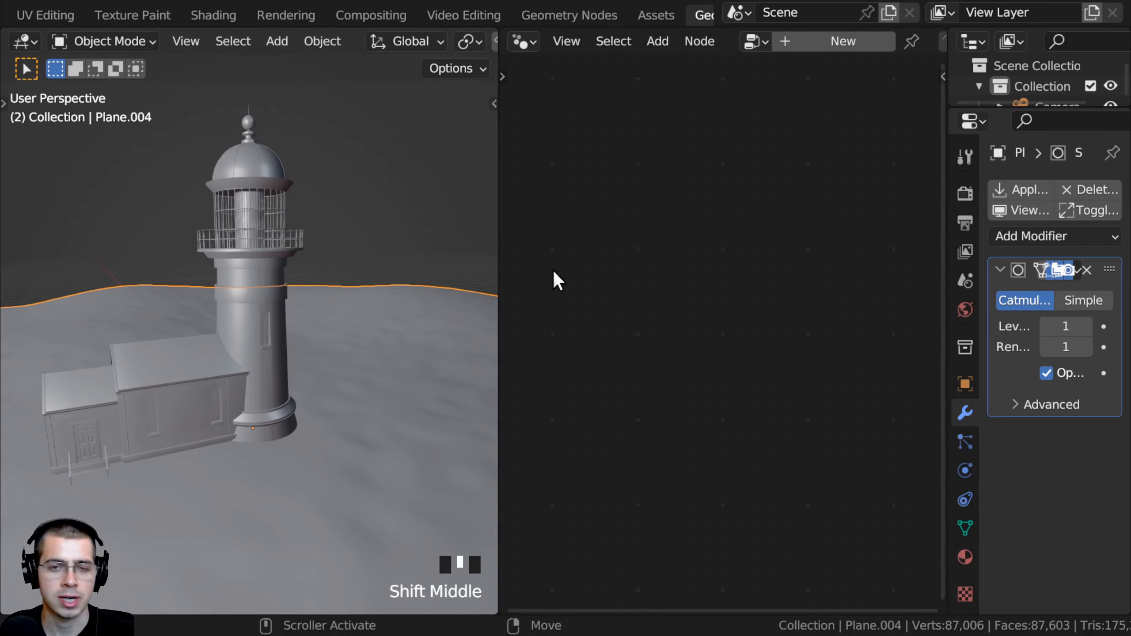
pyautogui.keyDown('shift'); pyautogui.moveTo(172, 250); pyautogui.dragTo(134, 460, button='middle'); pyautogui.keyUp('shift')
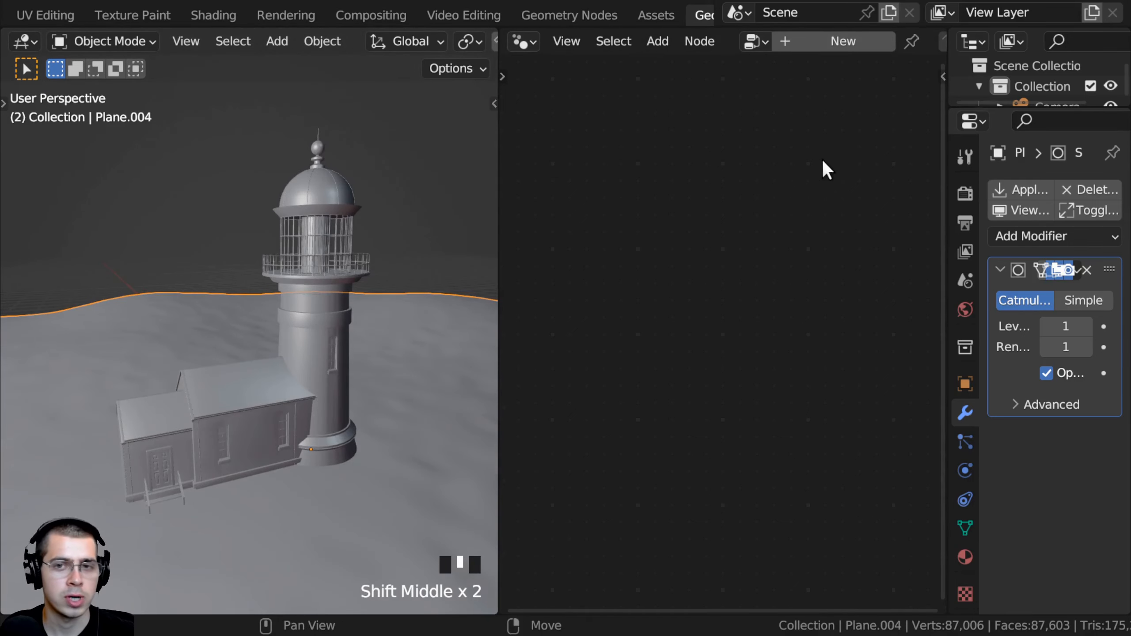
# Step: Enlarge the node editor by narrowing the properties area and the 3D viewport
pyautogui.moveTo(944, 215); pyautogui.dragTo(1073, 216)
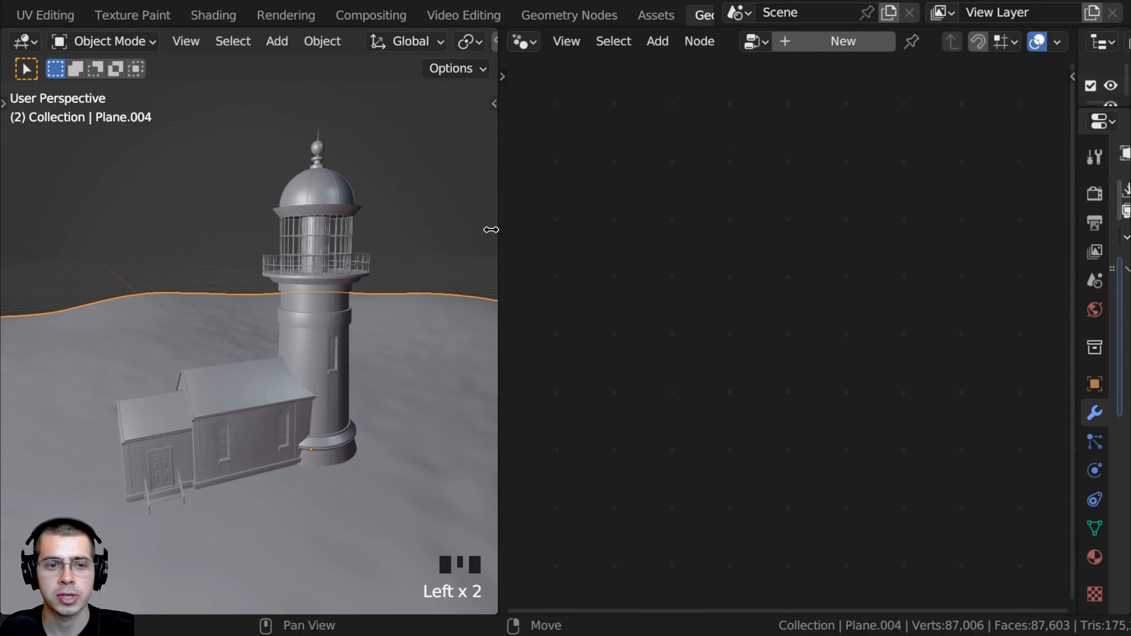
pyautogui.moveTo(496, 229); pyautogui.dragTo(367, 245)
pyautogui.moveTo(249, 362); pyautogui.dragTo(249, 325, button='middle')
pyautogui.scroll(-1, 257, 416)
pyautogui.keyDown('shift'); pyautogui.moveTo(248, 326); pyautogui.dragTo(236, 256, button='middle'); pyautogui.keyUp('shift')
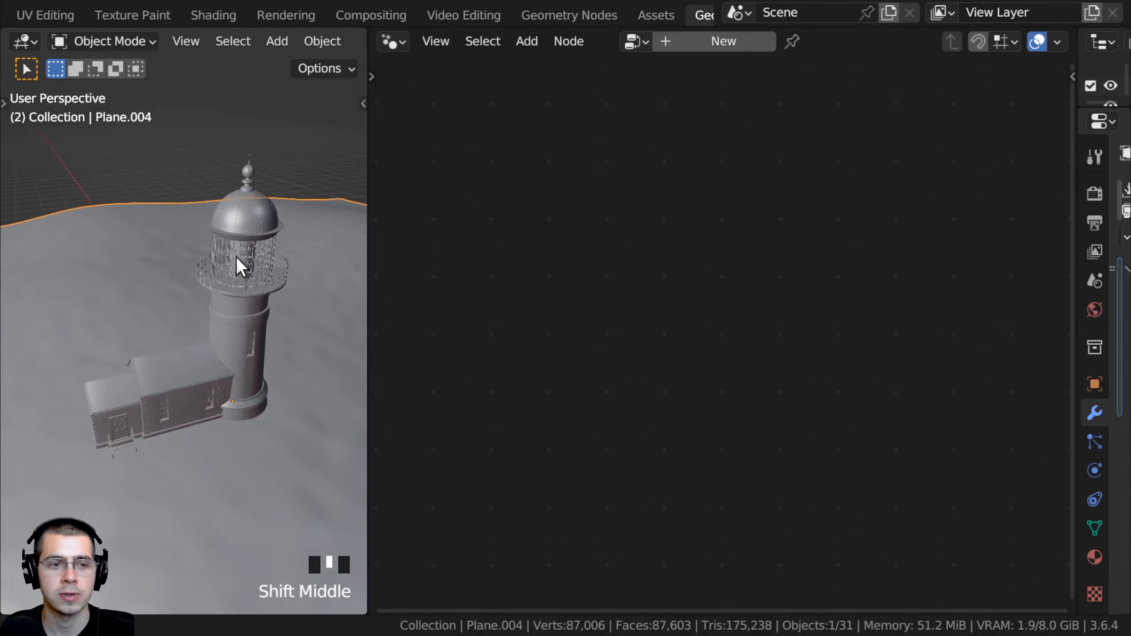
pyautogui.scroll(-3, 236, 256)
pyautogui.press('g')
pyautogui.rightClick(240, 214)
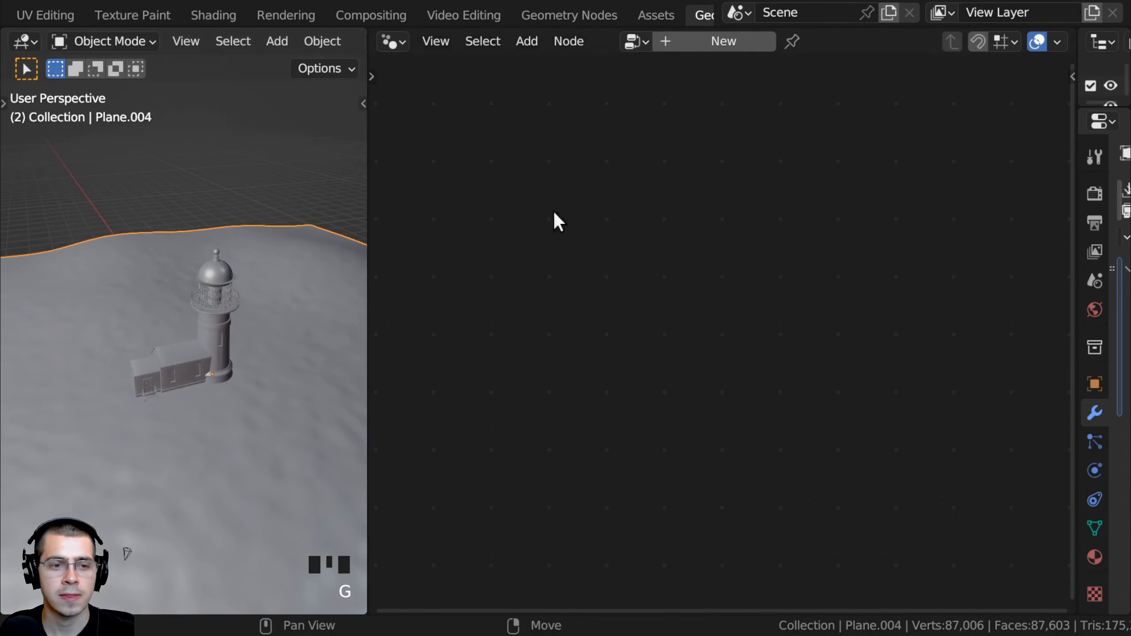
# Step: Create a new geometry node tree on the terrain and name it Grass
pyautogui.click(696, 39)
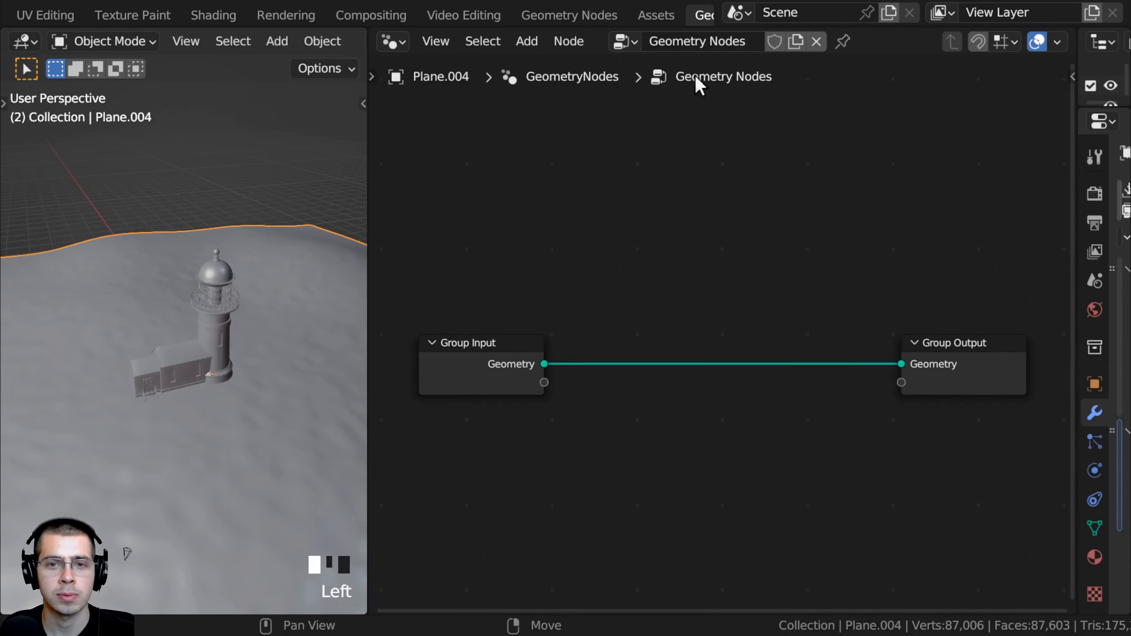
pyautogui.click(704, 41)
pyautogui.write('Grass')
pyautogui.press('Return')
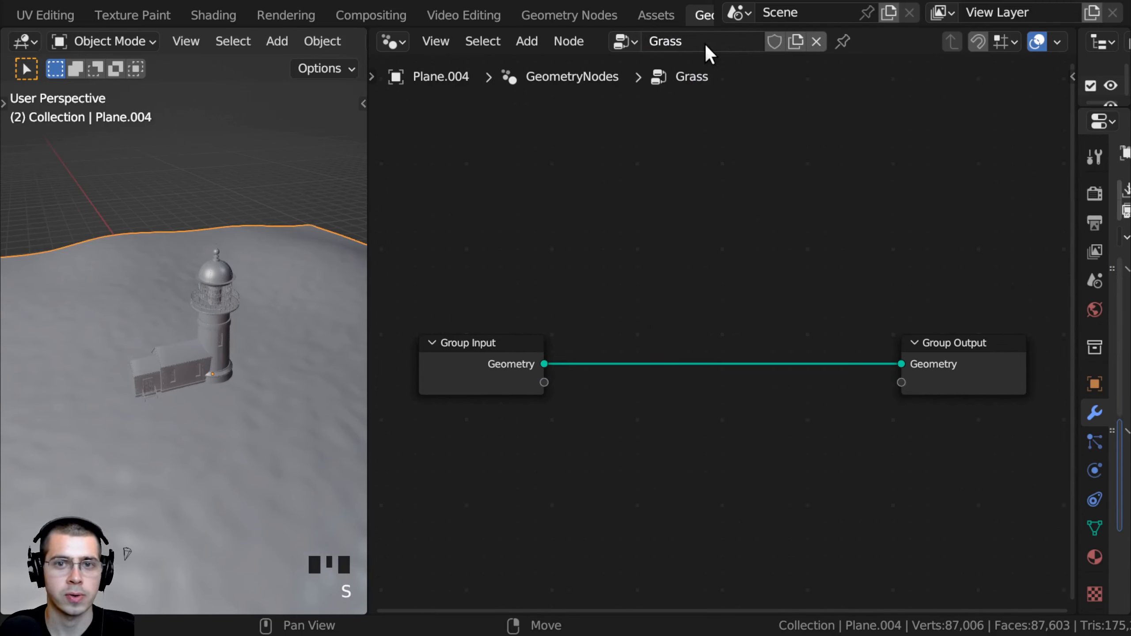
pyautogui.click(705, 44)
pyautogui.click(722, 285)
# Step: Insert a Distribute Points on Faces node between Group Input and Group Output in the Grass tree
pyautogui.moveTo(722, 285); pyautogui.dragTo(712, 285, button='middle')
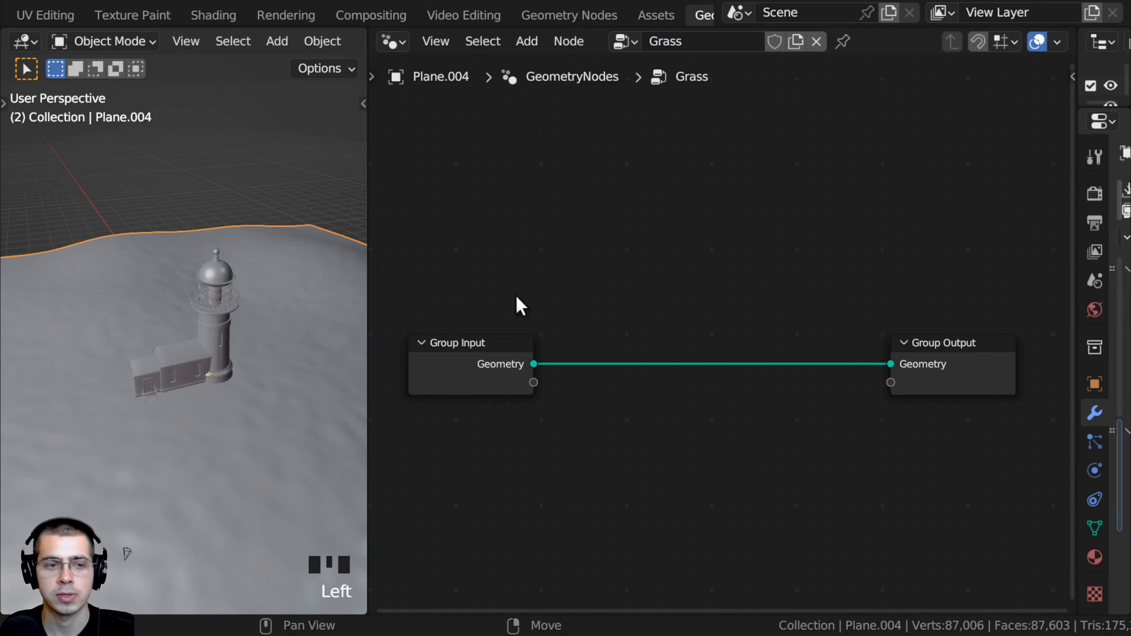
pyautogui.scroll(1, 671, 277)
pyautogui.moveTo(671, 277); pyautogui.dragTo(628, 262, button='middle')
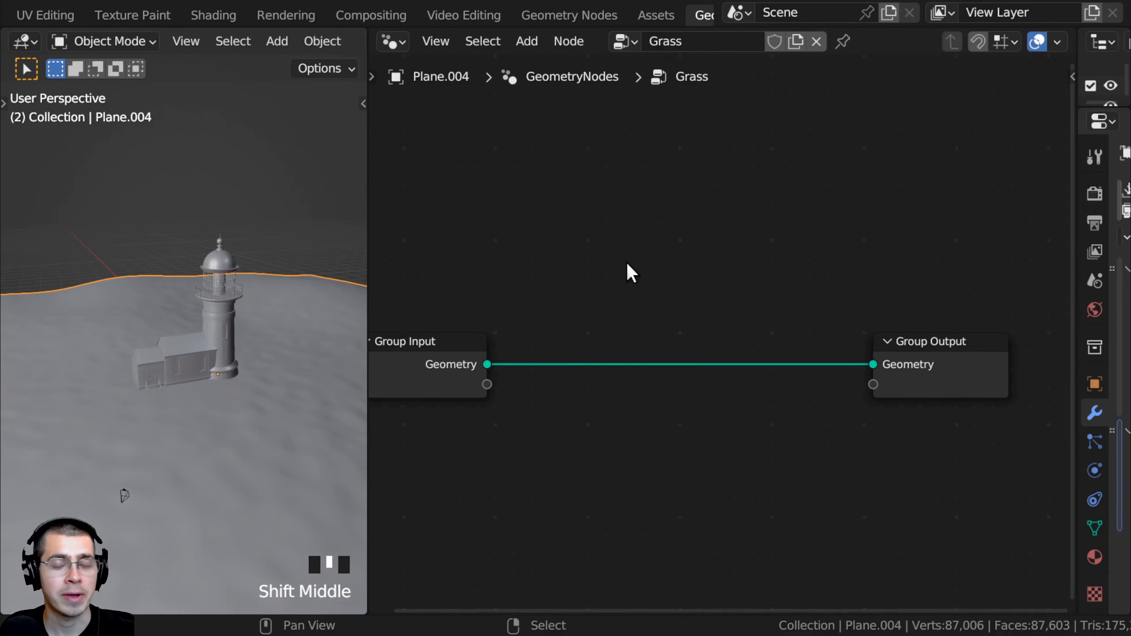
pyautogui.moveTo(490, 268); pyautogui.dragTo(494, 262, button='middle')
pyautogui.scroll(-1, 71, 352)
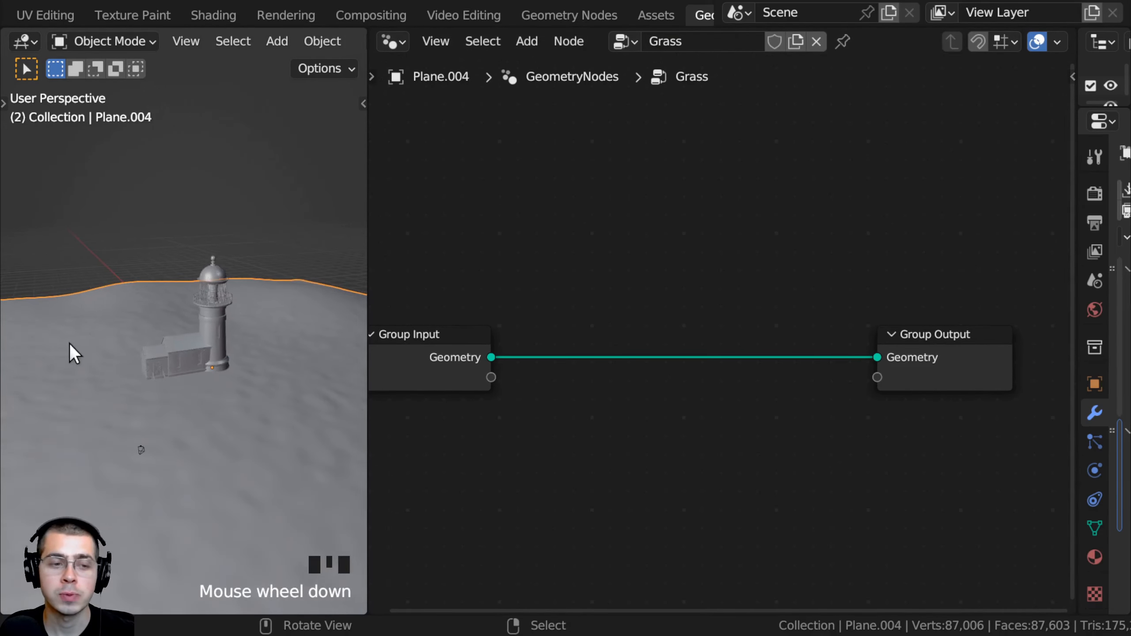
pyautogui.keyDown('shift'); pyautogui.moveTo(137, 358); pyautogui.dragTo(207, 328, button='middle'); pyautogui.keyUp('shift')
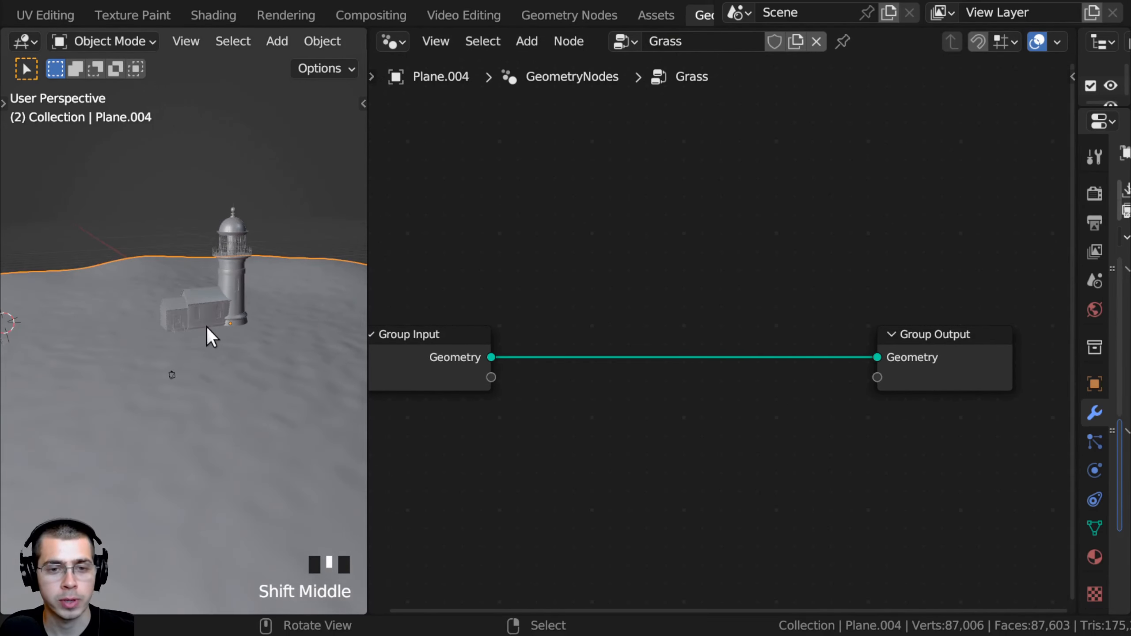
pyautogui.hotkey('shift', 'a')
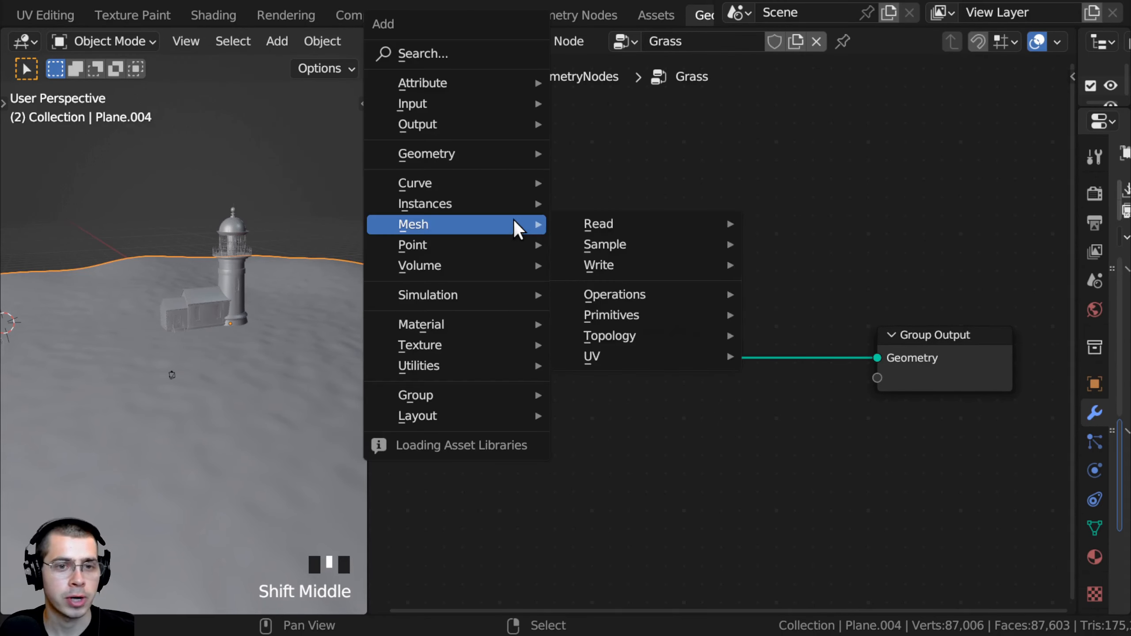
pyautogui.click(445, 57)
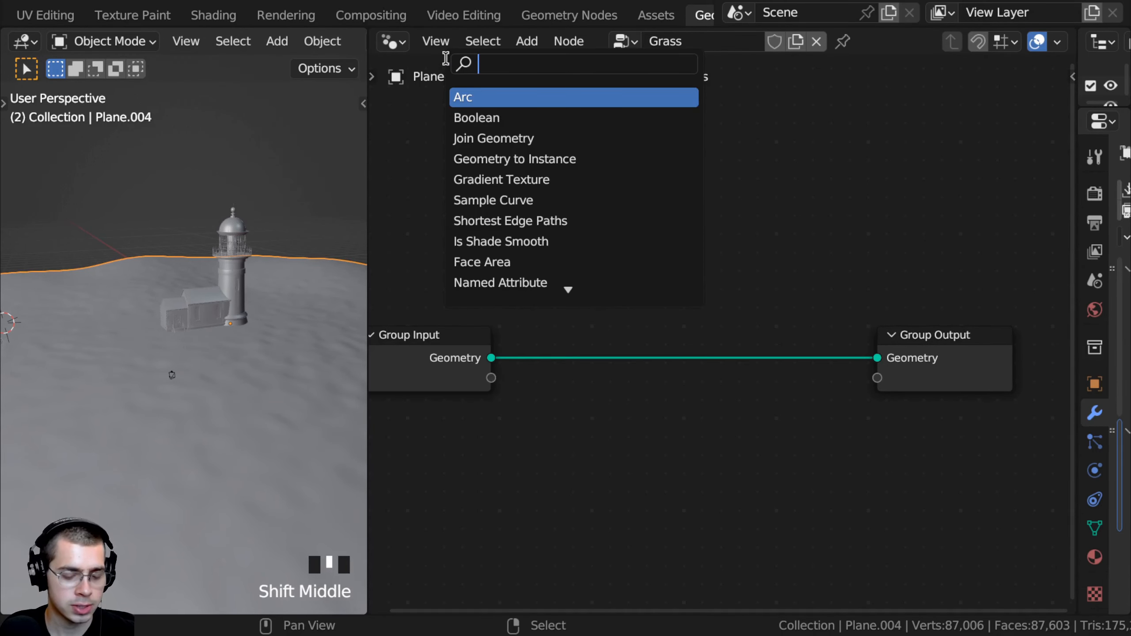
pyautogui.write('dis')
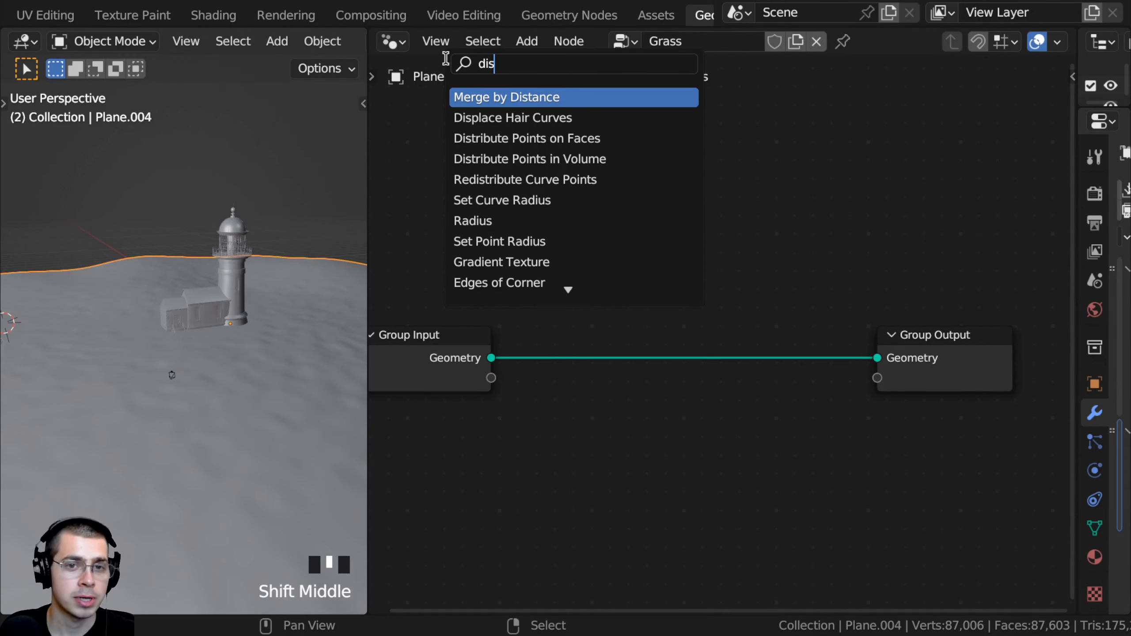
pyautogui.click(525, 142)
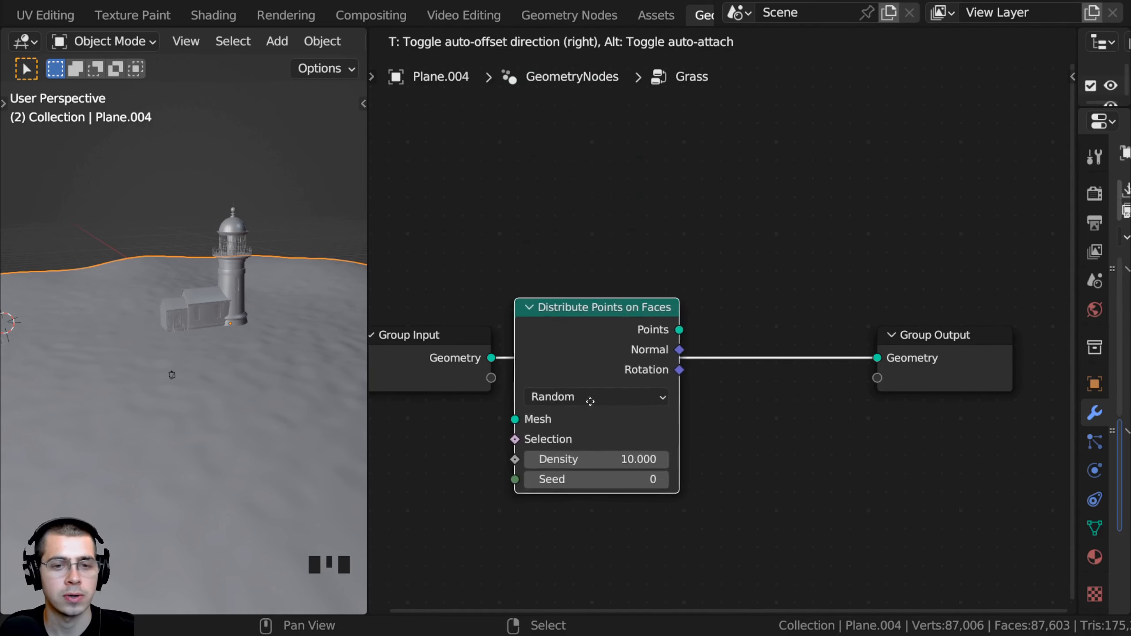
pyautogui.click(643, 399)
pyautogui.scroll(-2, 578, 312)
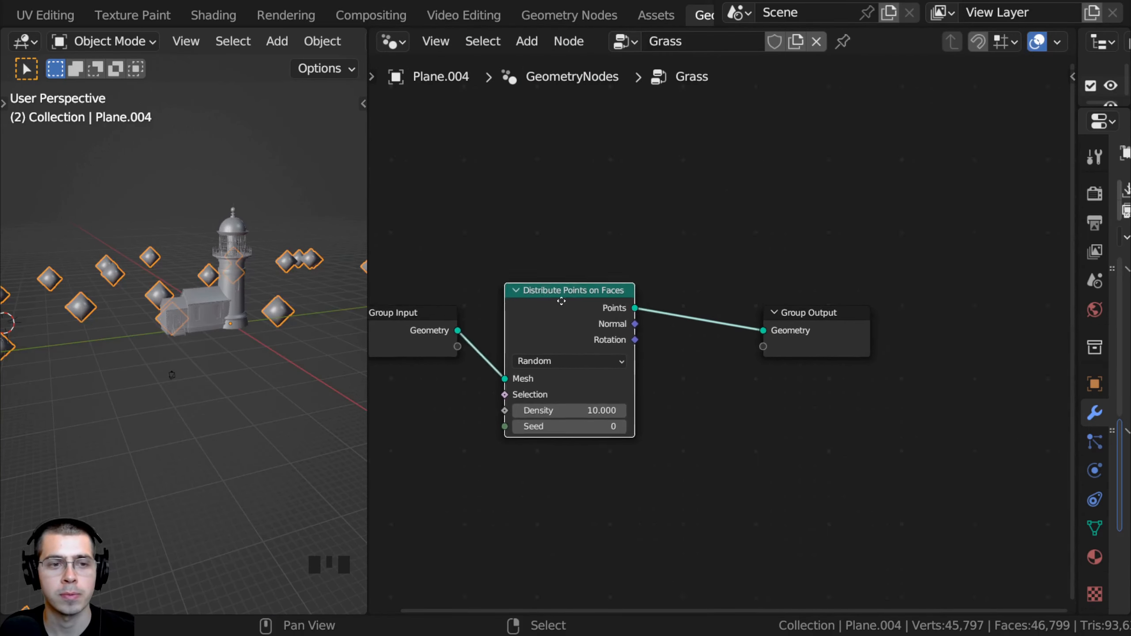
# Step: Insert an Instance on Points node between Distribute Points on Faces and Group Output, and tidy the node positions
pyautogui.hotkey('shift', 'a')
pyautogui.click(597, 223)
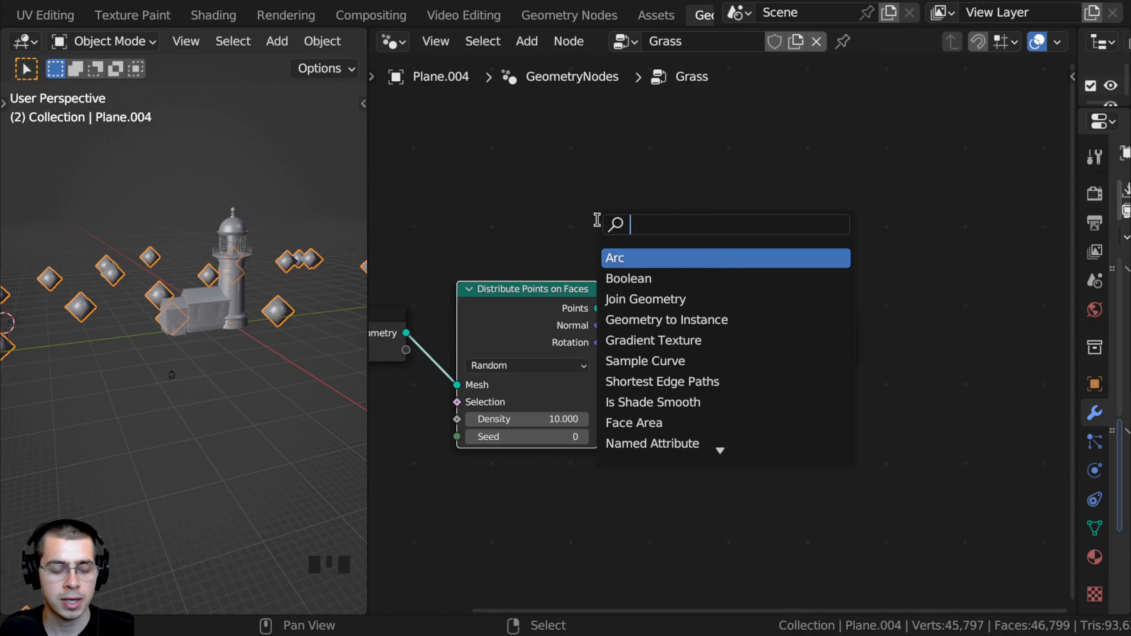
pyautogui.write('inst')
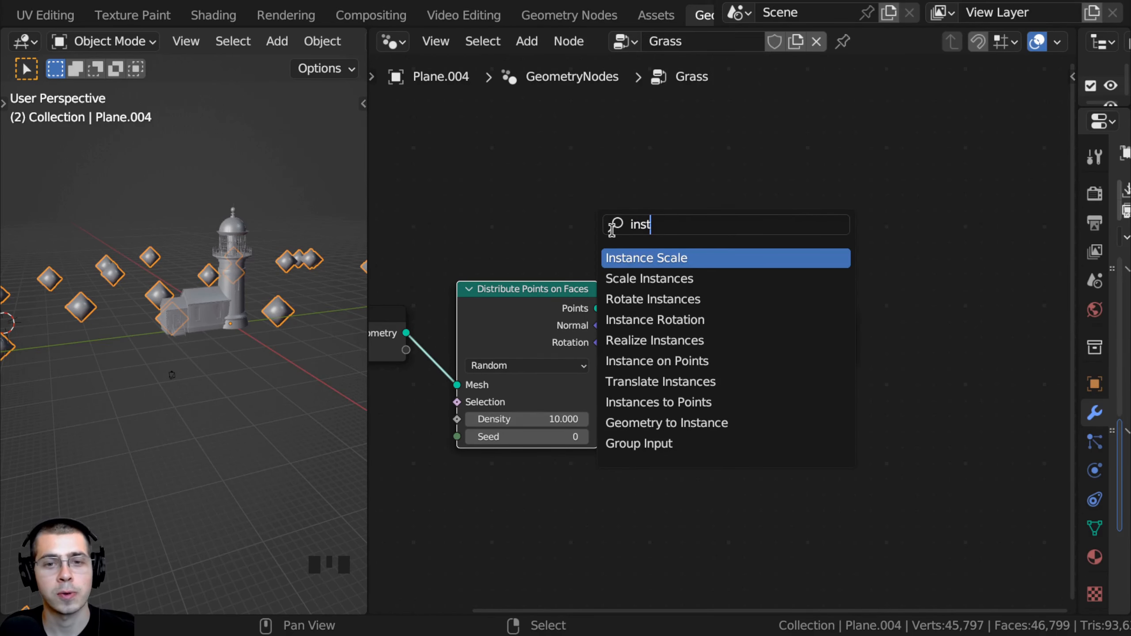
pyautogui.click(637, 361)
pyautogui.click(624, 428)
pyautogui.moveTo(735, 332); pyautogui.dragTo(742, 338)
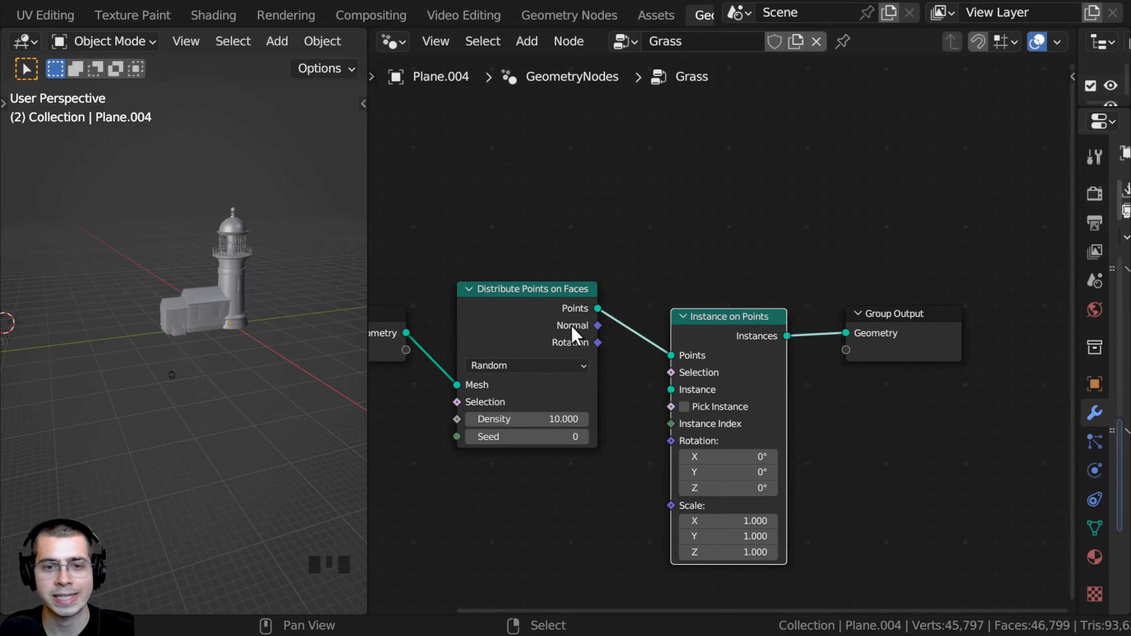
pyautogui.moveTo(554, 338); pyautogui.dragTo(559, 340)
pyautogui.scroll(-1, 504, 346)
pyautogui.moveTo(477, 345); pyautogui.dragTo(510, 337, button='middle')
pyautogui.scroll(-1, 512, 345)
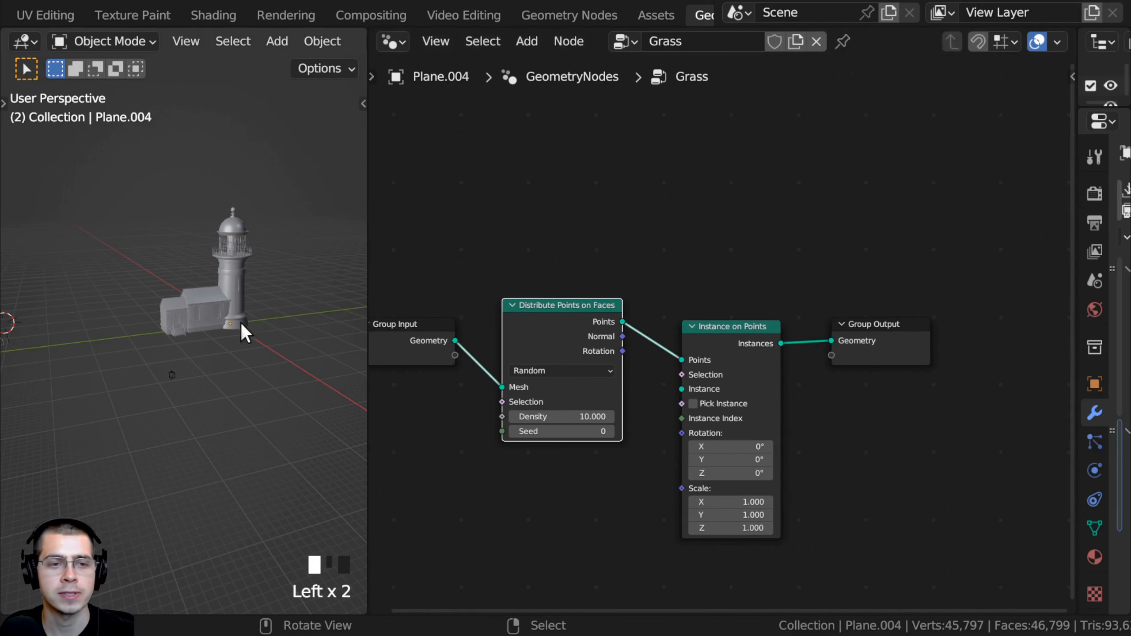
# Step: Insert a Join Geometry node between Instance on Points and Group Output in the Grass tree
pyautogui.keyDown('shift'); pyautogui.moveTo(241, 323); pyautogui.dragTo(202, 328, button='middle'); pyautogui.keyUp('shift')
pyautogui.scroll(-1, 171, 290)
pyautogui.scroll(-1, 171, 290)
pyautogui.moveTo(693, 306); pyautogui.dragTo(645, 312, button='middle')
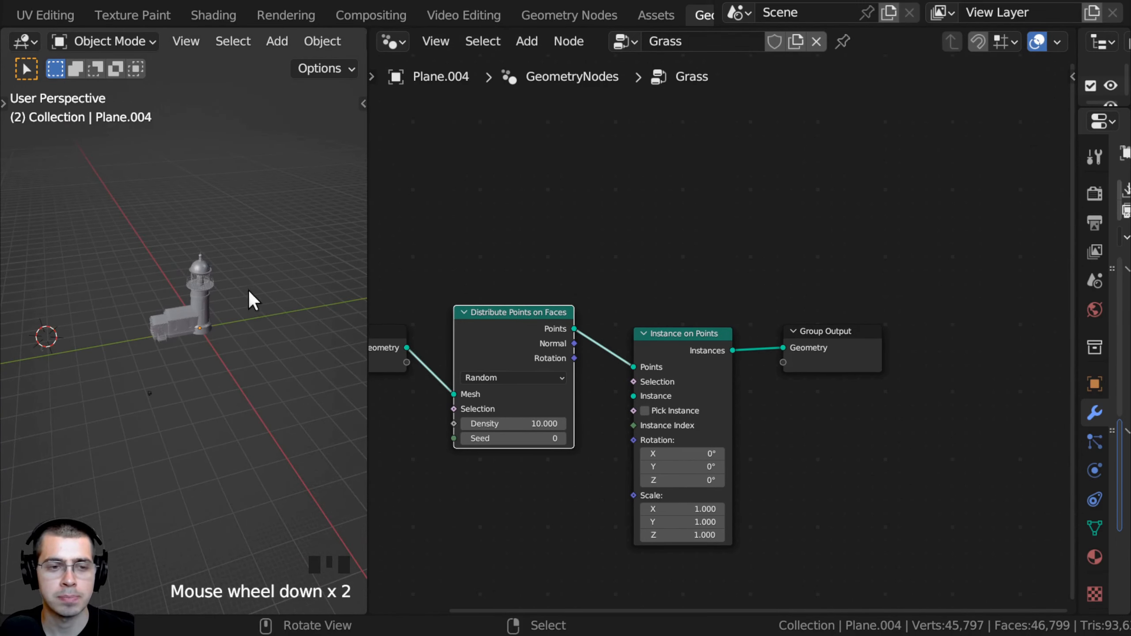
pyautogui.scroll(1, 249, 290)
pyautogui.moveTo(247, 321); pyautogui.dragTo(196, 369, button='middle')
pyautogui.hotkey('shift', 'a')
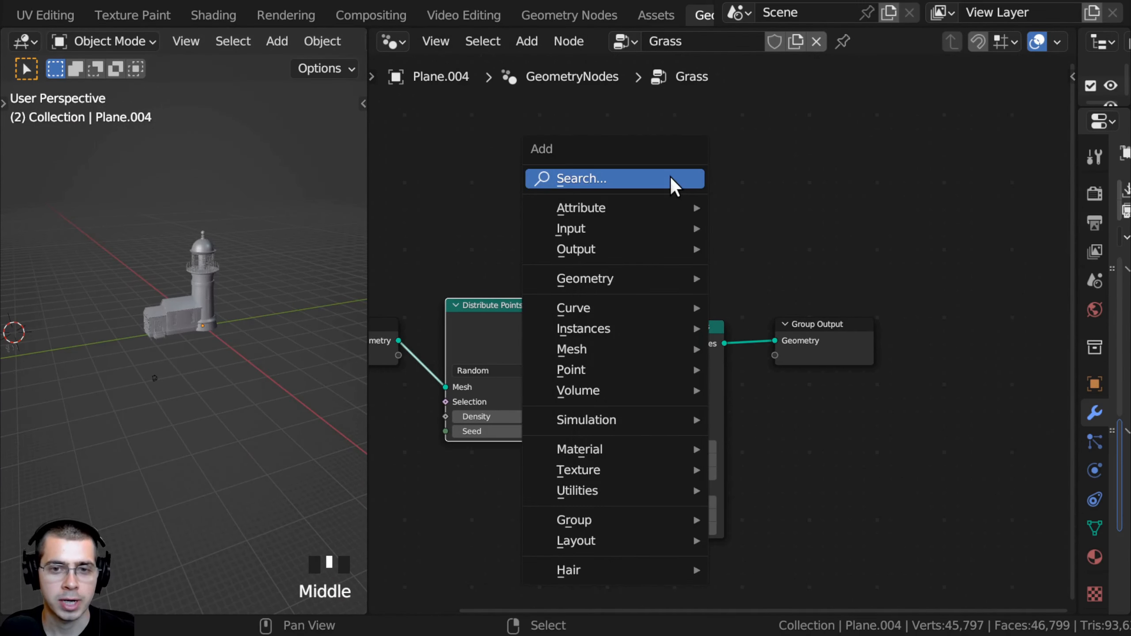
pyautogui.click(671, 180)
pyautogui.write('join')
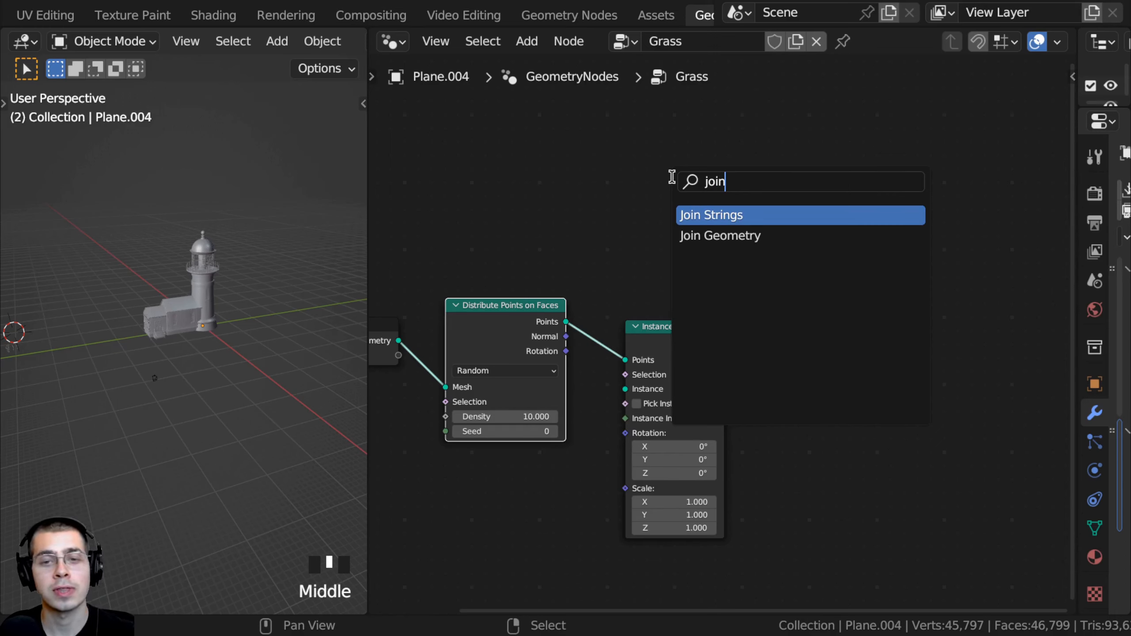
pyautogui.press('Down')
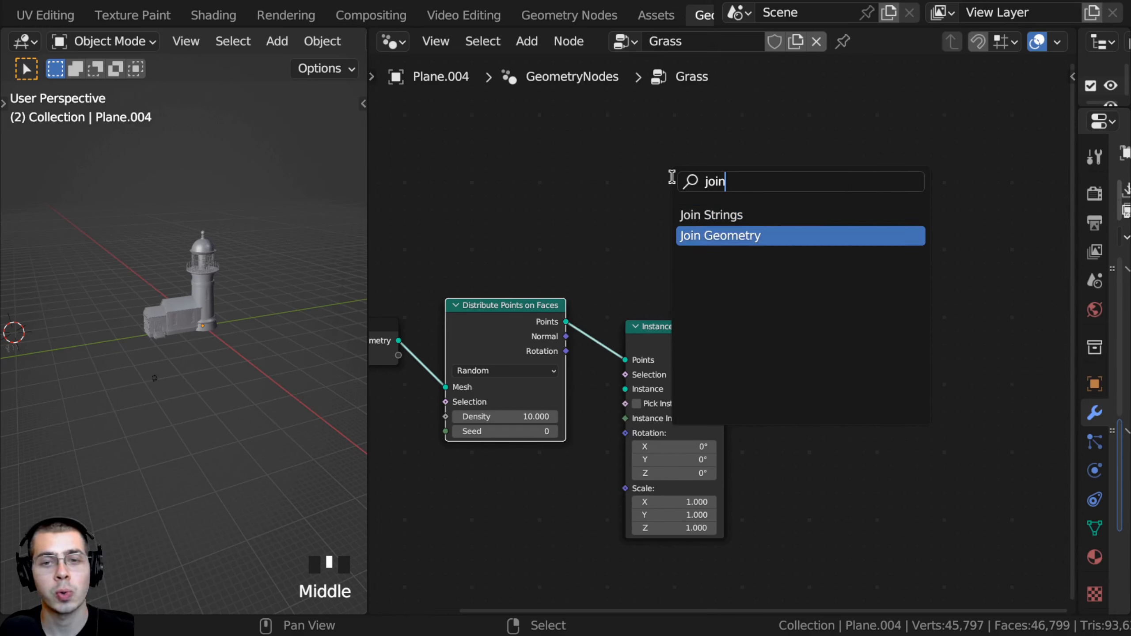
pyautogui.press('Return')
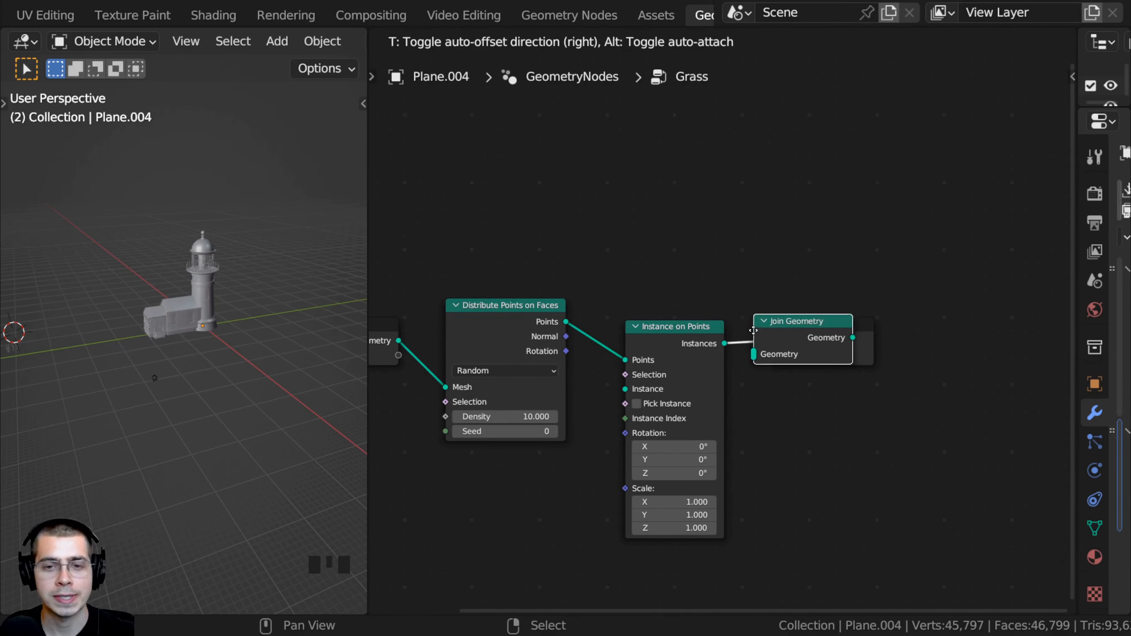
pyautogui.click(757, 329)
# Step: Move the Distribute Points on Faces and Instance on Points nodes below the main row, and adjust the Join Geometry node's position
pyautogui.moveTo(540, 208); pyautogui.dragTo(569, 203, button='middle')
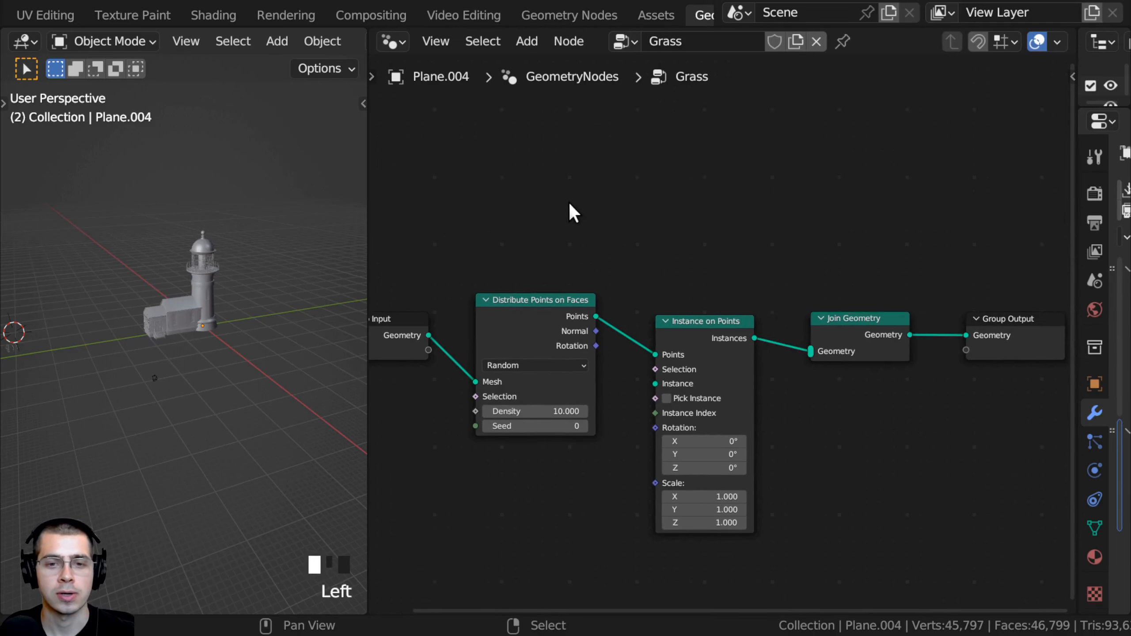
pyautogui.moveTo(569, 204); pyautogui.dragTo(714, 463)
pyautogui.moveTo(551, 449); pyautogui.dragTo(561, 473)
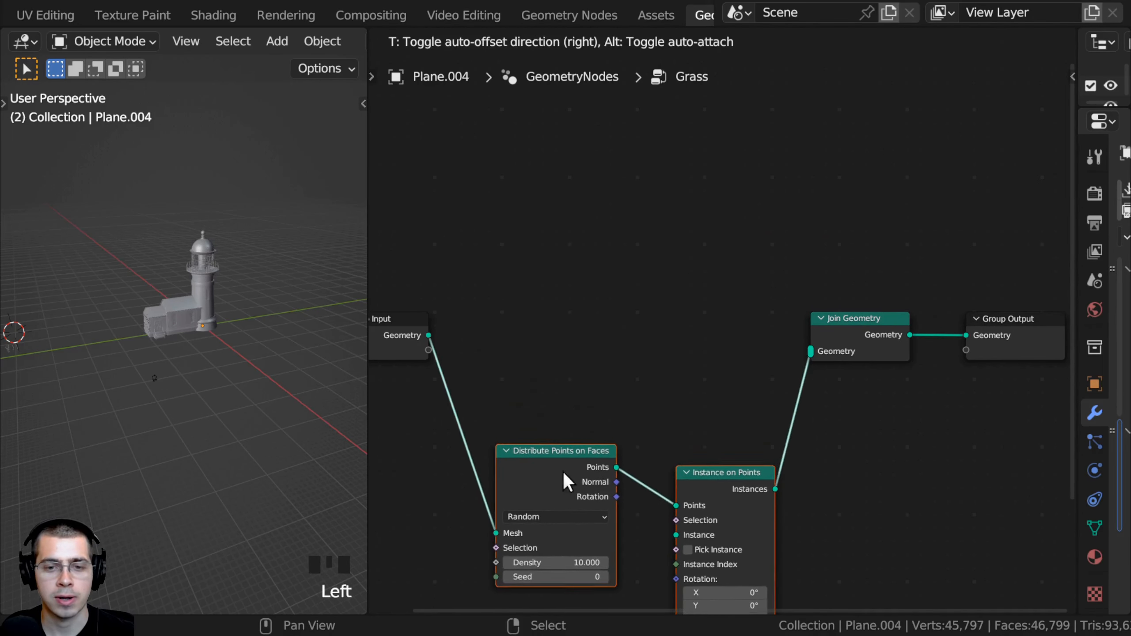
pyautogui.click(510, 392)
pyautogui.scroll(2, 516, 387)
pyautogui.moveTo(896, 315); pyautogui.dragTo(918, 314)
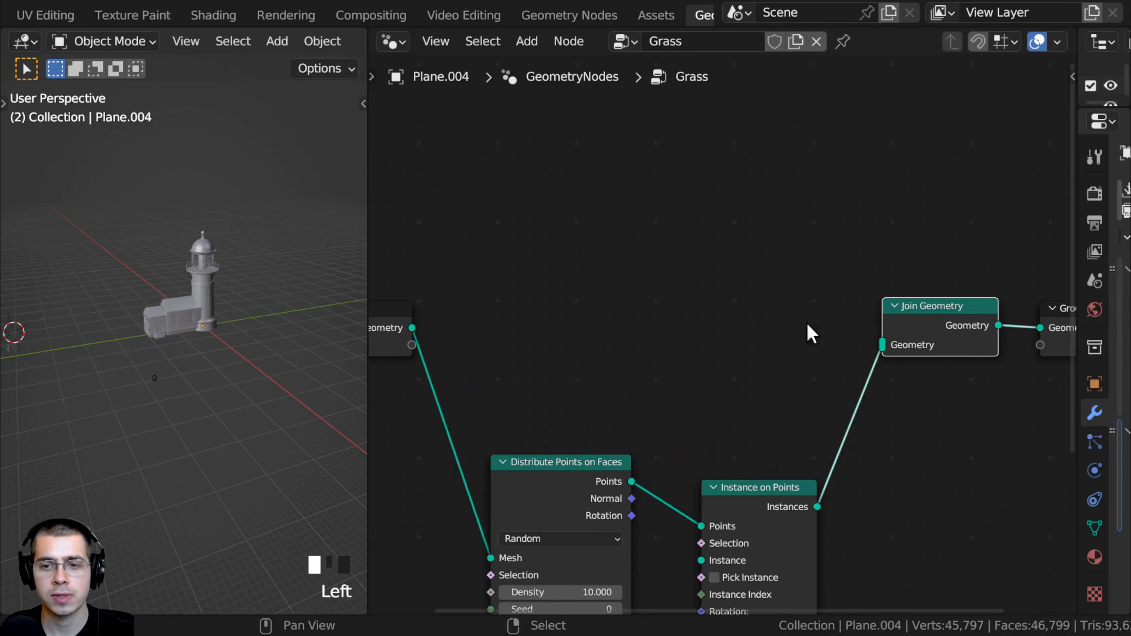
# Step: Reposition the Group Input node and link its Geometry output directly into Join Geometry as well
pyautogui.moveTo(650, 342); pyautogui.dragTo(738, 324, button='middle')
pyautogui.moveTo(464, 323)
pyautogui.mouseDown()
pyautogui.moveTo(467, 298)
pyautogui.moveTo(436, 301)
pyautogui.moveTo(469, 314)
pyautogui.mouseUp()
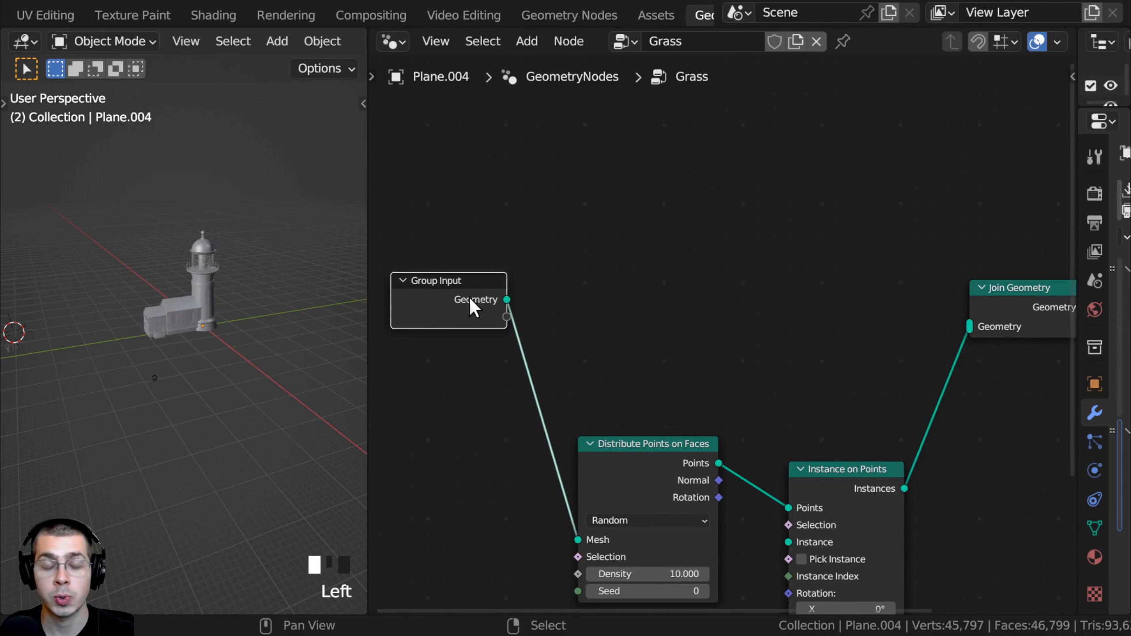
pyautogui.moveTo(469, 298)
pyautogui.mouseDown(button='middle')
pyautogui.moveTo(457, 300)
pyautogui.moveTo(473, 316)
pyautogui.mouseUp(button='middle')
pyautogui.scroll(-1, 476, 326)
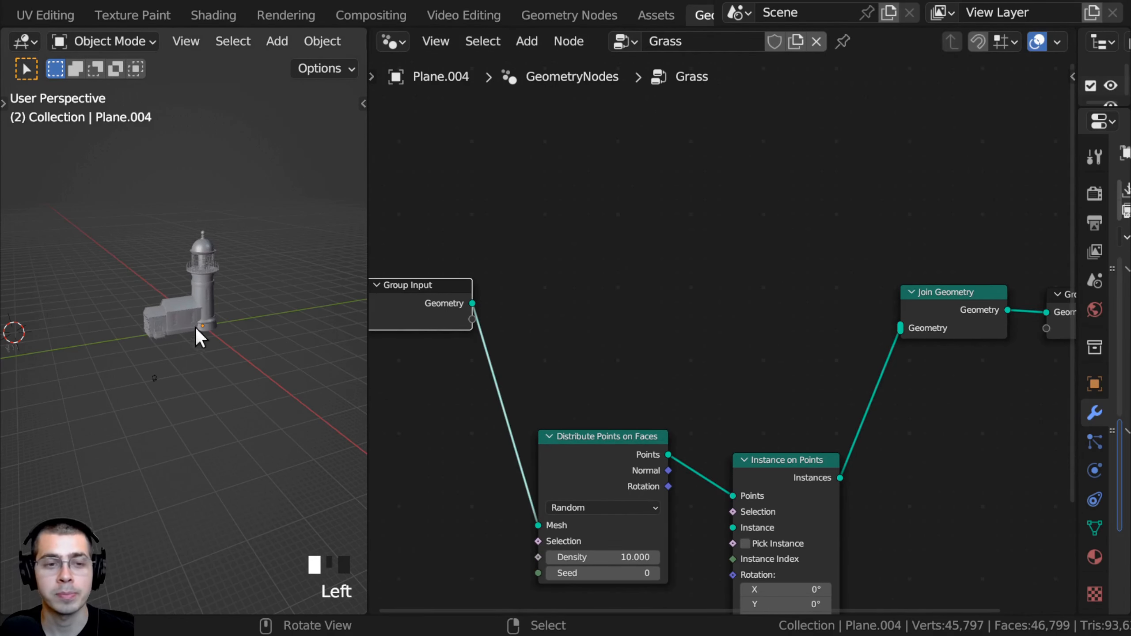
pyautogui.moveTo(472, 303); pyautogui.dragTo(903, 322)
pyautogui.moveTo(158, 335); pyautogui.dragTo(161, 350, button='middle')
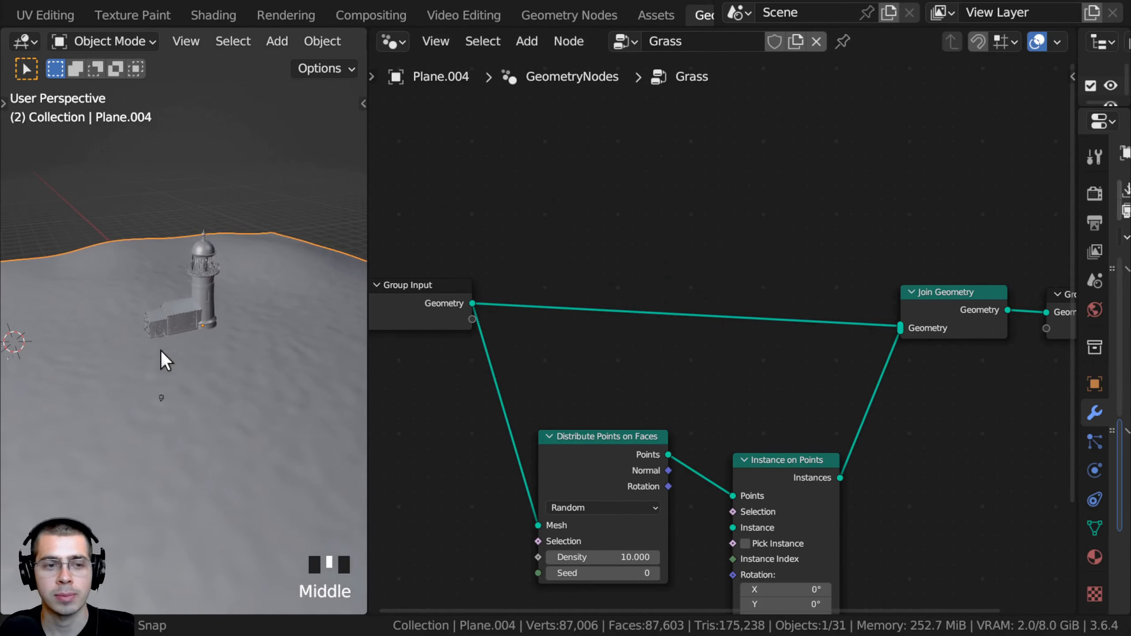
# Step: Tidy the Grass tree by moving Distribute Points on Faces, Instance on Points, Join Geometry and Group Output closer together
pyautogui.moveTo(575, 399); pyautogui.dragTo(574, 351, button='middle')
pyautogui.moveTo(575, 350); pyautogui.dragTo(795, 358)
pyautogui.click(604, 355)
pyautogui.moveTo(616, 341); pyautogui.dragTo(650, 361)
pyautogui.moveTo(636, 303); pyautogui.dragTo(768, 352)
pyautogui.moveTo(758, 337)
pyautogui.mouseDown()
pyautogui.moveTo(750, 315)
pyautogui.moveTo(759, 317)
pyautogui.mouseUp()
pyautogui.click(768, 323)
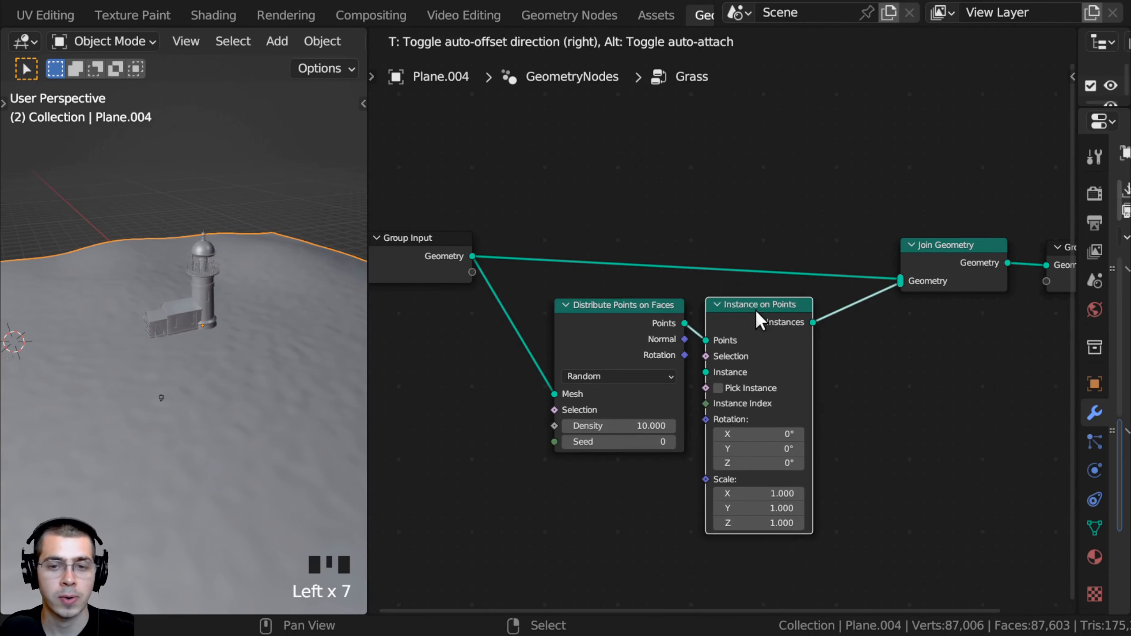
pyautogui.moveTo(935, 280); pyautogui.dragTo(904, 281, button='middle')
pyautogui.moveTo(892, 259); pyautogui.dragTo(854, 252)
pyautogui.scroll(-1, 962, 216)
pyautogui.click(975, 211)
pyautogui.moveTo(1035, 259); pyautogui.dragTo(999, 253)
pyautogui.scroll(-2, 118, 332)
# Step: Check the terrain around the lighthouse through the scene camera
pyautogui.moveTo(66, 272); pyautogui.dragTo(244, 302, button='middle')
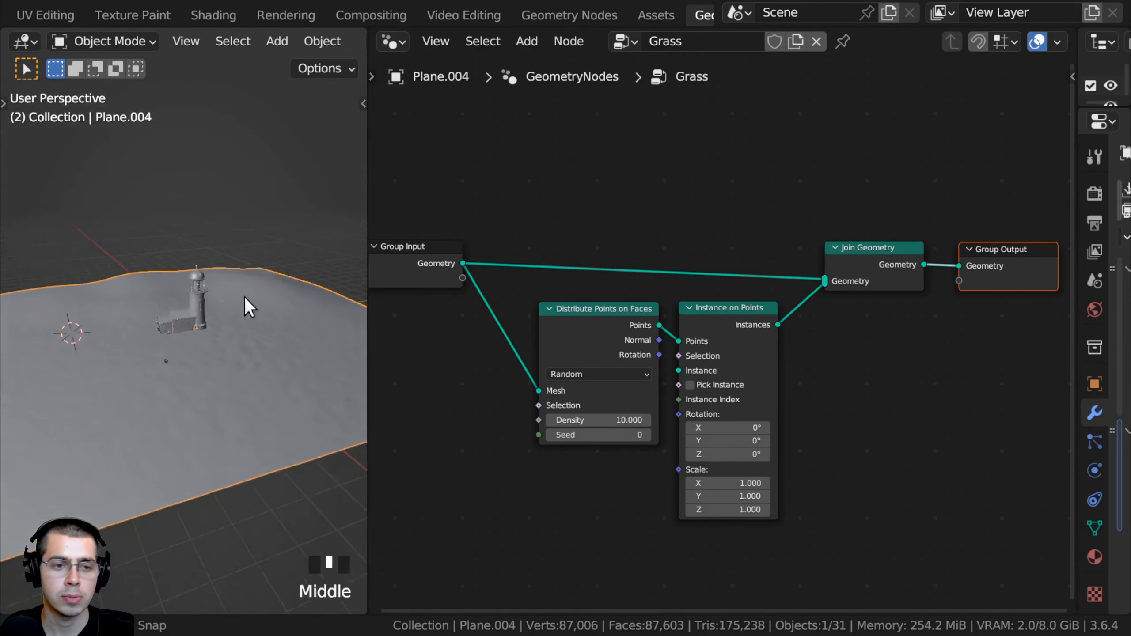
pyautogui.scroll(3, 183, 408)
pyautogui.moveTo(184, 408); pyautogui.dragTo(257, 387, button='middle')
pyautogui.press('KP_0')
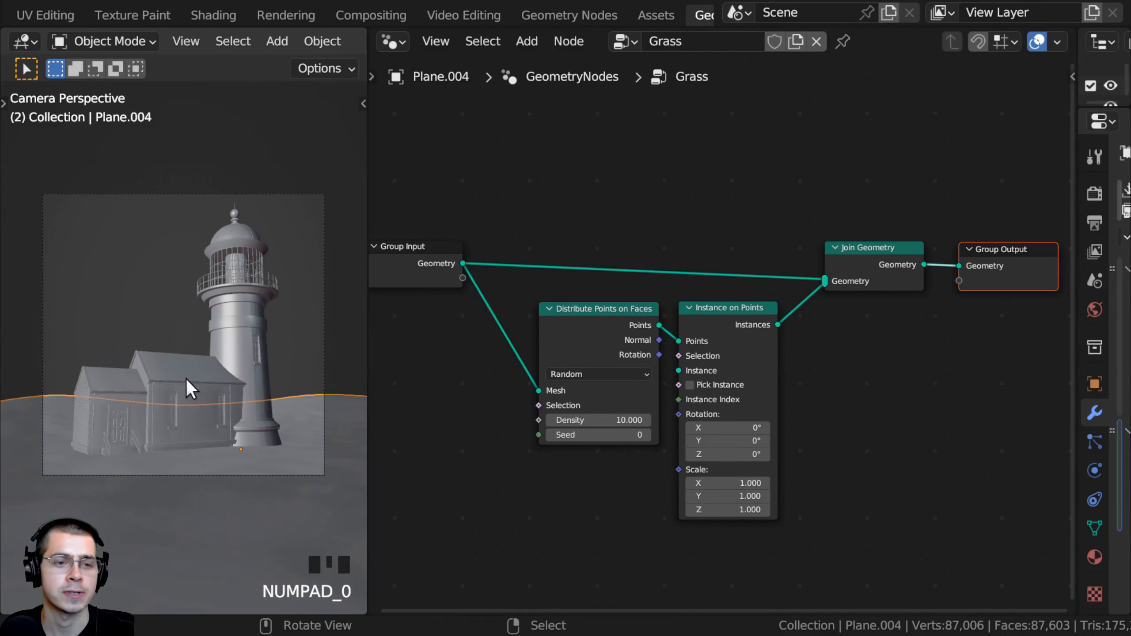
pyautogui.keyDown('shift'); pyautogui.moveTo(185, 379); pyautogui.dragTo(184, 349, button='middle'); pyautogui.keyUp('shift')
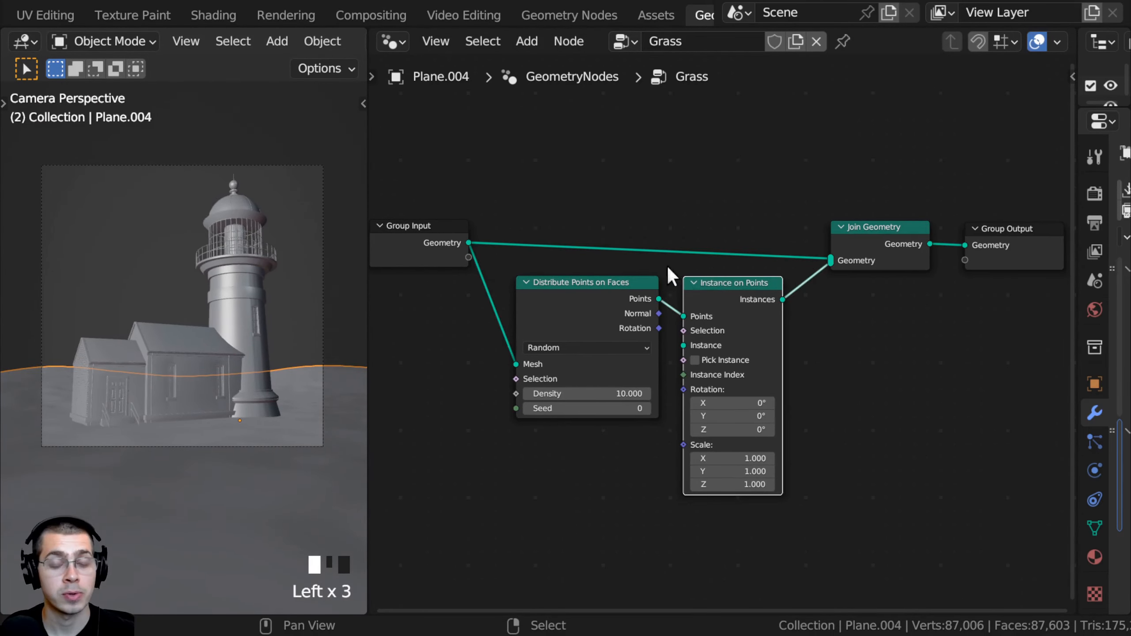
# Step: Add a Collection Info node below the Distribute Points on Faces node
pyautogui.scroll(1, 671, 276)
pyautogui.moveTo(620, 284); pyautogui.dragTo(616, 255, button='right')
pyautogui.press('Home')
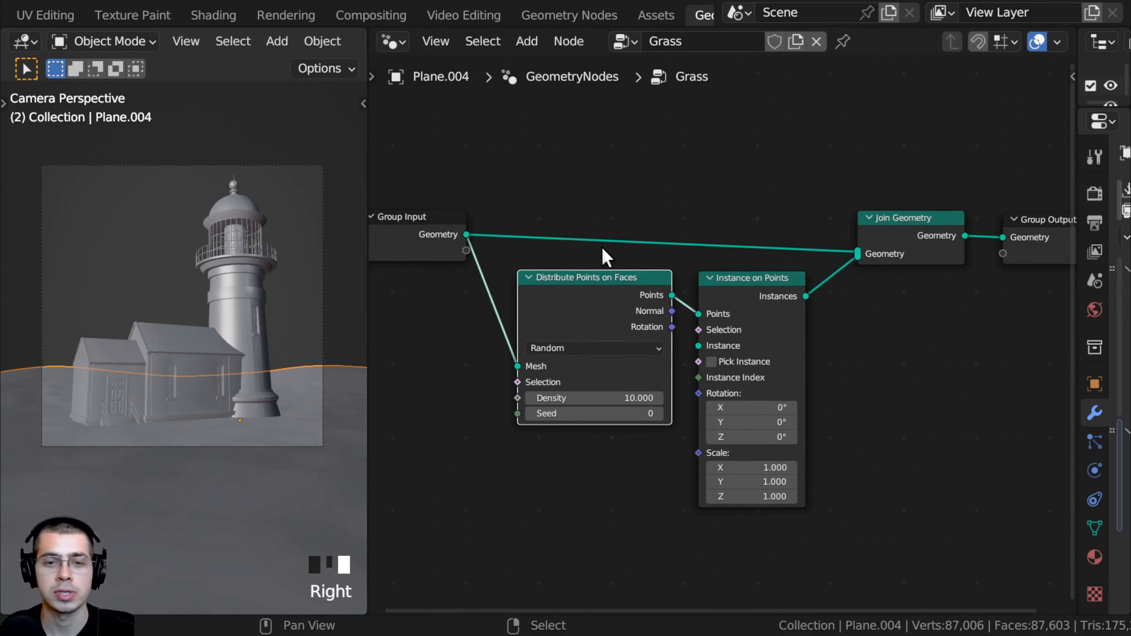
pyautogui.hotkey('shift', 'a')
pyautogui.click(606, 181)
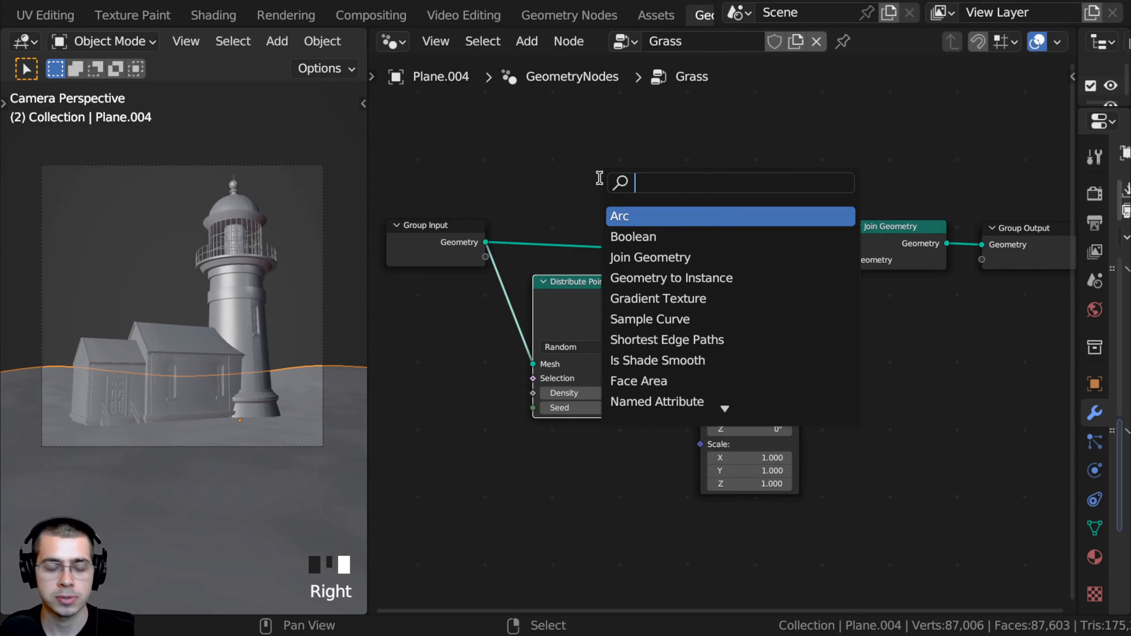
pyautogui.write('coll')
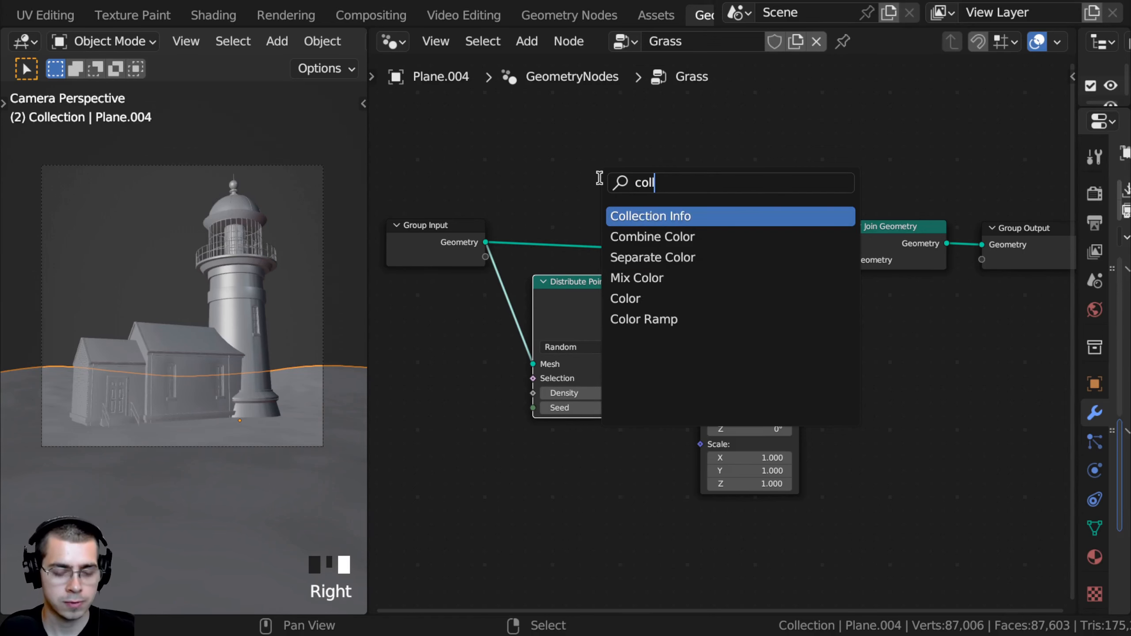
pyautogui.click(669, 222)
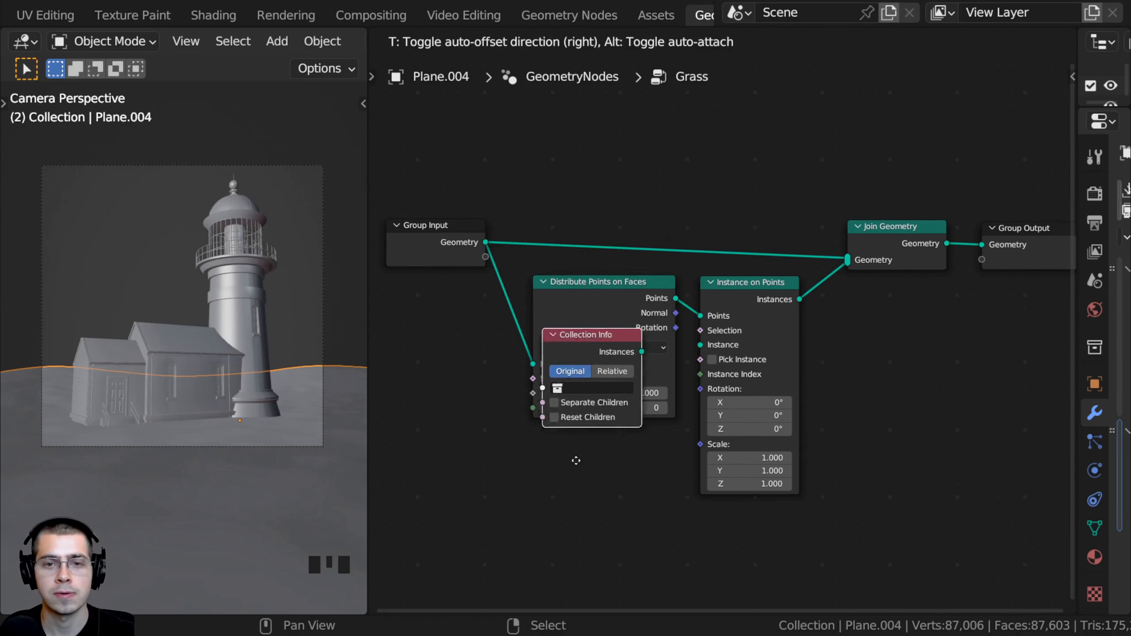
pyautogui.scroll(3, 592, 267)
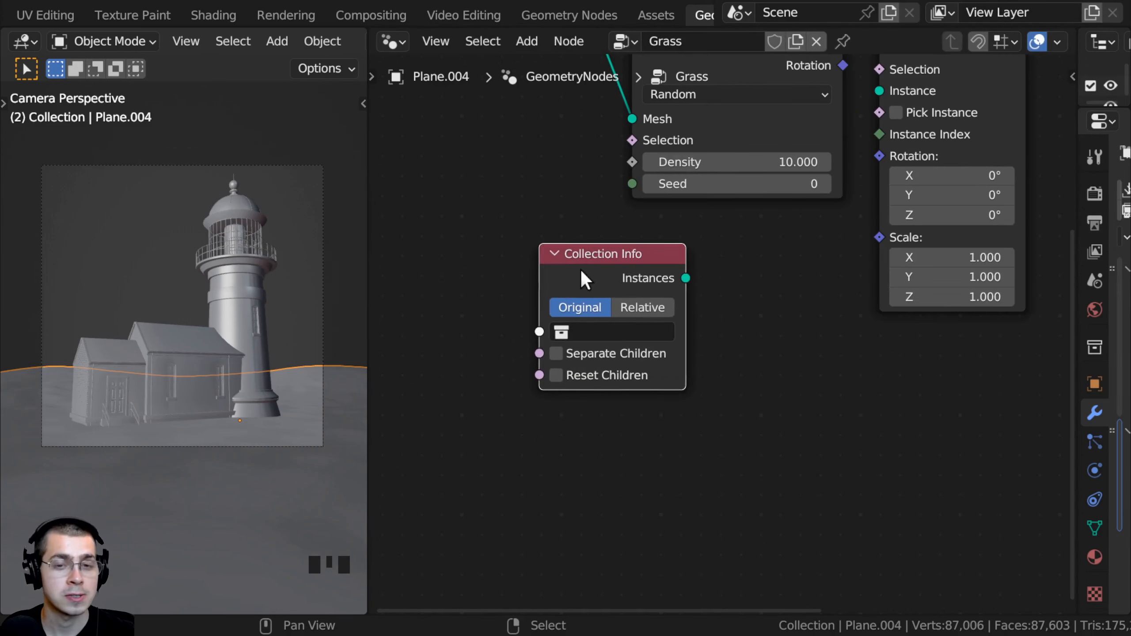
pyautogui.click(606, 255)
pyautogui.scroll(-2, 597, 246)
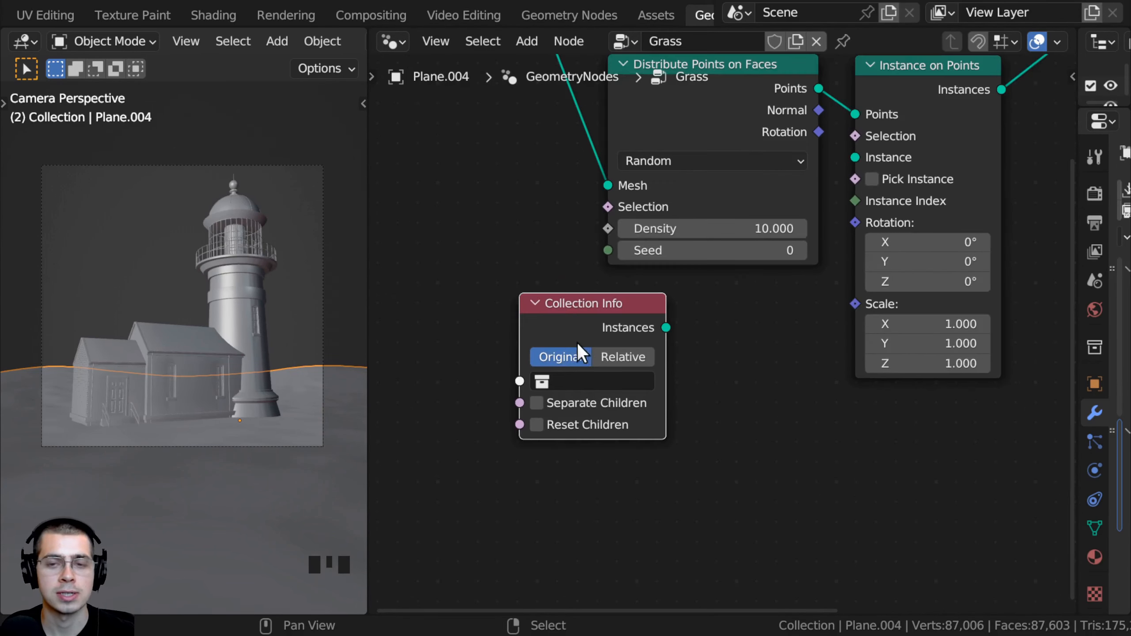
pyautogui.scroll(1, 597, 334)
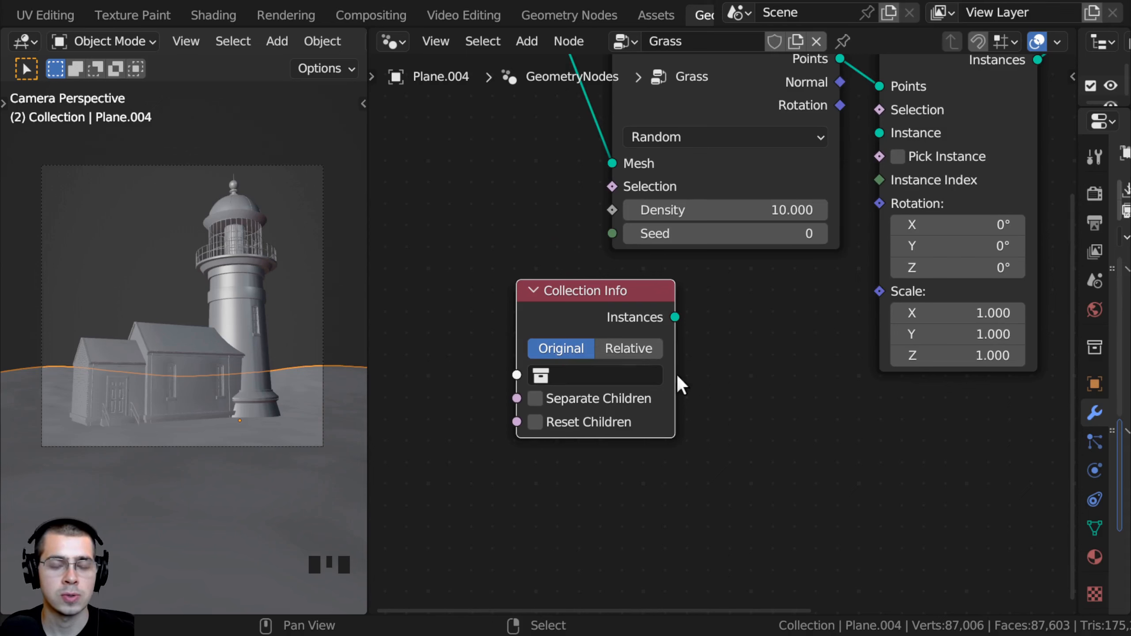
pyautogui.press('g')
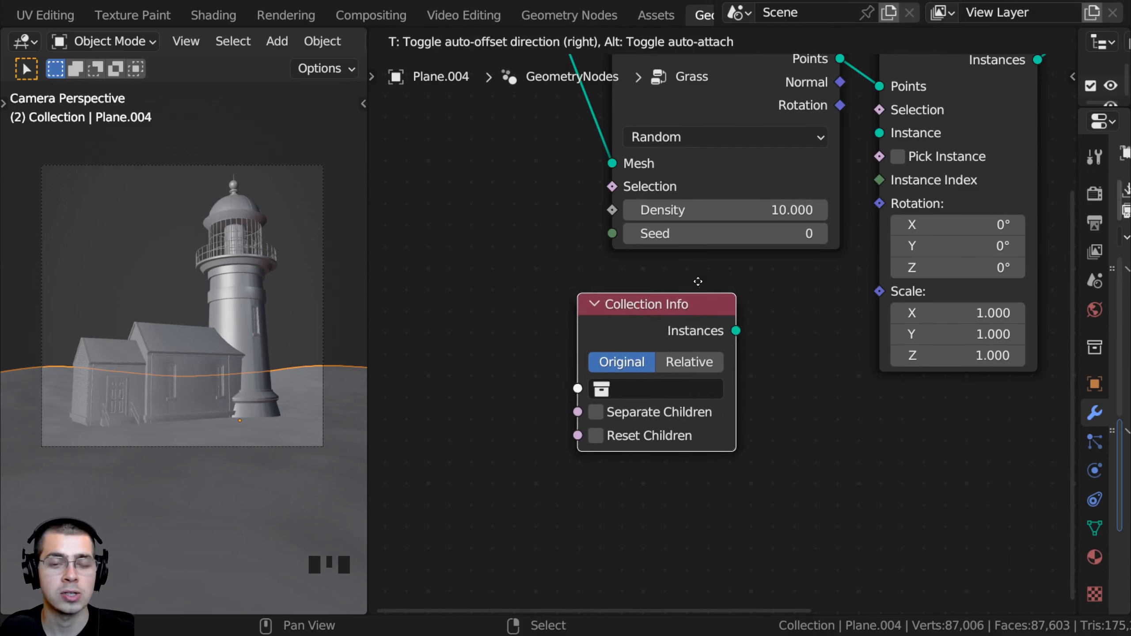
pyautogui.rightClick(651, 306)
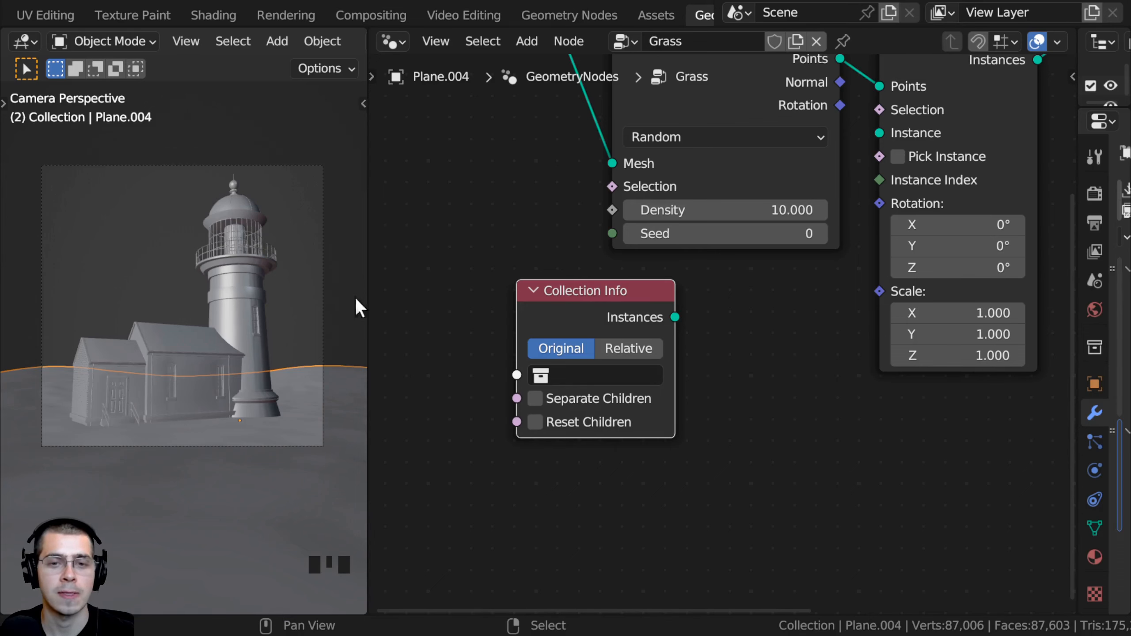
# Step: Select the modelled thin plants standing on the terrain together
pyautogui.moveTo(355, 297); pyautogui.dragTo(281, 354, button='middle')
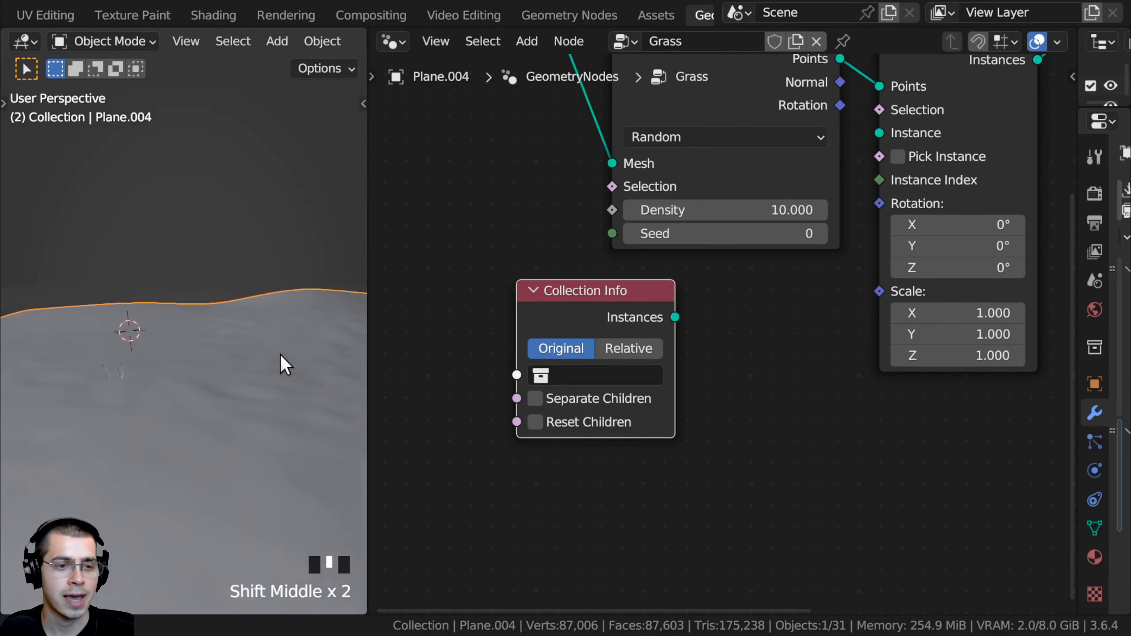
pyautogui.scroll(5, 118, 388)
pyautogui.scroll(1, 183, 350)
pyautogui.rightClick(207, 362)
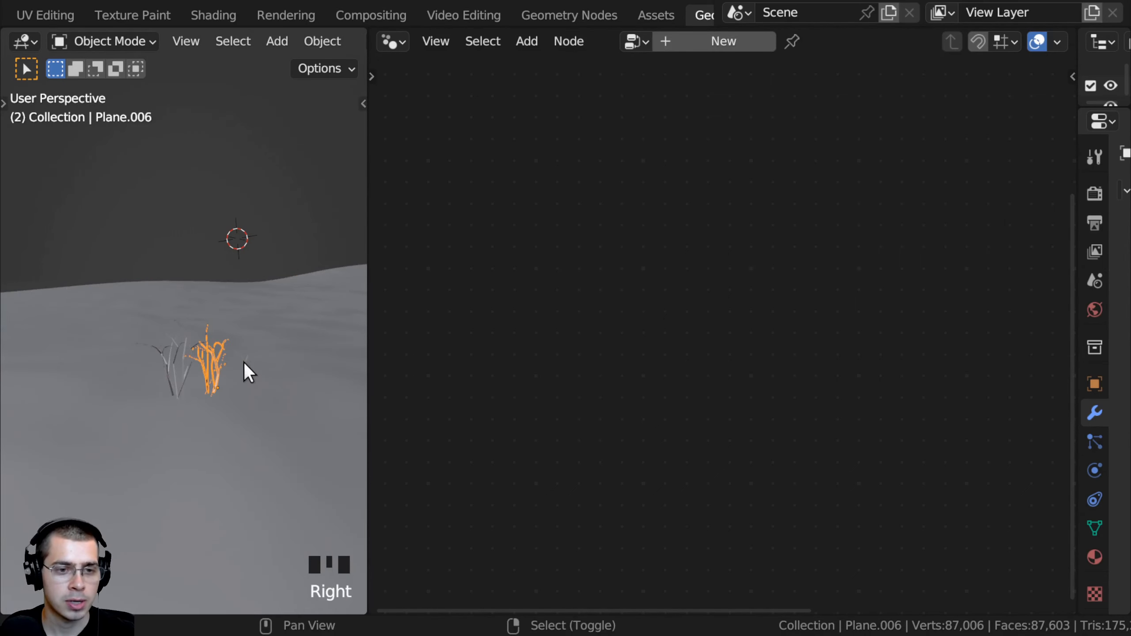
pyautogui.keyDown('shift'); pyautogui.rightClick(181, 356); pyautogui.keyUp('shift')
pyautogui.keyDown('shift'); pyautogui.rightClick(188, 347); pyautogui.keyUp('shift')
pyautogui.rightClick(186, 353)
pyautogui.keyDown('shift'); pyautogui.rightClick(244, 354); pyautogui.keyUp('shift')
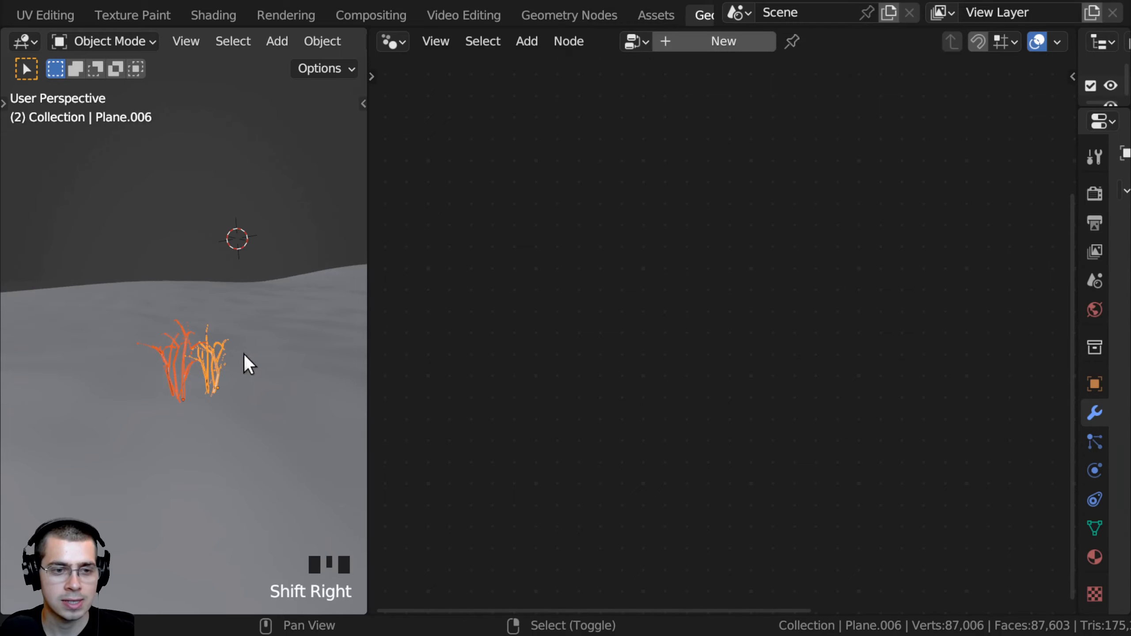
# Step: Select the three grass clumps and move them into a new collection named Grass
pyautogui.keyDown('shift'); pyautogui.rightClick(242, 360); pyautogui.keyUp('shift')
pyautogui.scroll(3, 256, 360)
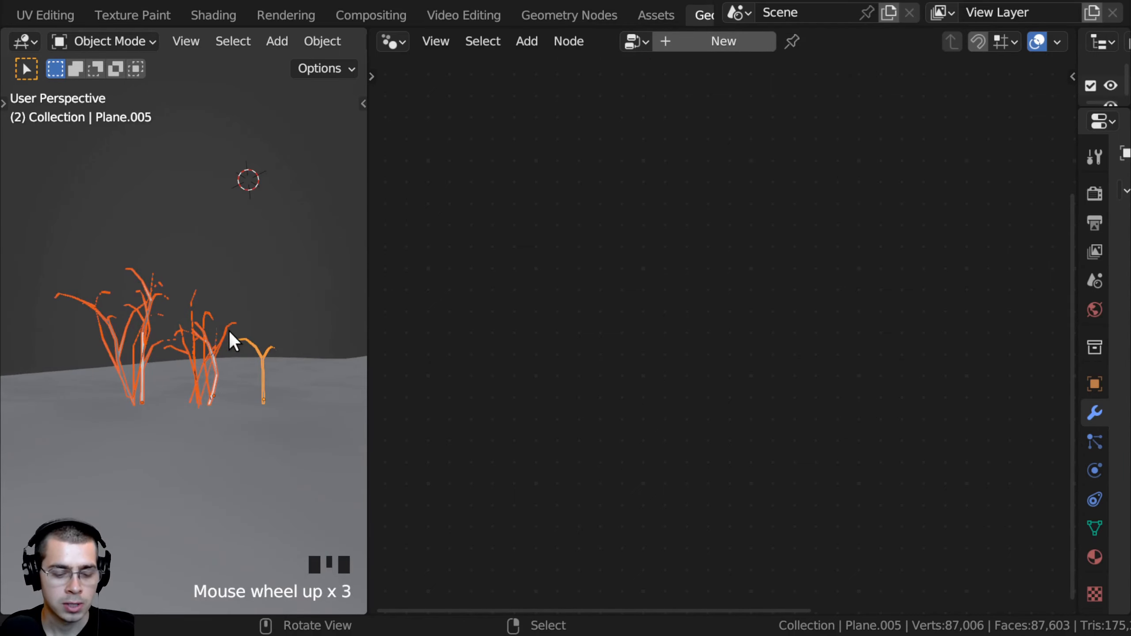
pyautogui.press('g')
pyautogui.rightClick(236, 326)
pyautogui.moveTo(234, 331); pyautogui.dragTo(235, 345, button='middle')
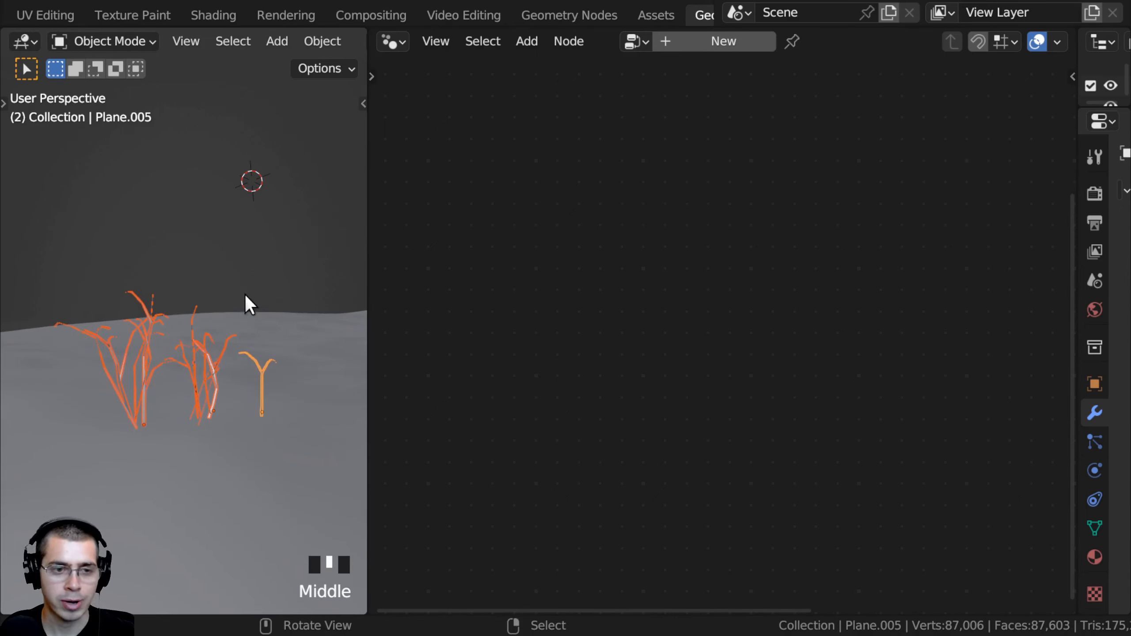
pyautogui.press('m')
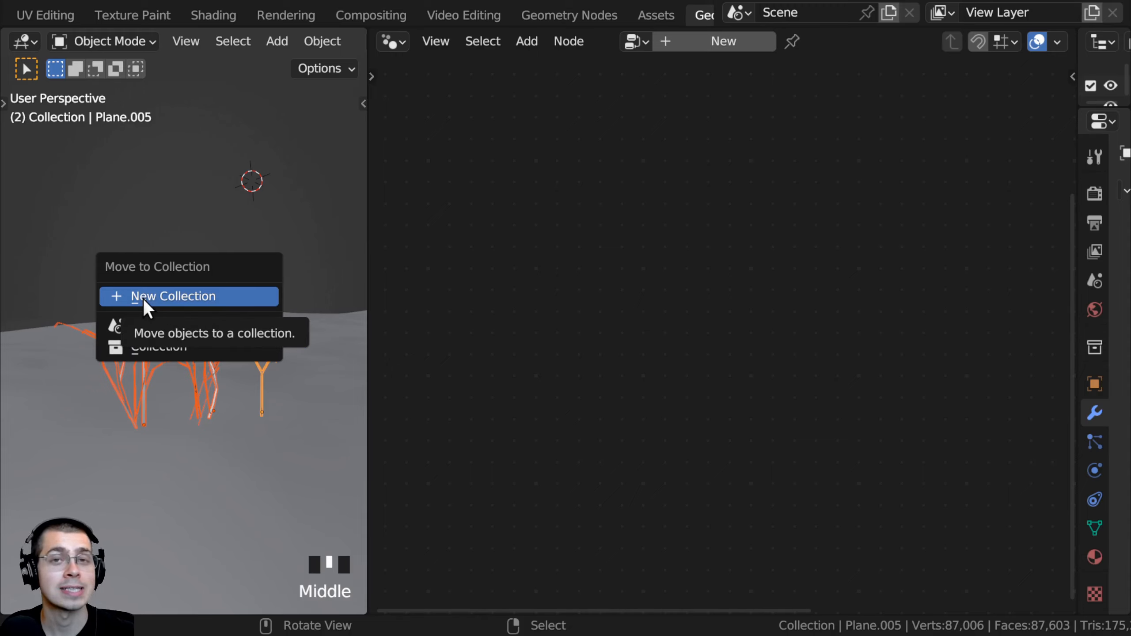
pyautogui.click(175, 295)
pyautogui.write('Gr')
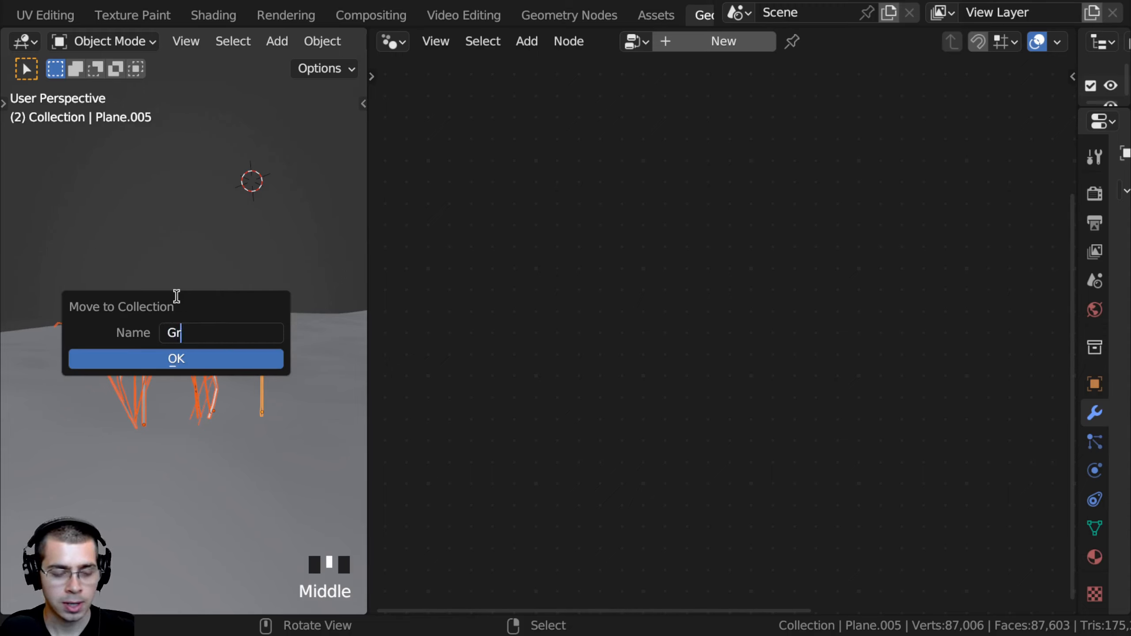
pyautogui.write('ass')
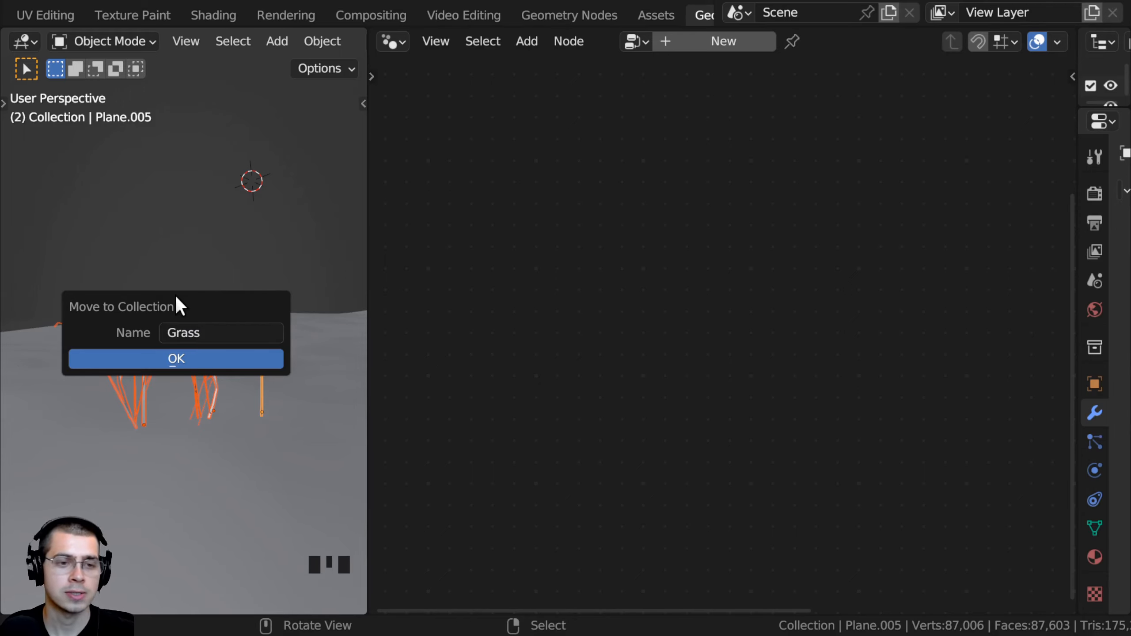
pyautogui.click(184, 356)
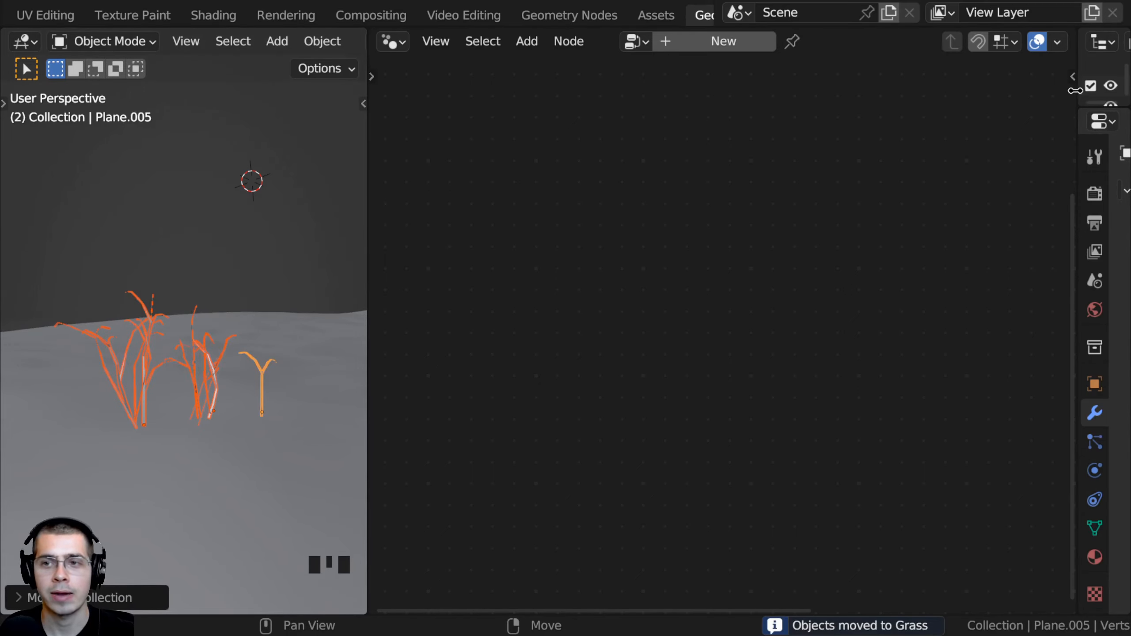
# Step: Enlarge the Outliner, collapse the Grass collection and select the ground plane
pyautogui.moveTo(1076, 95); pyautogui.dragTo(868, 235)
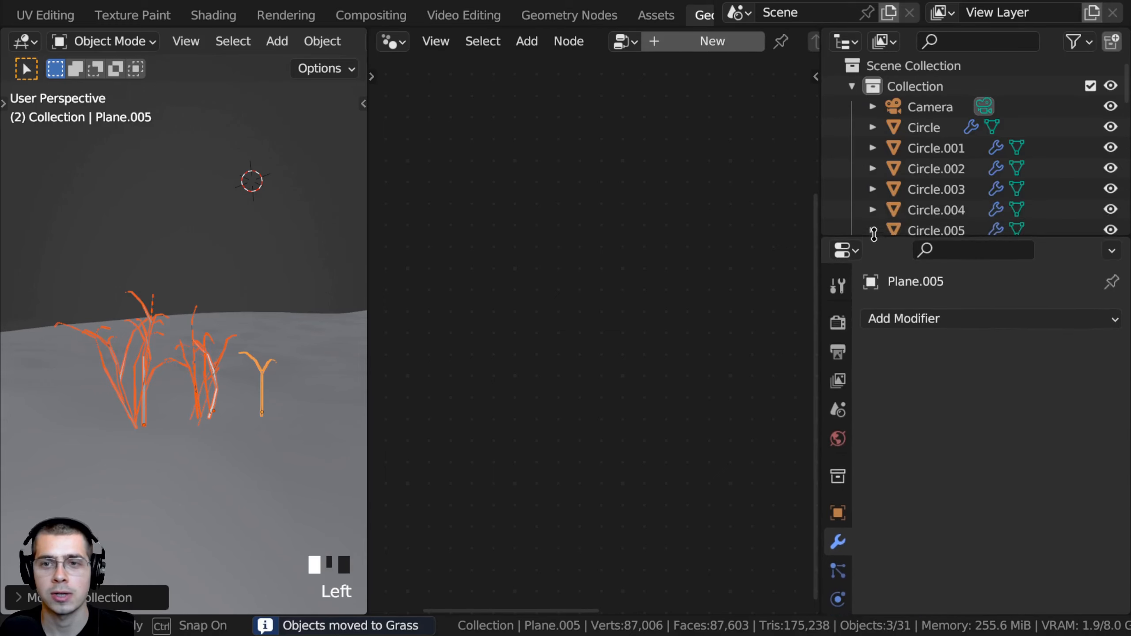
pyautogui.scroll(-10, 924, 111)
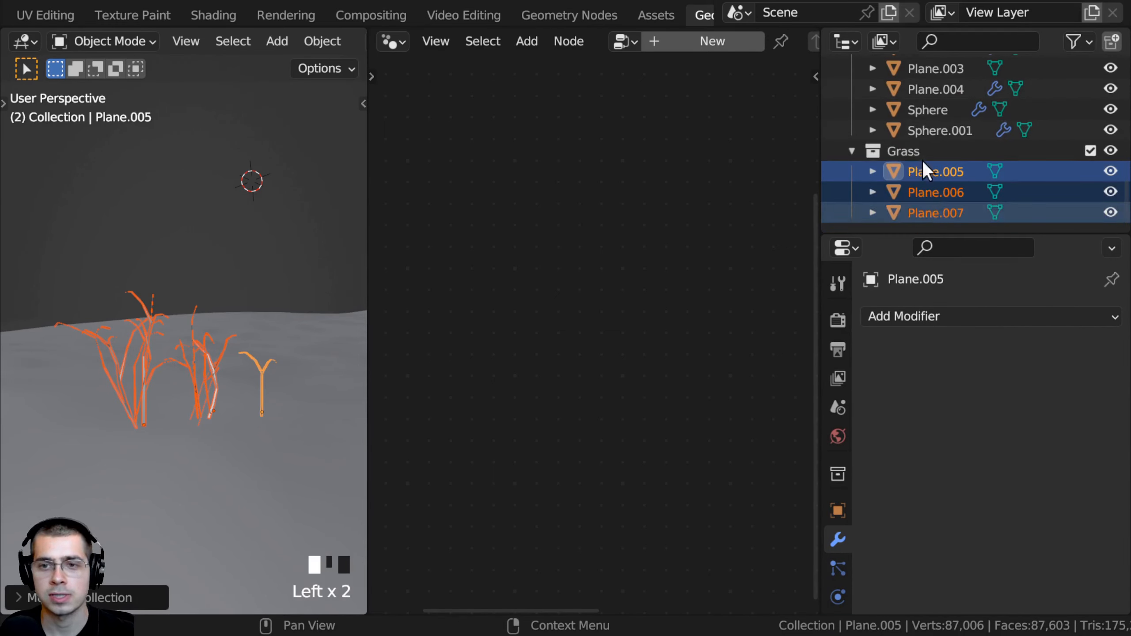
pyautogui.click(851, 151)
pyautogui.click(849, 149)
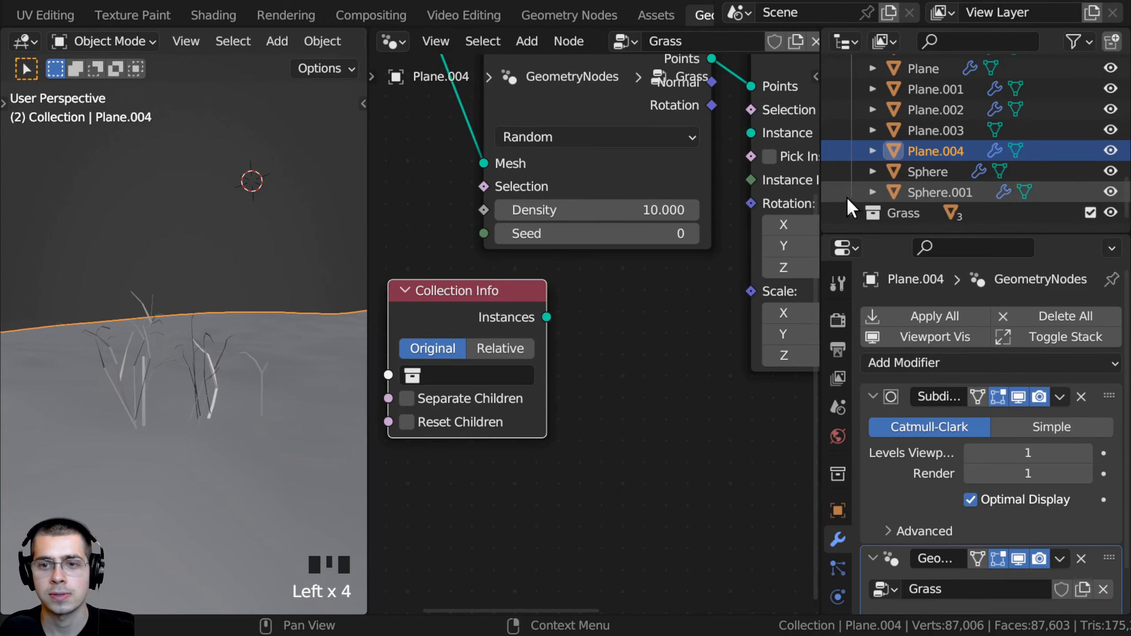
# Step: Narrow the Outliner area again and view the lighthouse through the scene camera
pyautogui.moveTo(822, 200); pyautogui.dragTo(1095, 214)
pyautogui.keyDown('shift'); pyautogui.moveTo(208, 243); pyautogui.dragTo(160, 340, button='middle'); pyautogui.keyUp('shift')
pyautogui.press('KP_Decimal')
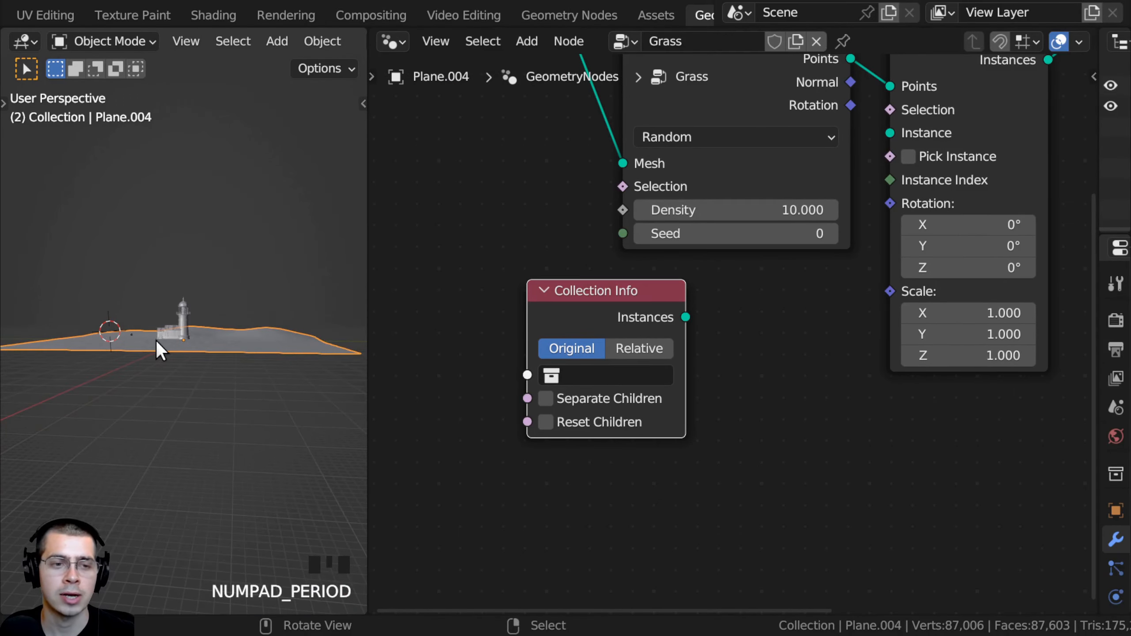
pyautogui.press('KP_0')
pyautogui.scroll(4, 267, 352)
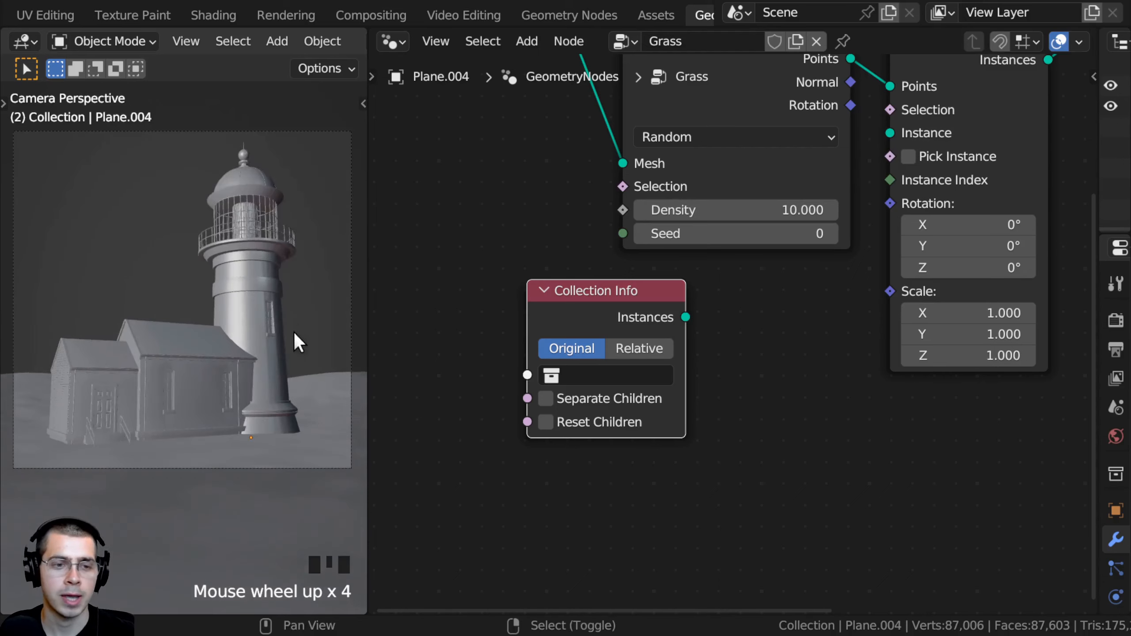
pyautogui.keyDown('shift'); pyautogui.moveTo(294, 333); pyautogui.dragTo(307, 352, button='middle'); pyautogui.keyUp('shift')
# Step: Set the Collection Info node's collection to Grass
pyautogui.scroll(-3, 552, 307)
pyautogui.keyDown('shift'); pyautogui.moveTo(552, 308); pyautogui.dragTo(575, 285, button='middle'); pyautogui.keyUp('shift')
pyautogui.scroll(4, 575, 285)
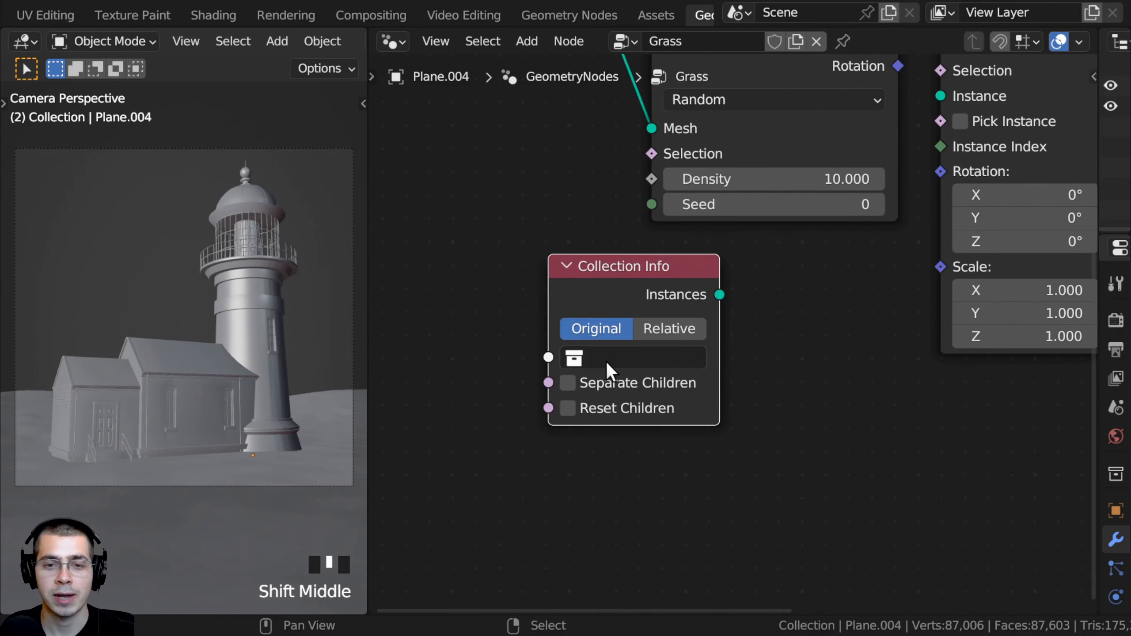
pyautogui.click(609, 362)
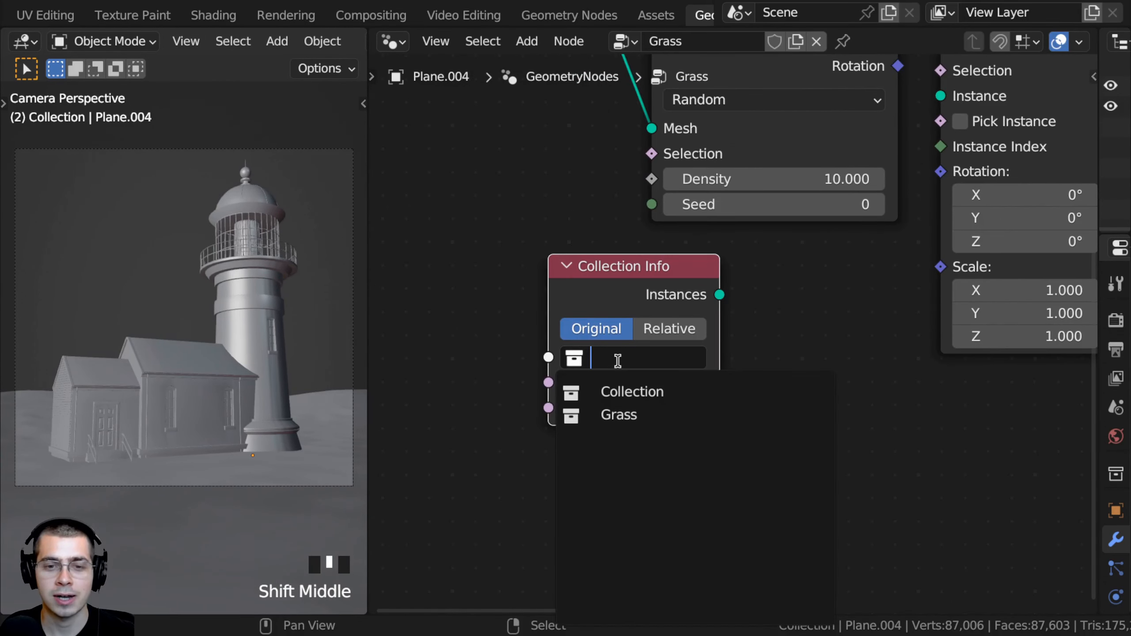
pyautogui.click(610, 416)
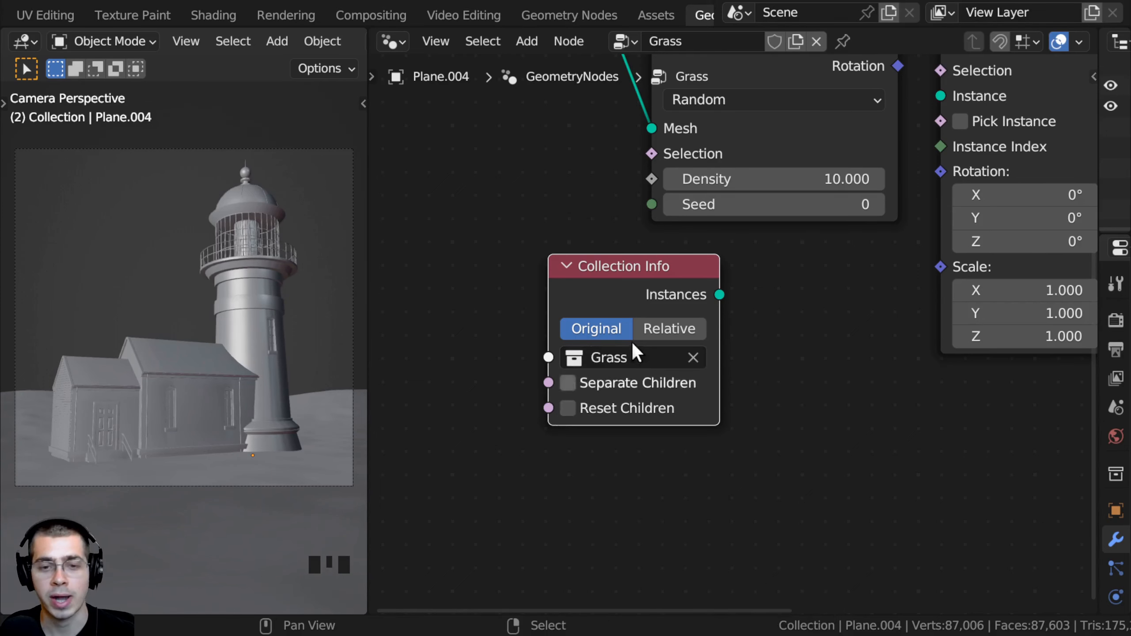
# Step: Connect the Collection Info node's Instances output to the Instance input of Instance on Points
pyautogui.scroll(-2, 684, 281)
pyautogui.moveTo(724, 272); pyautogui.dragTo(622, 331, button='middle')
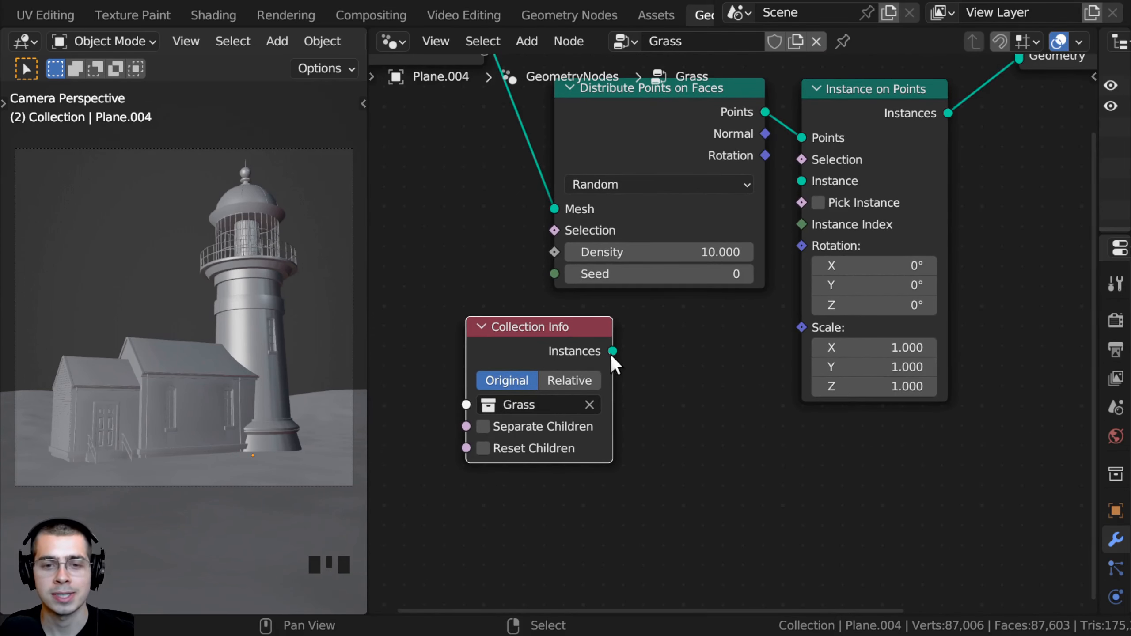
pyautogui.moveTo(611, 355); pyautogui.dragTo(802, 190)
pyautogui.click(530, 351)
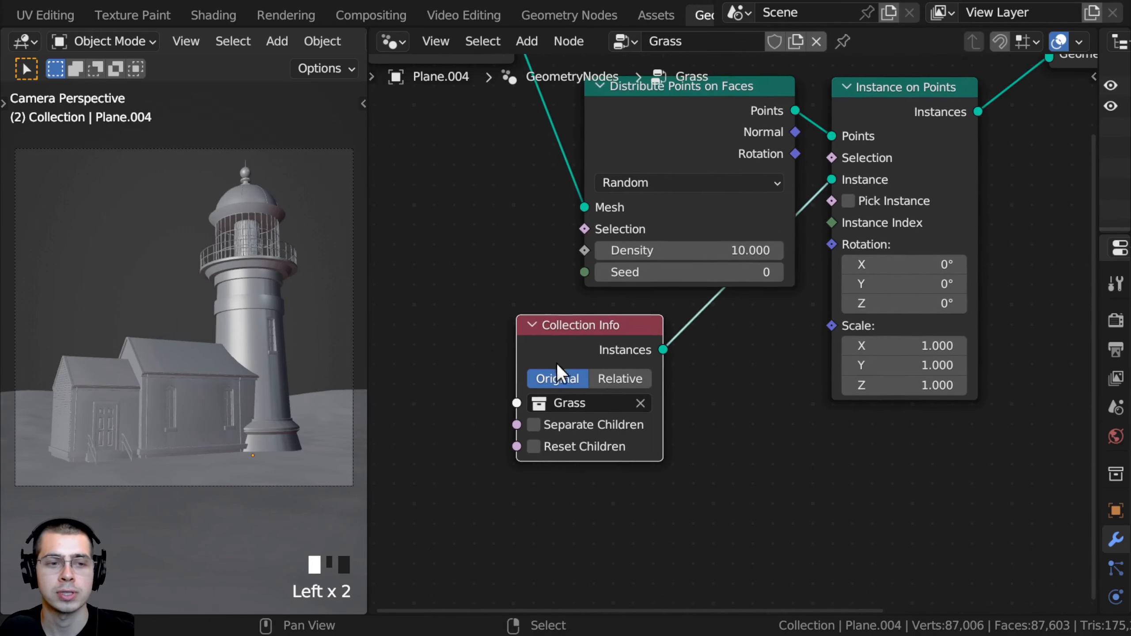
# Step: Enable Separate Children and Reset Children on the Collection Info node
pyautogui.keyDown('shift'); pyautogui.moveTo(196, 460); pyautogui.dragTo(227, 361, button='middle'); pyautogui.keyUp('shift')
pyautogui.keyDown('shift'); pyautogui.moveTo(640, 409); pyautogui.dragTo(631, 333, button='middle'); pyautogui.keyUp('shift')
pyautogui.scroll(1, 597, 388)
pyautogui.scroll(2, 624, 336)
pyautogui.click(536, 390)
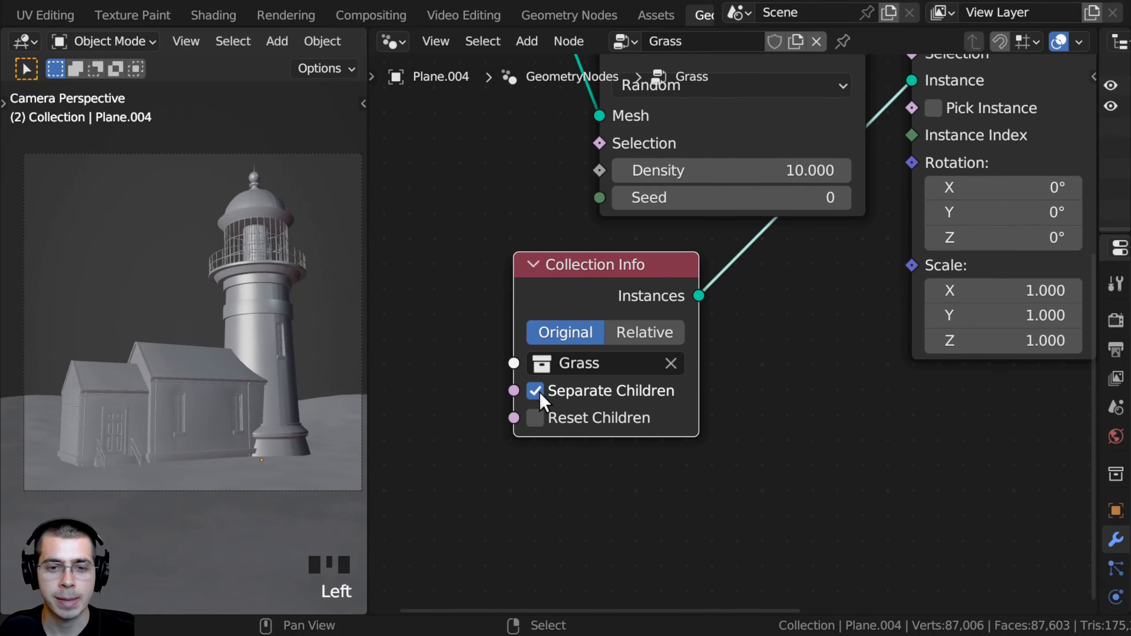
pyautogui.click(536, 422)
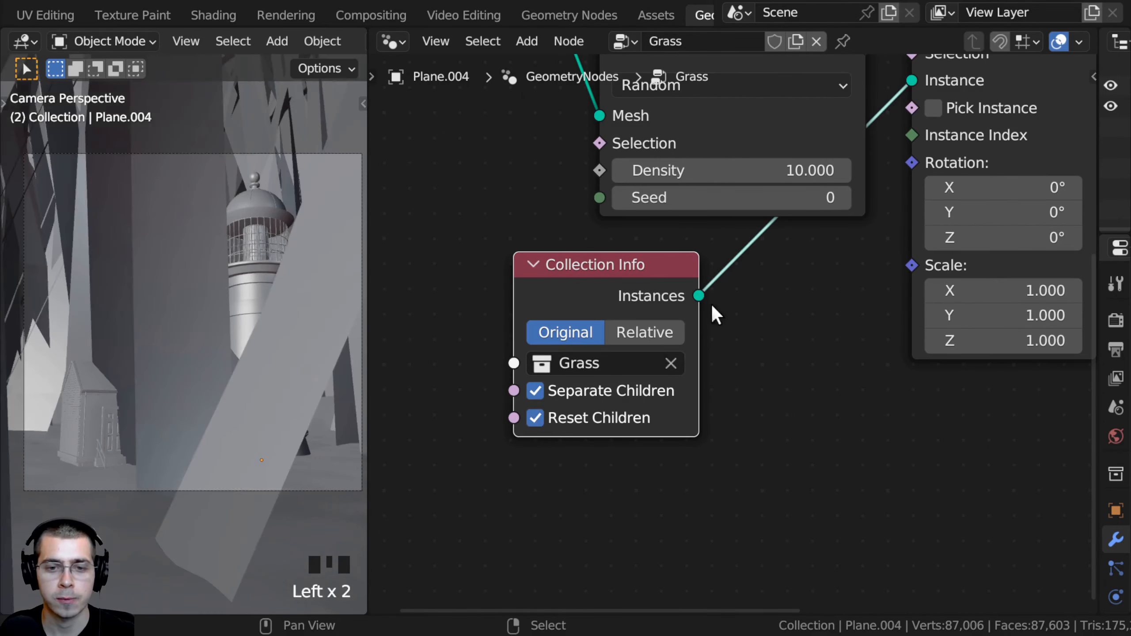
# Step: Enable Pick Instance on the Instance on Points node and inspect the scattered grass outside the camera view
pyautogui.moveTo(1026, 88); pyautogui.dragTo(862, 262, button='middle')
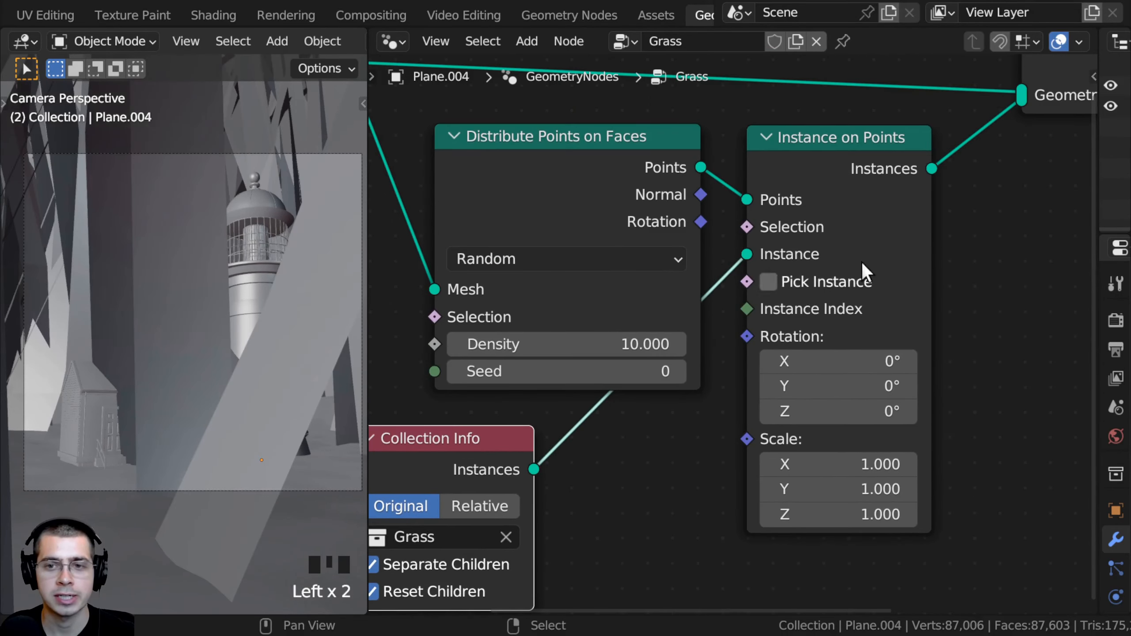
pyautogui.click(776, 283)
pyautogui.scroll(-1, 785, 285)
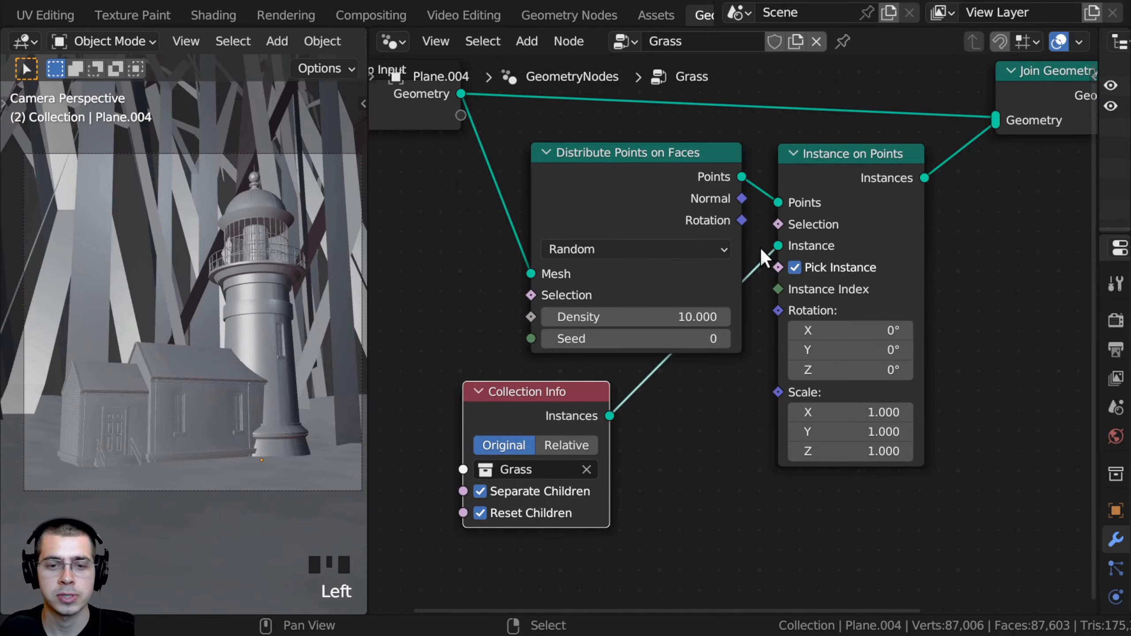
pyautogui.scroll(-2, 210, 297)
pyautogui.moveTo(209, 296); pyautogui.dragTo(228, 320, button='middle')
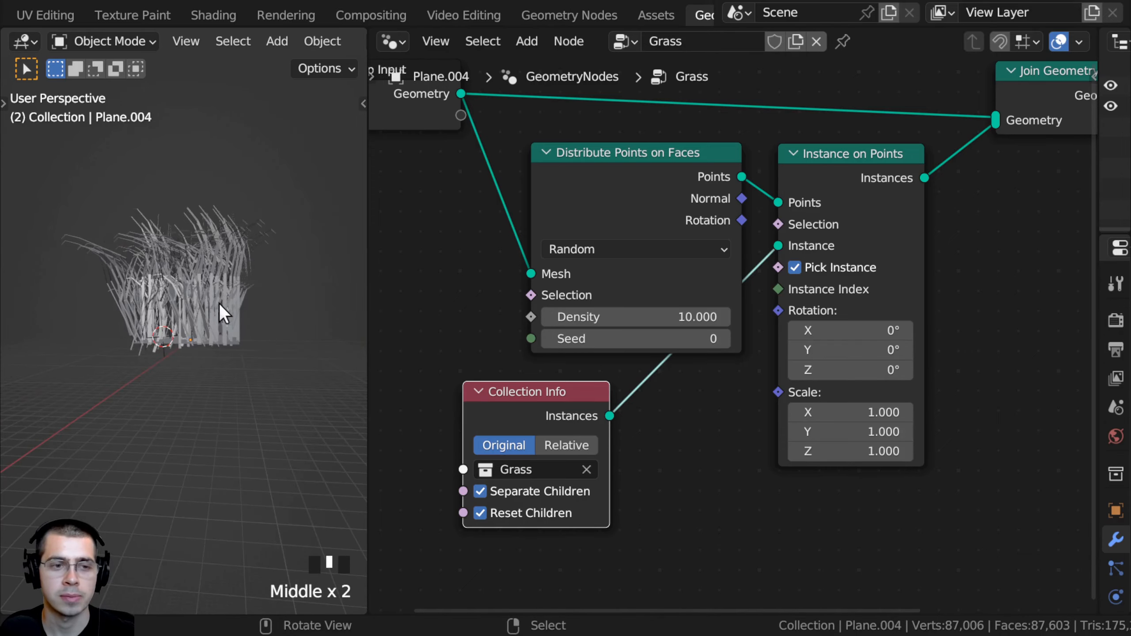
pyautogui.scroll(3, 219, 304)
pyautogui.moveTo(263, 272); pyautogui.dragTo(307, 287, button='middle')
# Step: Increase the Distribute Points on Faces density to 50.300 and inspect the denser grass up close
pyautogui.moveTo(864, 391); pyautogui.dragTo(824, 306, button='middle')
pyautogui.scroll(2, 824, 305)
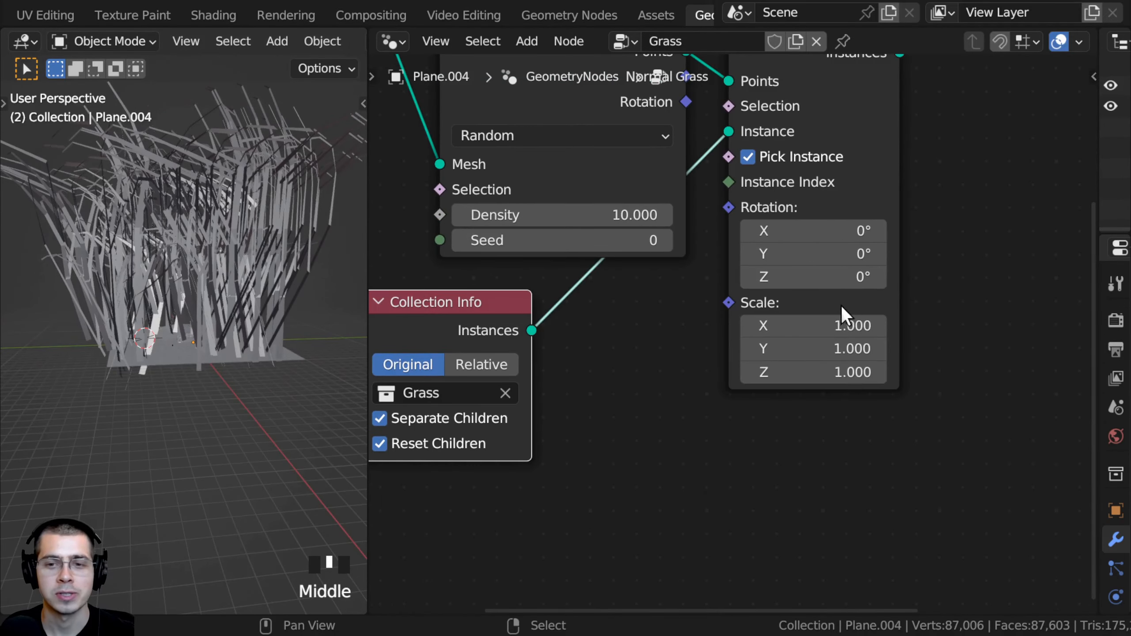
pyautogui.keyDown('shift'); pyautogui.moveTo(135, 232); pyautogui.dragTo(160, 282, button='middle'); pyautogui.keyUp('shift')
pyautogui.scroll(-1, 515, 294)
pyautogui.moveTo(624, 282); pyautogui.dragTo(683, 334, button='middle')
pyautogui.scroll(1, 621, 284)
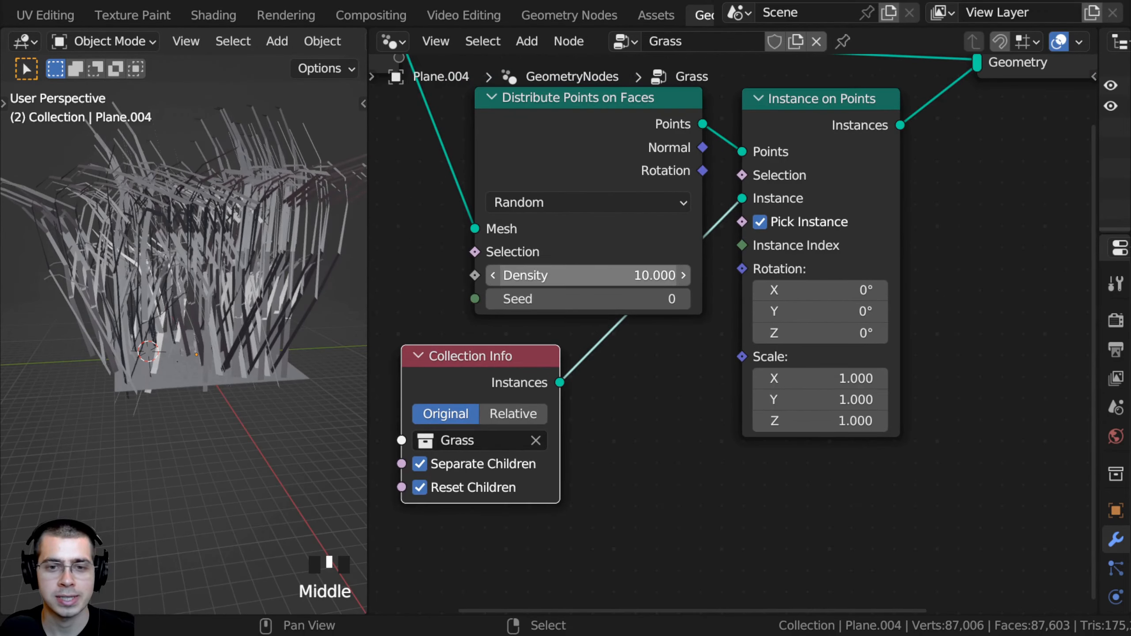
pyautogui.moveTo(603, 274); pyautogui.dragTo(784, 273)
pyautogui.moveTo(178, 289); pyautogui.dragTo(320, 329, button='middle')
pyautogui.moveTo(189, 352); pyautogui.dragTo(219, 310, button='middle')
pyautogui.scroll(3, 219, 223)
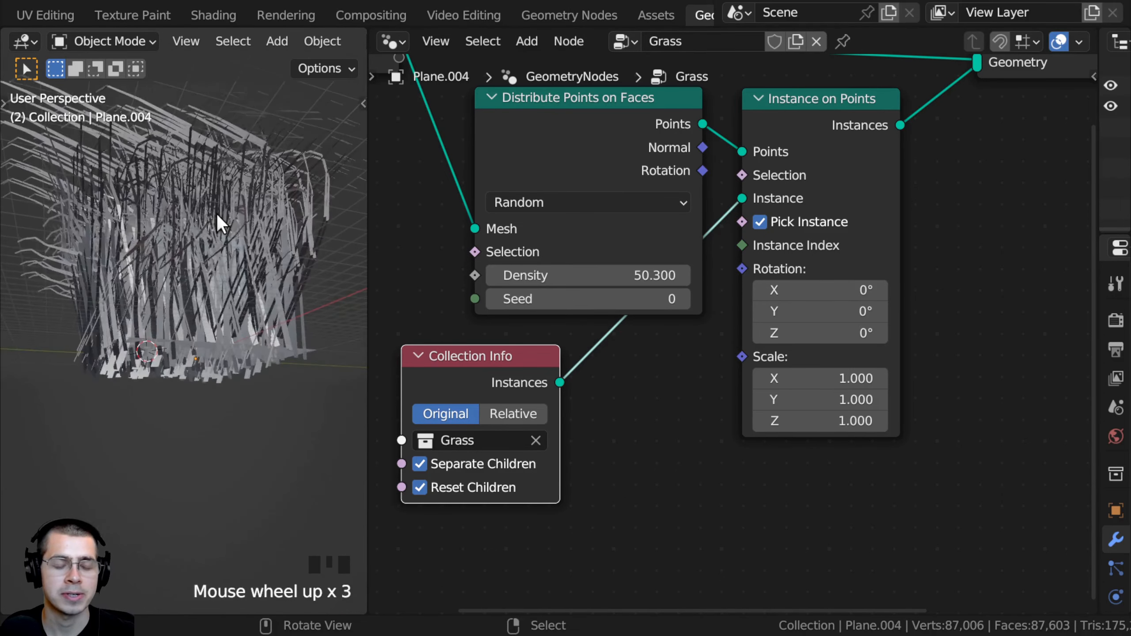
pyautogui.moveTo(219, 223); pyautogui.dragTo(173, 225, button='middle')
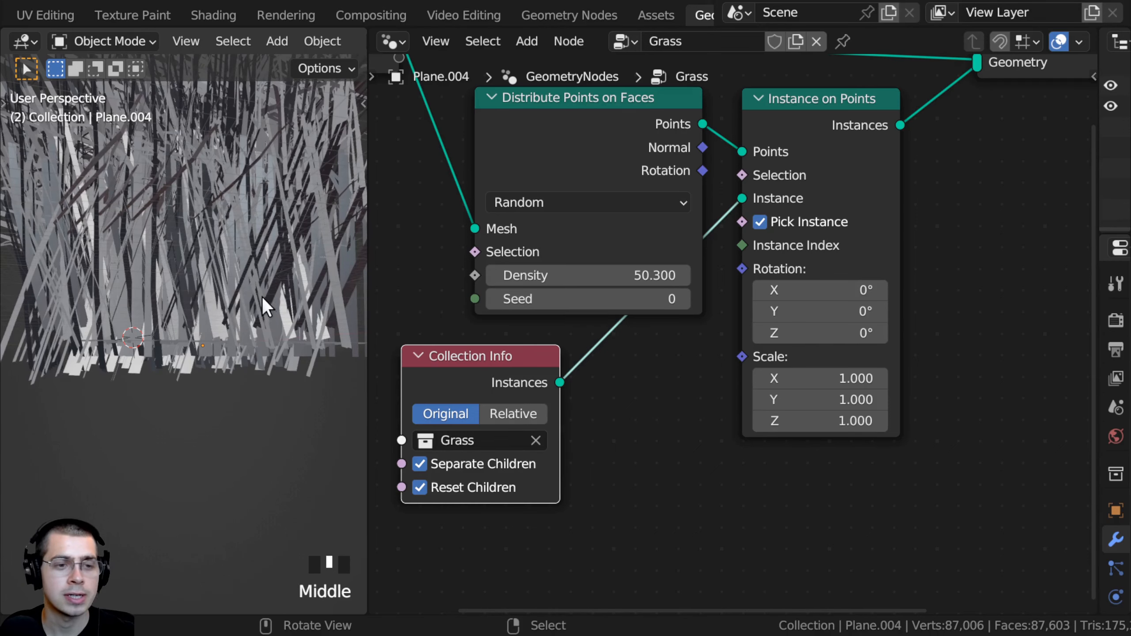
pyautogui.scroll(-1, 536, 414)
pyautogui.scroll(-1, 587, 422)
pyautogui.moveTo(588, 422); pyautogui.dragTo(616, 377, button='middle')
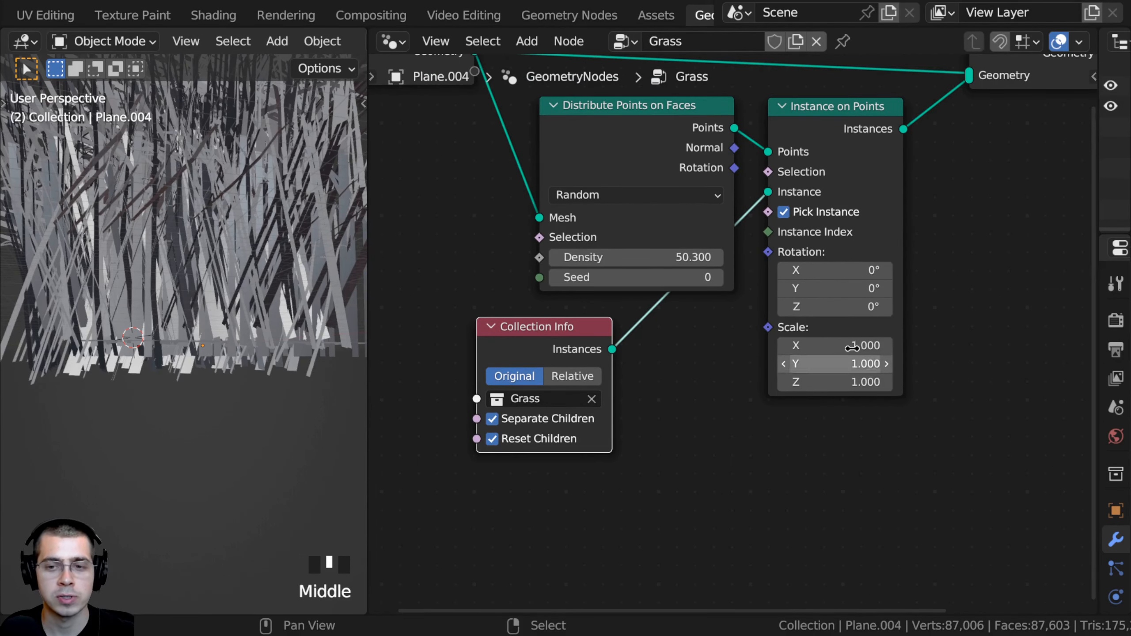
pyautogui.moveTo(819, 391); pyautogui.dragTo(686, 434, button='middle')
pyautogui.scroll(4, 685, 424)
pyautogui.moveTo(684, 408); pyautogui.dragTo(681, 455)
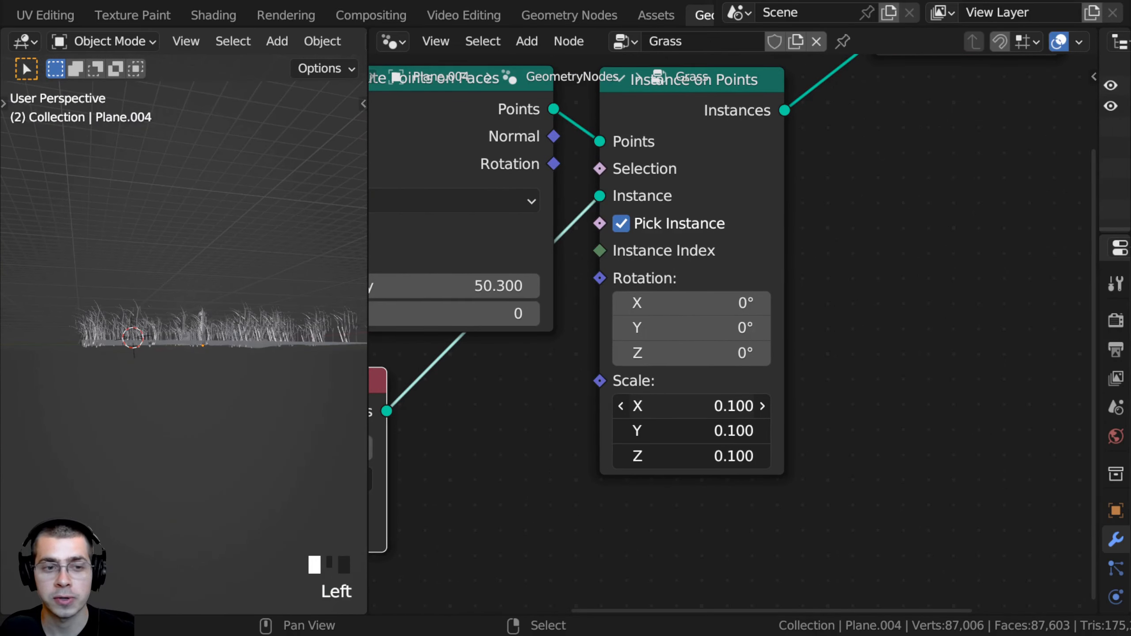
pyautogui.rightClick(685, 408)
# Step: Add a Random Value node below the Collection Info node
pyautogui.moveTo(120, 268); pyautogui.dragTo(152, 318, button='middle')
pyautogui.scroll(3, 152, 319)
pyautogui.scroll(-1, 257, 359)
pyautogui.scroll(-2, 570, 363)
pyautogui.moveTo(570, 363); pyautogui.dragTo(686, 261, button='middle')
pyautogui.hotkey('shift', 'a')
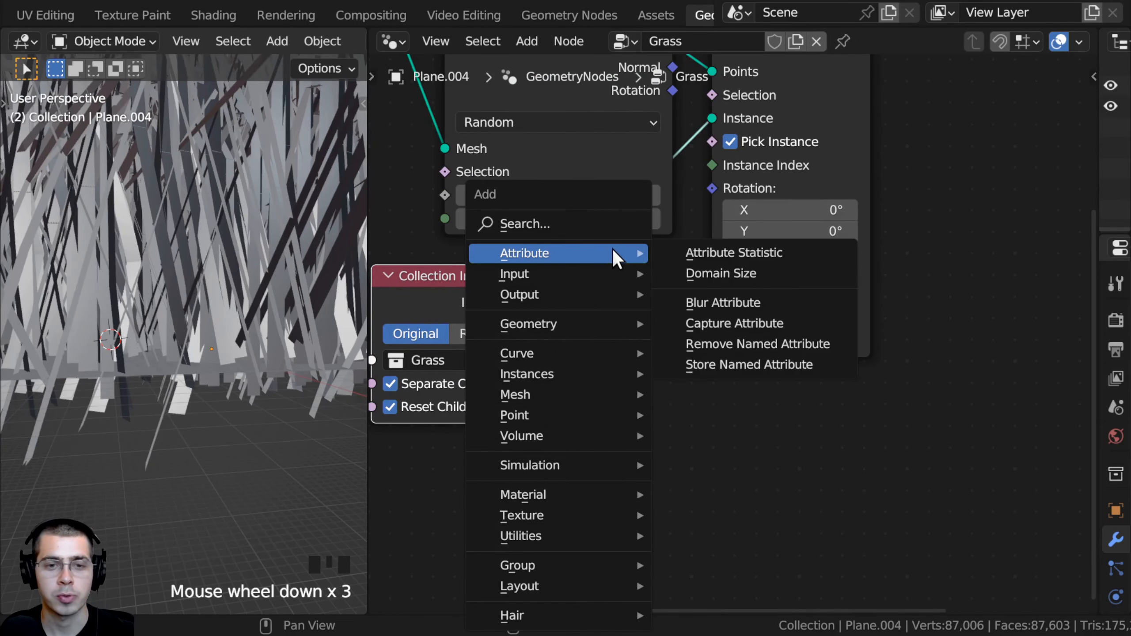
pyautogui.click(581, 226)
pyautogui.write('ran')
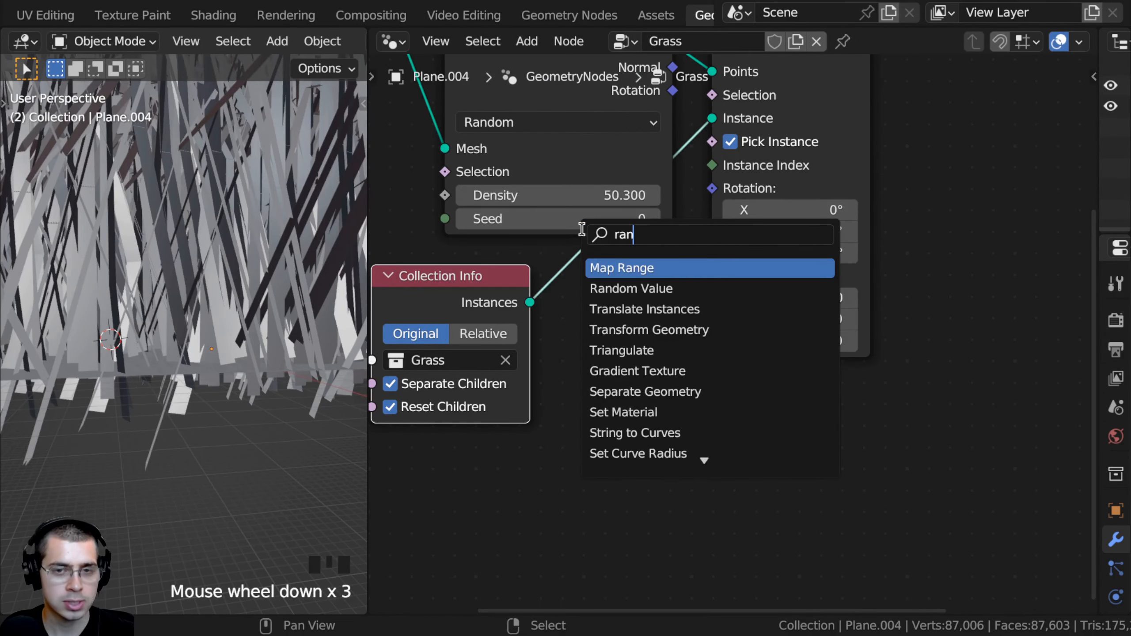
pyautogui.press('Down')
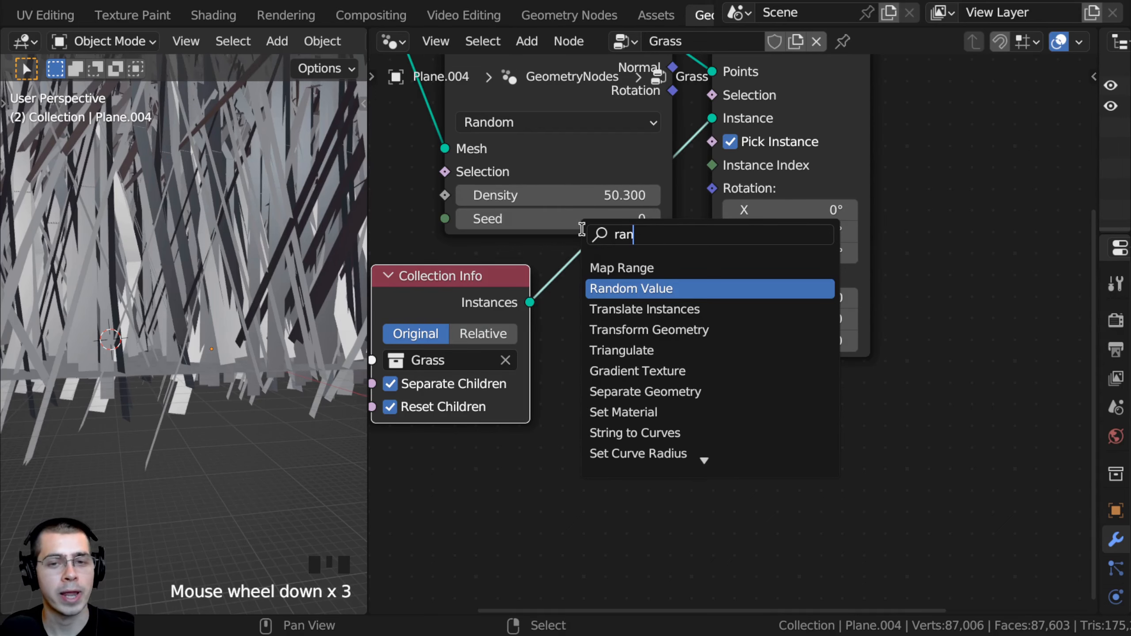
pyautogui.press('Return')
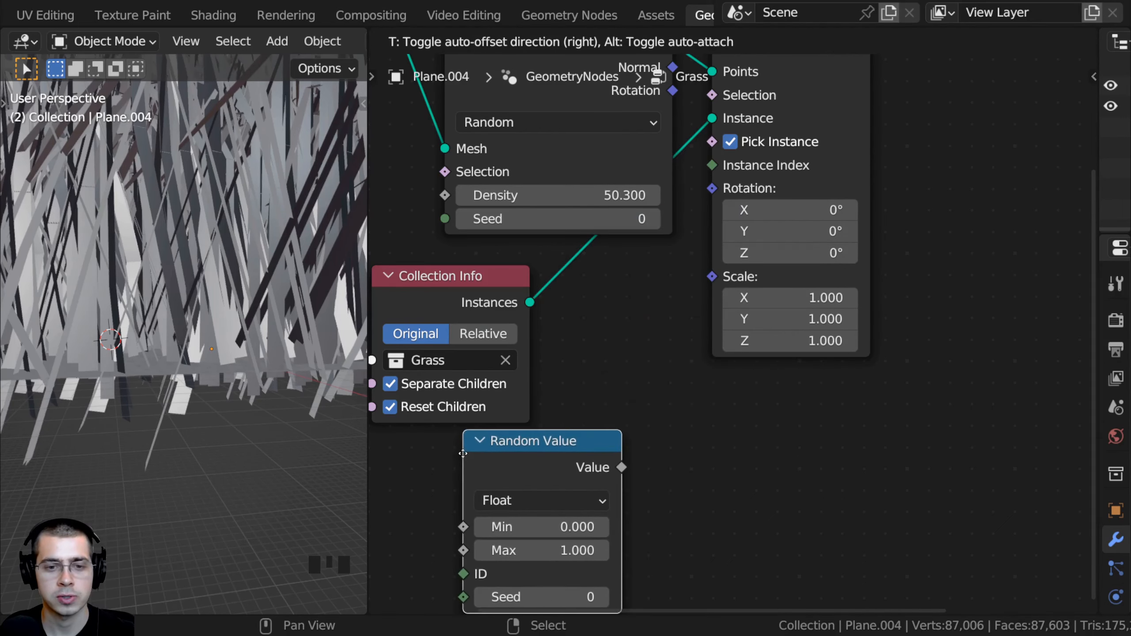
pyautogui.click(461, 450)
pyautogui.scroll(-1, 445, 376)
pyautogui.moveTo(445, 377); pyautogui.dragTo(478, 309, button='middle')
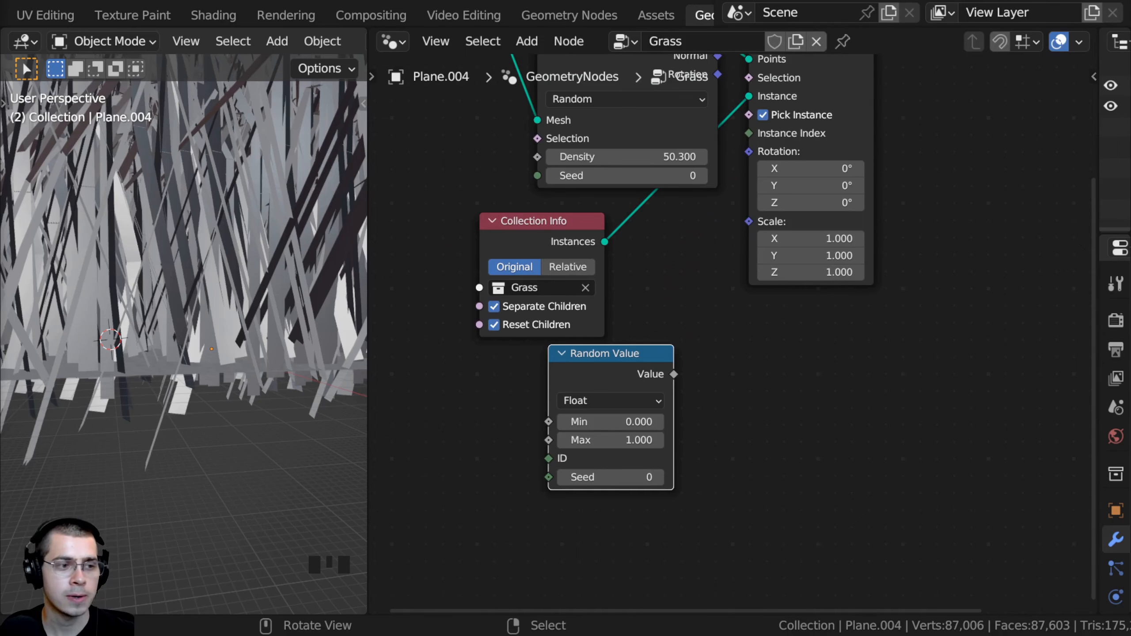
# Step: Connect the Random Value node's Value output to the Scale input of Instance on Points and position the node beneath Collection Info
pyautogui.moveTo(678, 375); pyautogui.dragTo(750, 219)
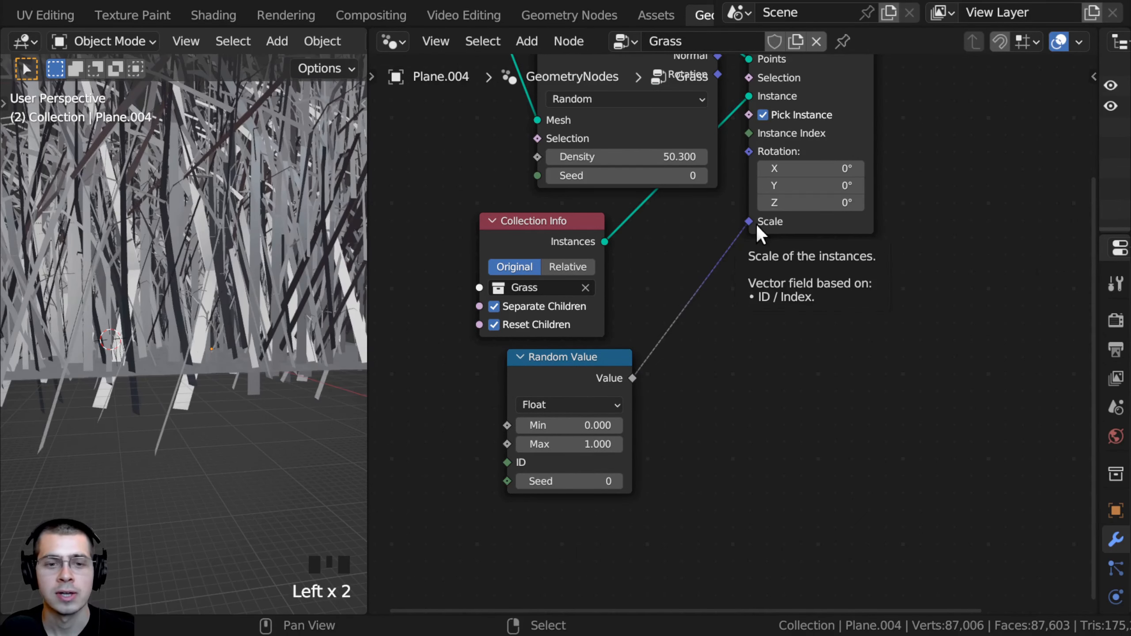
pyautogui.scroll(1, 624, 341)
pyautogui.click(619, 322)
pyautogui.moveTo(606, 335); pyautogui.dragTo(500, 541, button='middle')
pyautogui.moveTo(737, 384); pyautogui.dragTo(733, 413, button='middle')
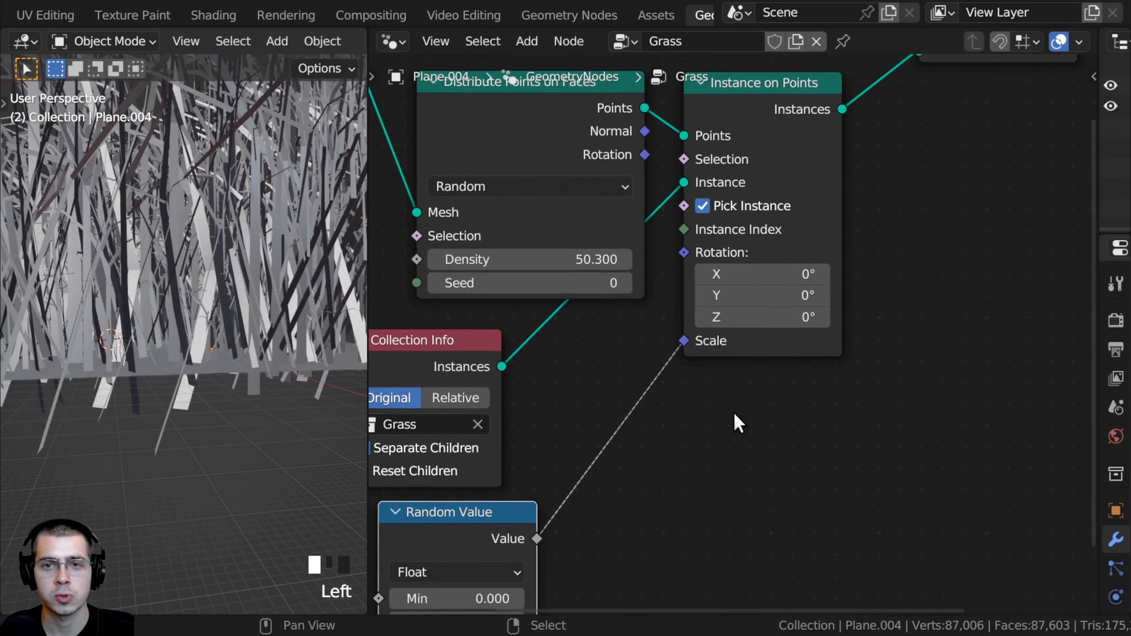
pyautogui.moveTo(574, 474); pyautogui.dragTo(715, 326, button='middle')
pyautogui.scroll(1, 598, 401)
pyautogui.moveTo(586, 398); pyautogui.dragTo(563, 398)
pyautogui.moveTo(547, 447); pyautogui.dragTo(578, 402, button='middle')
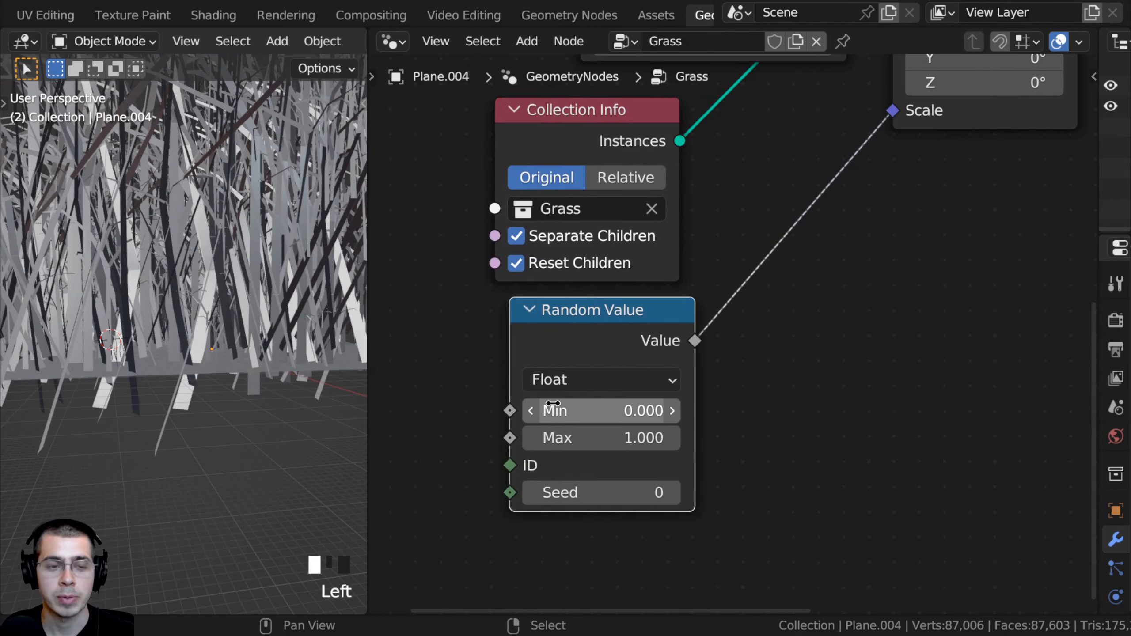
# Step: Set the Random Value node's Min to 0.001 and Max to 0.005, judging the grass size through the camera
pyautogui.keyDown('shift'); pyautogui.moveTo(632, 438); pyautogui.dragTo(486, 440); pyautogui.keyUp('shift')
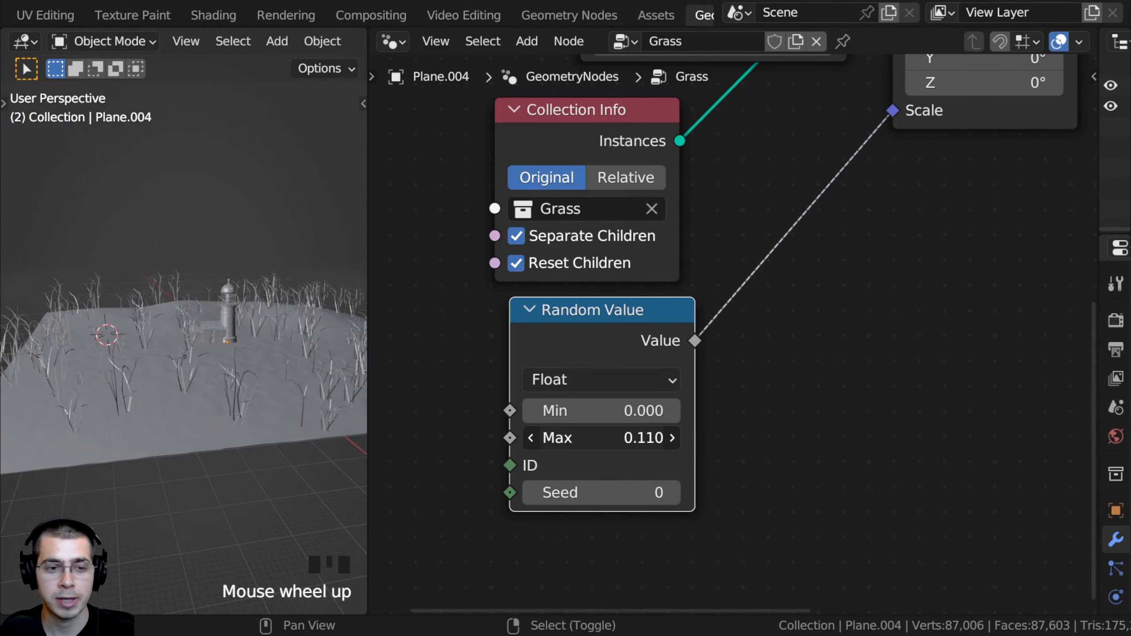
pyautogui.moveTo(624, 440)
pyautogui.keyDown('shift'); pyautogui.mouseDown()
pyautogui.moveTo(595, 440)
pyautogui.moveTo(637, 439)
pyautogui.moveTo(609, 440)
pyautogui.moveTo(673, 410)
pyautogui.moveTo(600, 414)
pyautogui.moveTo(614, 438)
pyautogui.mouseUp(); pyautogui.keyUp('shift')
pyautogui.scroll(2, 295, 417)
pyautogui.press('KP_0')
pyautogui.scroll(4, 291, 309)
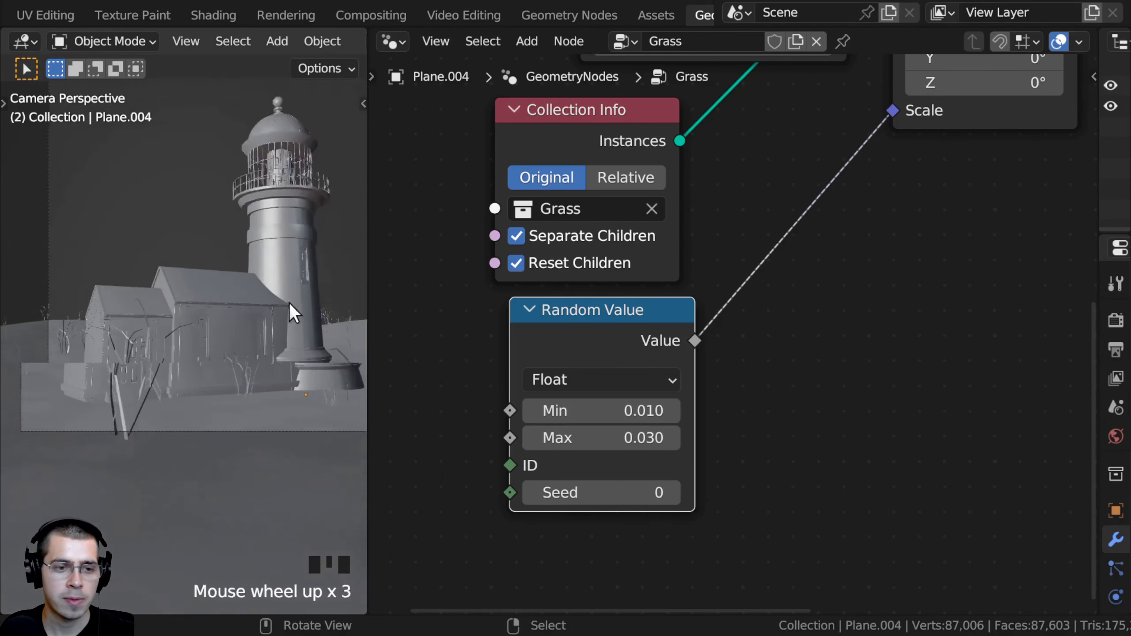
pyautogui.keyDown('shift'); pyautogui.moveTo(602, 437); pyautogui.dragTo(586, 438); pyautogui.keyUp('shift')
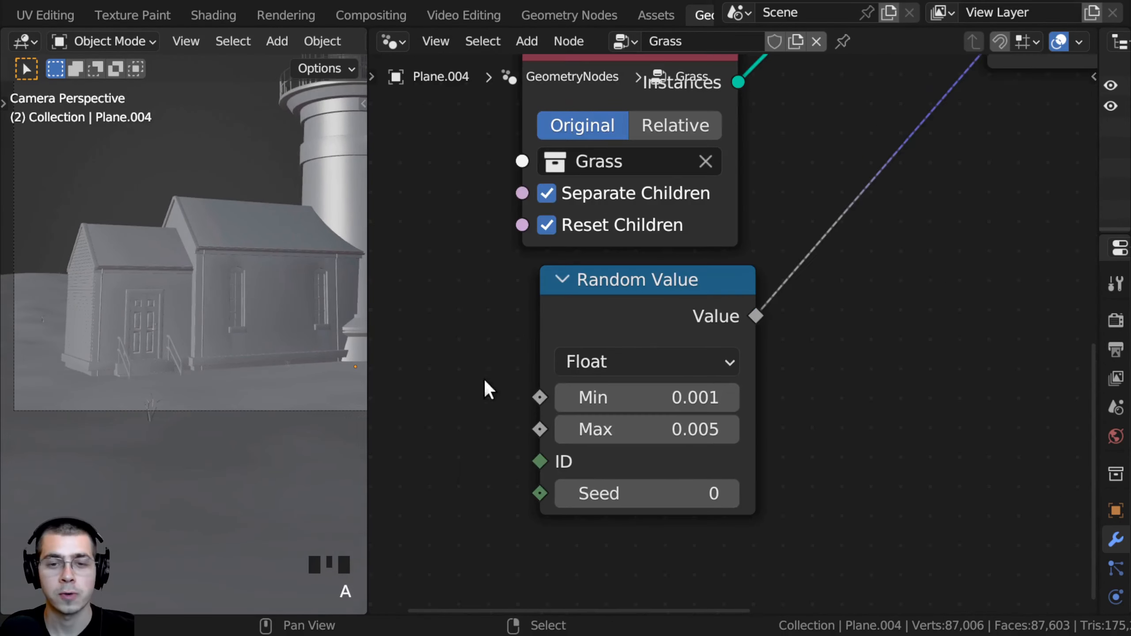
# Step: Check the exact Min and Max values of the Random Value node
pyautogui.click(602, 327)
pyautogui.click(597, 398)
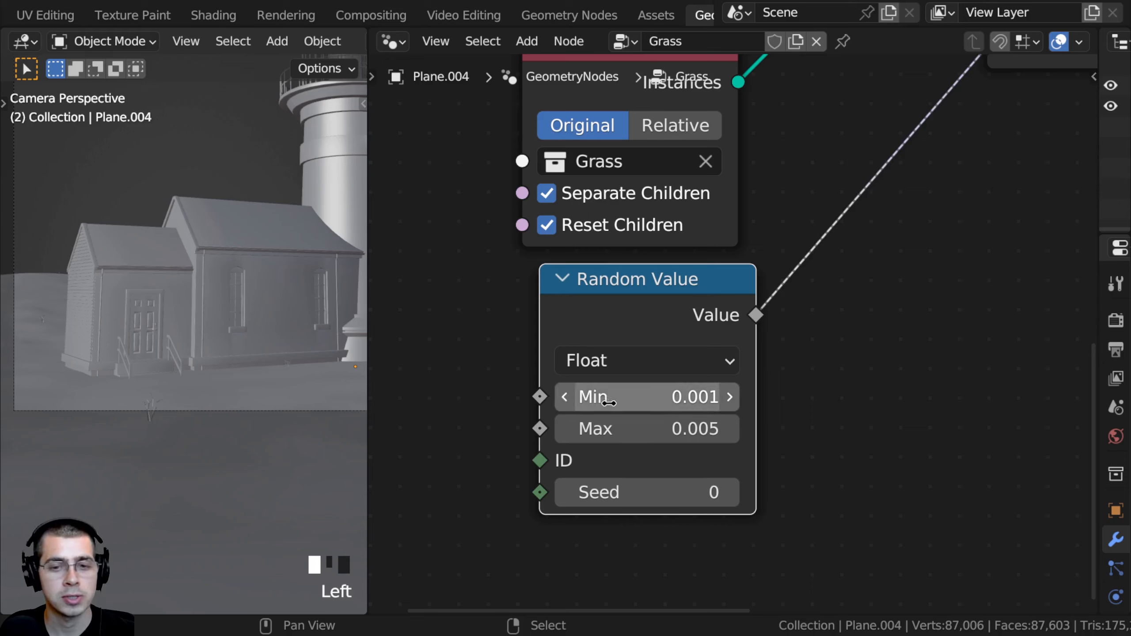
pyautogui.click(619, 398)
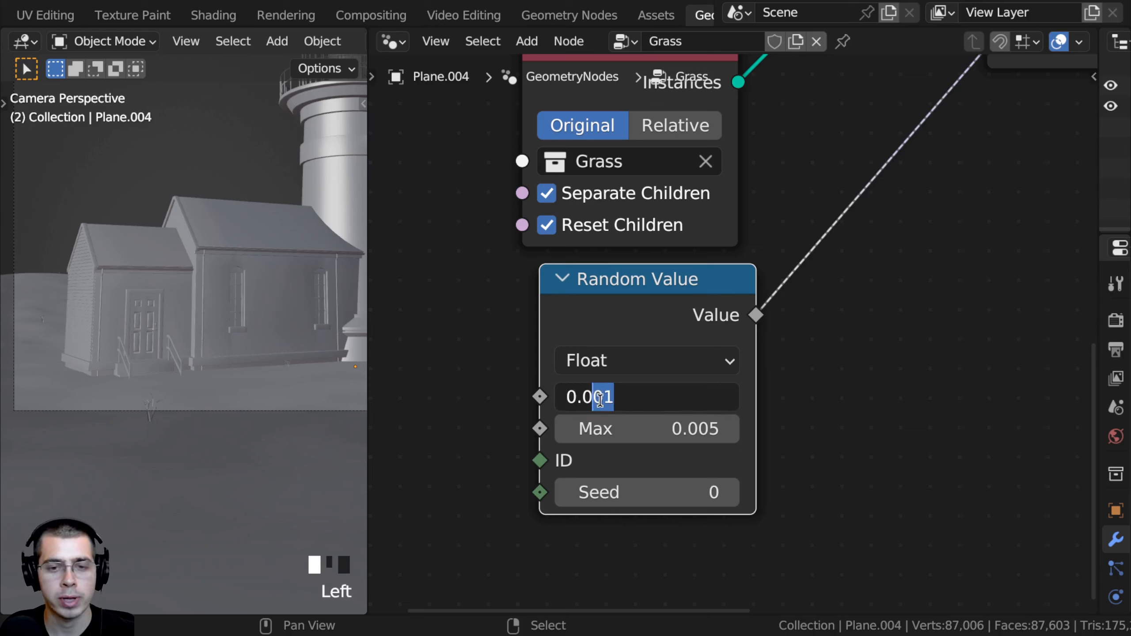
pyautogui.press('Return')
pyautogui.click(621, 428)
pyautogui.click(623, 428)
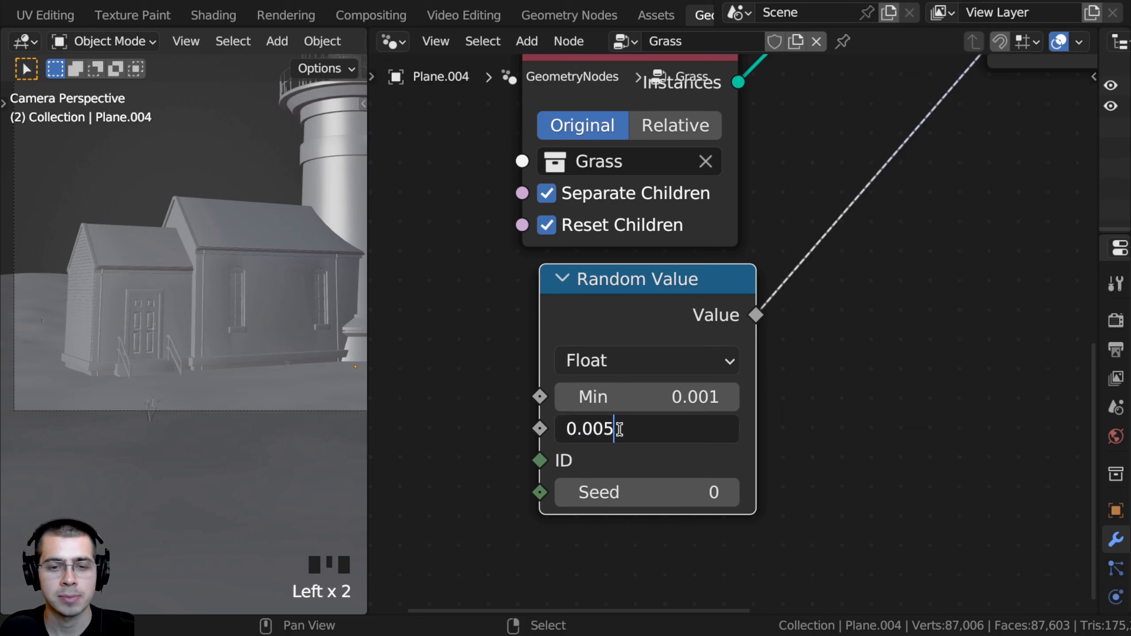
pyautogui.moveTo(623, 428); pyautogui.dragTo(541, 437)
pyautogui.click(440, 422)
pyautogui.moveTo(610, 329); pyautogui.dragTo(606, 331)
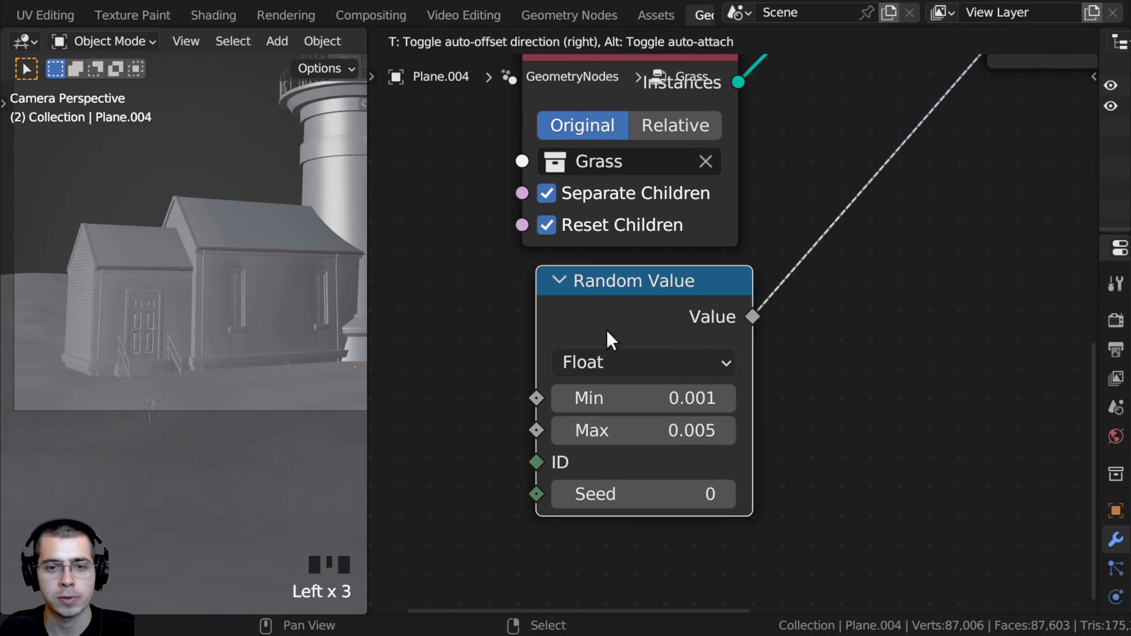
# Step: Widen the 3D viewport and inspect the small grass clumps around the house in camera view
pyautogui.scroll(-2, 179, 378)
pyautogui.keyDown('shift'); pyautogui.moveTo(178, 378); pyautogui.dragTo(180, 360, button='middle'); pyautogui.keyUp('shift')
pyautogui.moveTo(368, 314); pyautogui.dragTo(593, 328)
pyautogui.scroll(6, 276, 473)
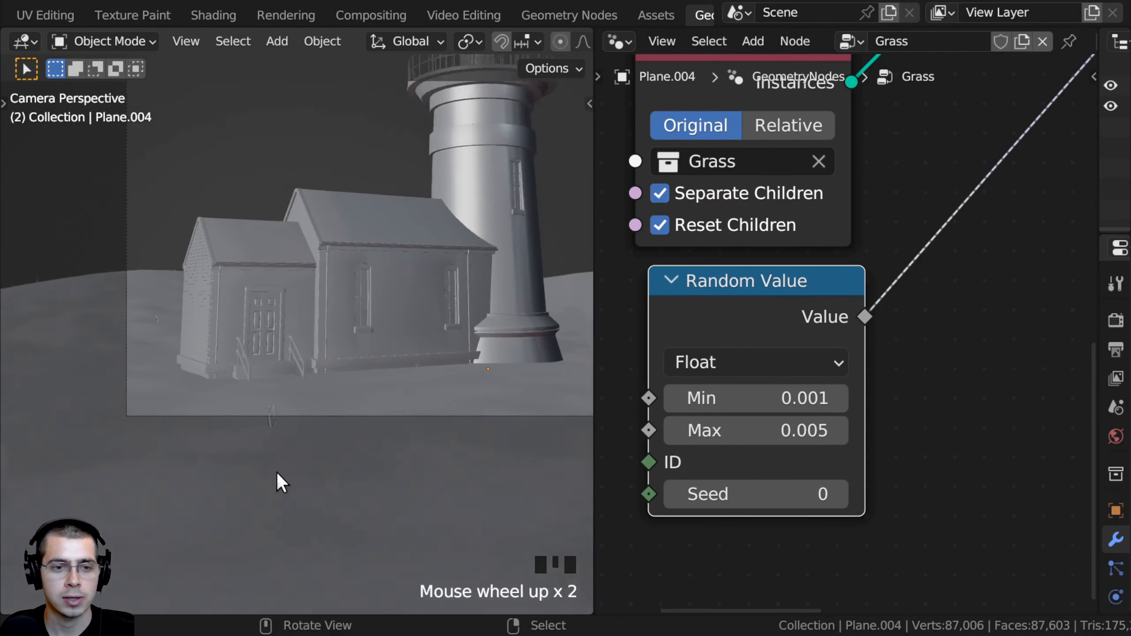
pyautogui.keyDown('shift'); pyautogui.moveTo(296, 490); pyautogui.dragTo(118, 445, button='middle'); pyautogui.keyUp('shift')
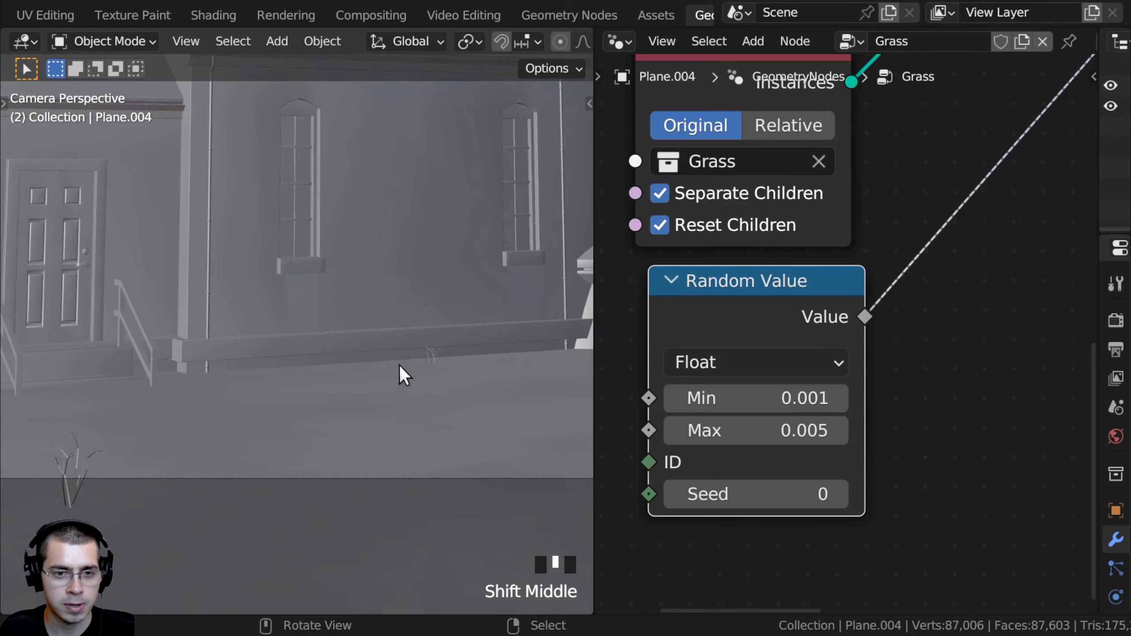
pyautogui.scroll(-2, 347, 342)
pyautogui.keyDown('shift'); pyautogui.moveTo(272, 325); pyautogui.dragTo(276, 392, button='middle'); pyautogui.keyUp('shift')
pyautogui.scroll(-3, 741, 252)
pyautogui.scroll(-2, 746, 261)
# Step: Switch the Distribute Points on Faces distribution method to Poisson Disk and move the node clear of Collection Info
pyautogui.moveTo(746, 261); pyautogui.dragTo(750, 305, button='middle')
pyautogui.moveTo(765, 184); pyautogui.dragTo(785, 180)
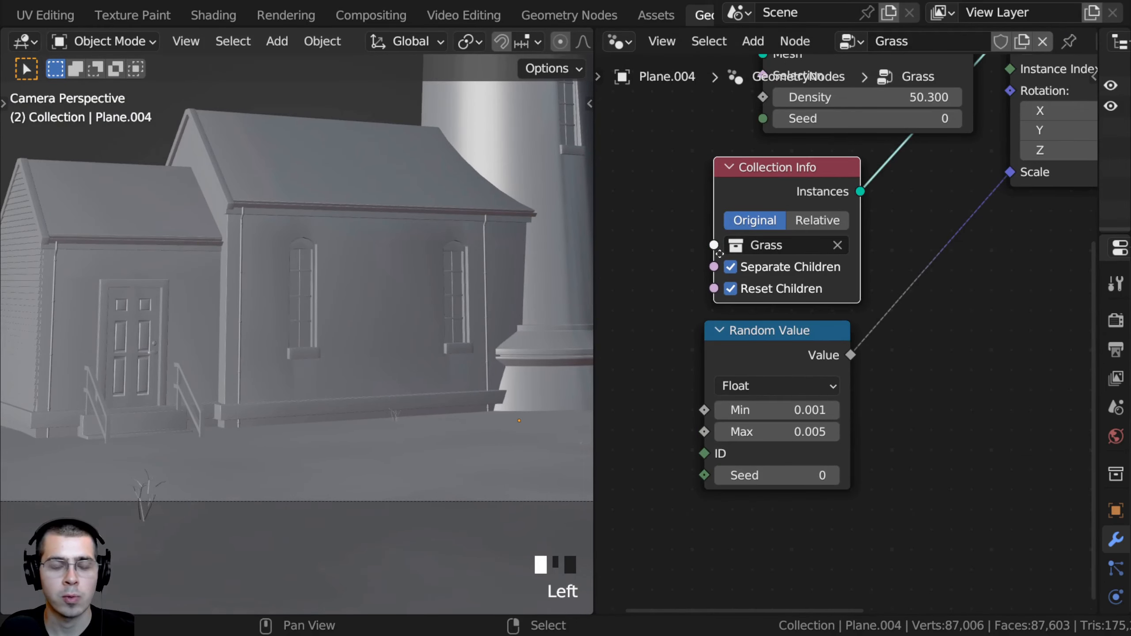
pyautogui.moveTo(717, 236); pyautogui.dragTo(714, 252, button='middle')
pyautogui.keyDown('shift'); pyautogui.moveTo(217, 369); pyautogui.dragTo(332, 354, button='middle'); pyautogui.keyUp('shift')
pyautogui.scroll(-2, 771, 169)
pyautogui.moveTo(772, 169); pyautogui.dragTo(705, 360, button='middle')
pyautogui.scroll(3, 690, 374)
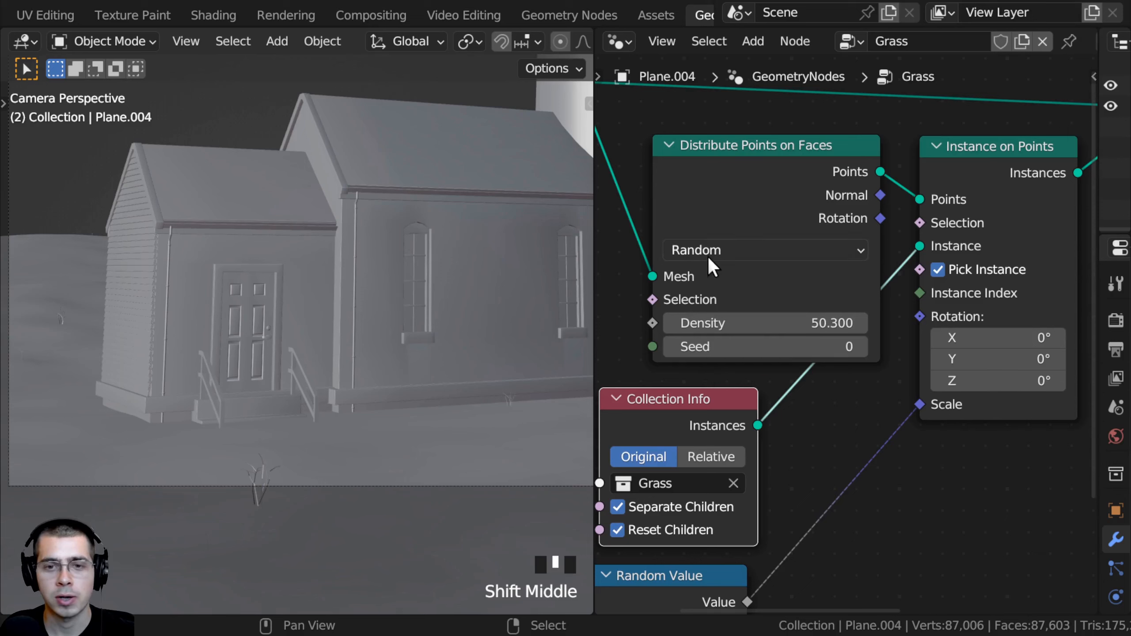
pyautogui.moveTo(715, 262); pyautogui.dragTo(697, 243)
pyautogui.click(693, 229)
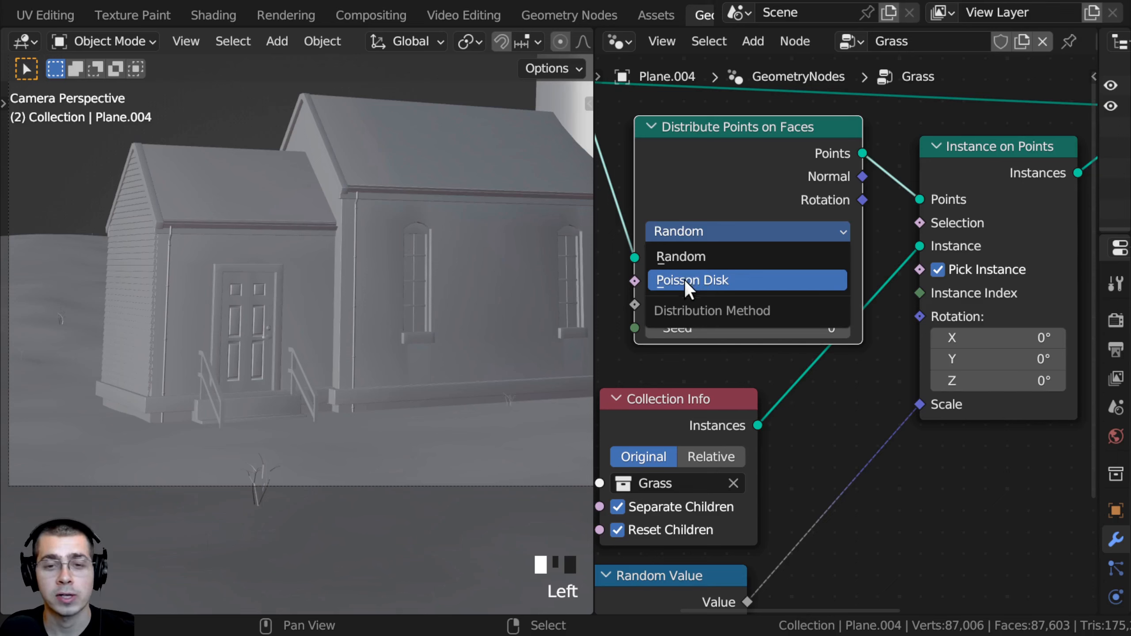
pyautogui.click(712, 281)
pyautogui.moveTo(715, 190); pyautogui.dragTo(706, 181)
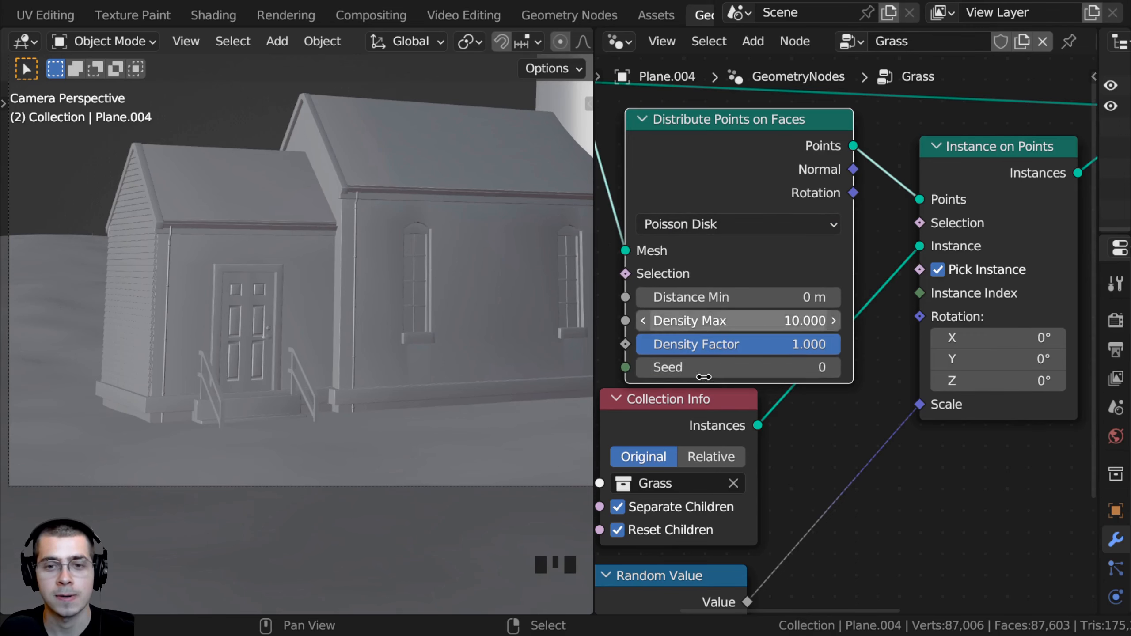
# Step: Raise the Poisson Disk Density Max to 1352.500 and inspect the grass across the whole ground plane
pyautogui.moveTo(714, 321); pyautogui.dragTo(786, 321)
pyautogui.moveTo(516, 352); pyautogui.dragTo(450, 352, button='middle')
pyautogui.keyDown('shift'); pyautogui.moveTo(450, 352); pyautogui.dragTo(557, 365, button='middle'); pyautogui.keyUp('shift')
pyautogui.scroll(-6, 400, 331)
pyautogui.rightClick(393, 352)
pyautogui.moveTo(413, 322); pyautogui.dragTo(399, 326, button='middle')
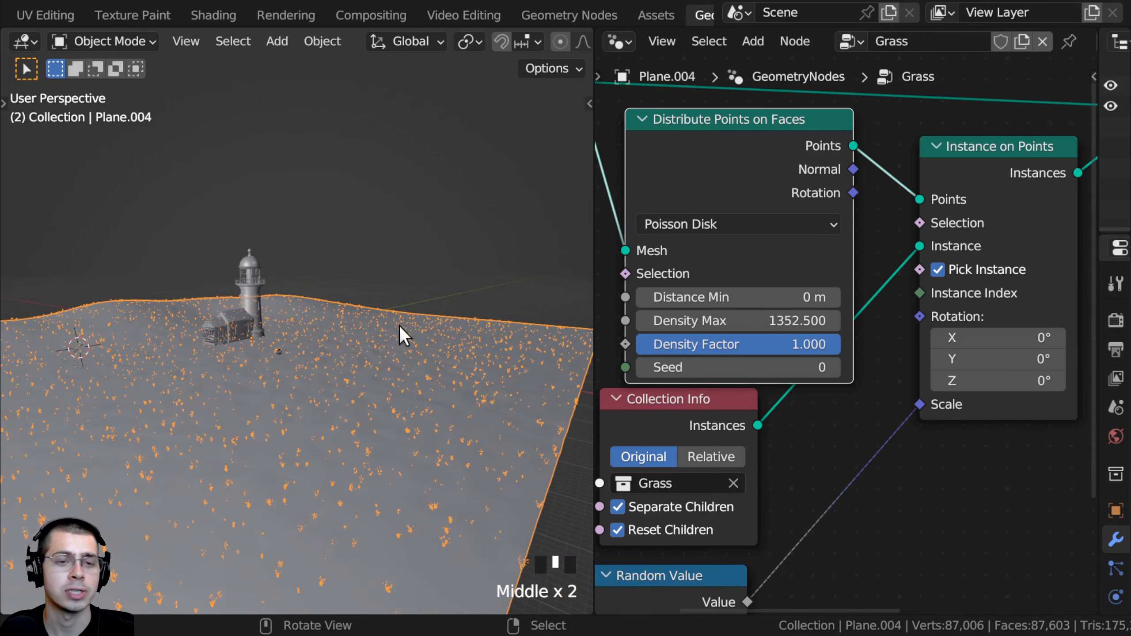
pyautogui.press('KP_0')
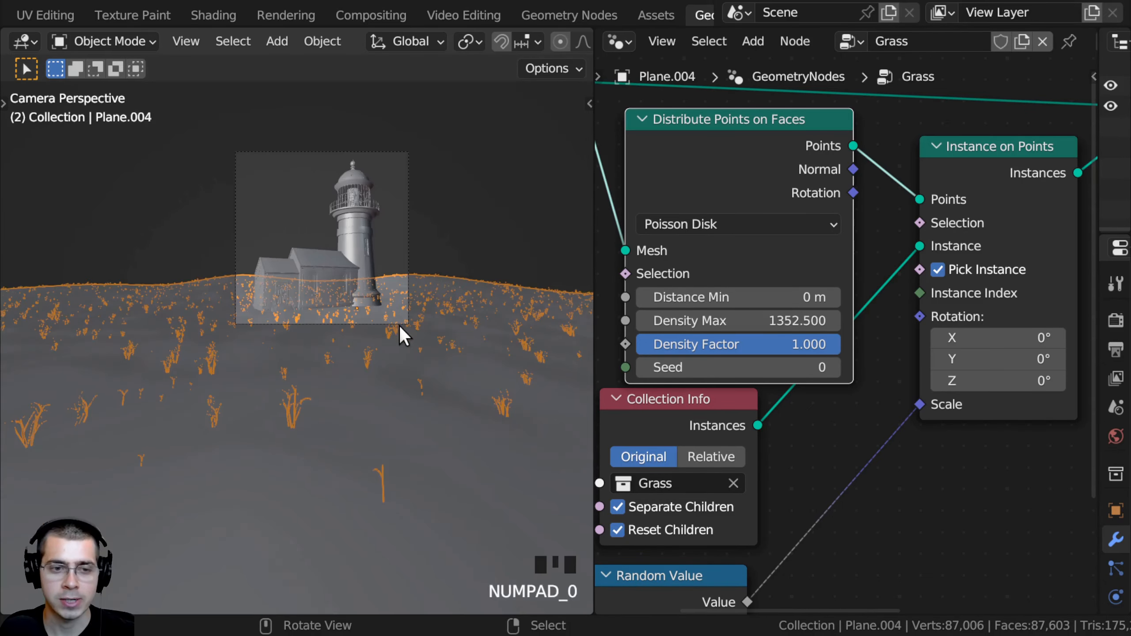
# Step: Edit the ground plane in wireframe and select its vertices in and slightly around the camera frame
pyautogui.keyDown('shift'); pyautogui.moveTo(399, 323); pyautogui.dragTo(428, 357, button='middle'); pyautogui.keyUp('shift')
pyautogui.scroll(2, 338, 316)
pyautogui.press('Tab')
pyautogui.scroll(2, 433, 359)
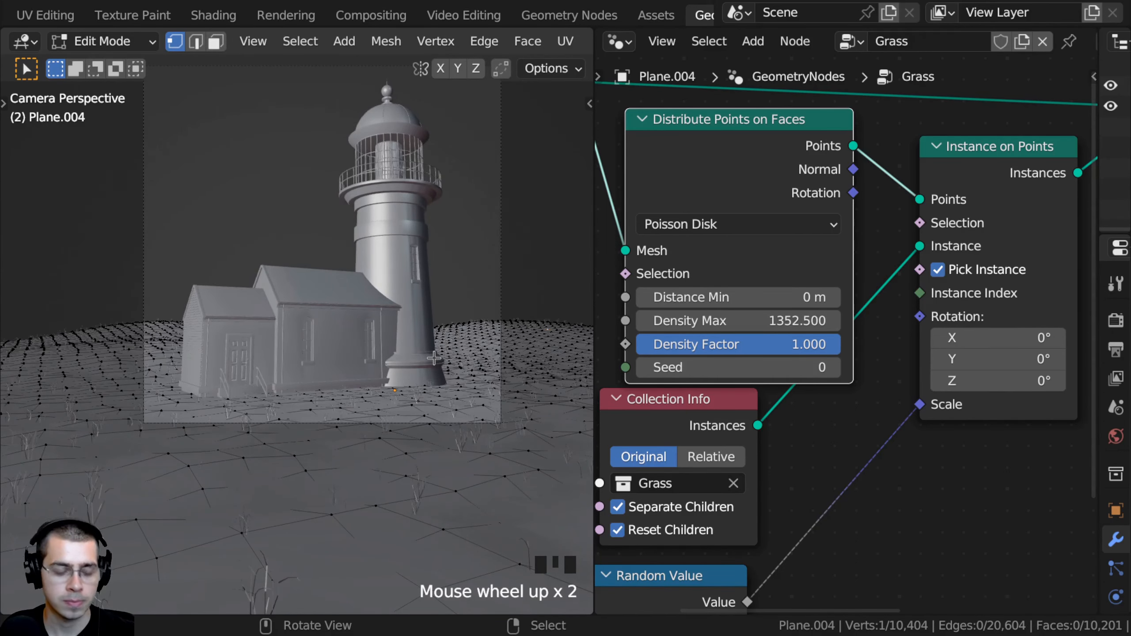
pyautogui.press('z')
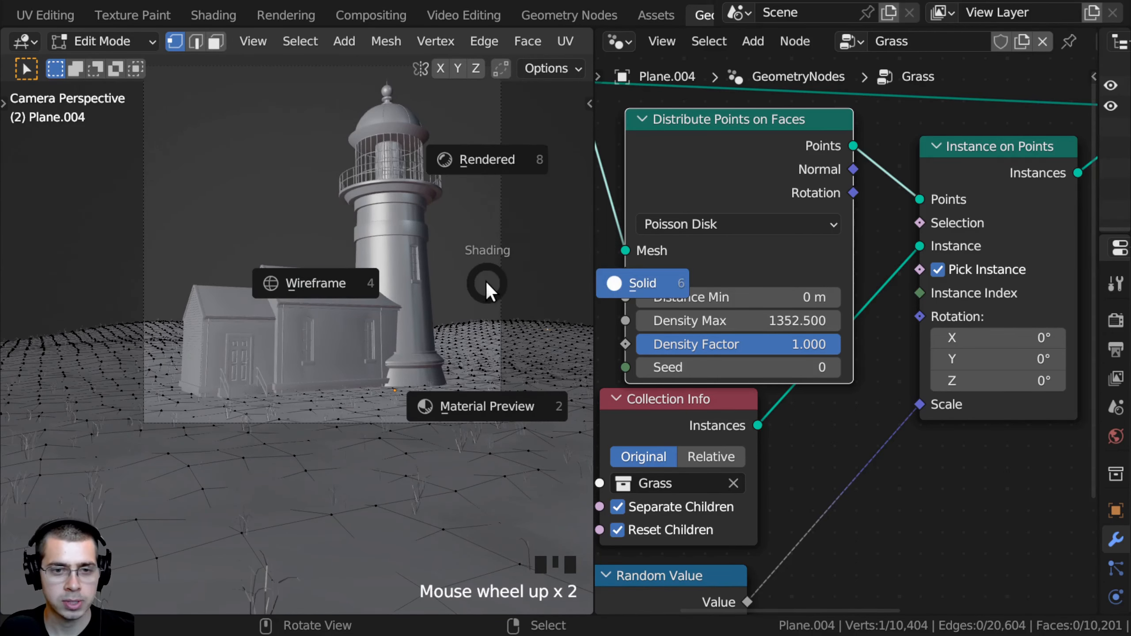
pyautogui.click(233, 294)
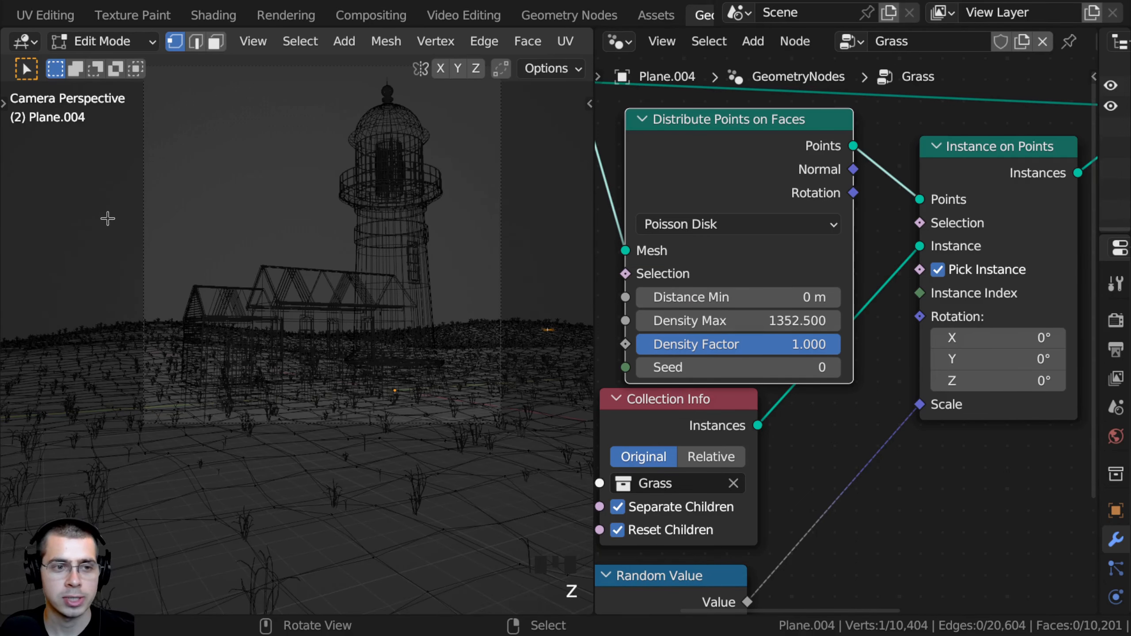
pyautogui.moveTo(108, 219); pyautogui.dragTo(539, 481)
pyautogui.moveTo(558, 274); pyautogui.dragTo(78, 481)
pyautogui.moveTo(151, 253); pyautogui.dragTo(560, 500)
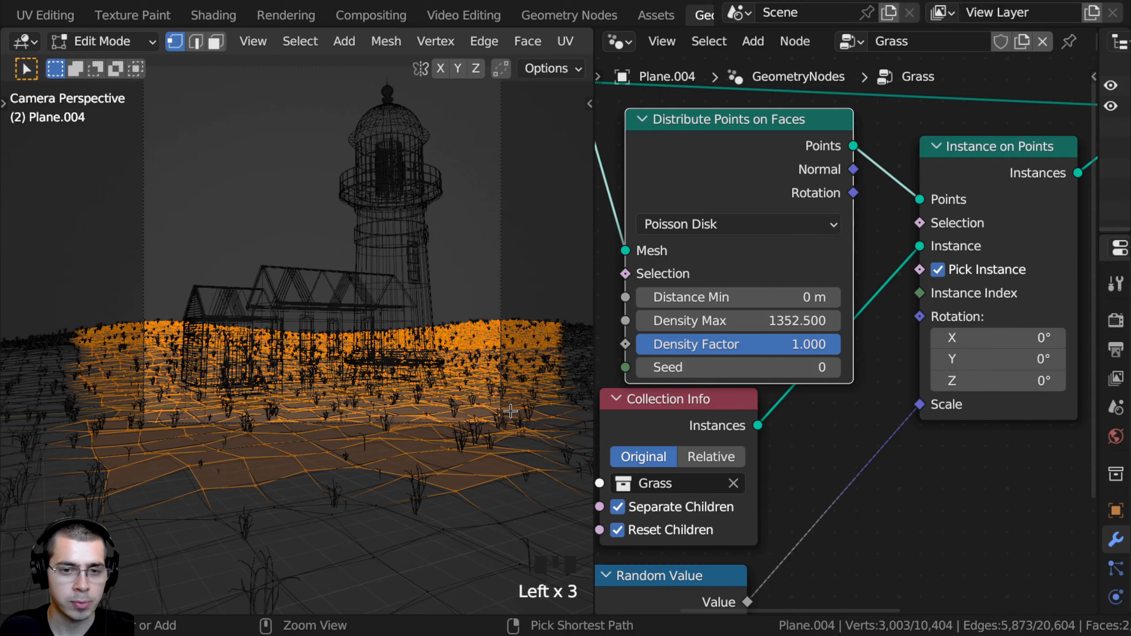
# Step: Invert the selection and delete the ground plane vertices that lie outside the camera's view
pyautogui.hotkey('ctrl', 'i')
pyautogui.moveTo(492, 411); pyautogui.dragTo(462, 412, button='middle')
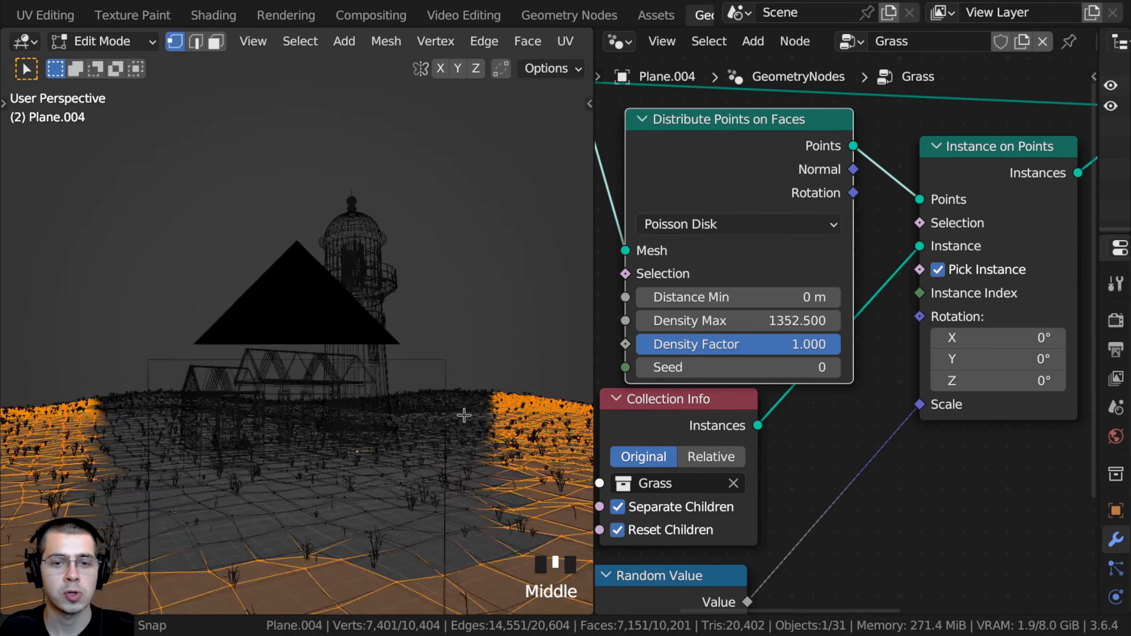
pyautogui.scroll(-6, 392, 434)
pyautogui.scroll(-4, 392, 435)
pyautogui.moveTo(396, 512); pyautogui.dragTo(228, 502, button='middle')
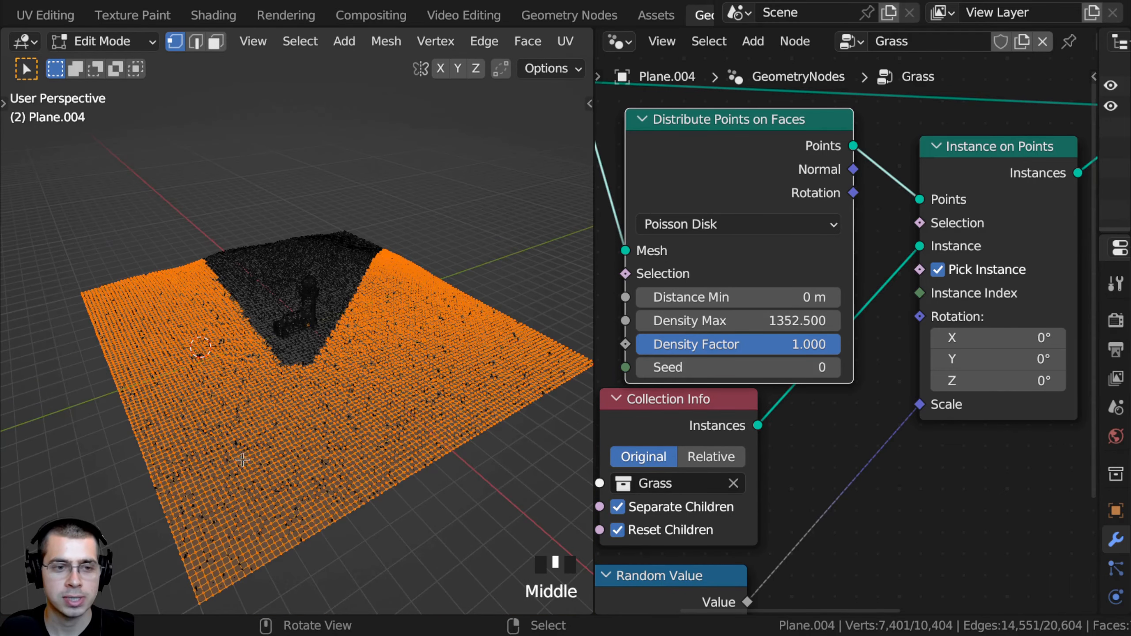
pyautogui.moveTo(400, 467); pyautogui.dragTo(338, 408, button='middle')
pyautogui.scroll(2, 339, 408)
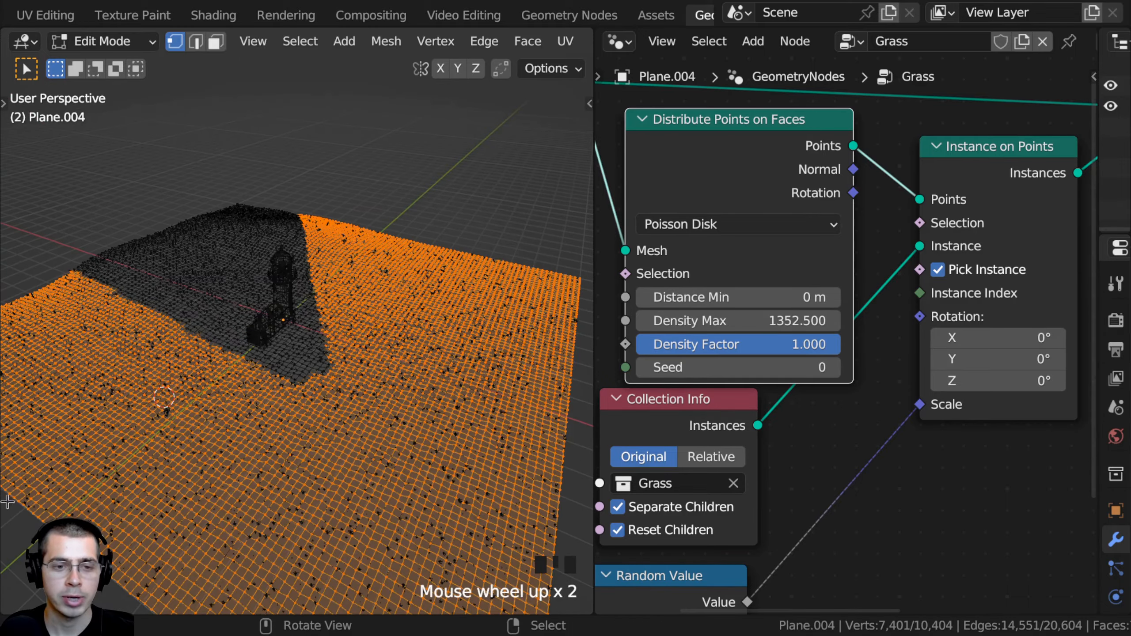
pyautogui.moveTo(502, 331); pyautogui.dragTo(388, 200, button='middle')
pyautogui.scroll(1, 463, 308)
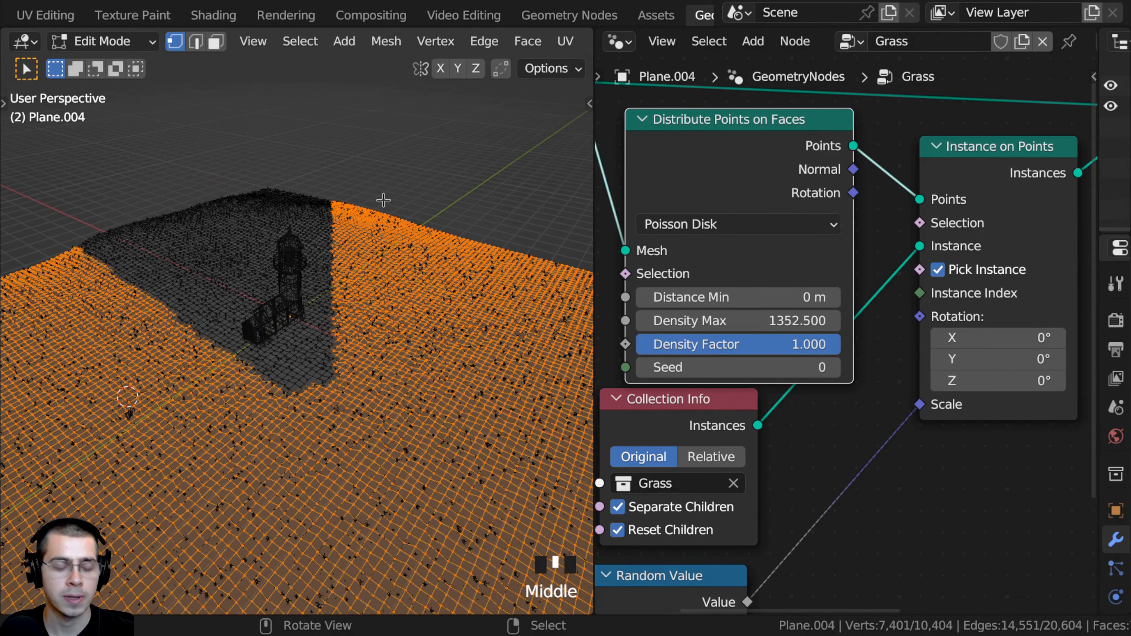
pyautogui.press('x')
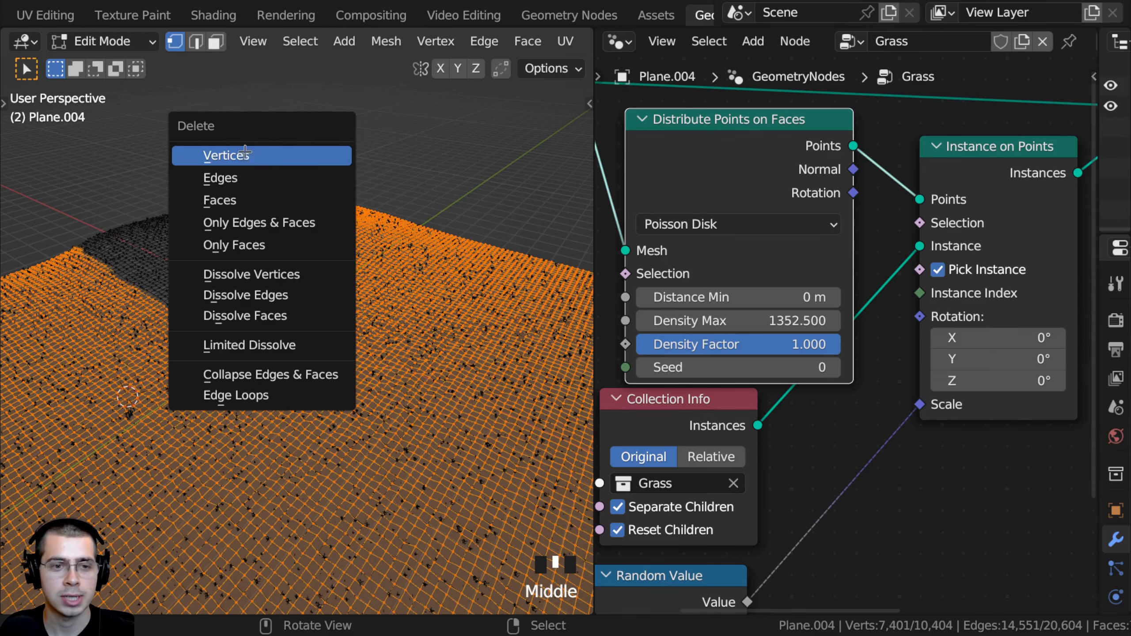
pyautogui.press('x')
# Step: Return to the camera view with solid shading, check the trimmed ground, and go back to Object Mode
pyautogui.press('KP_0')
pyautogui.keyDown('shift'); pyautogui.moveTo(245, 152); pyautogui.dragTo(298, 209, button='middle'); pyautogui.keyUp('shift')
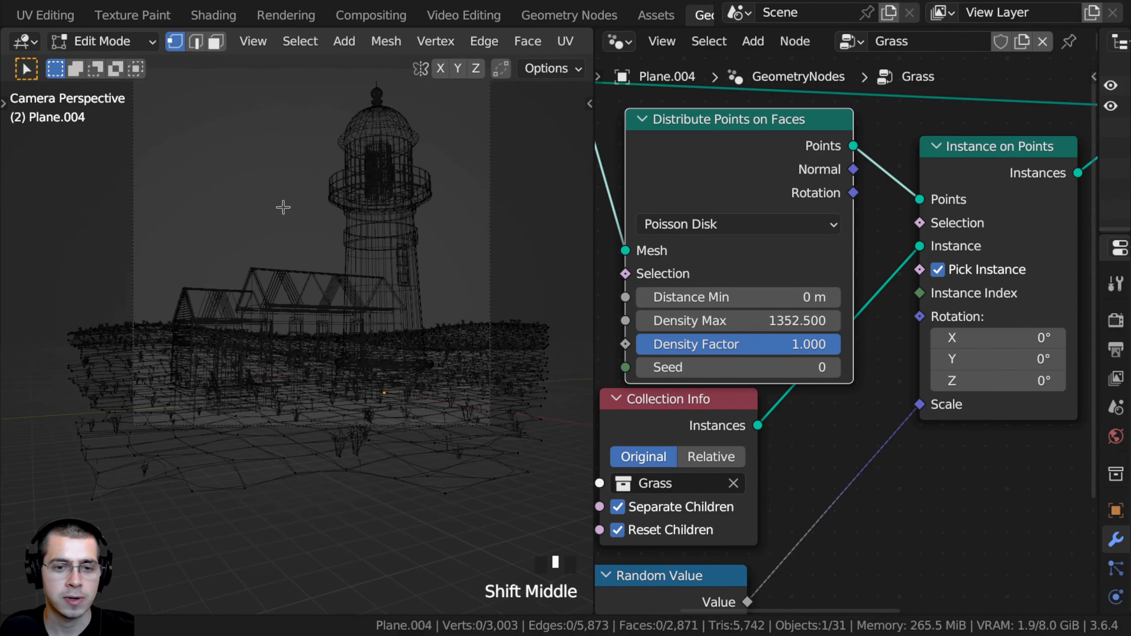
pyautogui.press('z')
pyautogui.scroll(3, 504, 271)
pyautogui.keyDown('shift'); pyautogui.moveTo(487, 317); pyautogui.dragTo(219, 376, button='middle'); pyautogui.keyUp('shift')
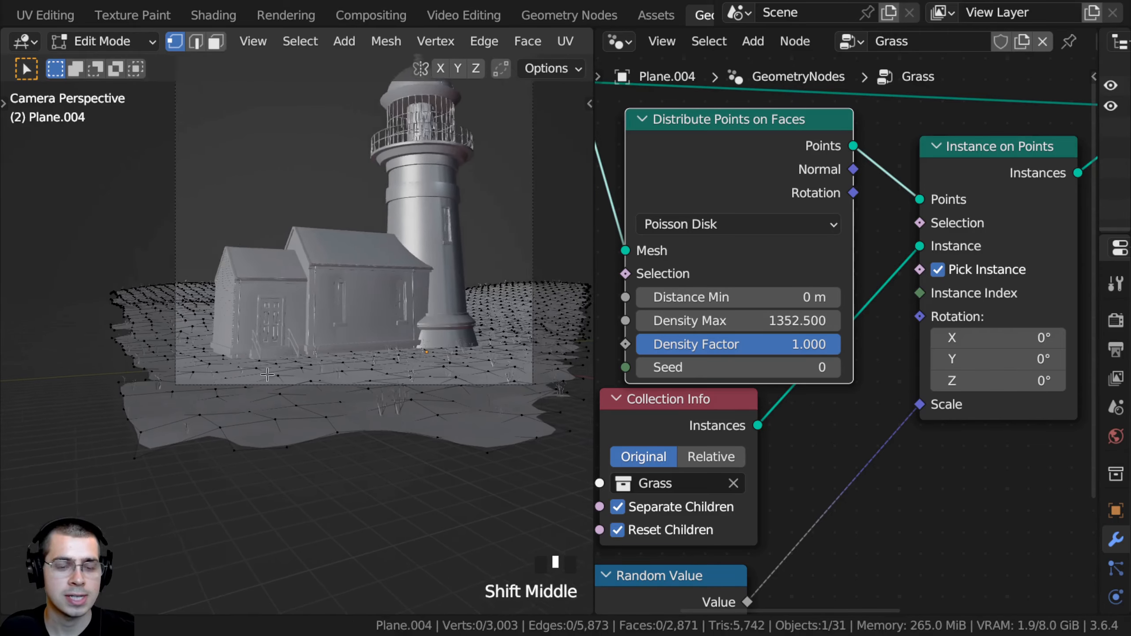
pyautogui.keyDown('shift'); pyautogui.moveTo(566, 351); pyautogui.dragTo(565, 388, button='middle'); pyautogui.keyUp('shift')
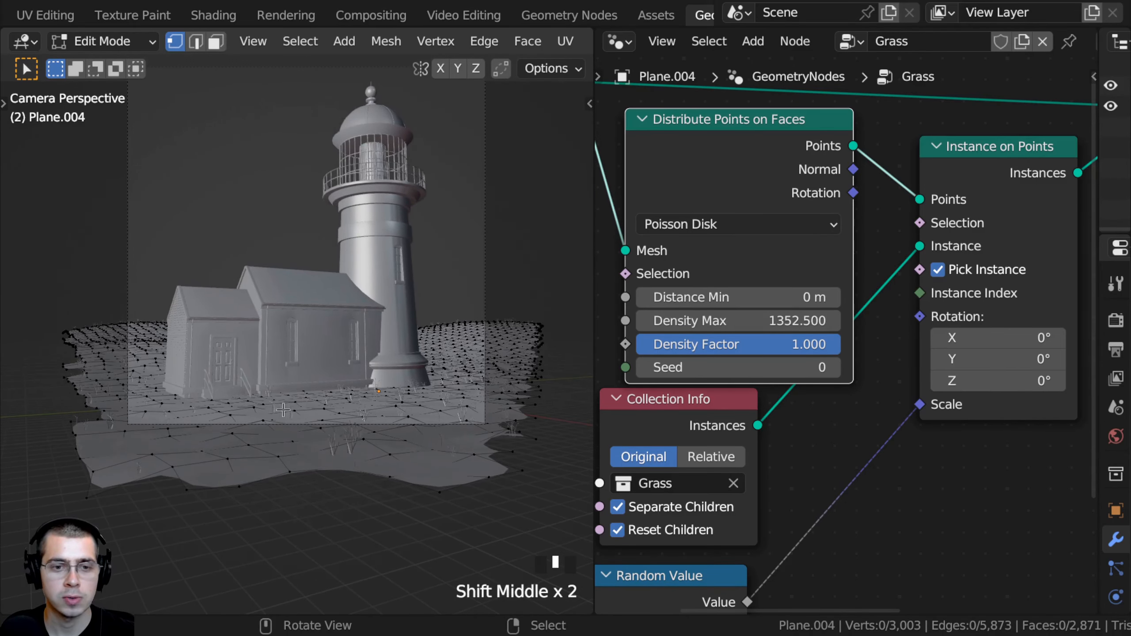
pyautogui.press('a')
pyautogui.press('Tab')
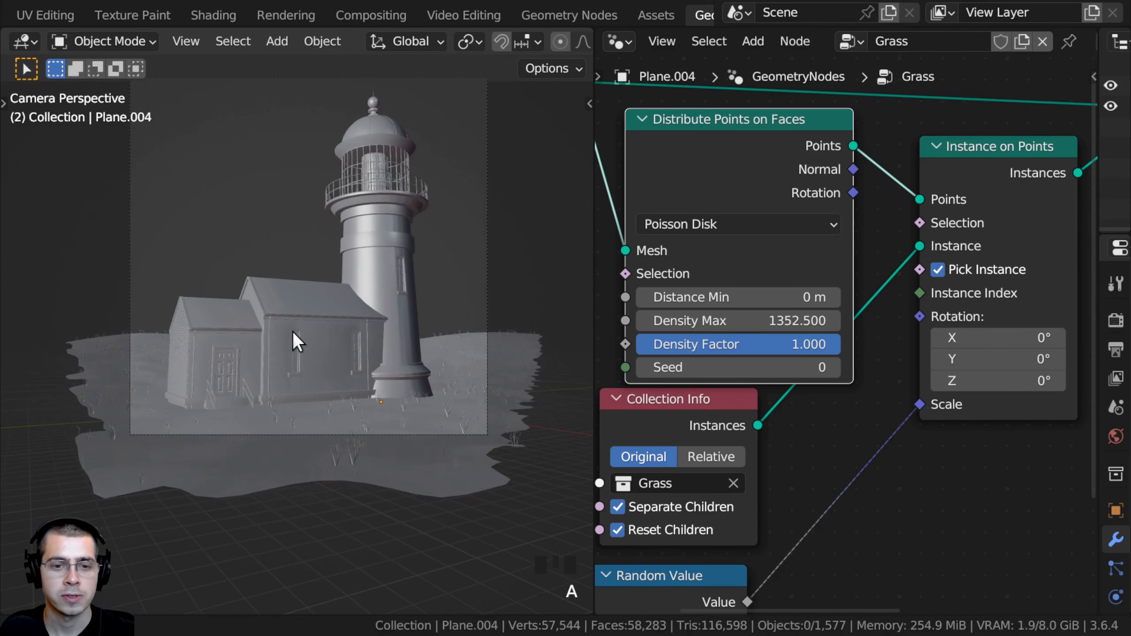
# Step: Set the Distribute Points on Faces Density Max to 60000 and inspect the grass around the lighthouse base
pyautogui.keyDown('shift'); pyautogui.moveTo(293, 332); pyautogui.dragTo(295, 346, button='middle'); pyautogui.keyUp('shift')
pyautogui.moveTo(705, 330); pyautogui.dragTo(740, 320)
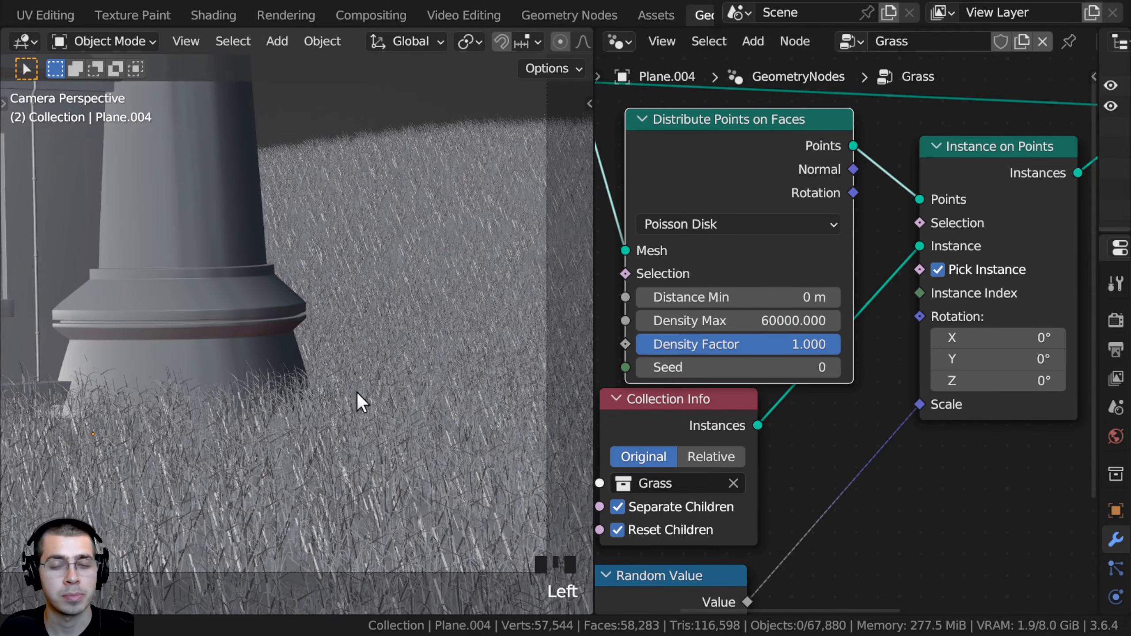
pyautogui.keyDown('shift'); pyautogui.moveTo(358, 393); pyautogui.dragTo(363, 387, button='middle'); pyautogui.keyUp('shift')
pyautogui.scroll(-4, 371, 447)
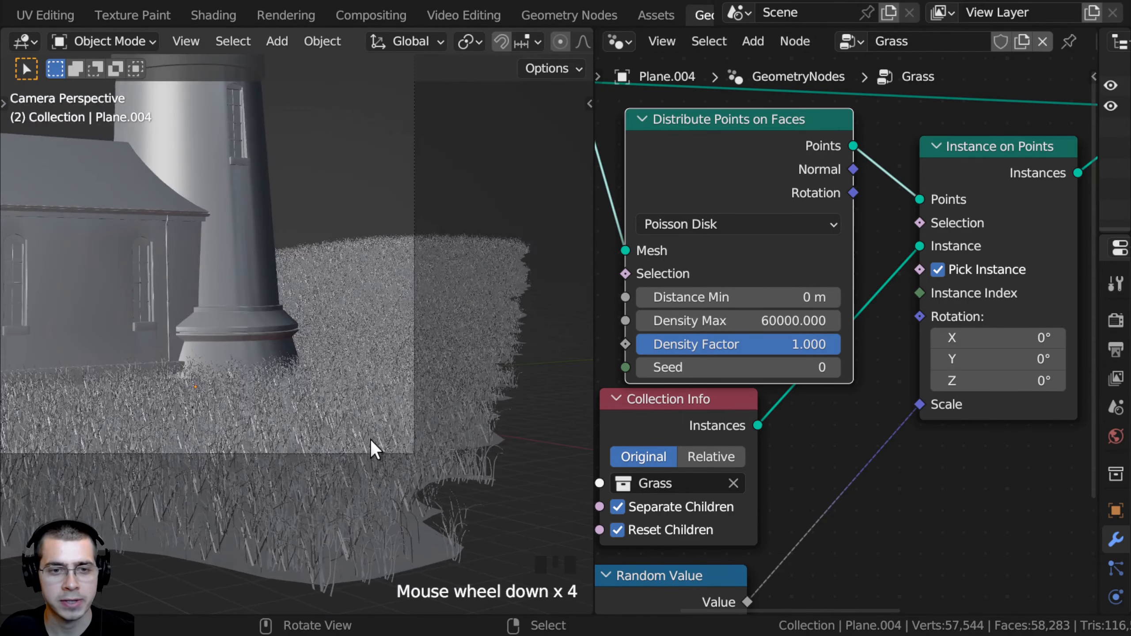
pyautogui.scroll(3, 348, 388)
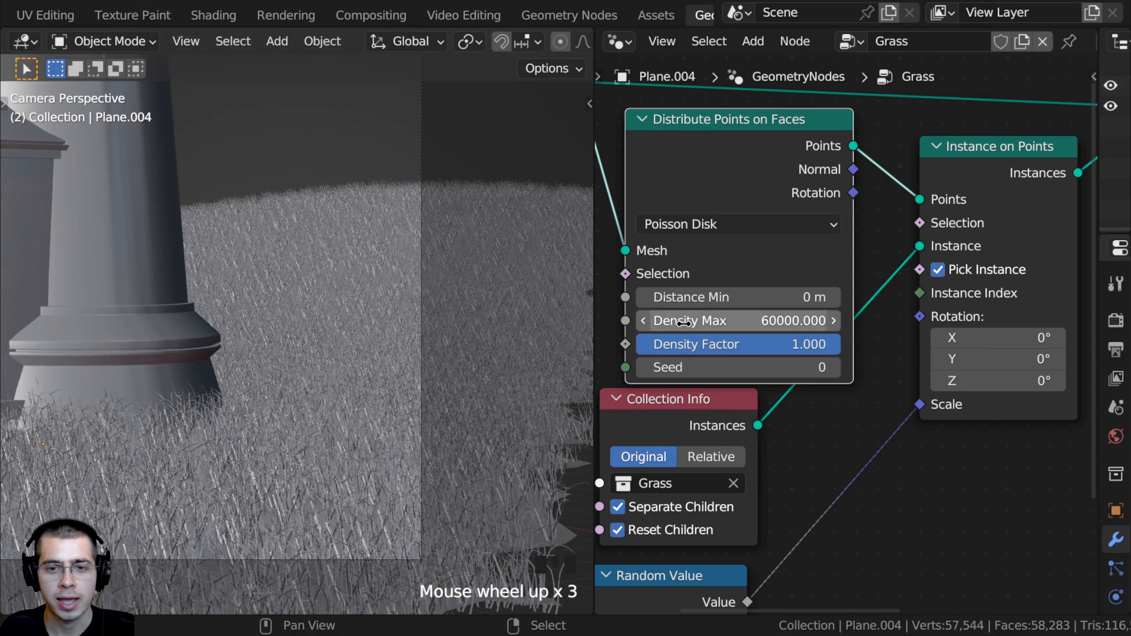
# Step: Check the Density Max value, then examine the grass blades up close and the Instance on Points rotation settings
pyautogui.click(685, 322)
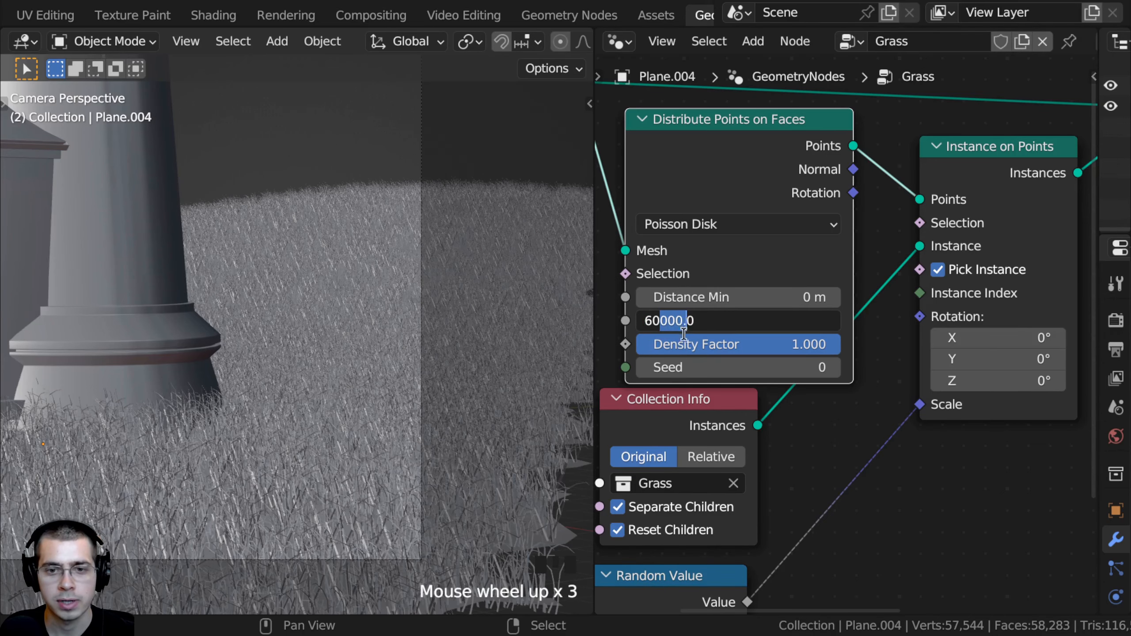
pyautogui.press('Return')
pyautogui.scroll(2, 361, 303)
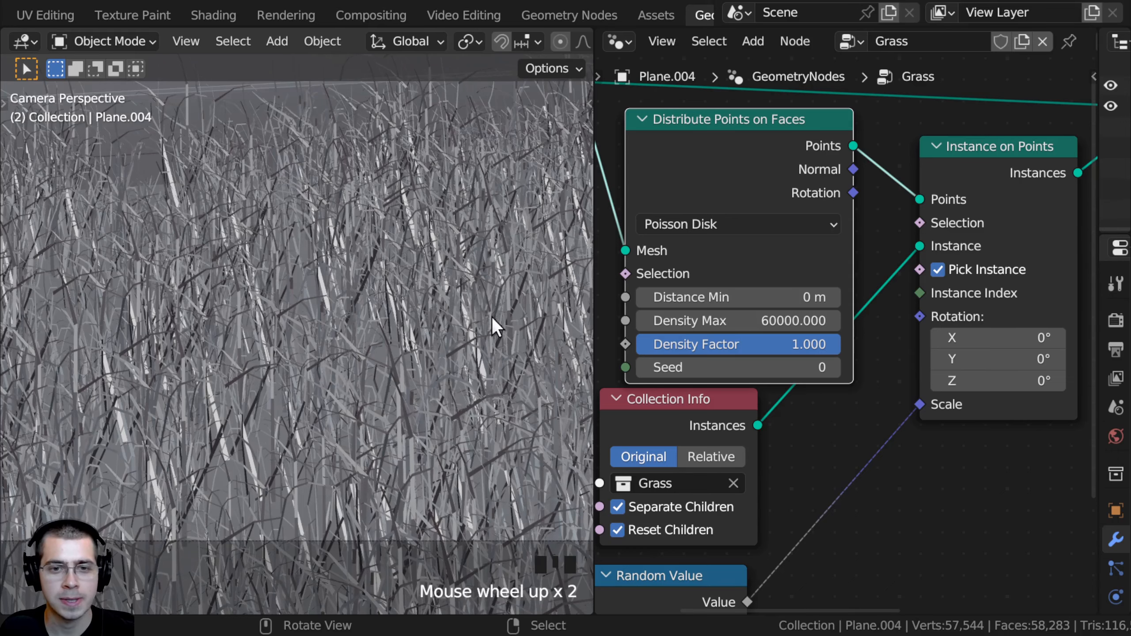
pyautogui.keyDown('shift'); pyautogui.moveTo(443, 311); pyautogui.dragTo(151, 176, button='middle'); pyautogui.keyUp('shift')
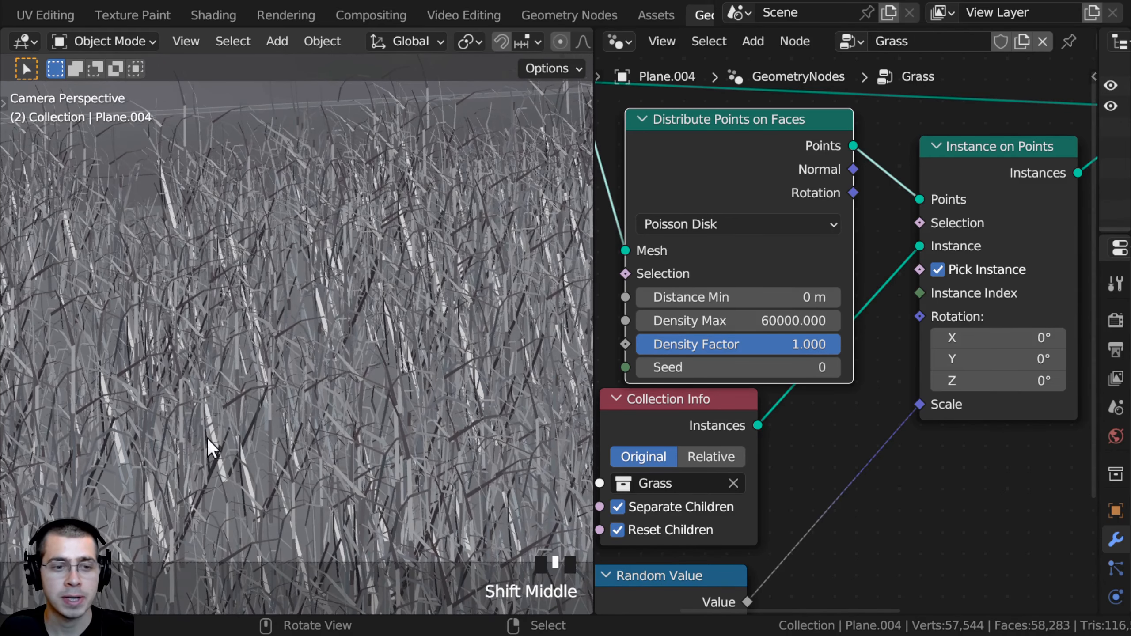
pyautogui.keyDown('shift'); pyautogui.moveTo(814, 430); pyautogui.dragTo(592, 368, button='middle'); pyautogui.keyUp('shift')
pyautogui.keyDown('shift'); pyautogui.moveTo(732, 351); pyautogui.dragTo(814, 303, button='middle'); pyautogui.keyUp('shift')
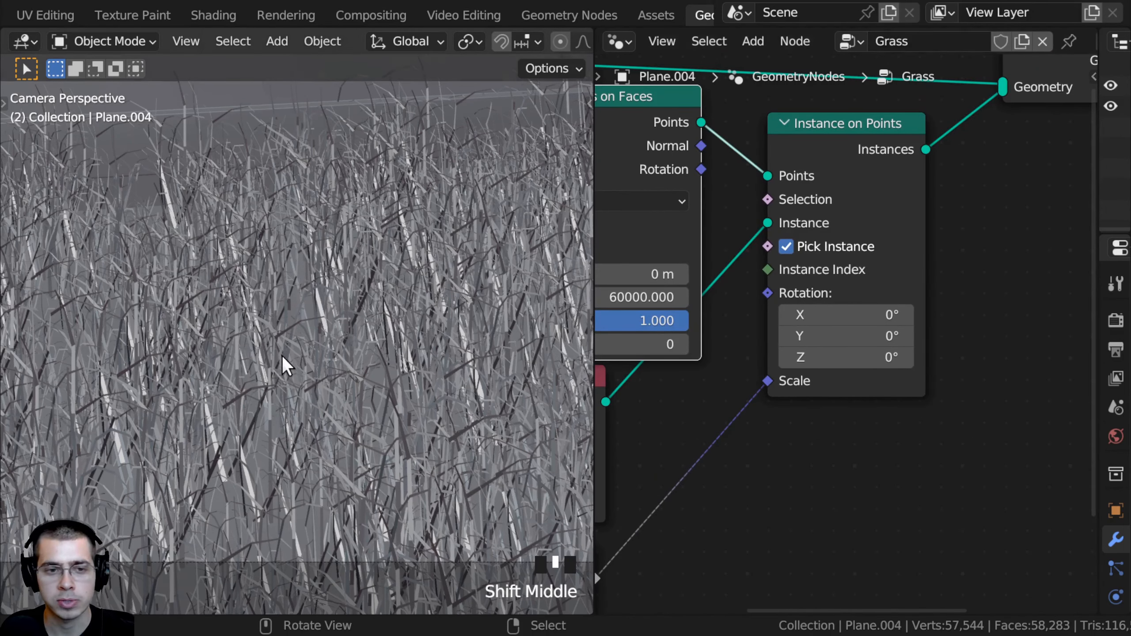
# Step: Duplicate the Random Value node that drives the grass scale and place the copy beside the original
pyautogui.scroll(-3, 879, 379)
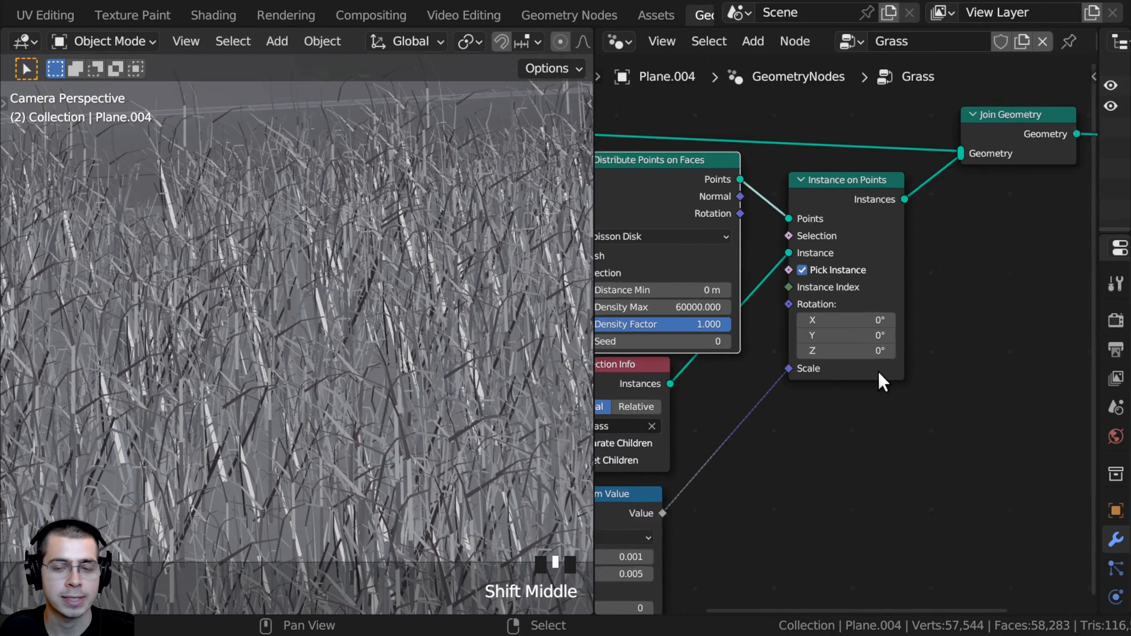
pyautogui.click(779, 364)
pyautogui.moveTo(779, 365); pyautogui.dragTo(772, 404, button='middle')
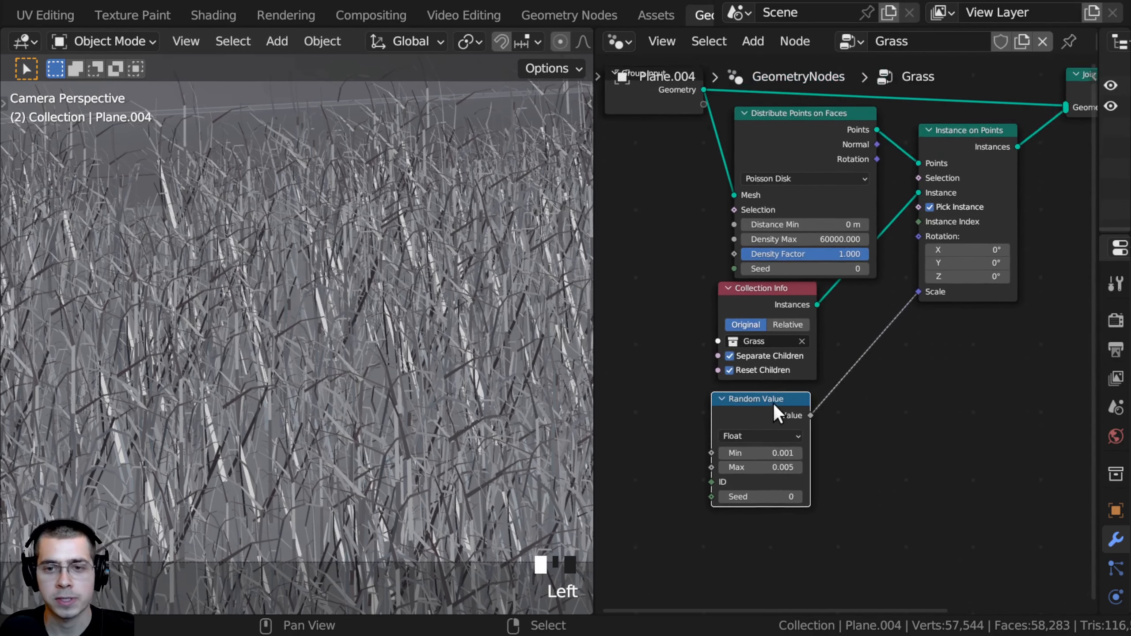
pyautogui.scroll(-1, 776, 404)
pyautogui.hotkey('shift', 'd')
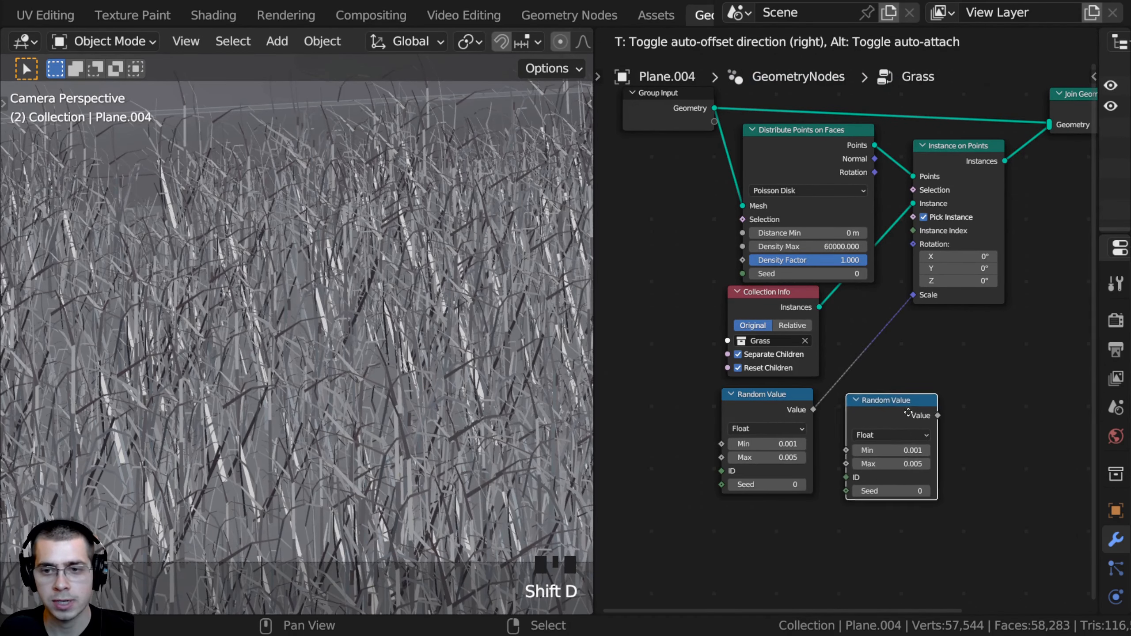
pyautogui.click(907, 415)
pyautogui.moveTo(885, 312); pyautogui.dragTo(857, 333, button='middle')
pyautogui.moveTo(926, 162); pyautogui.dragTo(942, 163)
pyautogui.press('a')
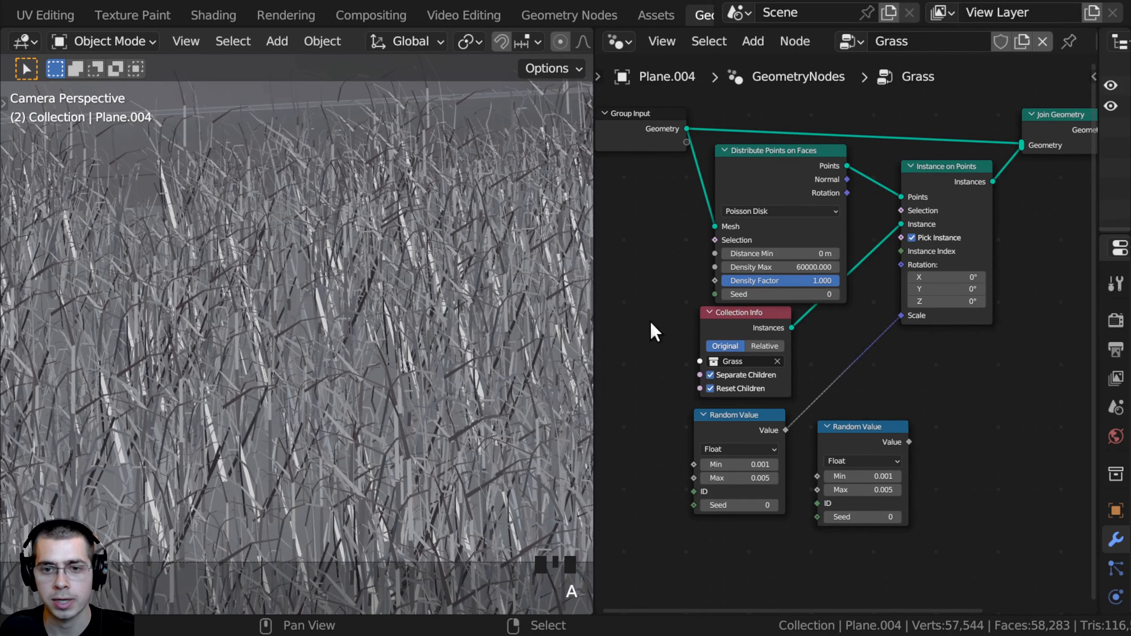
pyautogui.moveTo(666, 341); pyautogui.dragTo(705, 391)
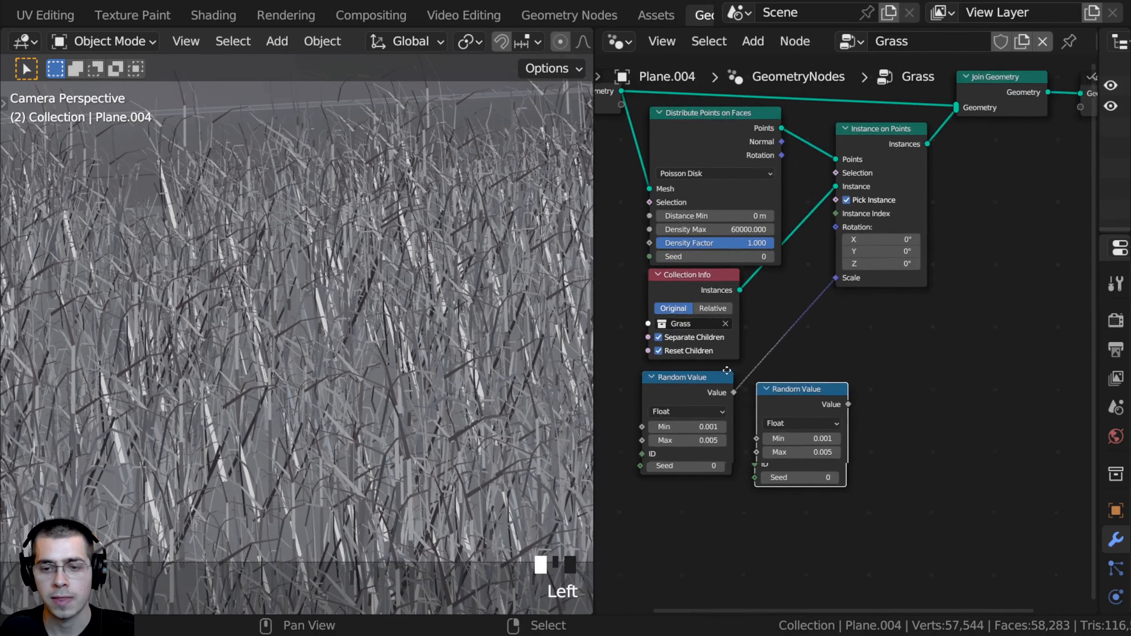
pyautogui.scroll(2, 823, 389)
pyautogui.moveTo(824, 390); pyautogui.dragTo(760, 373, button='middle')
pyautogui.scroll(1, 760, 374)
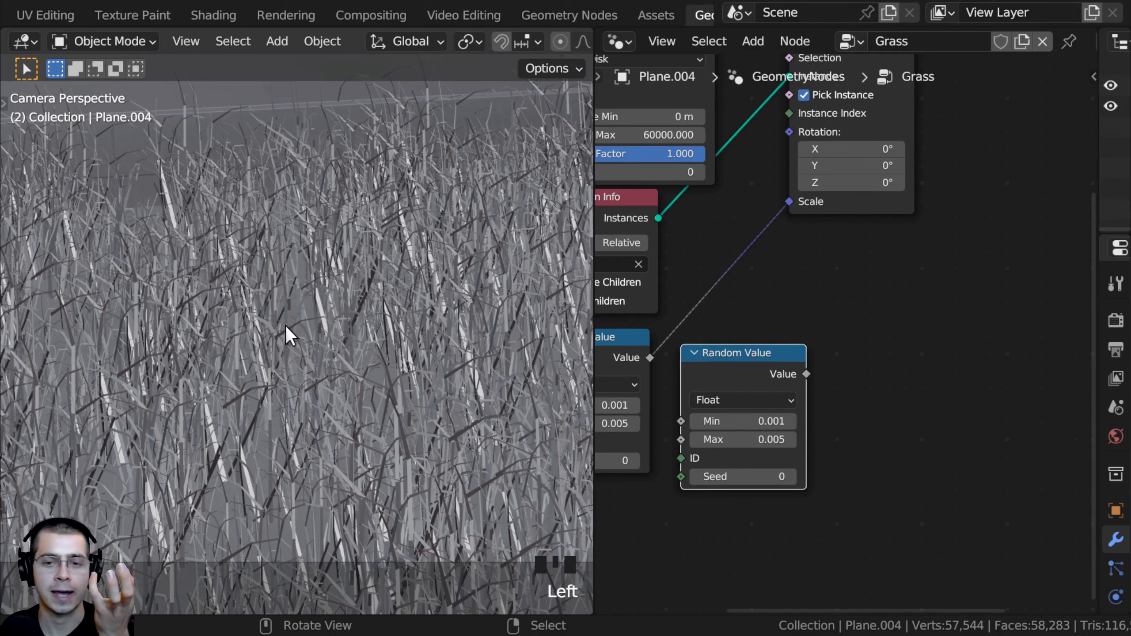
# Step: Check the grass from outside and through the camera, and set the duplicated Random Value node's data type to Vector
pyautogui.moveTo(589, 374); pyautogui.dragTo(58, 384, button='middle')
pyautogui.scroll(2, 55, 385)
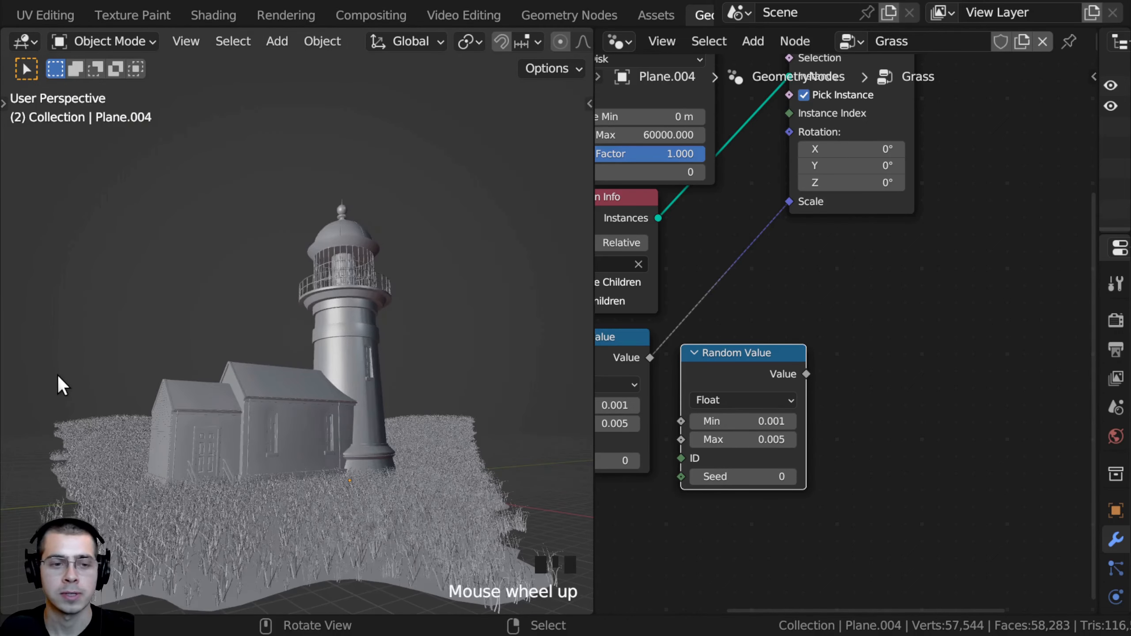
pyautogui.press('KP_0')
pyautogui.click(679, 362)
pyautogui.moveTo(718, 306); pyautogui.dragTo(698, 250, button='middle')
pyautogui.scroll(2, 669, 301)
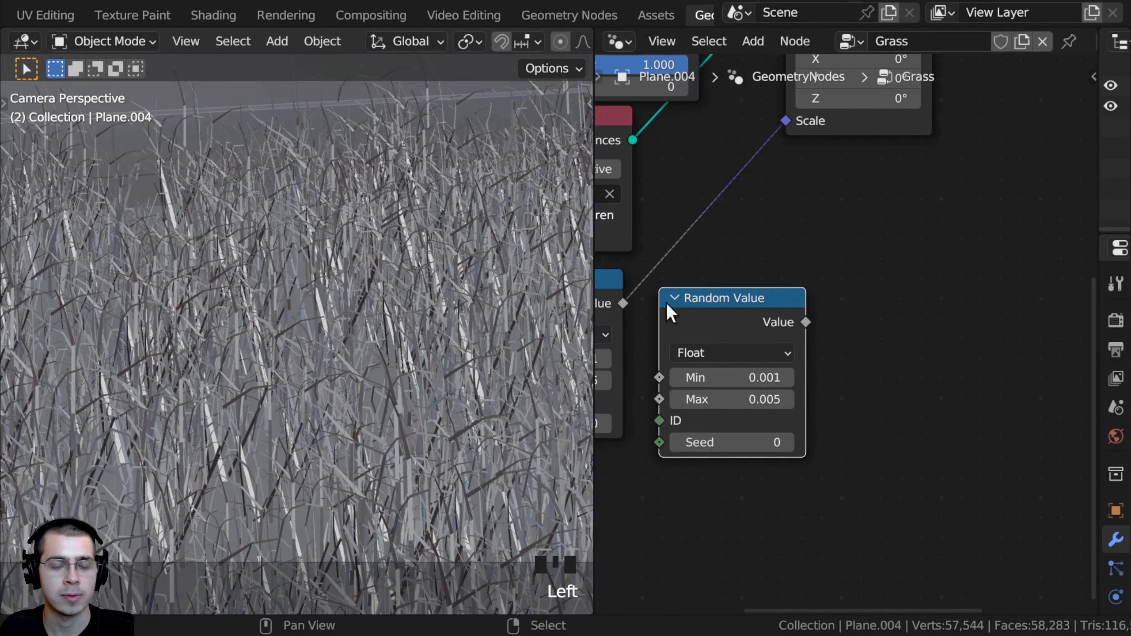
pyautogui.click(707, 359)
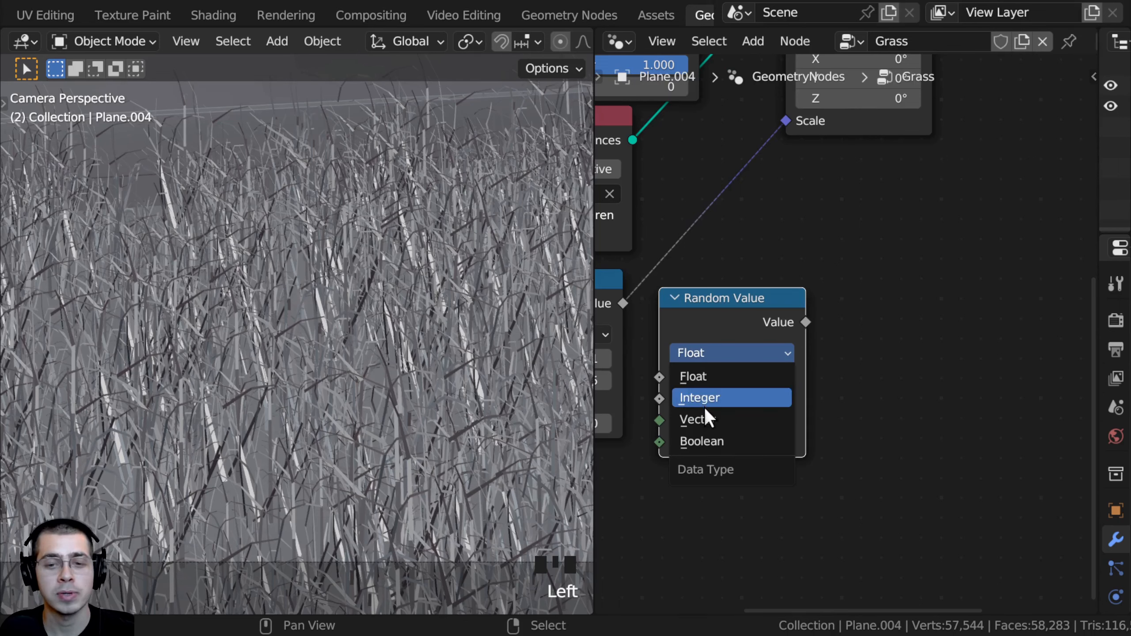
pyautogui.click(705, 420)
pyautogui.moveTo(705, 420); pyautogui.dragTo(712, 283, button='middle')
pyautogui.scroll(1, 711, 283)
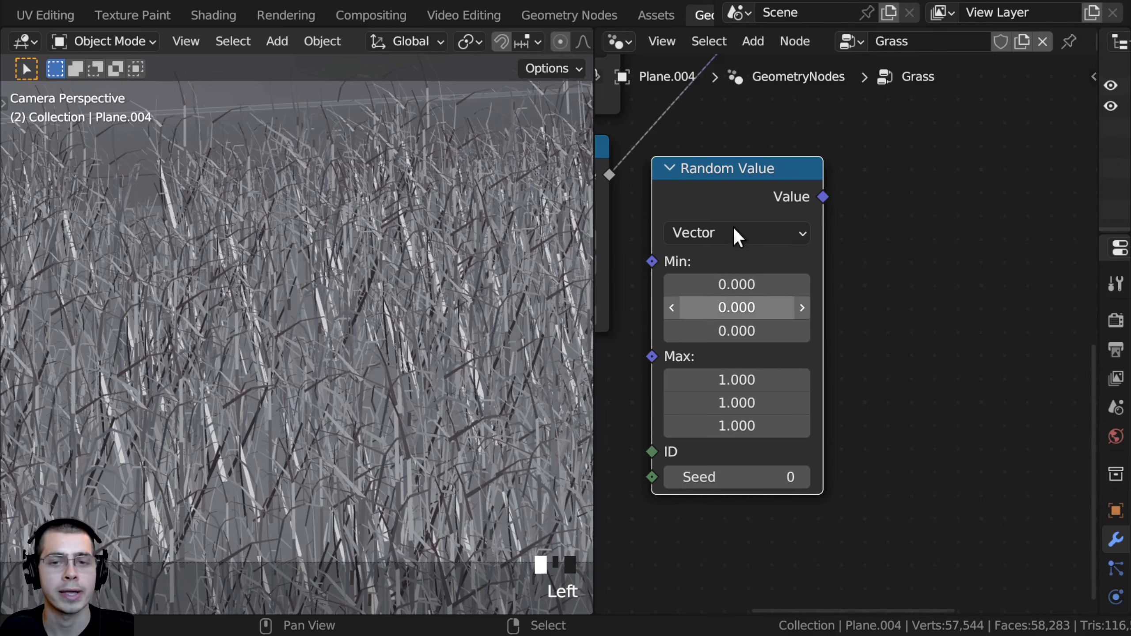
pyautogui.scroll(-3, 735, 235)
pyautogui.scroll(2, 788, 365)
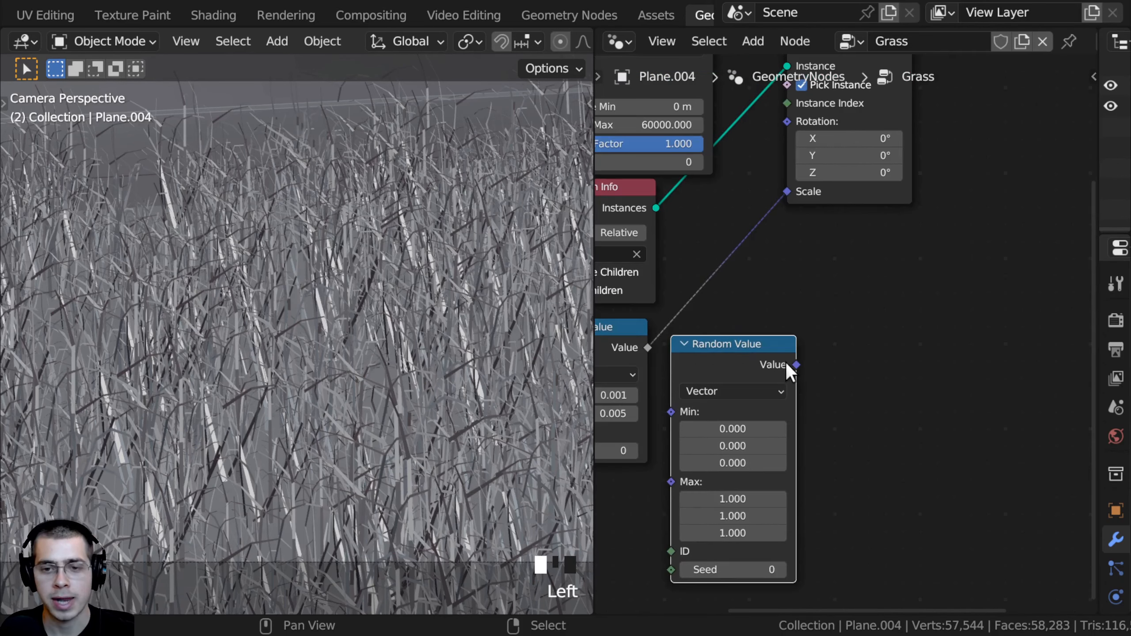
# Step: Connect the vector Random Value output to the Instance on Points Rotation input and reposition the node below it
pyautogui.moveTo(798, 363); pyautogui.dragTo(806, 234)
pyautogui.click(750, 468)
pyautogui.moveTo(748, 465); pyautogui.dragTo(793, 323, button='middle')
pyautogui.scroll(-3, 786, 307)
pyautogui.press('g')
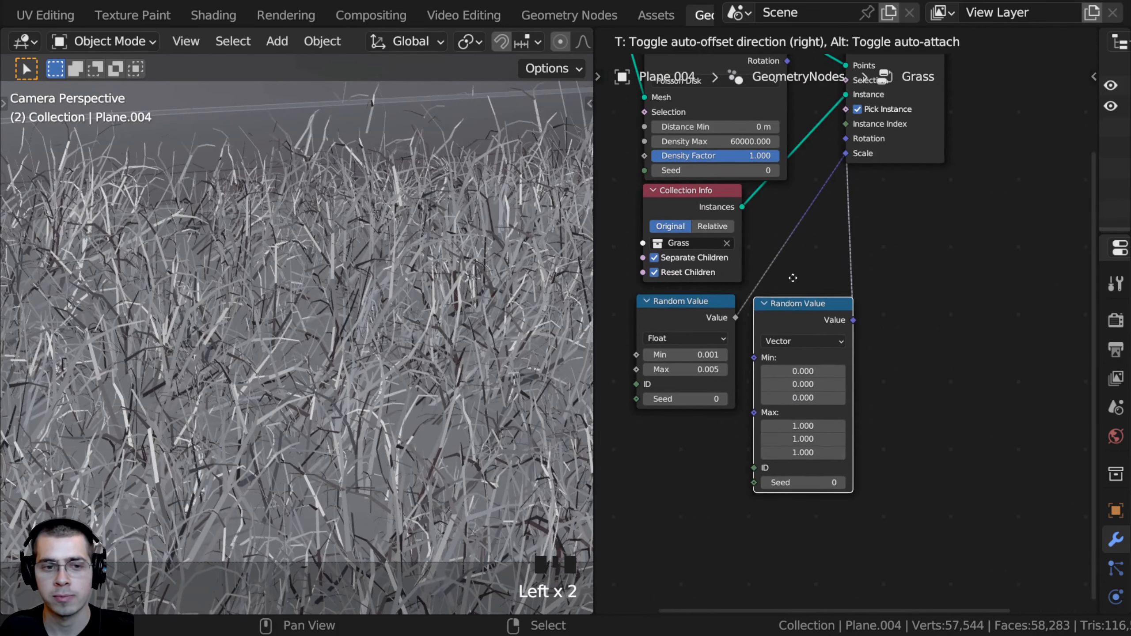
pyautogui.moveTo(793, 278); pyautogui.dragTo(793, 252)
# Step: Examine how the grass clumps are tilted by the random rotation, both up close and across the ground
pyautogui.moveTo(323, 334); pyautogui.dragTo(267, 354, button='middle')
pyautogui.scroll(6, 357, 327)
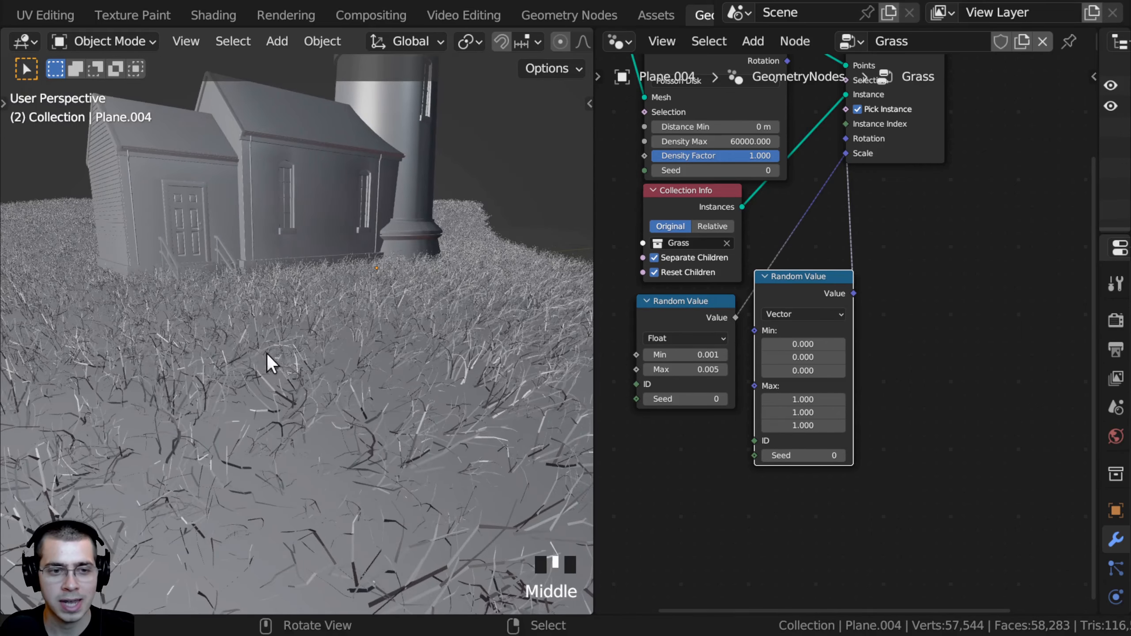
pyautogui.scroll(3, 267, 354)
pyautogui.scroll(2, 795, 280)
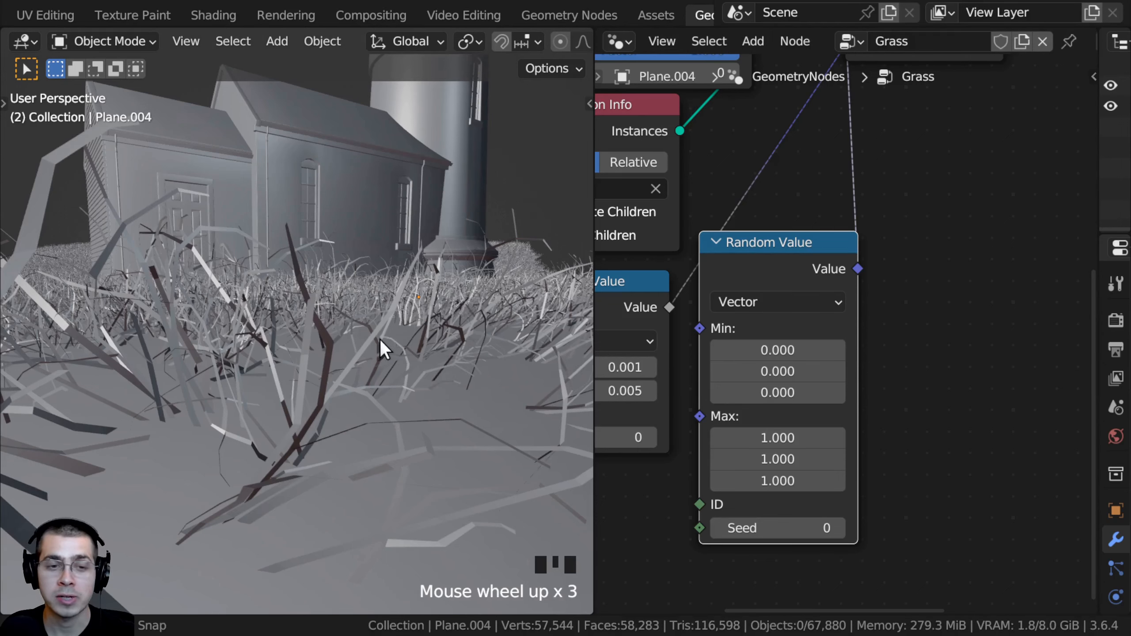
pyautogui.moveTo(380, 338)
pyautogui.mouseDown(button='middle')
pyautogui.moveTo(386, 331)
pyautogui.moveTo(366, 346)
pyautogui.mouseUp(button='middle')
pyautogui.scroll(-1, 369, 337)
pyautogui.middleClick(390, 278)
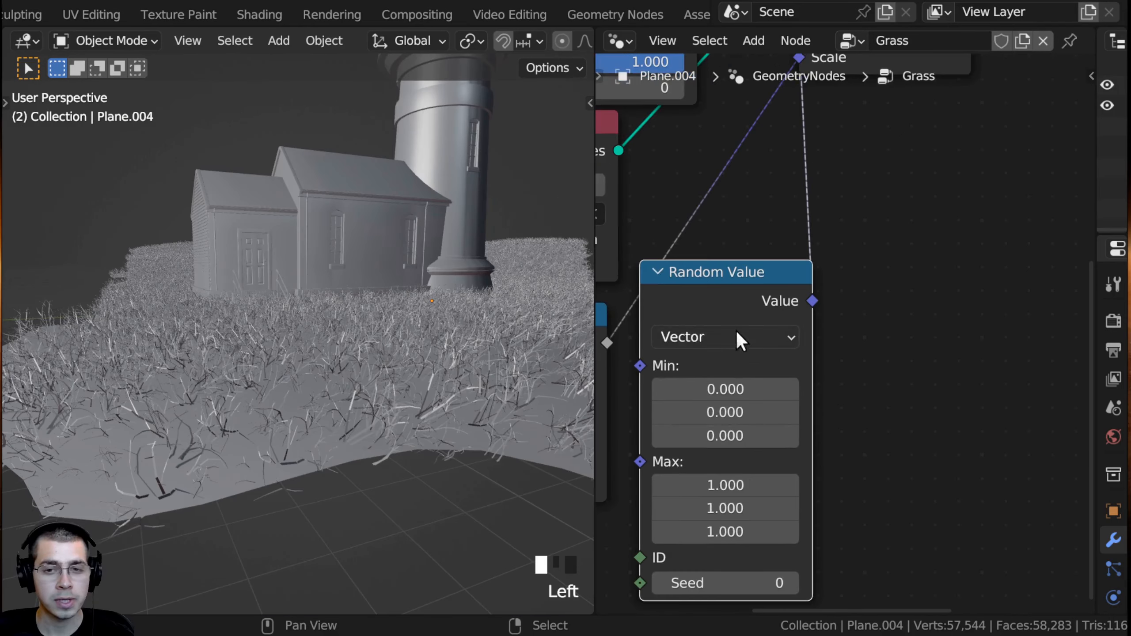
# Step: Set all three Max values of the vector Random Value node to 0
pyautogui.moveTo(737, 341); pyautogui.dragTo(846, 256, button='middle')
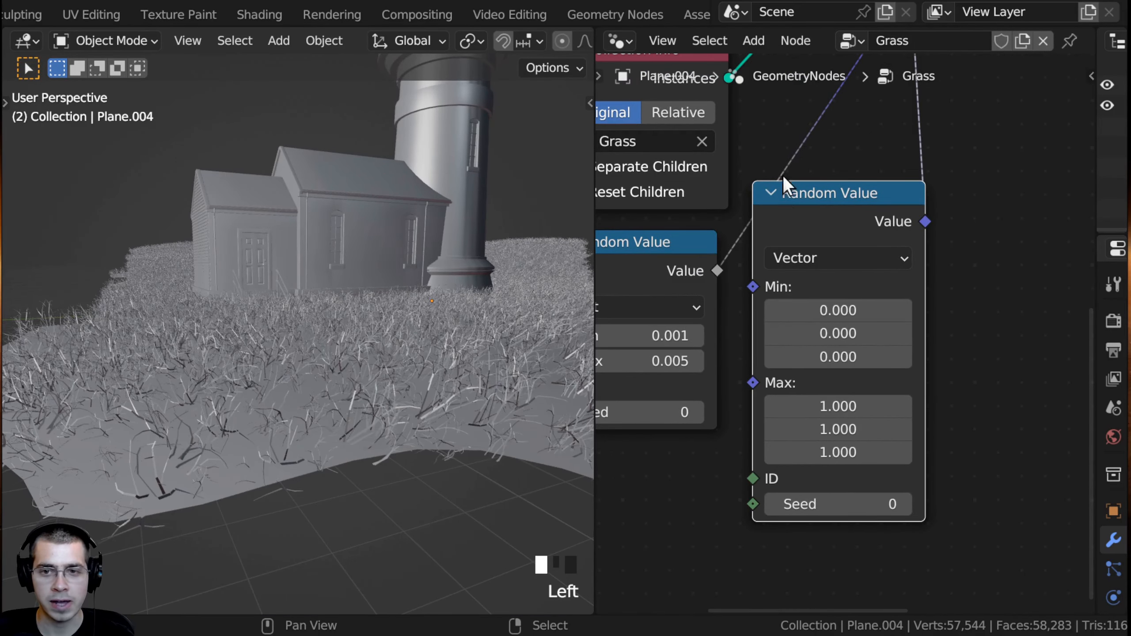
pyautogui.moveTo(785, 192); pyautogui.dragTo(781, 190)
pyautogui.moveTo(801, 410); pyautogui.dragTo(803, 449)
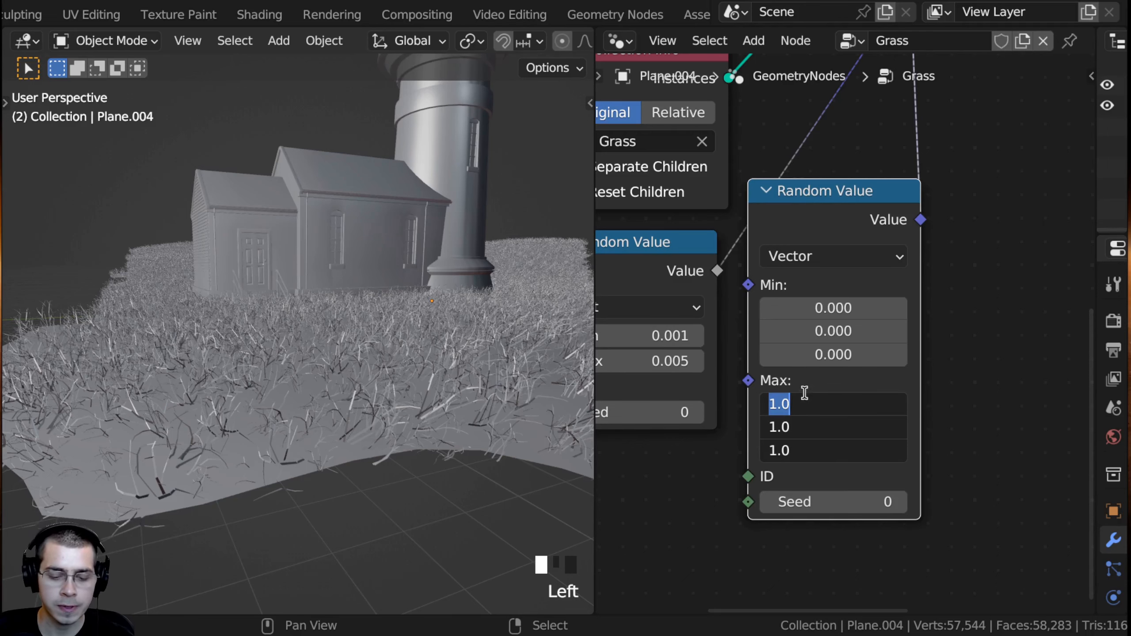
pyautogui.write('0')
pyautogui.click(806, 385)
pyautogui.moveTo(859, 404); pyautogui.dragTo(755, 308, button='middle')
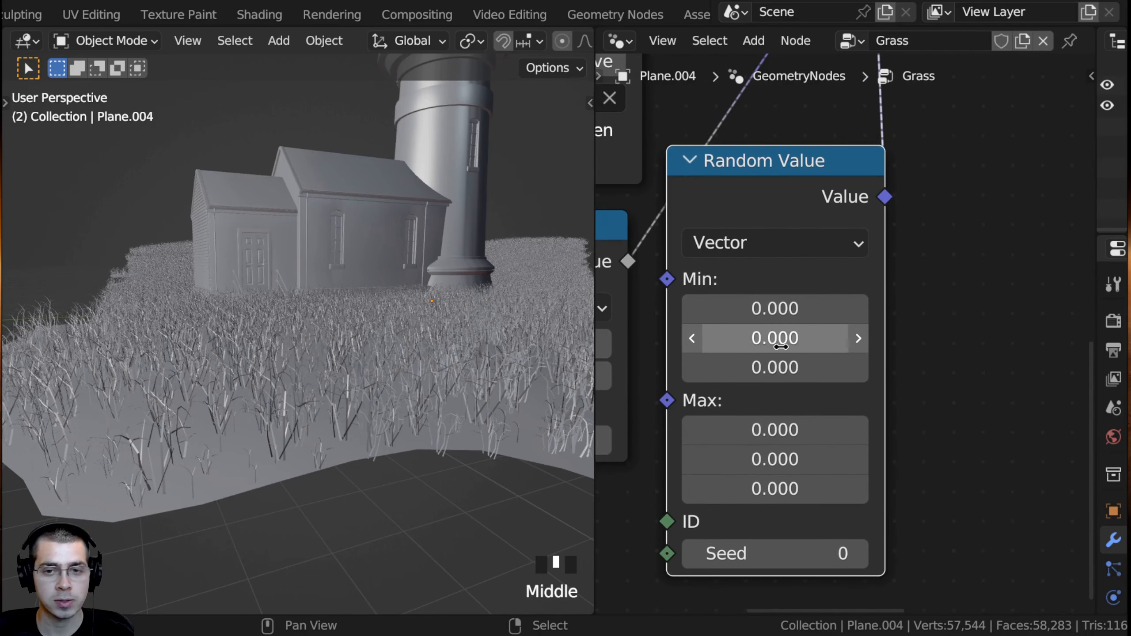
# Step: Try raising the vector Random Value's Z maximum to 32.3 while watching the grass rotate
pyautogui.moveTo(728, 453); pyautogui.dragTo(736, 451, button='middle')
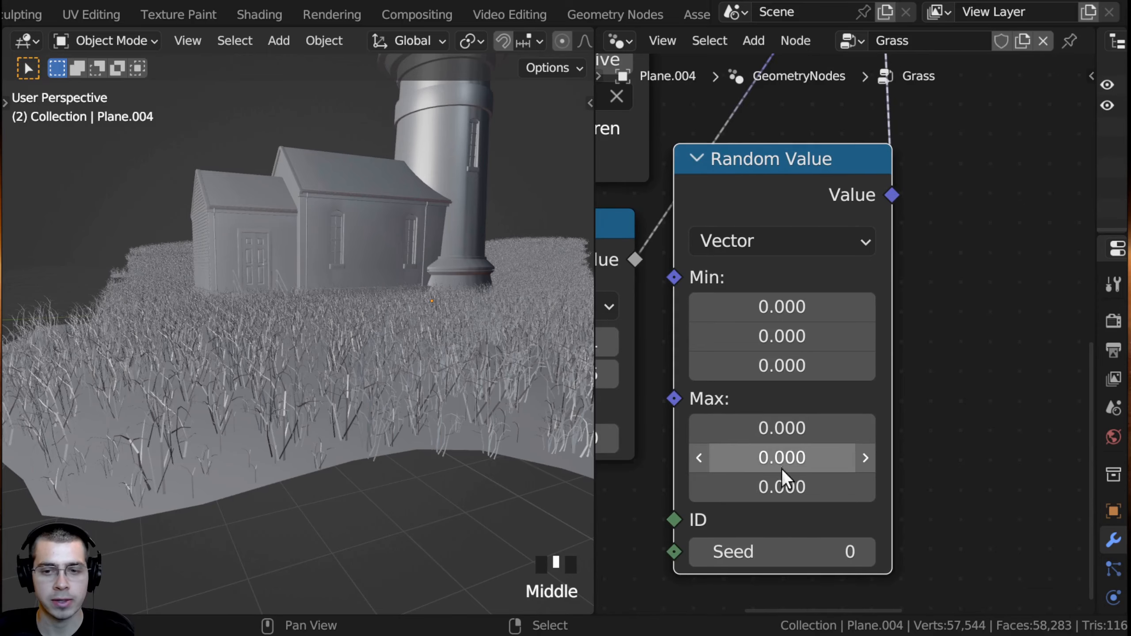
pyautogui.moveTo(759, 490); pyautogui.dragTo(801, 490)
pyautogui.rightClick(801, 490)
pyautogui.keyDown('shift'); pyautogui.moveTo(403, 392); pyautogui.dragTo(403, 388, button='middle'); pyautogui.keyUp('shift')
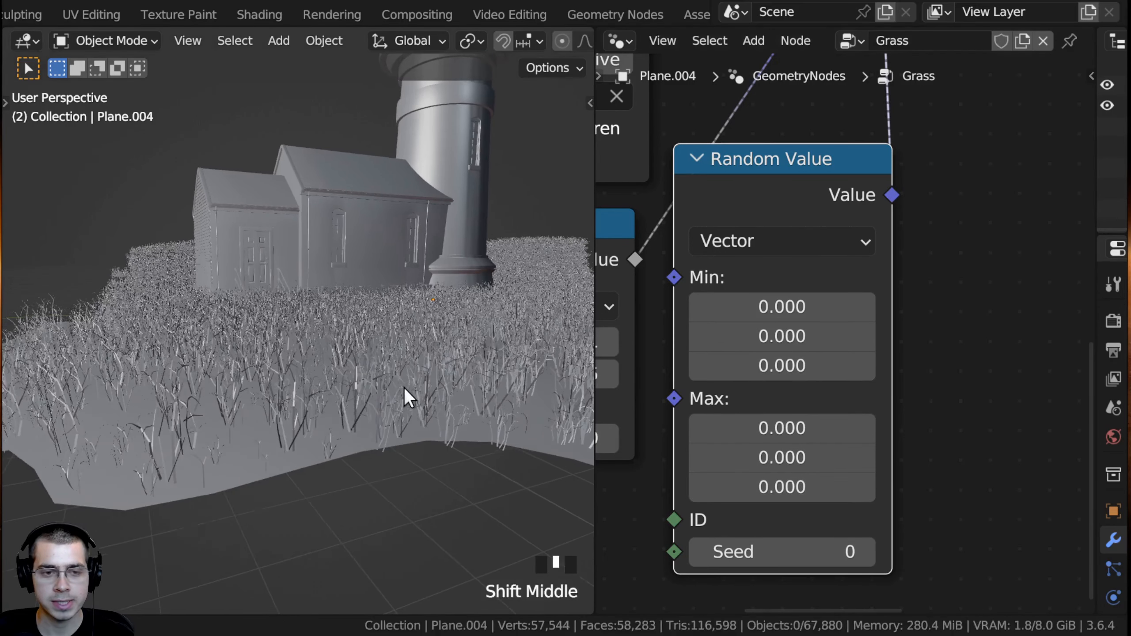
pyautogui.scroll(2, 404, 387)
pyautogui.moveTo(762, 487); pyautogui.dragTo(732, 473)
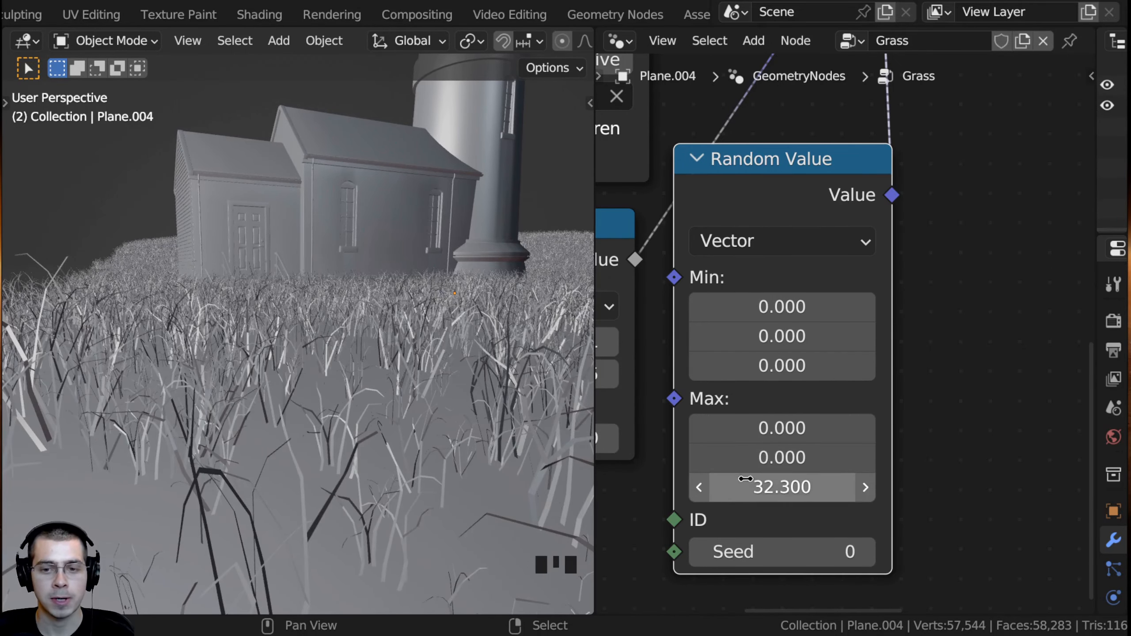
# Step: Set the vector Random Value's Z maximum to 1000 and inspect the rotated grass near the house
pyautogui.click(779, 484)
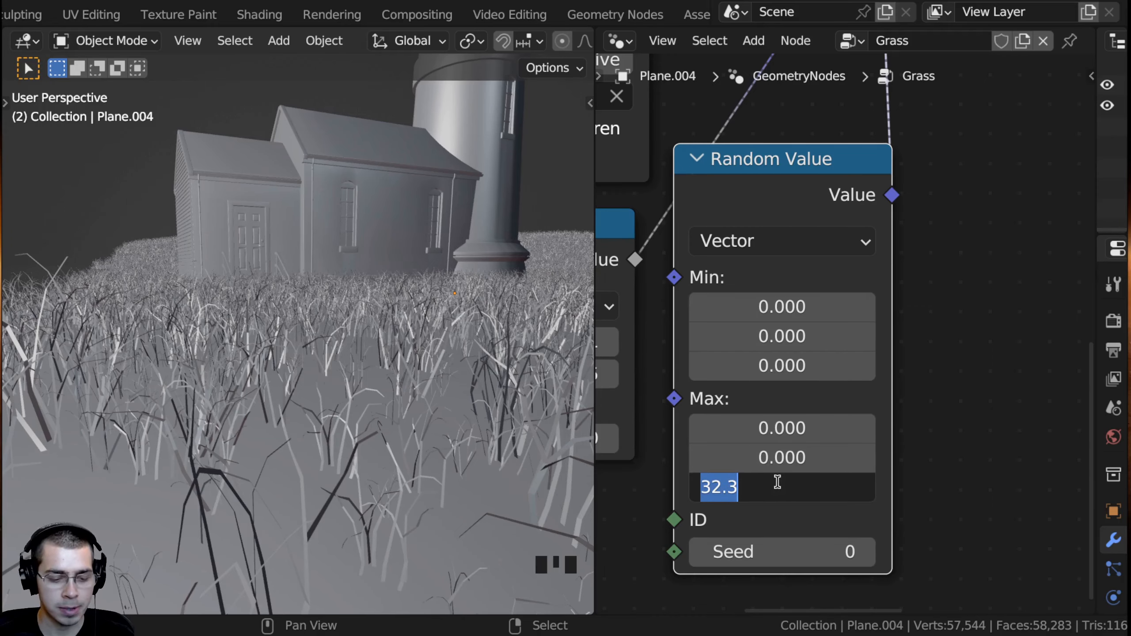
pyautogui.write('1000')
pyautogui.press('Return')
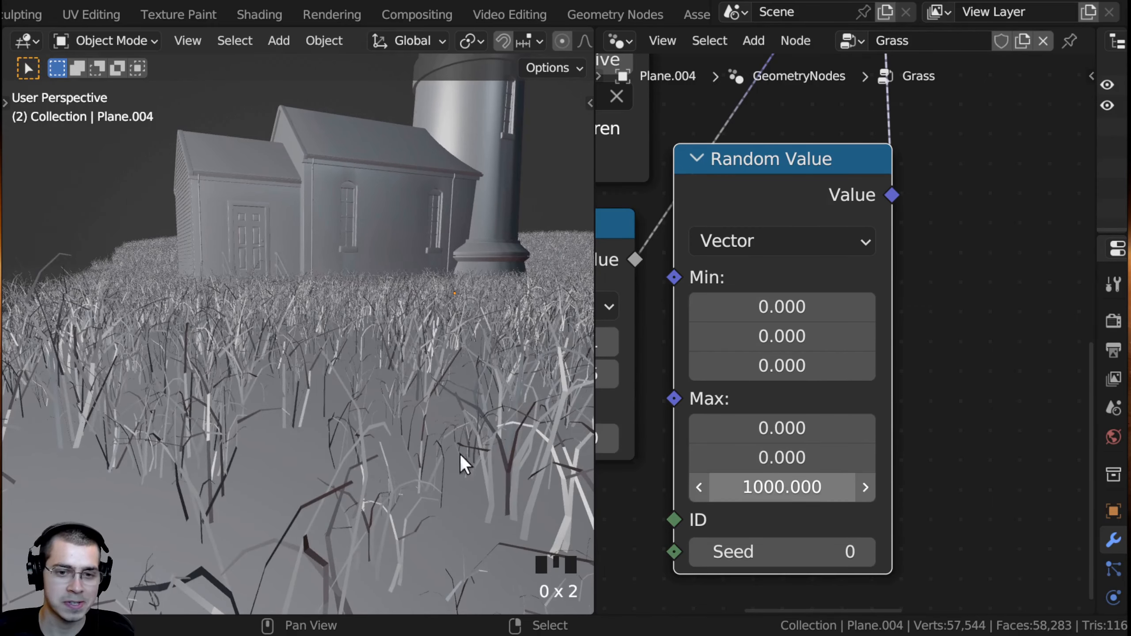
pyautogui.scroll(-2, 382, 361)
pyautogui.moveTo(383, 361); pyautogui.dragTo(355, 374, button='middle')
pyautogui.scroll(2, 352, 347)
pyautogui.scroll(1, 365, 374)
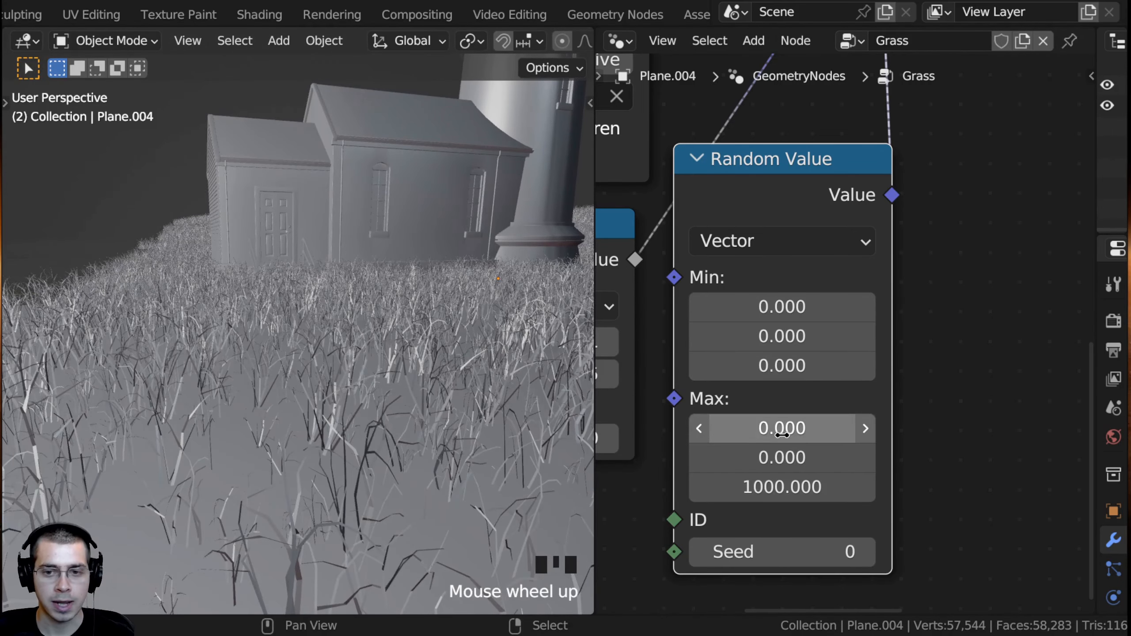
# Step: Set the X and Y maximums of the vector Random Value node to 0.2
pyautogui.keyDown('shift'); pyautogui.moveTo(828, 428); pyautogui.dragTo(769, 458); pyautogui.keyUp('shift')
pyautogui.write('.2')
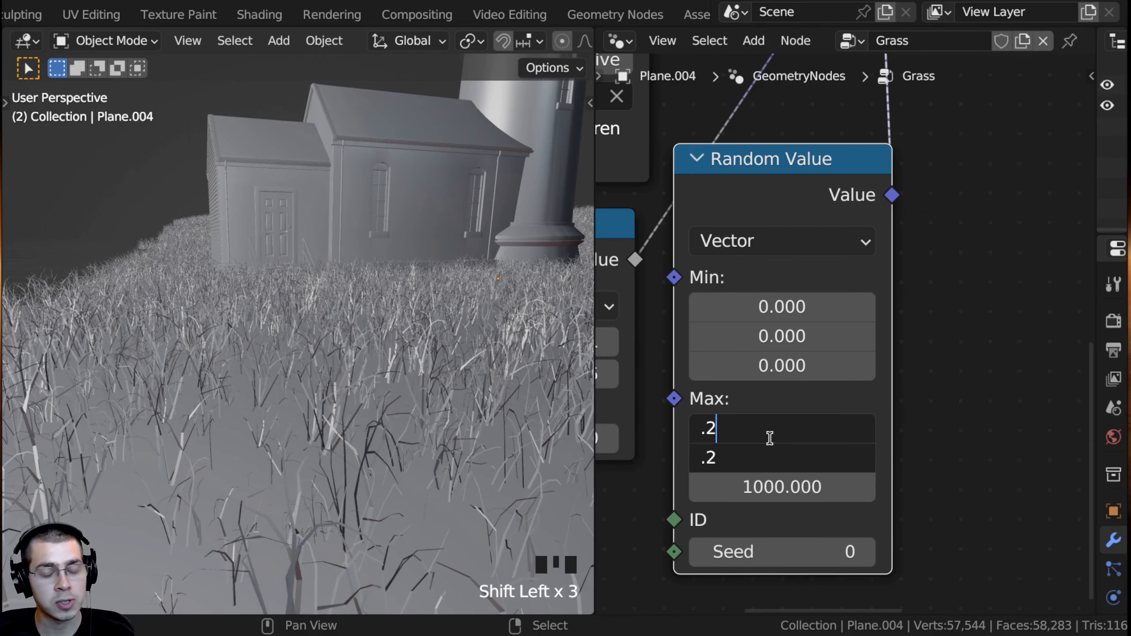
pyautogui.press('Return')
pyautogui.click(783, 429)
pyautogui.click(201, 398)
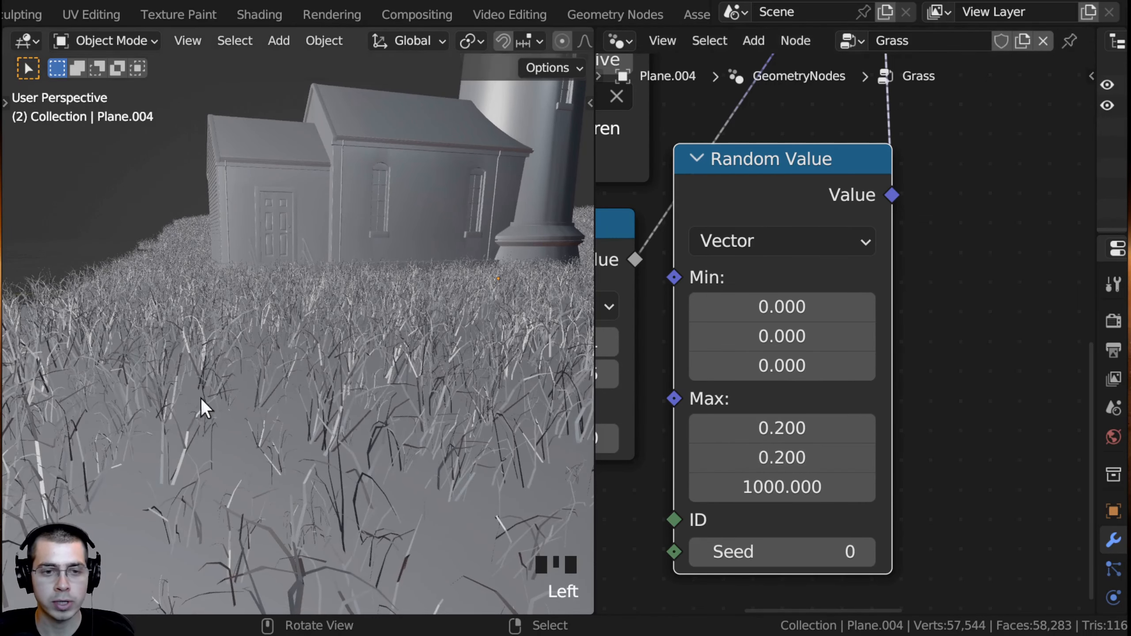
# Step: Inspect the slightly tilted grass up close, from a distance, and through the camera view
pyautogui.scroll(5, 224, 376)
pyautogui.keyDown('shift'); pyautogui.moveTo(225, 376); pyautogui.dragTo(277, 402, button='middle'); pyautogui.keyUp('shift')
pyautogui.scroll(-4, 326, 341)
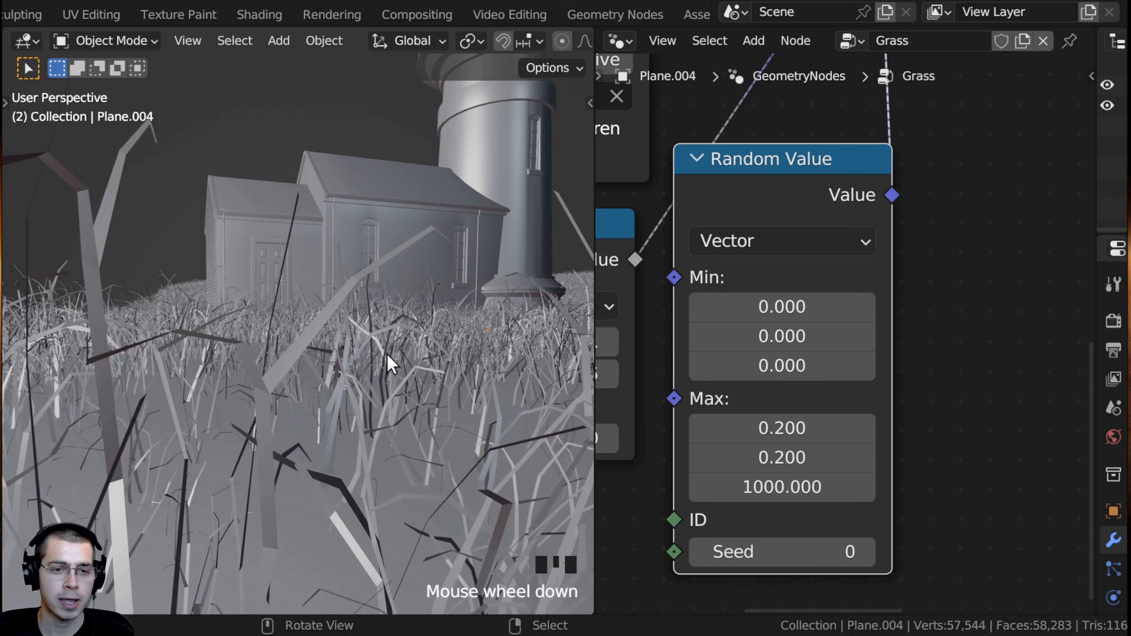
pyautogui.scroll(-4, 339, 455)
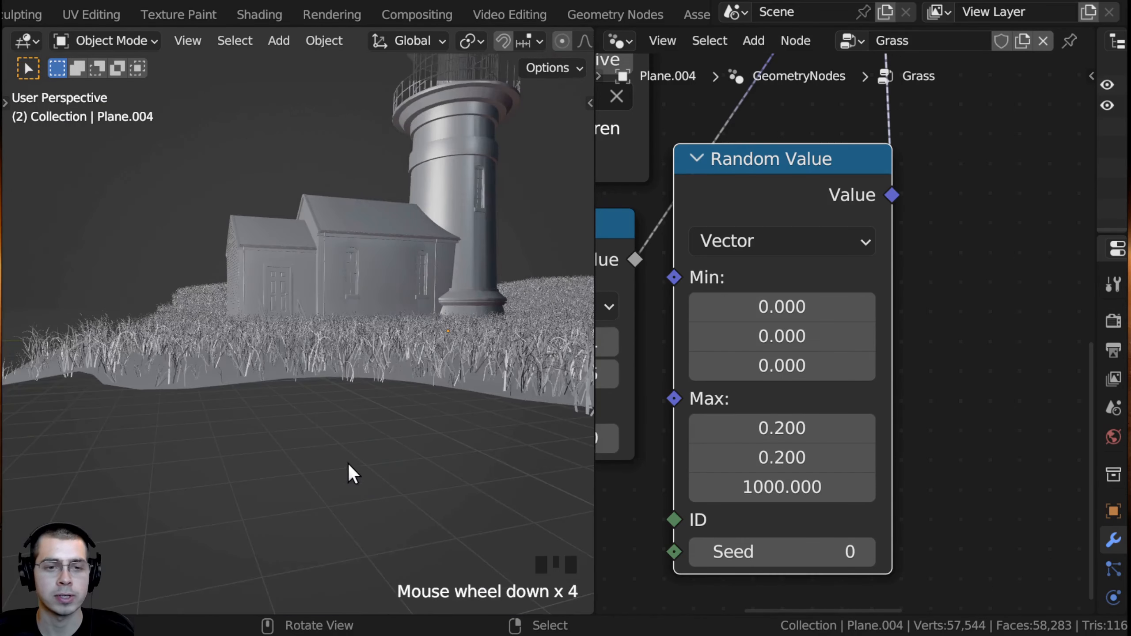
pyautogui.moveTo(348, 464); pyautogui.dragTo(350, 473, button='middle')
pyautogui.moveTo(378, 409); pyautogui.dragTo(263, 386, button='middle')
pyautogui.press('KP_0')
pyautogui.scroll(4, 384, 323)
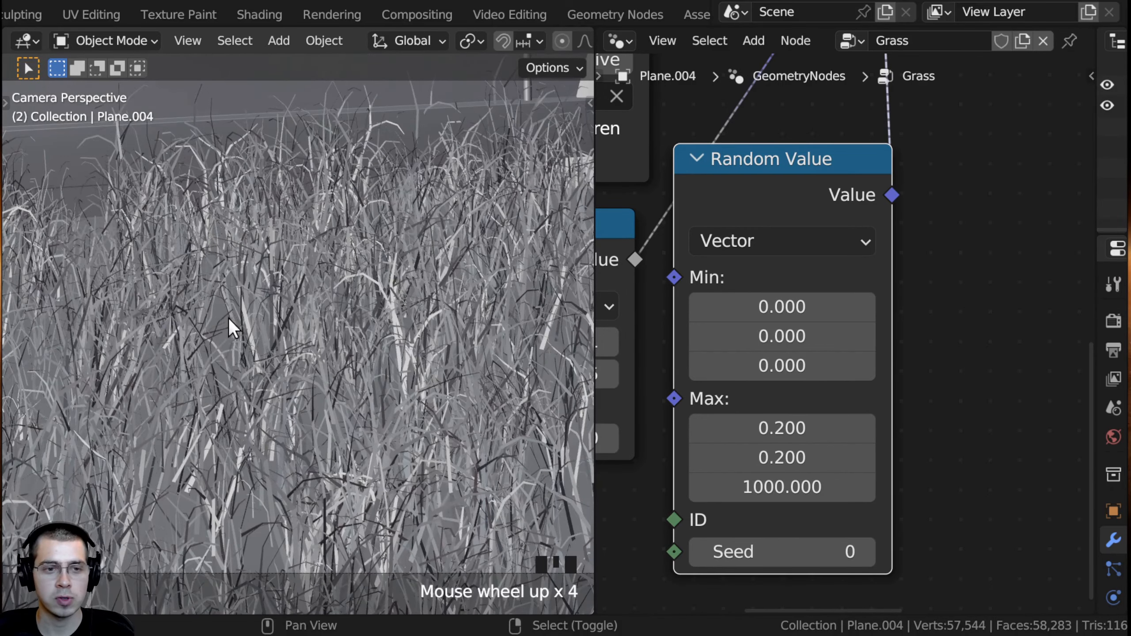
pyautogui.keyDown('shift'); pyautogui.moveTo(230, 325); pyautogui.dragTo(439, 223, button='middle'); pyautogui.keyUp('shift')
pyautogui.keyDown('shift'); pyautogui.moveTo(308, 236); pyautogui.dragTo(356, 230, button='middle'); pyautogui.keyUp('shift')
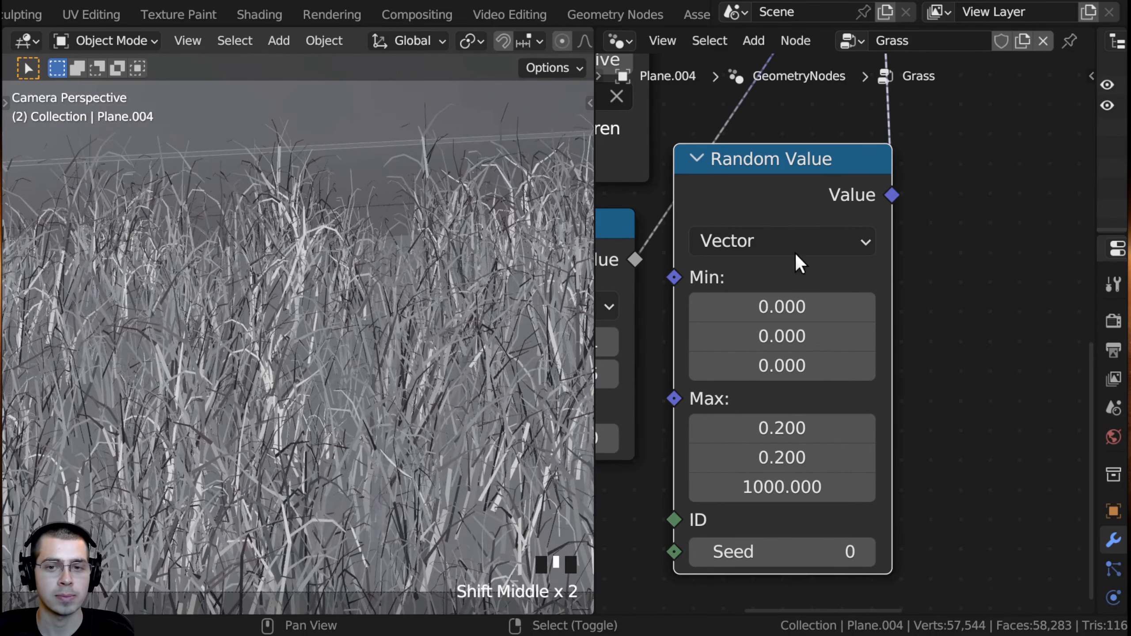
# Step: Check the grass size against the house and door, and set the float Random Value's Max to 0.004
pyautogui.scroll(-4, 735, 270)
pyautogui.moveTo(733, 270); pyautogui.dragTo(857, 287, button='middle')
pyautogui.scroll(3, 731, 342)
pyautogui.moveTo(688, 350); pyautogui.dragTo(749, 350, button='middle')
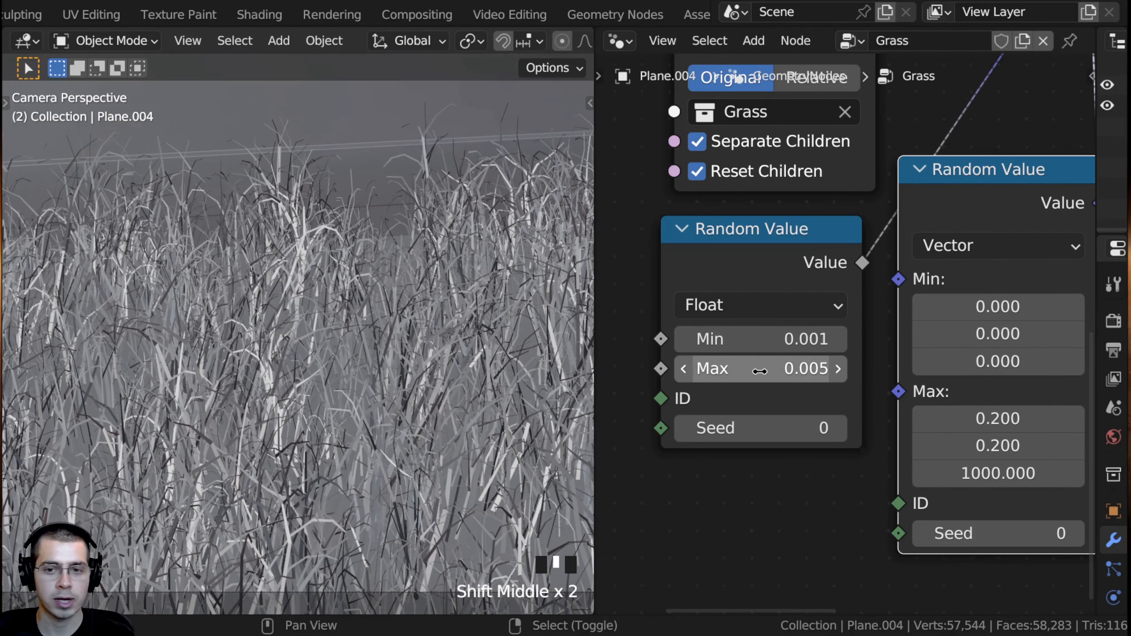
pyautogui.moveTo(758, 370)
pyautogui.keyDown('shift'); pyautogui.mouseDown()
pyautogui.moveTo(725, 370)
pyautogui.moveTo(770, 369)
pyautogui.moveTo(756, 373)
pyautogui.mouseUp(); pyautogui.keyUp('shift')
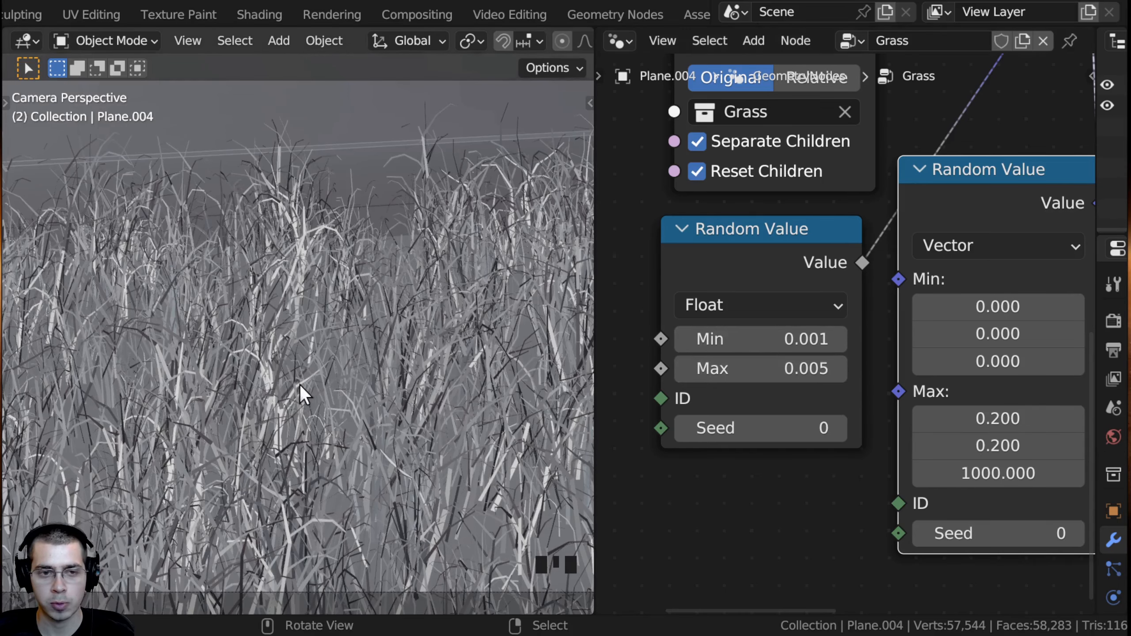
pyautogui.scroll(-4, 118, 380)
pyautogui.keyDown('shift'); pyautogui.moveTo(242, 381); pyautogui.dragTo(362, 452, button='middle'); pyautogui.keyUp('shift')
pyautogui.scroll(-2, 302, 370)
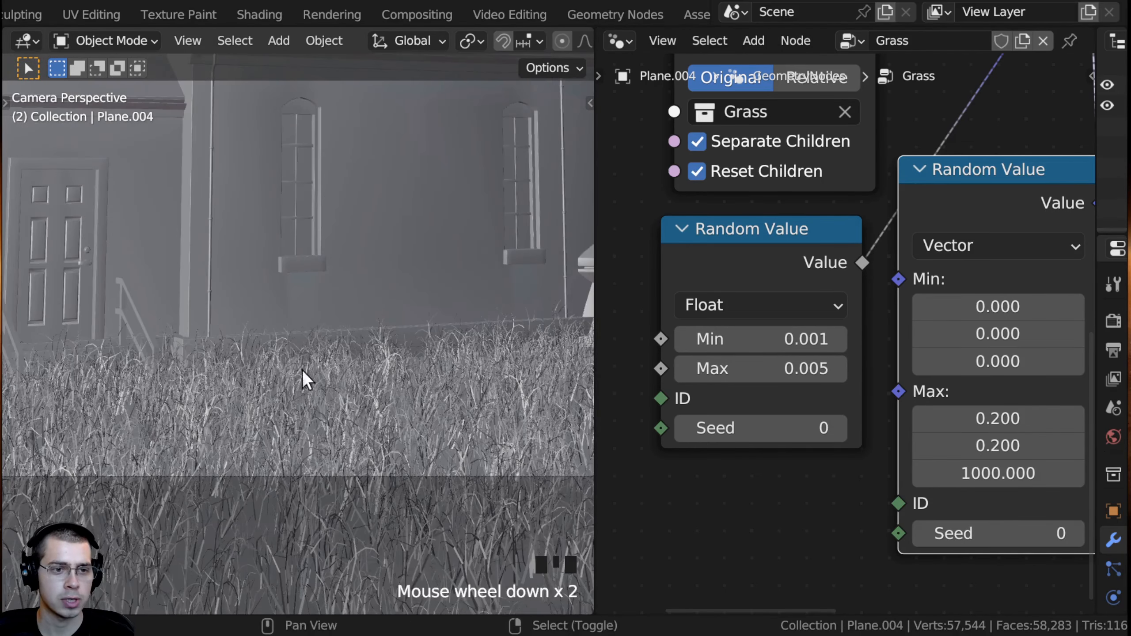
pyautogui.keyDown('shift'); pyautogui.moveTo(105, 389); pyautogui.dragTo(377, 384, button='middle'); pyautogui.keyUp('shift')
pyautogui.scroll(3, 382, 394)
pyautogui.click(786, 368)
pyautogui.press('Return')
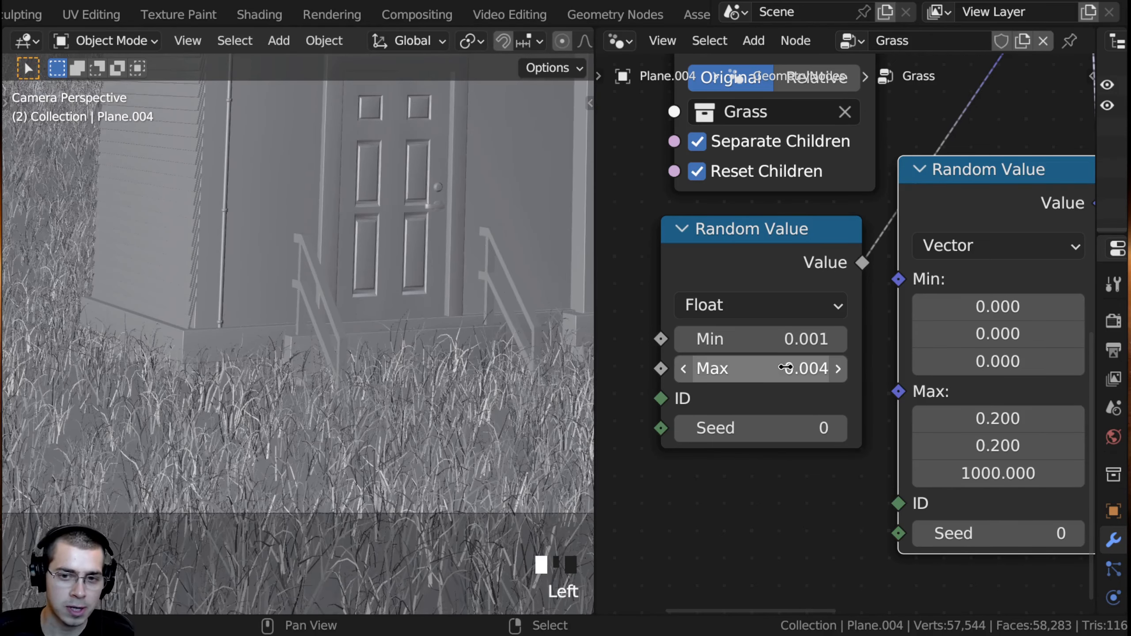
pyautogui.click(763, 371)
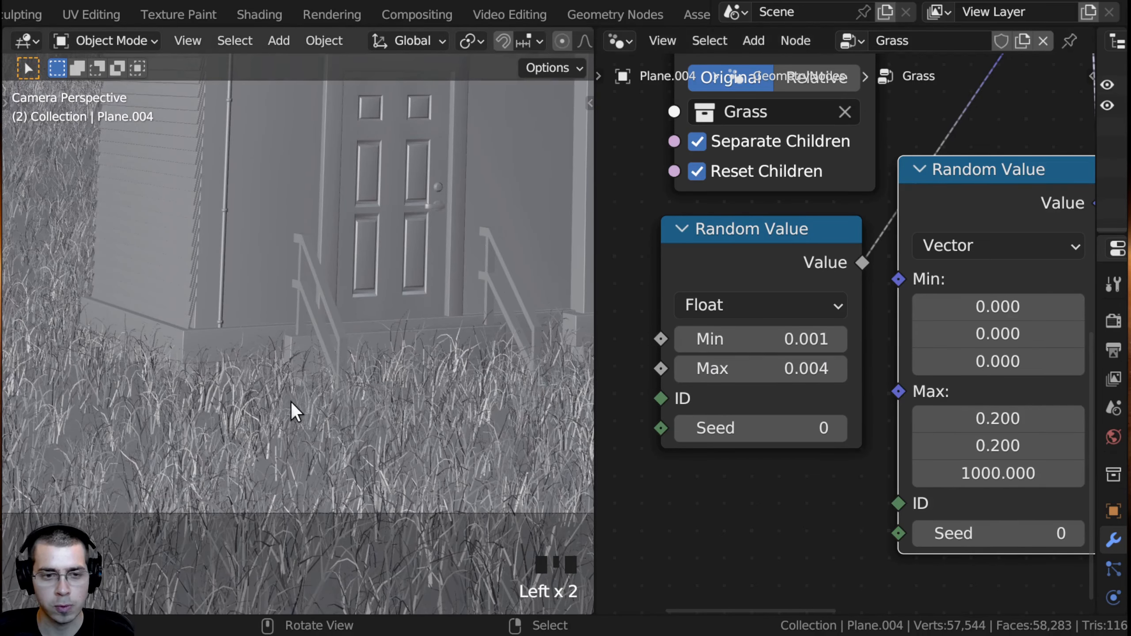
# Step: Inspect the grass clumps around the house's door and stairs up close
pyautogui.keyDown('shift'); pyautogui.moveTo(290, 409); pyautogui.dragTo(300, 371, button='middle'); pyautogui.keyUp('shift')
pyautogui.scroll(2, 301, 371)
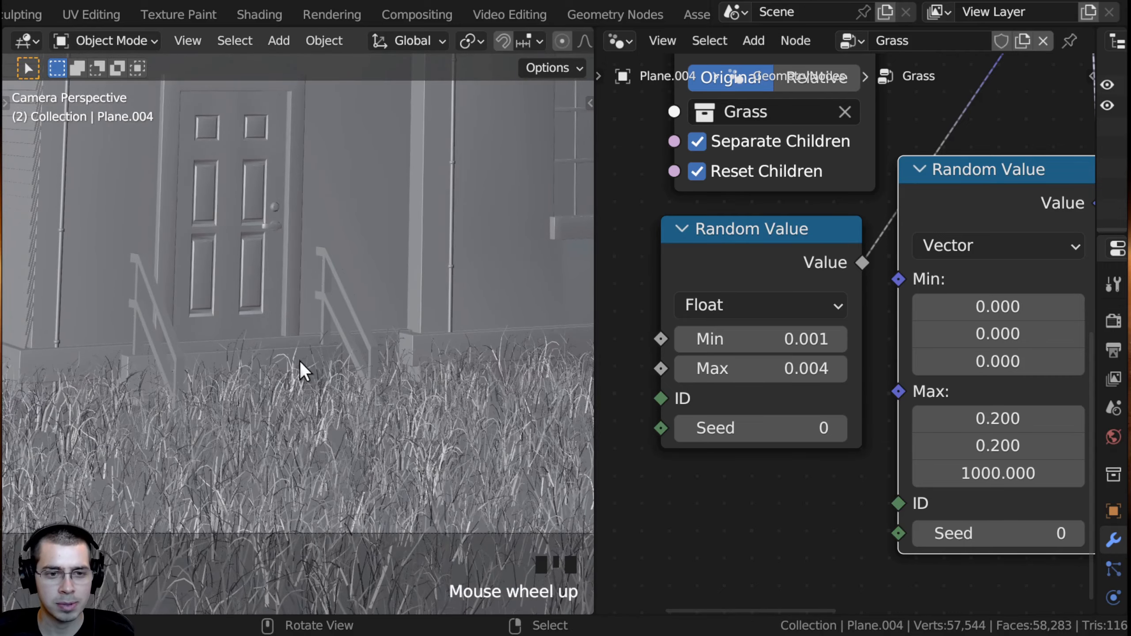
pyautogui.keyDown('shift'); pyautogui.moveTo(380, 350); pyautogui.dragTo(206, 380, button='middle'); pyautogui.keyUp('shift')
pyautogui.scroll(-5, 450, 349)
pyautogui.rightClick(164, 384)
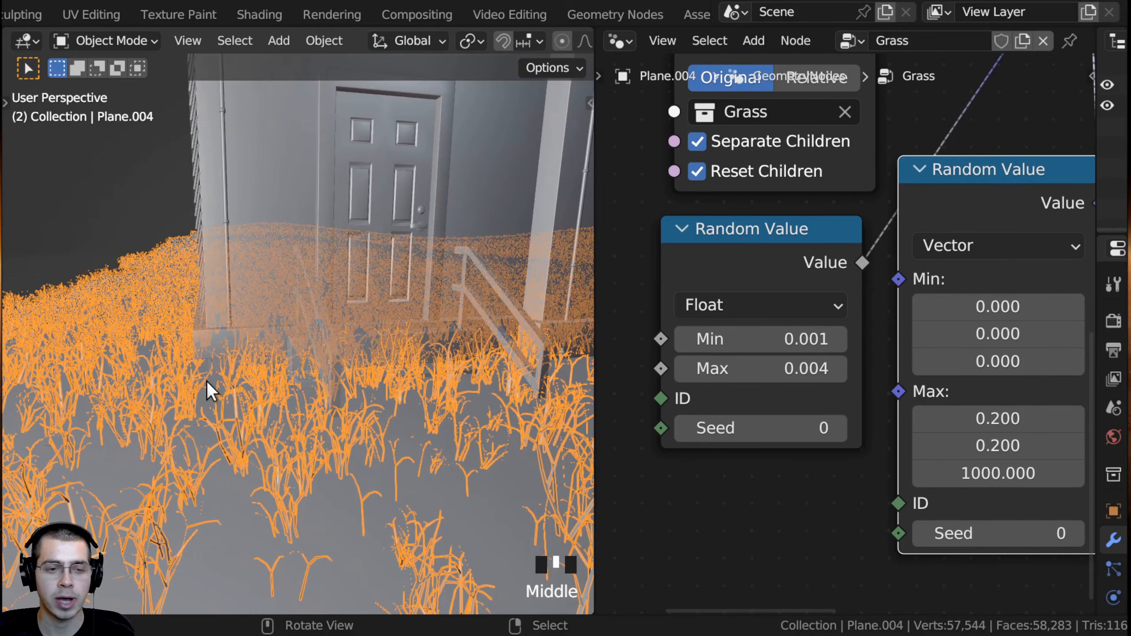
# Step: Adjust the grass plane's height beneath the house along the global Z axis and return to the camera view
pyautogui.scroll(-1, 236, 380)
pyautogui.scroll(1, 277, 379)
pyautogui.moveTo(288, 379)
pyautogui.mouseDown(button='middle')
pyautogui.moveTo(350, 310)
pyautogui.moveTo(345, 285)
pyautogui.moveTo(275, 434)
pyautogui.moveTo(292, 399)
pyautogui.mouseUp(button='middle')
pyautogui.moveTo(324, 335); pyautogui.dragTo(342, 312, button='middle')
pyautogui.press('g')
pyautogui.press('z')
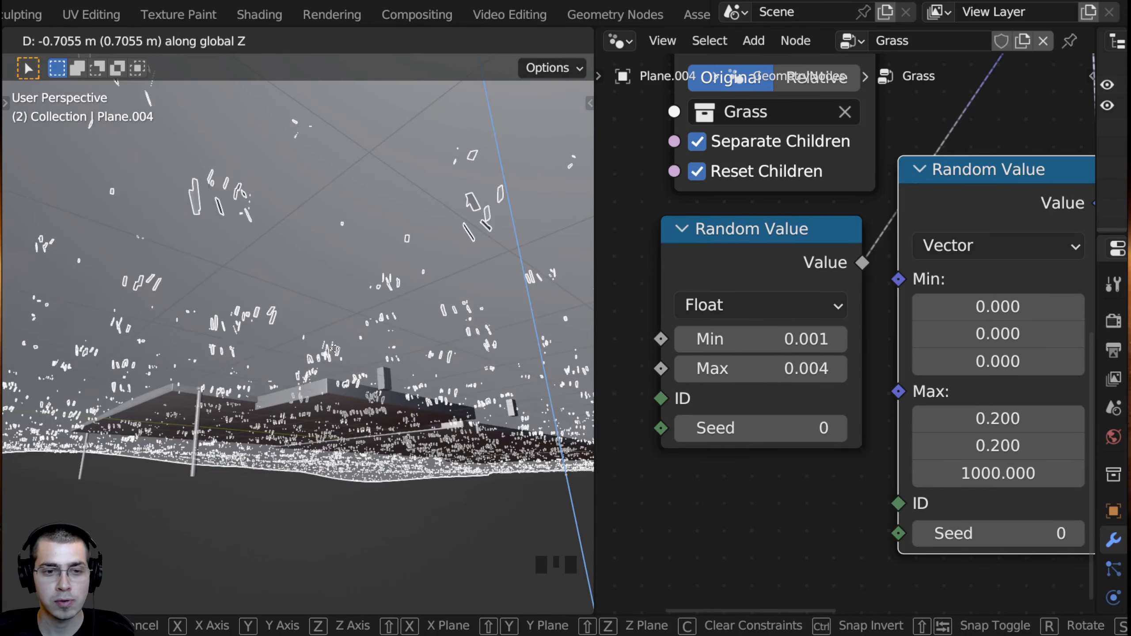
pyautogui.click(335, 353)
pyautogui.moveTo(327, 378); pyautogui.dragTo(27, 396, button='middle')
pyautogui.press('a')
pyautogui.press('KP_0')
# Step: Examine the overall composition of lighthouse, house and grass through the camera
pyautogui.keyDown('shift'); pyautogui.moveTo(331, 430); pyautogui.dragTo(577, 433, button='middle'); pyautogui.keyUp('shift')
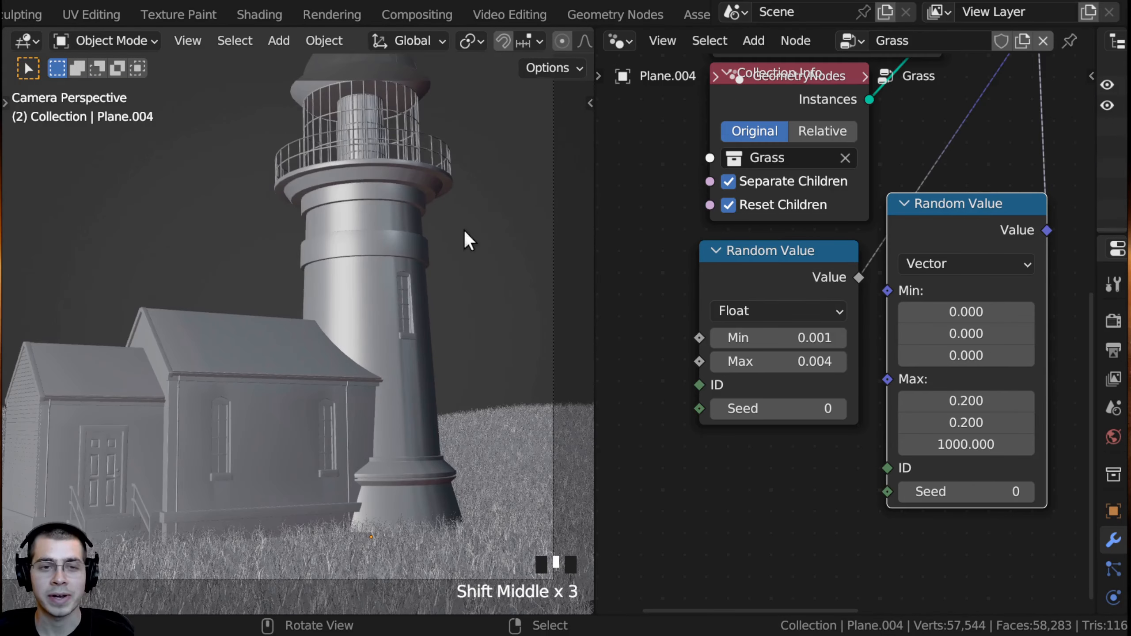
pyautogui.keyDown('shift'); pyautogui.moveTo(464, 230); pyautogui.dragTo(471, 275, button='middle'); pyautogui.keyUp('shift')
pyautogui.keyDown('shift'); pyautogui.moveTo(470, 276); pyautogui.dragTo(522, 272, button='middle'); pyautogui.keyUp('shift')
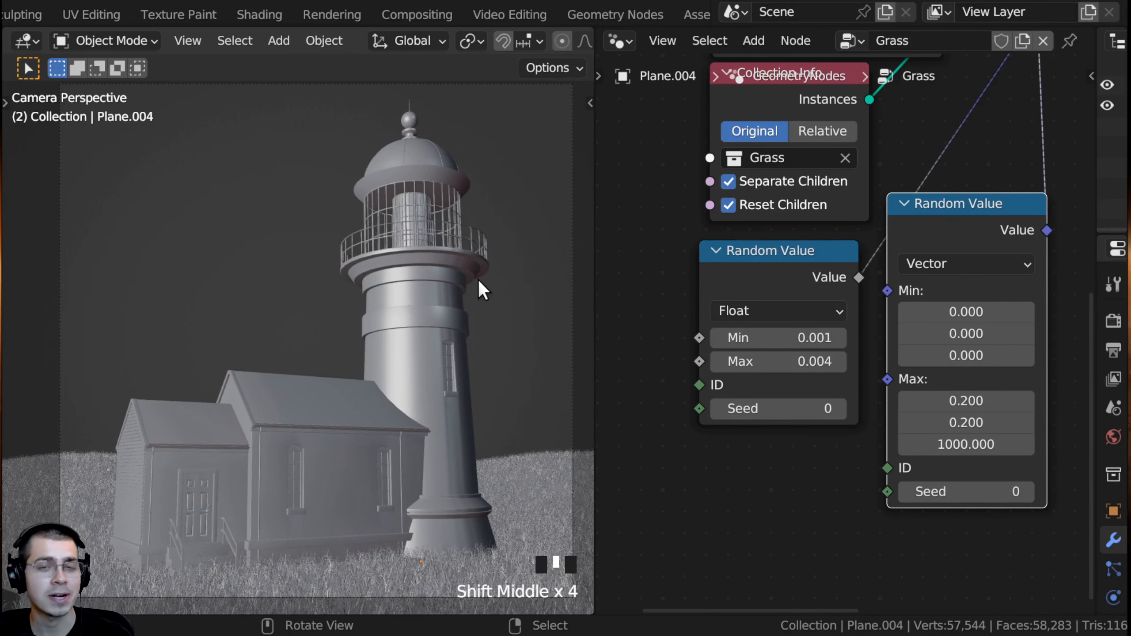
pyautogui.keyDown('shift'); pyautogui.moveTo(477, 280); pyautogui.dragTo(431, 290, button='middle'); pyautogui.keyUp('shift')
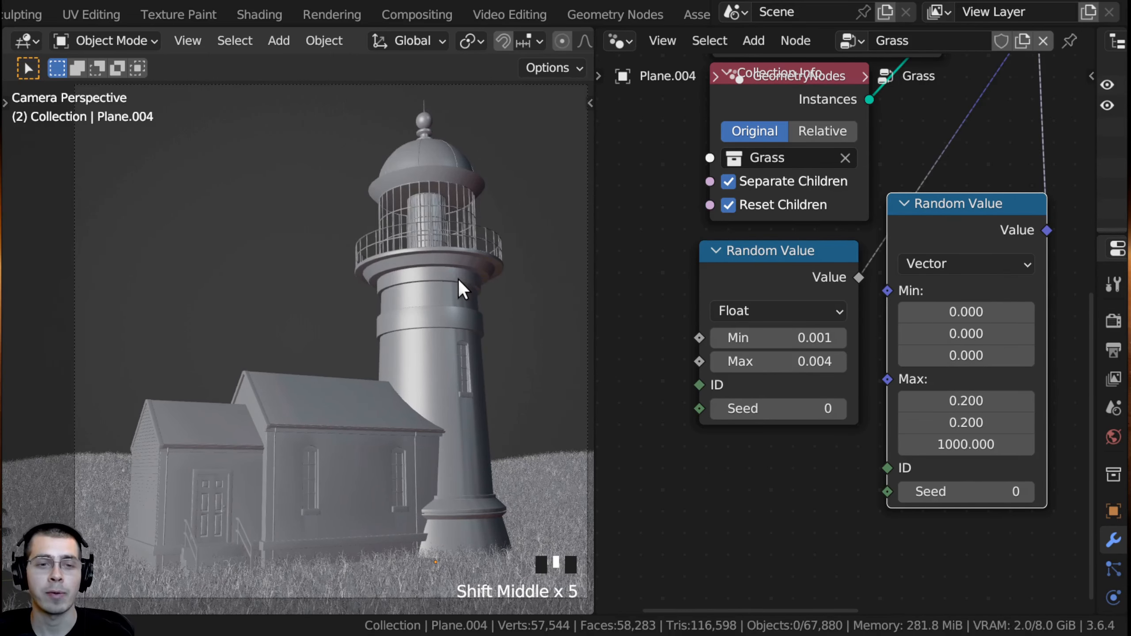
pyautogui.scroll(-2, 459, 280)
pyautogui.keyDown('shift'); pyautogui.moveTo(421, 243); pyautogui.dragTo(418, 233, button='middle'); pyautogui.keyUp('shift')
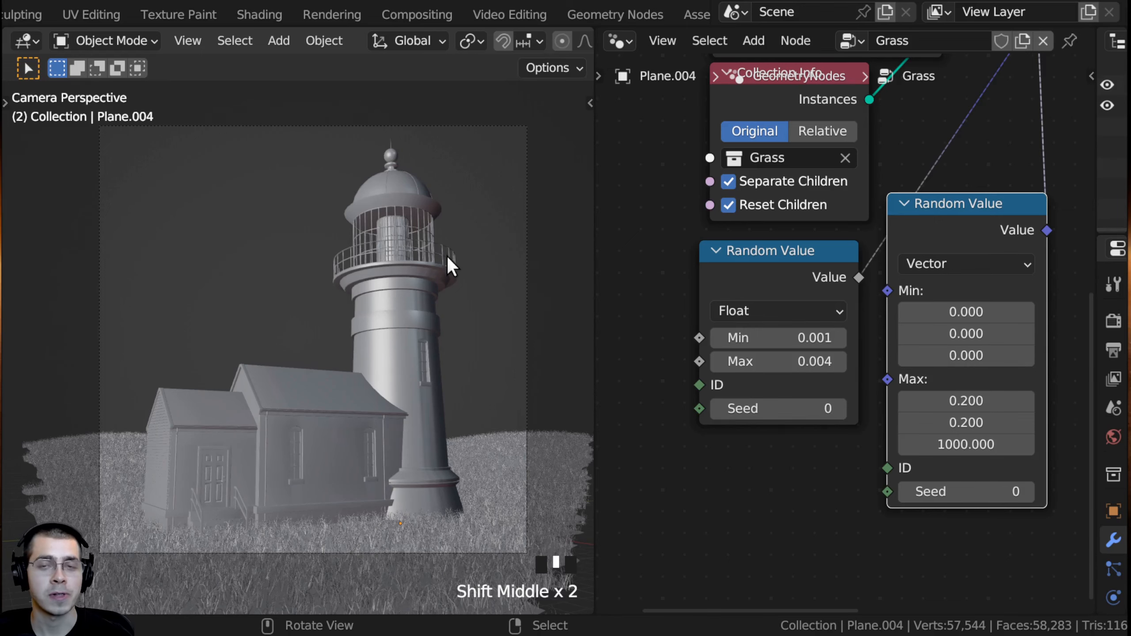
pyautogui.keyDown('shift'); pyautogui.moveTo(457, 265); pyautogui.dragTo(461, 273, button='middle'); pyautogui.keyUp('shift')
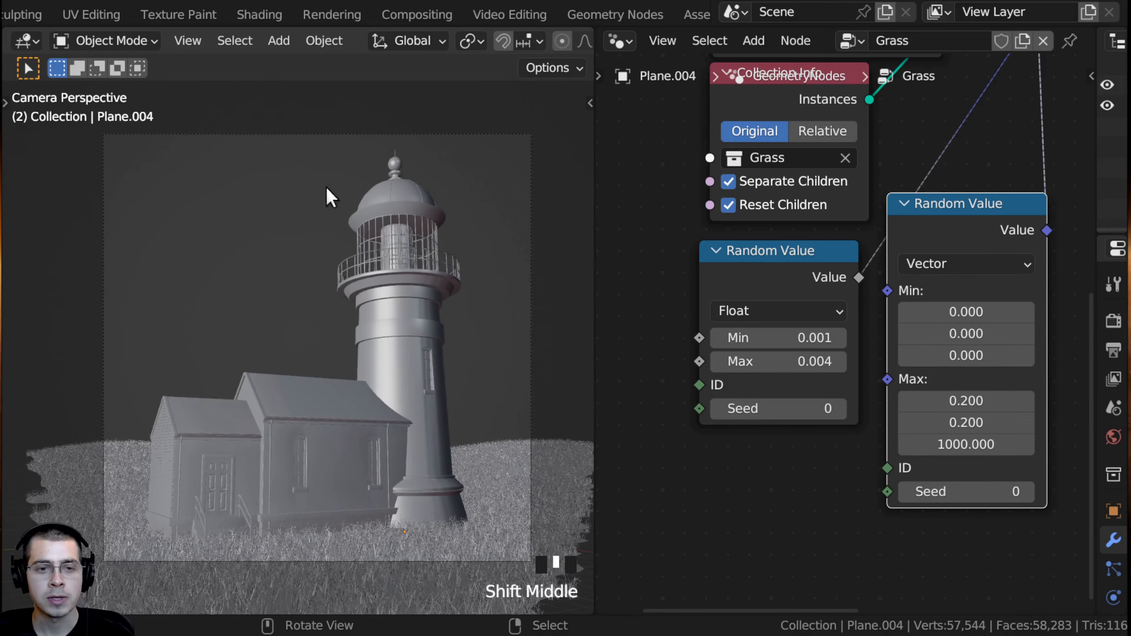
pyautogui.moveTo(327, 188)
pyautogui.keyDown('shift'); pyautogui.mouseDown(button='middle')
pyautogui.moveTo(290, 235)
pyautogui.moveTo(306, 195)
pyautogui.mouseUp(button='middle'); pyautogui.keyUp('shift')
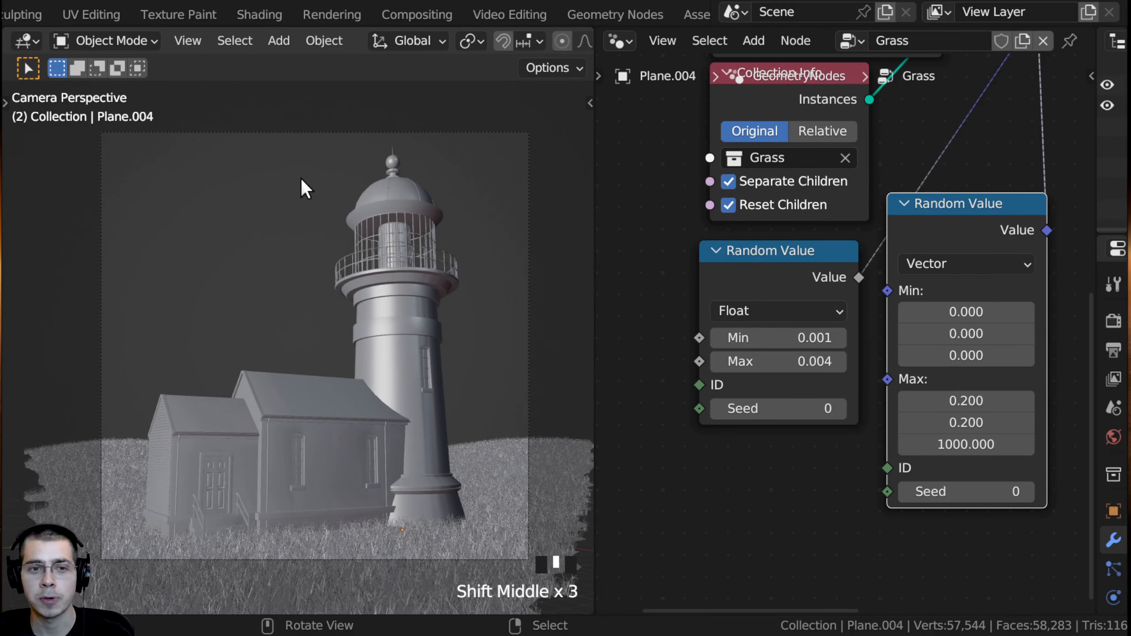
pyautogui.keyDown('shift'); pyautogui.moveTo(300, 178); pyautogui.dragTo(310, 157, button='middle'); pyautogui.keyUp('shift')
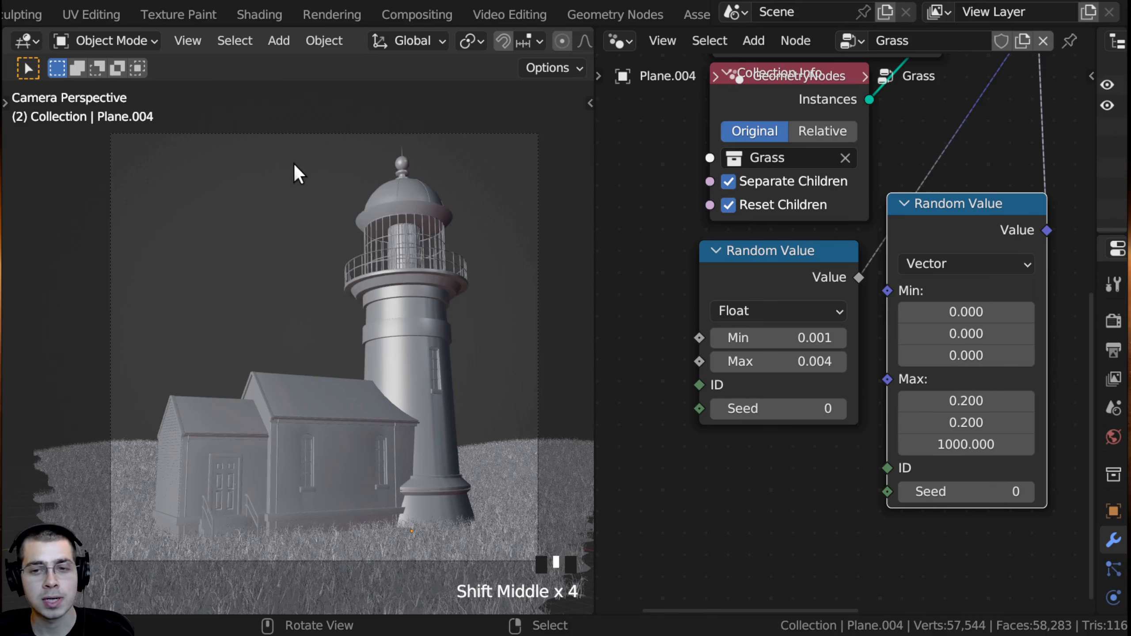
# Step: Open the add-on preferences and look up the physical starlight add-on's 1.7.1 zip file in the install browser without installing it
pyautogui.scroll(6, 87, 21)
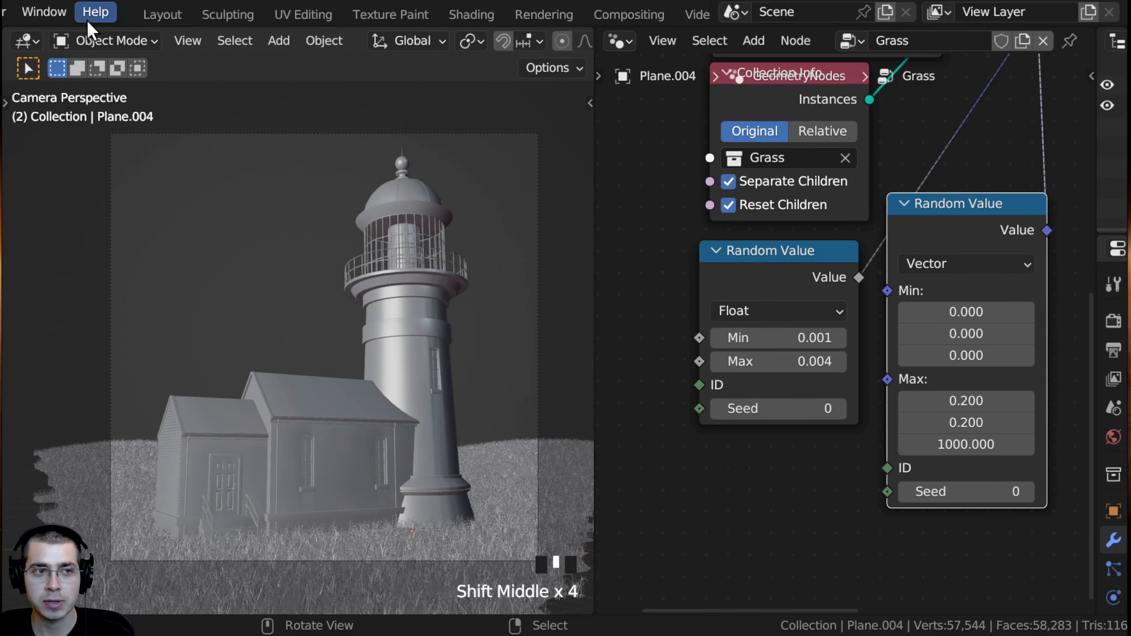
pyautogui.click(84, 20)
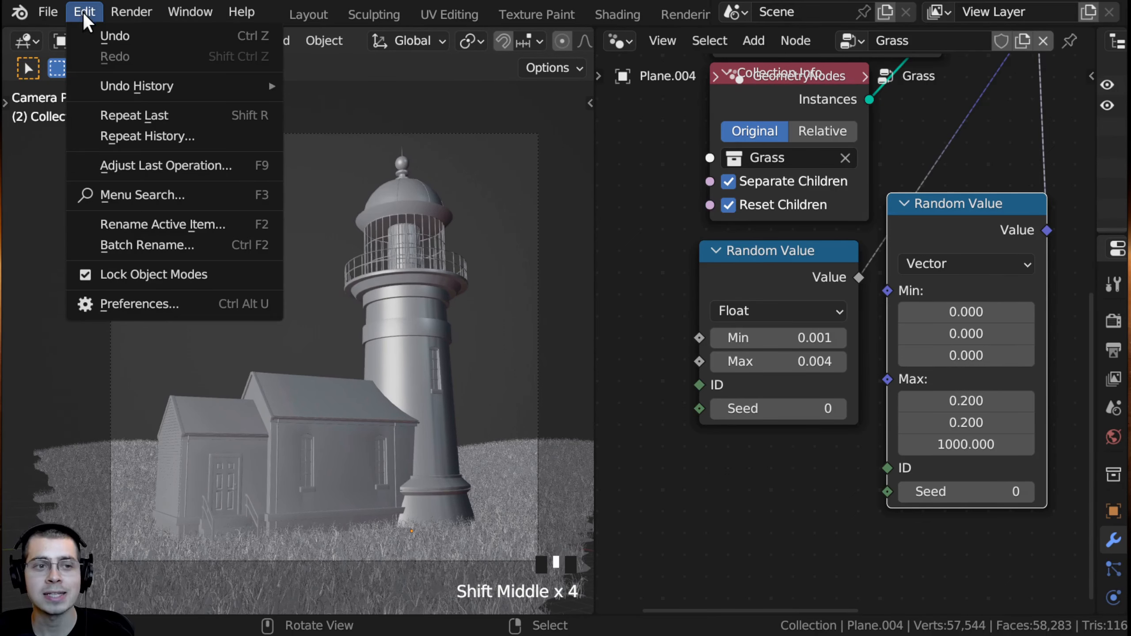
pyautogui.click(129, 307)
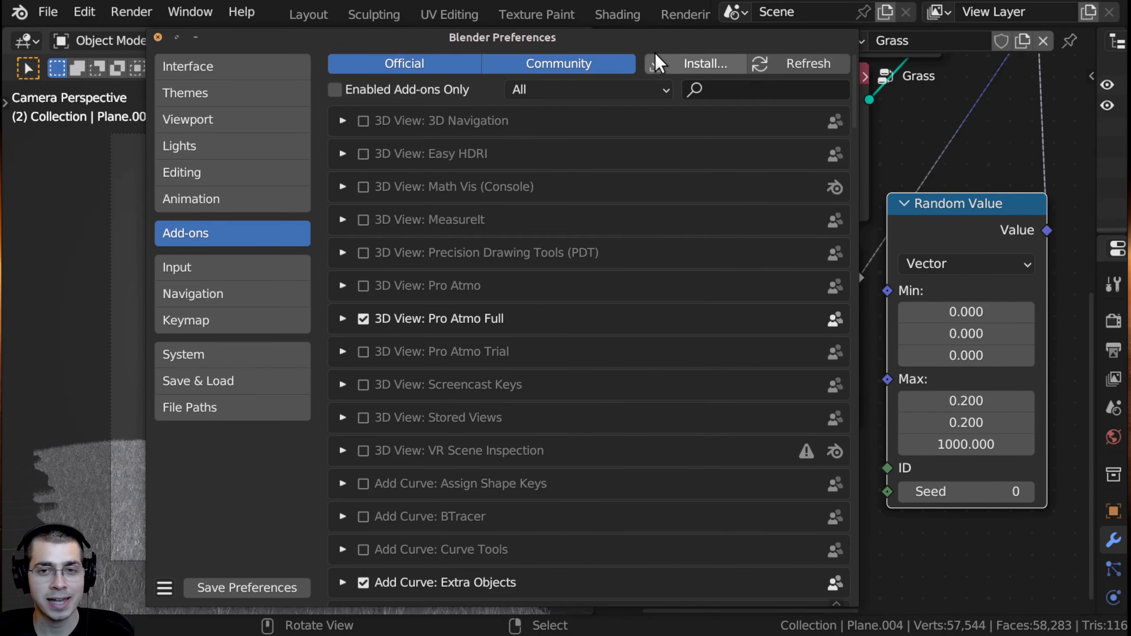
pyautogui.click(685, 64)
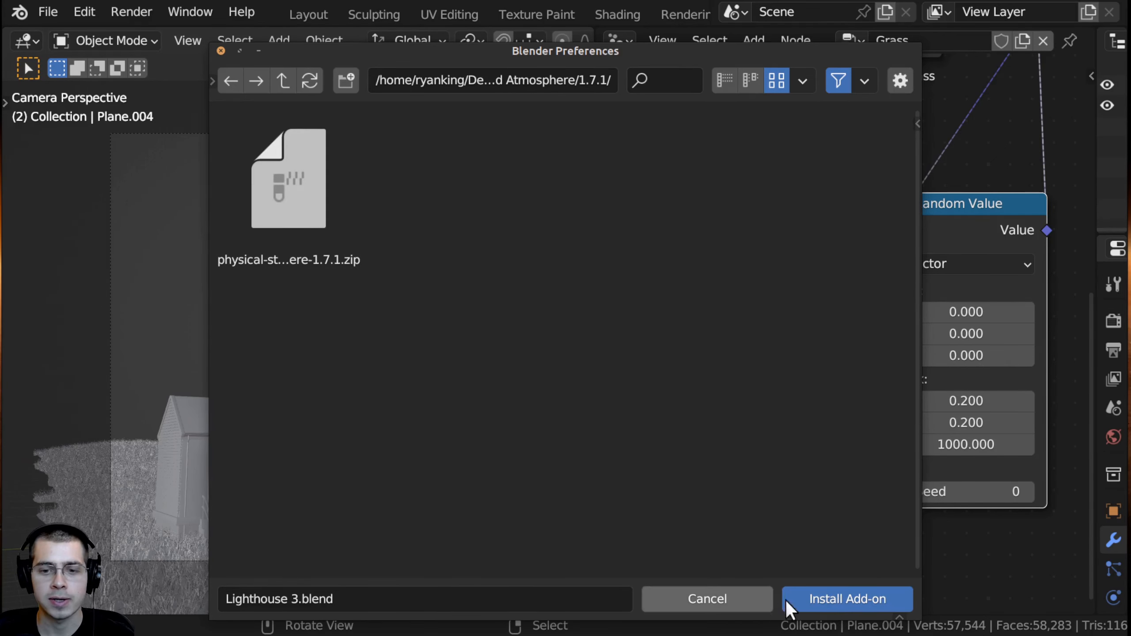
pyautogui.click(753, 600)
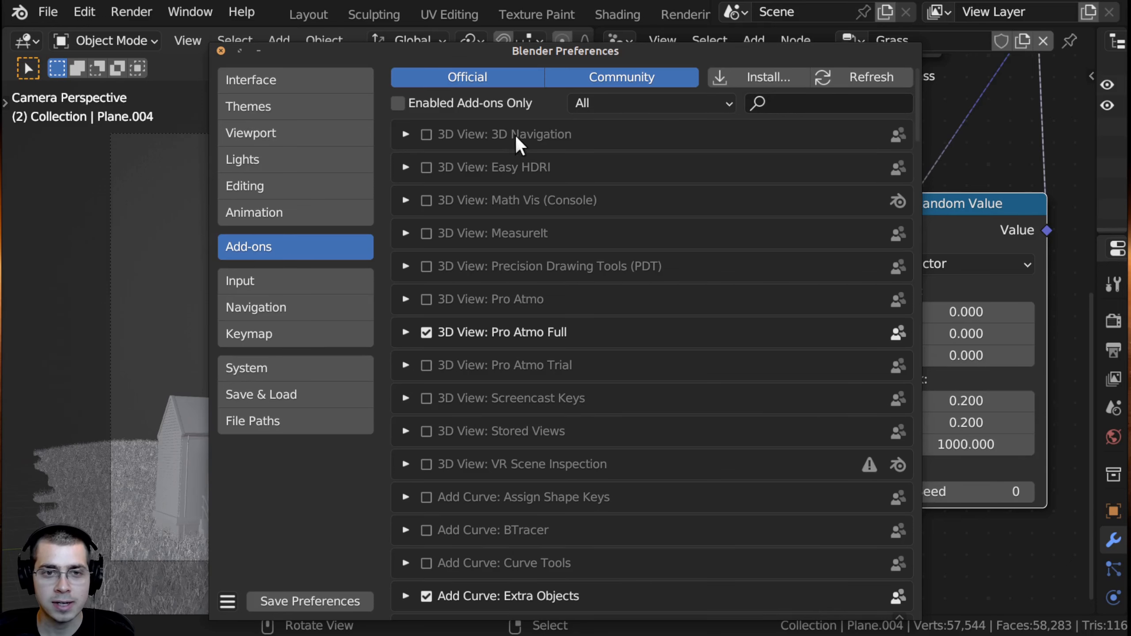
# Step: Search the add-ons for "phy", review the details of Physical Starlight and Atmosphere, and close the preferences
pyautogui.click(777, 104)
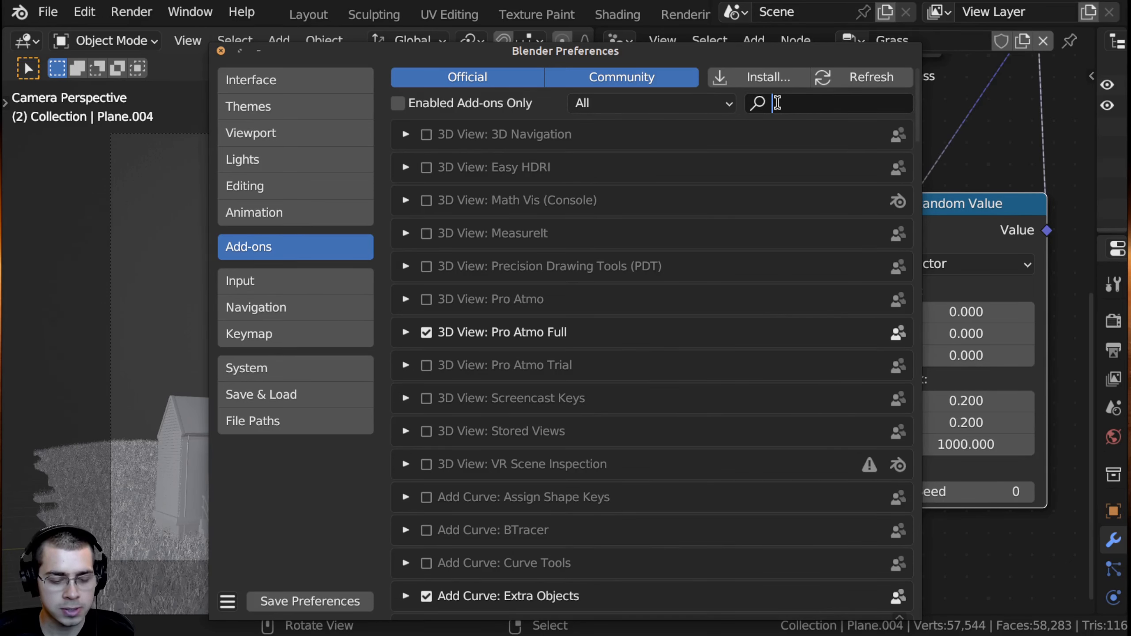
pyautogui.write('phy')
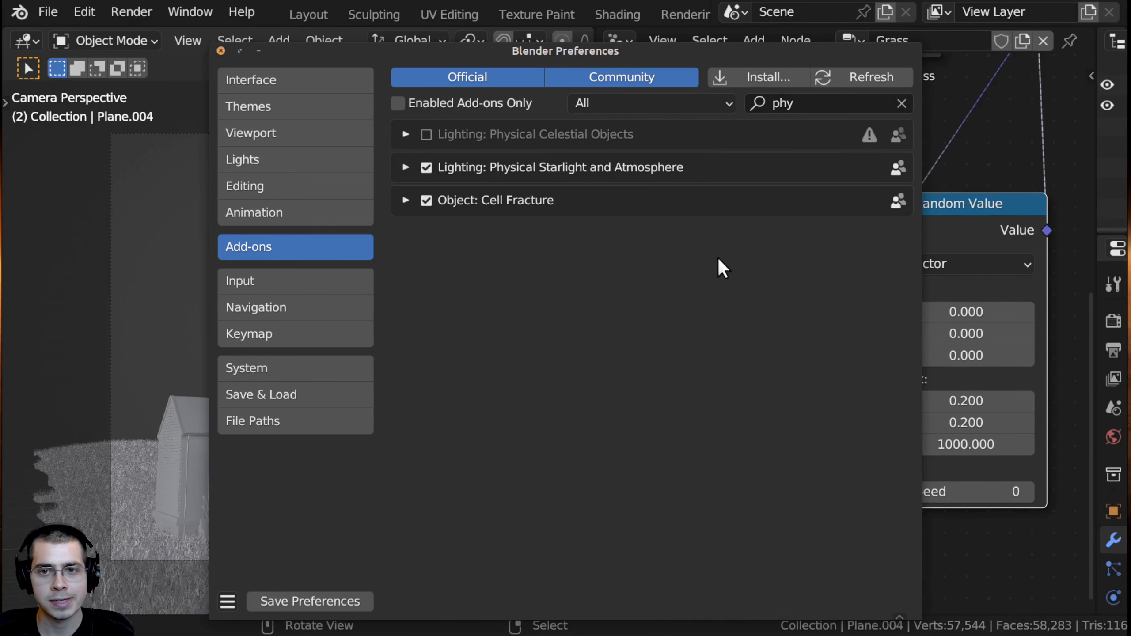
pyautogui.click(405, 167)
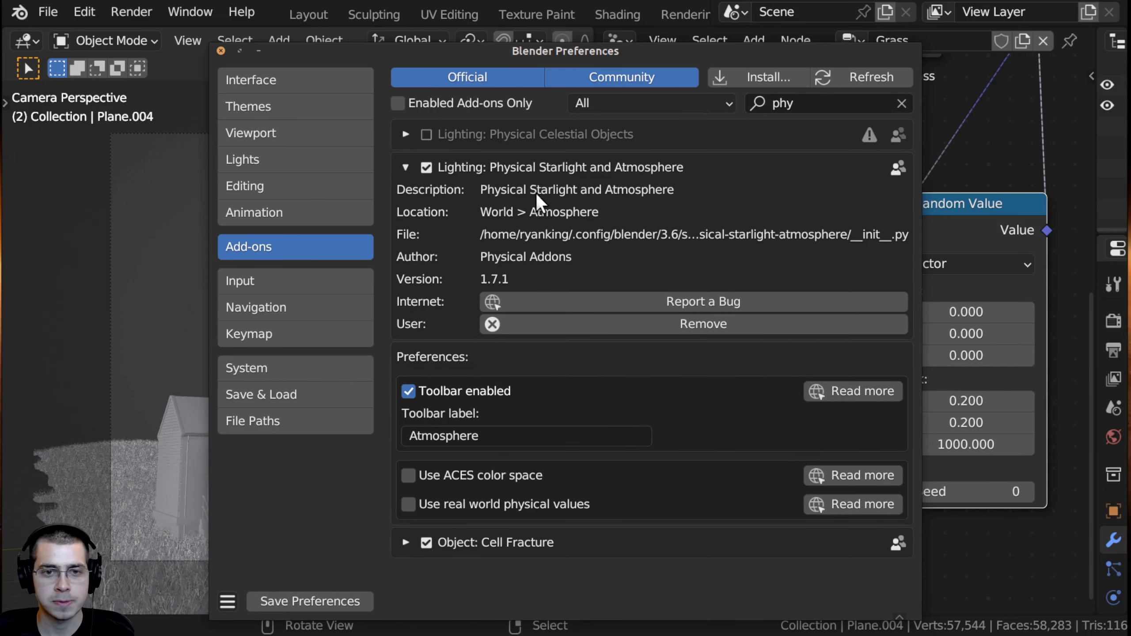
pyautogui.moveTo(390, 57); pyautogui.dragTo(404, 57)
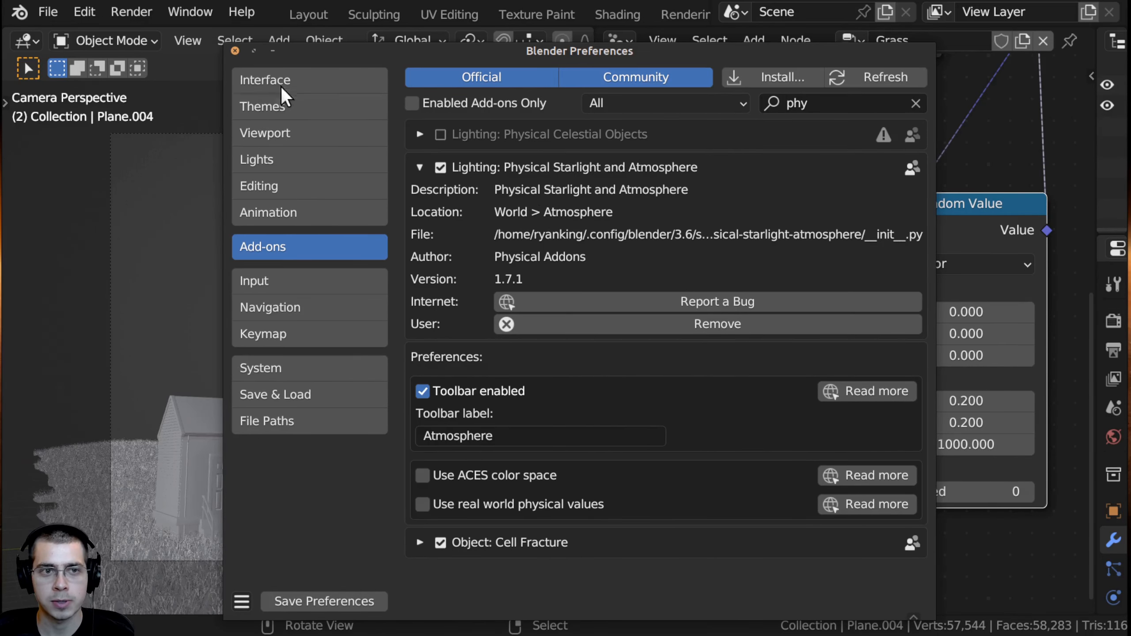
pyautogui.click(235, 49)
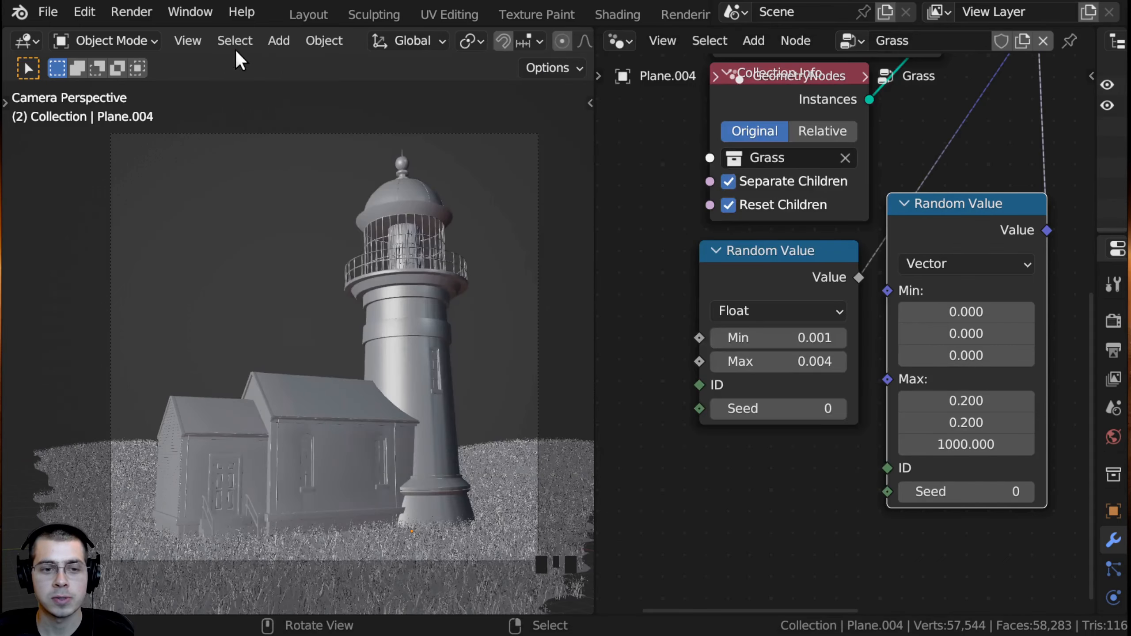
# Step: Frame the whole camera view and switch the viewport to Rendered shading
pyautogui.keyDown('shift'); pyautogui.moveTo(366, 382); pyautogui.dragTo(378, 380, button='middle'); pyautogui.keyUp('shift')
pyautogui.scroll(-2, 444, 465)
pyautogui.press('z')
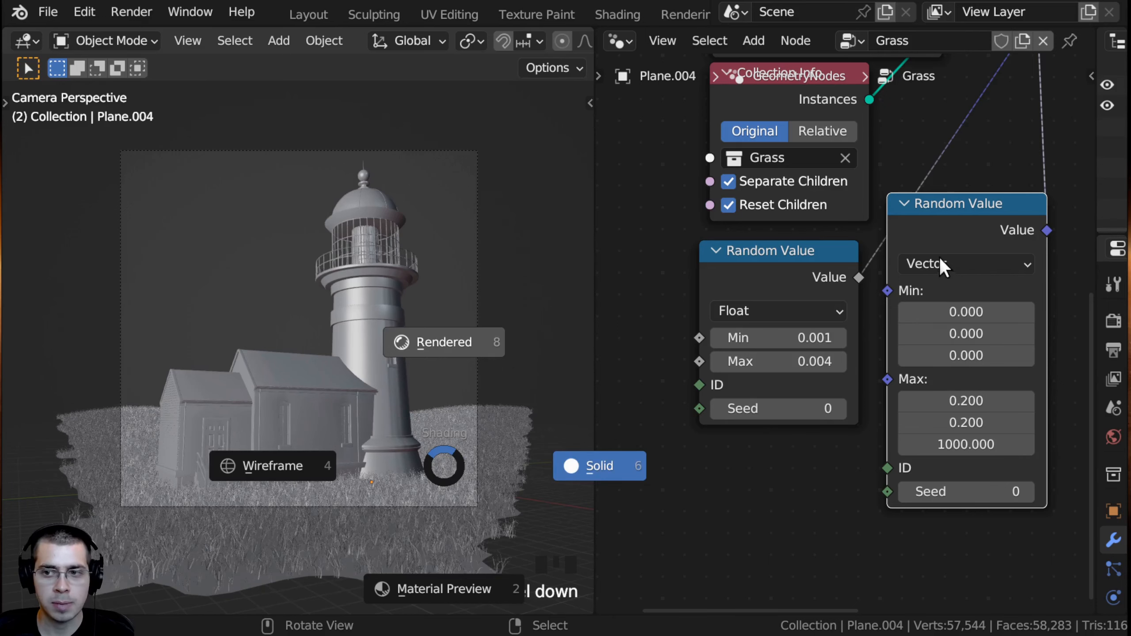
pyautogui.click(436, 286)
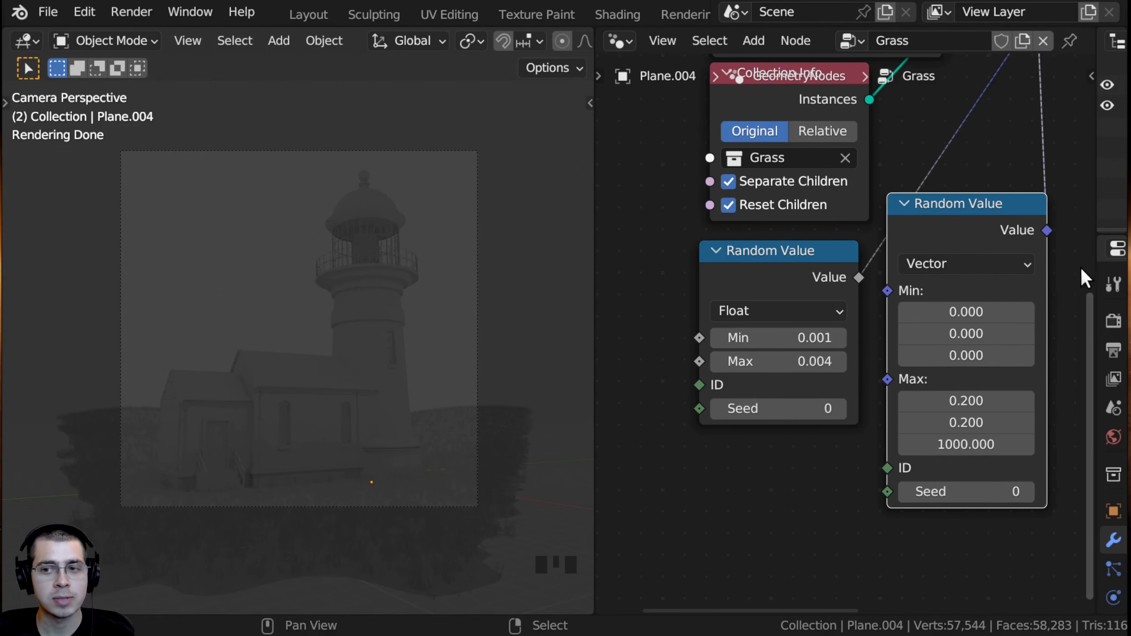
# Step: Enlarge the properties area, show the render settings and choose Cycles as the render engine
pyautogui.moveTo(1094, 267); pyautogui.dragTo(872, 263)
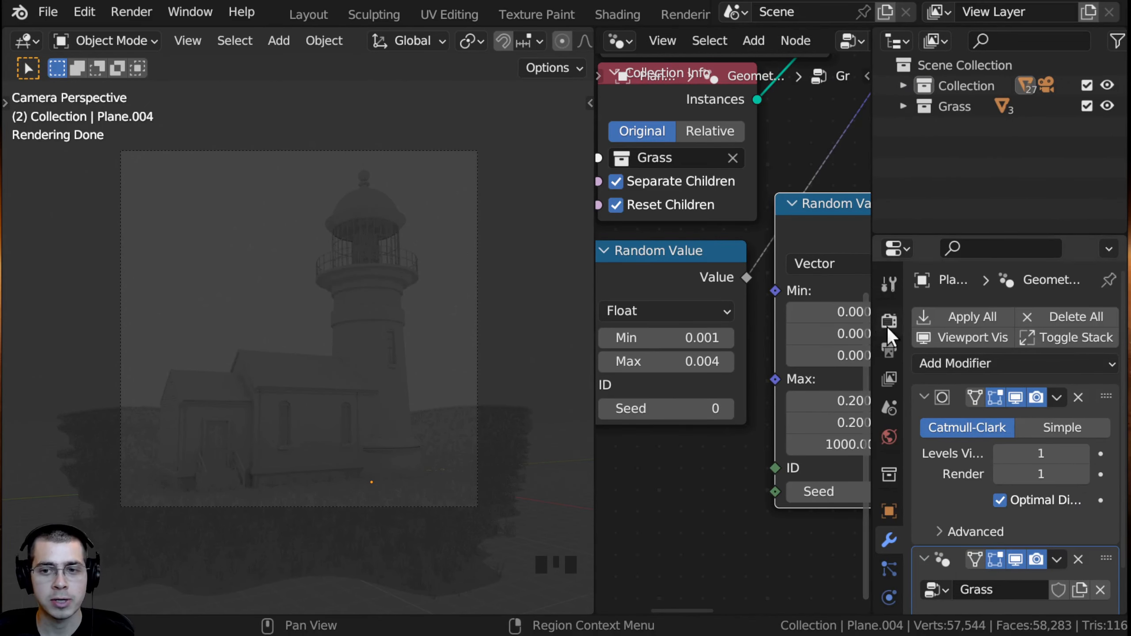
pyautogui.click(889, 322)
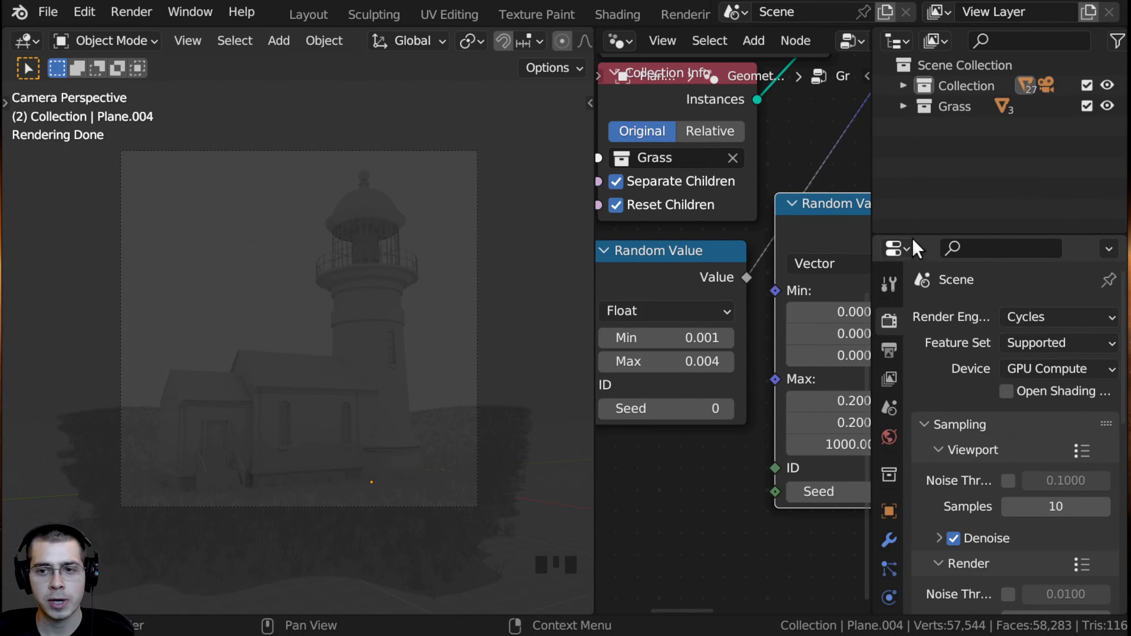
pyautogui.moveTo(912, 236); pyautogui.dragTo(1002, 144)
pyautogui.click(1028, 225)
pyautogui.click(1031, 227)
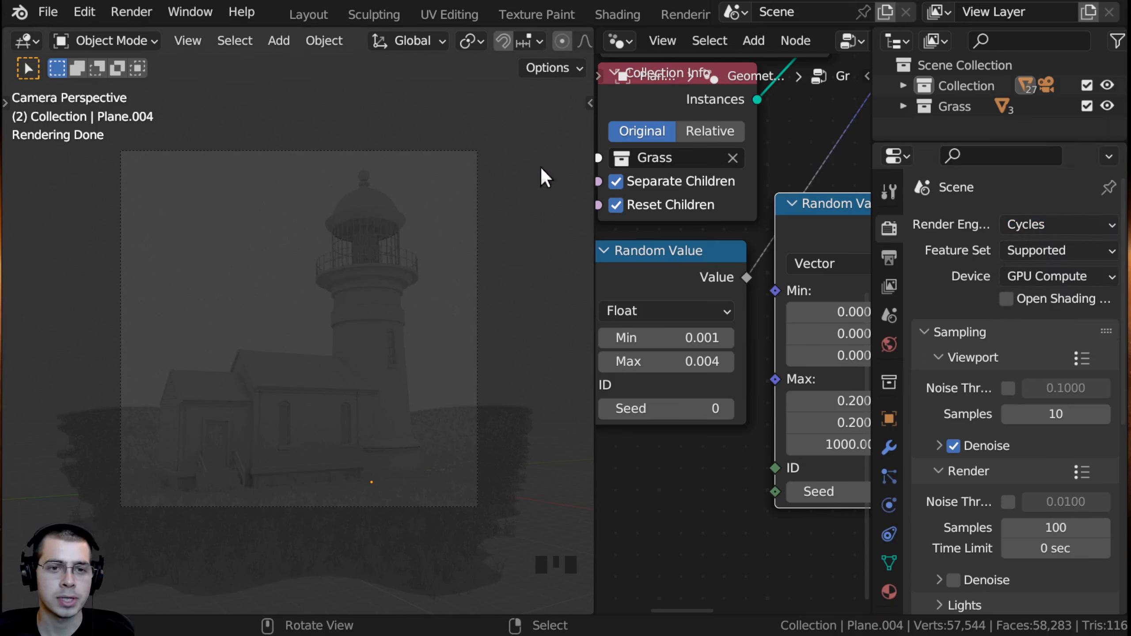
# Step: Keep Rendered shading and draw a render region around the entire camera frame
pyautogui.press('z')
pyautogui.click(297, 227)
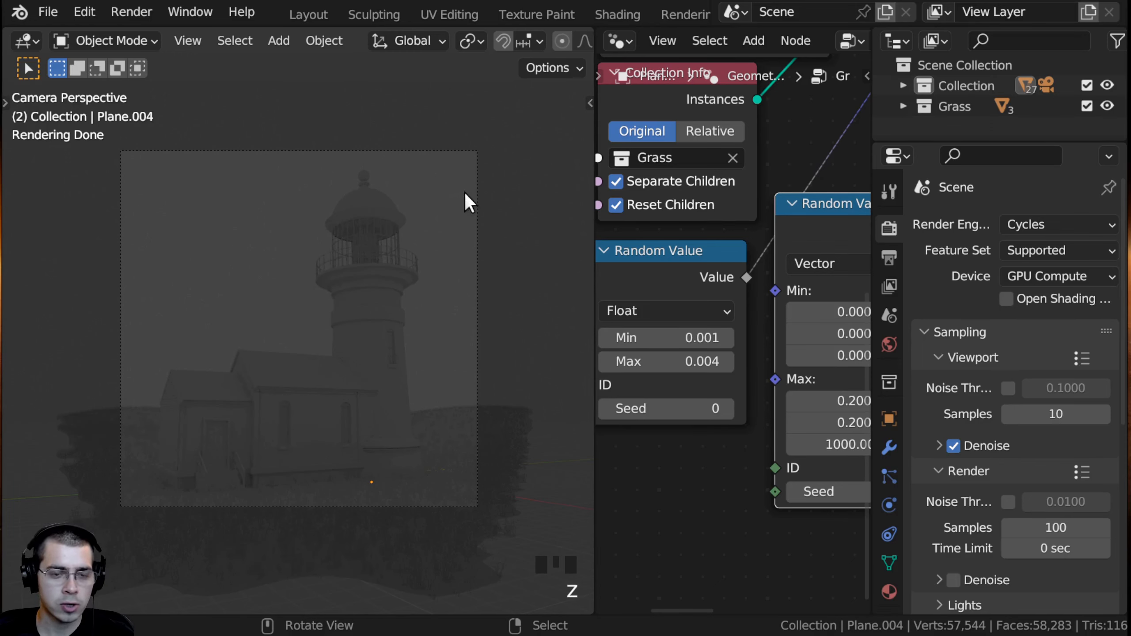
pyautogui.hotkey('ctrl', 'b')
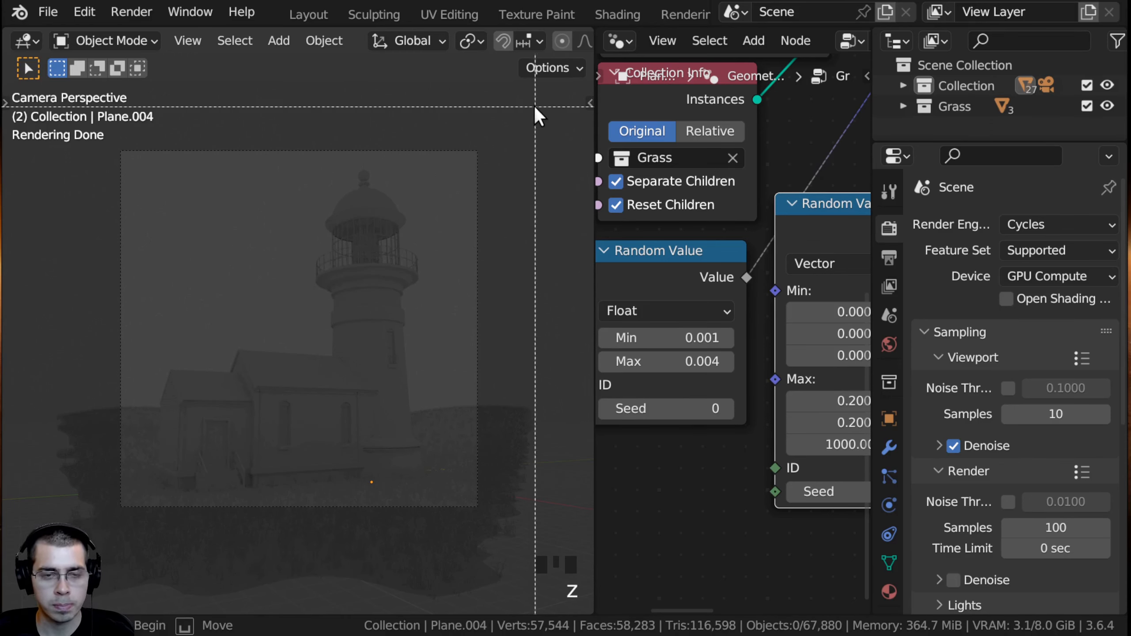
pyautogui.moveTo(536, 95); pyautogui.dragTo(193, 352)
pyautogui.moveTo(158, 392); pyautogui.dragTo(88, 552)
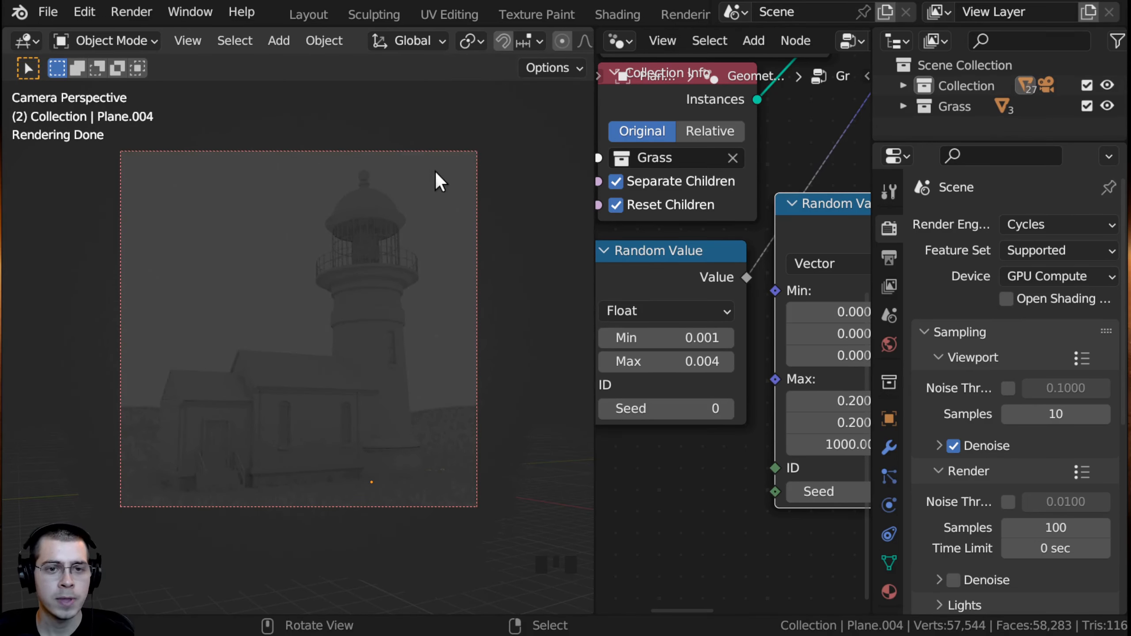
# Step: Widen the 3D viewport around the camera frame and view the grass node tree as an overview
pyautogui.scroll(1, 528, 368)
pyautogui.keyDown('shift'); pyautogui.moveTo(528, 368); pyautogui.dragTo(610, 362, button='middle'); pyautogui.keyUp('shift')
pyautogui.moveTo(596, 310); pyautogui.dragTo(627, 303)
pyautogui.scroll(-10, 662, 311)
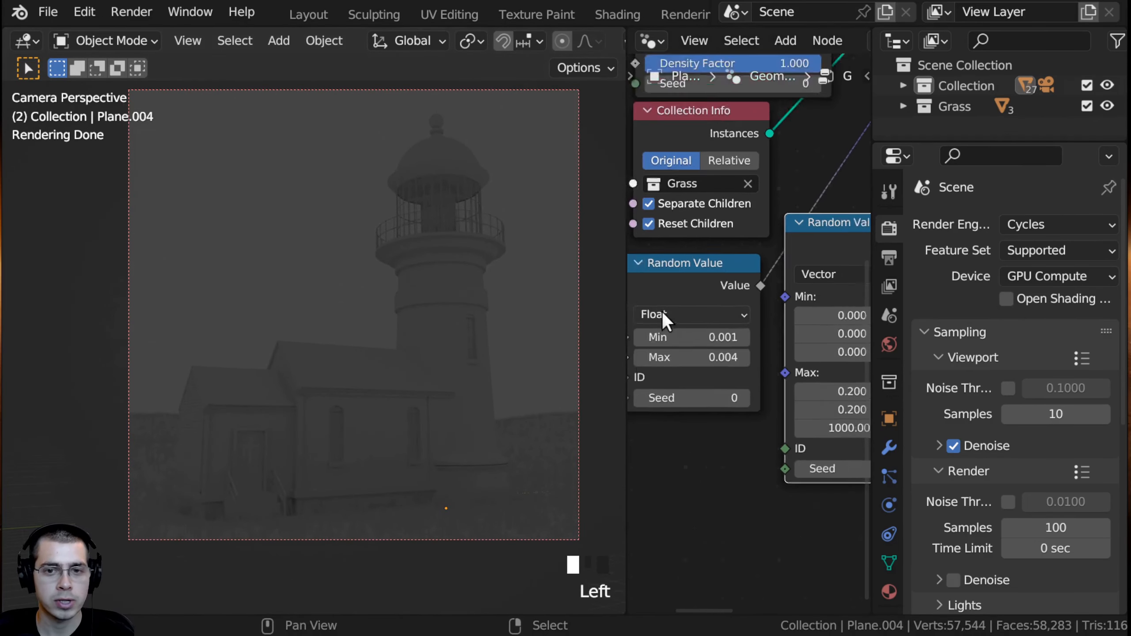
pyautogui.moveTo(675, 347); pyautogui.dragTo(675, 358, button='middle')
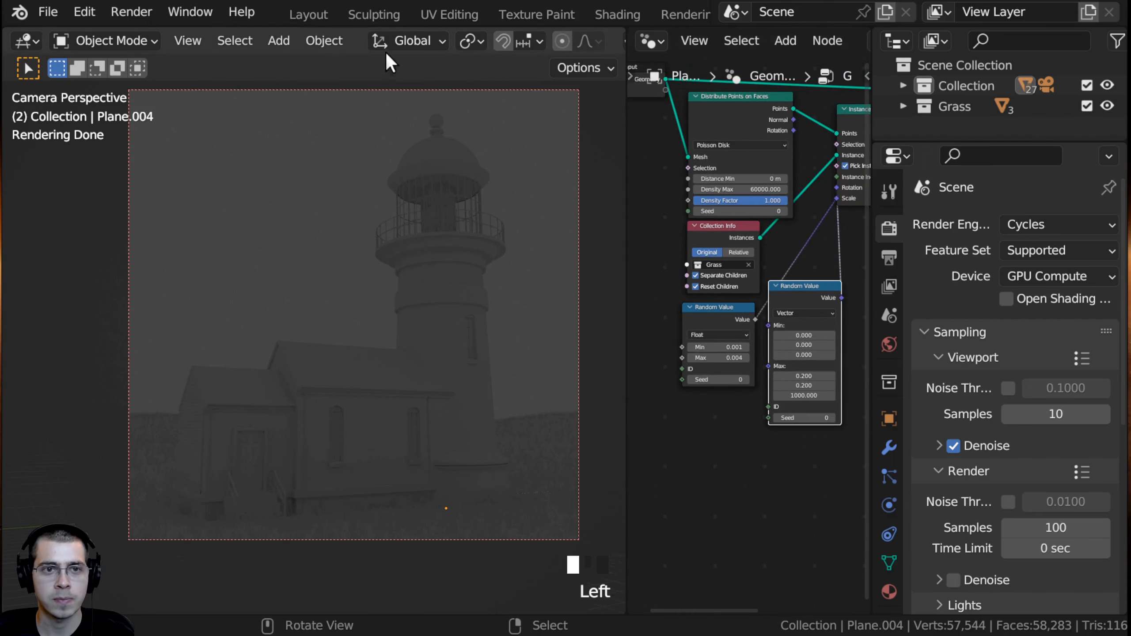
# Step: Switch to the Layout workspace and show the camera view in Rendered shading in a widened viewport
pyautogui.click(322, 17)
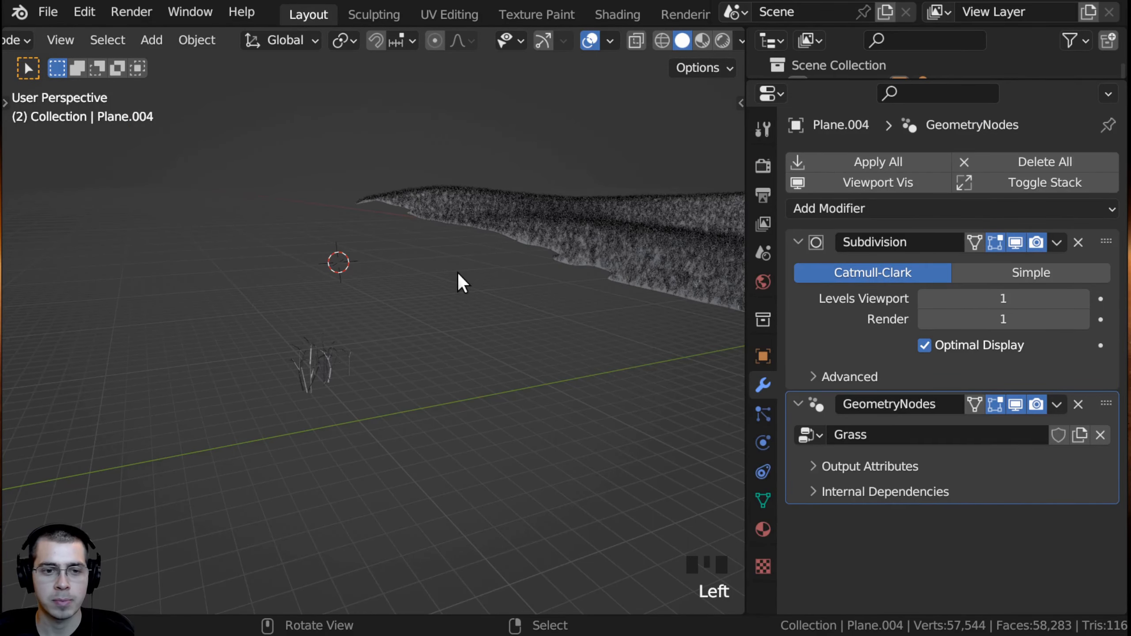
pyautogui.press('KP_0')
pyautogui.keyDown('shift'); pyautogui.moveTo(458, 272); pyautogui.dragTo(475, 430, button='middle'); pyautogui.keyUp('shift')
pyautogui.press('z')
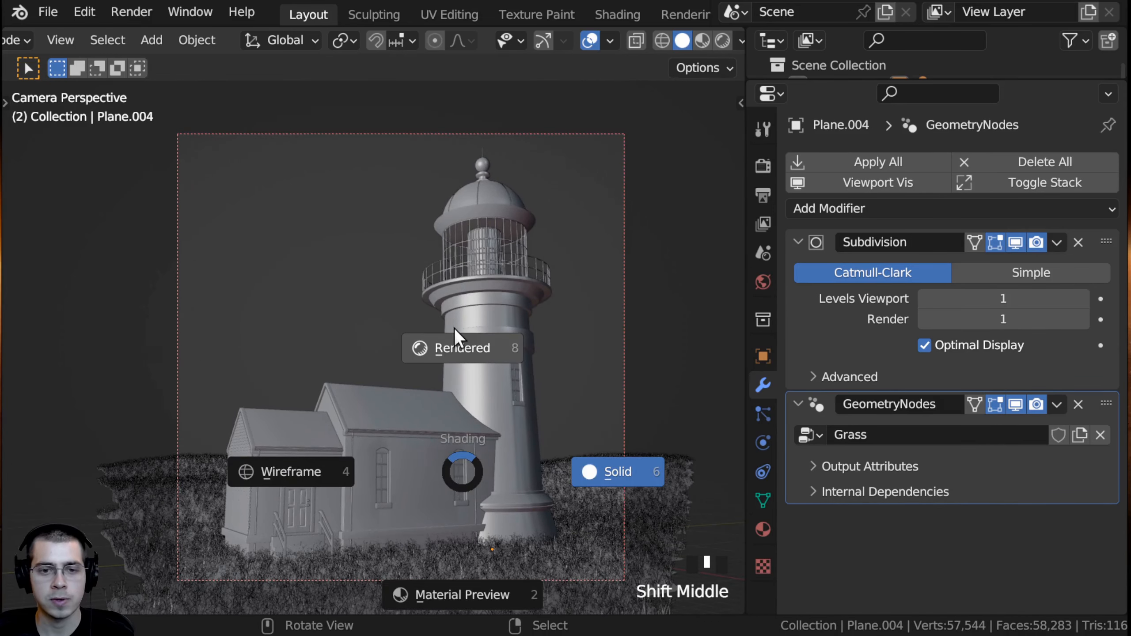
pyautogui.click(492, 382)
pyautogui.moveTo(746, 363); pyautogui.dragTo(901, 363)
pyautogui.keyDown('shift'); pyautogui.moveTo(753, 366); pyautogui.dragTo(558, 354, button='middle'); pyautogui.keyUp('shift')
pyautogui.scroll(-2, 803, 357)
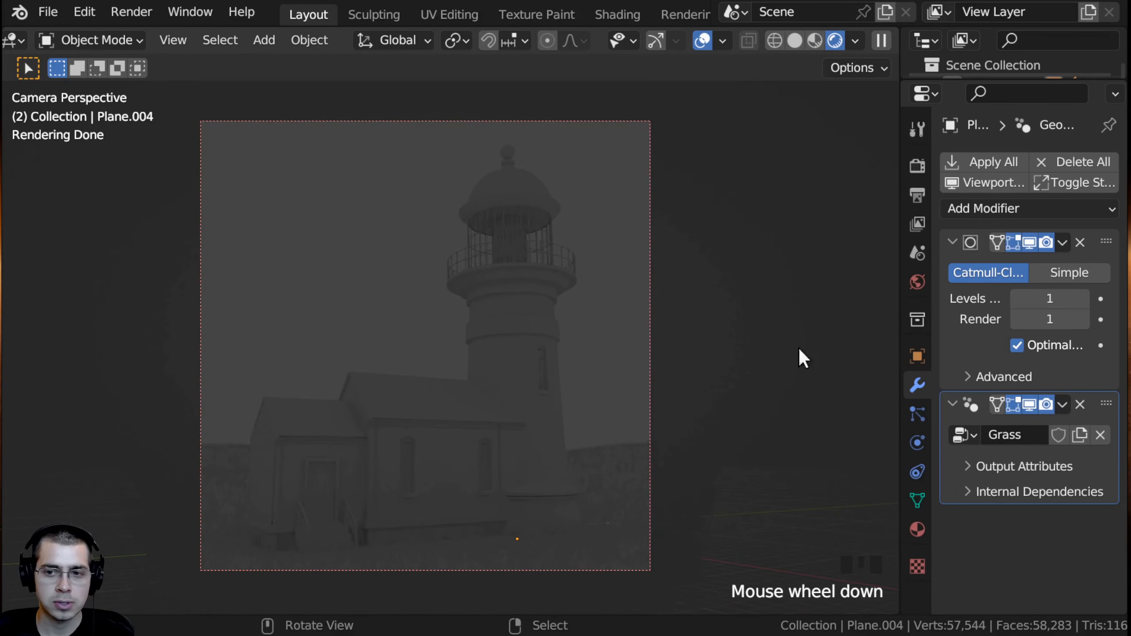
# Step: Show the world settings in a wider properties area, enable Physical Atmosphere and expand its options
pyautogui.click(909, 285)
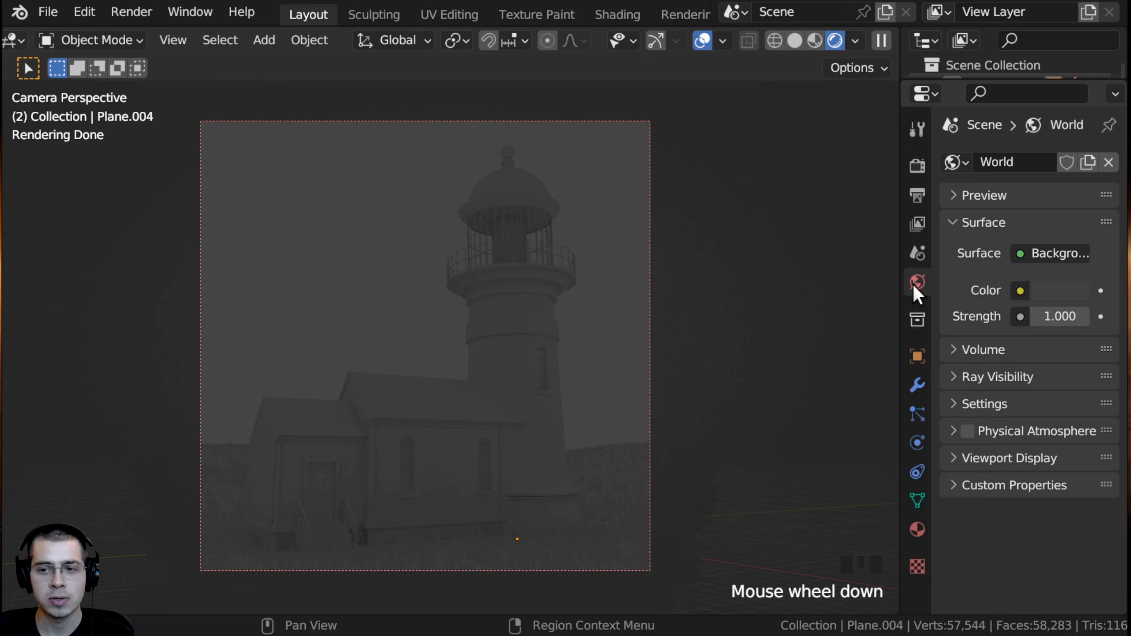
pyautogui.moveTo(900, 284); pyautogui.dragTo(780, 276)
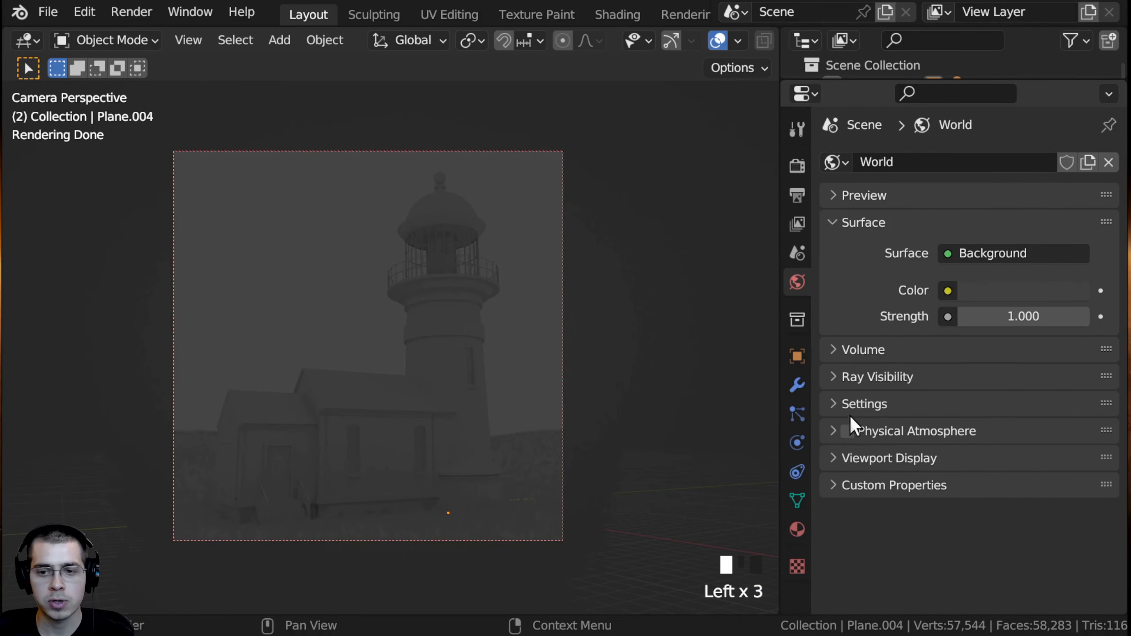
pyautogui.click(846, 432)
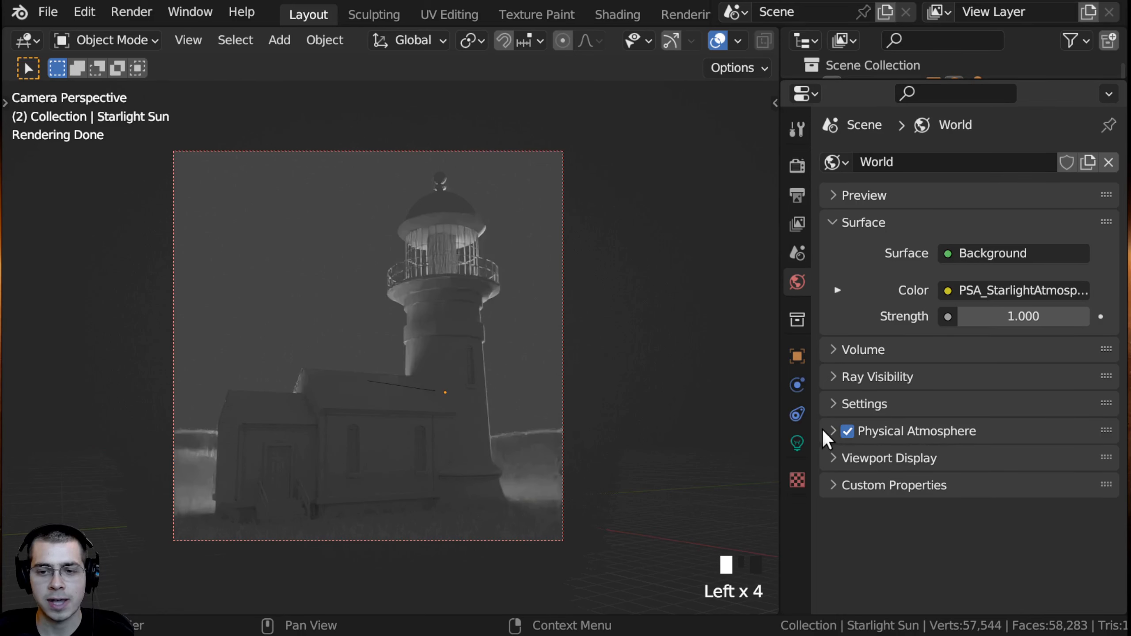
pyautogui.click(834, 433)
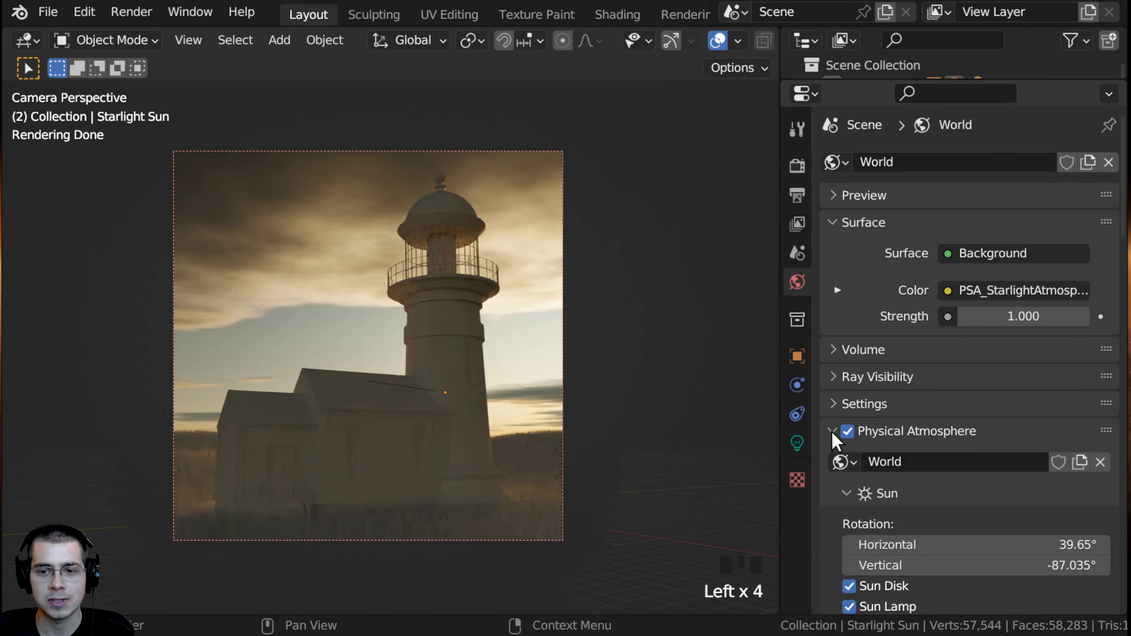
# Step: In camera view, move the Starlight Sun lamp away from the tower to the open sky above the house roof
pyautogui.moveTo(429, 336); pyautogui.dragTo(461, 348, button='middle')
pyautogui.moveTo(438, 295); pyautogui.dragTo(502, 174, button='middle')
pyautogui.press('KP_0')
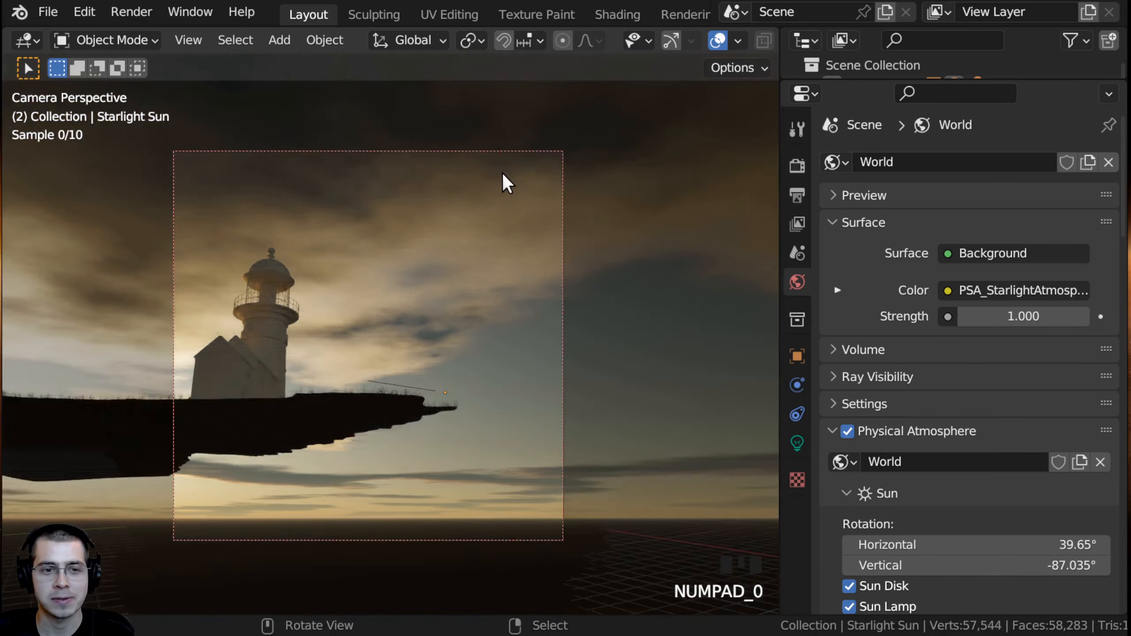
pyautogui.keyDown('shift'); pyautogui.moveTo(465, 227); pyautogui.dragTo(442, 371, button='middle'); pyautogui.keyUp('shift')
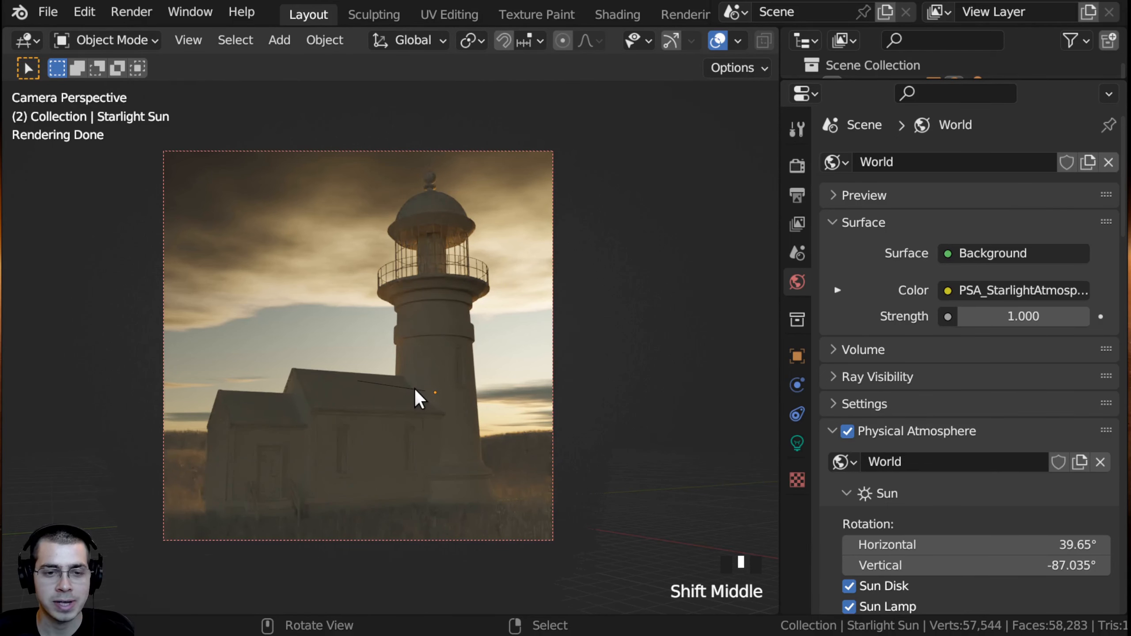
pyautogui.rightClick(429, 412)
pyautogui.scroll(2, 425, 414)
pyautogui.press('g')
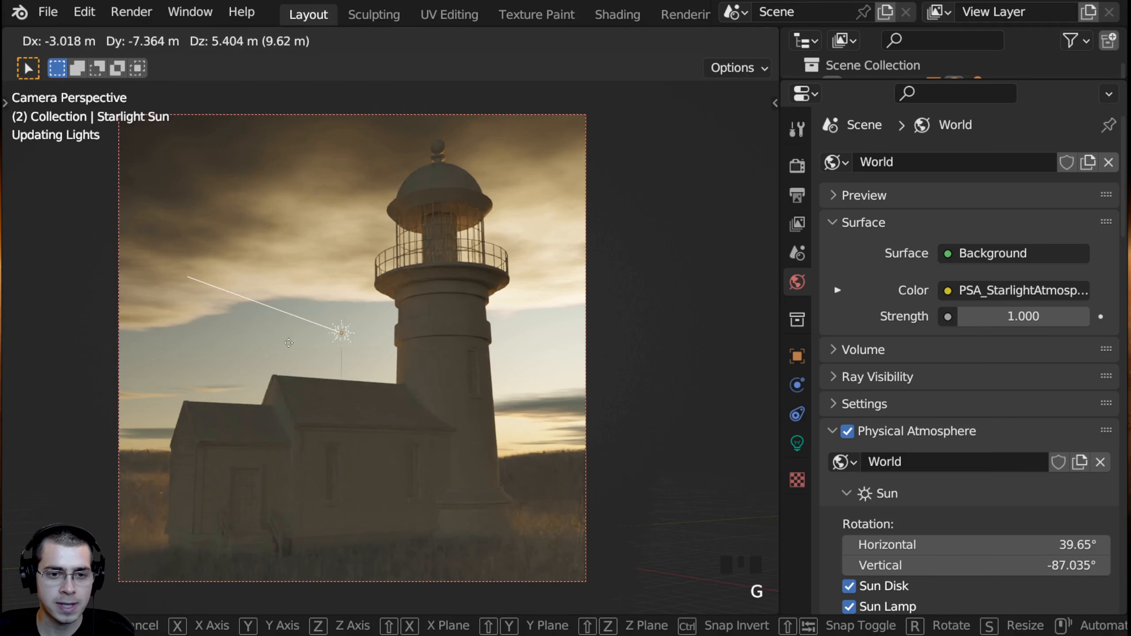
pyautogui.click(285, 287)
pyautogui.keyDown('shift'); pyautogui.moveTo(442, 457); pyautogui.dragTo(470, 391, button='middle'); pyautogui.keyUp('shift')
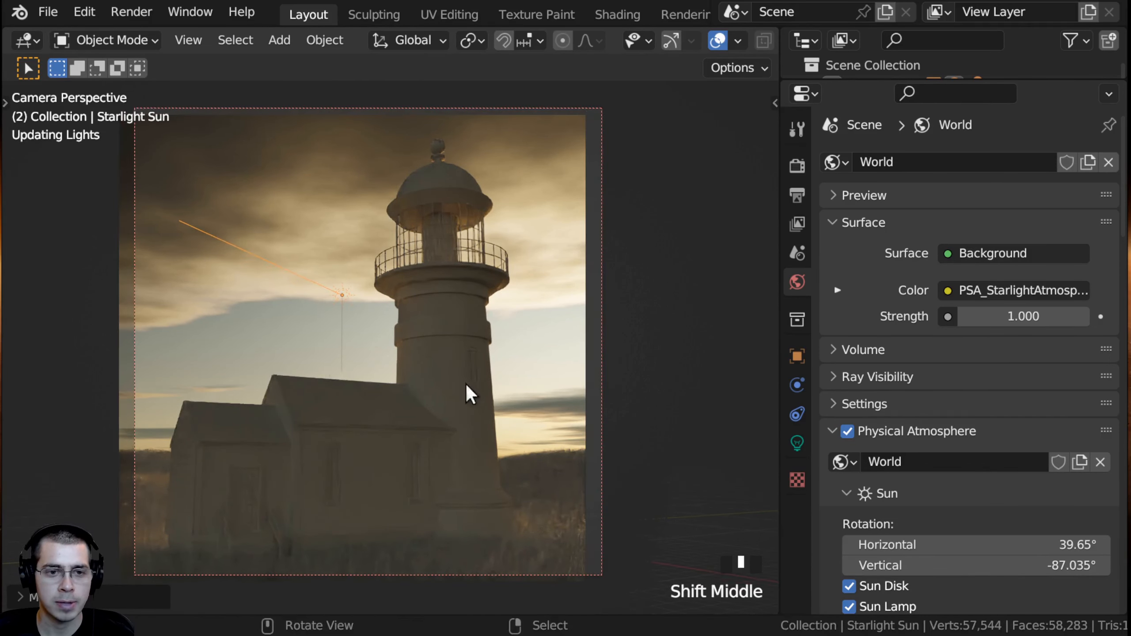
# Step: Hide the ground plane's Grass geometry nodes modifier in the viewport, then return to the camera view with nothing selected
pyautogui.moveTo(278, 512); pyautogui.dragTo(332, 481, button='middle')
pyautogui.scroll(-2, 631, 461)
pyautogui.rightClick(384, 452)
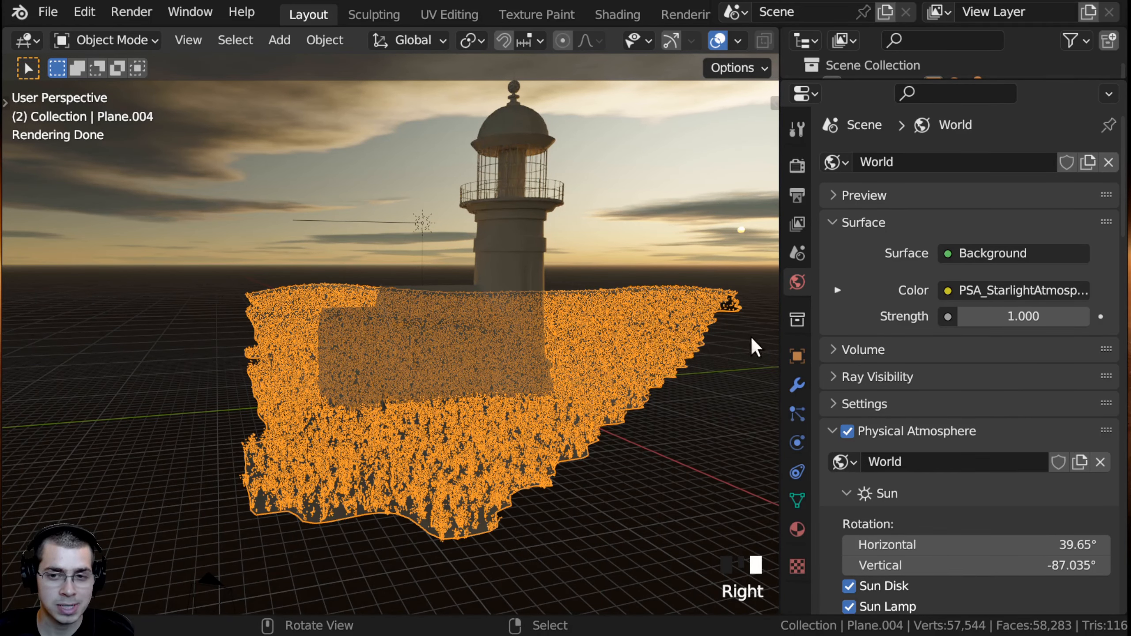
pyautogui.click(795, 389)
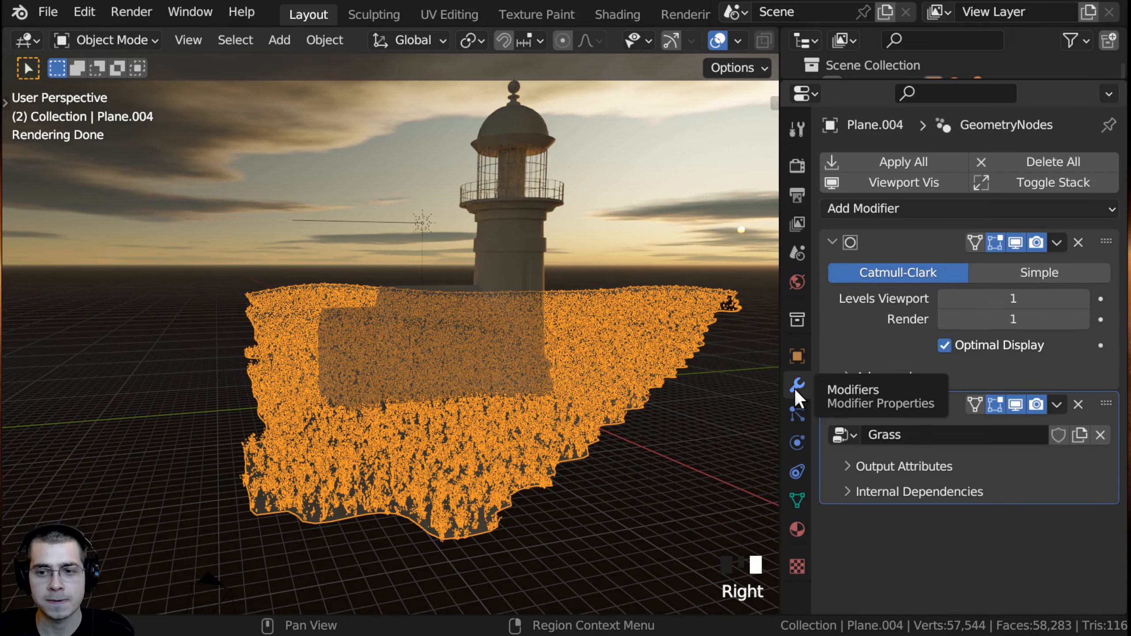
pyautogui.click(1015, 407)
pyautogui.moveTo(546, 388)
pyautogui.mouseDown(button='middle')
pyautogui.moveTo(575, 409)
pyautogui.moveTo(565, 378)
pyautogui.mouseUp(button='middle')
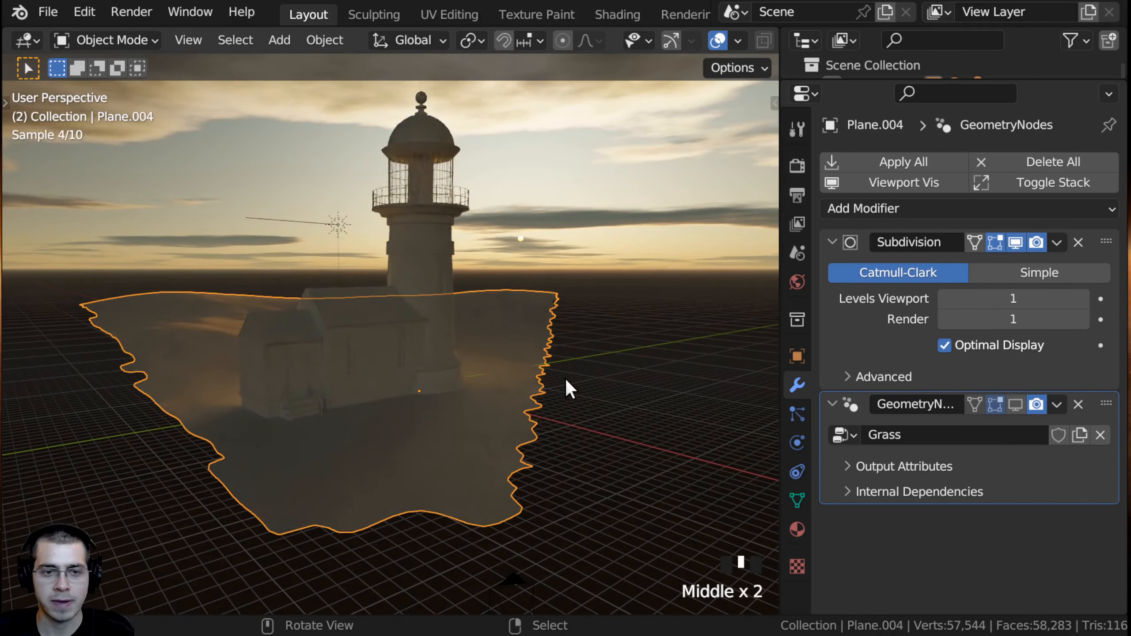
pyautogui.press('KP_0')
pyautogui.press('a')
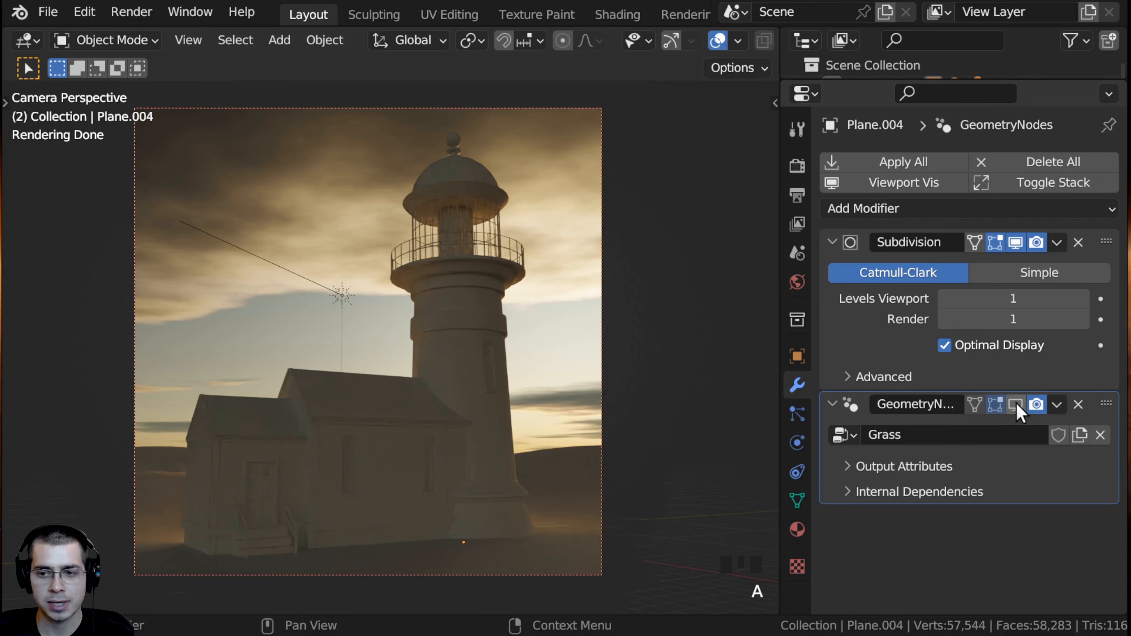
# Step: Widen the viewport and freely rotate the Starlight Sun from sunset lighting to a high daytime sun
pyautogui.moveTo(780, 374); pyautogui.dragTo(849, 374)
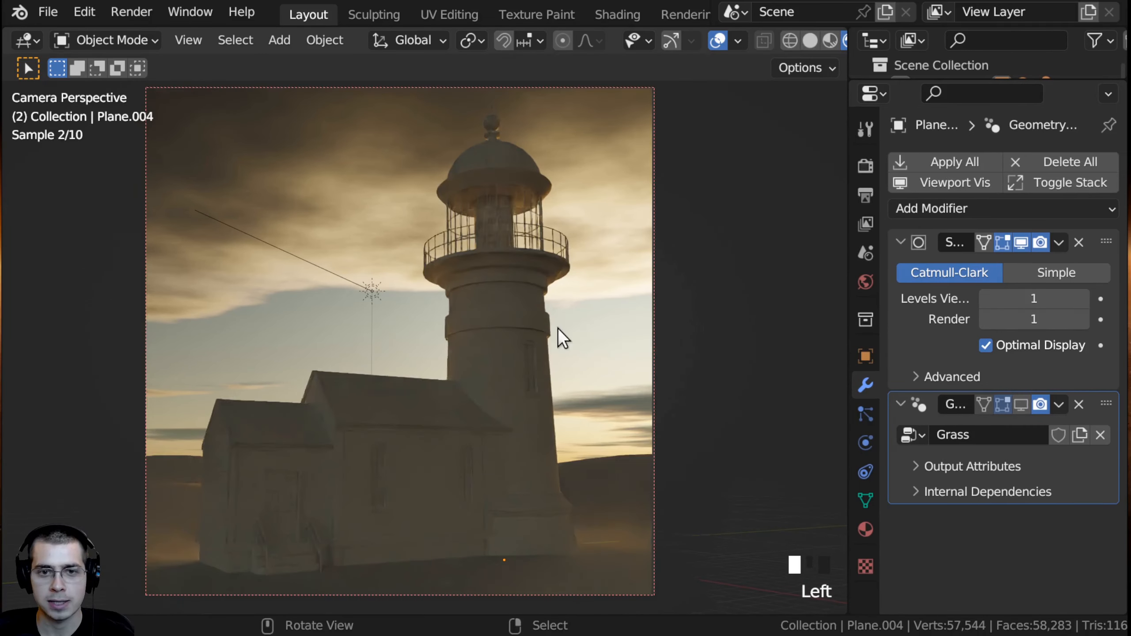
pyautogui.click(371, 290)
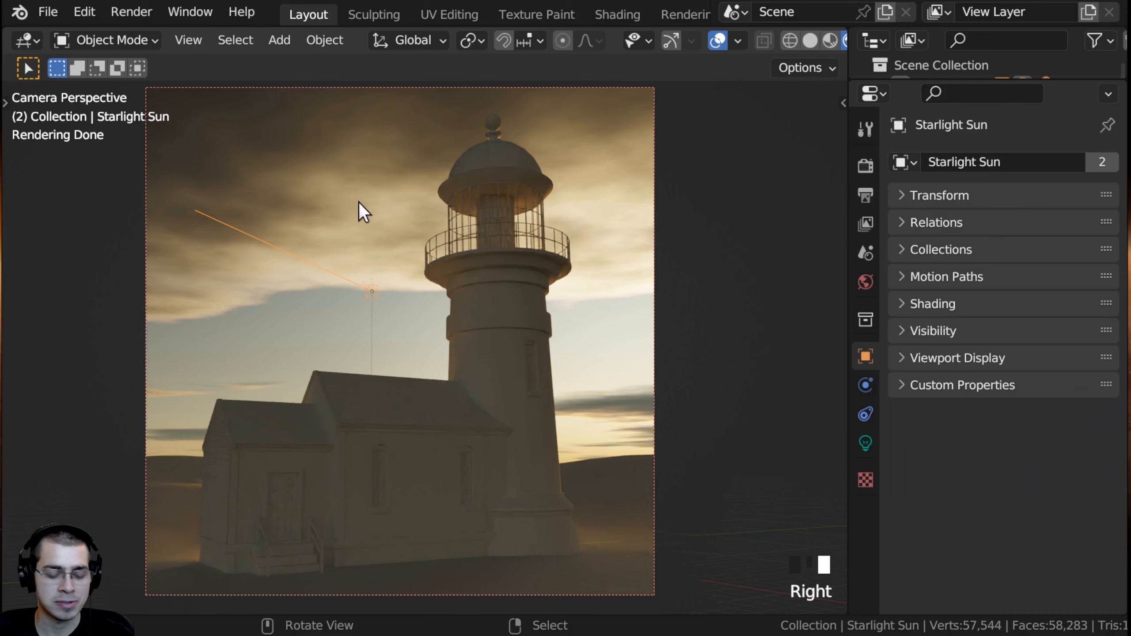
pyautogui.press('r')
pyautogui.press('r')
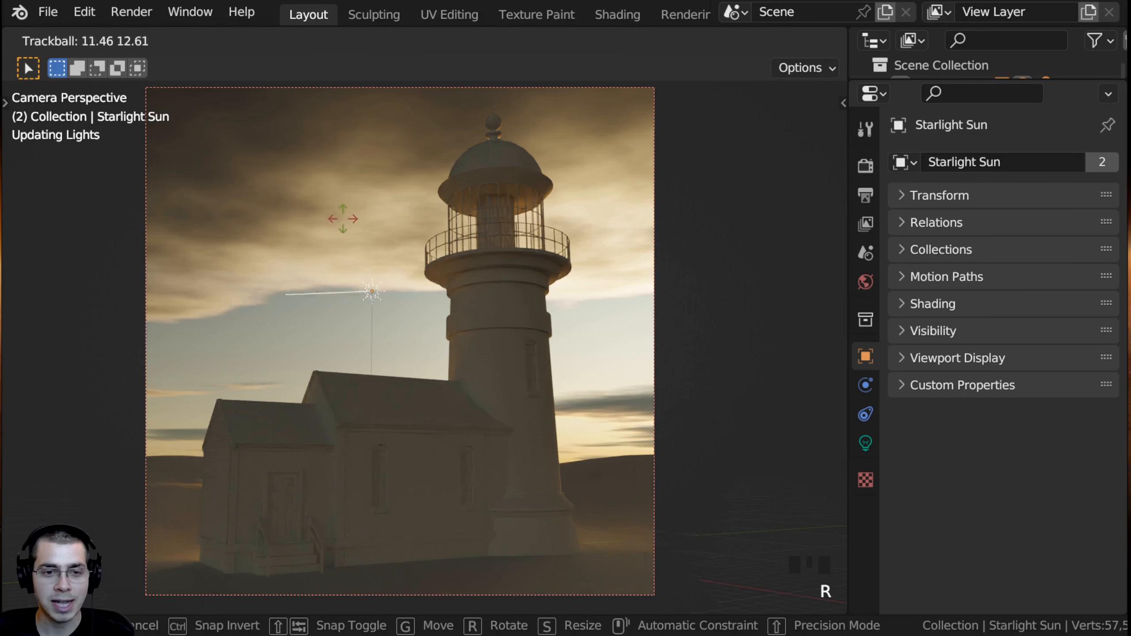
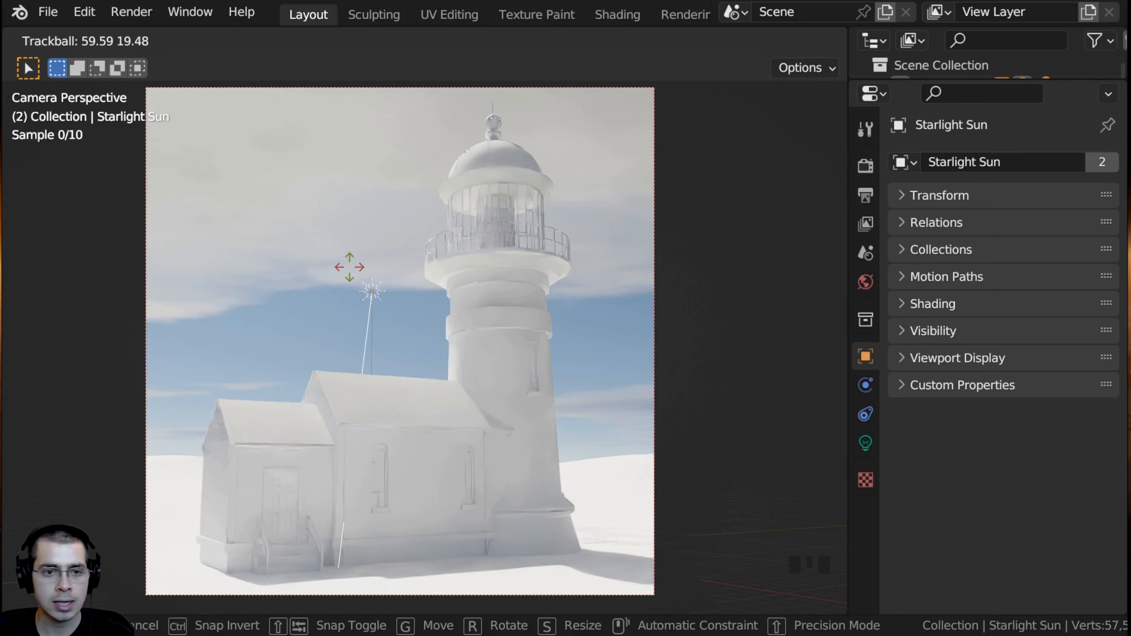
pyautogui.click(576, 222)
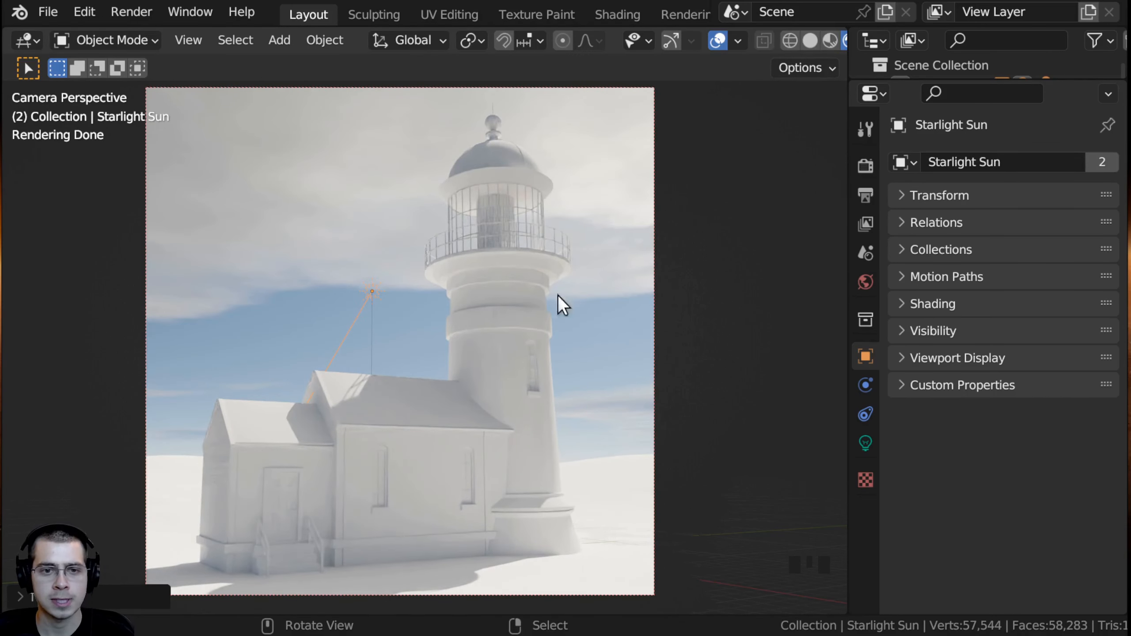
pyautogui.press('r')
pyautogui.press('r')
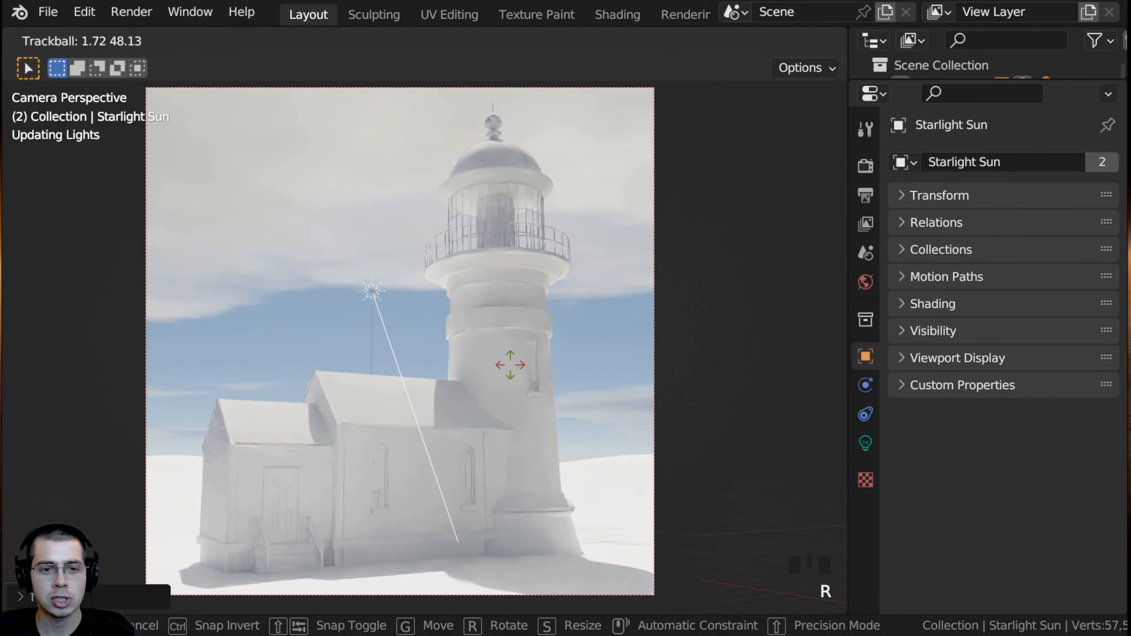
# Step: From a view outside the camera, rotate the Starlight Sun in several turns to a low angle that lights the building from the side
pyautogui.moveTo(545, 351); pyautogui.dragTo(533, 400, button='middle')
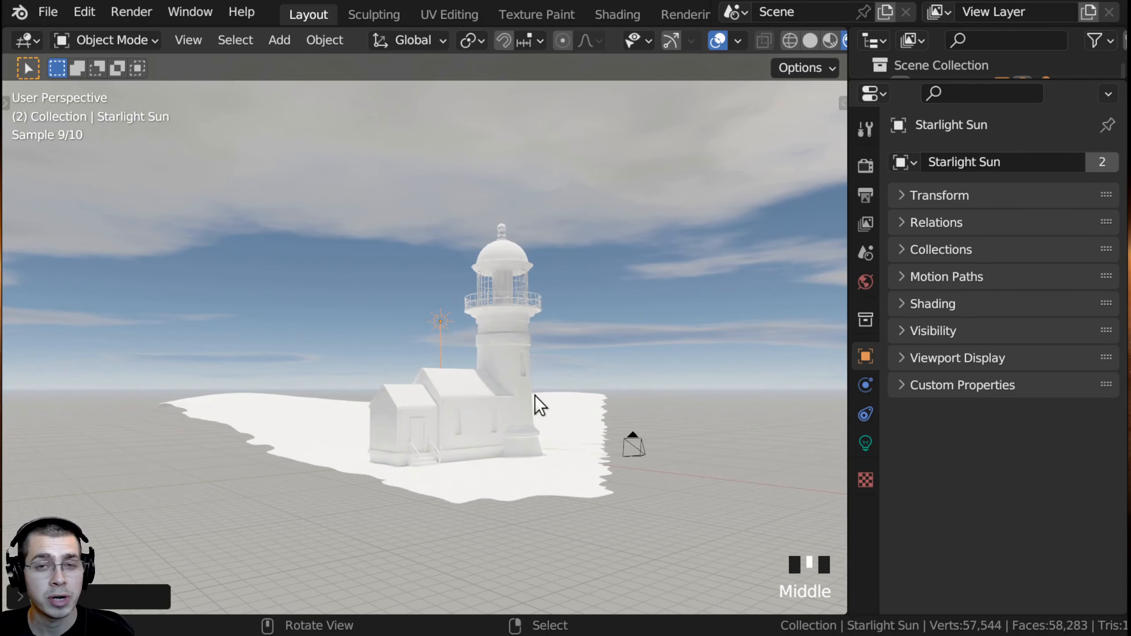
pyautogui.scroll(3, 454, 328)
pyautogui.moveTo(475, 331); pyautogui.dragTo(440, 265, button='middle')
pyautogui.scroll(-2, 186, 342)
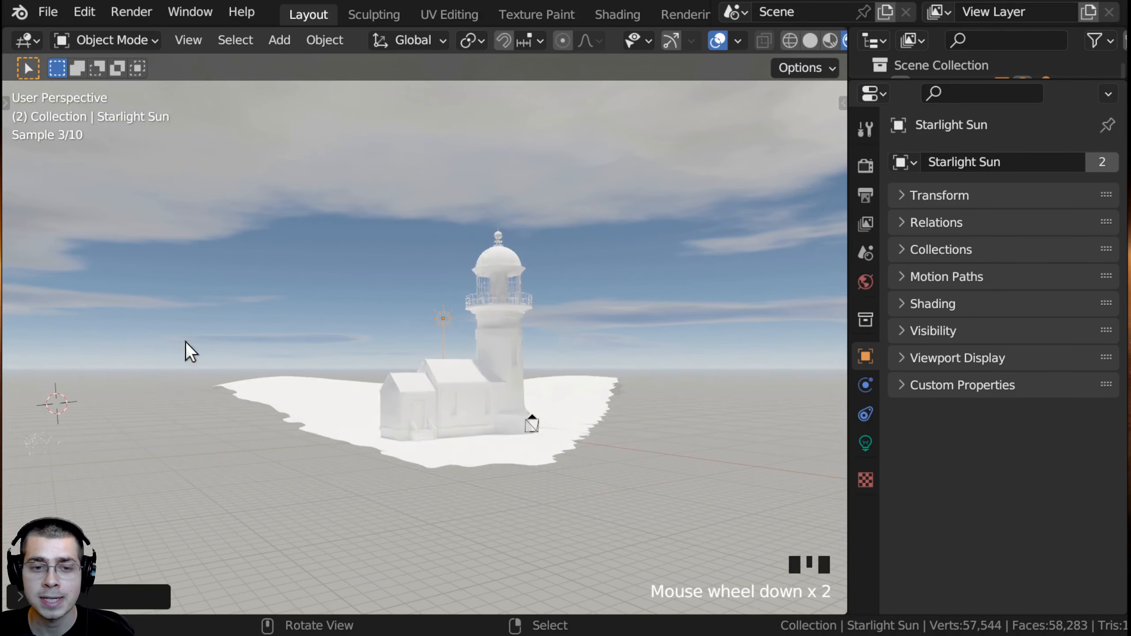
pyautogui.moveTo(462, 352); pyautogui.dragTo(491, 321, button='middle')
pyautogui.press('r')
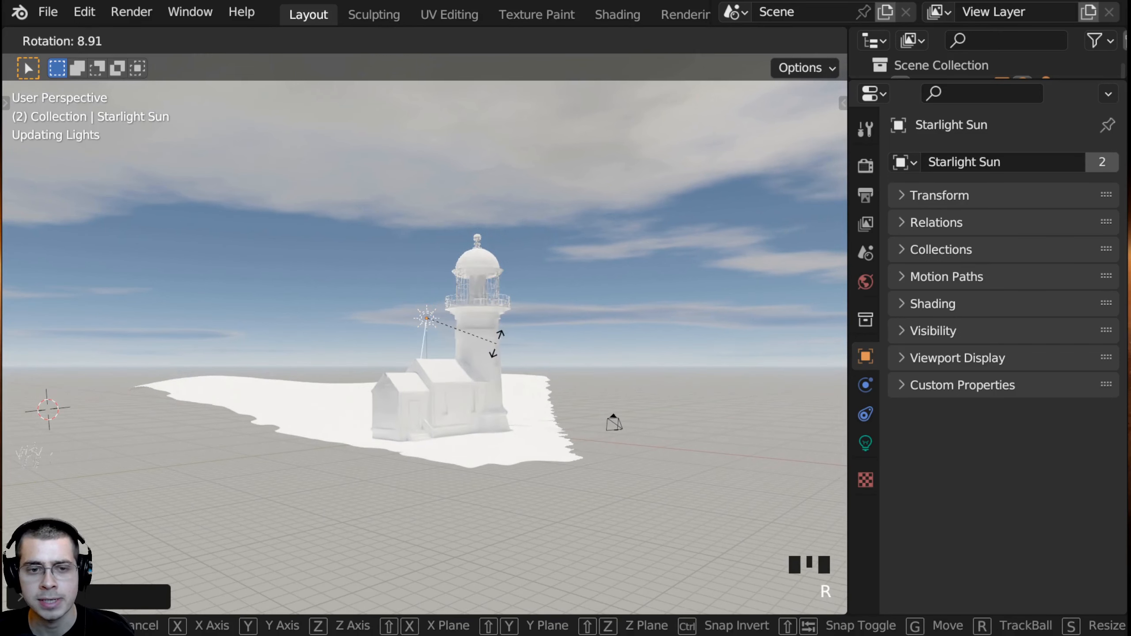
pyautogui.click(511, 339)
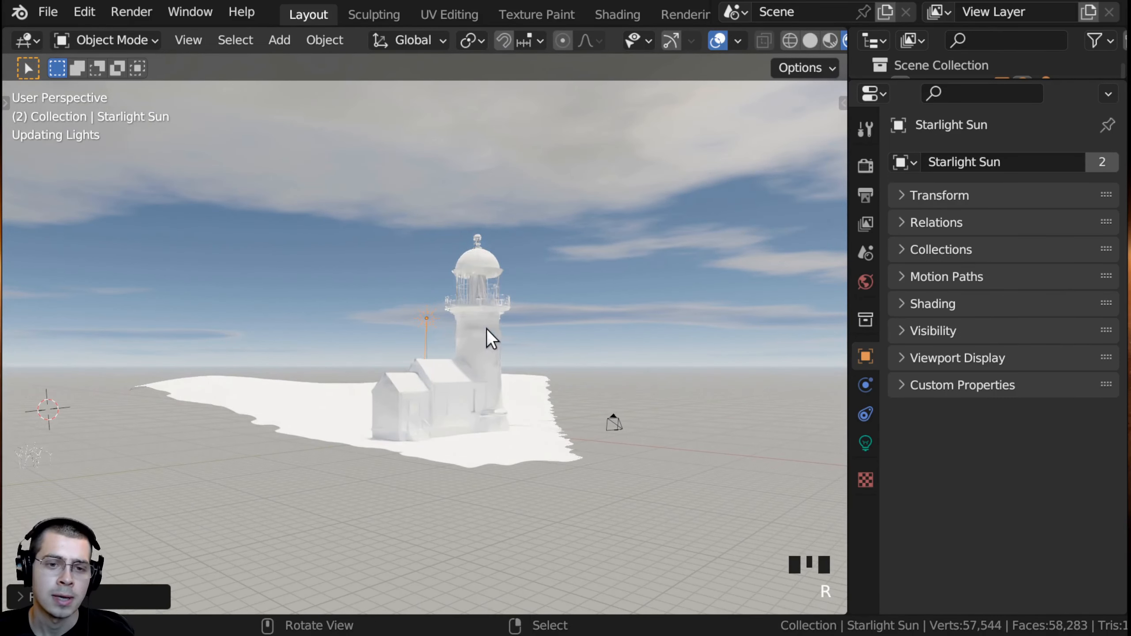
pyautogui.press('r')
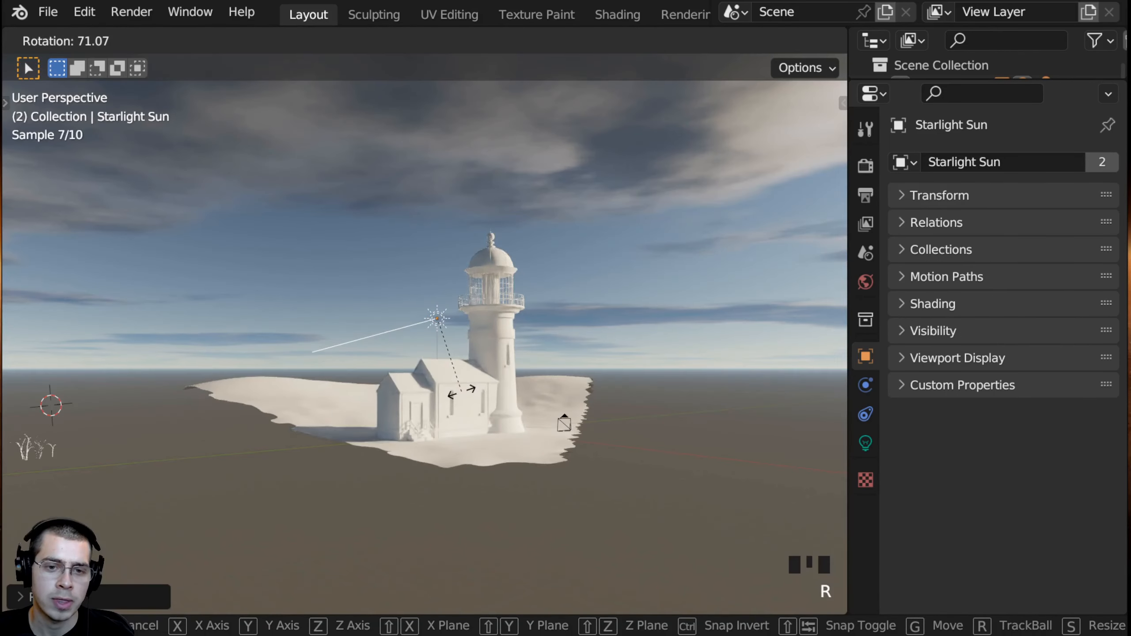
pyautogui.click(450, 388)
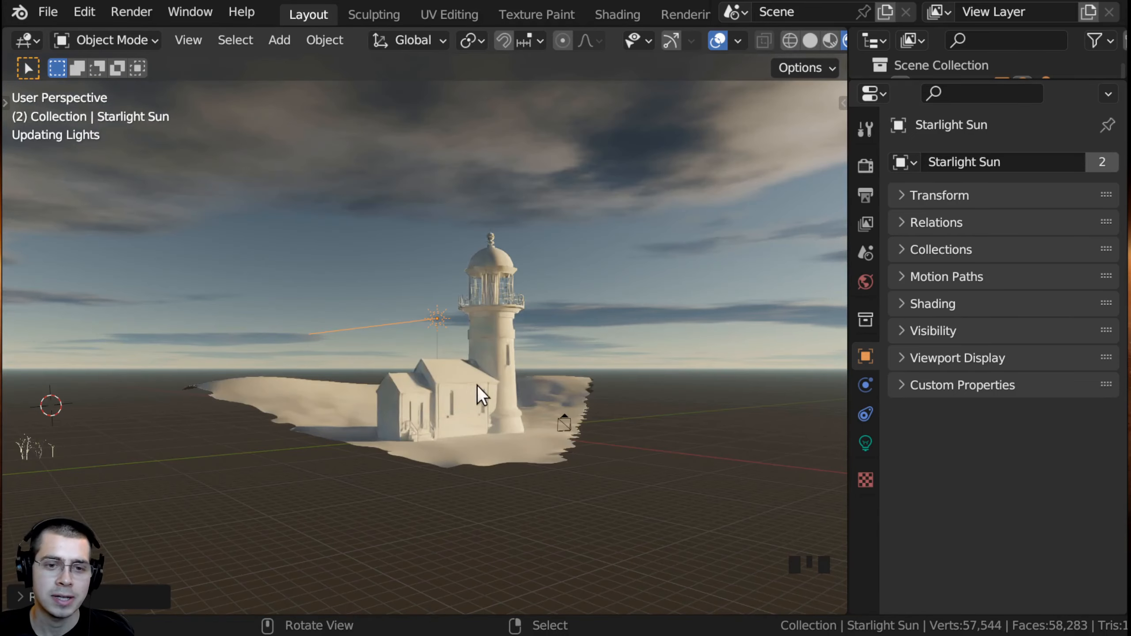
pyautogui.press('r')
pyautogui.click(509, 387)
# Step: In camera view, rotate the Starlight Sun freely for warm front light, then turn it about 20.9° around the global Z axis
pyautogui.moveTo(499, 388); pyautogui.dragTo(384, 372, button='middle')
pyautogui.keyDown('shift'); pyautogui.moveTo(384, 373); pyautogui.dragTo(378, 382, button='middle'); pyautogui.keyUp('shift')
pyautogui.press('KP_0')
pyautogui.press('r')
pyautogui.press('r')
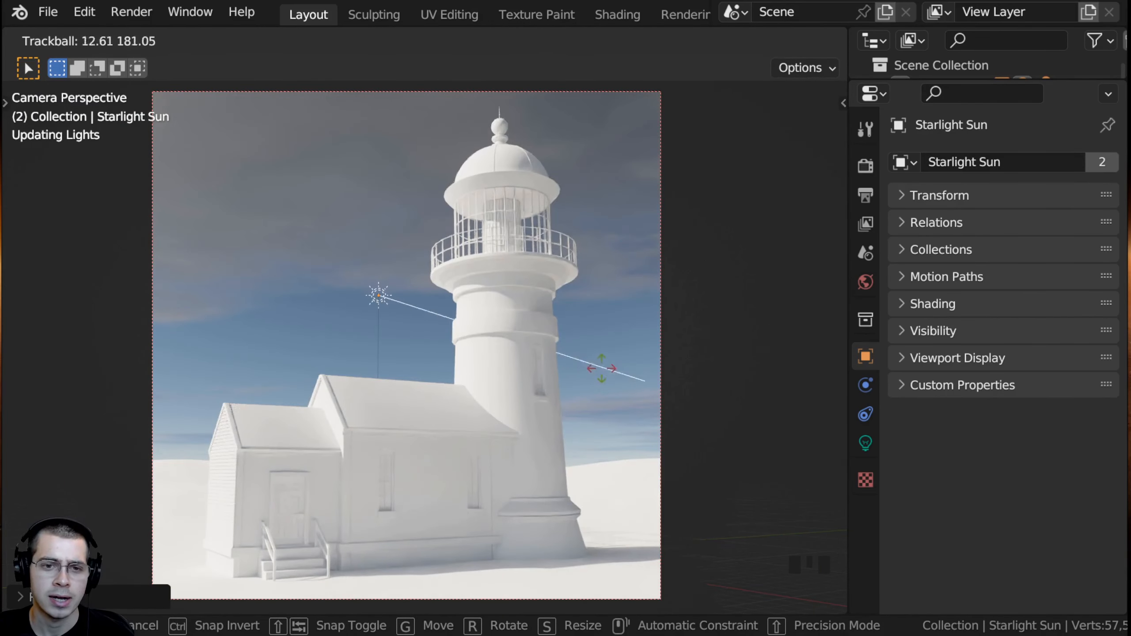
pyautogui.press('r')
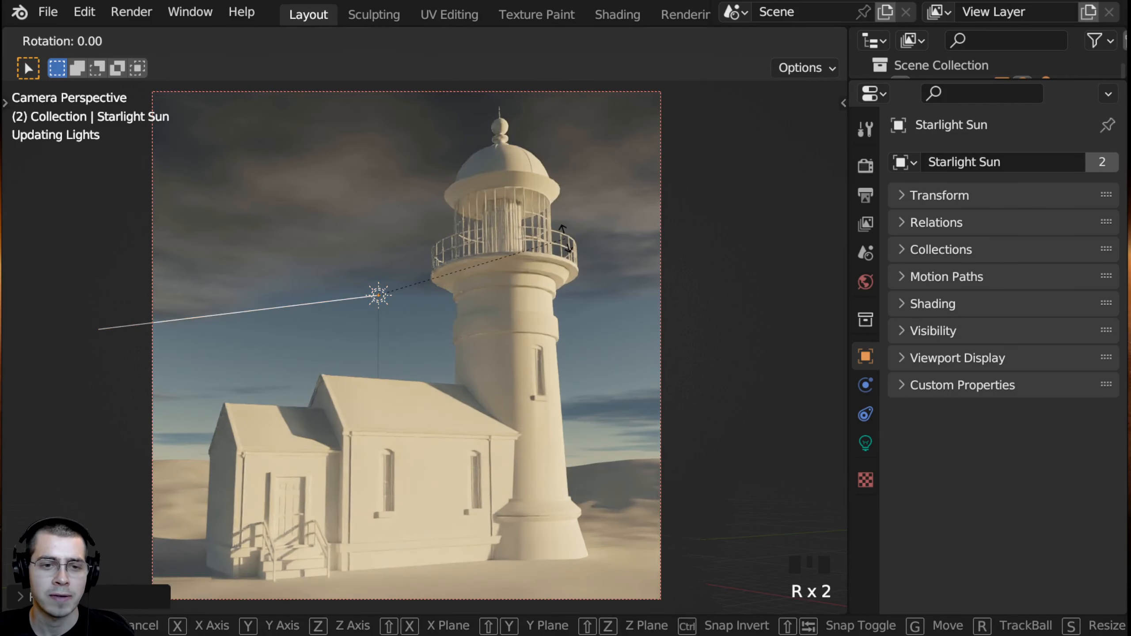
pyautogui.press('z')
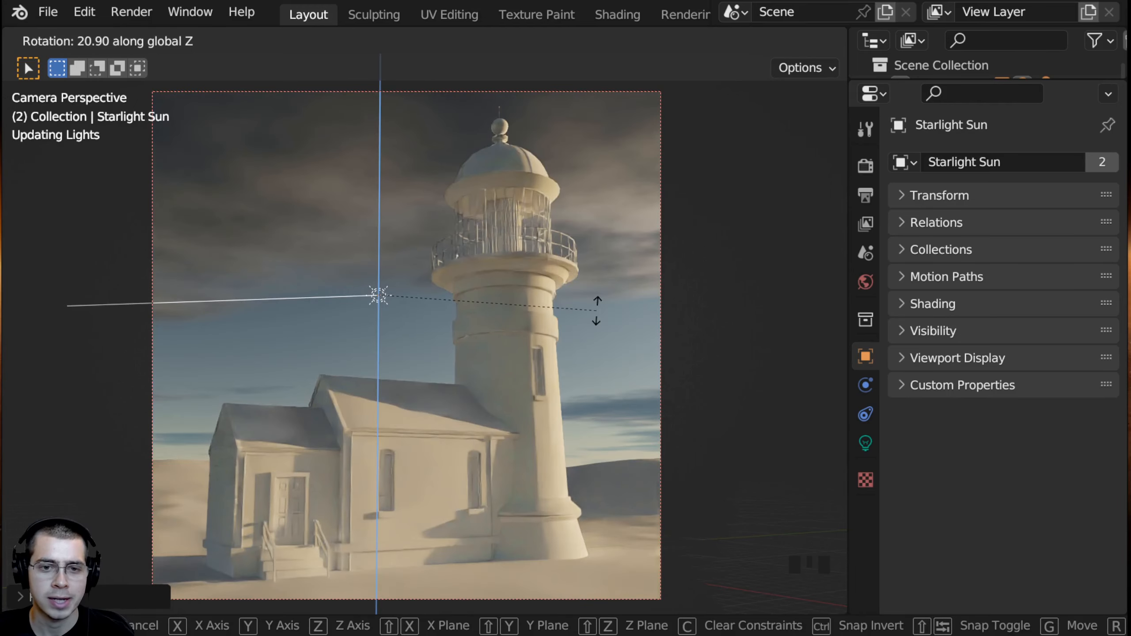
pyautogui.click(596, 309)
# Step: Check the lighting around the lighthouse, then fine-tune the Starlight Sun's rotation slightly in the camera view
pyautogui.moveTo(513, 316); pyautogui.dragTo(479, 315, button='middle')
pyautogui.scroll(-3, 479, 316)
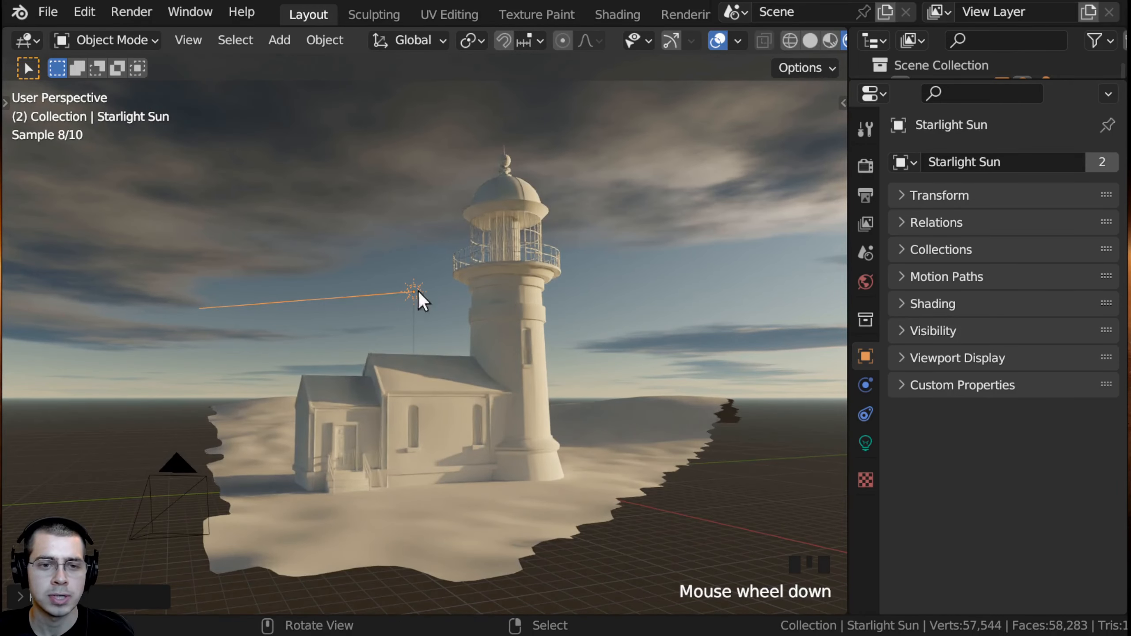
pyautogui.moveTo(676, 293); pyautogui.dragTo(331, 409, button='middle')
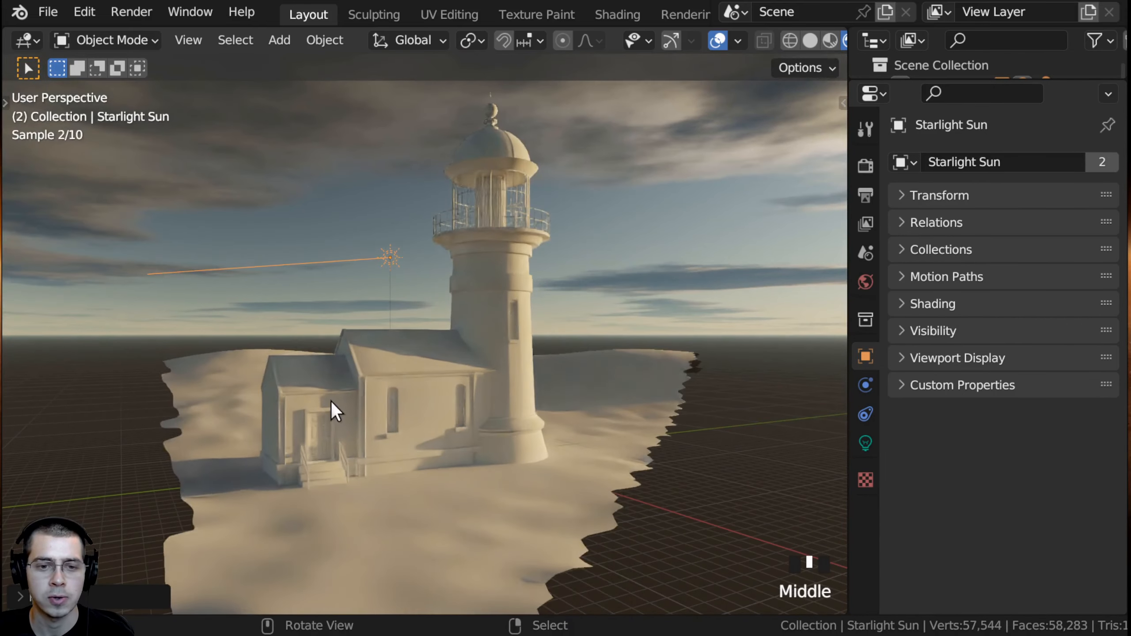
pyautogui.press('KP_0')
pyautogui.press('r')
pyautogui.press('r')
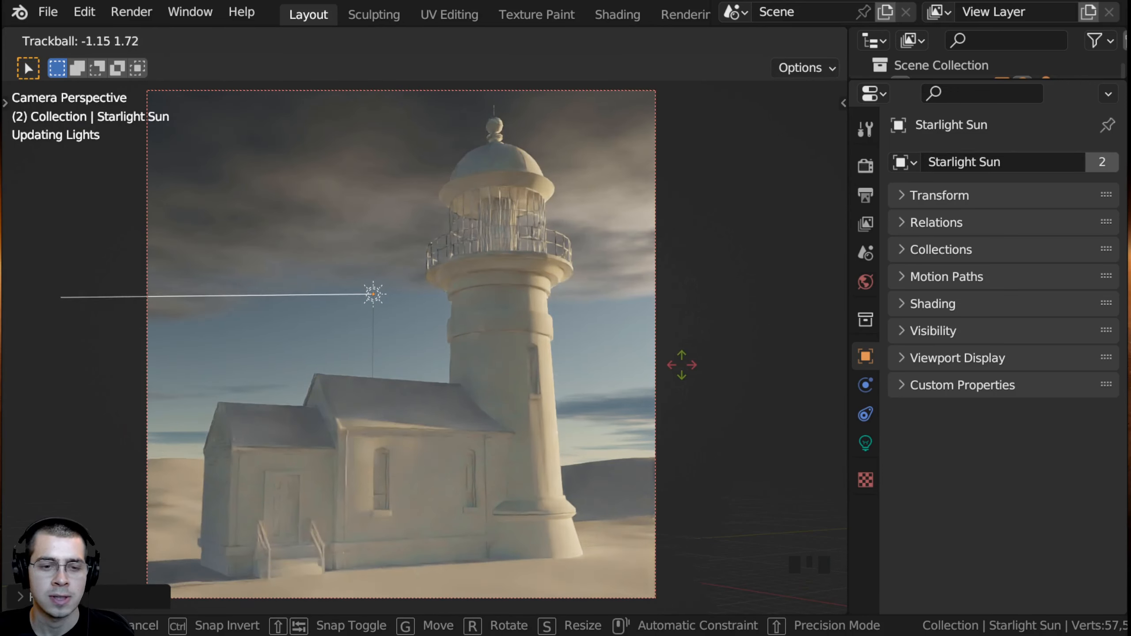
pyautogui.click(675, 325)
pyautogui.press('r')
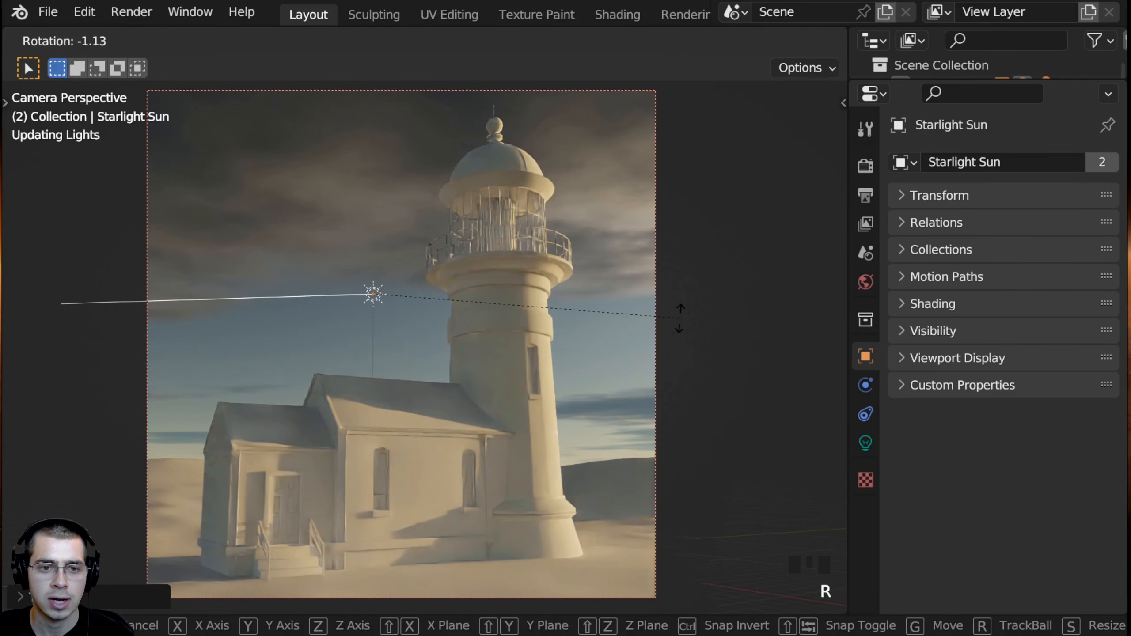
pyautogui.click(655, 317)
# Step: Keep the sun rotation and set the Color Management look to Very High Contrast in the render properties
pyautogui.scroll(-1, 316, 467)
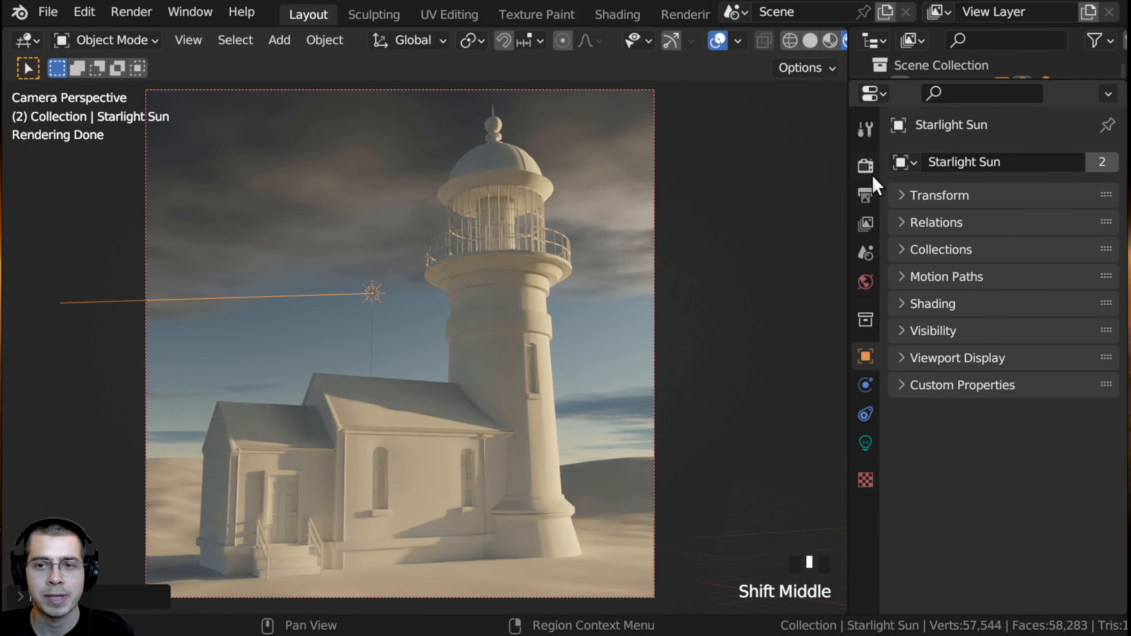
pyautogui.click(865, 165)
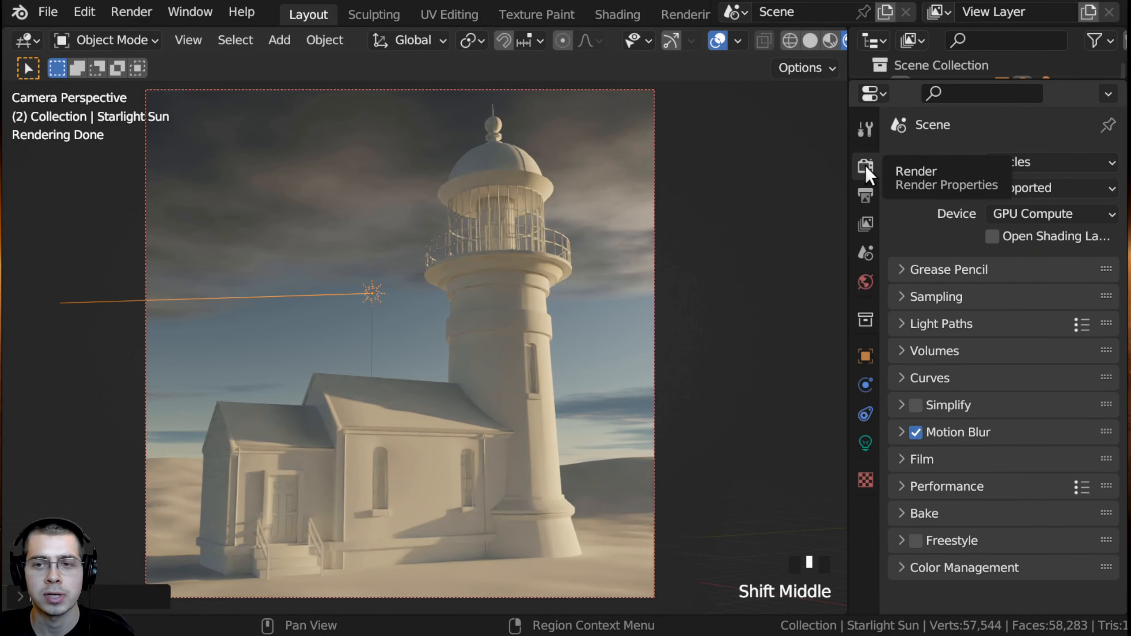
pyautogui.click(909, 568)
pyautogui.scroll(-5, 955, 416)
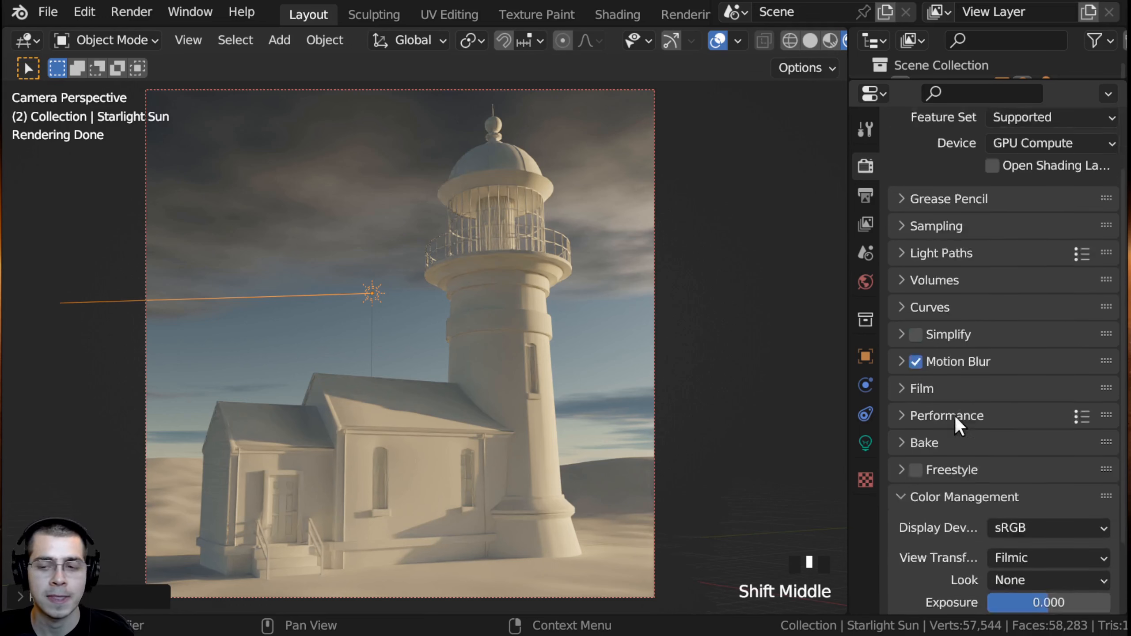
pyautogui.click(1012, 472)
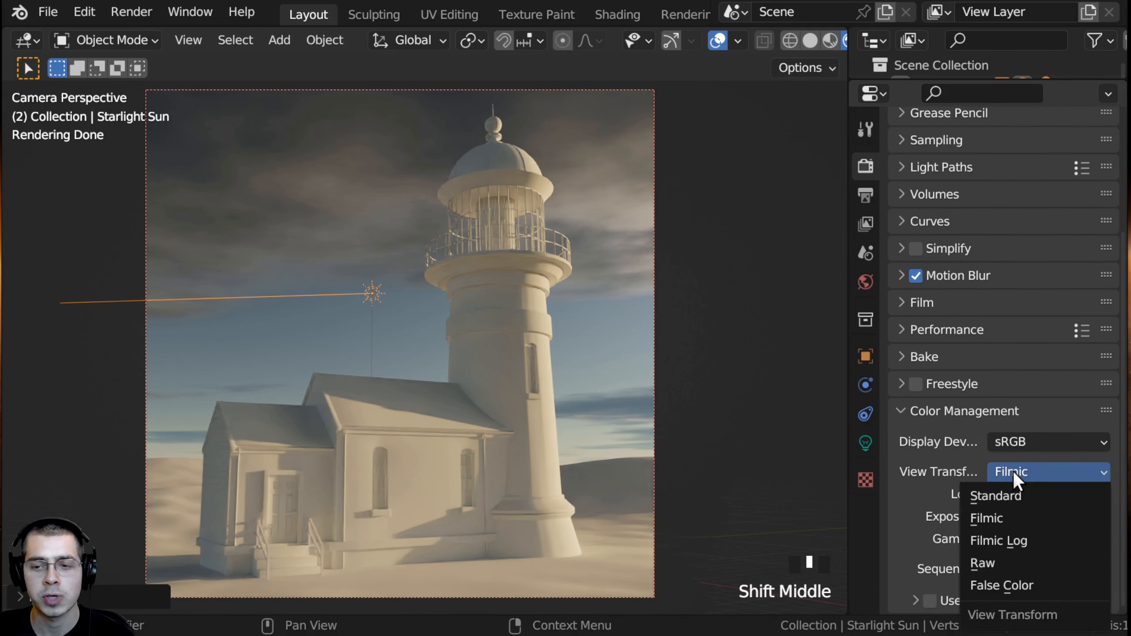
pyautogui.click(982, 484)
pyautogui.click(1003, 494)
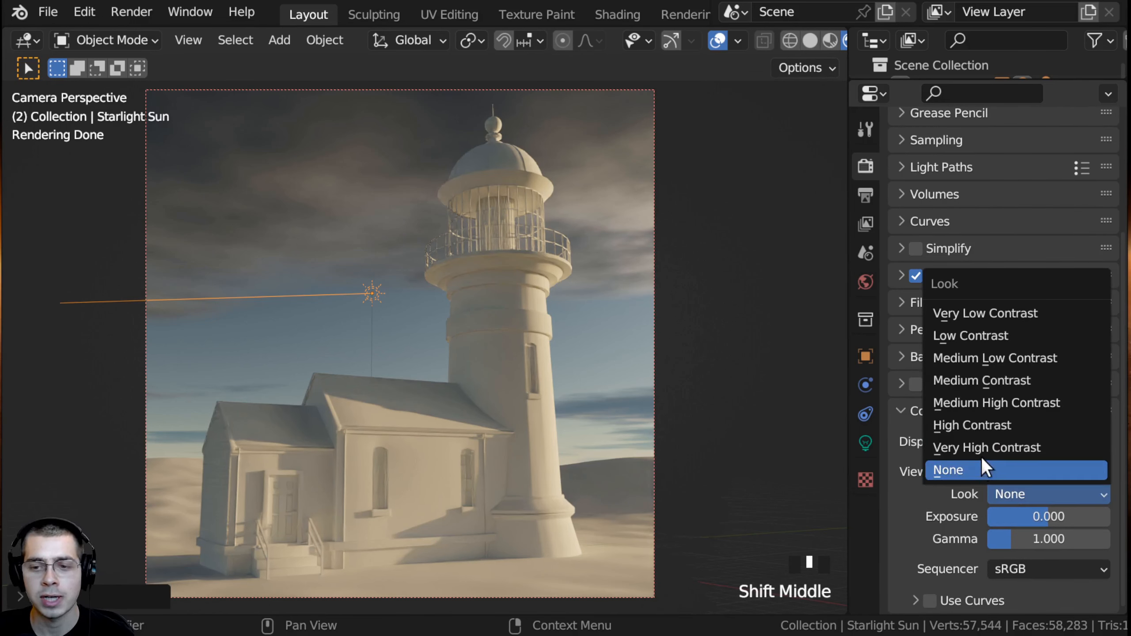
pyautogui.click(992, 447)
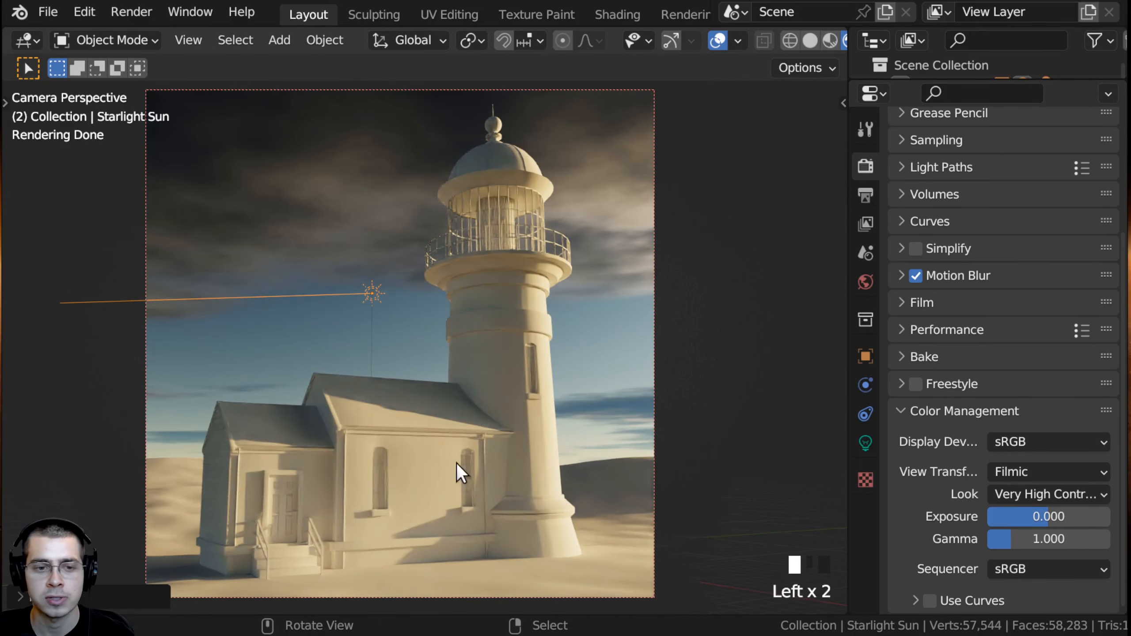
# Step: Widen the viewport and examine the lighting on the lighthouse up close, from outside the camera and with the full camera frame
pyautogui.moveTo(849, 230); pyautogui.dragTo(942, 249)
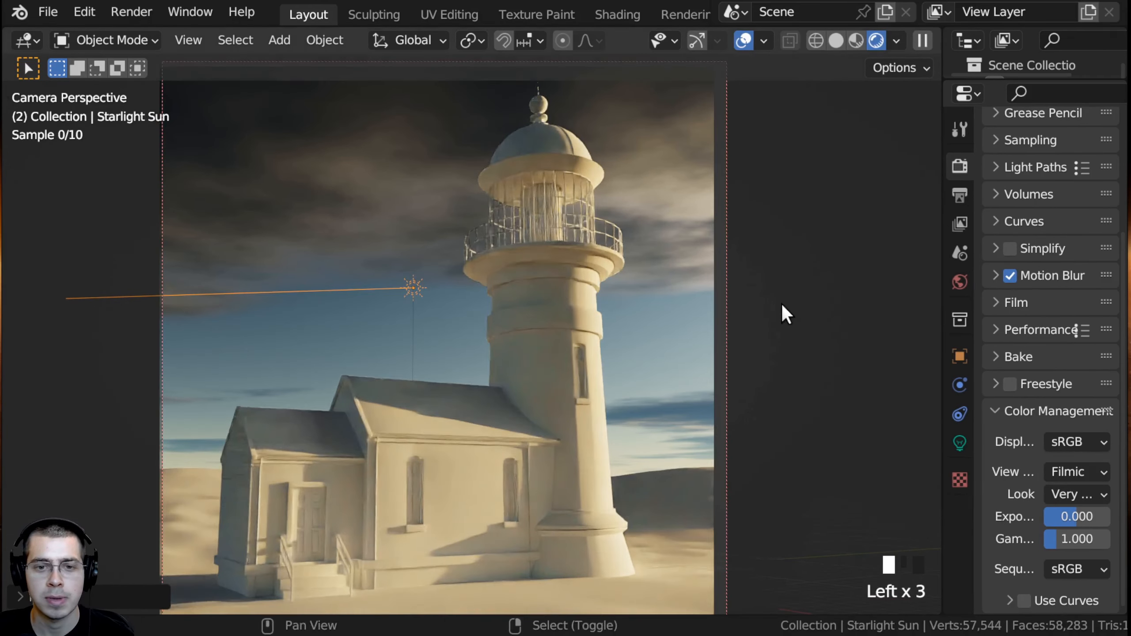
pyautogui.keyDown('shift'); pyautogui.moveTo(783, 313); pyautogui.dragTo(681, 311, button='middle'); pyautogui.keyUp('shift')
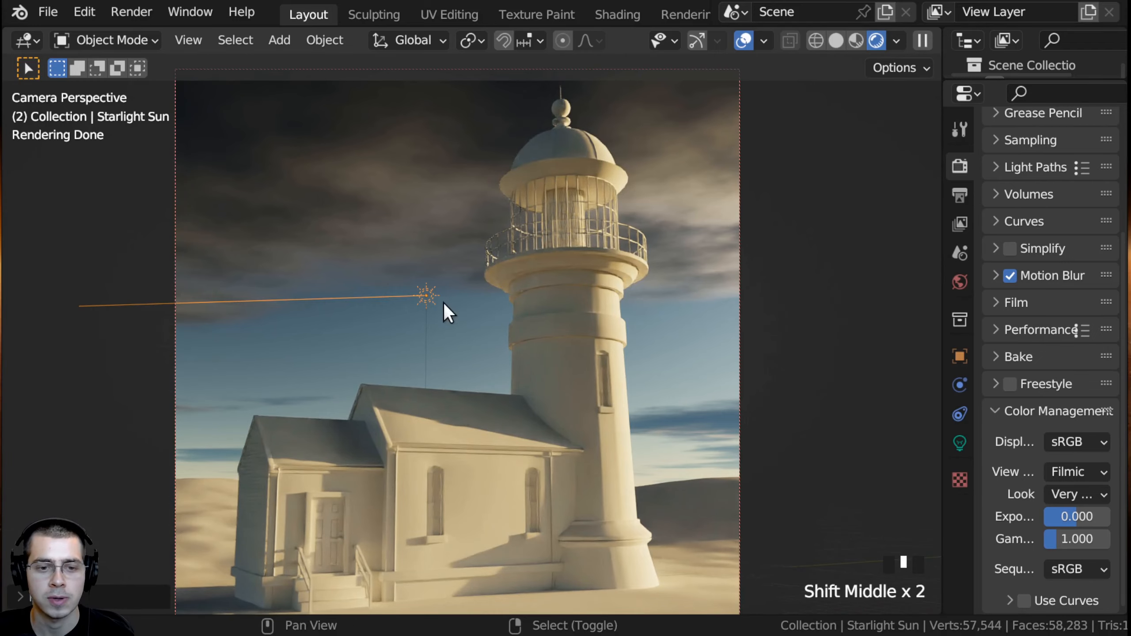
pyautogui.keyDown('shift'); pyautogui.moveTo(443, 303); pyautogui.dragTo(474, 295, button='middle'); pyautogui.keyUp('shift')
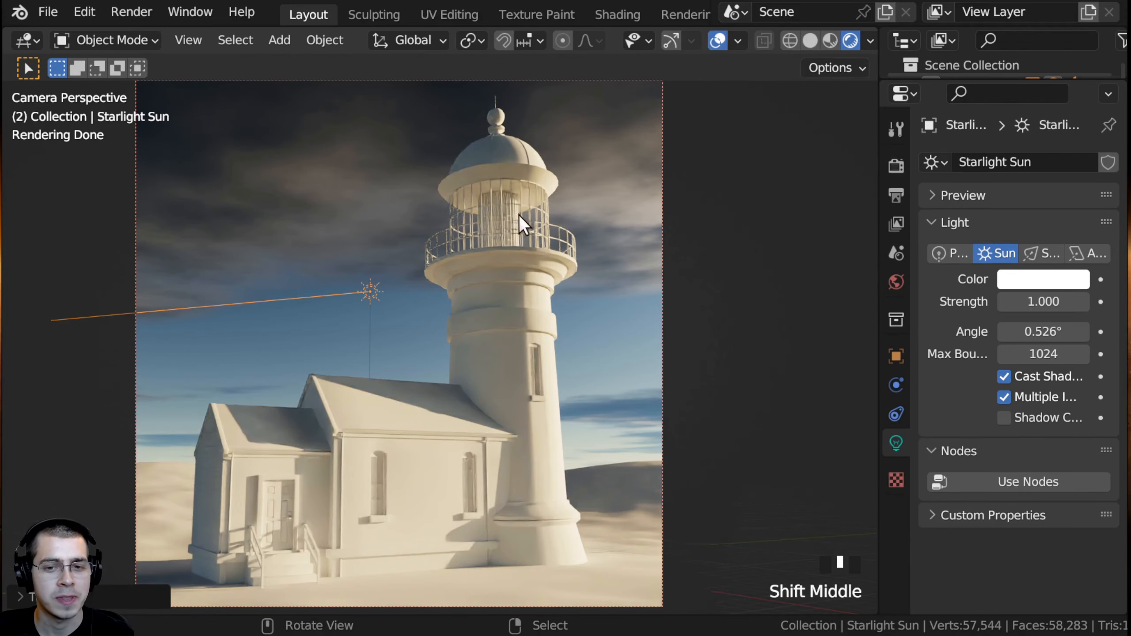
pyautogui.scroll(-3, 519, 215)
pyautogui.moveTo(538, 233); pyautogui.dragTo(458, 271, button='middle')
pyautogui.press('KP_0')
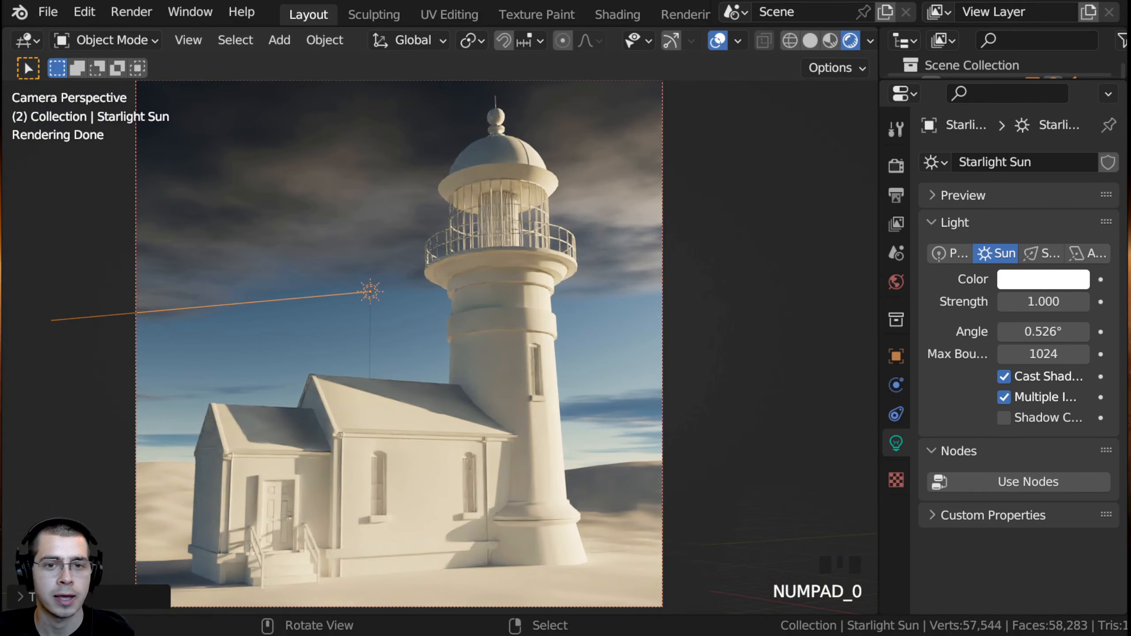
pyautogui.keyDown('shift'); pyautogui.moveTo(668, 229); pyautogui.dragTo(677, 232, button='middle'); pyautogui.keyUp('shift')
pyautogui.keyDown('shift'); pyautogui.moveTo(709, 298); pyautogui.dragTo(712, 300, button='middle'); pyautogui.keyUp('shift')
pyautogui.scroll(-1, 708, 285)
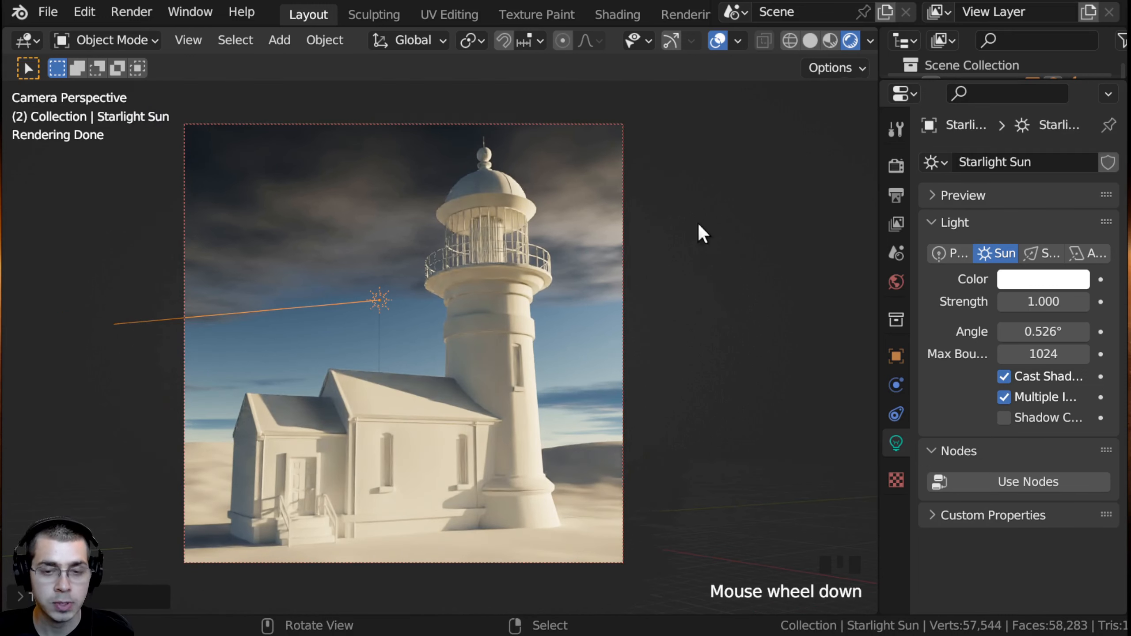
# Step: In the Physical Atmosphere settings, collapse the other sections, expand Clouds and set the procedural cloud Seed to -60
pyautogui.press('n')
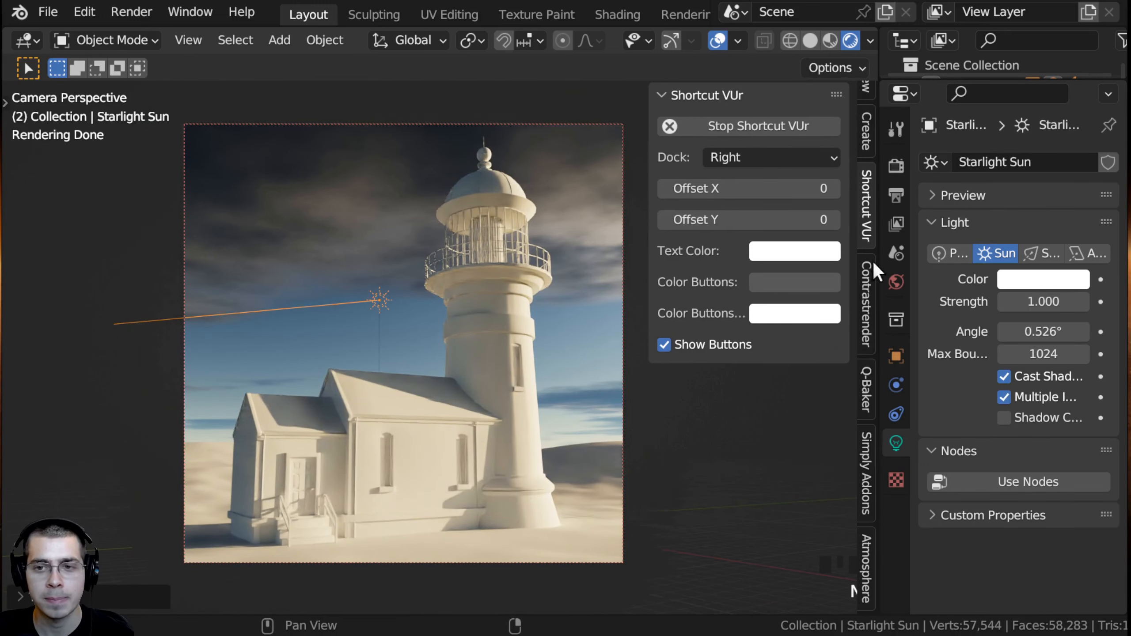
pyautogui.scroll(-1, 867, 536)
pyautogui.click(867, 541)
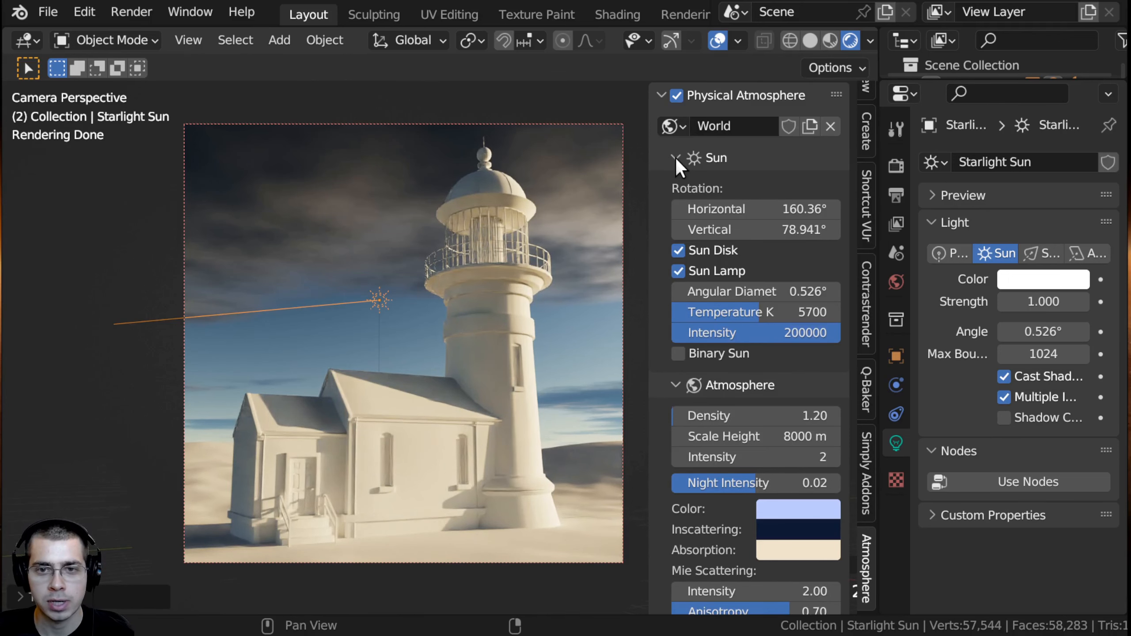
pyautogui.moveTo(676, 157); pyautogui.dragTo(685, 401)
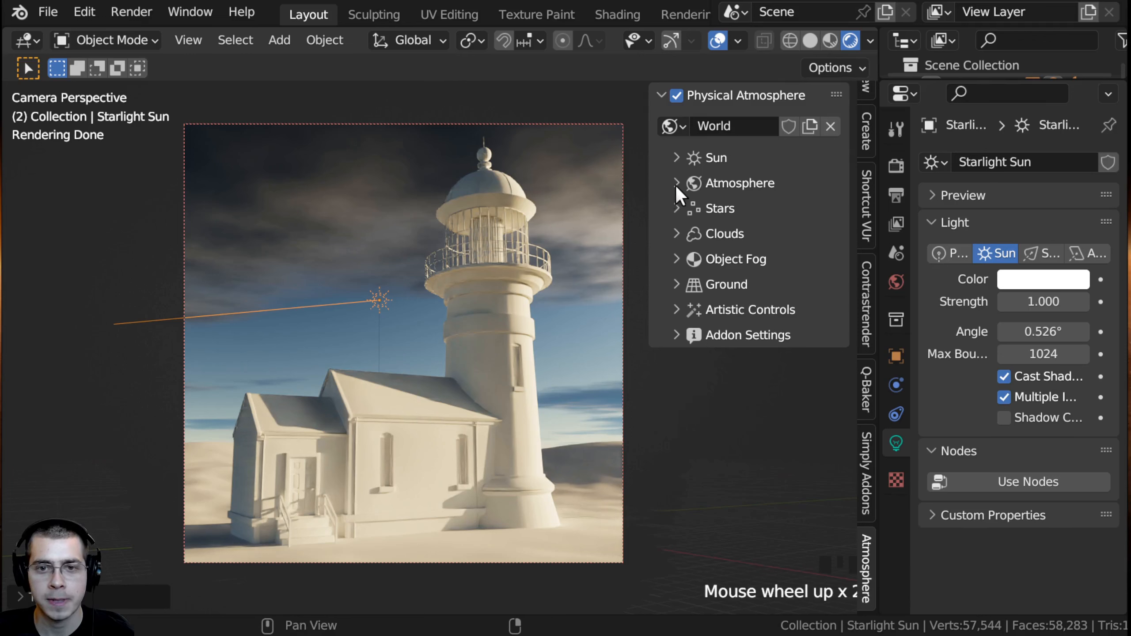
pyautogui.click(673, 234)
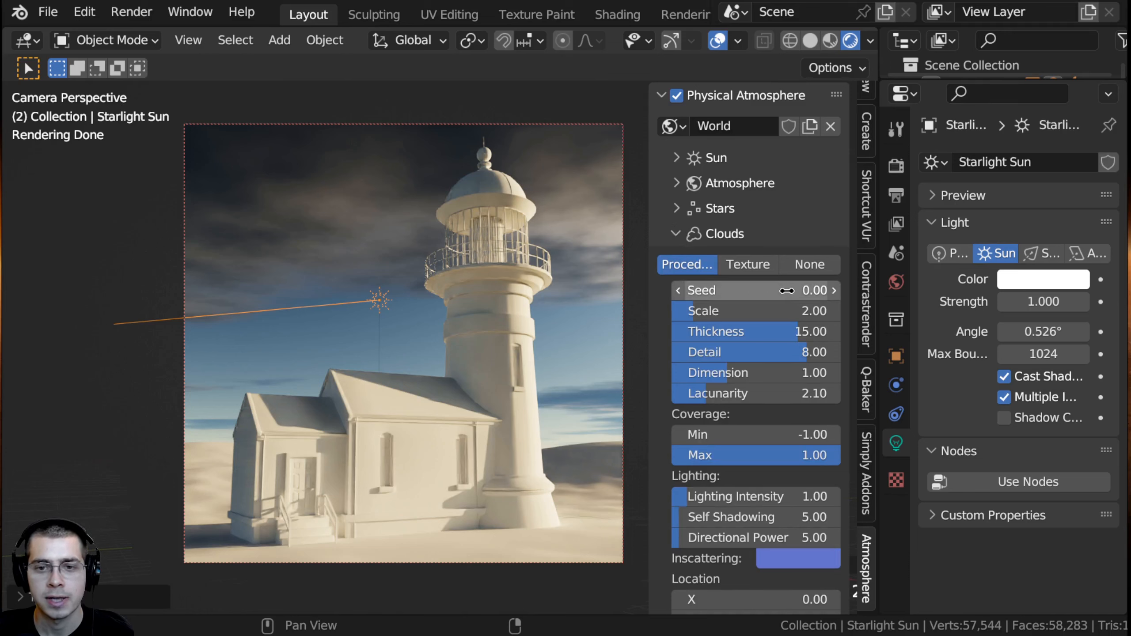
pyautogui.moveTo(787, 290); pyautogui.dragTo(754, 297)
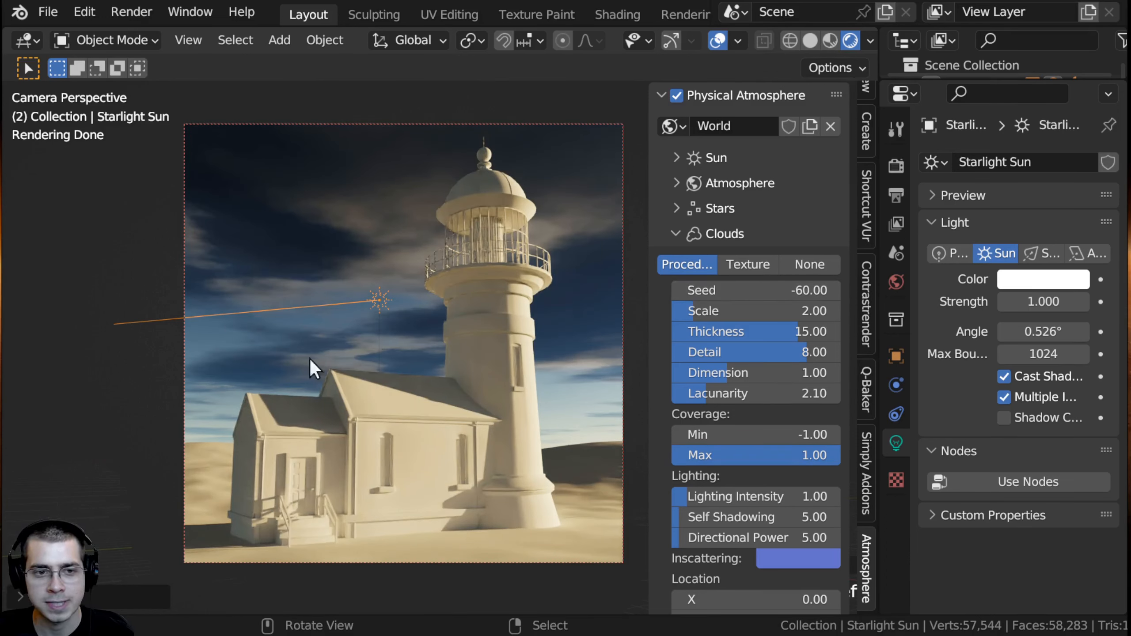
# Step: Set the cloud Scale to 12, undo a trial of lower values, and set Thickness to 7
pyautogui.click(723, 308)
pyautogui.write('12')
pyautogui.press('Return')
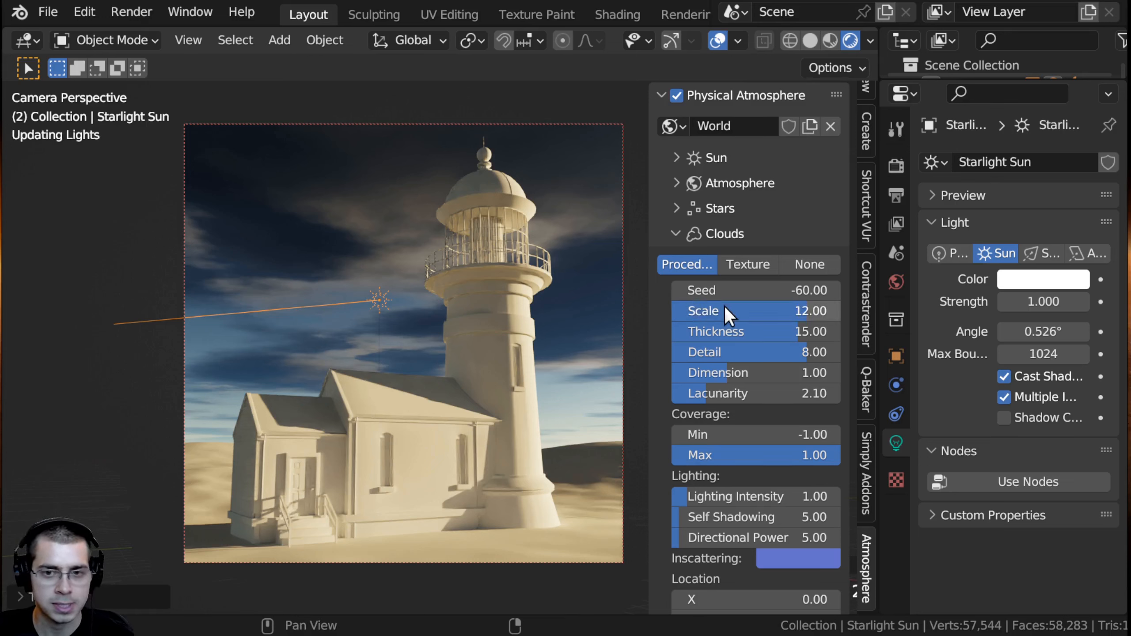
pyautogui.moveTo(774, 310); pyautogui.dragTo(699, 311)
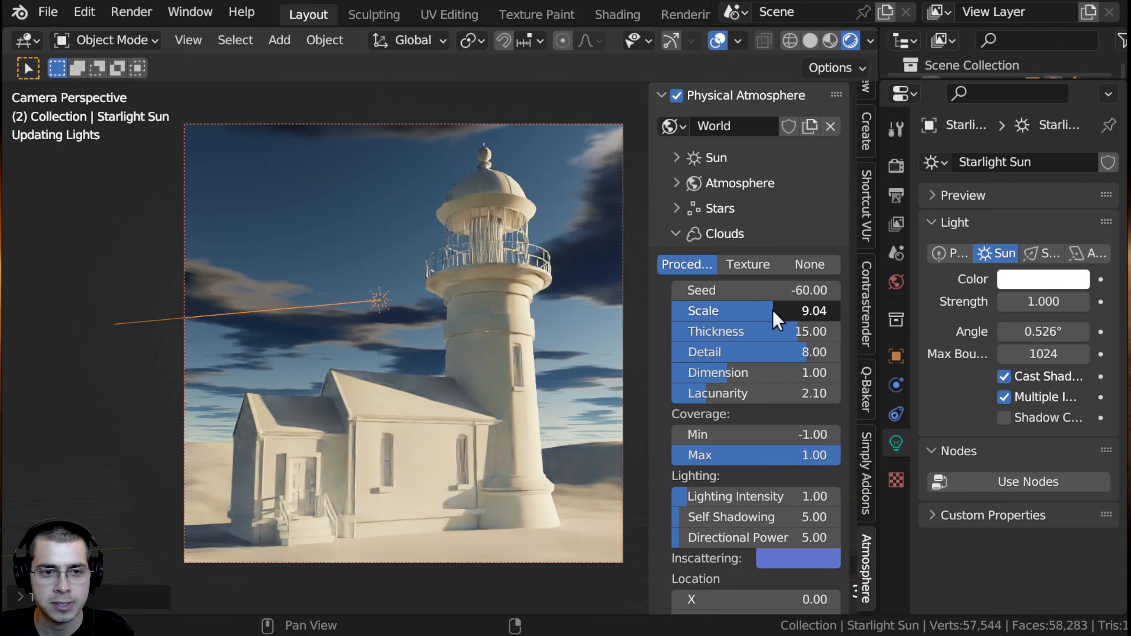
pyautogui.hotkey('ctrl', 'z')
pyautogui.click(720, 332)
pyautogui.write('7')
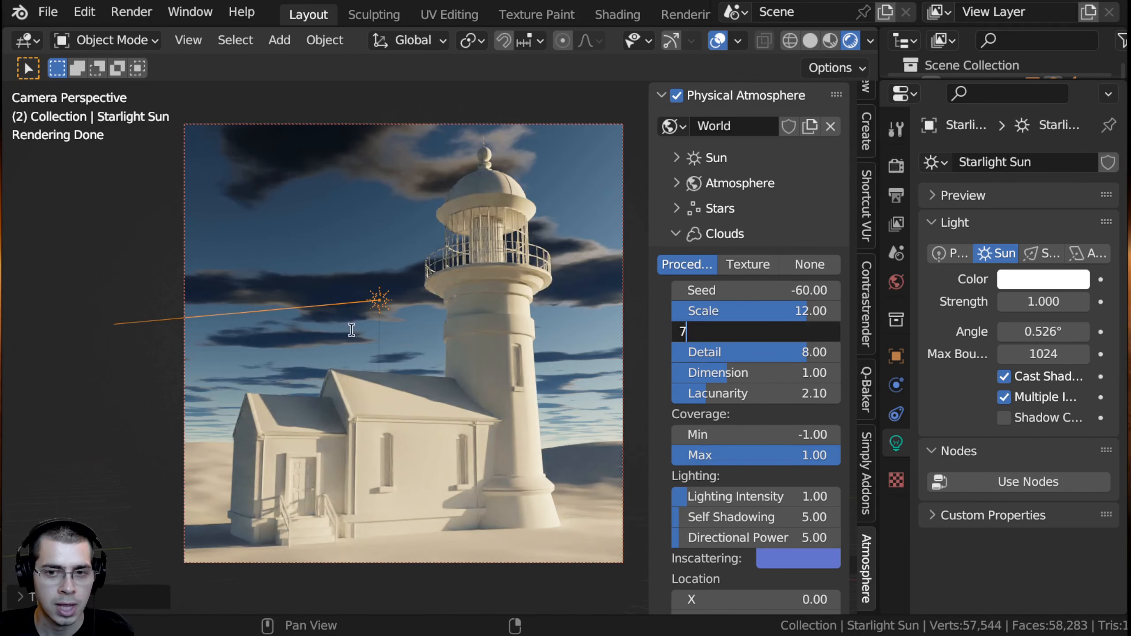
pyautogui.press('Return')
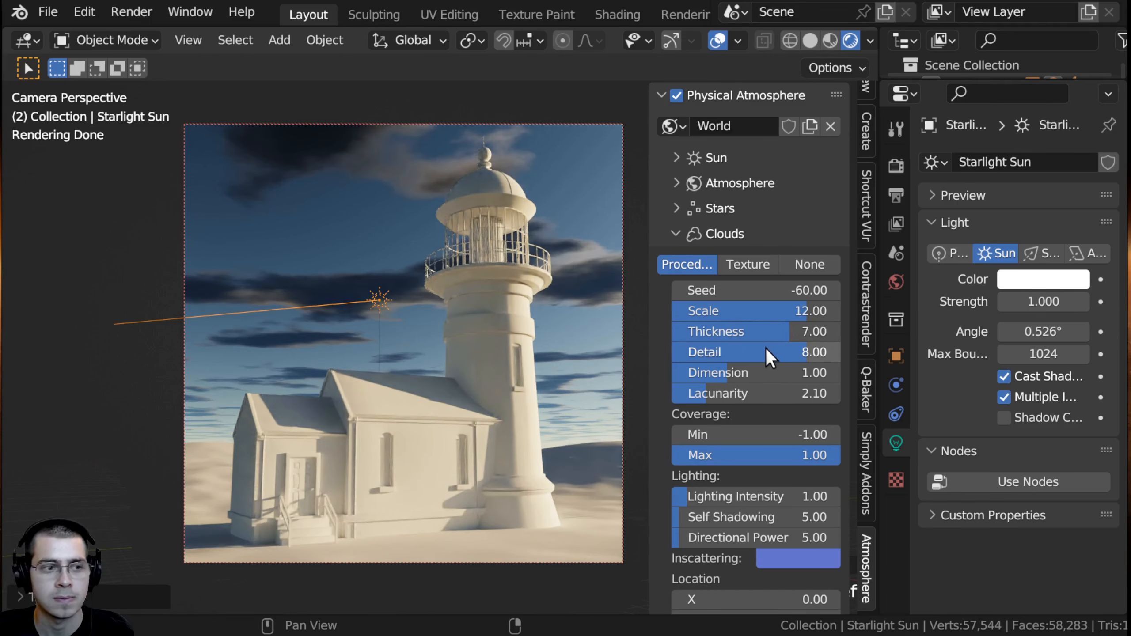
# Step: Refine the cloud pattern with Detail 10, Dimension 0.78 and Lacunarity 1.42
pyautogui.moveTo(765, 349); pyautogui.dragTo(804, 350)
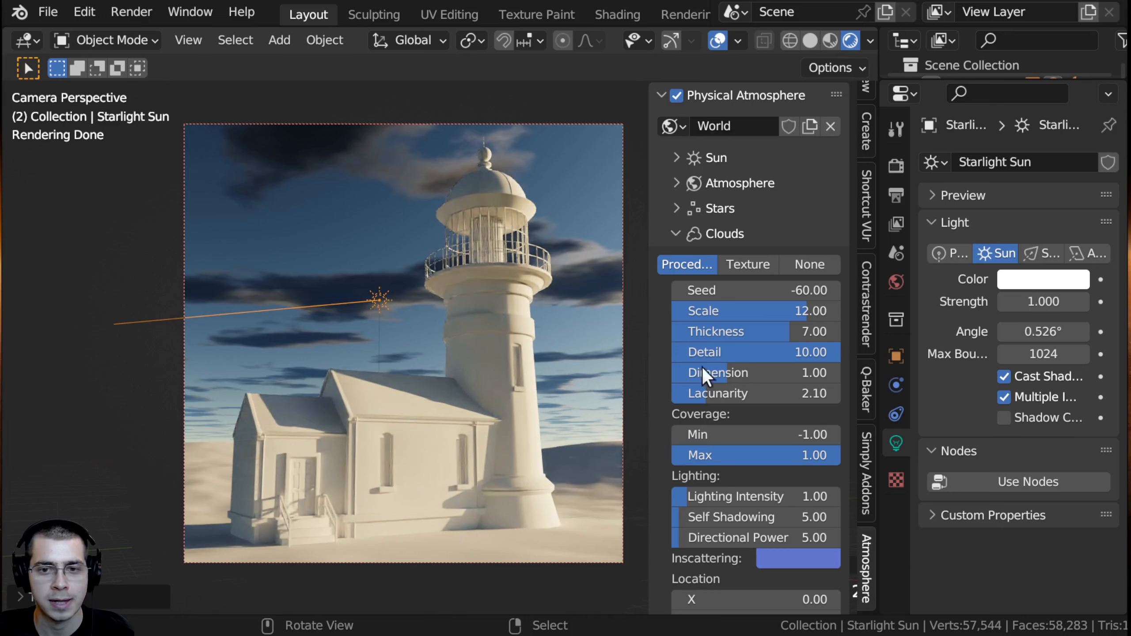
pyautogui.moveTo(741, 371); pyautogui.dragTo(695, 394)
pyautogui.scroll(-8, 730, 390)
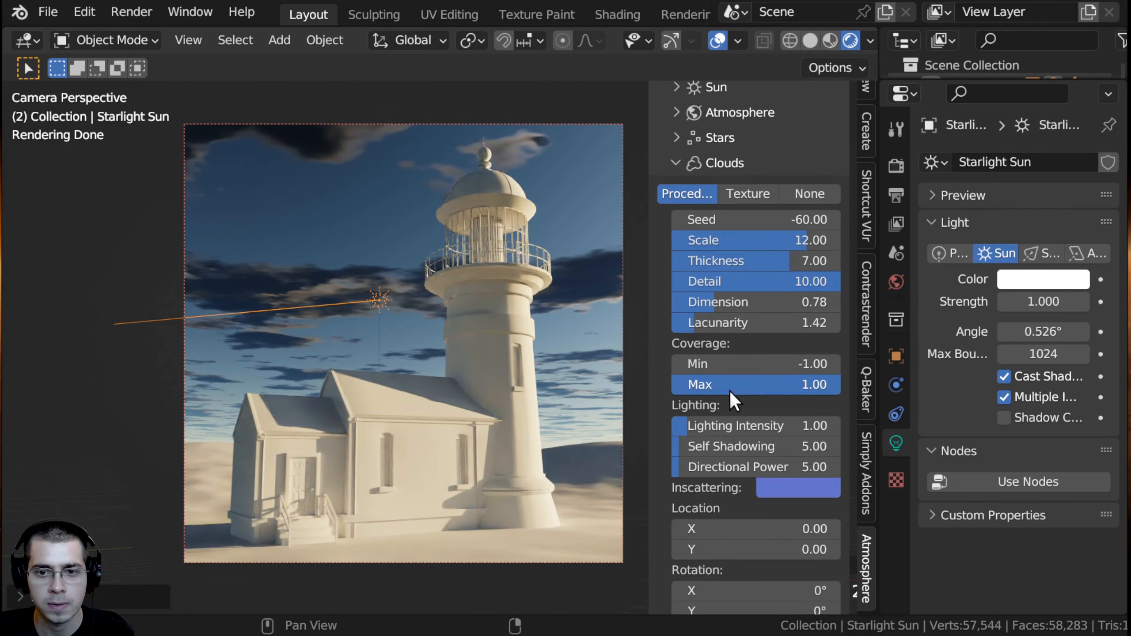
# Step: Raise the clouds' Lighting Intensity to 5
pyautogui.keyDown('shift'); pyautogui.moveTo(482, 266); pyautogui.dragTo(408, 274, button='middle'); pyautogui.keyUp('shift')
pyautogui.scroll(1, 407, 274)
pyautogui.keyDown('shift'); pyautogui.moveTo(254, 257); pyautogui.dragTo(278, 267, button='middle'); pyautogui.keyUp('shift')
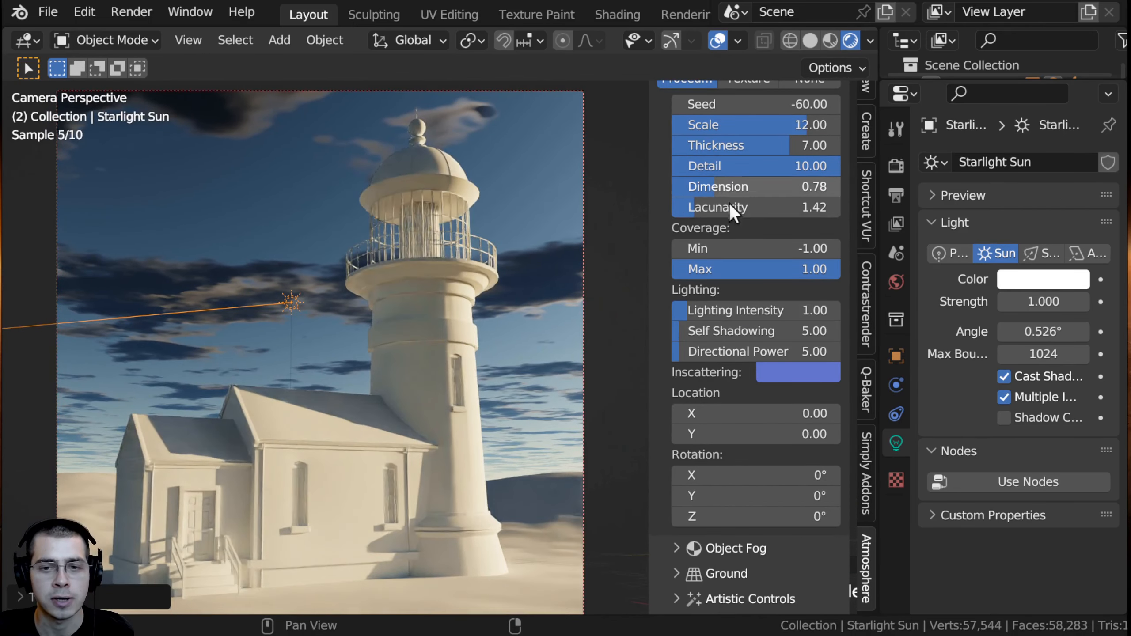
pyautogui.click(715, 311)
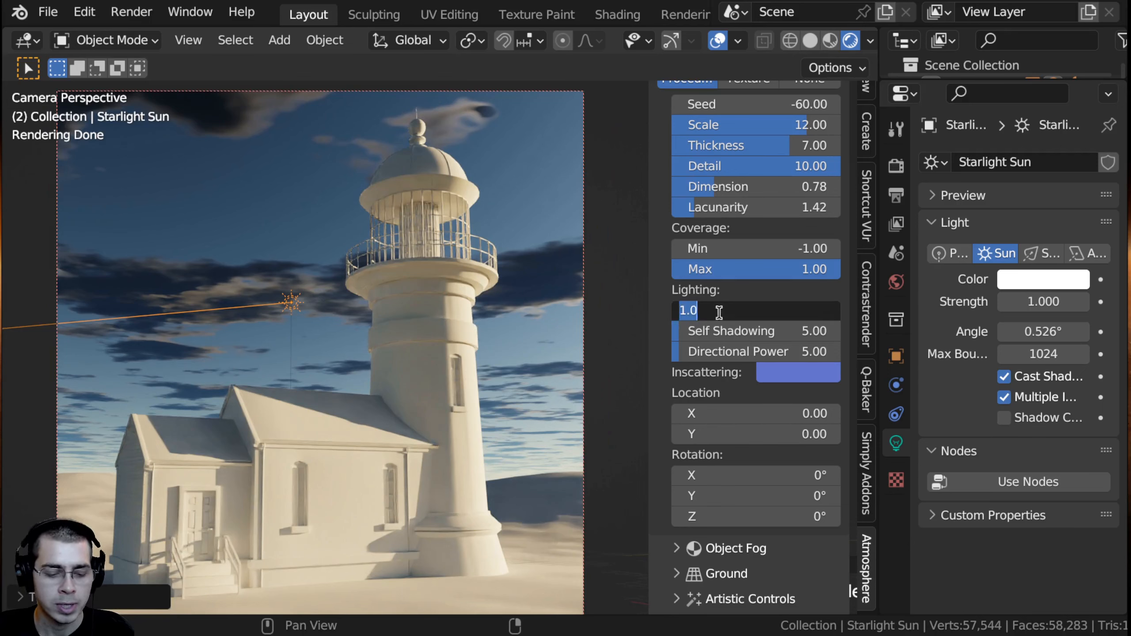
pyautogui.write('5')
pyautogui.press('Return')
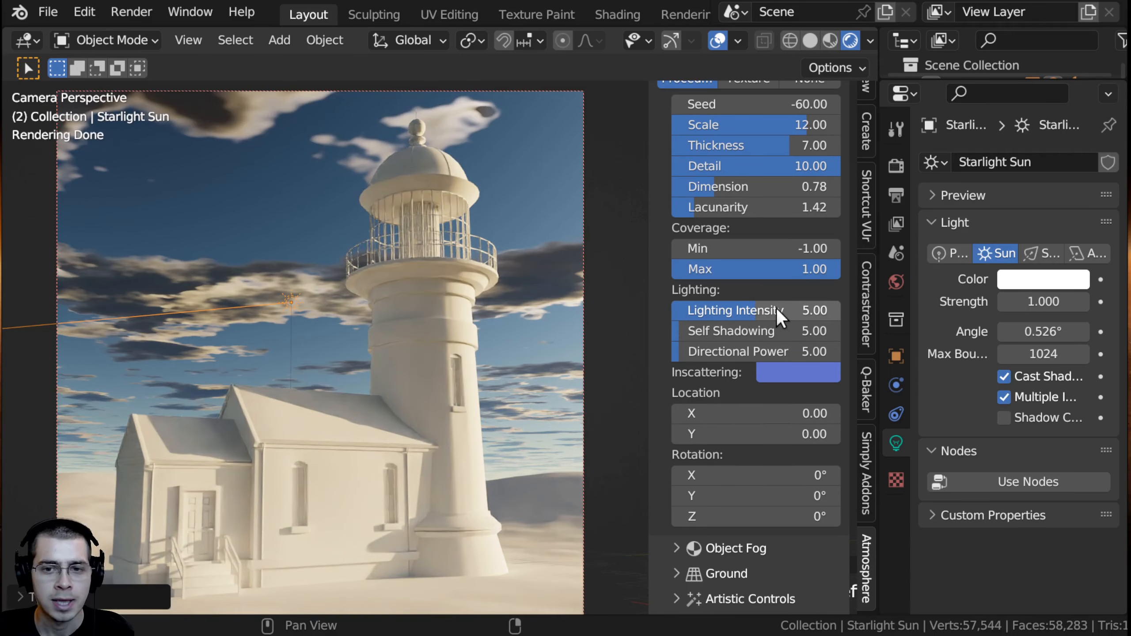
# Step: Inspect the clouds up close, set their Lacunarity to 2.01 and check the result over the whole camera frame
pyautogui.keyDown('shift'); pyautogui.moveTo(227, 311); pyautogui.dragTo(235, 321, button='middle'); pyautogui.keyUp('shift')
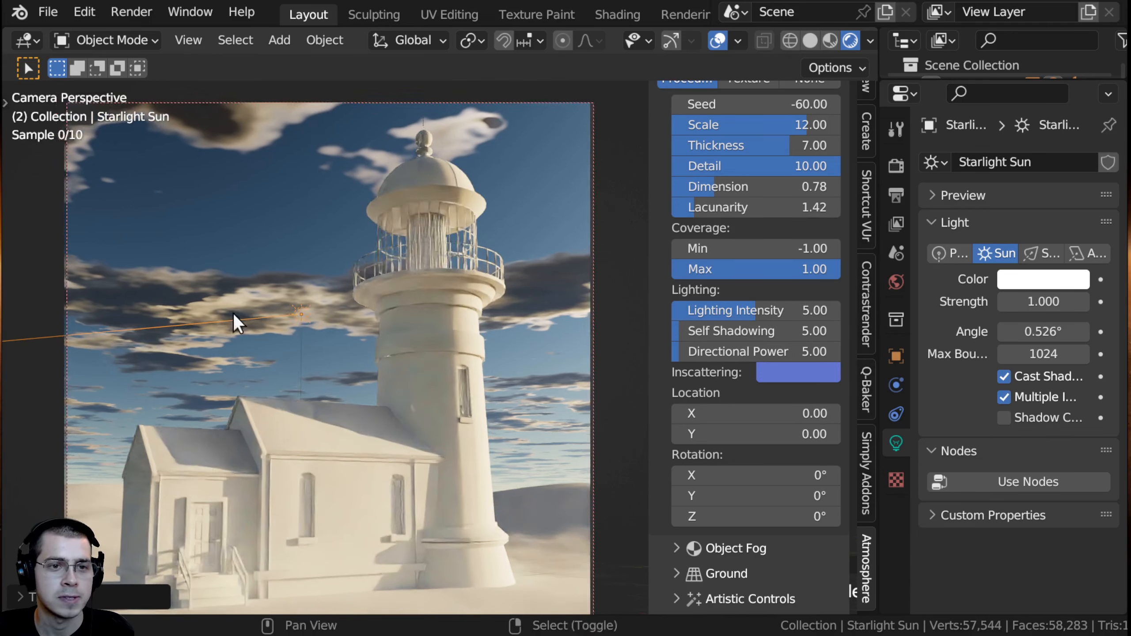
pyautogui.scroll(2, 775, 354)
pyautogui.scroll(8, 386, 352)
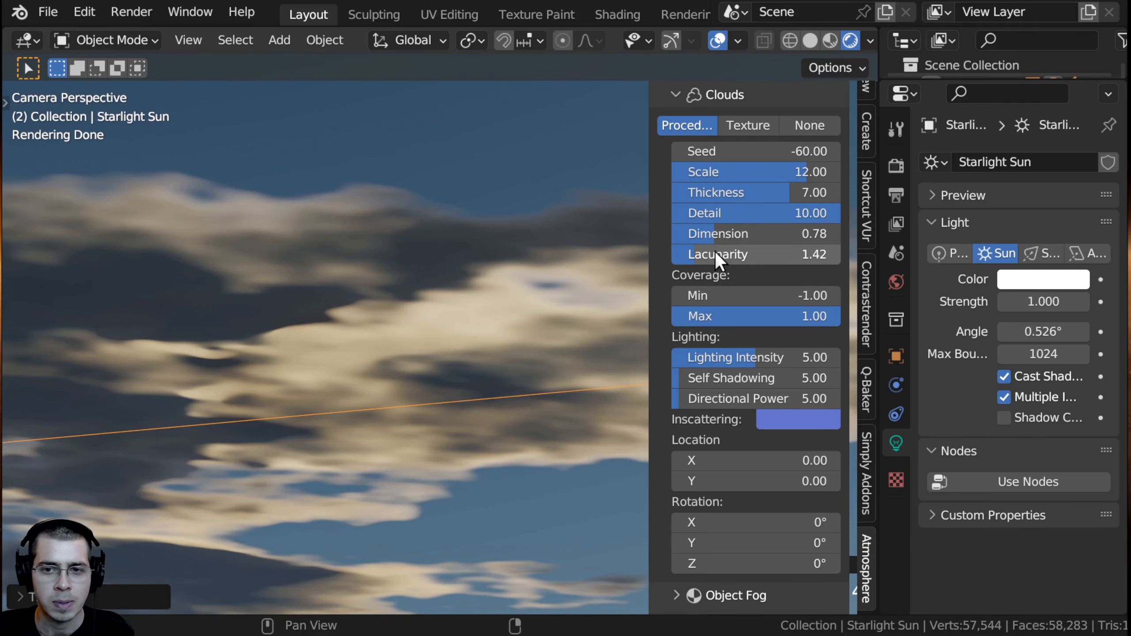
pyautogui.moveTo(715, 251); pyautogui.dragTo(733, 251)
pyautogui.scroll(-4, 393, 348)
pyautogui.scroll(4, 392, 348)
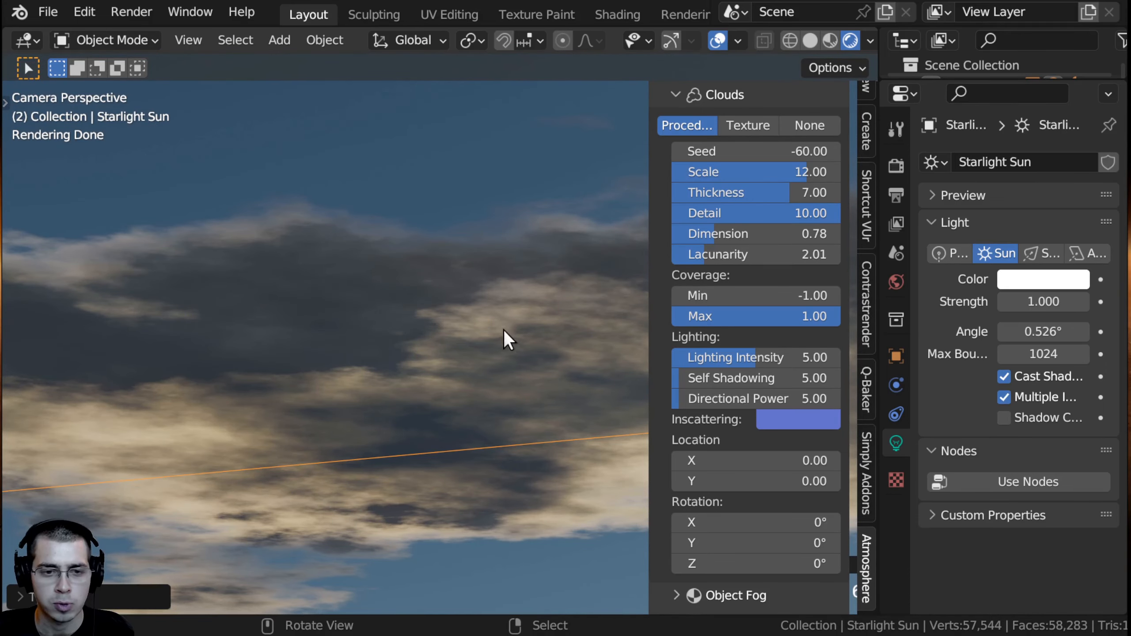
pyautogui.scroll(-3, 503, 329)
pyautogui.scroll(-4, 508, 350)
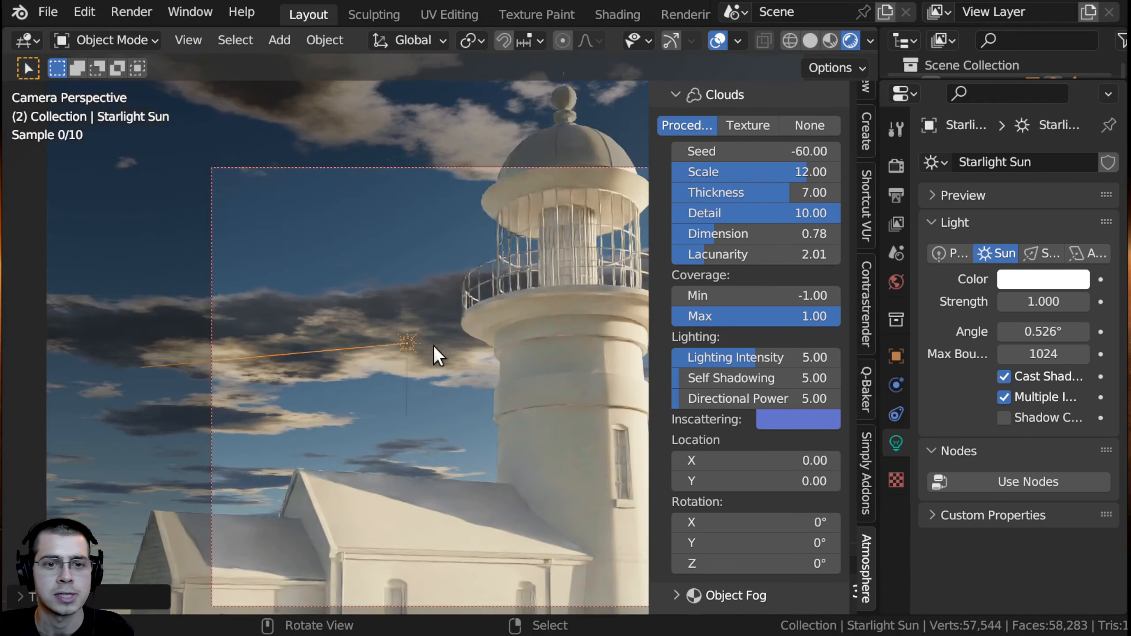
pyautogui.scroll(-4, 439, 356)
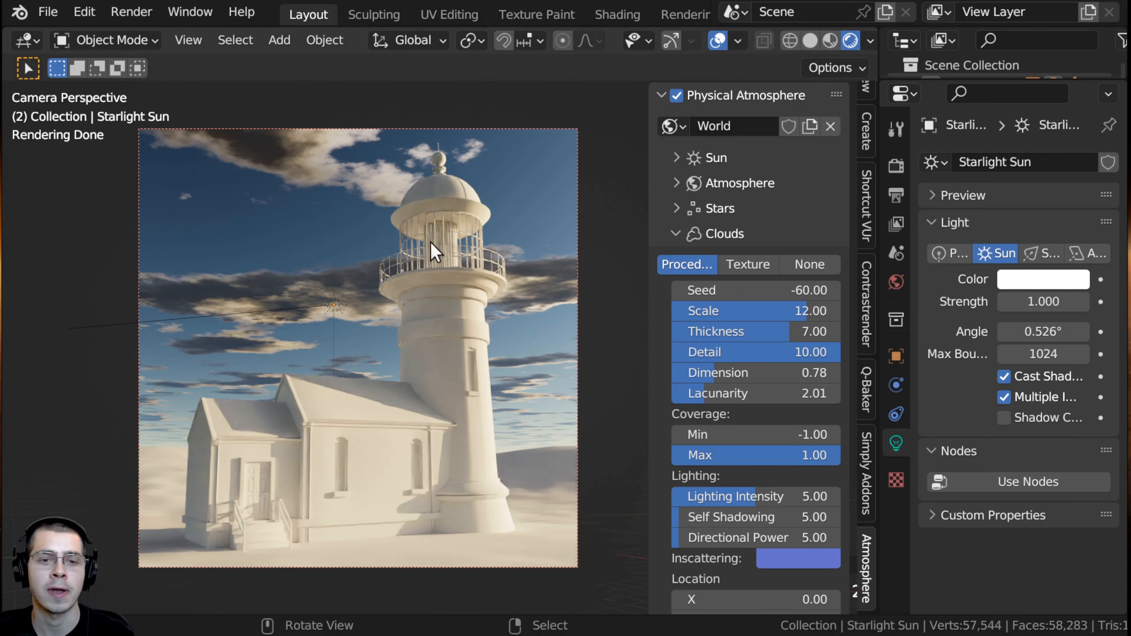
pyautogui.keyDown('shift'); pyautogui.moveTo(326, 211); pyautogui.dragTo(320, 204, button='middle'); pyautogui.keyUp('shift')
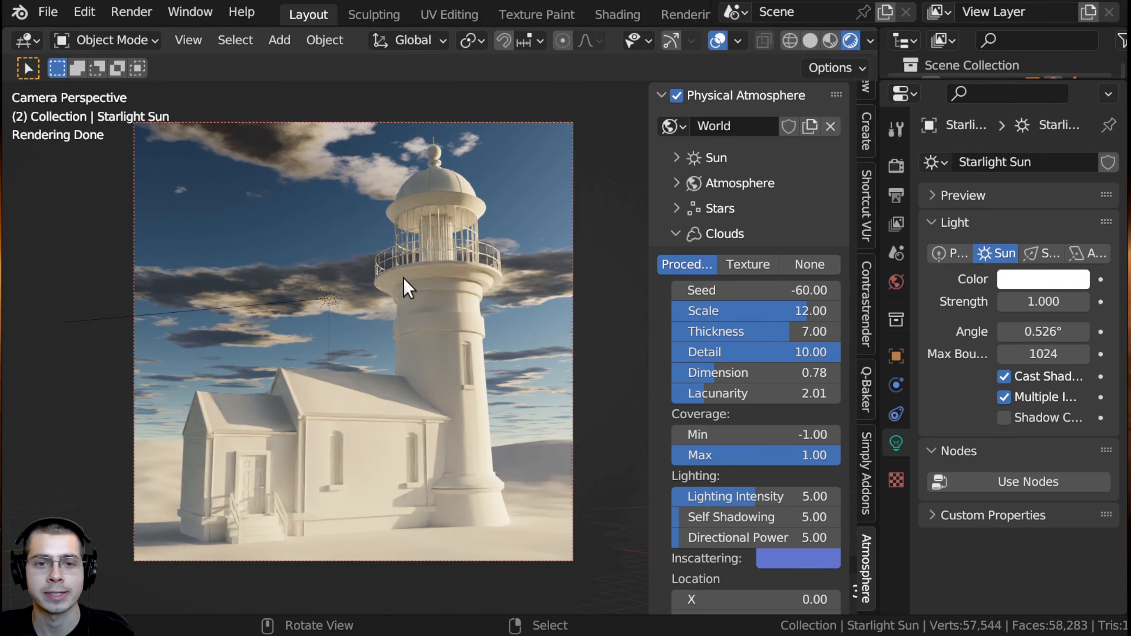
# Step: Hide the add-on sidebar and unlink the World data-block with the Physical Atmosphere from the scene
pyautogui.press('n')
pyautogui.press('n')
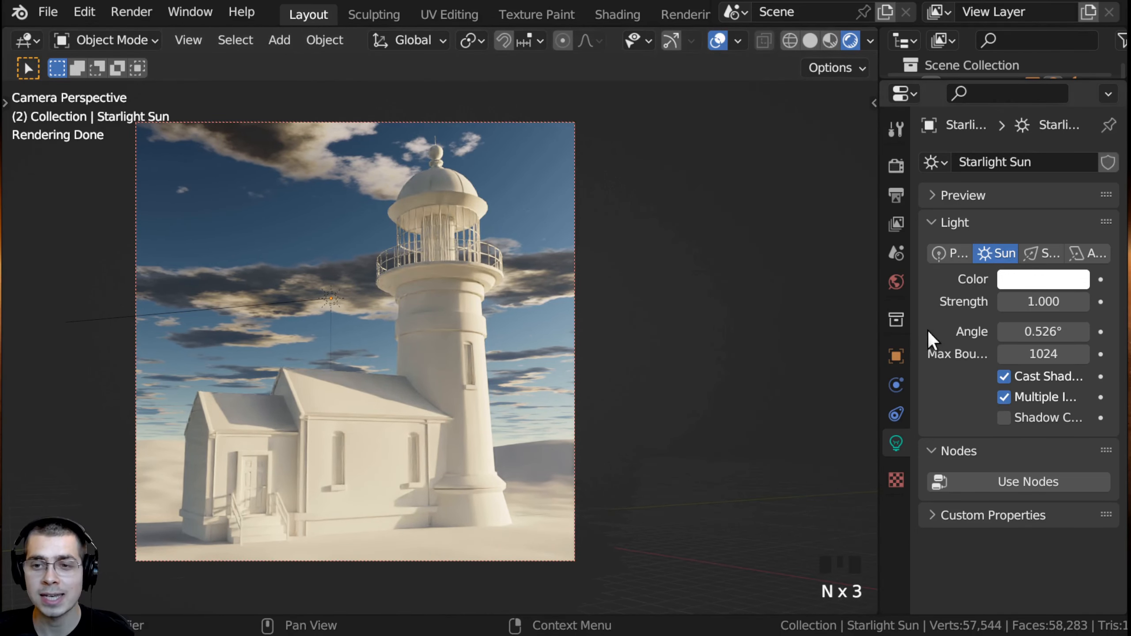
pyautogui.click(897, 282)
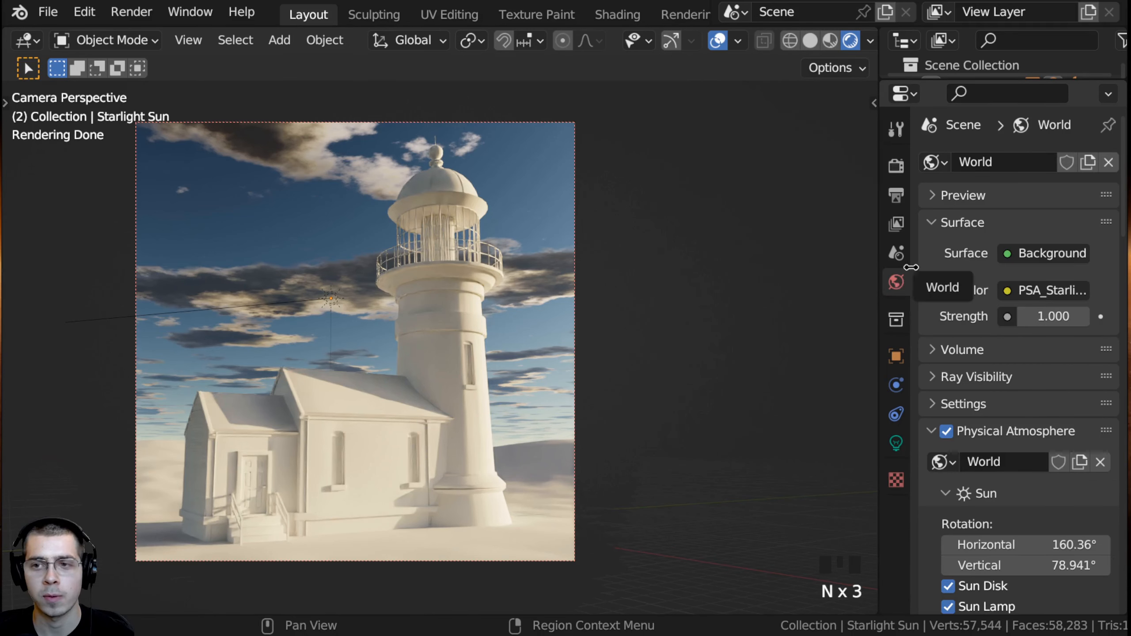
pyautogui.click(1109, 163)
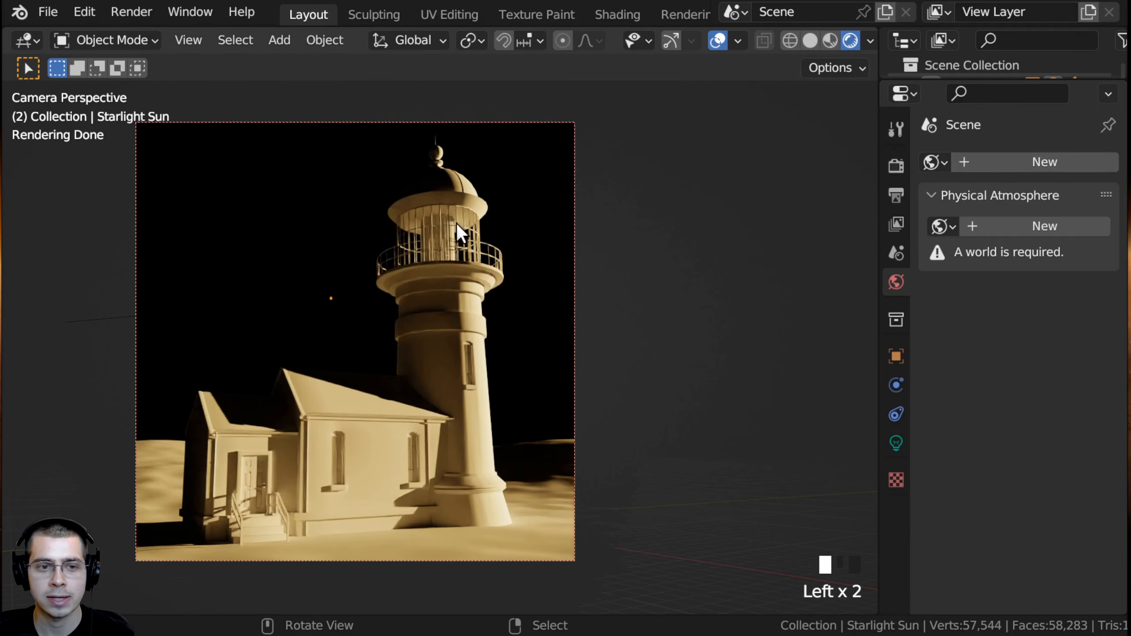
# Step: Delete the Starlight Sun lamp from the scene
pyautogui.rightClick(332, 297)
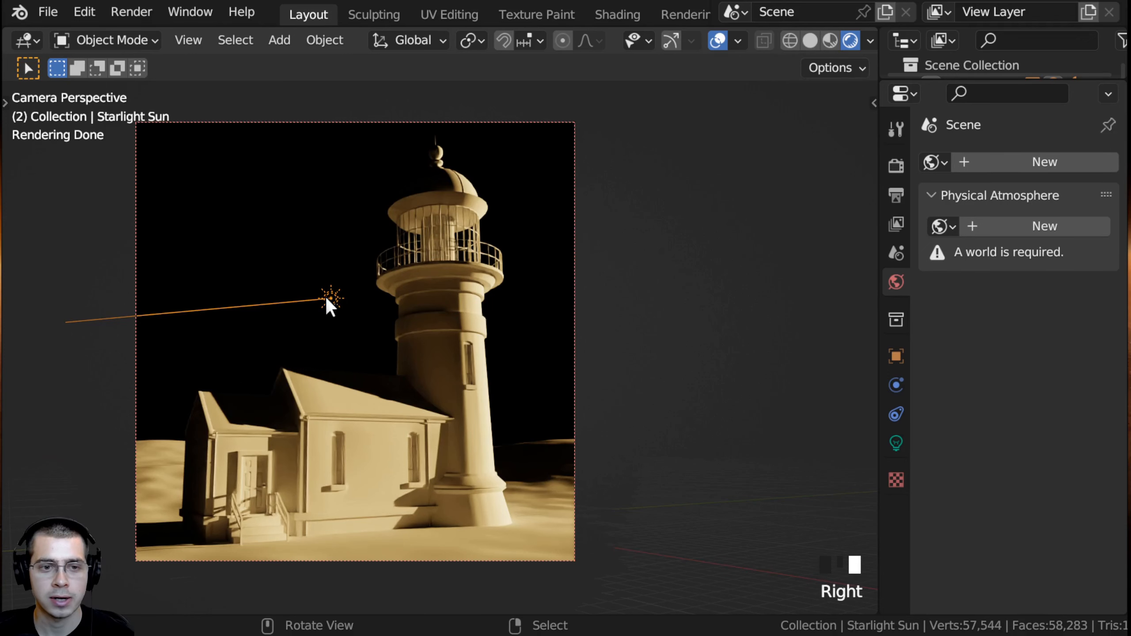
pyautogui.scroll(2, 323, 284)
pyautogui.keyDown('shift'); pyautogui.moveTo(323, 284); pyautogui.dragTo(336, 279, button='middle'); pyautogui.keyUp('shift')
pyautogui.press('x')
pyautogui.click(310, 256)
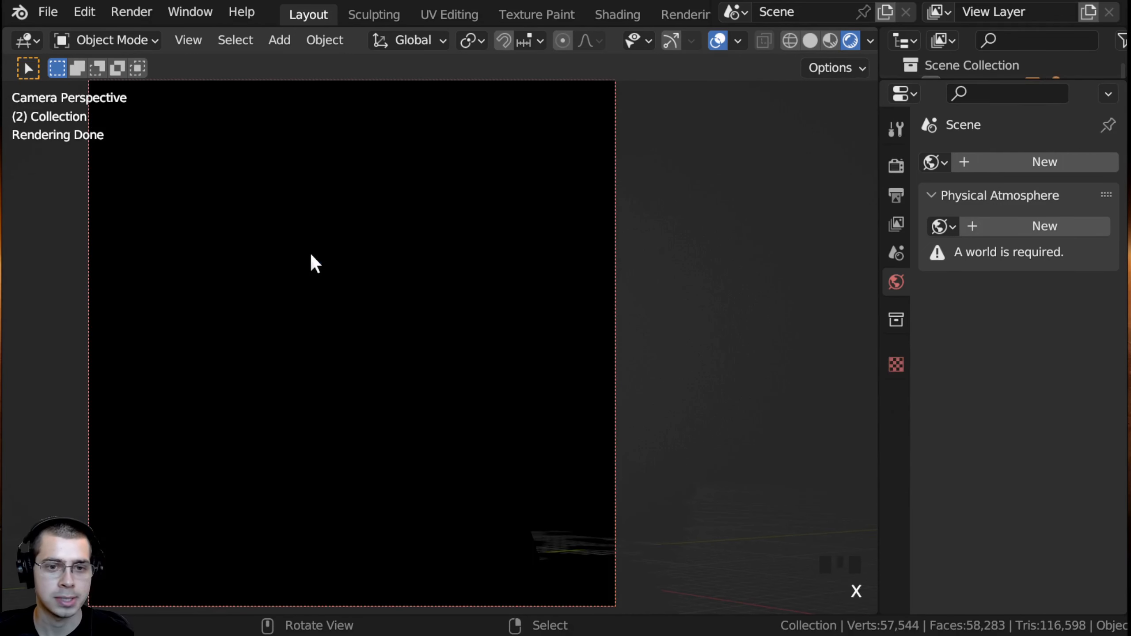
# Step: Create a new World for the scene and use an Environment Texture as its background color
pyautogui.keyDown('shift'); pyautogui.moveTo(460, 230); pyautogui.dragTo(498, 230, button='middle'); pyautogui.keyUp('shift')
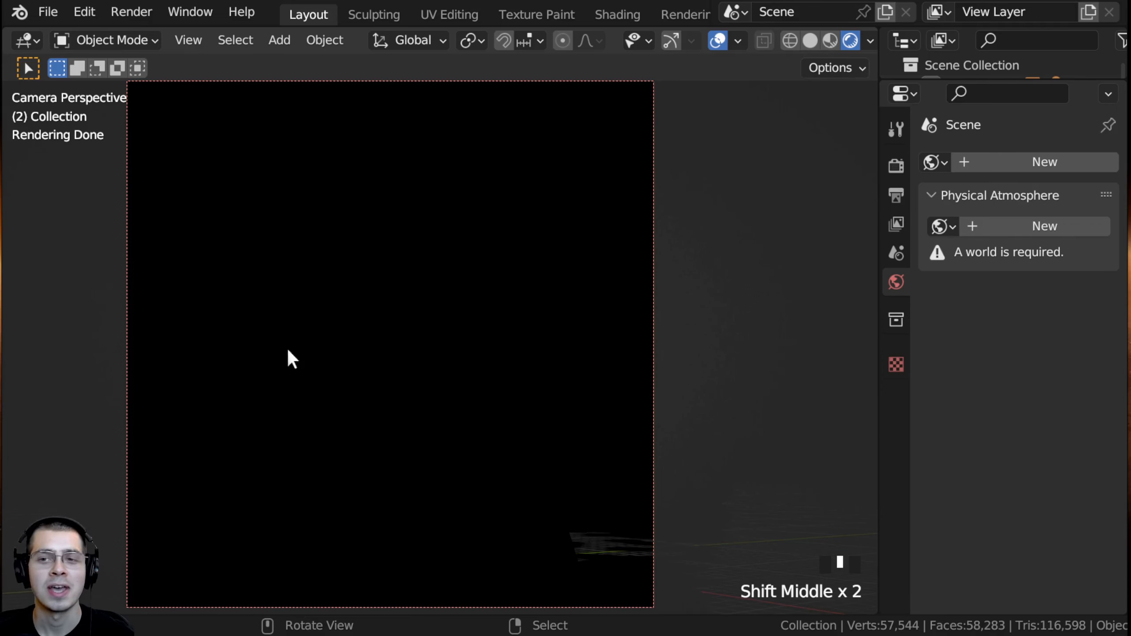
pyautogui.keyDown('shift'); pyautogui.moveTo(471, 214); pyautogui.dragTo(604, 225, button='middle'); pyautogui.keyUp('shift')
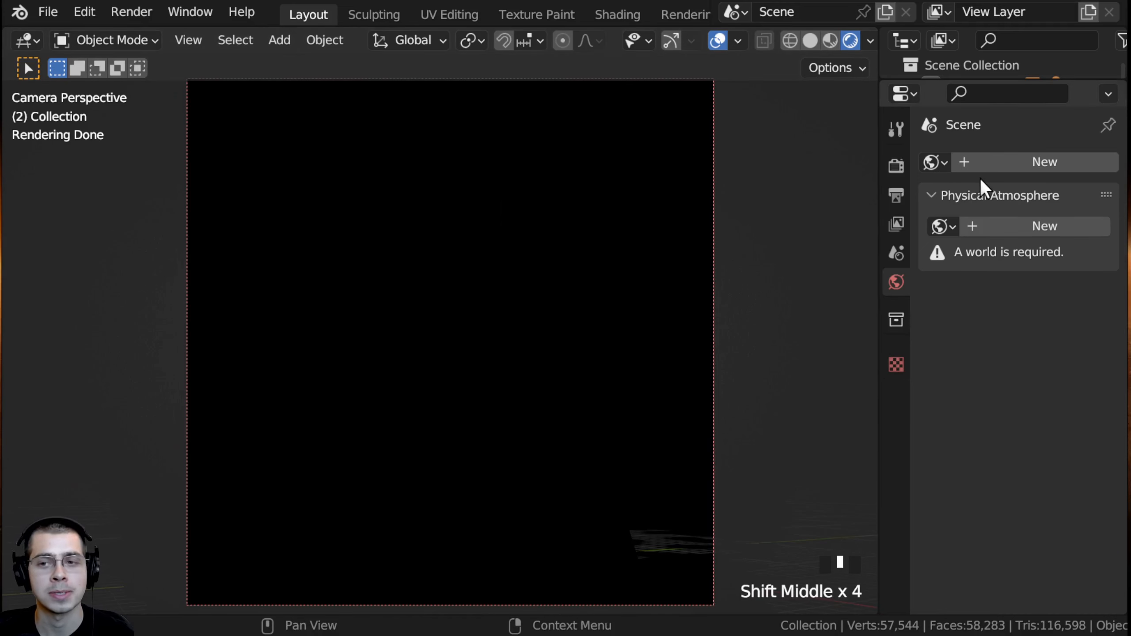
pyautogui.click(1012, 166)
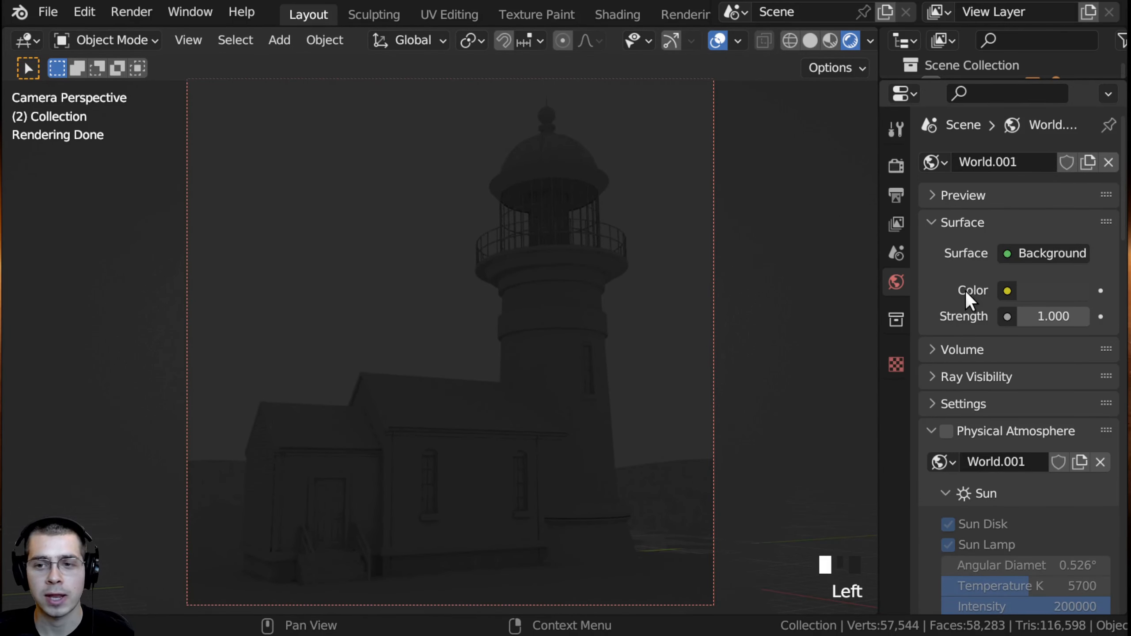
pyautogui.click(1008, 290)
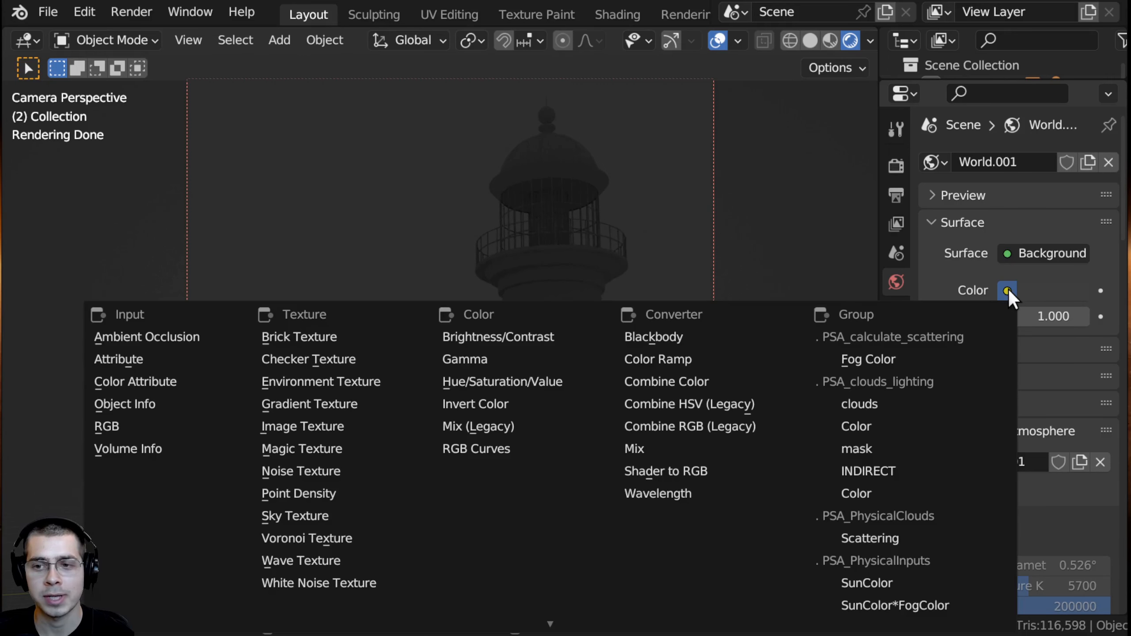
pyautogui.click(325, 386)
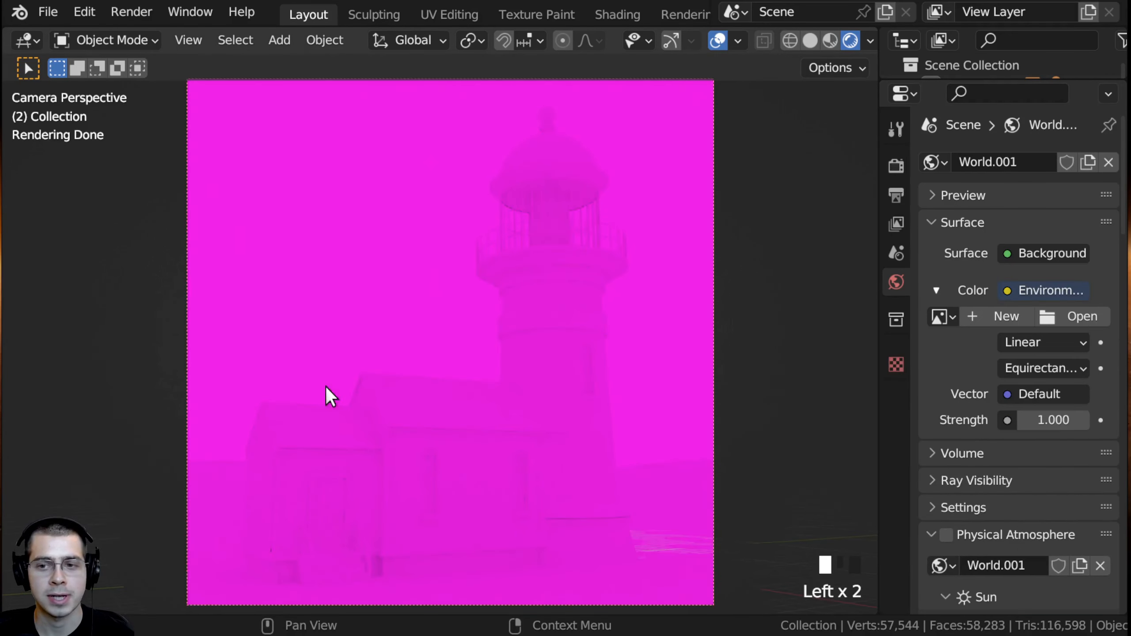
# Step: Load fouriesburg_mountain_lookout_8k.hdr from the textures/HDRI folder as the environment image
pyautogui.click(1071, 315)
pyautogui.click(338, 161)
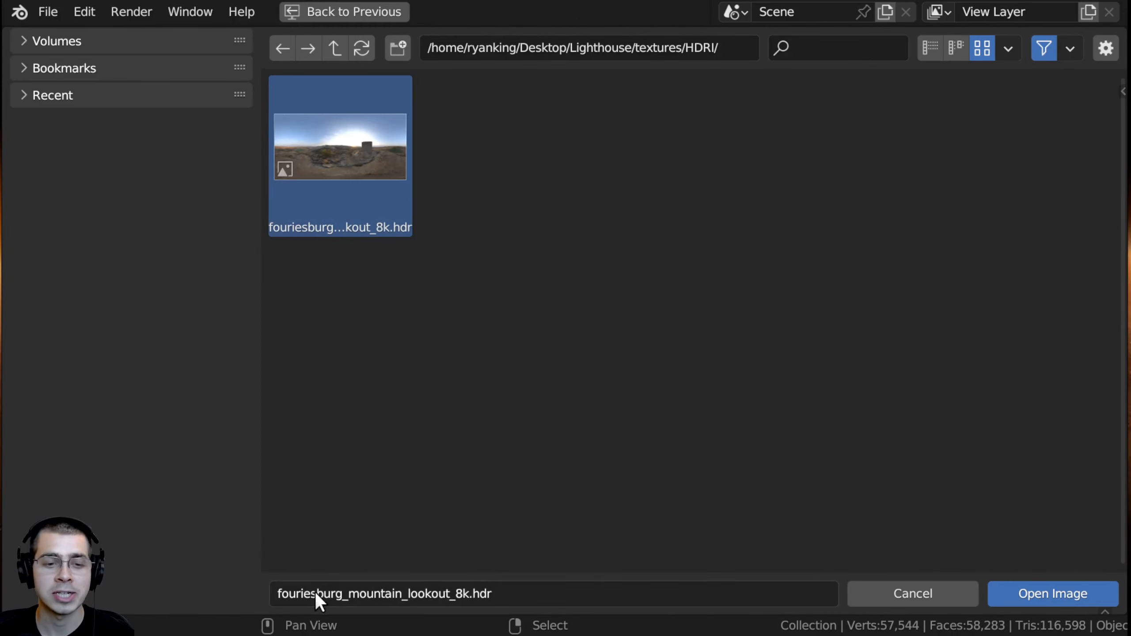
pyautogui.click(428, 598)
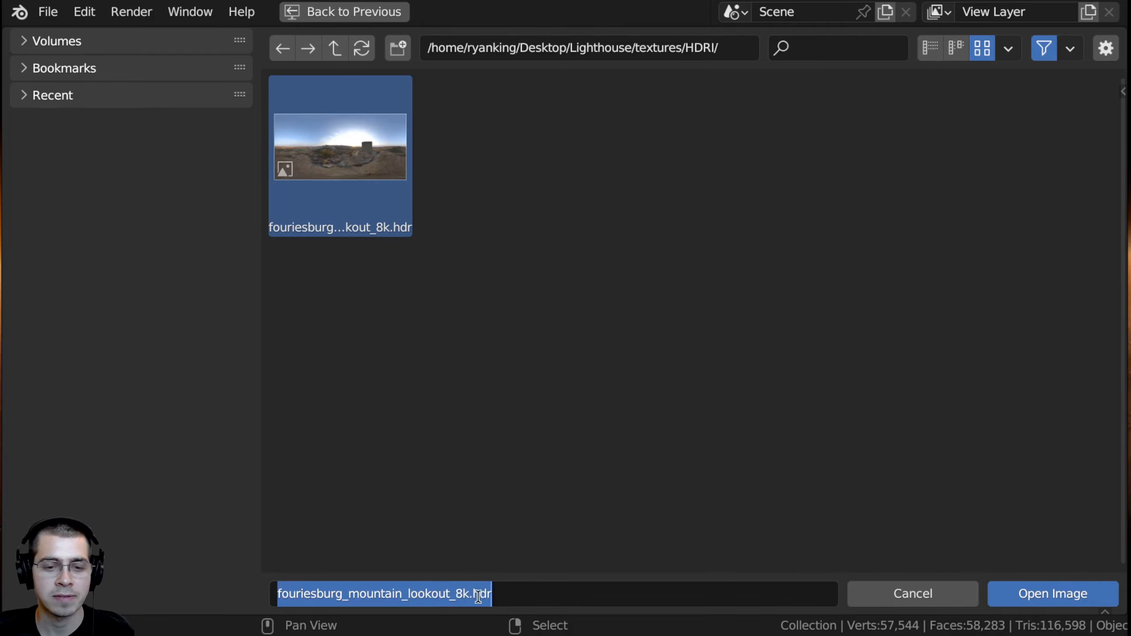
pyautogui.click(518, 594)
pyautogui.moveTo(518, 594); pyautogui.dragTo(471, 591)
pyautogui.click(508, 590)
pyautogui.click(510, 598)
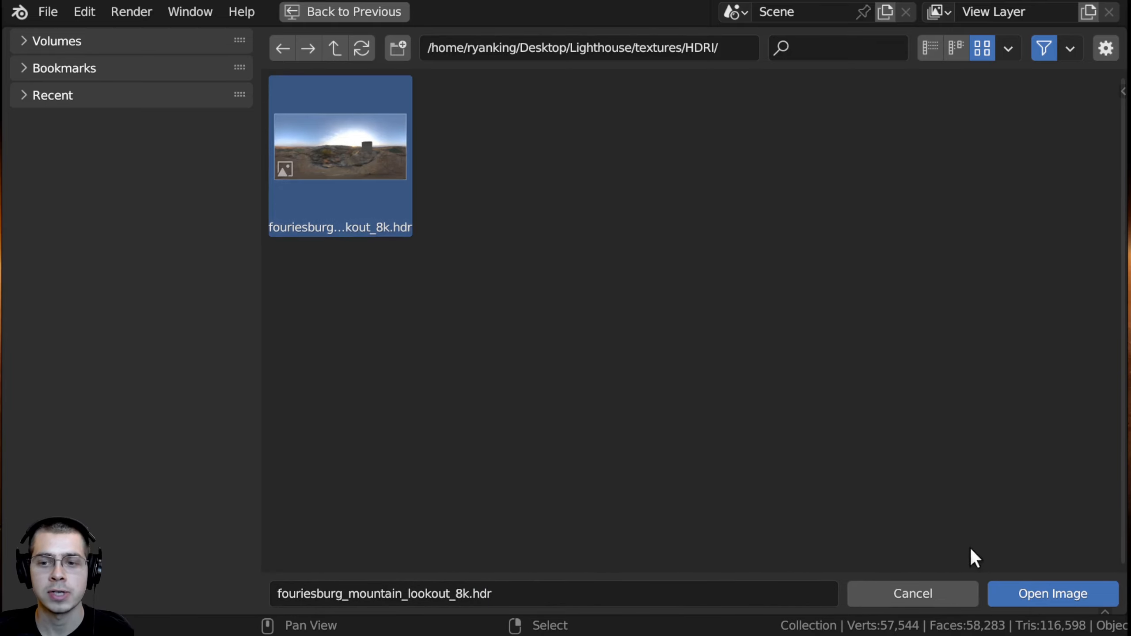
pyautogui.click(1034, 587)
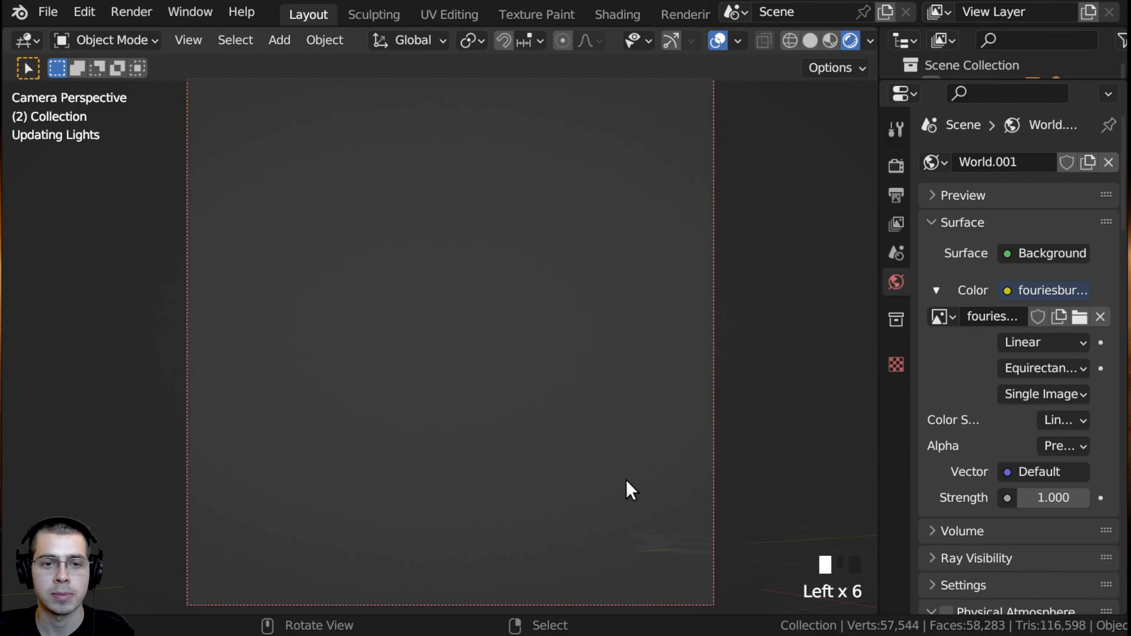
# Step: Examine the HDRI surroundings and lighting around the lighthouse from several angles, ending in the camera view
pyautogui.scroll(-1, 540, 374)
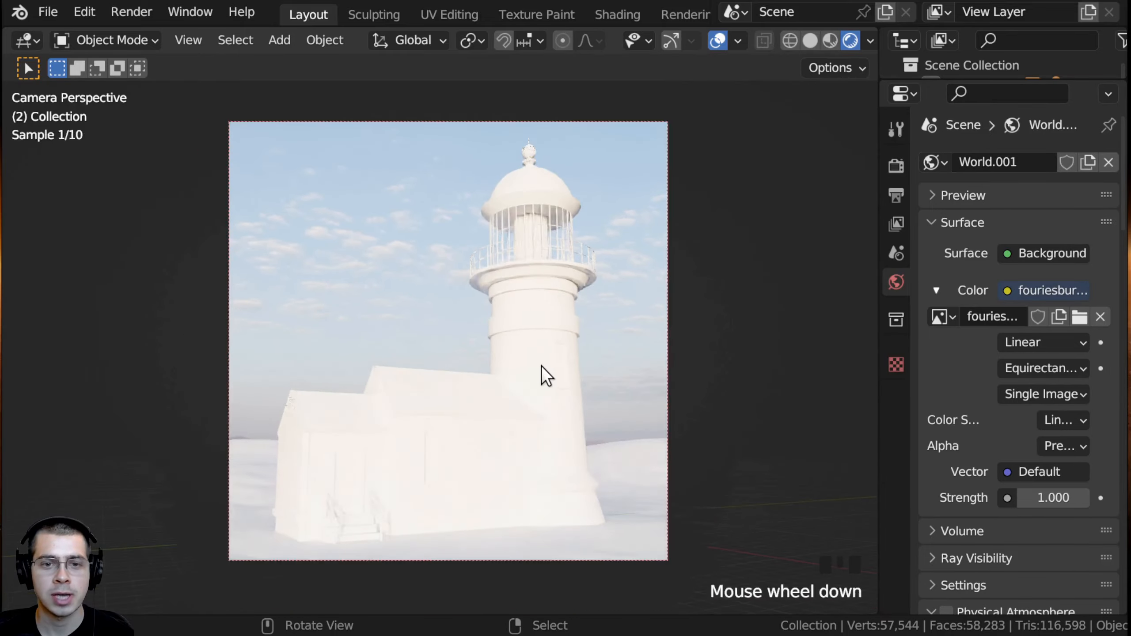
pyautogui.moveTo(540, 374); pyautogui.dragTo(537, 102, button='middle')
pyautogui.scroll(2, 570, 346)
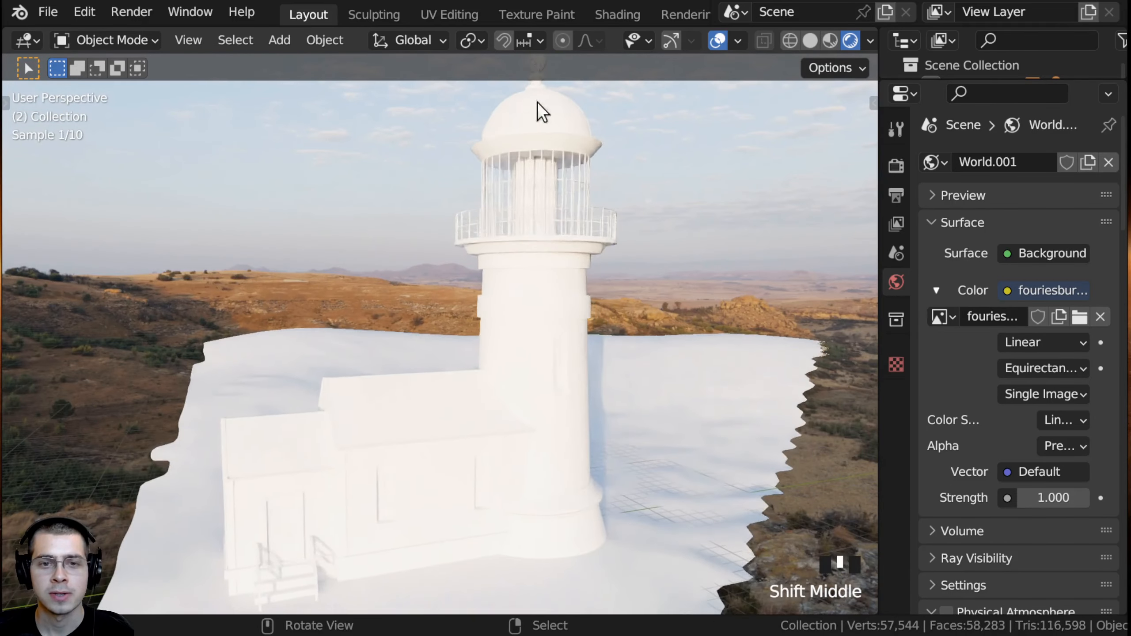
pyautogui.moveTo(431, 501); pyautogui.dragTo(422, 299, button='middle')
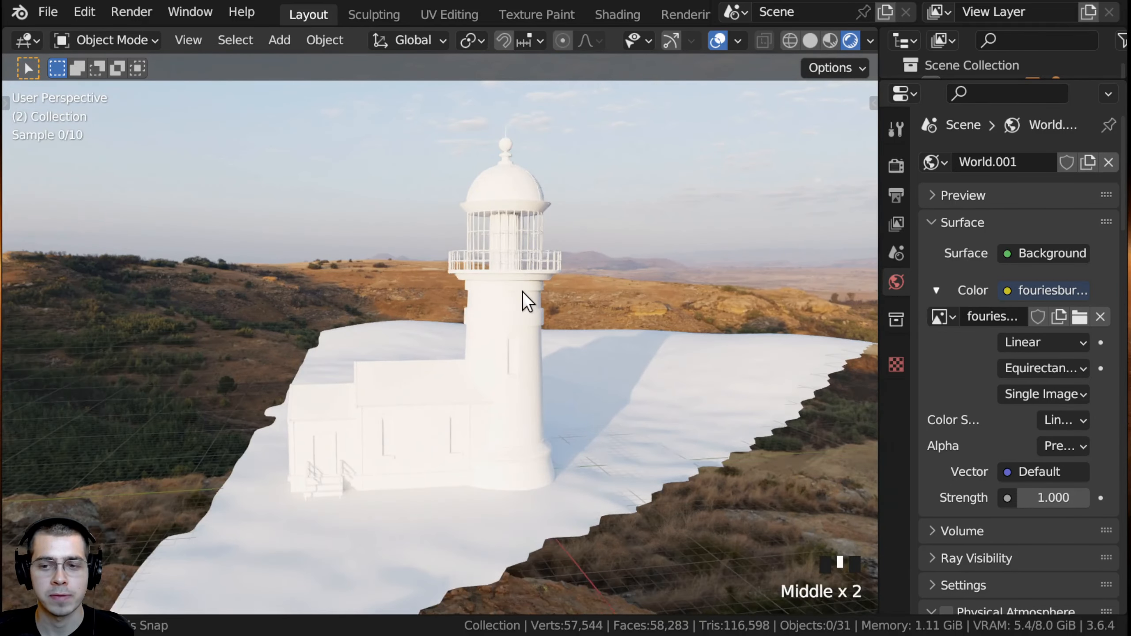
pyautogui.moveTo(525, 298); pyautogui.dragTo(524, 293, button='middle')
pyautogui.press('KP_0')
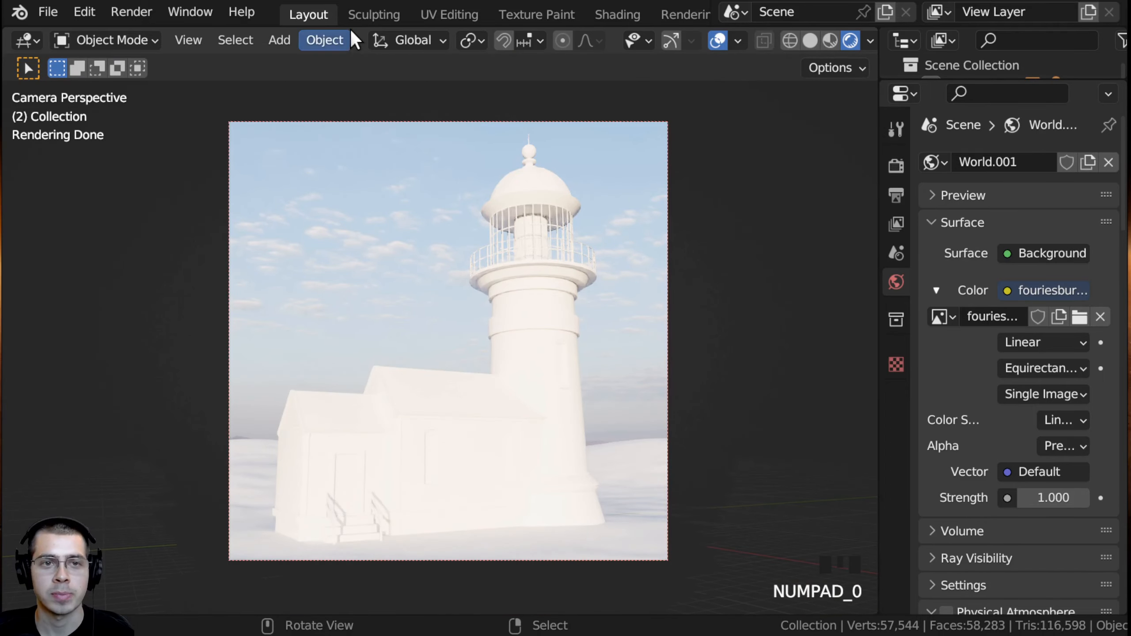
# Step: Switch to the Shading workspace, show the World shader nodes and widen the node editor
pyautogui.click(617, 6)
pyautogui.scroll(-13, 369, 229)
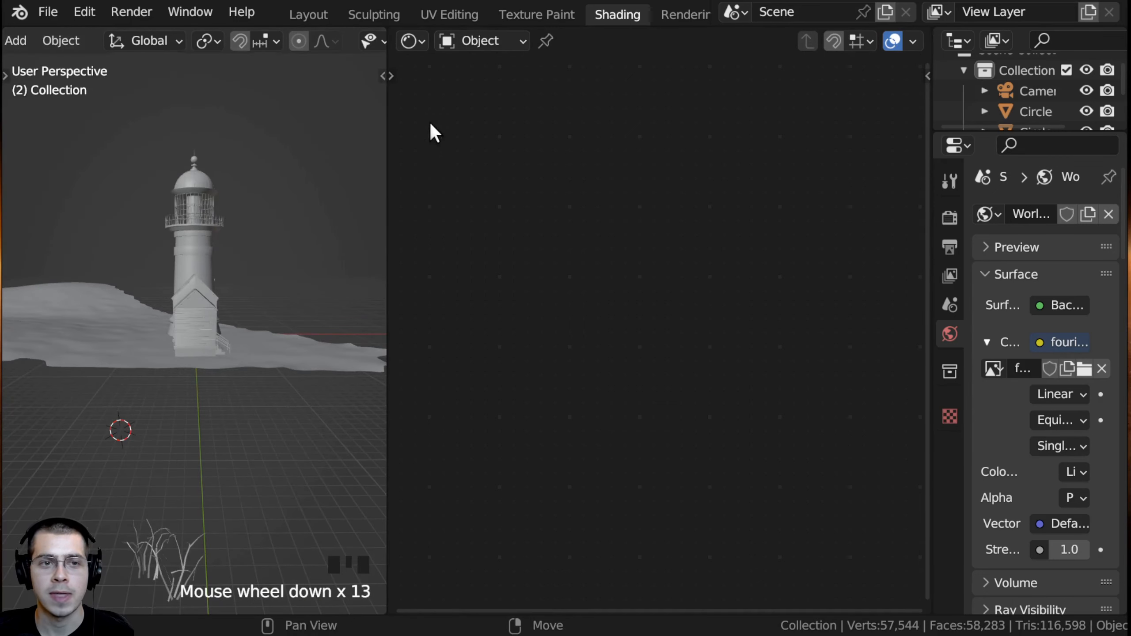
pyautogui.click(488, 40)
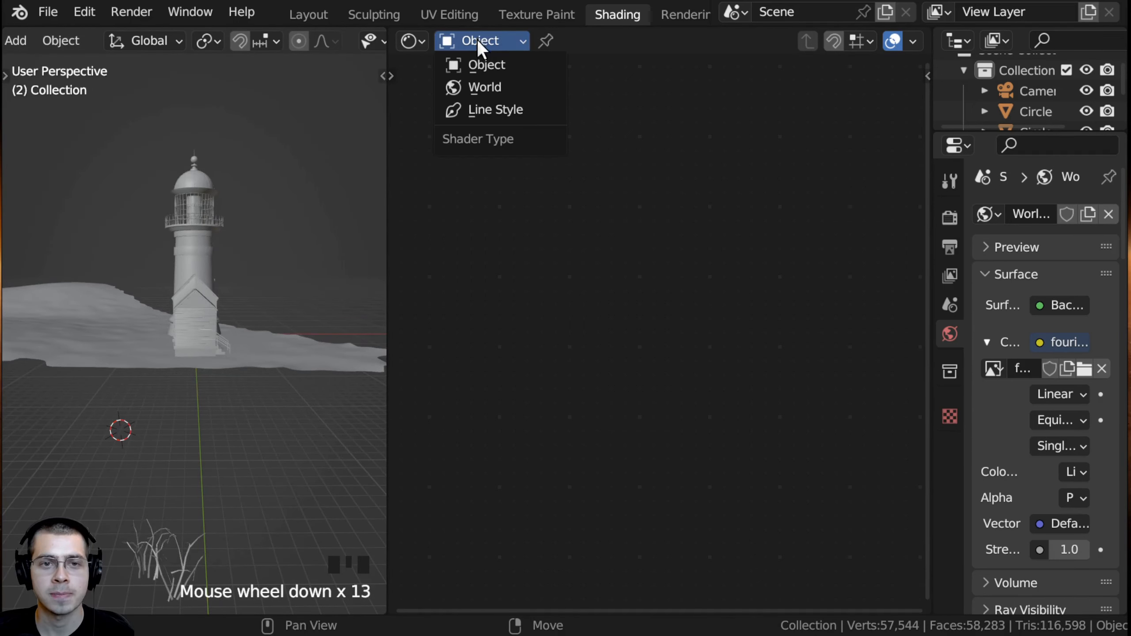
pyautogui.click(470, 87)
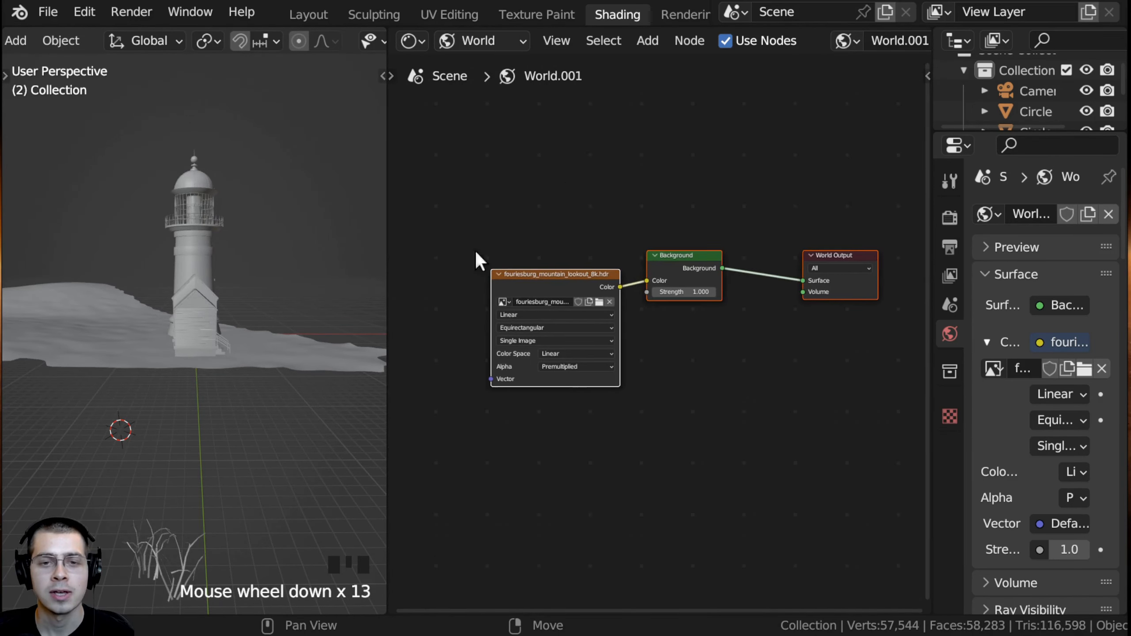
pyautogui.moveTo(929, 353); pyautogui.dragTo(1034, 352)
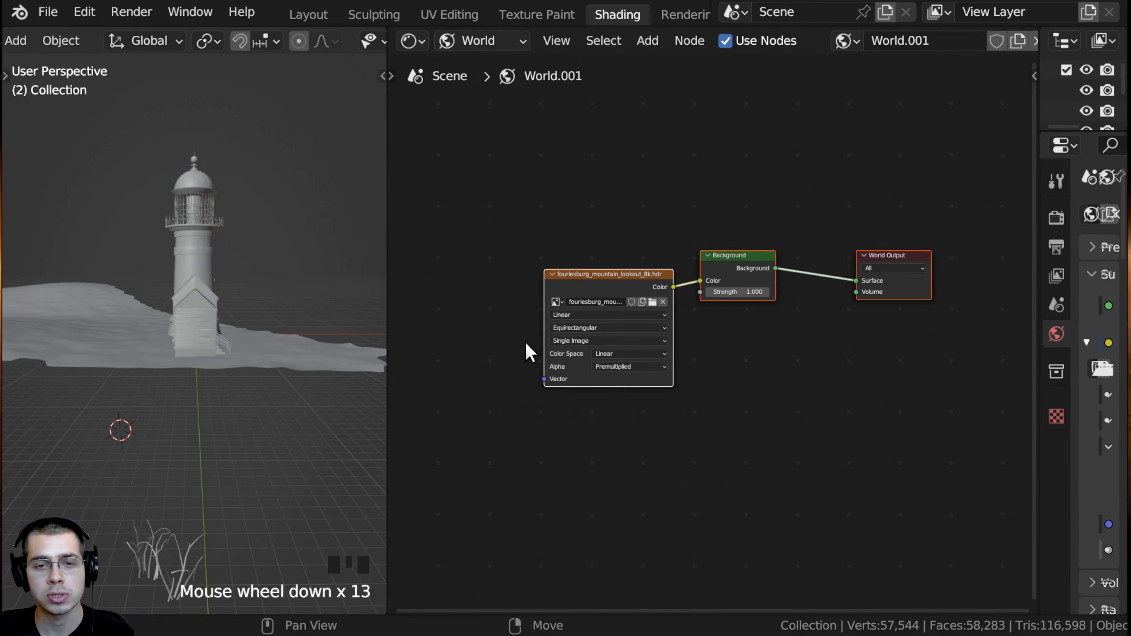
# Step: Show the small 3D viewport through the camera in Rendered shading, with the whole frame fitted
pyautogui.moveTo(263, 386); pyautogui.dragTo(269, 387, button='middle')
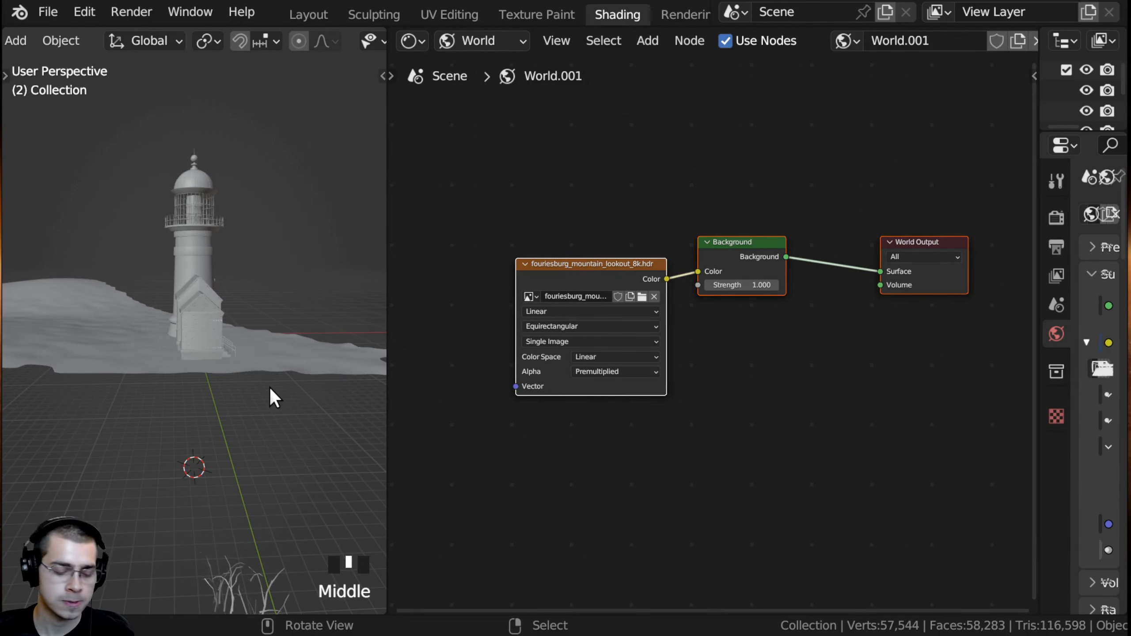
pyautogui.press('KP_0')
pyautogui.press('z')
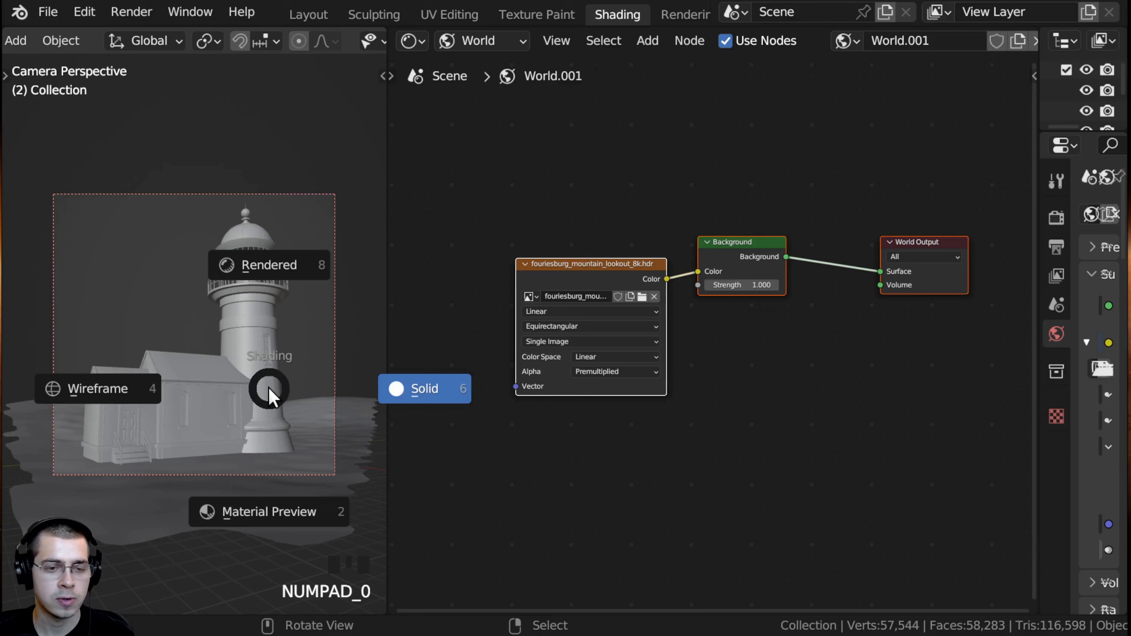
pyautogui.click(283, 285)
pyautogui.scroll(1, 288, 297)
pyautogui.scroll(1, 191, 312)
pyautogui.press('z')
pyautogui.click(191, 200)
pyautogui.keyDown('shift'); pyautogui.moveTo(191, 201); pyautogui.dragTo(202, 213, button='middle'); pyautogui.keyUp('shift')
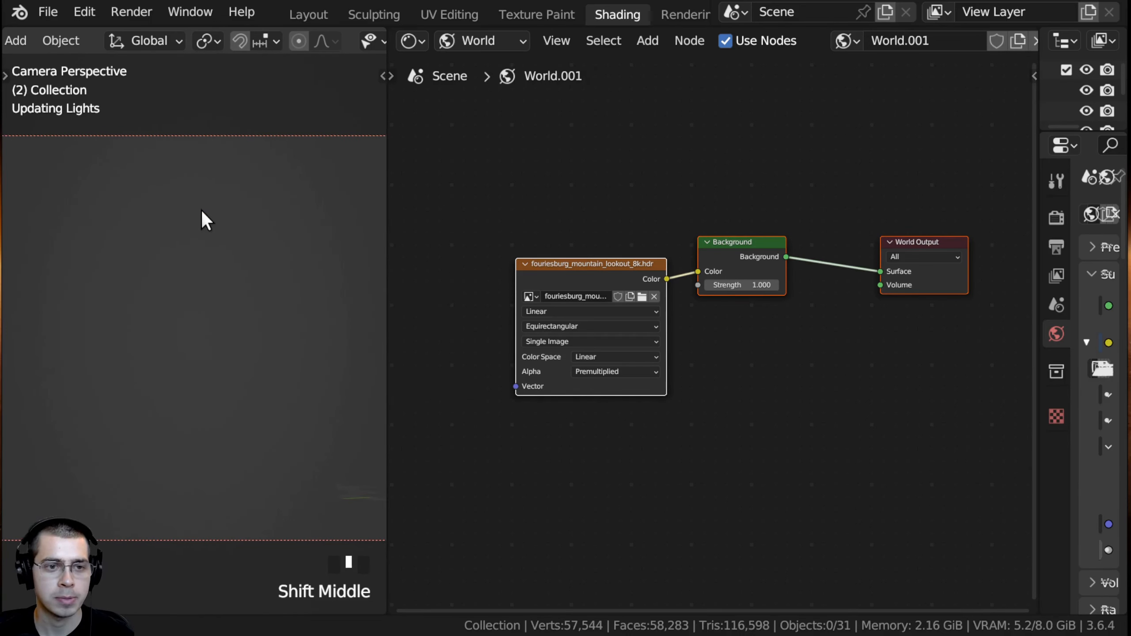
pyautogui.scroll(-1, 220, 224)
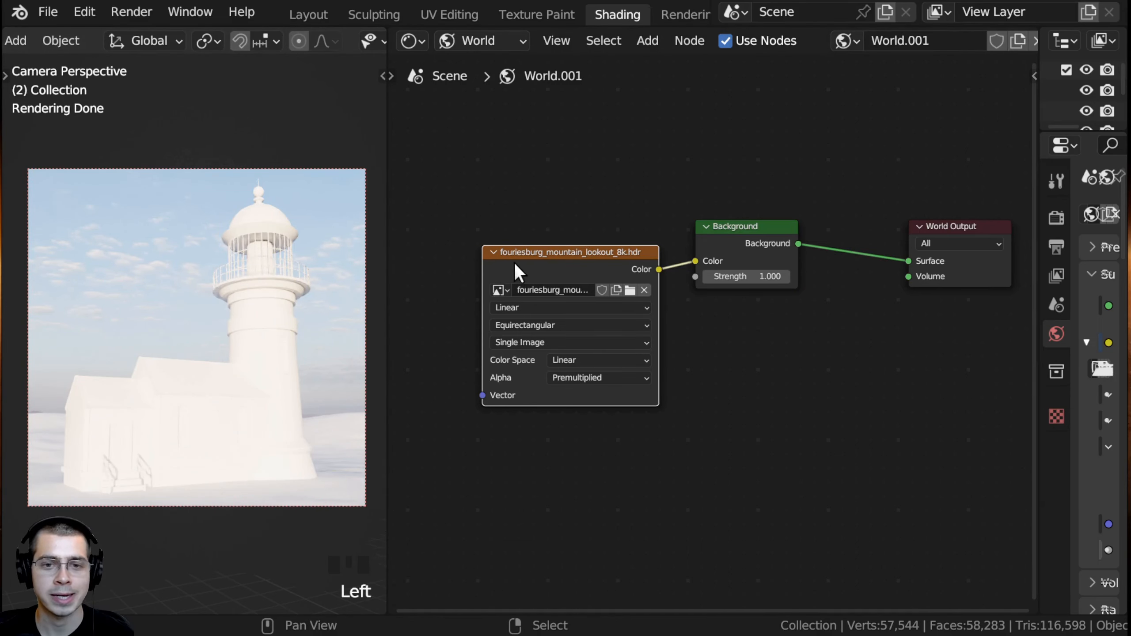
# Step: Add Mapping and Texture Coordinate nodes in front of the HDRI environment texture node
pyautogui.moveTo(515, 261); pyautogui.dragTo(688, 213)
pyautogui.scroll(2, 643, 255)
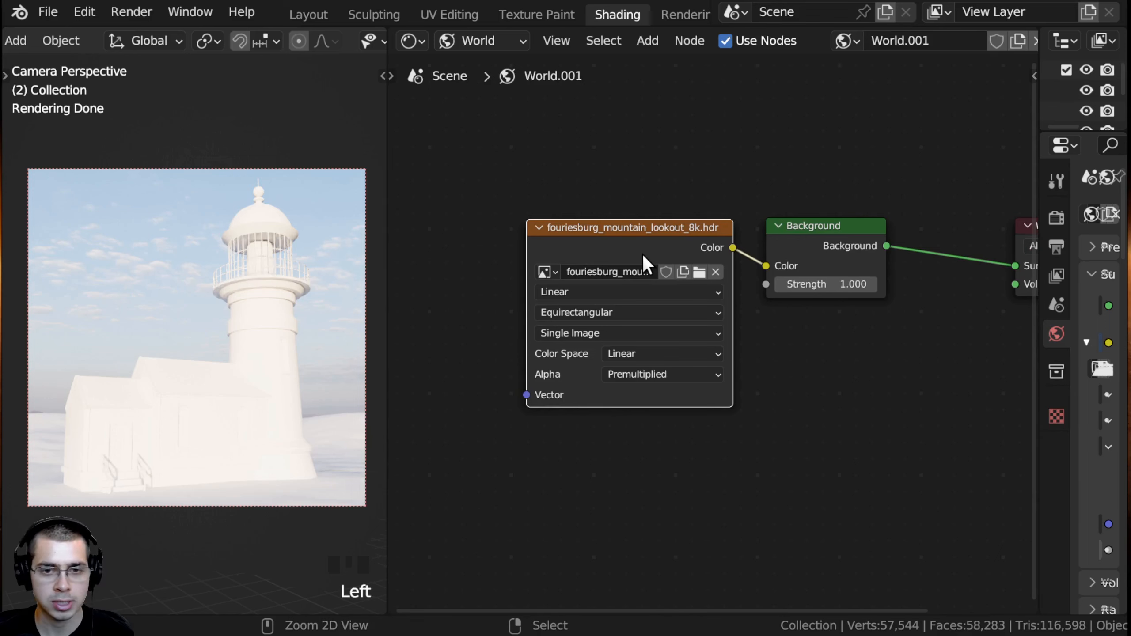
pyautogui.hotkey('ctrl', 't')
pyautogui.moveTo(543, 287); pyautogui.dragTo(732, 298, button='middle')
pyautogui.press('a')
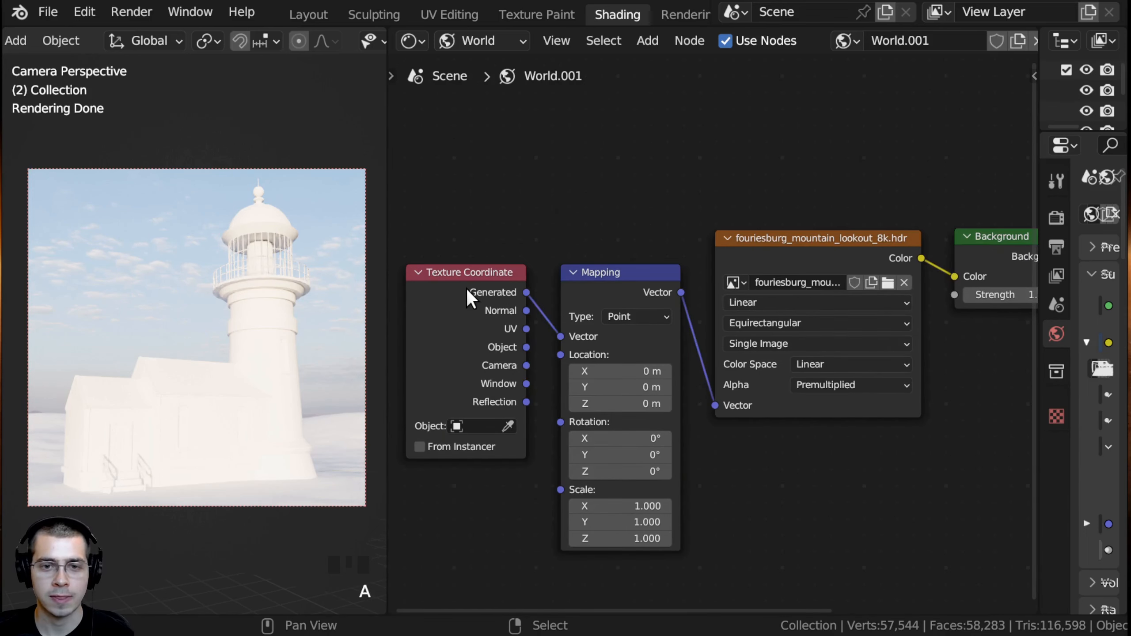
# Step: Rearrange the Mapping and Texture Coordinate nodes into a neat row beside the environment texture
pyautogui.click(470, 298)
pyautogui.click(592, 294)
pyautogui.press('a')
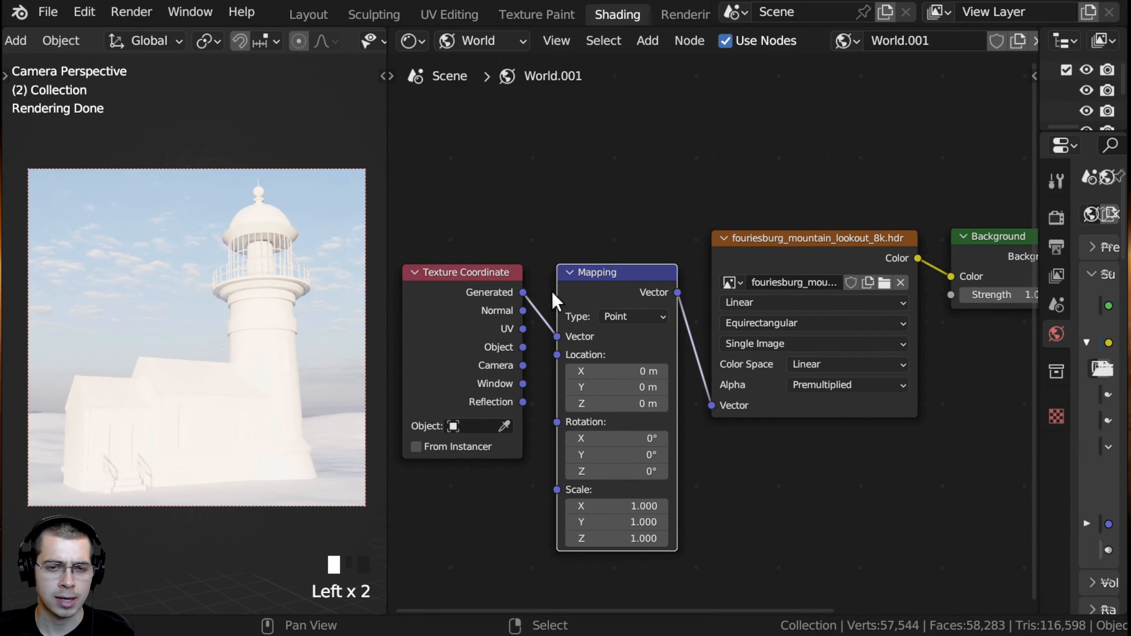
pyautogui.moveTo(516, 179); pyautogui.dragTo(633, 247)
pyautogui.click(620, 247)
pyautogui.moveTo(506, 262); pyautogui.dragTo(519, 265)
pyautogui.moveTo(704, 273); pyautogui.dragTo(721, 267, button='middle')
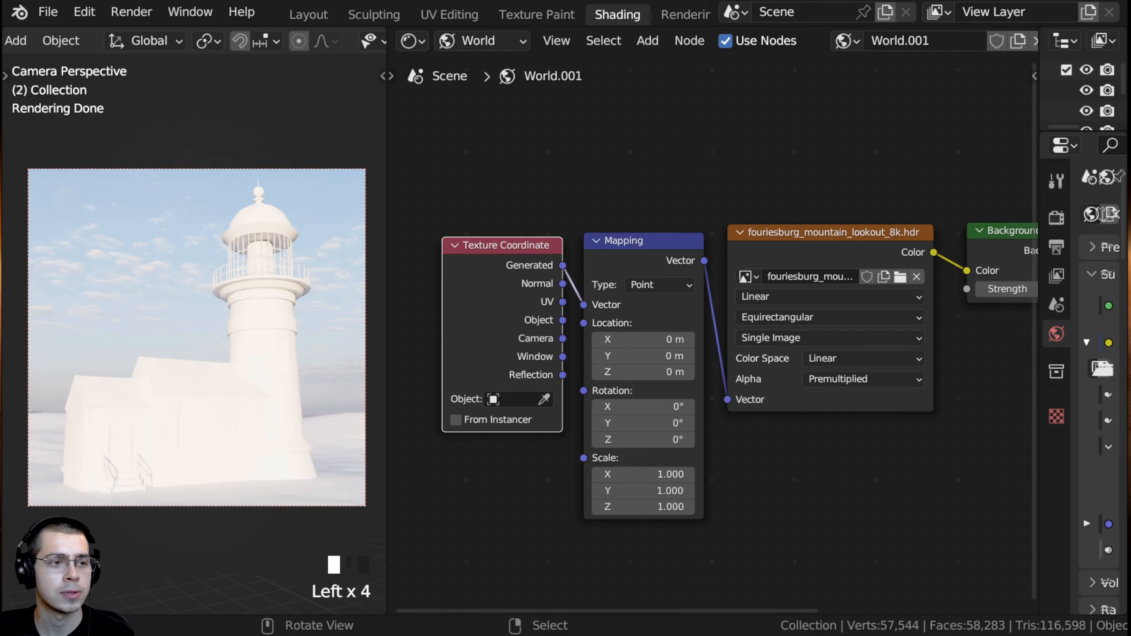
# Step: Rotate the HDRI by setting the Mapping node's Z rotation to -100°
pyautogui.scroll(2, 620, 366)
pyautogui.moveTo(620, 366); pyautogui.dragTo(592, 323, button='middle')
pyautogui.click(590, 205)
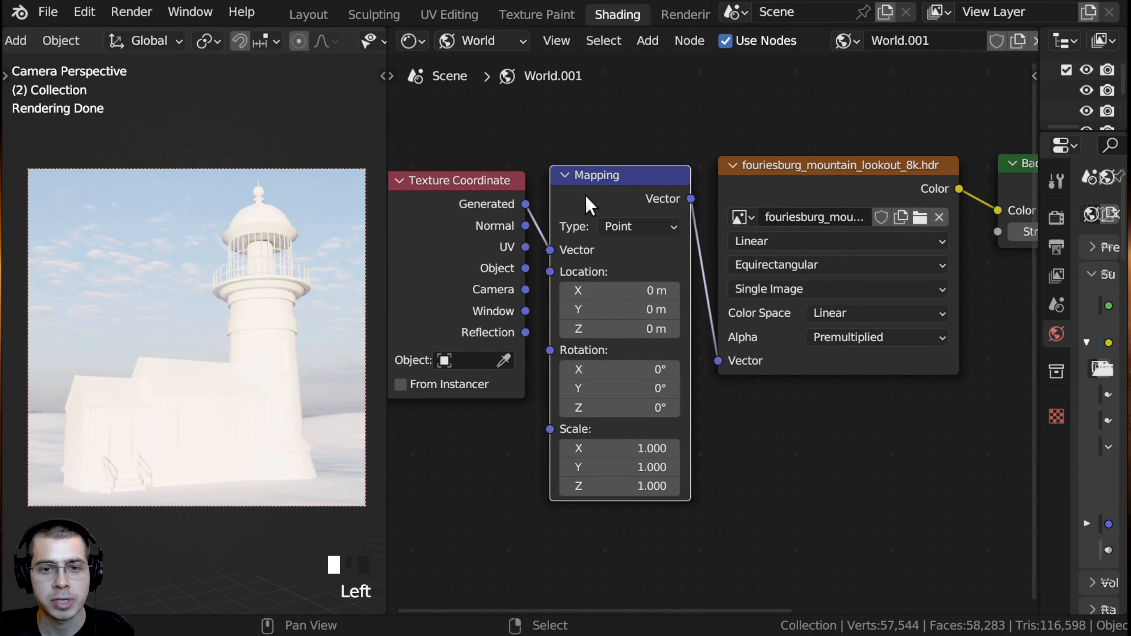
pyautogui.moveTo(638, 408)
pyautogui.mouseDown()
pyautogui.moveTo(660, 408)
pyautogui.moveTo(625, 411)
pyautogui.mouseUp()
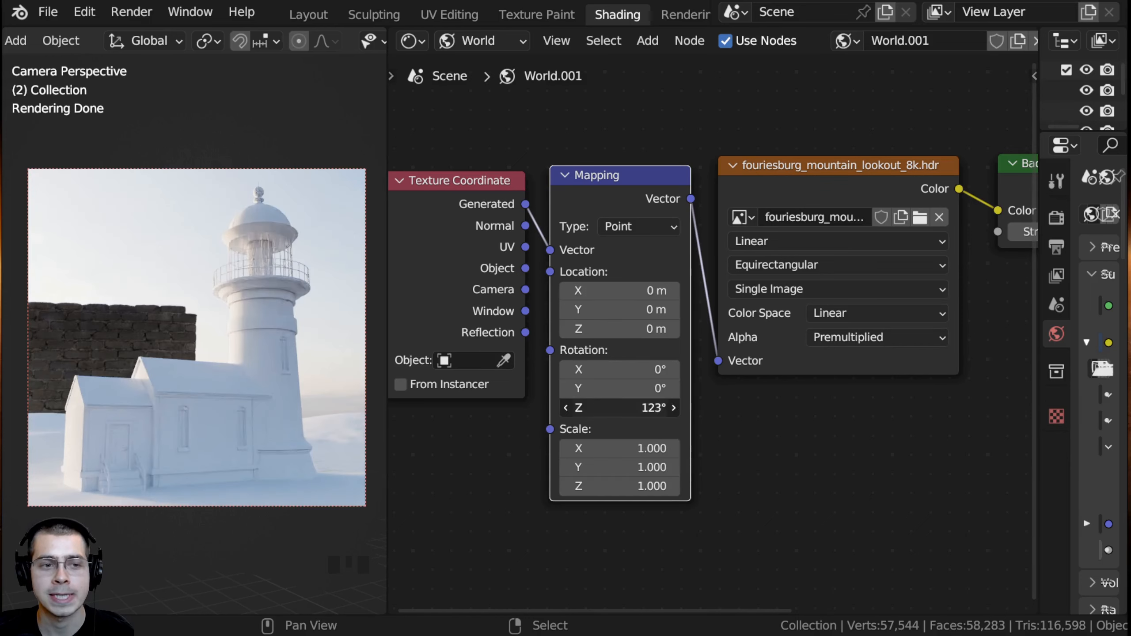
pyautogui.click(617, 410)
pyautogui.write('-')
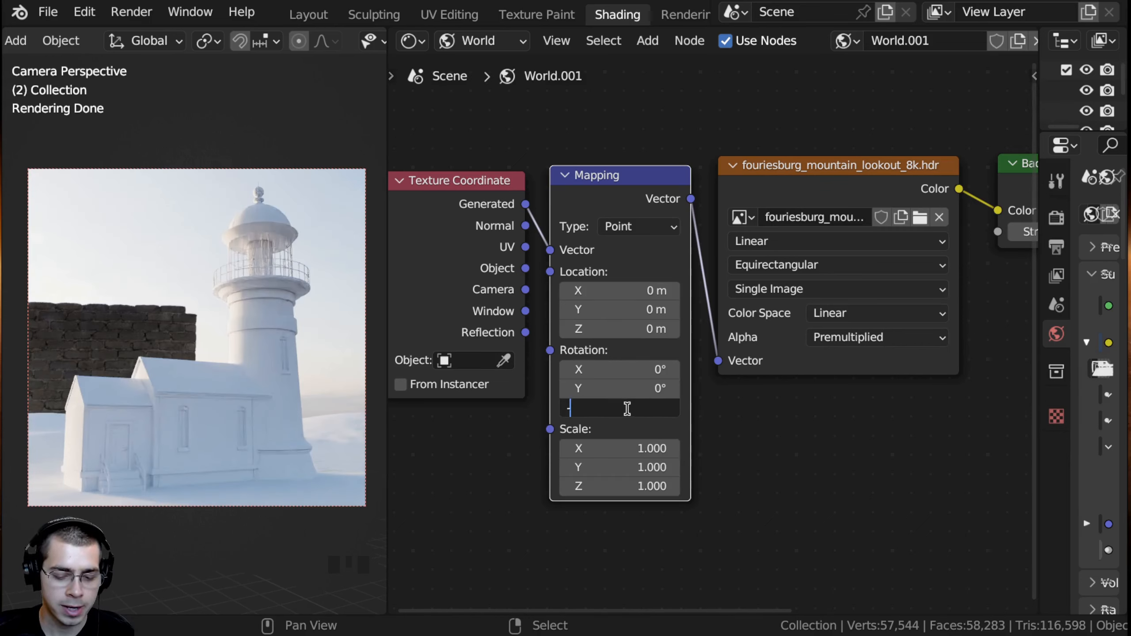
pyautogui.write('100')
pyautogui.press('Return')
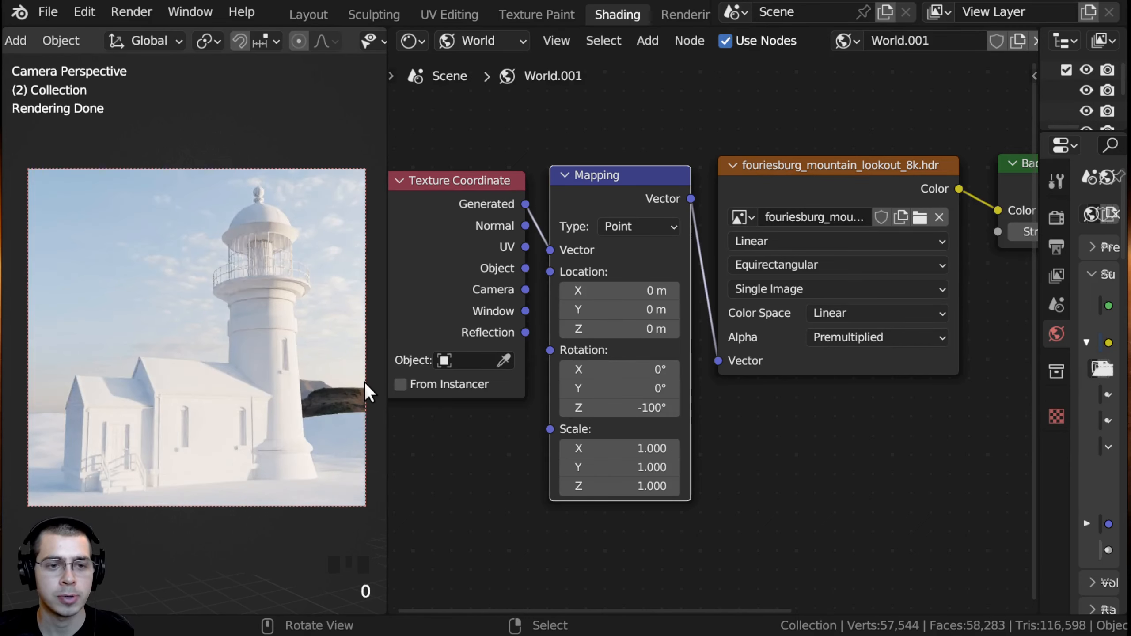
# Step: Inspect the relit lighthouse up close and set the Background node's Strength to 0.5
pyautogui.keyDown('shift'); pyautogui.moveTo(366, 387); pyautogui.dragTo(247, 379, button='middle'); pyautogui.keyUp('shift')
pyautogui.scroll(4, 271, 169)
pyautogui.moveTo(270, 169); pyautogui.dragTo(89, 375, button='middle')
pyautogui.press('KP_0')
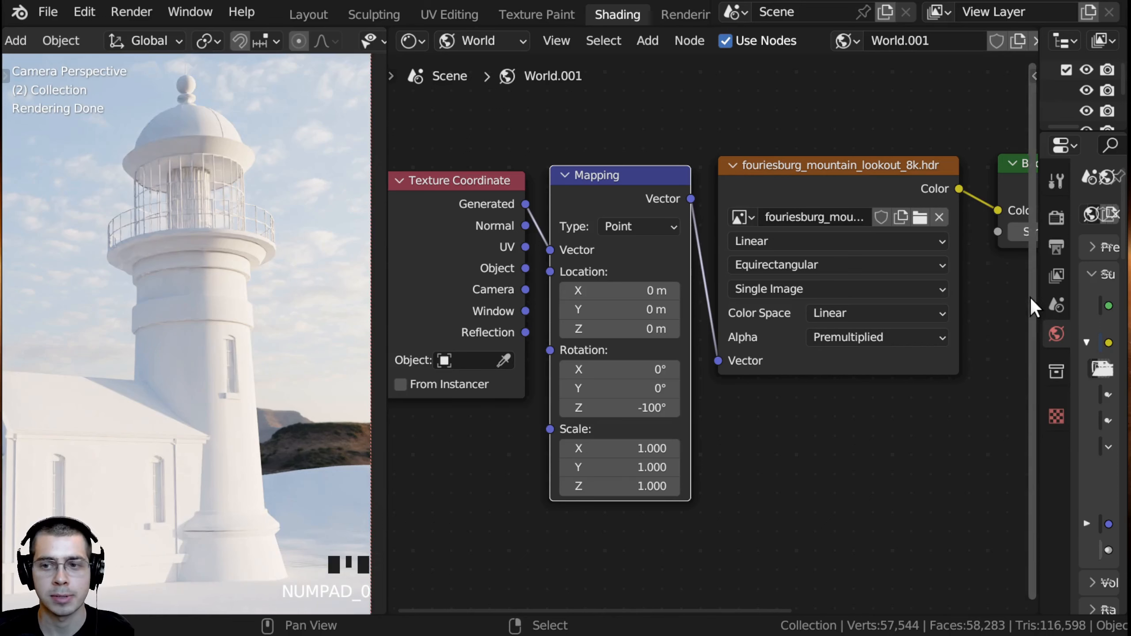
pyautogui.moveTo(1032, 311); pyautogui.dragTo(742, 338, button='middle')
pyautogui.click(788, 203)
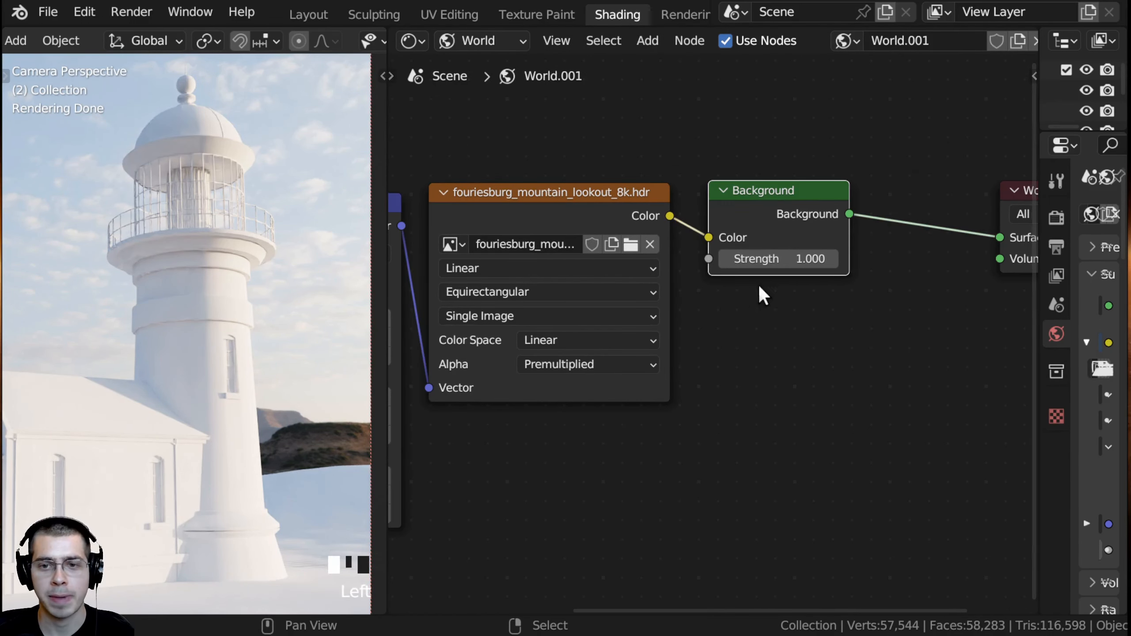
pyautogui.click(782, 266)
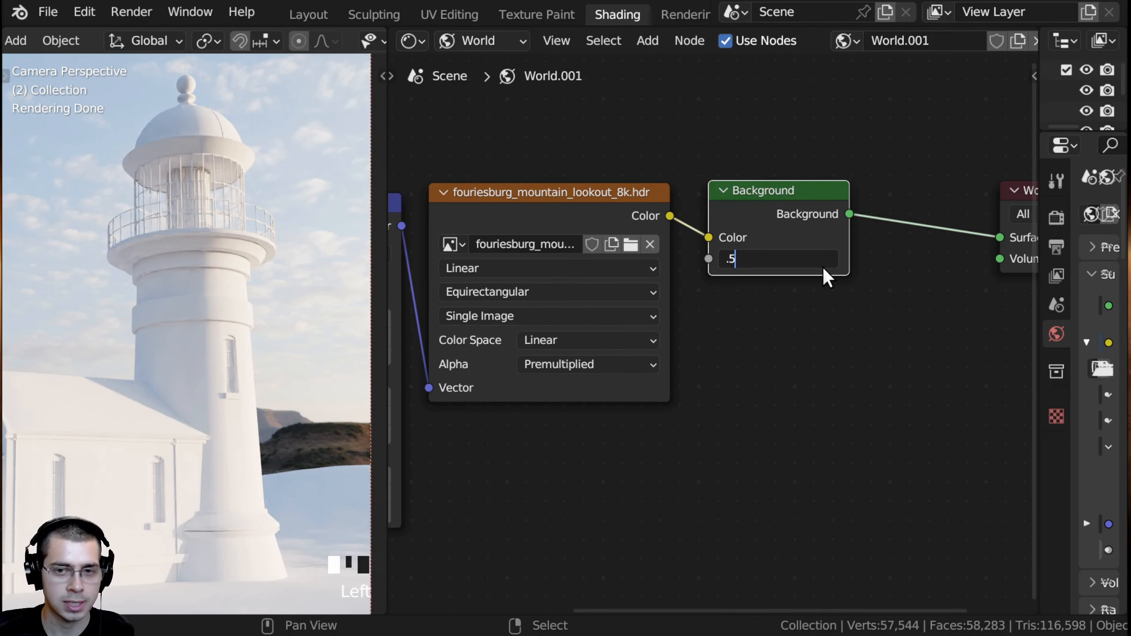
pyautogui.press('Return')
pyautogui.scroll(-3, 142, 379)
pyautogui.keyDown('shift'); pyautogui.moveTo(142, 379); pyautogui.dragTo(219, 383, button='middle'); pyautogui.keyUp('shift')
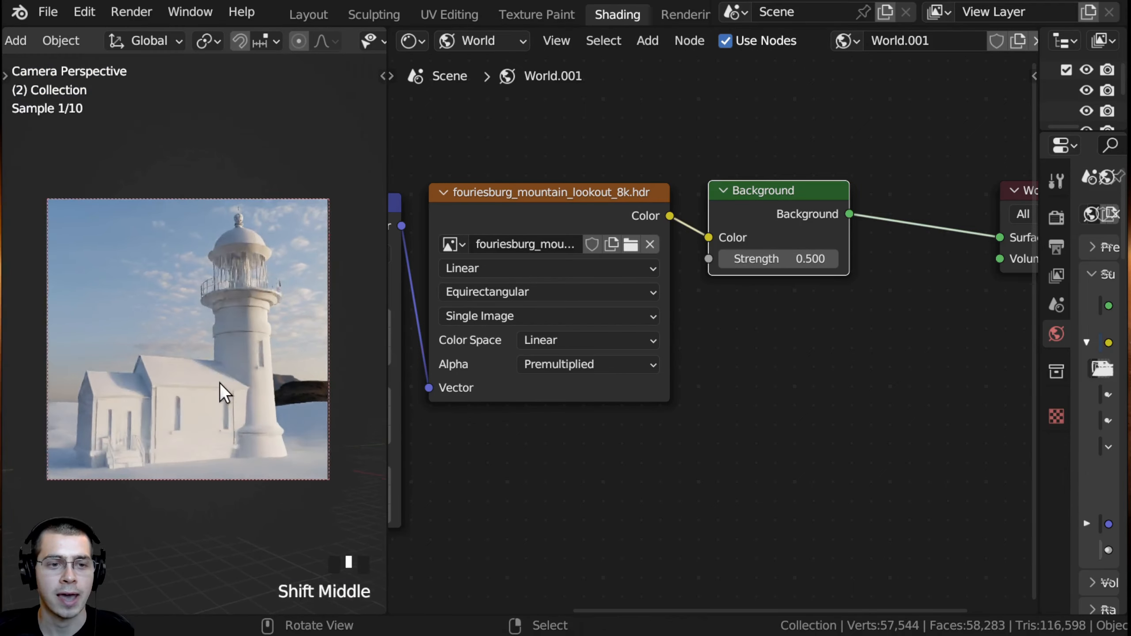
# Step: Widen the 3D viewport and examine the HDRI-lit lighthouse tower and building up close in the camera view
pyautogui.scroll(2, 225, 392)
pyautogui.moveTo(387, 339); pyautogui.dragTo(460, 338)
pyautogui.keyDown('shift'); pyautogui.moveTo(352, 329); pyautogui.dragTo(116, 252, button='middle'); pyautogui.keyUp('shift')
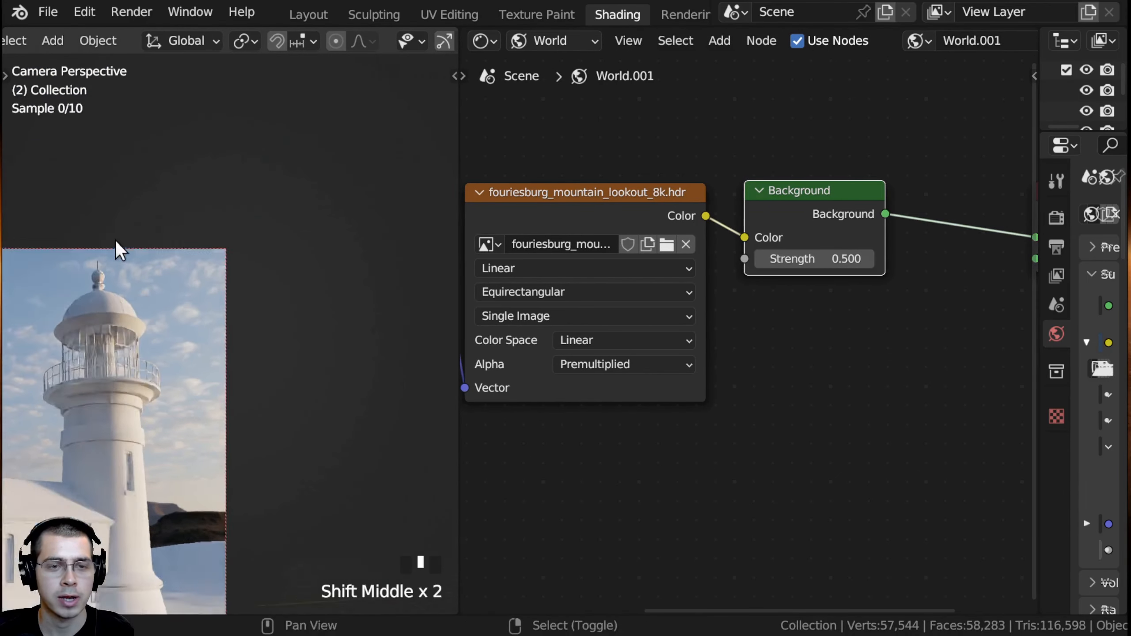
pyautogui.scroll(2, 127, 248)
pyautogui.keyDown('shift'); pyautogui.moveTo(221, 271); pyautogui.dragTo(295, 230, button='middle'); pyautogui.keyUp('shift')
pyautogui.keyDown('shift'); pyautogui.moveTo(209, 447); pyautogui.dragTo(273, 321, button='middle'); pyautogui.keyUp('shift')
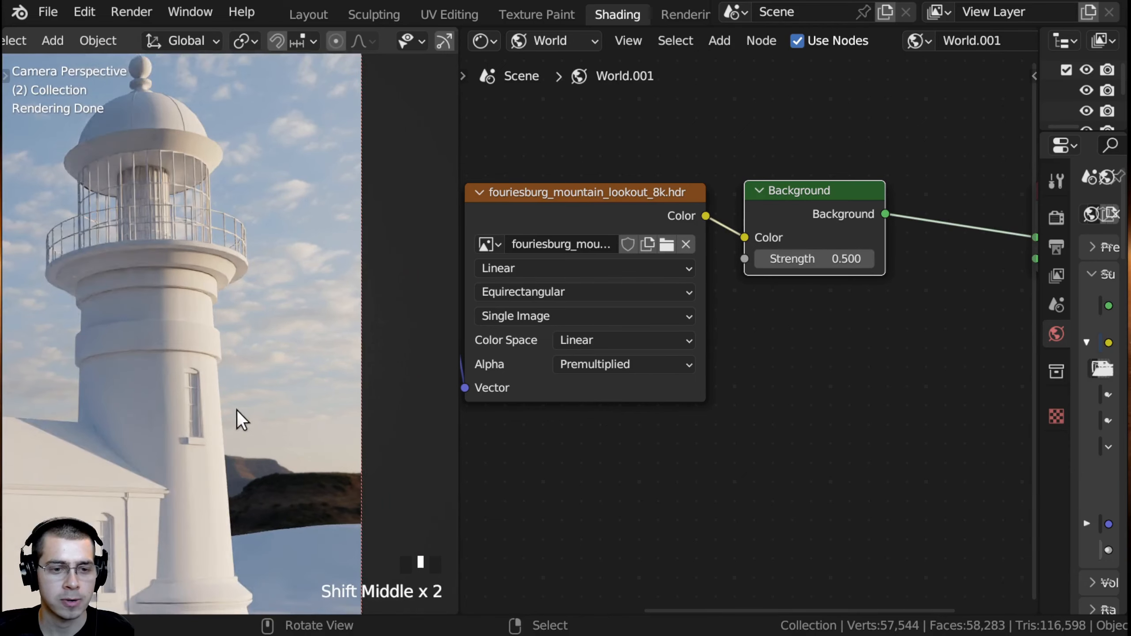
pyautogui.scroll(-2, 240, 419)
pyautogui.keyDown('shift'); pyautogui.moveTo(241, 419); pyautogui.dragTo(348, 396, button='middle'); pyautogui.keyUp('shift')
pyautogui.scroll(2, 303, 408)
pyautogui.scroll(-1, 347, 401)
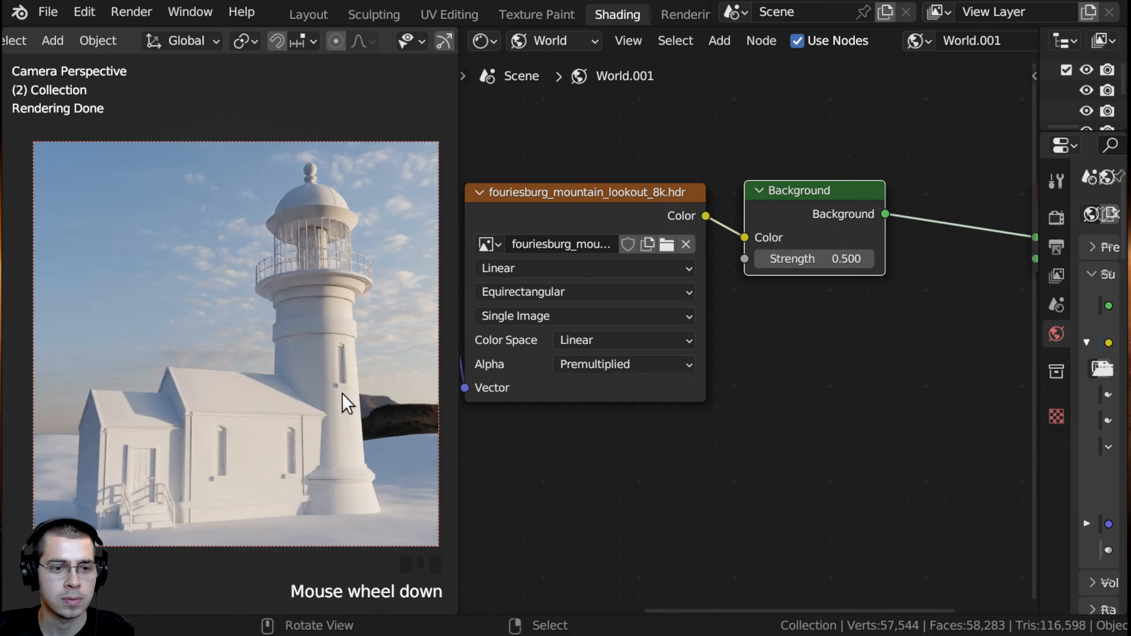
pyautogui.scroll(-3, 574, 243)
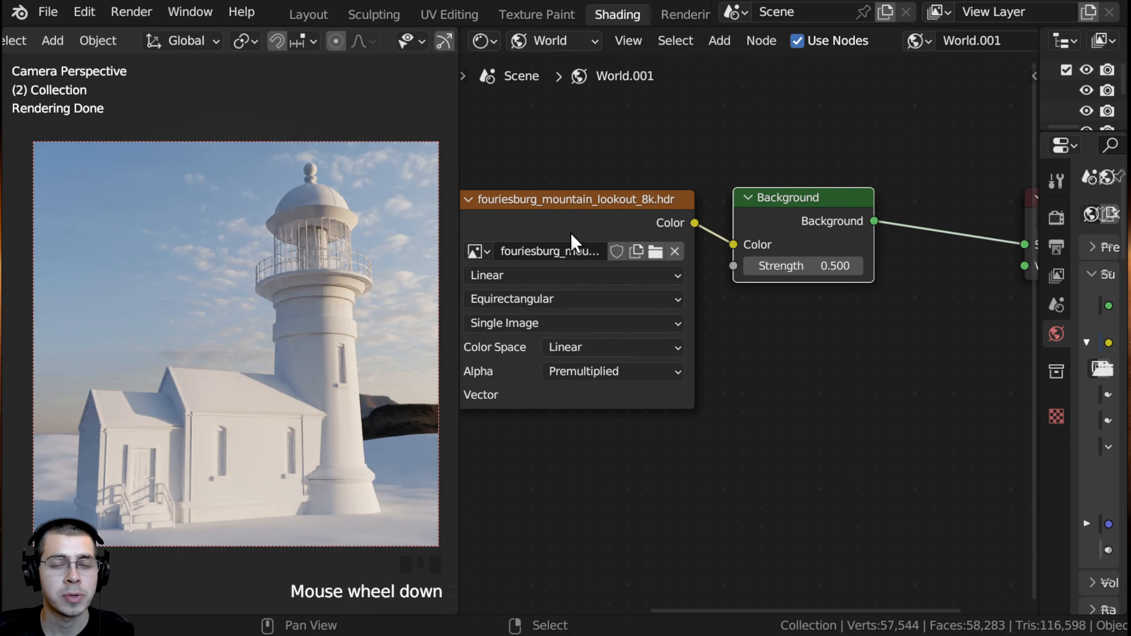
# Step: Add an RGB Curves node between the HDRI environment texture and the Background node
pyautogui.hotkey('shift', 'a')
pyautogui.click(615, 170)
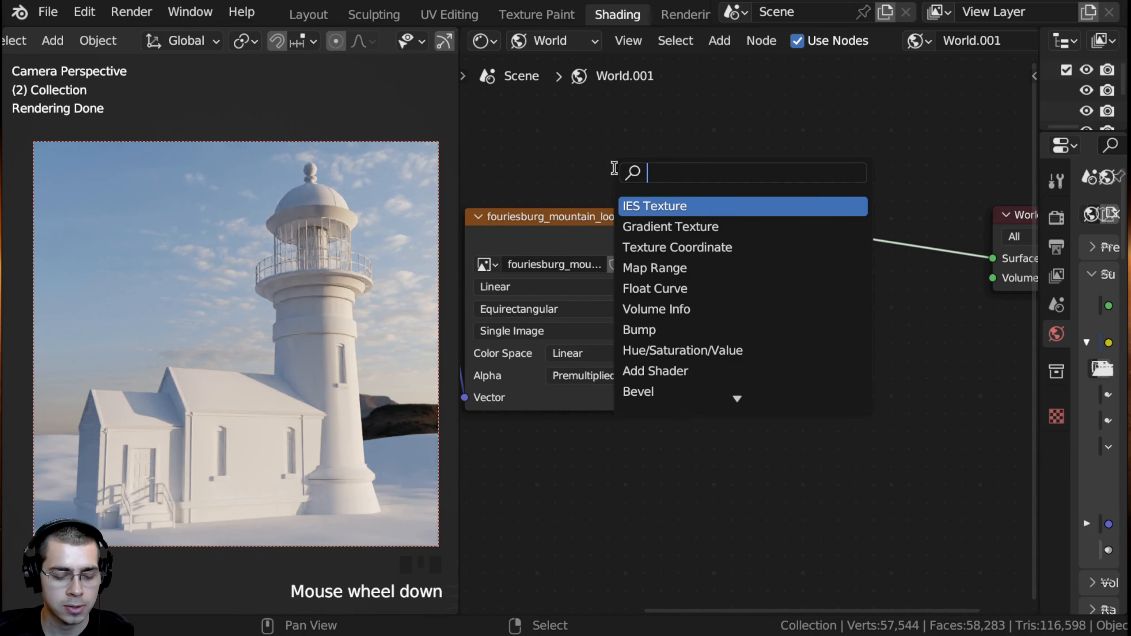
pyautogui.write('rgb')
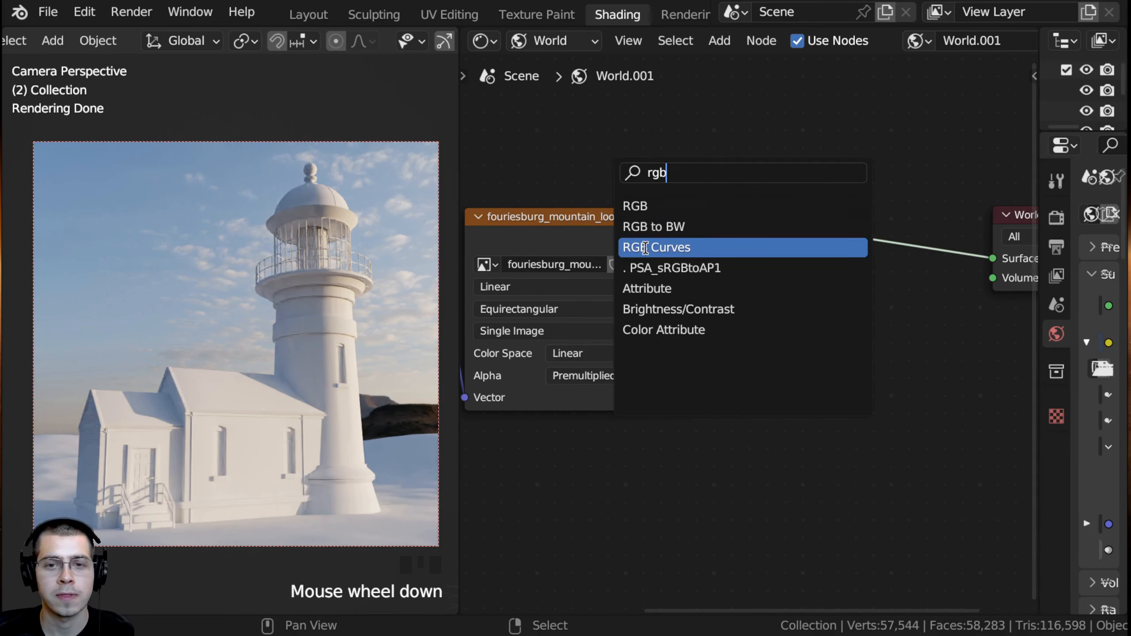
pyautogui.click(676, 248)
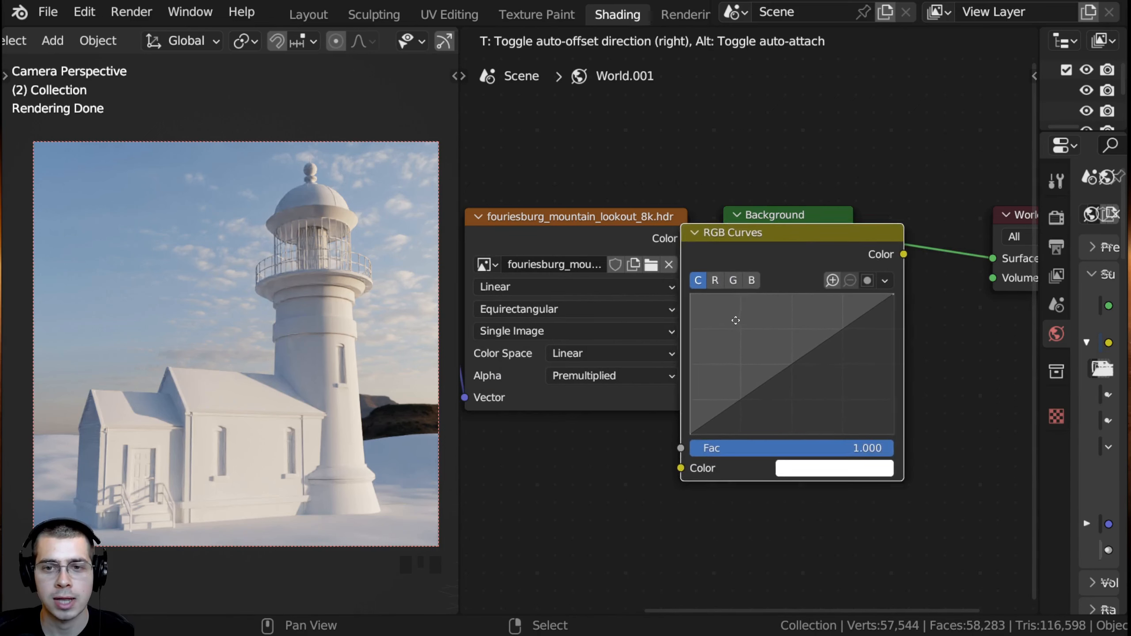
pyautogui.click(745, 299)
pyautogui.moveTo(745, 298); pyautogui.dragTo(692, 302, button='middle')
pyautogui.moveTo(767, 235); pyautogui.dragTo(760, 213)
pyautogui.moveTo(785, 240); pyautogui.dragTo(669, 237, button='middle')
pyautogui.scroll(3, 669, 237)
pyautogui.moveTo(690, 222); pyautogui.dragTo(696, 212)
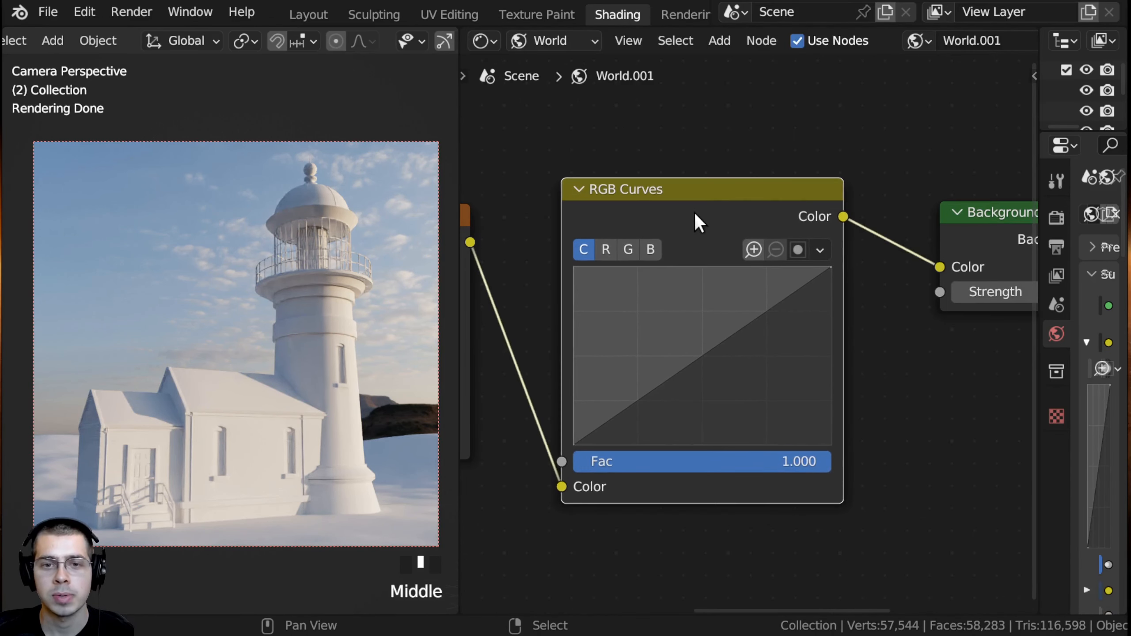
pyautogui.moveTo(688, 234); pyautogui.dragTo(718, 226, button='middle')
pyautogui.scroll(1, 718, 226)
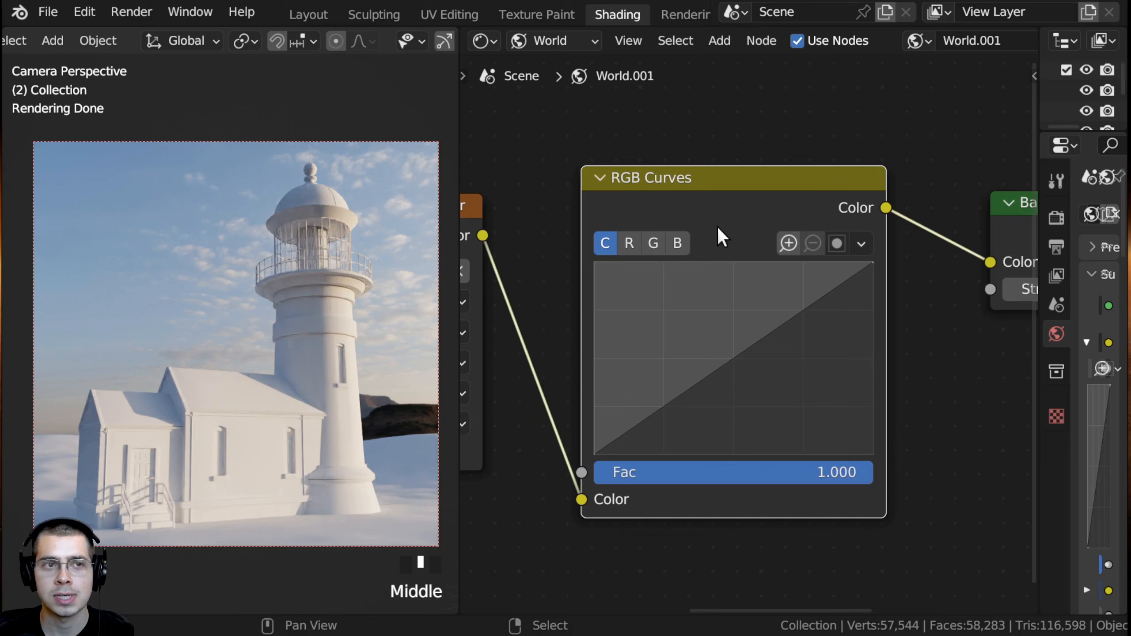
# Step: Add a midpoint to the RGB Curves node's red channel and lower it to about 0.565, 0.411
pyautogui.click(629, 243)
pyautogui.scroll(1, 757, 360)
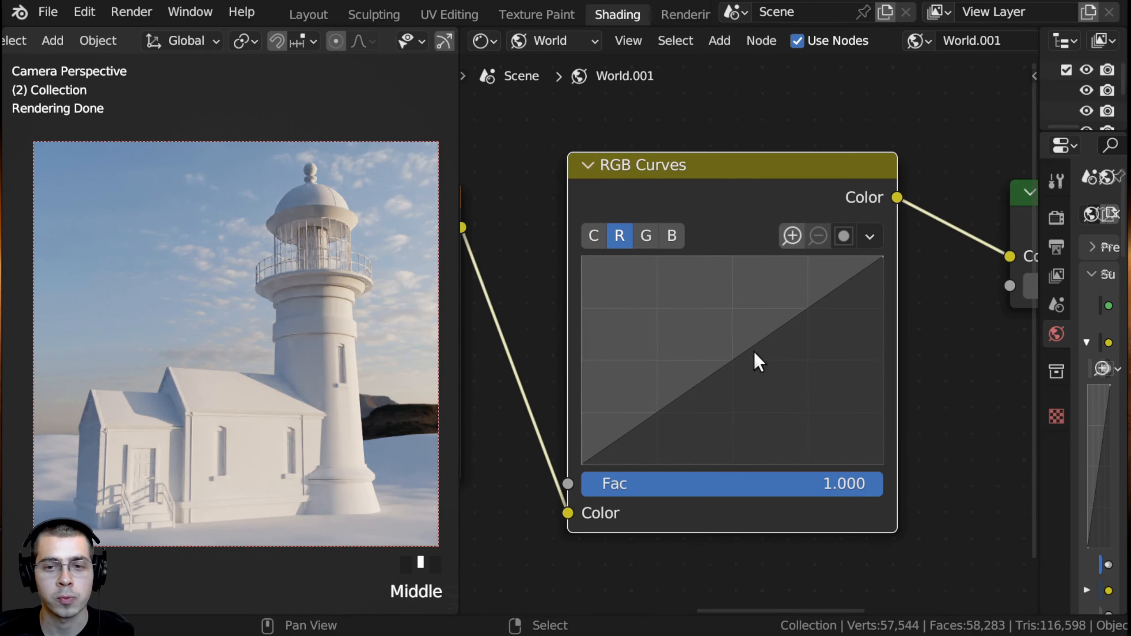
pyautogui.click(736, 359)
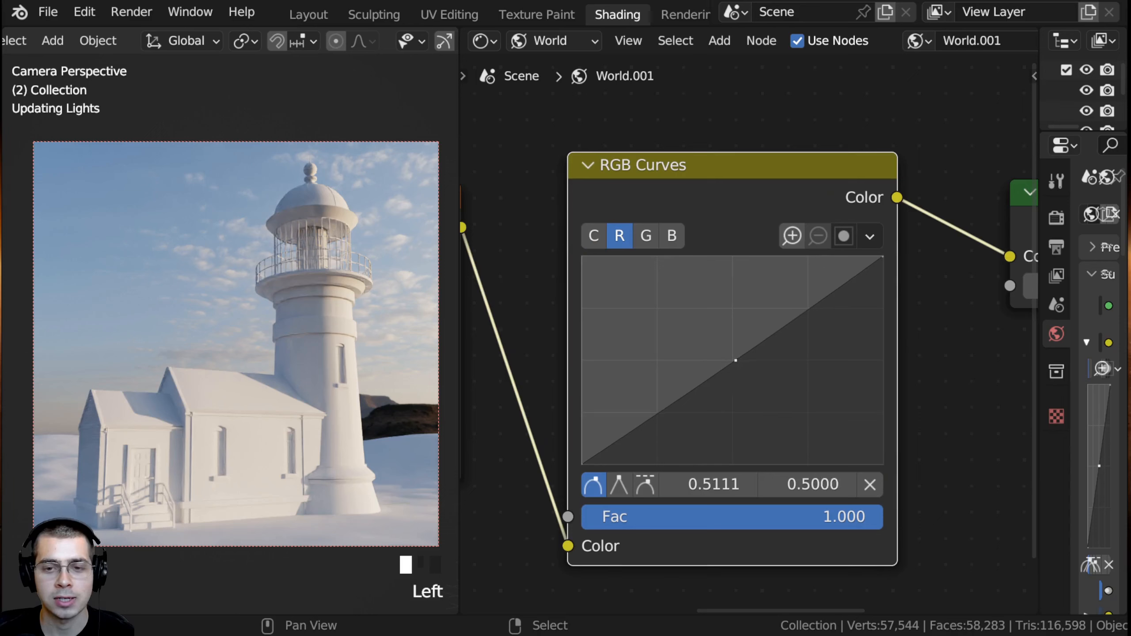
pyautogui.moveTo(735, 360); pyautogui.dragTo(746, 378)
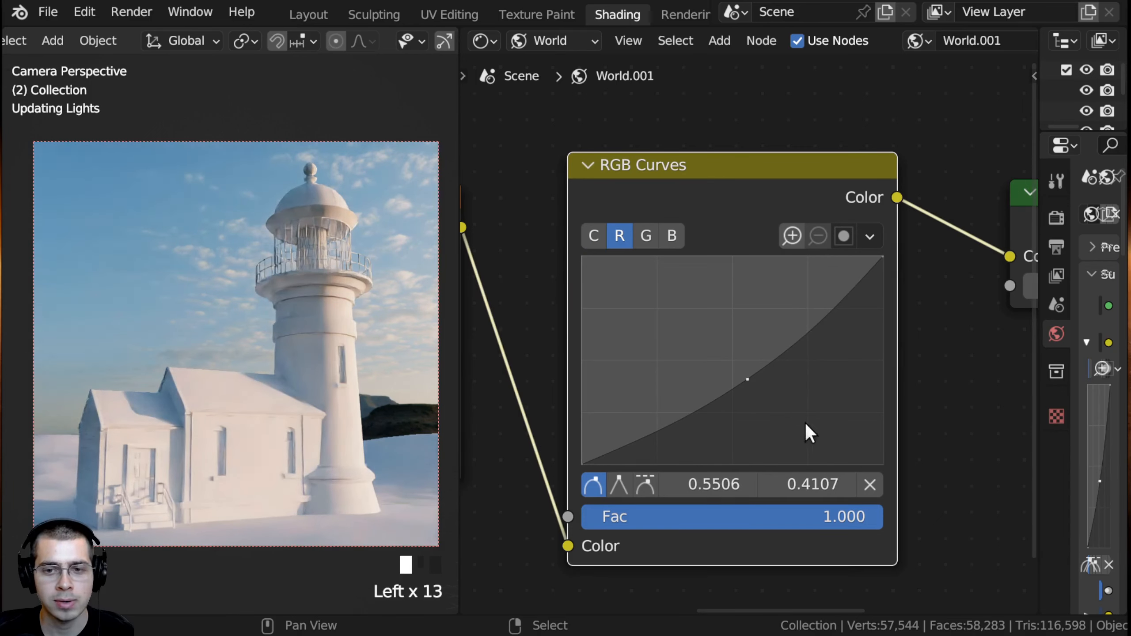
pyautogui.moveTo(747, 379); pyautogui.dragTo(752, 379)
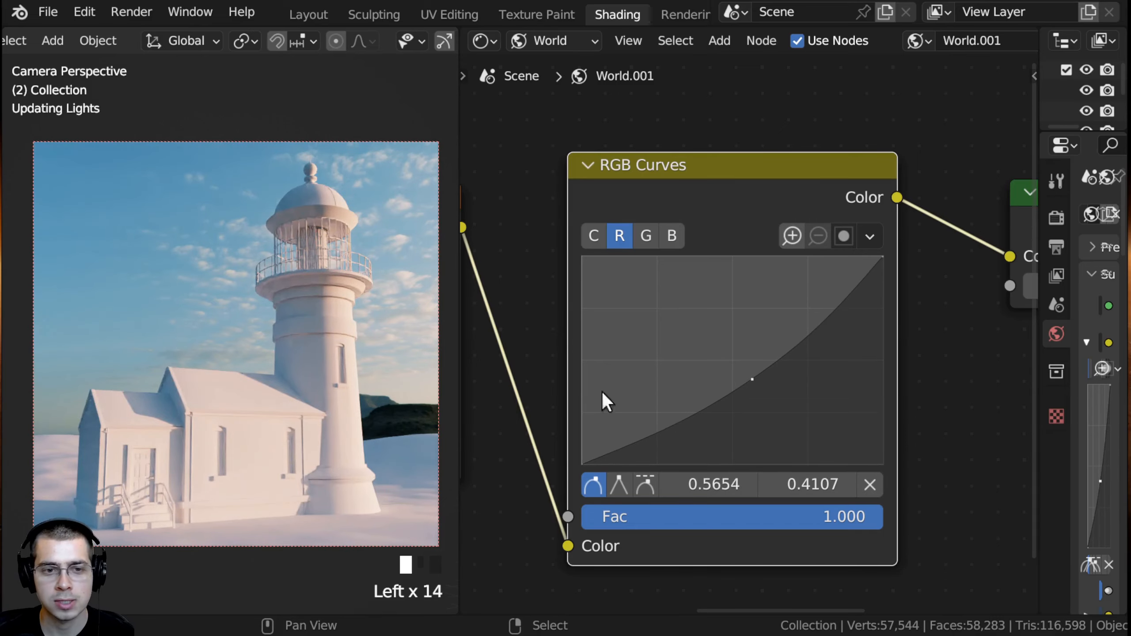
# Step: Inspect the color-shifted lighthouse up close and mute the RGB Curves node to compare the lighting
pyautogui.keyDown('shift'); pyautogui.moveTo(346, 354); pyautogui.dragTo(329, 335, button='middle'); pyautogui.keyUp('shift')
pyautogui.scroll(3, 245, 354)
pyautogui.scroll(2, 176, 299)
pyautogui.scroll(4, 292, 350)
pyautogui.scroll(-4, 280, 302)
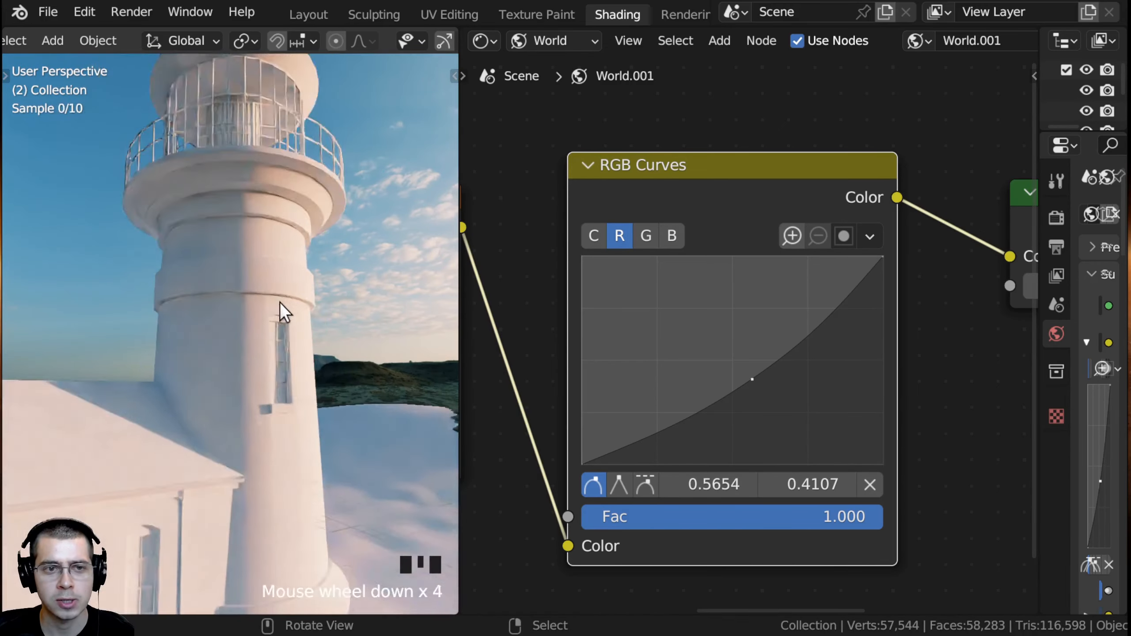
pyautogui.moveTo(279, 302); pyautogui.dragTo(401, 299, button='middle')
pyautogui.moveTo(710, 195); pyautogui.dragTo(710, 173)
pyautogui.scroll(-3, 712, 178)
pyautogui.moveTo(697, 195); pyautogui.dragTo(727, 216, button='middle')
pyautogui.moveTo(728, 217); pyautogui.dragTo(753, 198)
pyautogui.moveTo(752, 199); pyautogui.dragTo(694, 205, button='middle')
pyautogui.press('m')
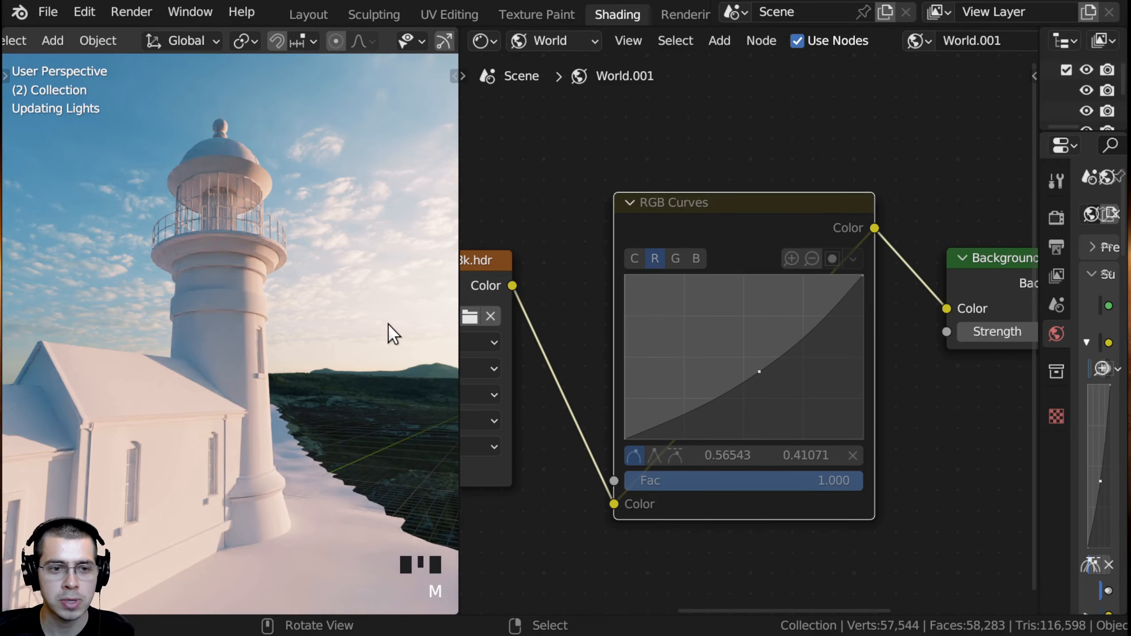
# Step: Unmute the RGB Curves node, compare the lighthouse from other angles and return to the camera view
pyautogui.moveTo(313, 328); pyautogui.dragTo(267, 357, button='middle')
pyautogui.moveTo(740, 222); pyautogui.dragTo(746, 226)
pyautogui.press('m')
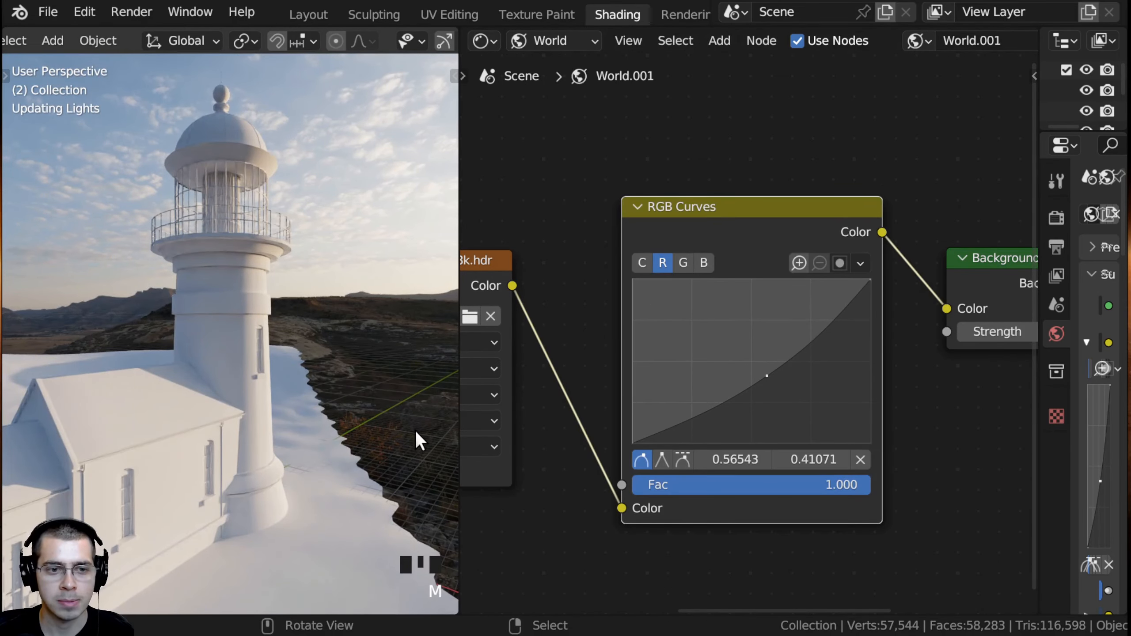
pyautogui.moveTo(387, 427); pyautogui.dragTo(269, 409, button='middle')
pyautogui.scroll(2, 269, 369)
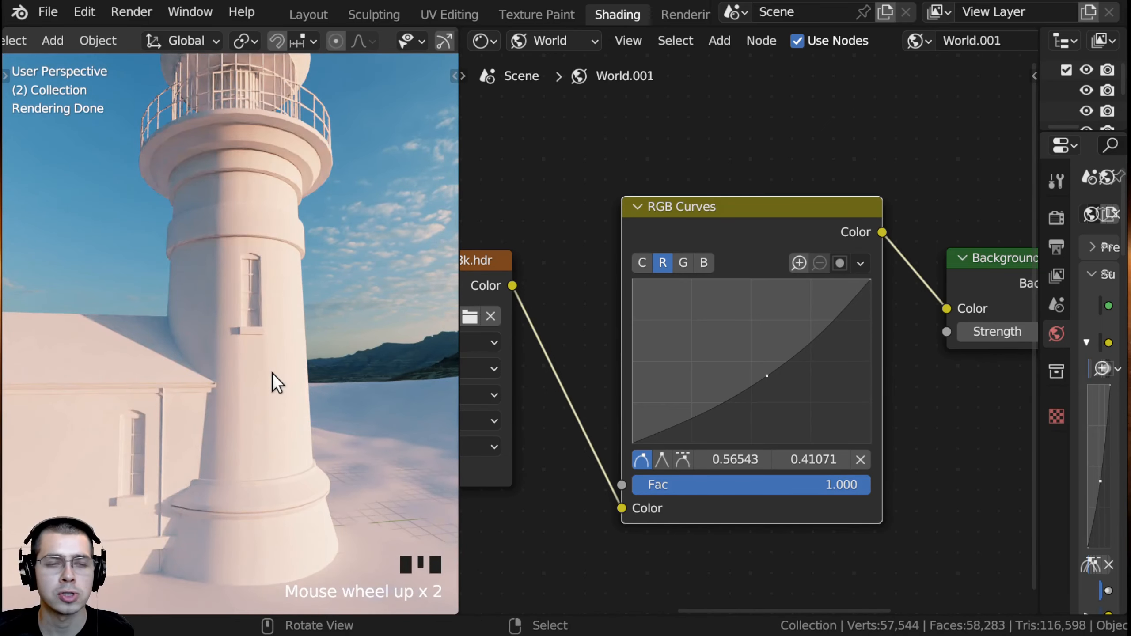
pyautogui.press('KP_0')
pyautogui.scroll(-1, 159, 518)
pyautogui.keyDown('shift'); pyautogui.moveTo(160, 518); pyautogui.dragTo(265, 518, button='middle'); pyautogui.keyUp('shift')
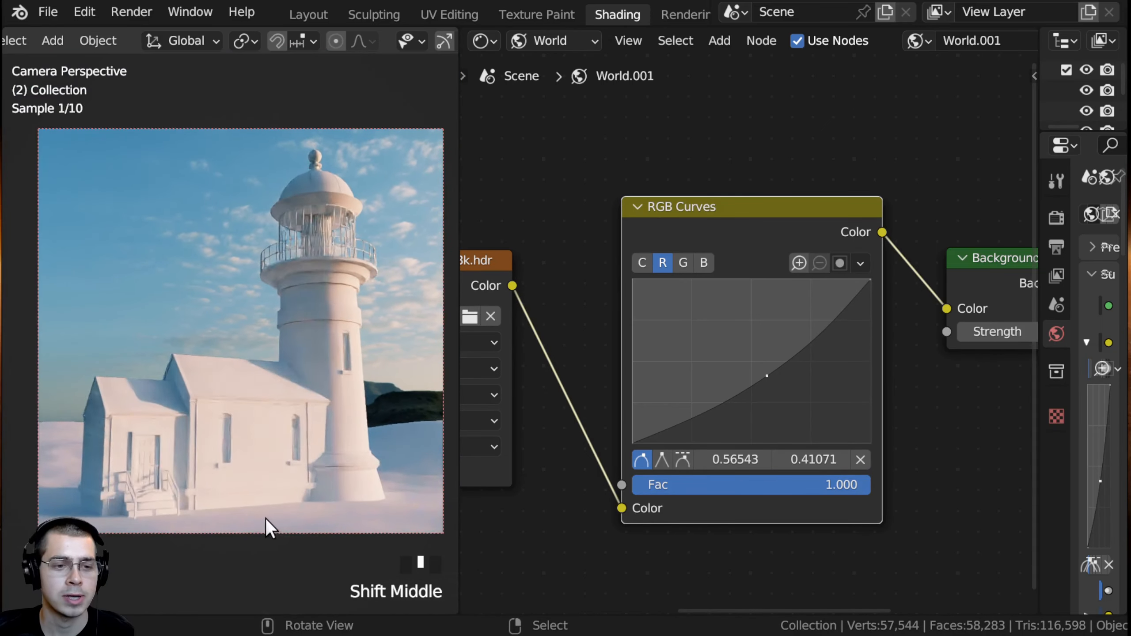
# Step: Review the whole world node tree, save the lighthouse file and widen the 3D viewport
pyautogui.scroll(-3, 727, 401)
pyautogui.moveTo(727, 402); pyautogui.dragTo(789, 410, button='middle')
pyautogui.scroll(-10, 788, 410)
pyautogui.press('a')
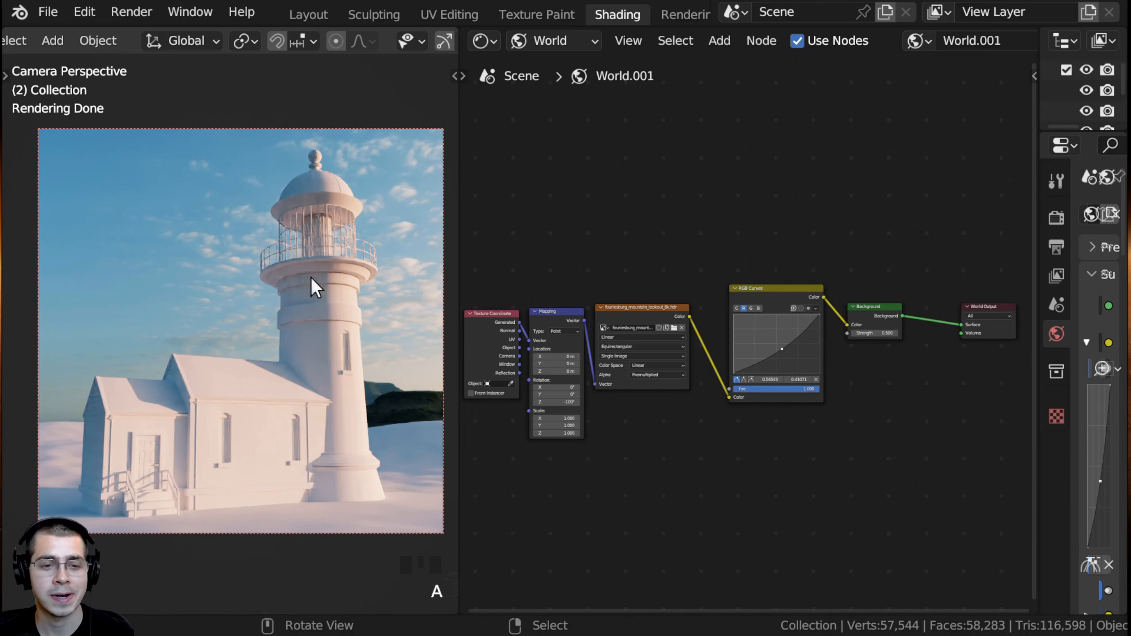
pyautogui.moveTo(536, 566); pyautogui.dragTo(643, 581, button='middle')
pyautogui.moveTo(214, 269)
pyautogui.mouseDown(button='middle')
pyautogui.moveTo(271, 296)
pyautogui.moveTo(222, 286)
pyautogui.mouseUp(button='middle')
pyautogui.press('KP_0')
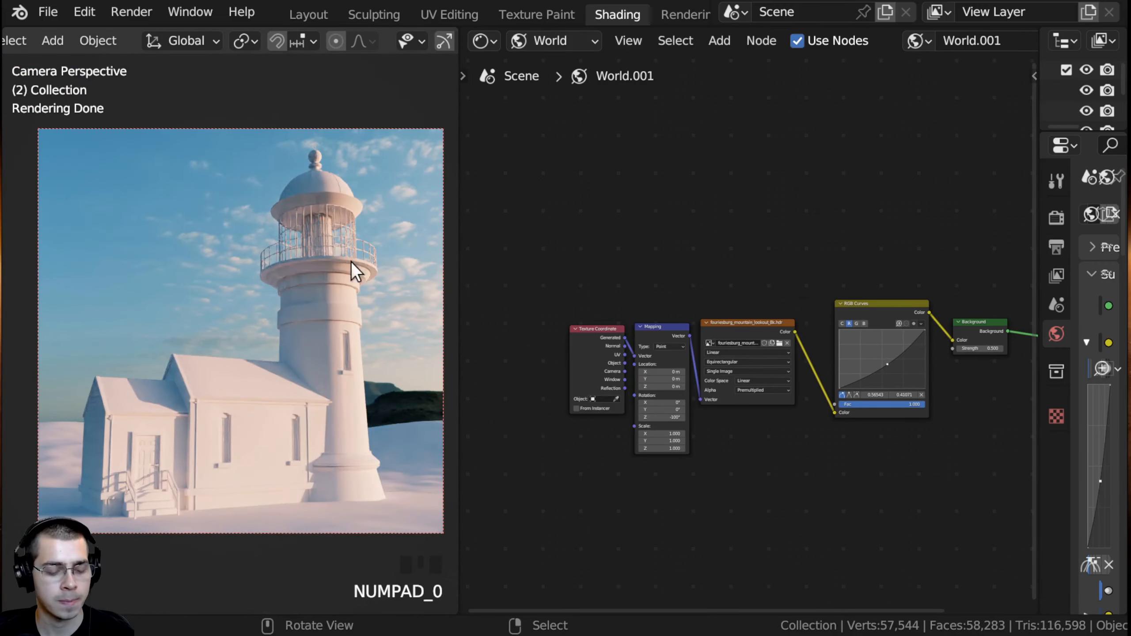
pyautogui.hotkey('ctrl', 's')
pyautogui.moveTo(457, 214); pyautogui.dragTo(507, 214)
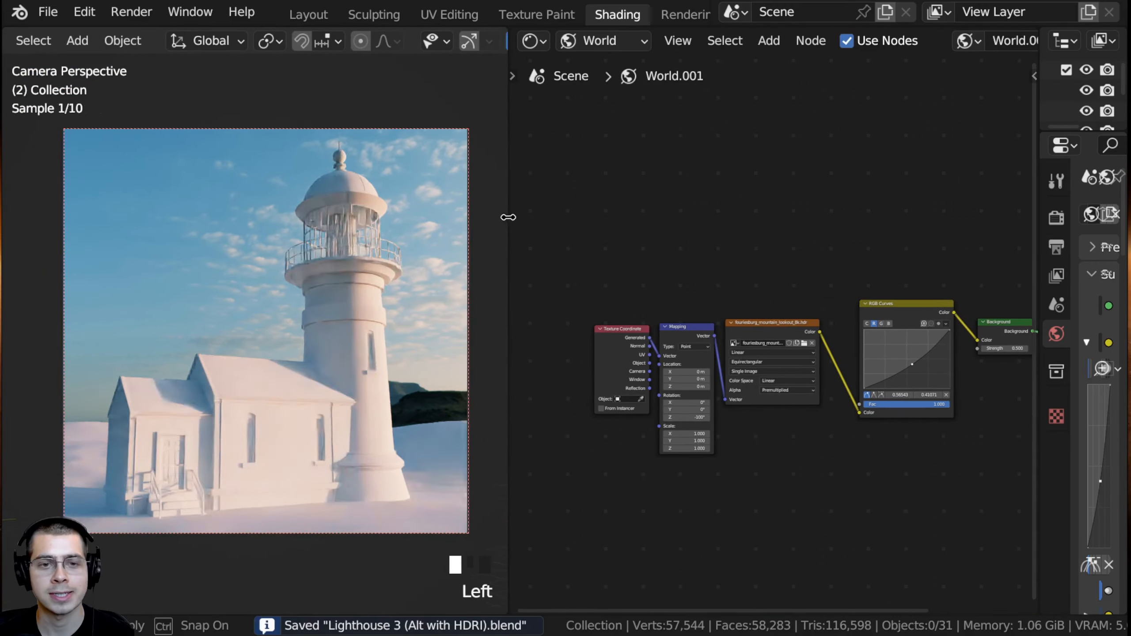